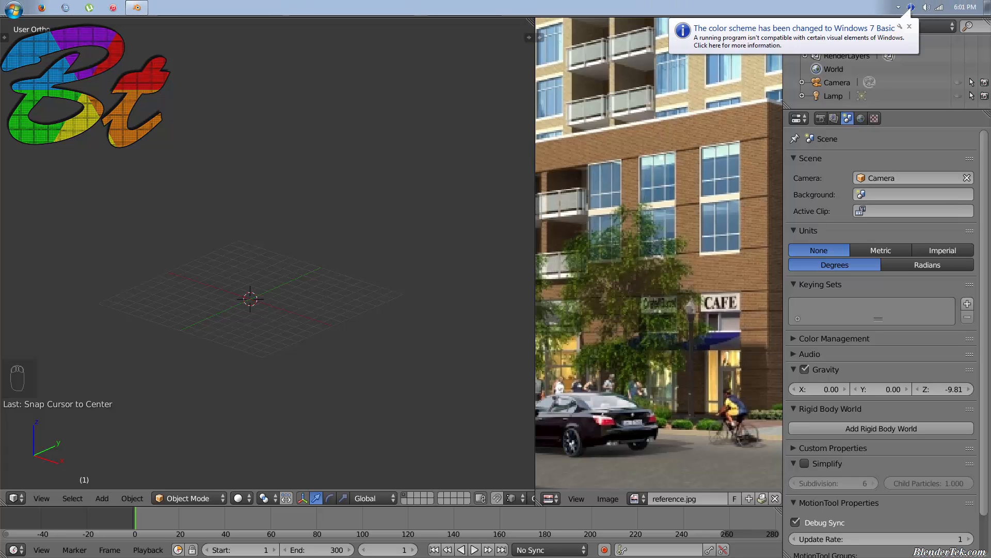
Examine the apartment building in the reference image, from the overall towers down to the brick base, windows and balconies
scroll(725, 245, down, 4)
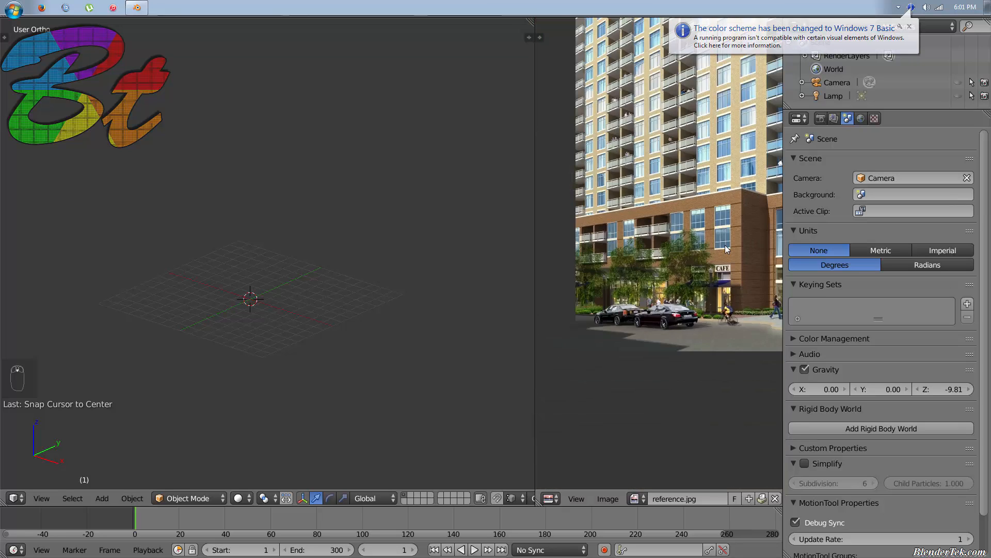
middle_drag(725, 245, 573, 351)
scroll(661, 347, down, 3)
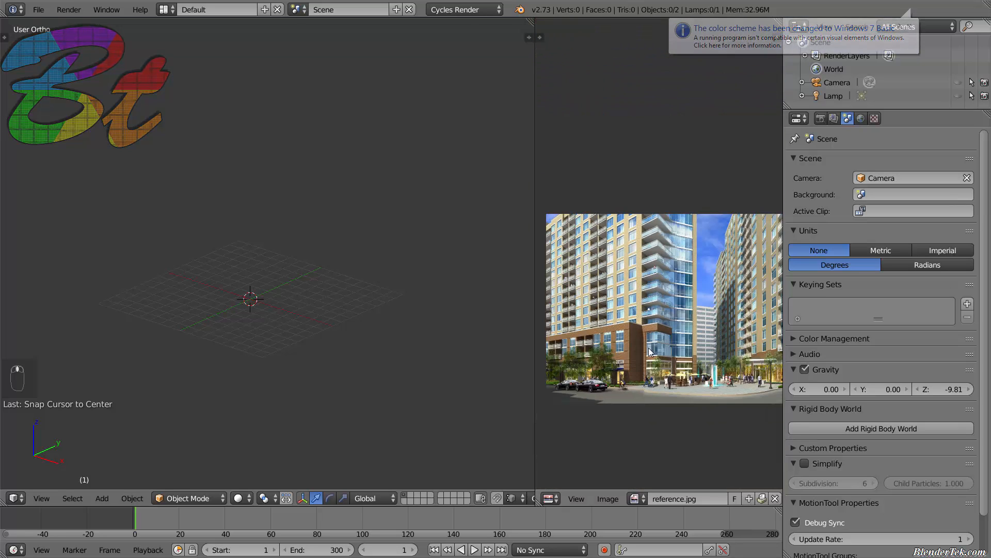
scroll(671, 320, down, 1)
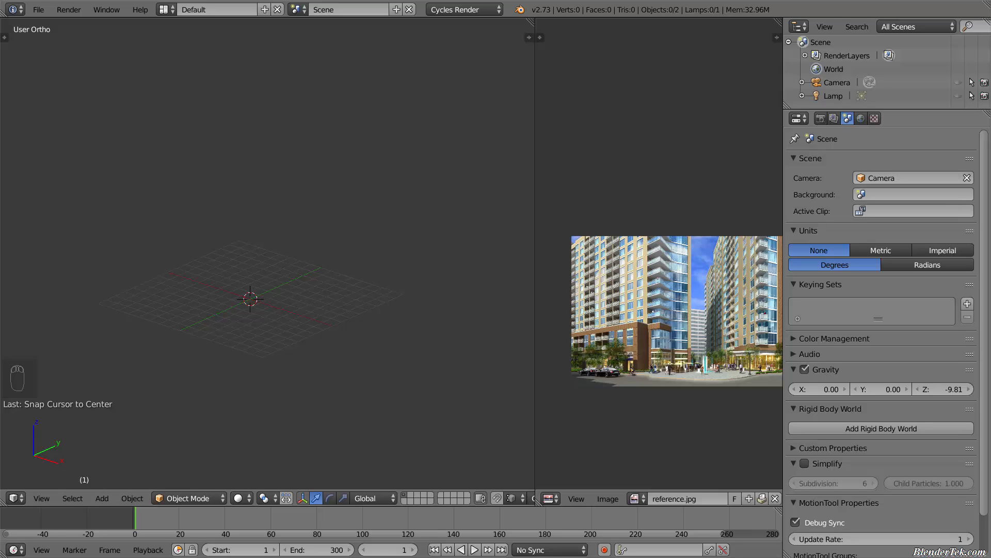
shift+middle_drag(637, 328, 655, 328)
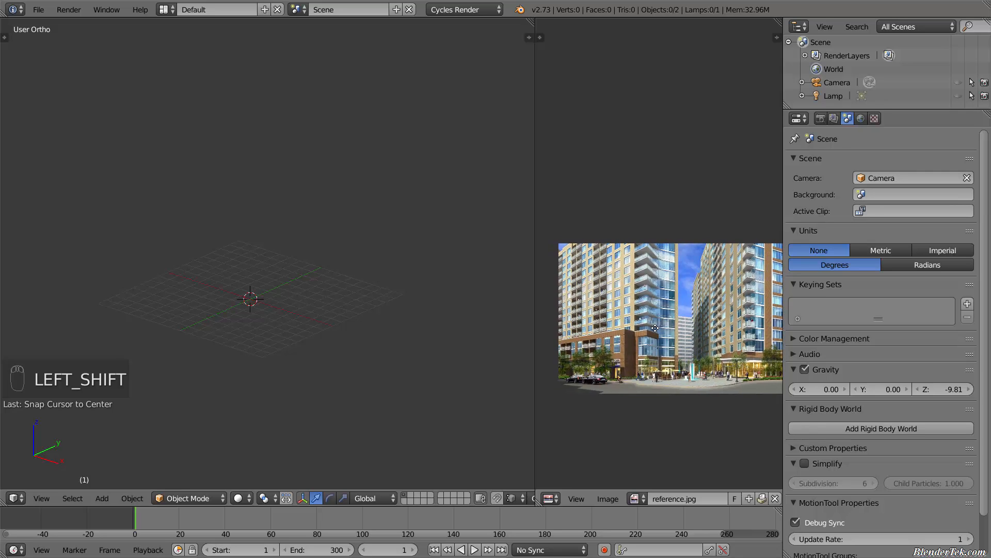
scroll(607, 343, up, 8)
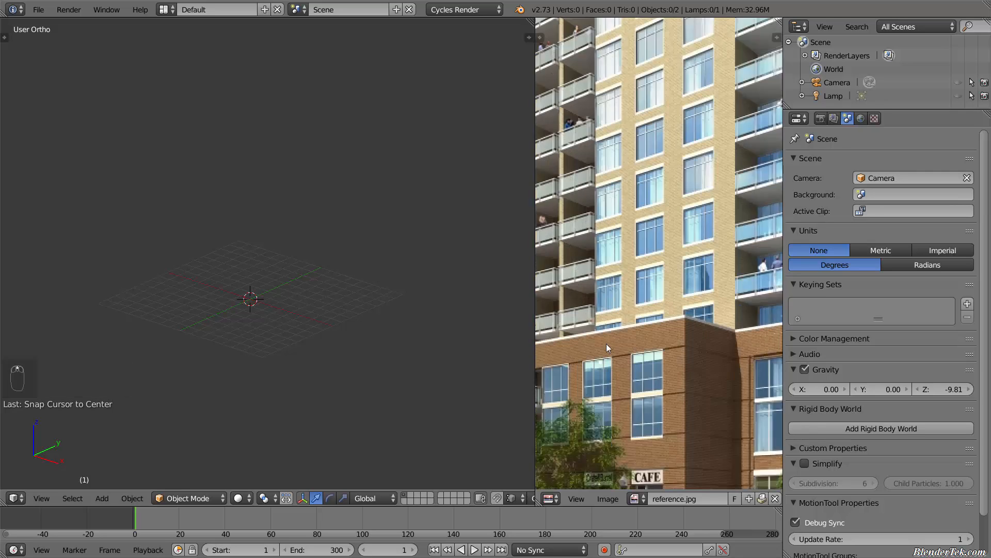
shift+middle_drag(606, 343, 681, 341)
scroll(680, 341, down, 10)
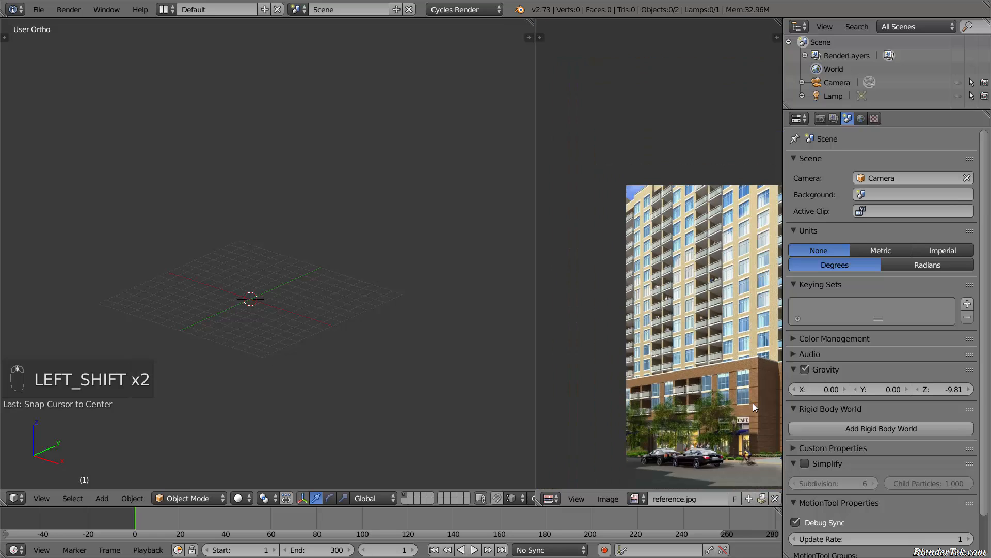
shift+middle_drag(753, 403, 661, 403)
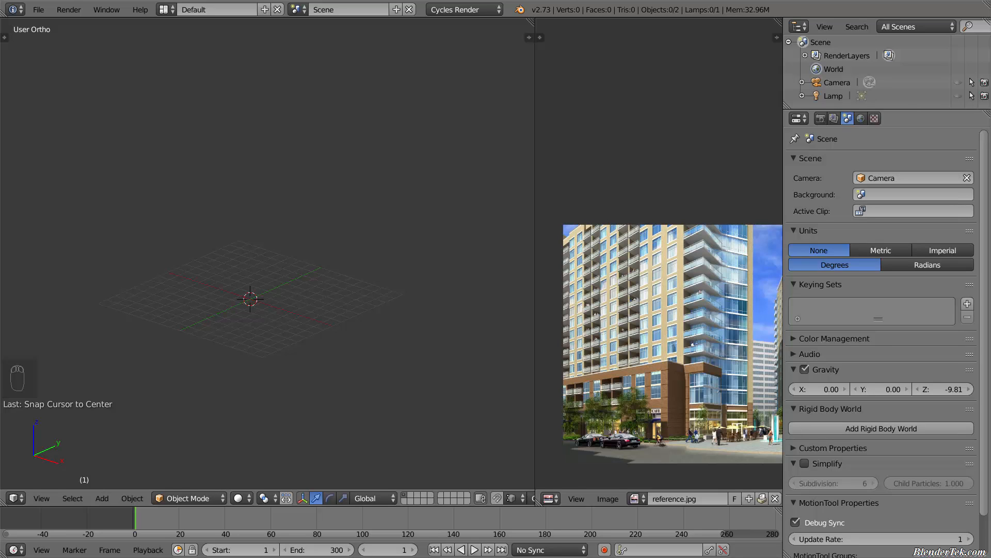
Snap the 3D cursor to the center of the scene
key(shift+s)
click(255, 339)
scroll(256, 336, up, 2)
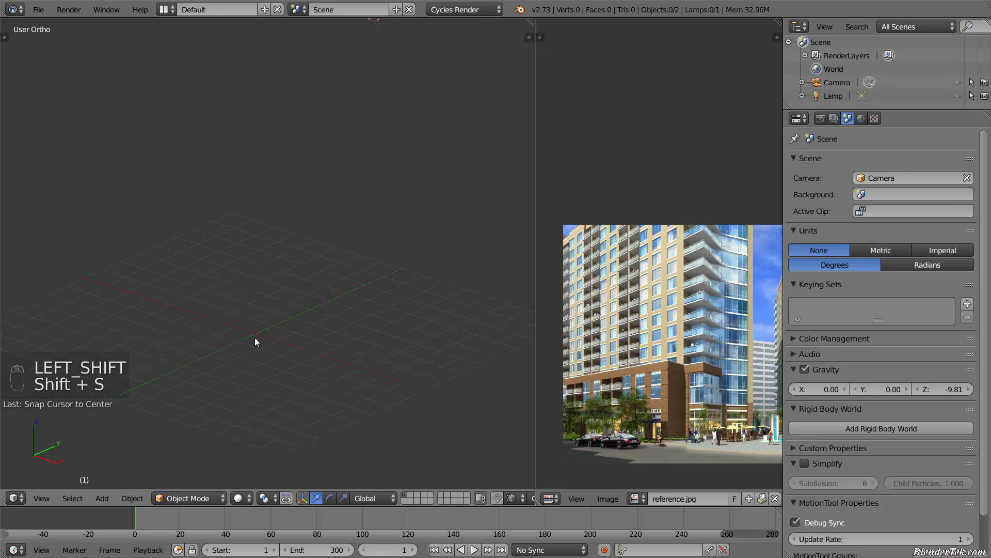
key(shift+s)
click(251, 346)
Widen the 3D viewport against the image editor and reframe the reference building in the narrower image area
middle_drag(297, 373, 376, 359)
drag(534, 310, 661, 330)
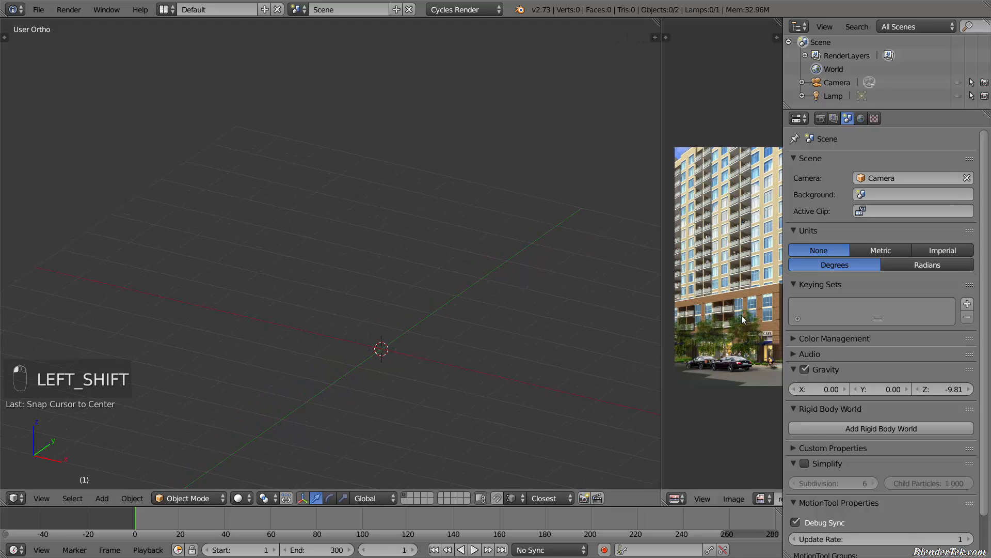
middle_drag(744, 319, 726, 315)
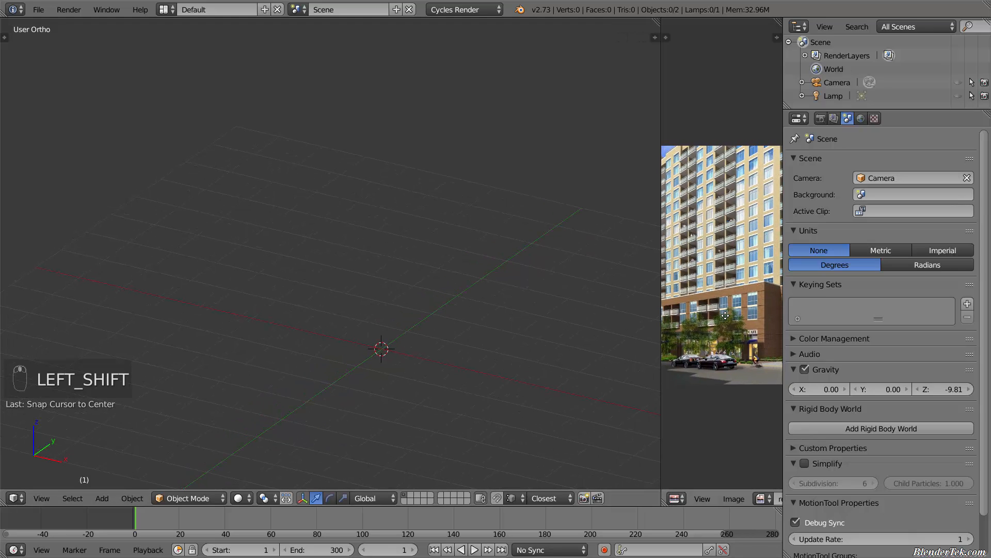
scroll(726, 315, down, 1)
Add a mesh cube at the 3D cursor
key(shift+a)
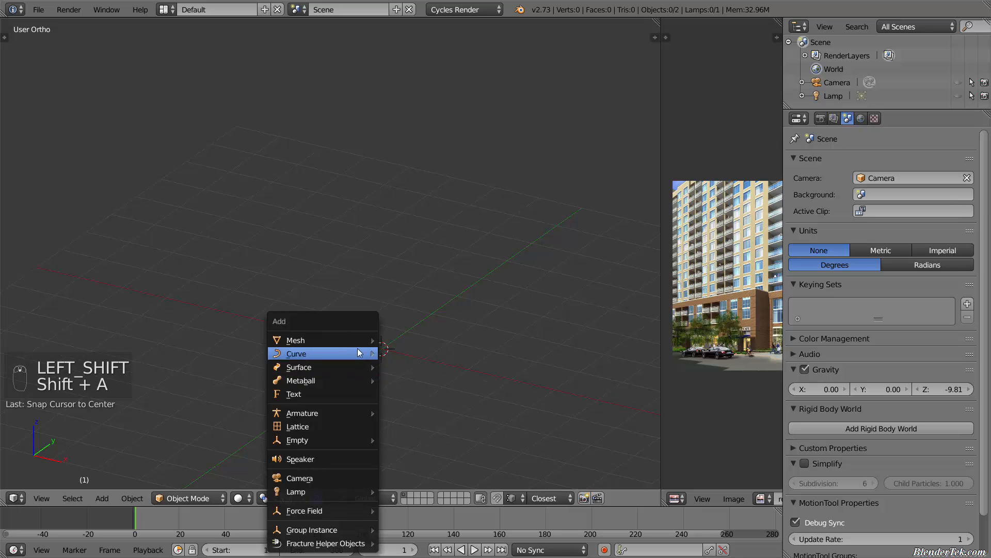
mouse_move(355, 340)
click(439, 64)
shift+middle_drag(429, 351, 386, 364)
key(shift)
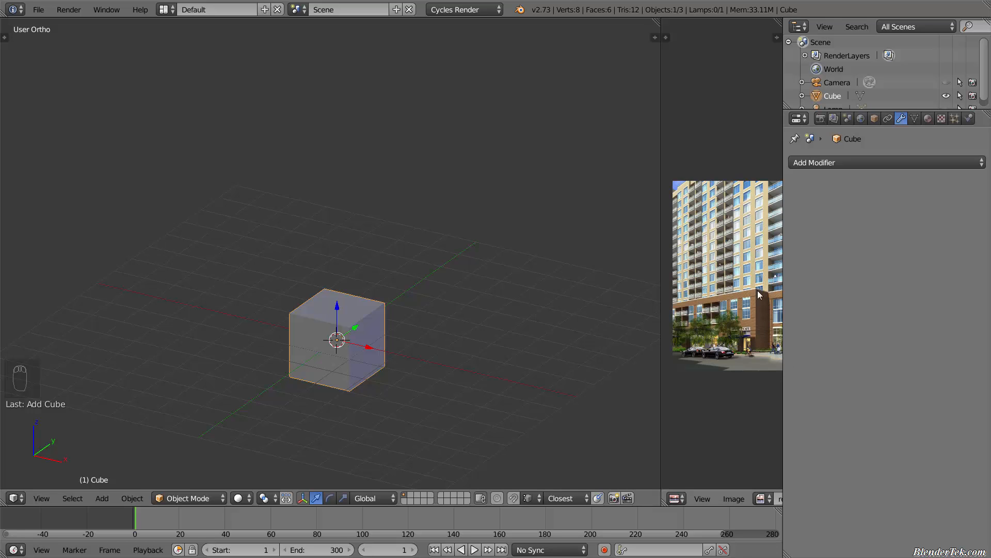
In Edit Mode with face selection, raise the cube's top face along Z to about 2.5 times the original height
scroll(326, 341, up, 1)
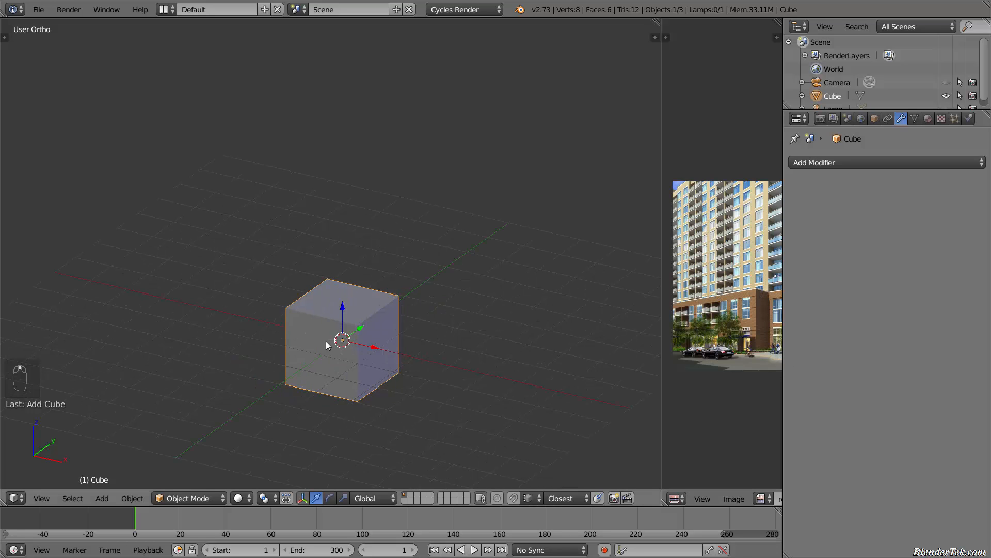
key(Tab)
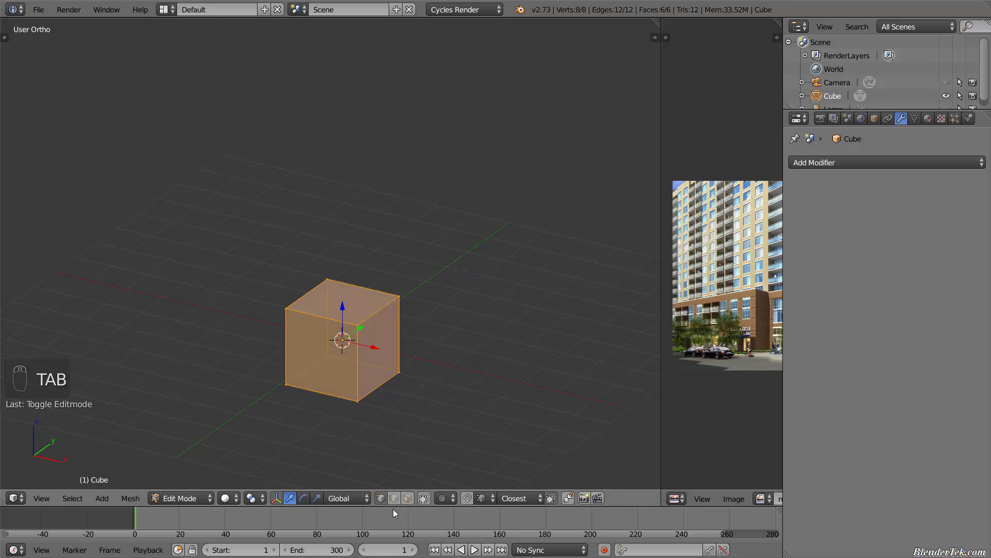
click(408, 497)
right_click(355, 296)
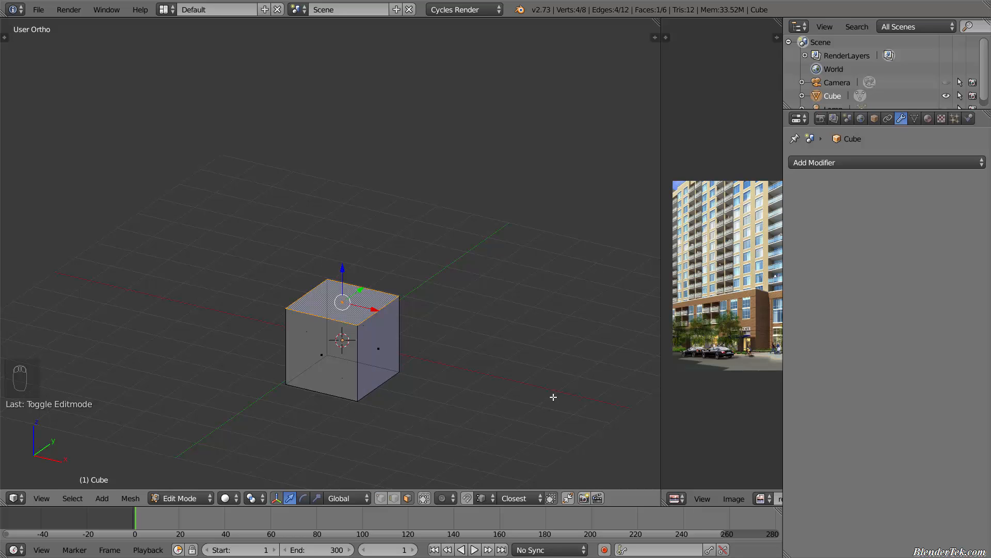
key(g)
key(z)
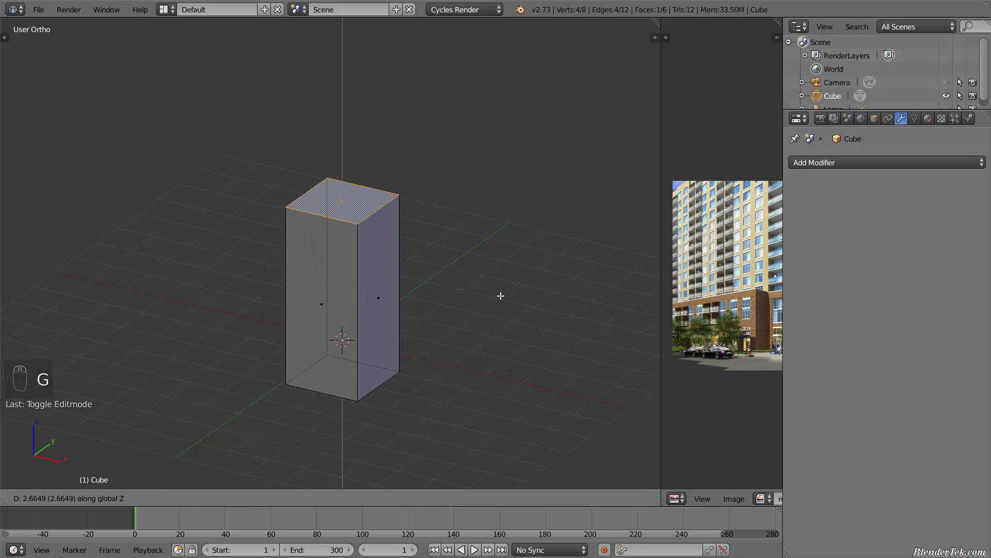
text(2)
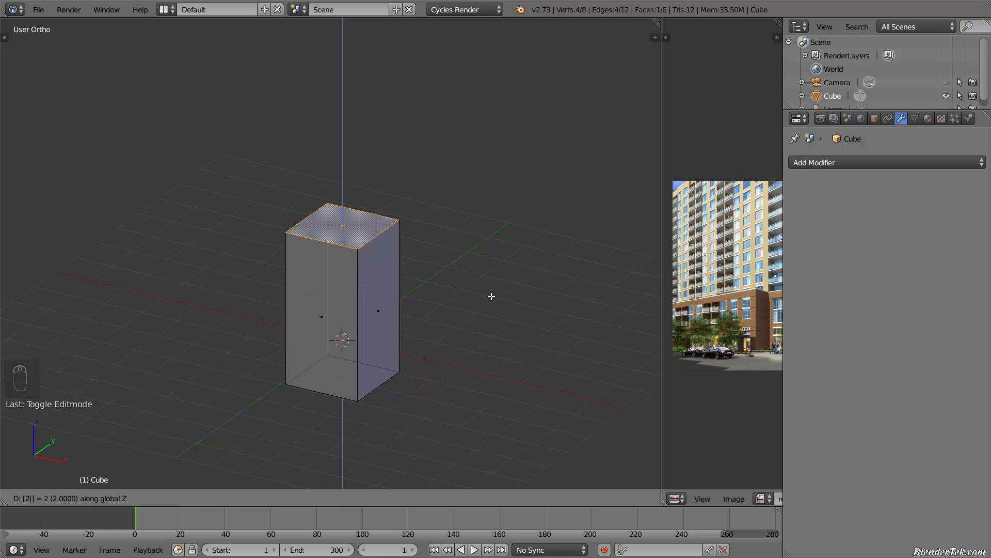
key(Return)
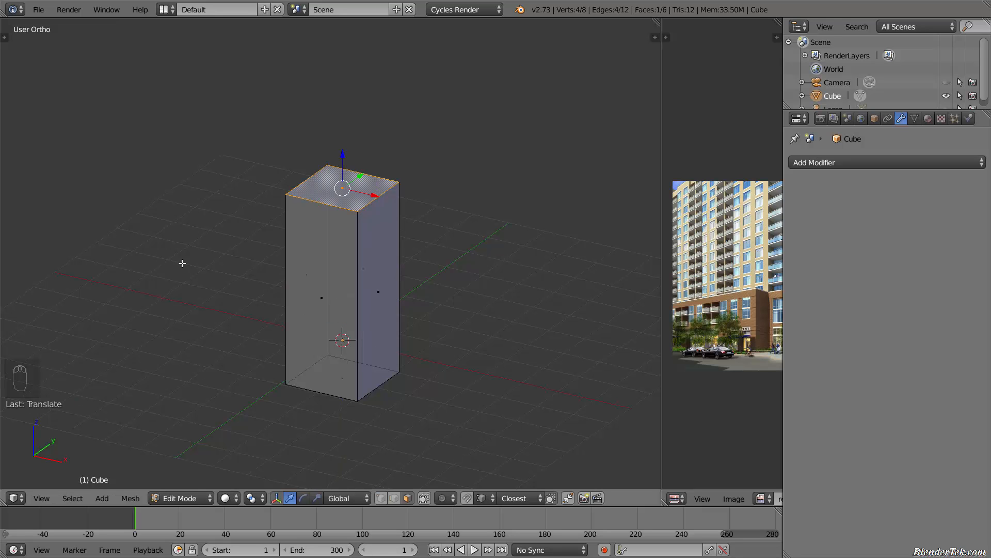
Move the block's negative-X side face outward along the X axis by about 7 units
middle_drag(181, 263, 249, 264)
right_click(240, 246)
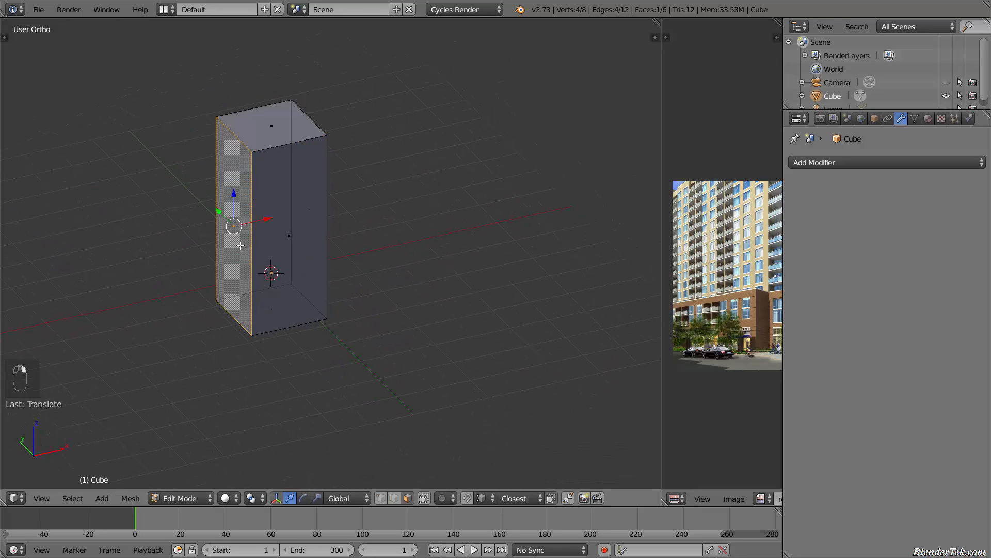
key(g)
key(x)
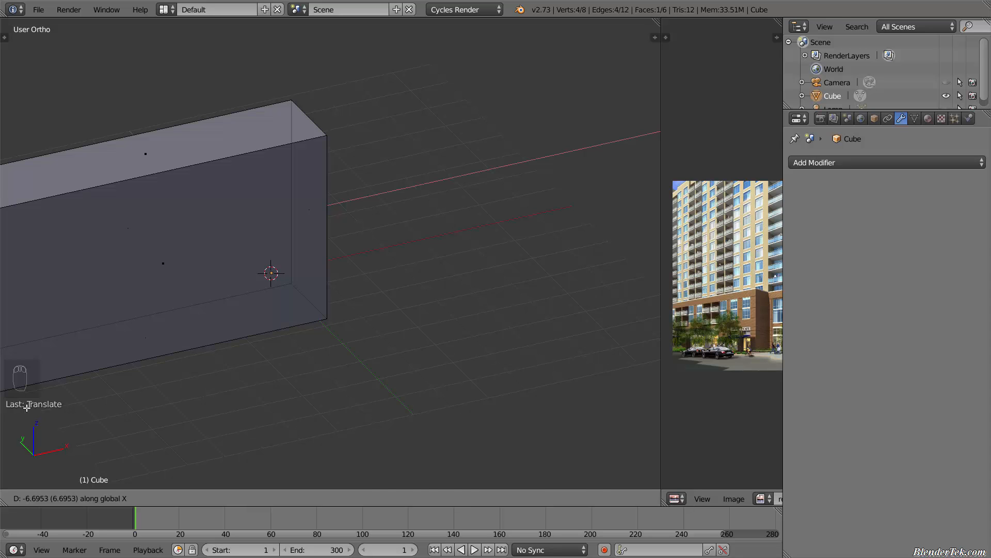
key(Return)
Move the block's long front face by -1 unit along the Y axis
scroll(226, 323, down, 4)
middle_drag(227, 327, 212, 337)
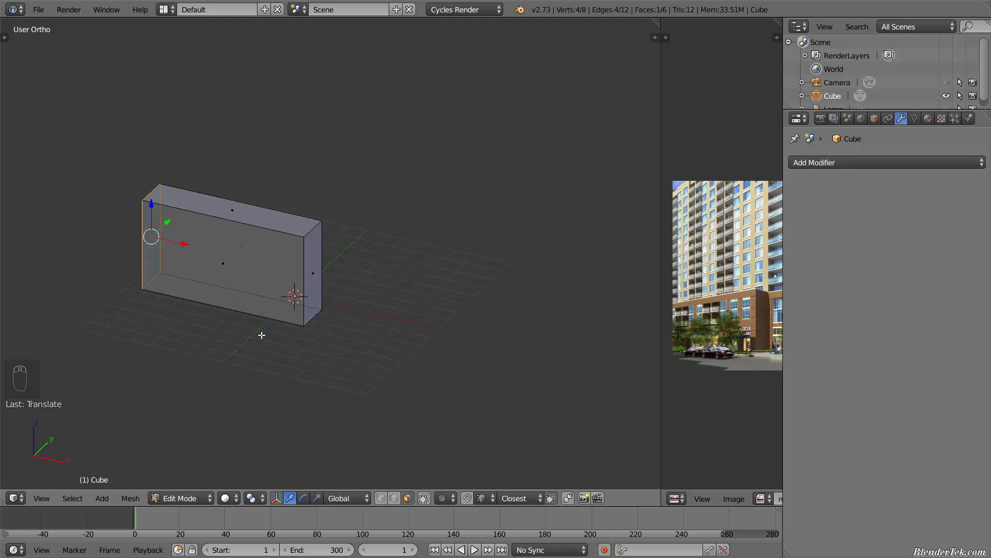
shift+middle_drag(313, 304, 364, 323)
scroll(253, 352, up, 2)
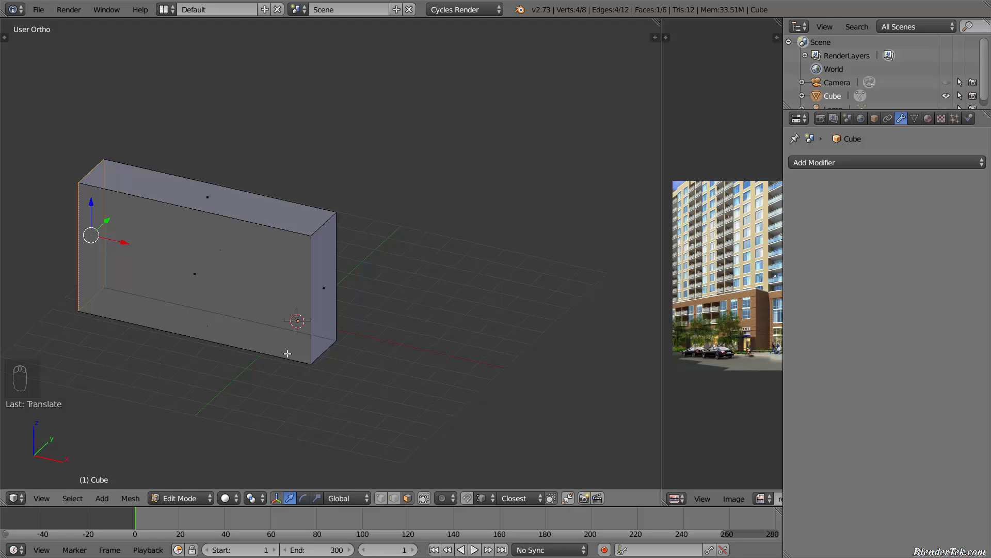
shift+middle_drag(287, 354, 263, 336)
right_click(219, 273)
text(gy1)
key(BackSpace)
text(-1)
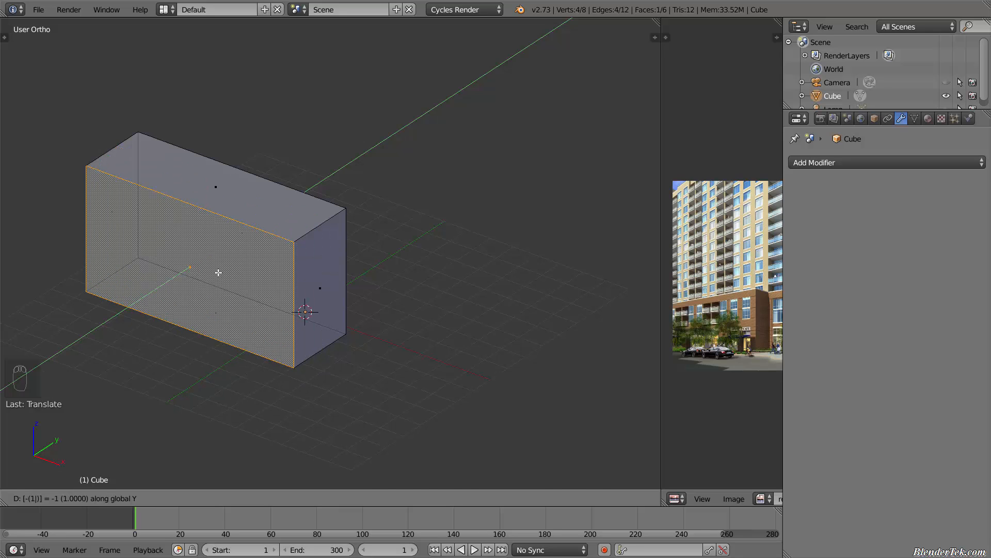
key(Return)
Select all of the block's geometry and set the snap element to Increment
key(a)
key(a)
key(a)
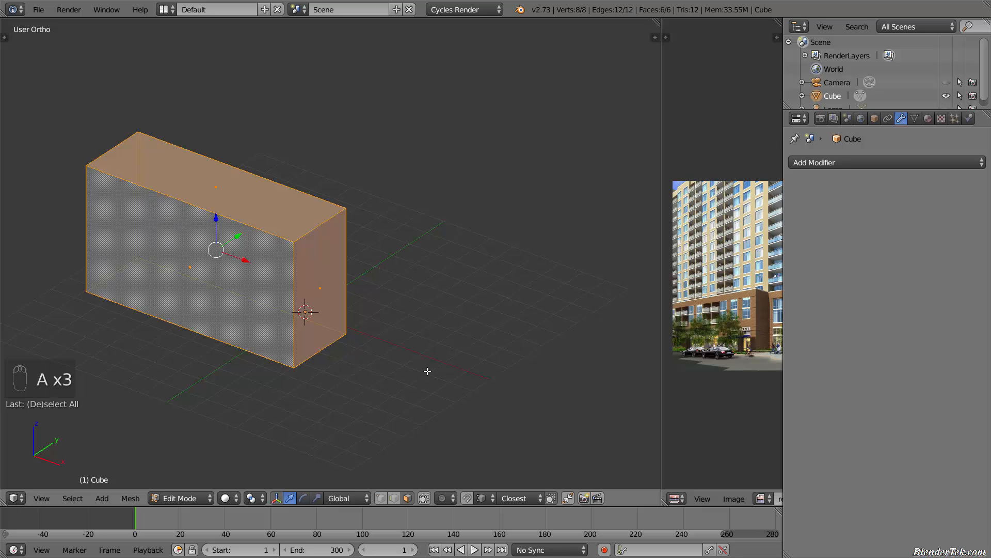
middle_drag(333, 313, 365, 336)
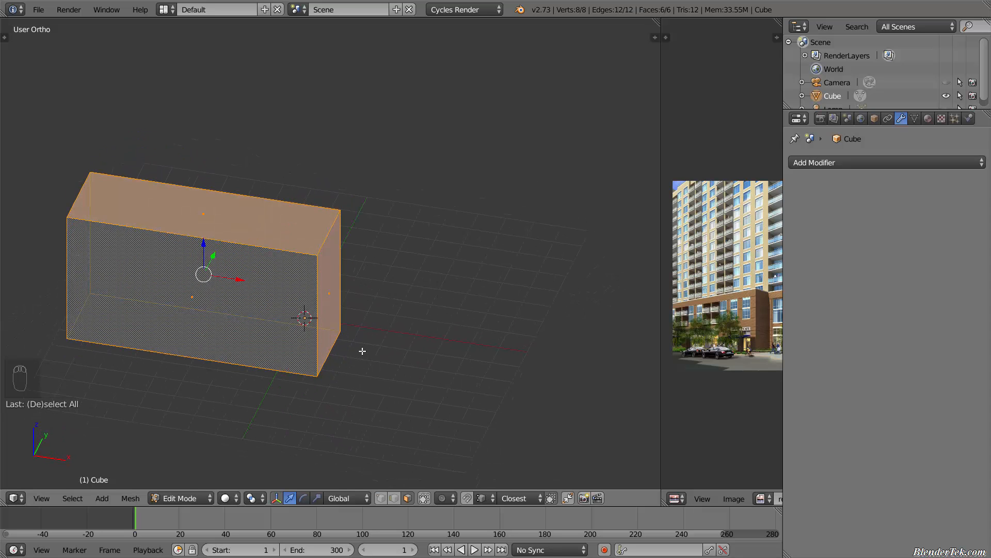
key(g)
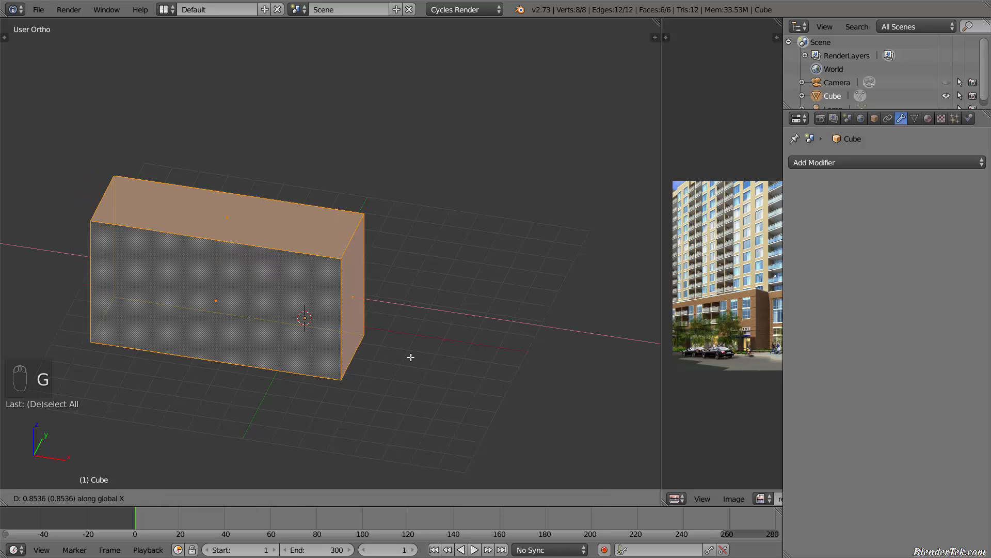
right_click(491, 382)
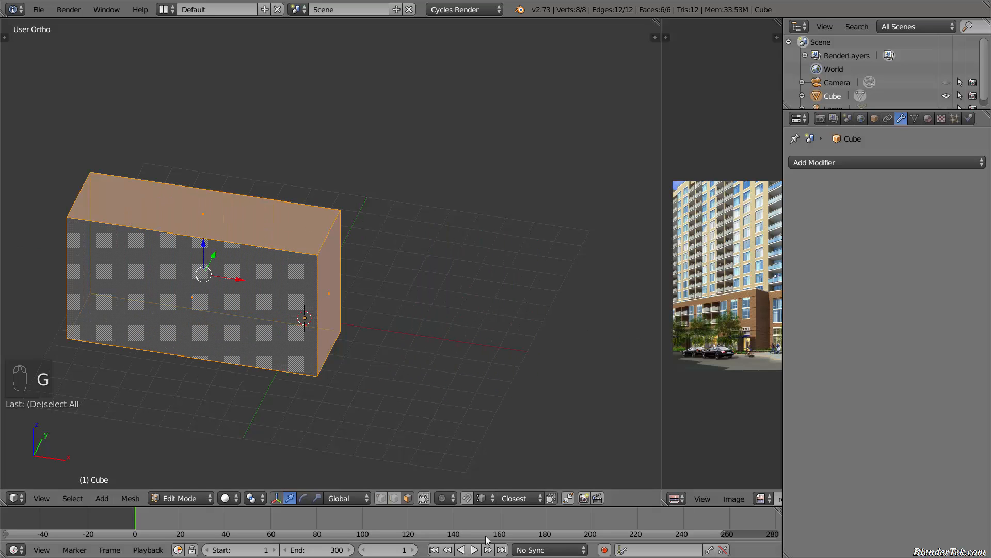
click(487, 499)
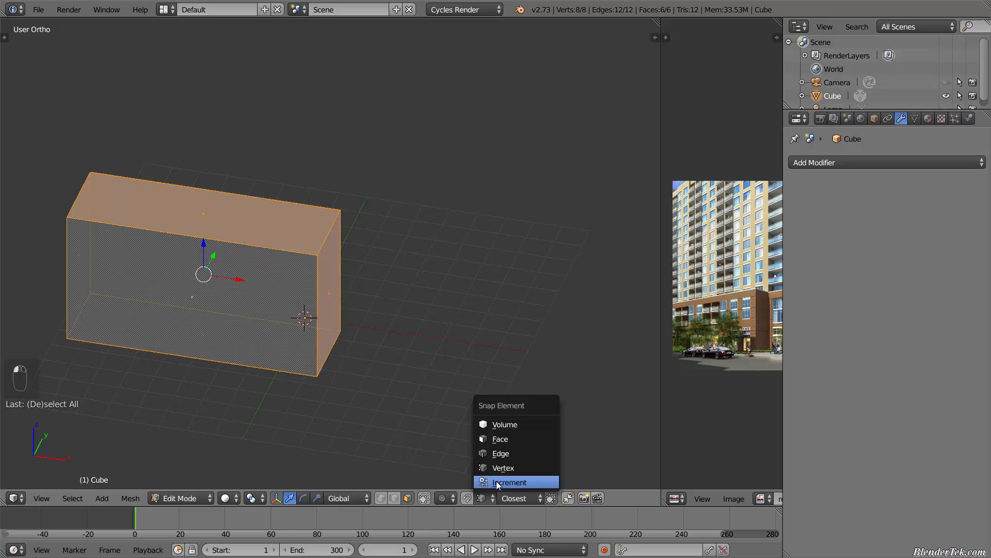
click(491, 480)
Move the whole block along X until its negative-X end face meets the origin, and add a Mirror modifier on the X axis
key(g)
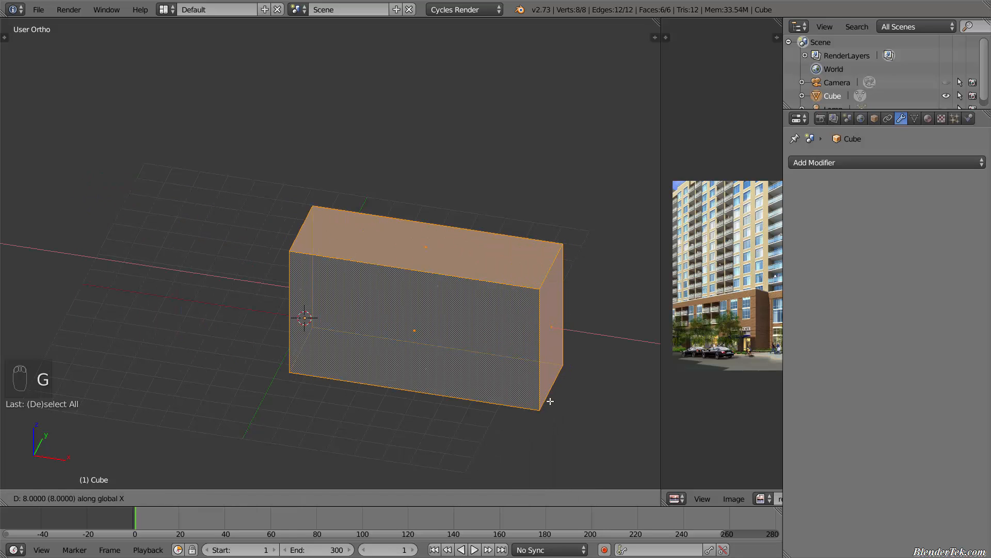
click(525, 398)
key(KP_1)
scroll(299, 398, up, 4)
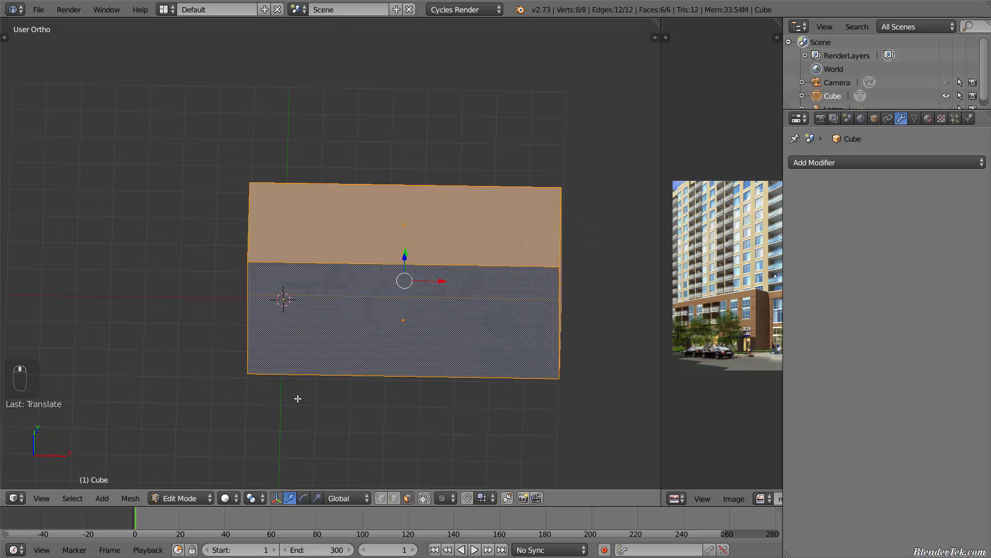
key(g)
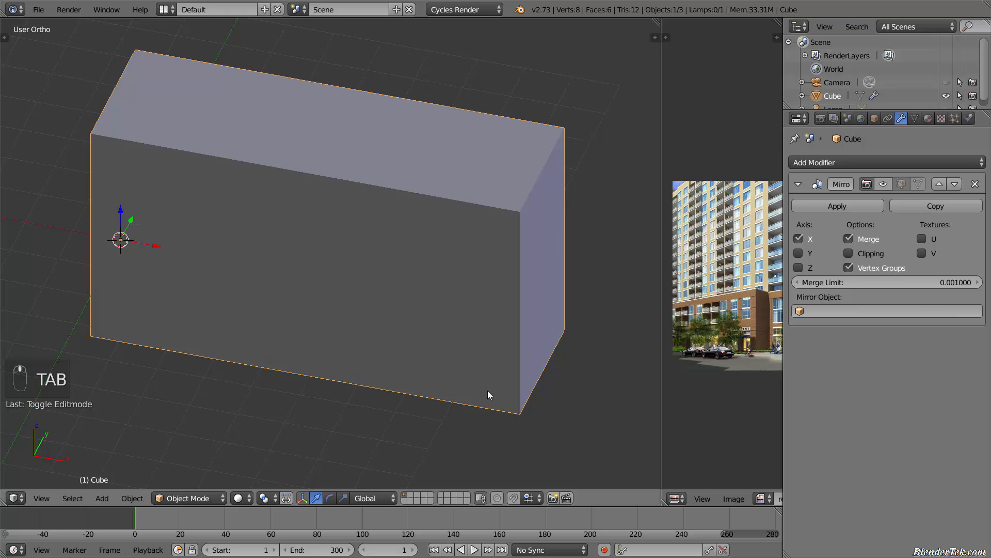
Add a horizontal loop cut around the block, centred at mid-height, and clear the selection
scroll(487, 390, down, 3)
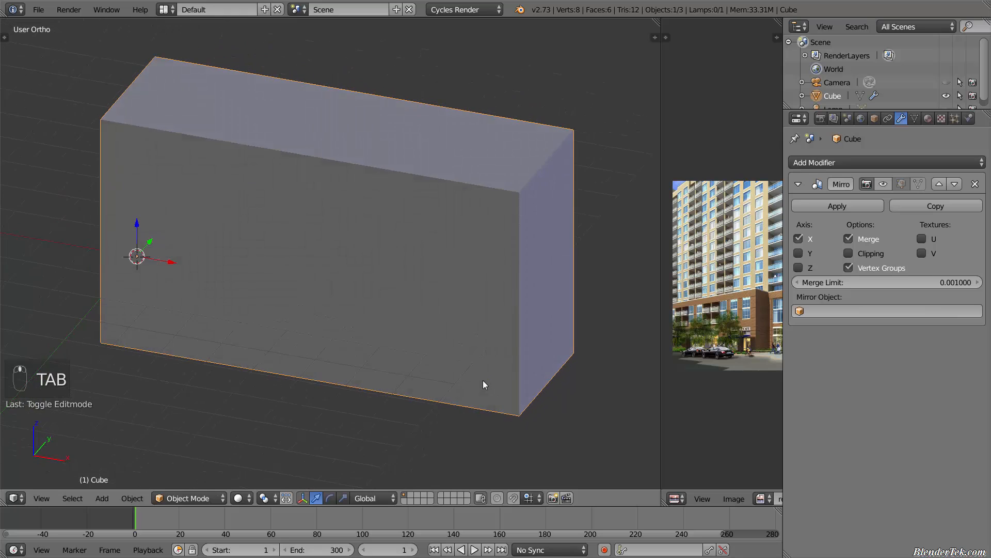
middle_drag(471, 371, 487, 389)
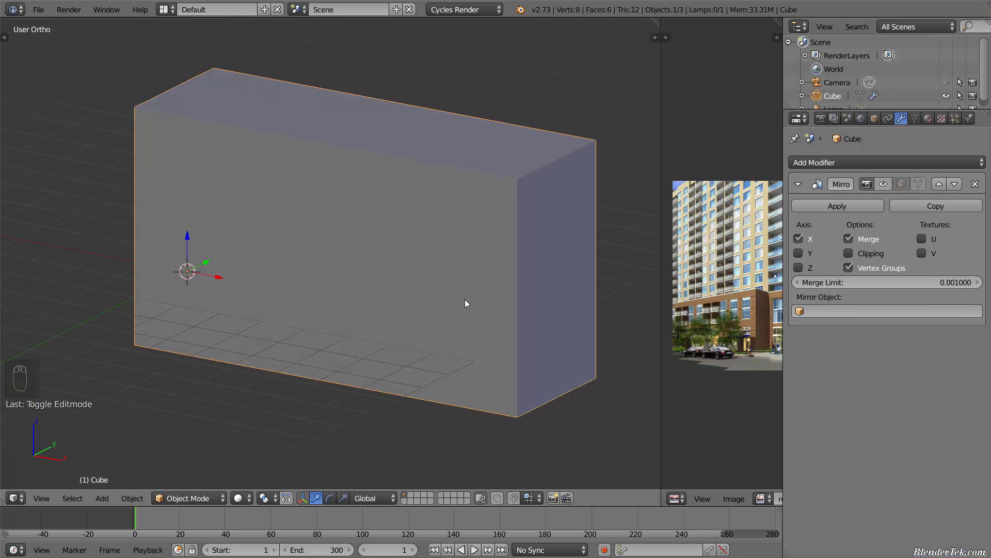
key(Tab)
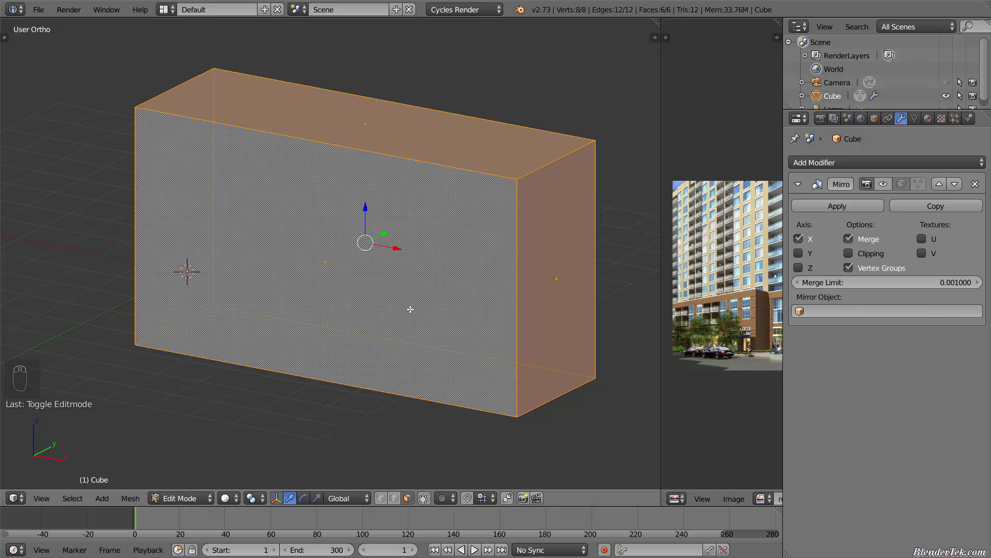
key(ctrl+r)
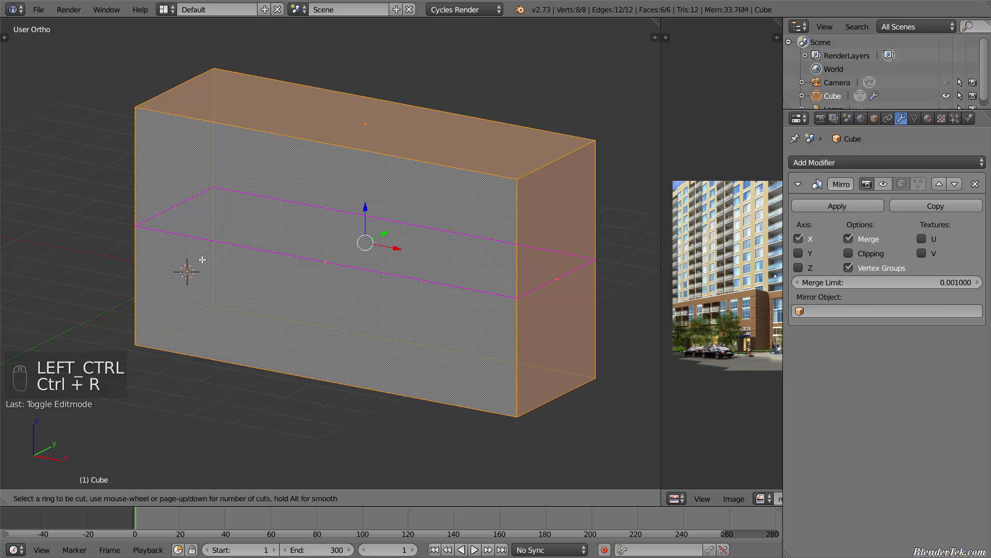
click(159, 242)
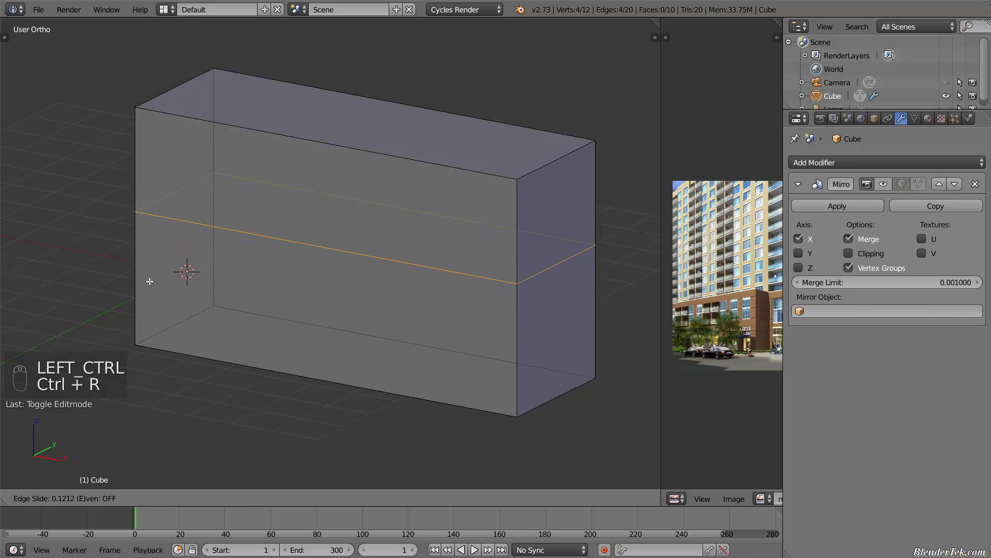
right_click(171, 255)
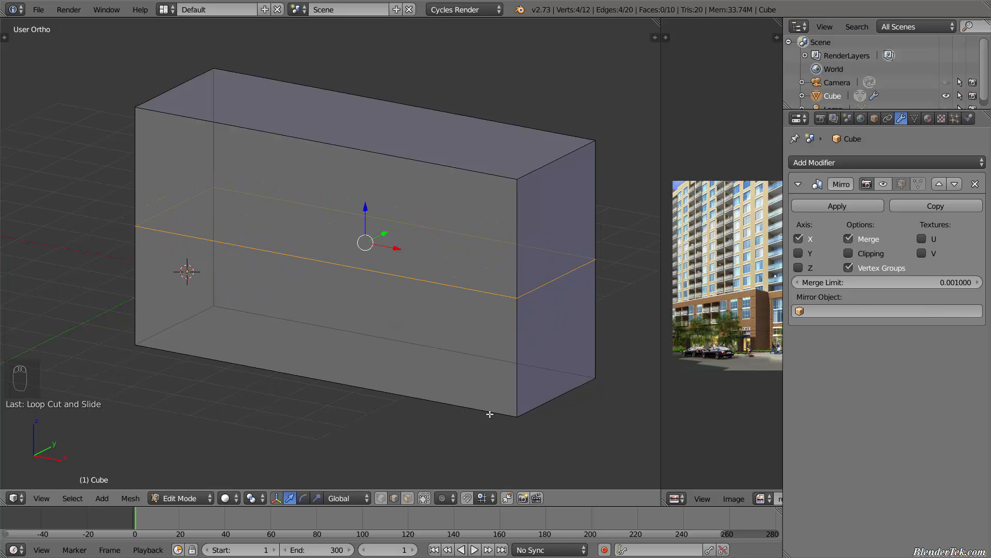
key(a)
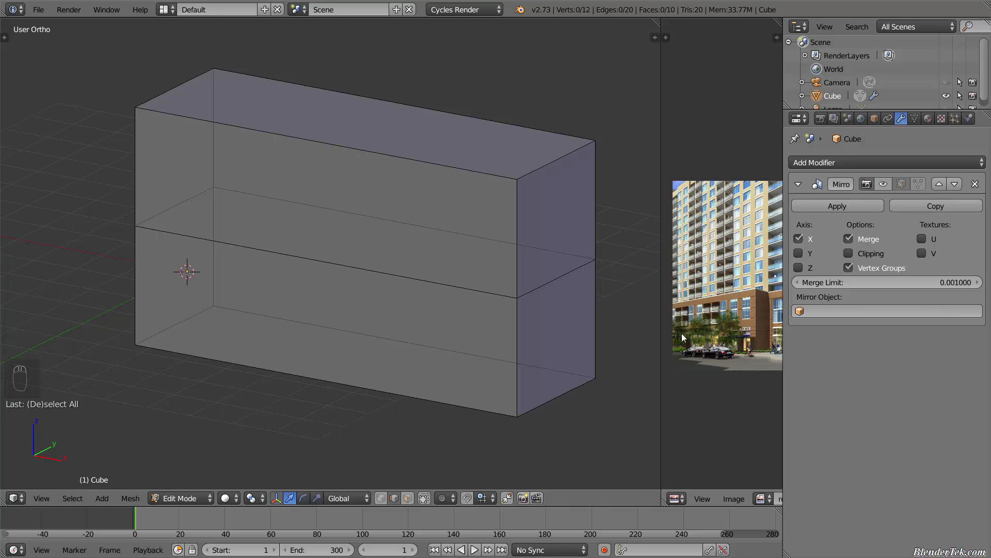
In front view, add two vertical loop cuts toward the block's positive-X end, with edge slides of about 0.84 and -0.70
key(KP_1)
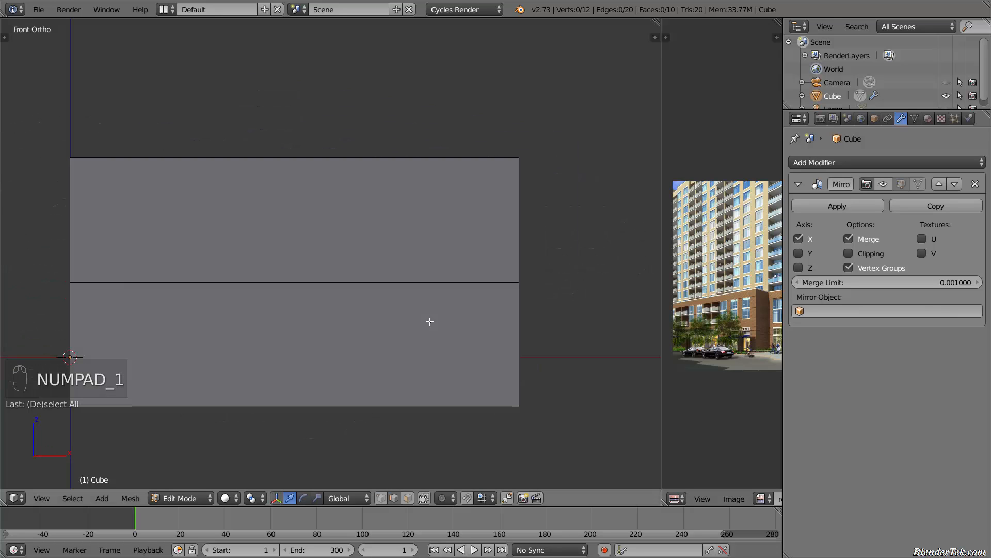
key(ctrl+r)
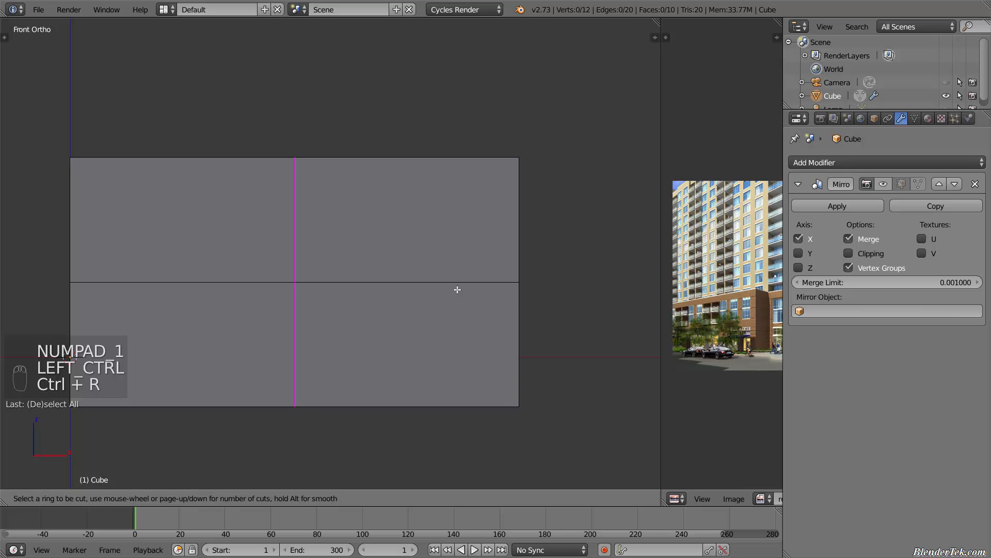
click(289, 280)
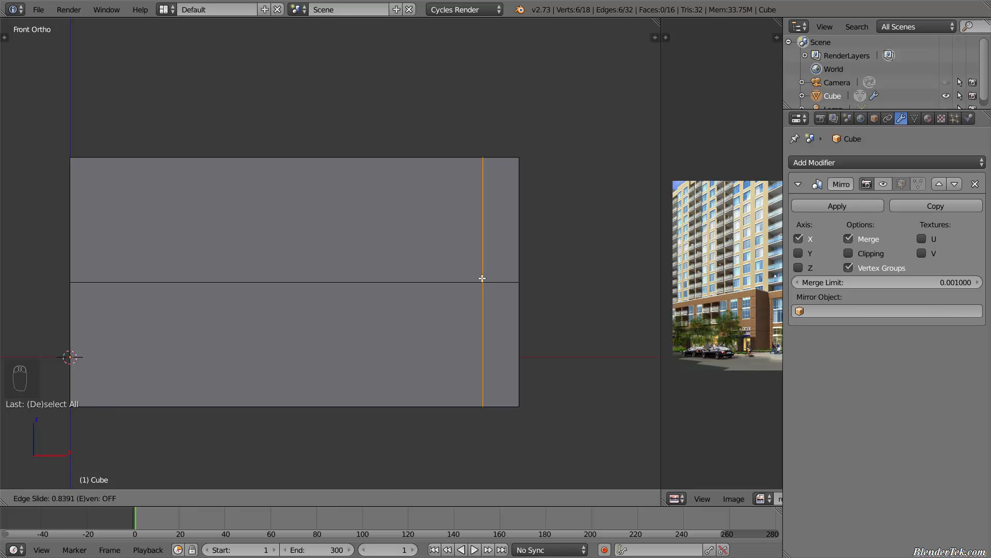
click(482, 278)
key(ctrl+r)
click(368, 279)
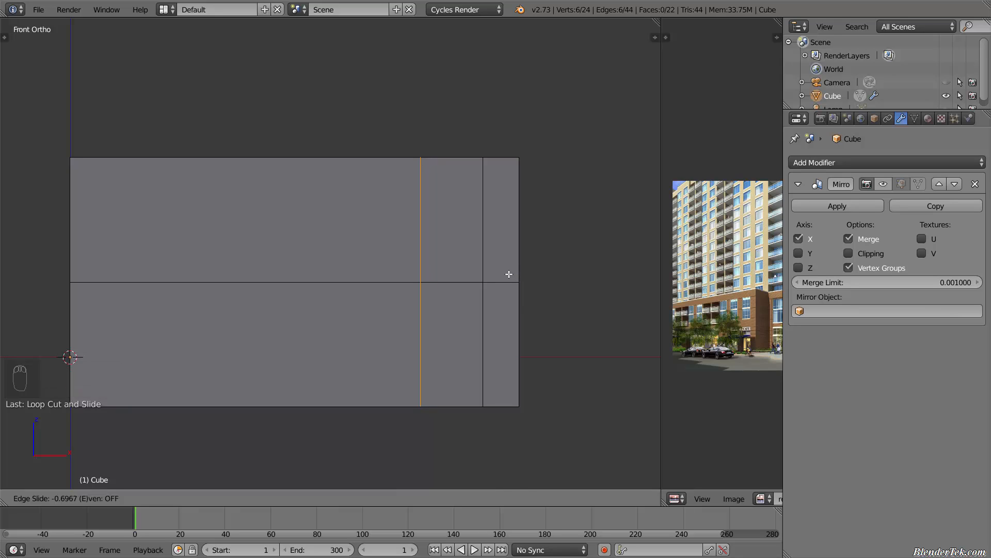
click(509, 274)
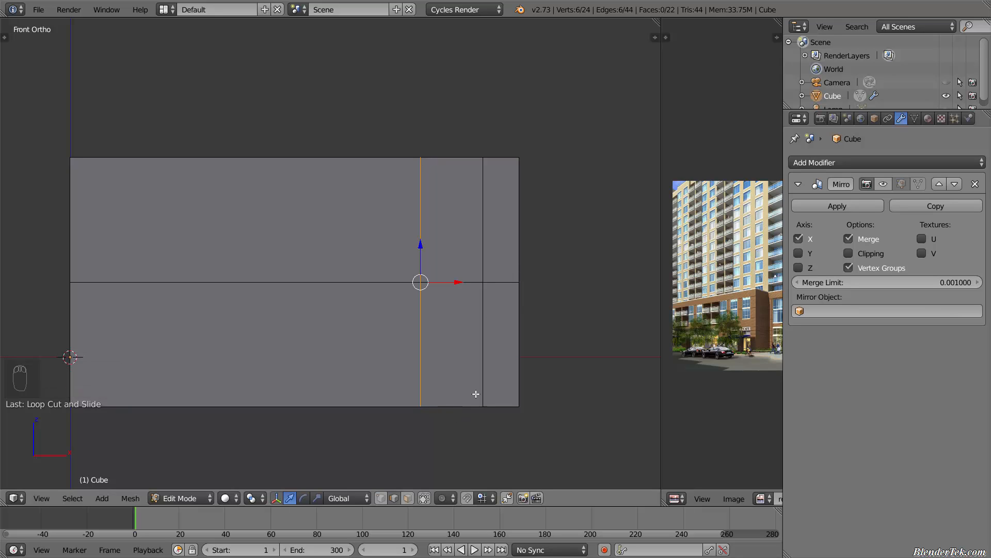
Add two horizontal loop cuts, one below the middle edge with about 0.18 slide and one near the block's top with about 0.50 slide
key(ctrl+r)
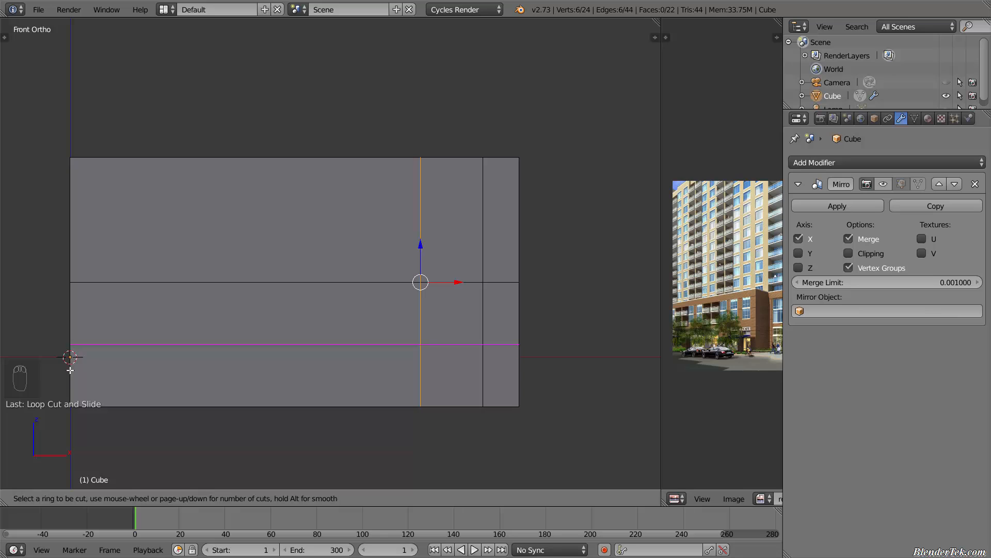
click(81, 363)
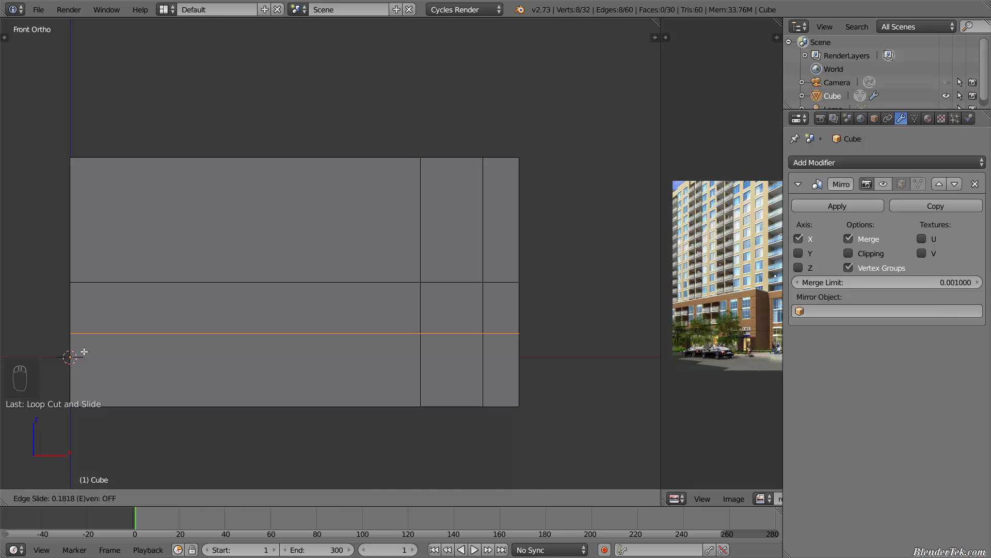
click(85, 351)
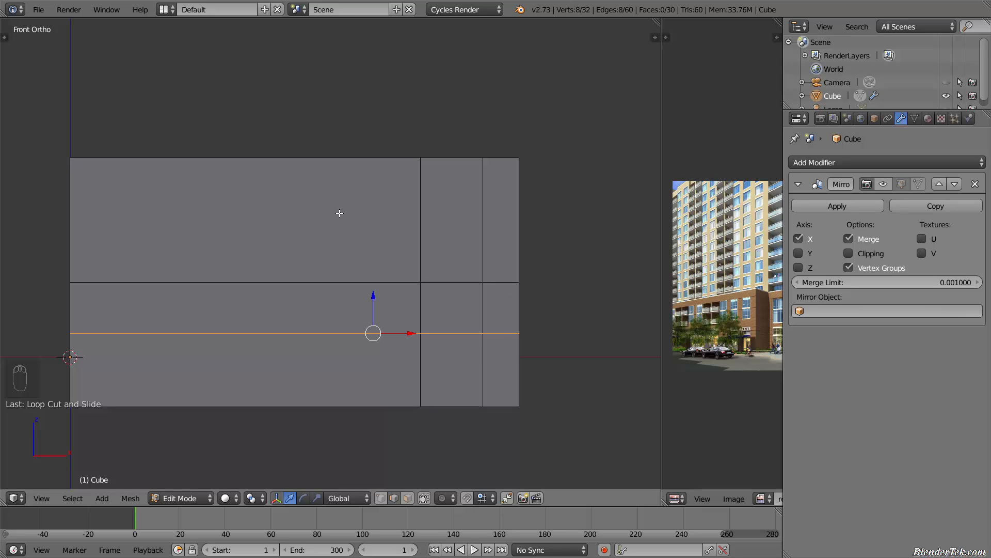
key(ctrl+r)
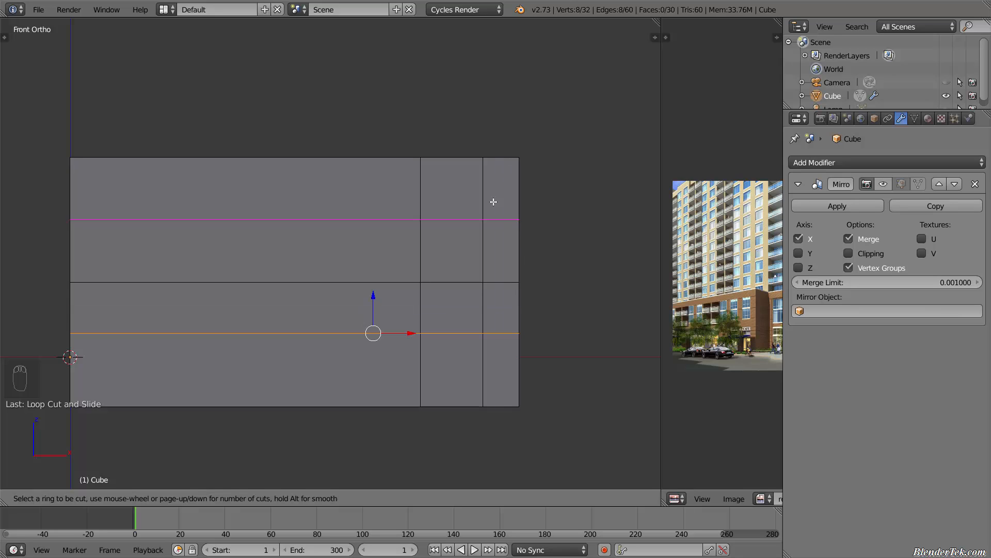
click(77, 214)
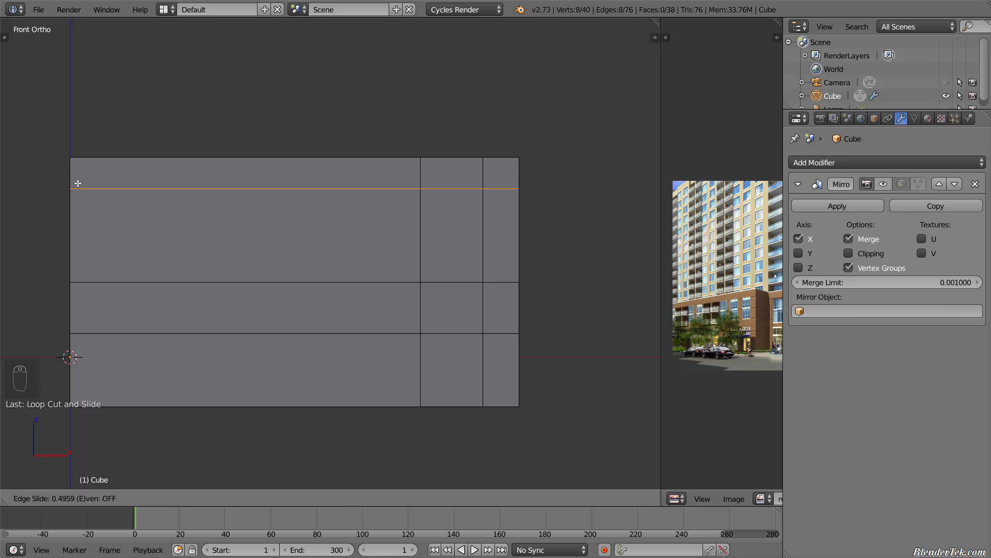
click(78, 182)
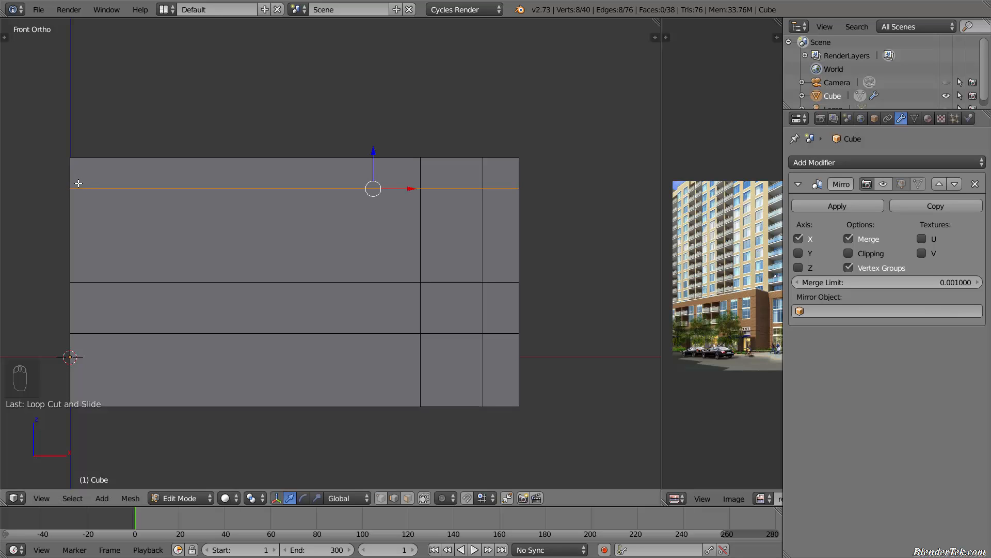
Add a horizontal loop cut centred between the upper and middle cuts, and clear the selection
key(ctrl+r)
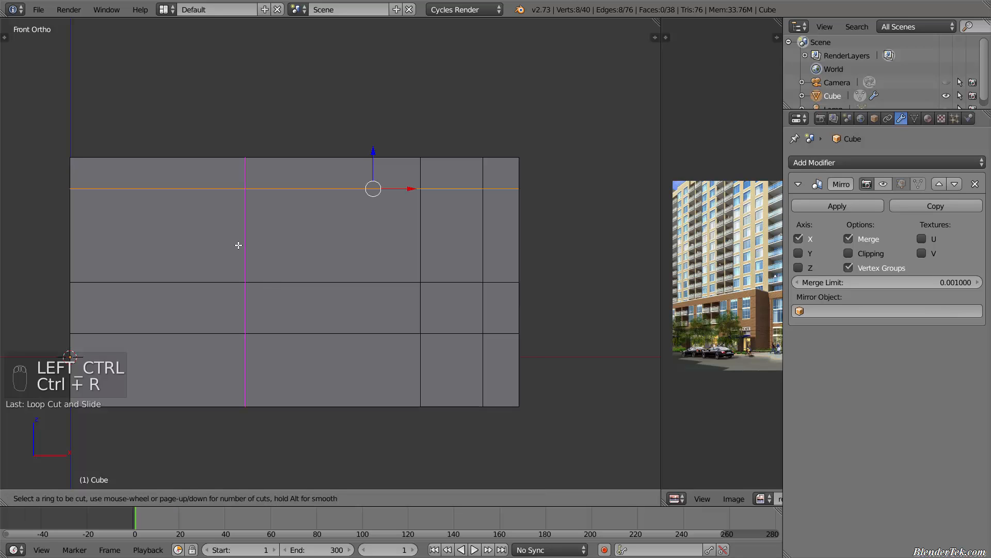
click(76, 231)
right_click(76, 231)
middle_drag(75, 231, 104, 294)
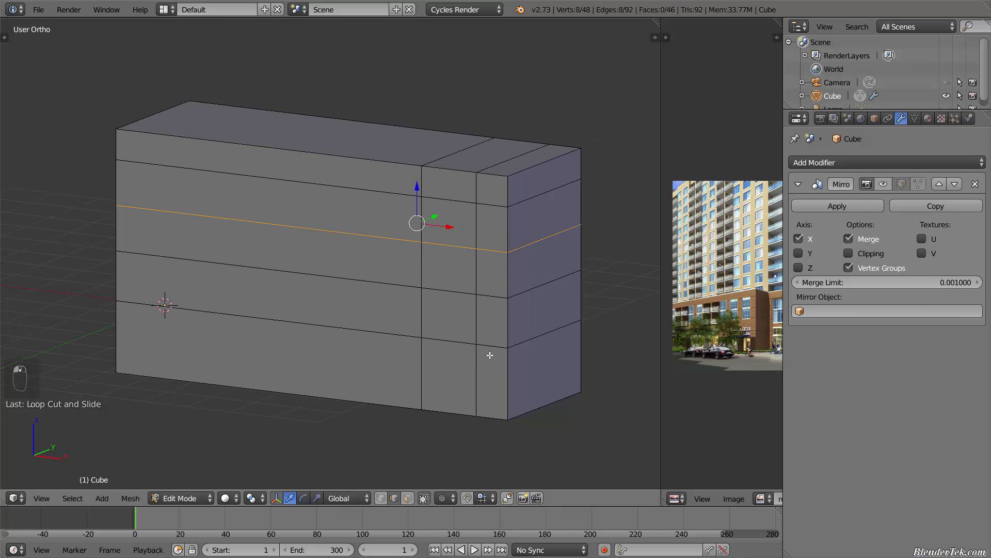
scroll(485, 348, down, 1)
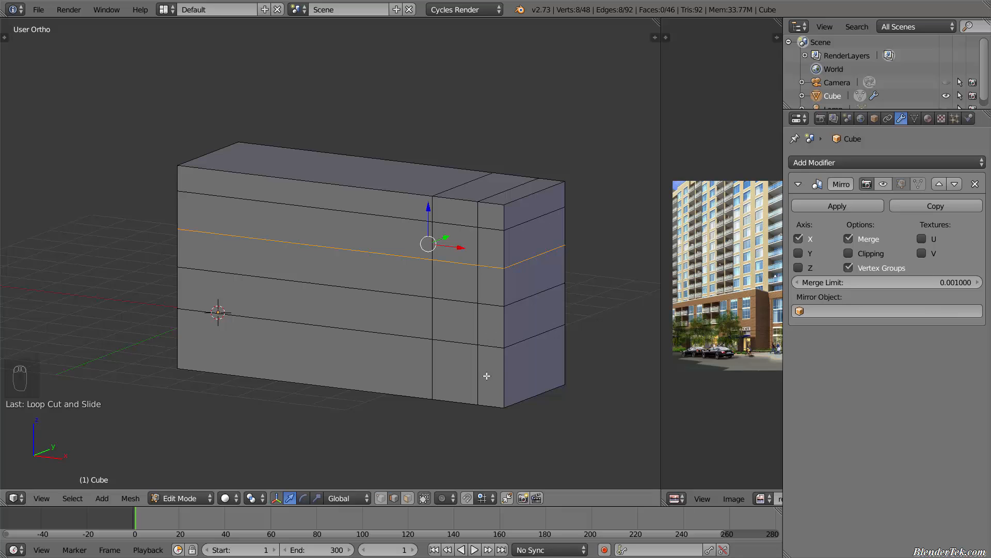
key(a)
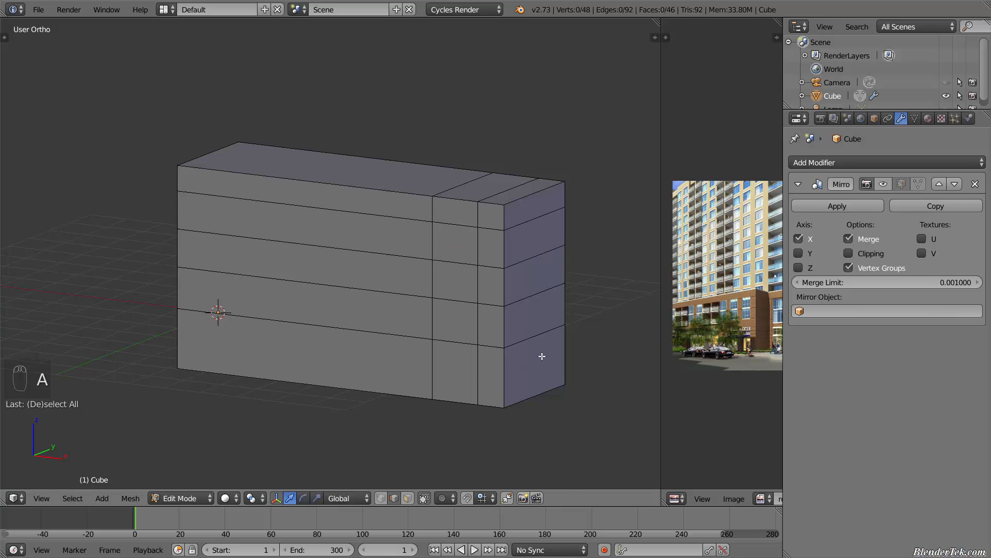
key(Tab)
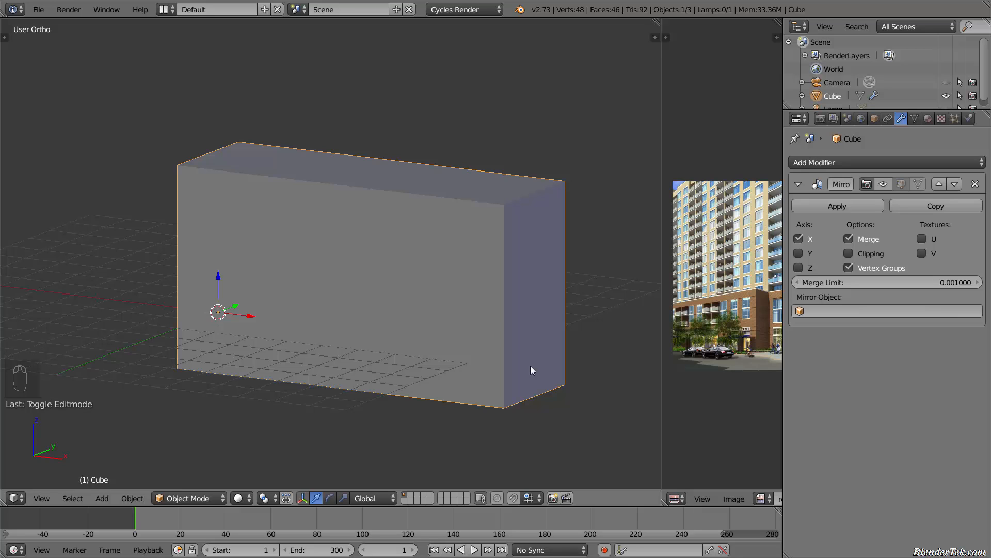
key(Tab)
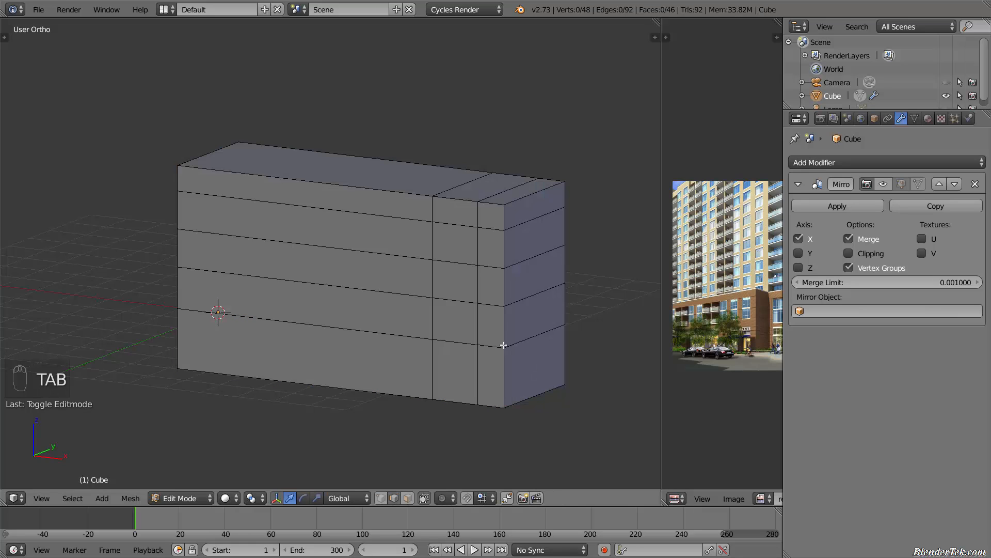
key(KP_1)
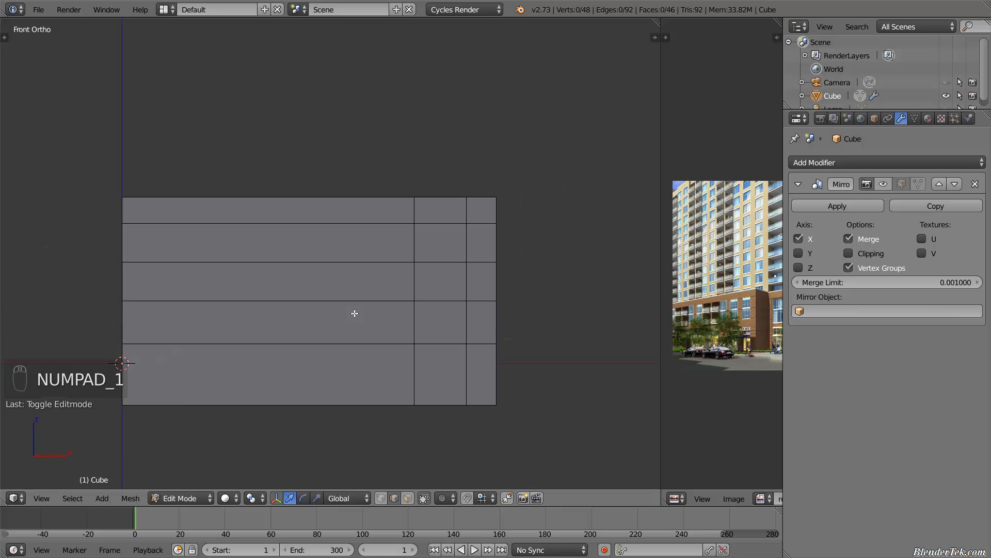
scroll(356, 310, up, 1)
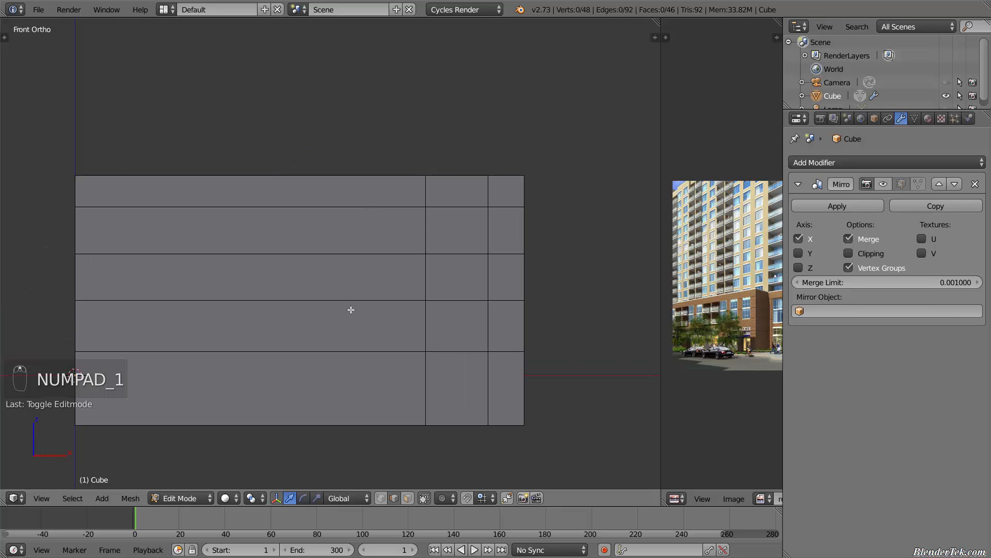
key(ctrl+r)
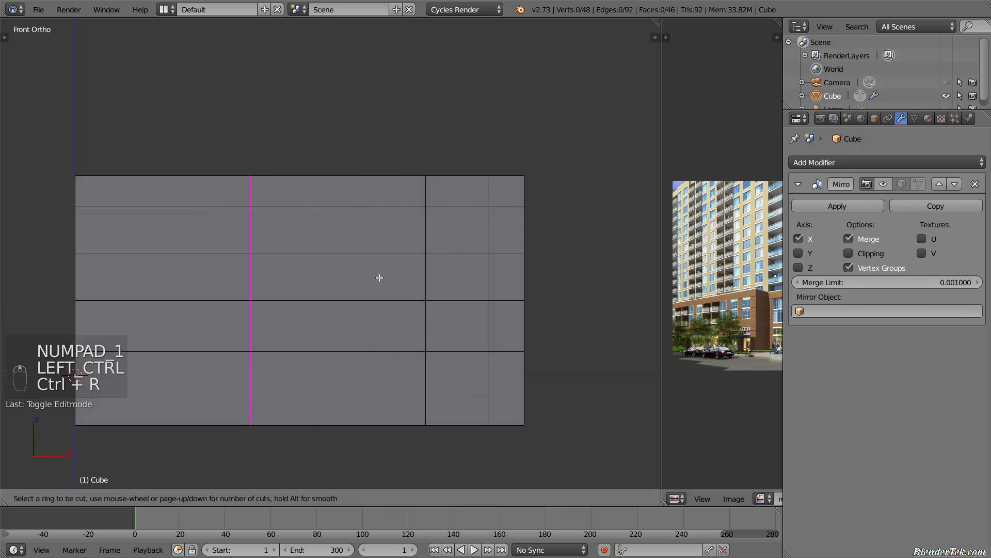
click(262, 288)
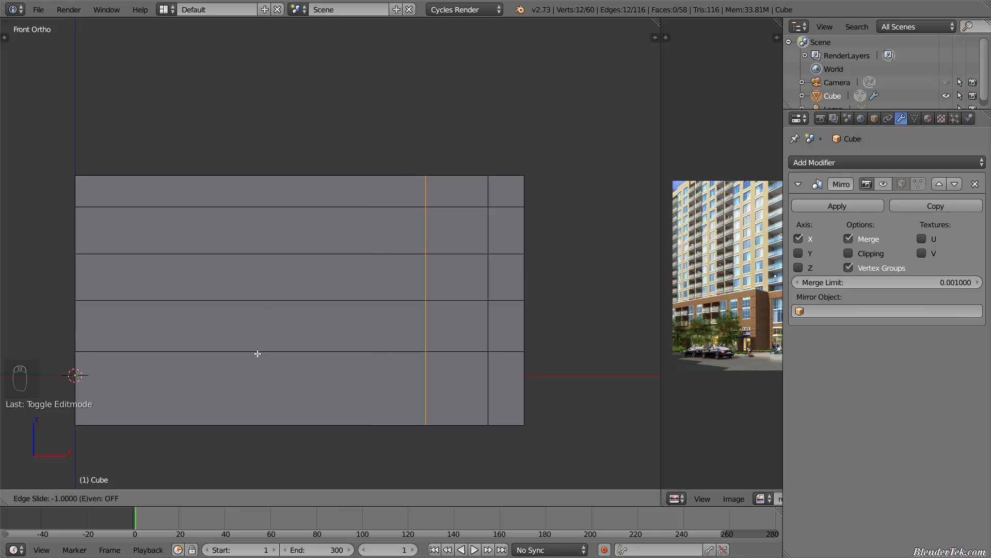
right_click(620, 319)
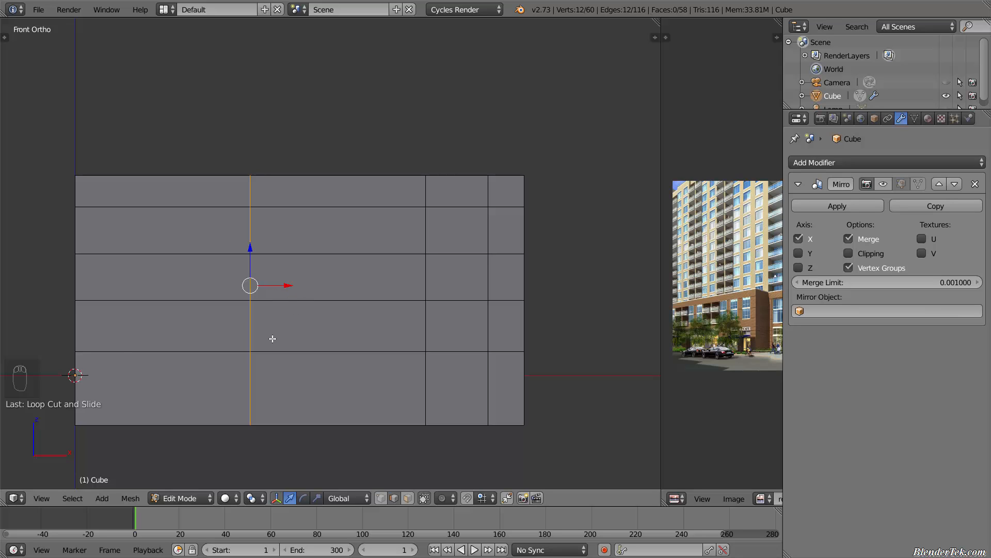
key(ctrl+z)
key(ctrl+r)
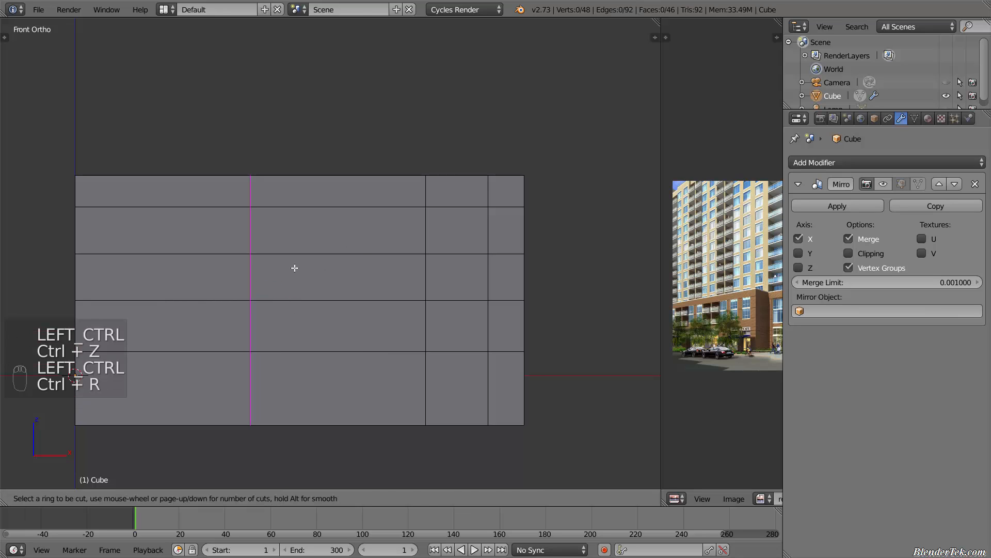
right_click(296, 268)
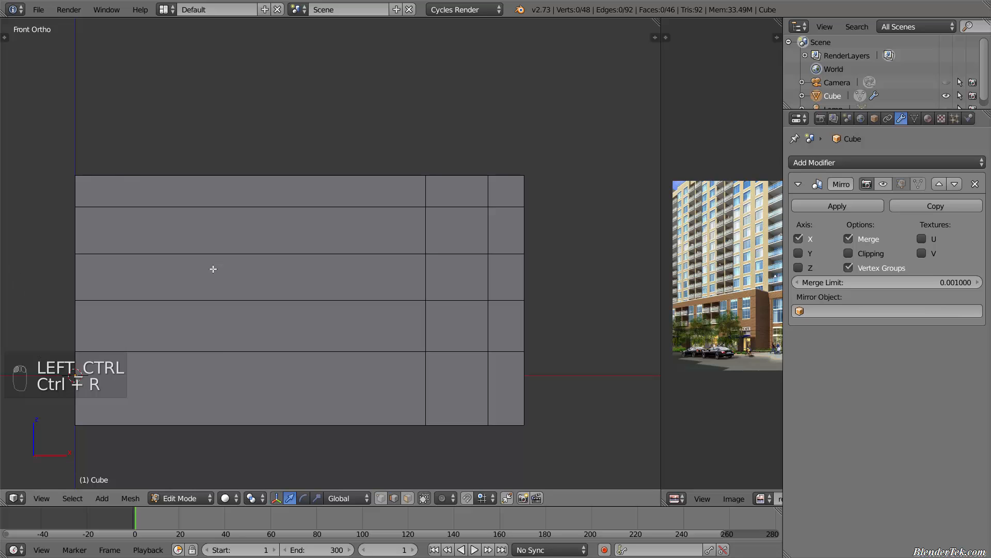
Add two vertical loop cuts in the wide section, one near its positive-X edge with about -0.84 slide and one farther toward the mirror plane
key(ctrl+r)
click(245, 254)
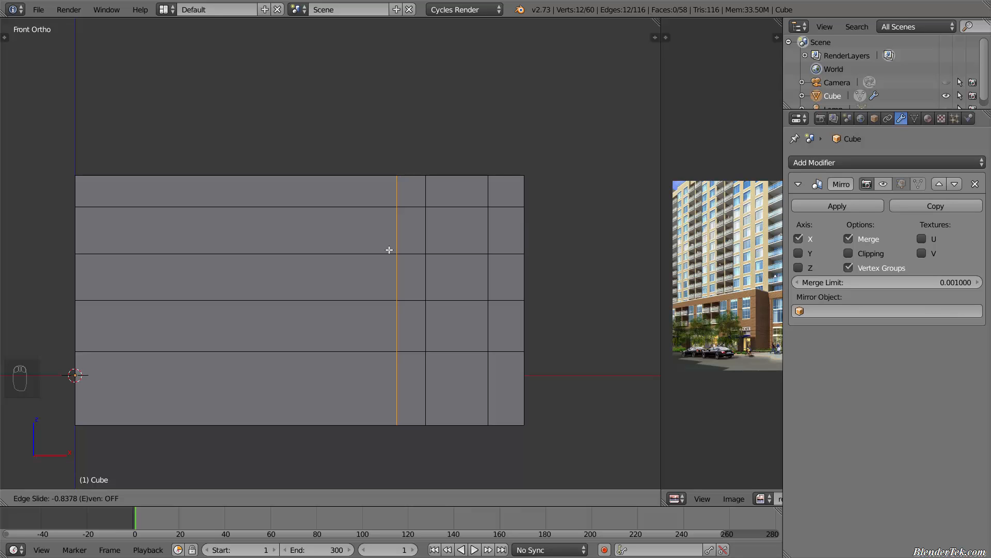
click(392, 249)
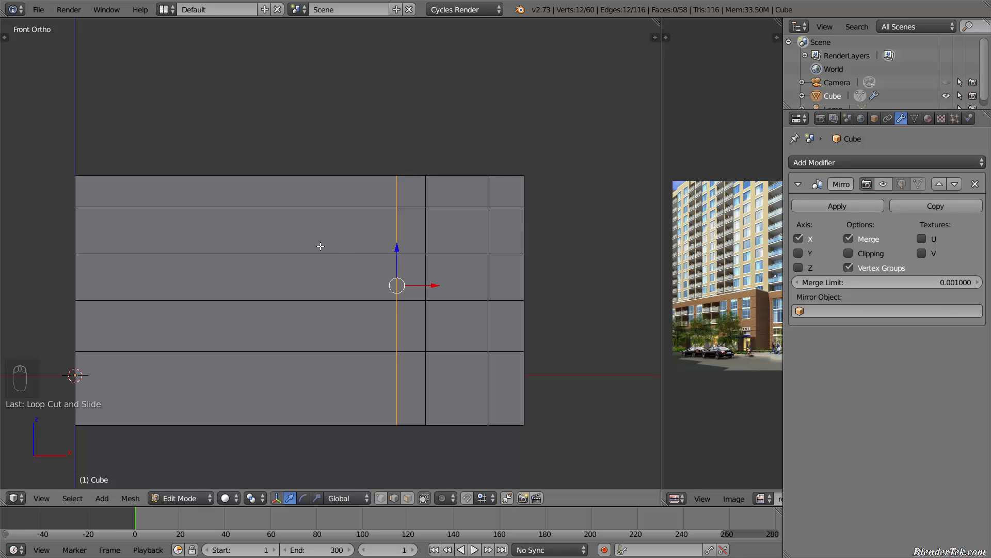
key(ctrl+r)
click(223, 259)
click(312, 259)
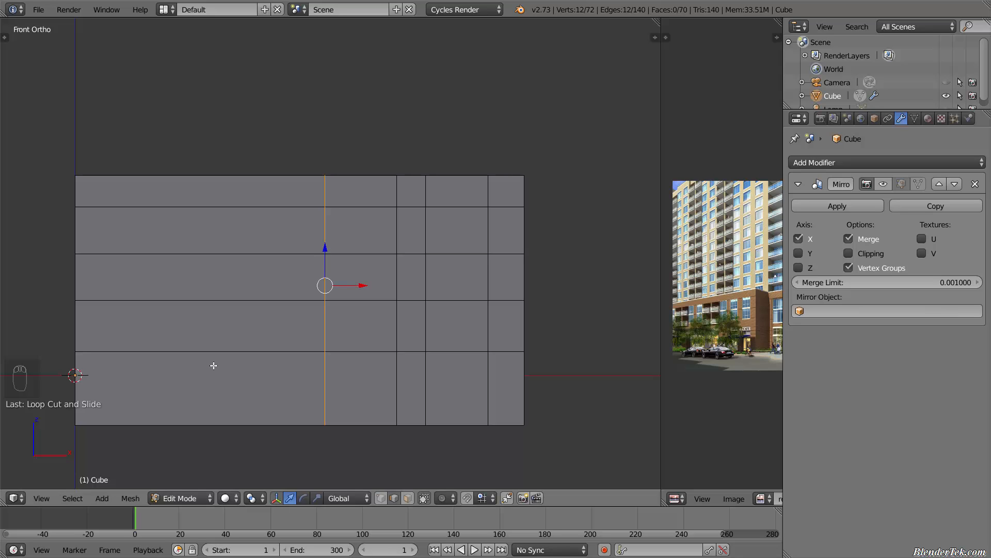
Add two vertical loop cuts in the wide section beside the mirror plane, one with about -0.71 slide and one slightly past that section's centre
key(ctrl+r)
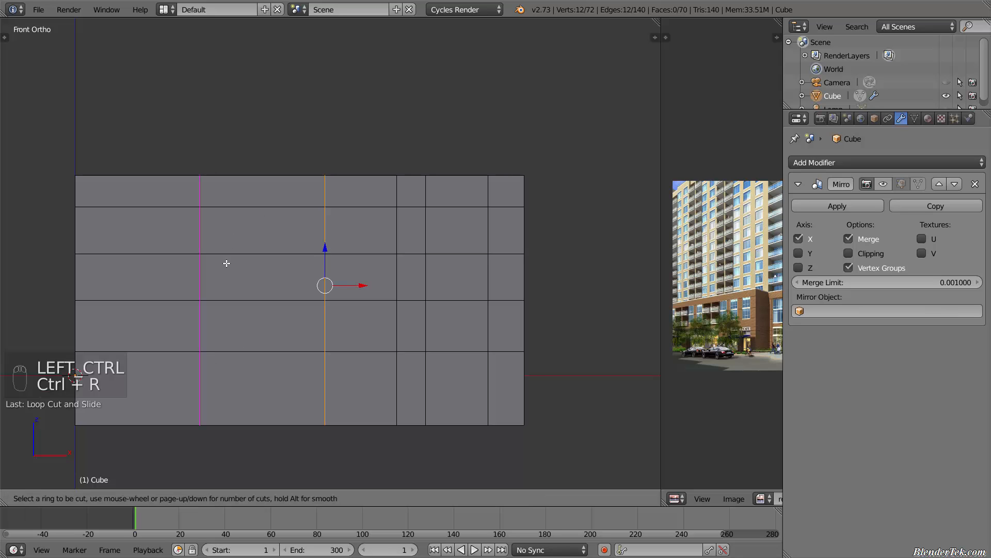
click(192, 255)
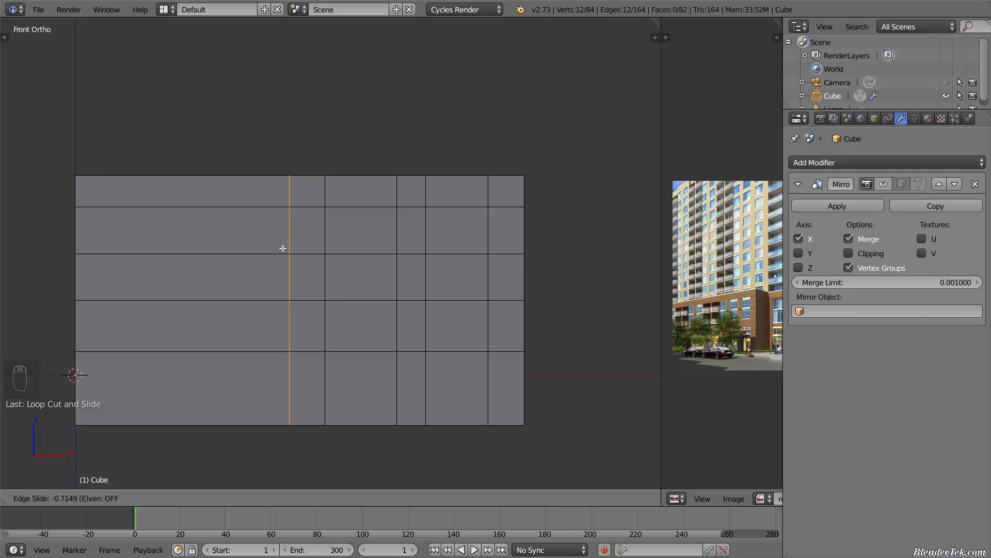
click(283, 248)
key(ctrl+r)
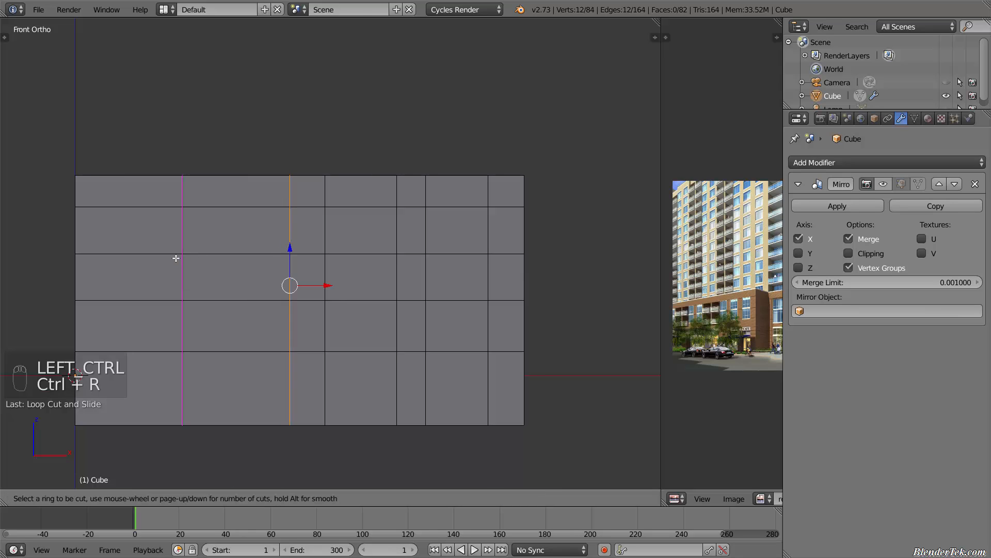
click(177, 258)
click(202, 259)
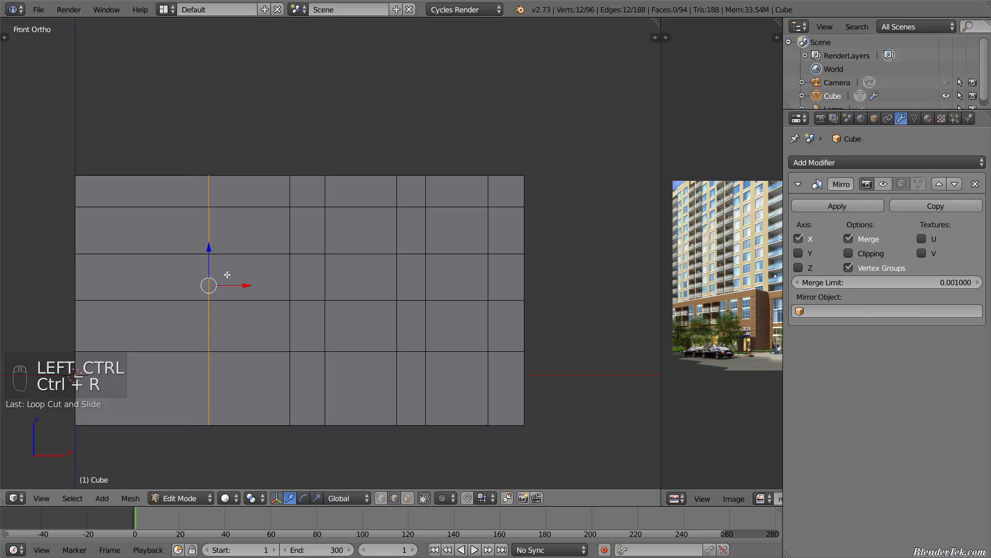
Select the middle horizontal edge next to the mirror plane on the front facade and extrude it -0.5 along global Y
shift+middle_drag(273, 284, 416, 288)
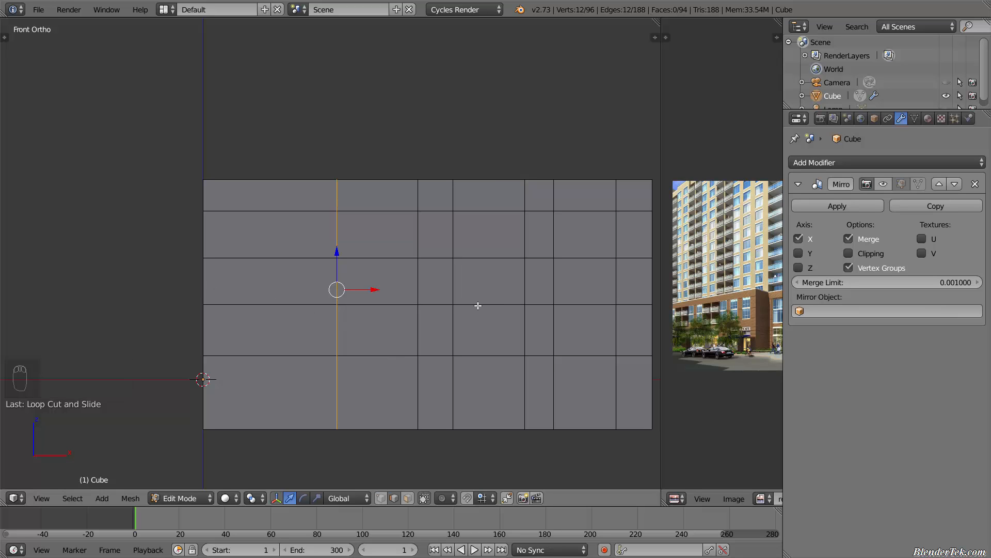
shift+middle_drag(447, 321, 394, 307)
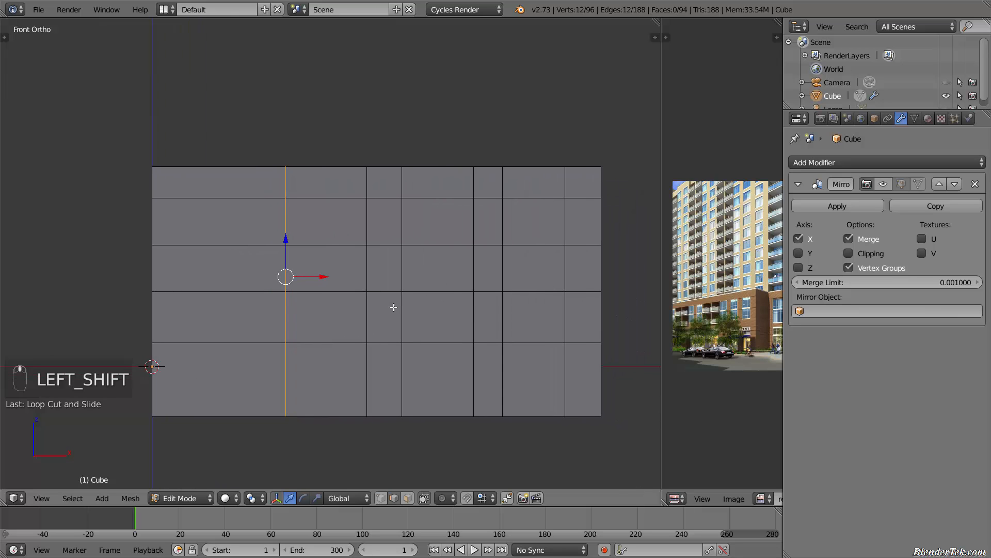
right_click(222, 298)
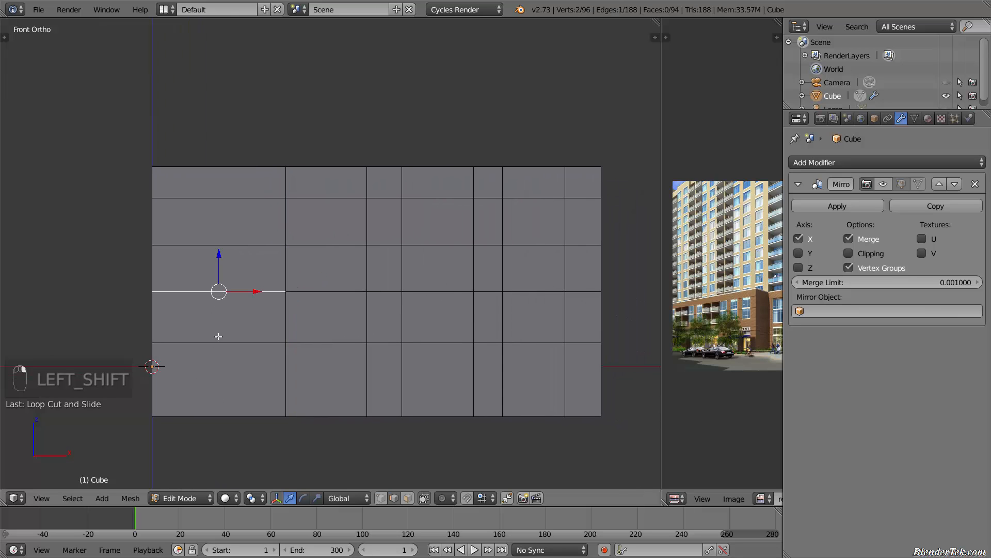
middle_drag(253, 363, 207, 383)
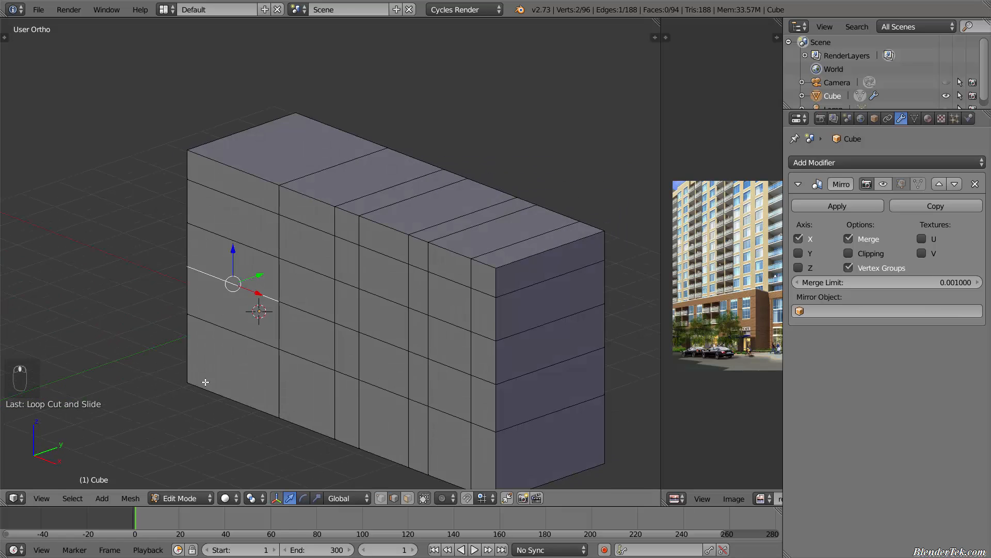
scroll(239, 331, up, 2)
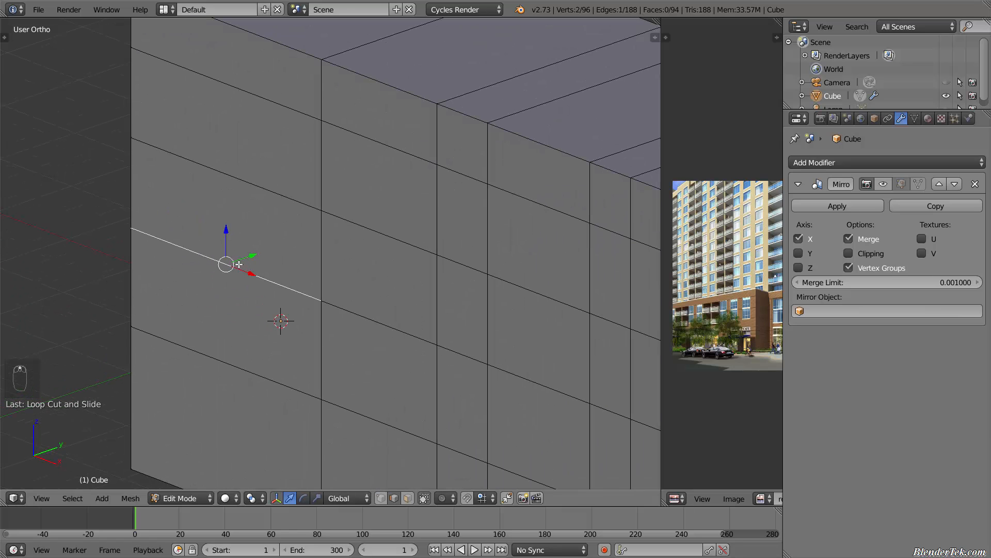
shift+middle_drag(300, 290, 307, 292)
scroll(307, 292, down, 1)
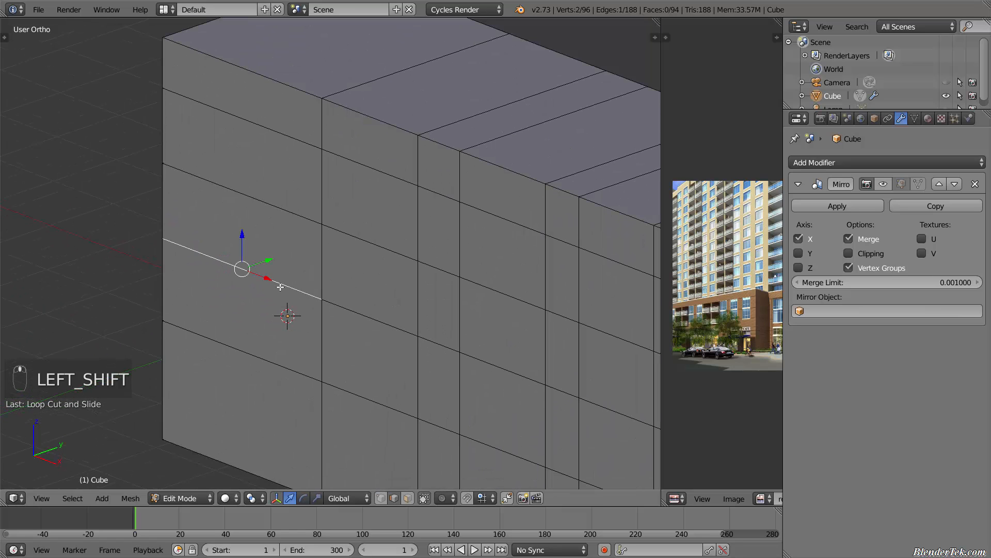
key(e)
key(e)
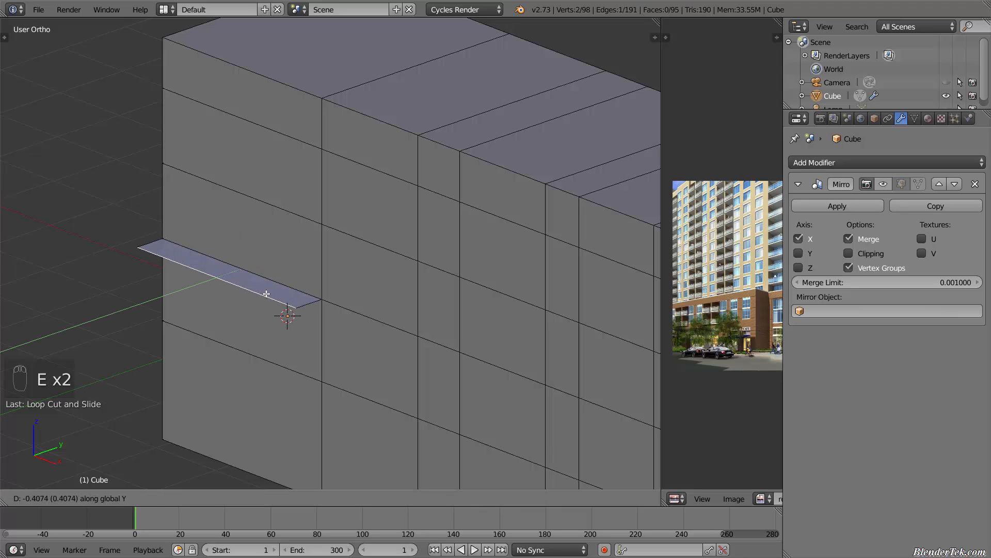
text(0.5)
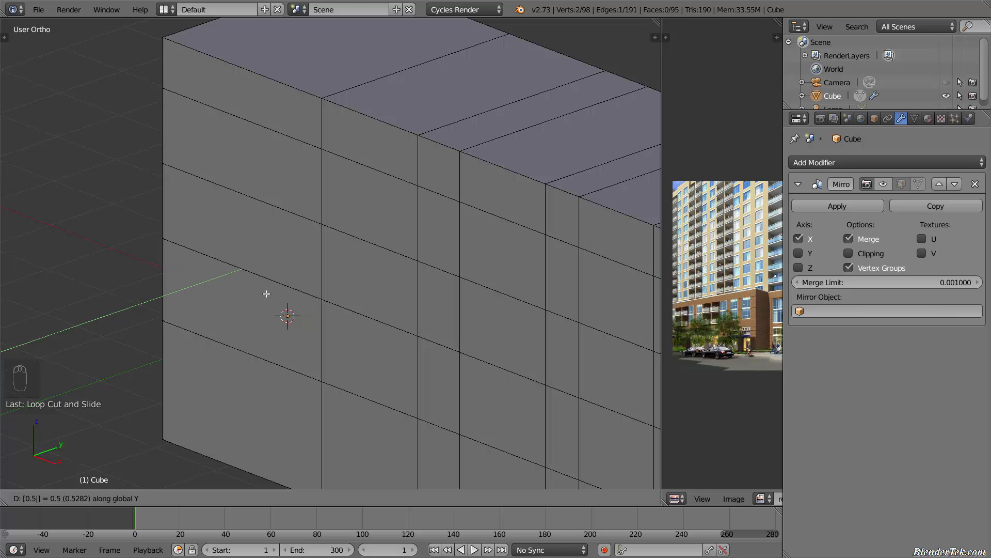
key(minus)
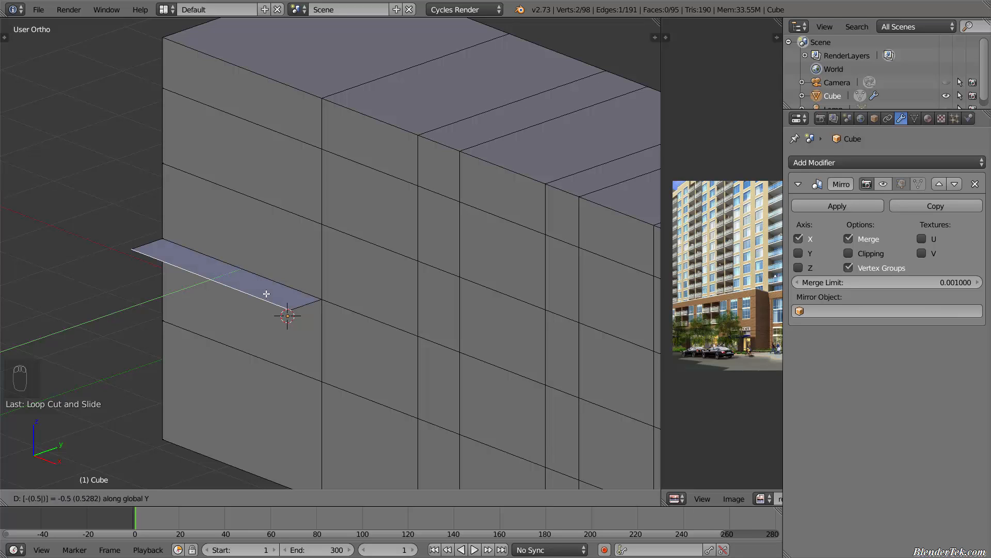
key(Return)
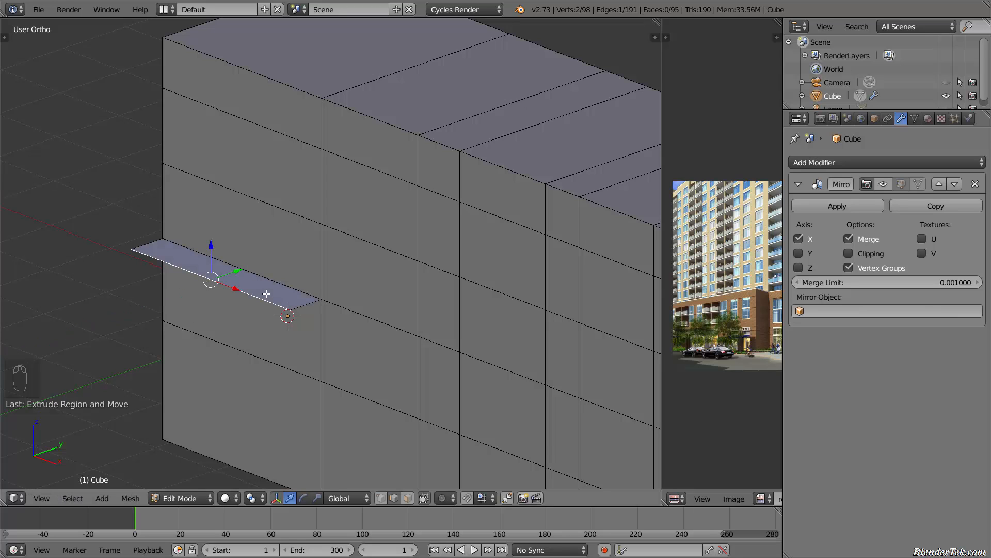
In face selection mode, select the protruding ledge face and extrude it -0.25 along global Z
click(408, 500)
right_click(293, 305)
key(e)
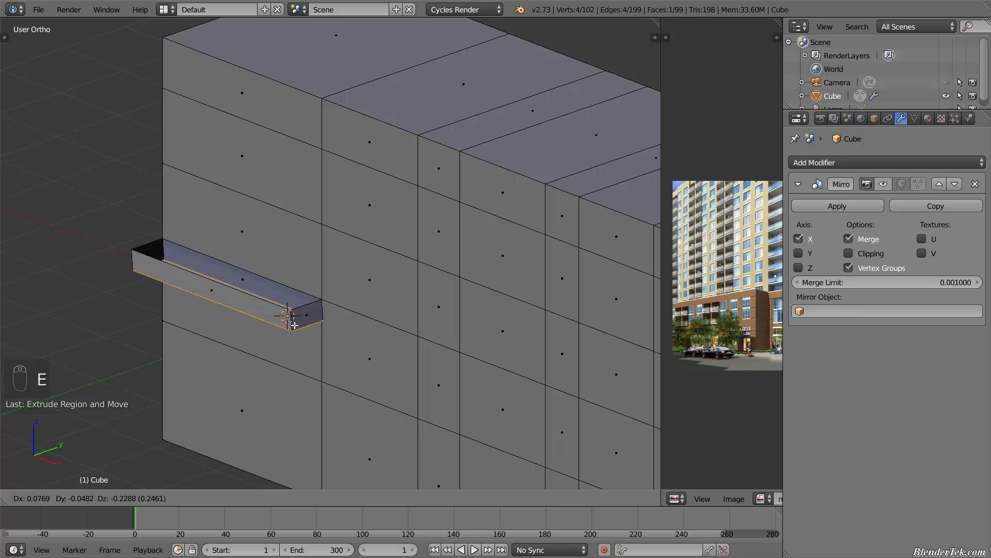
text(z0.25)
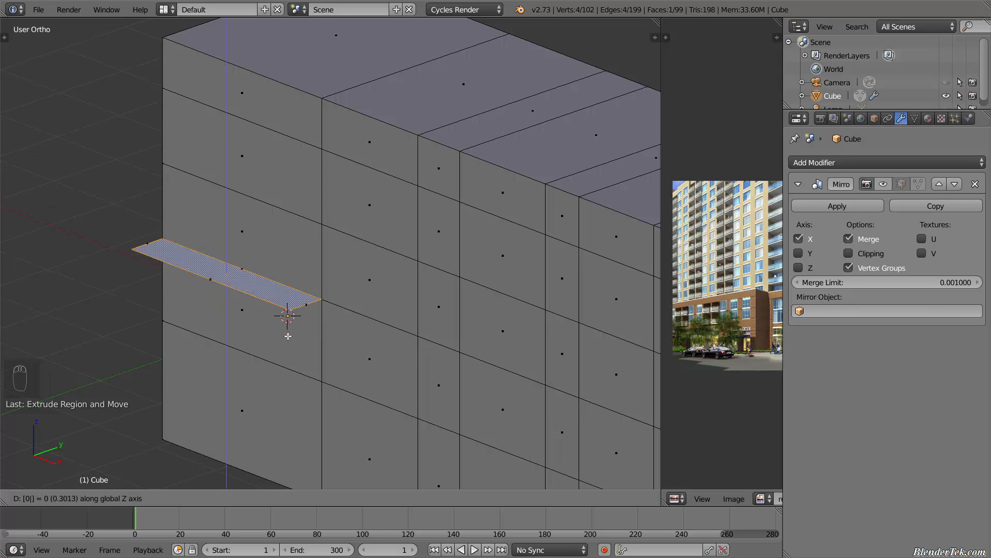
key(BackSpace)
key(BackSpace)
key(BackSpace)
text(-)
key(BackSpace)
text(0.25)
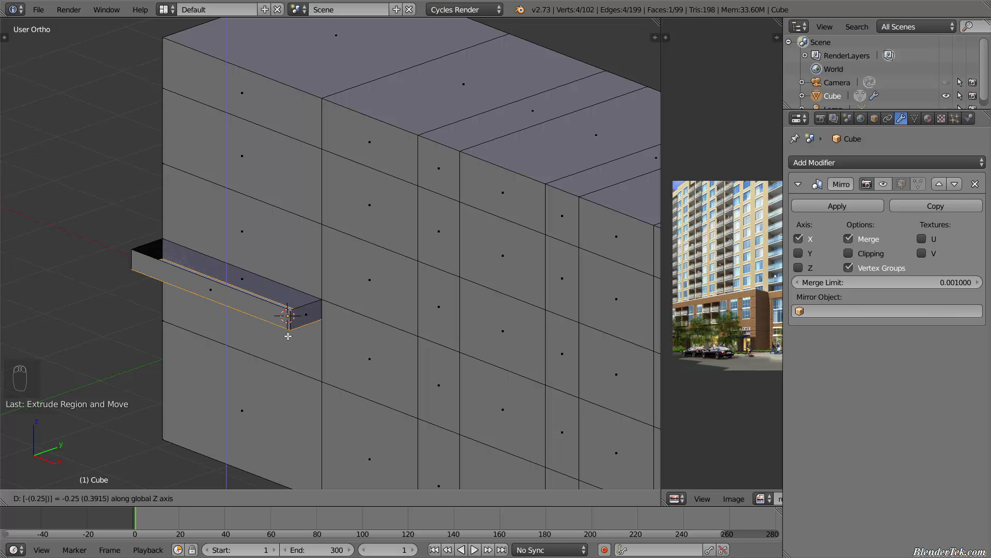
key(Return)
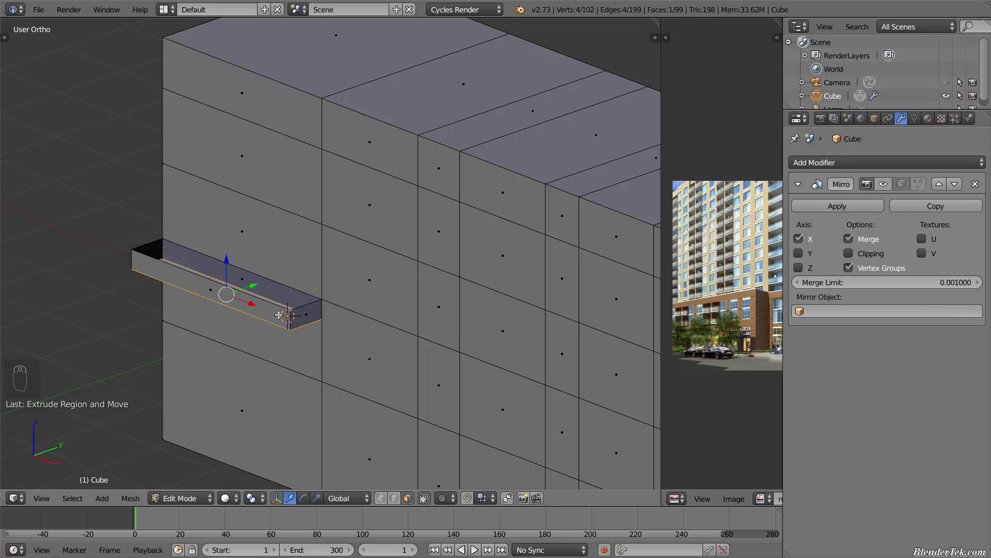
In edge selection mode, fill the ledge's open upper side with a face between its outer and wall edges, and clear the selection
click(394, 501)
right_click(265, 291)
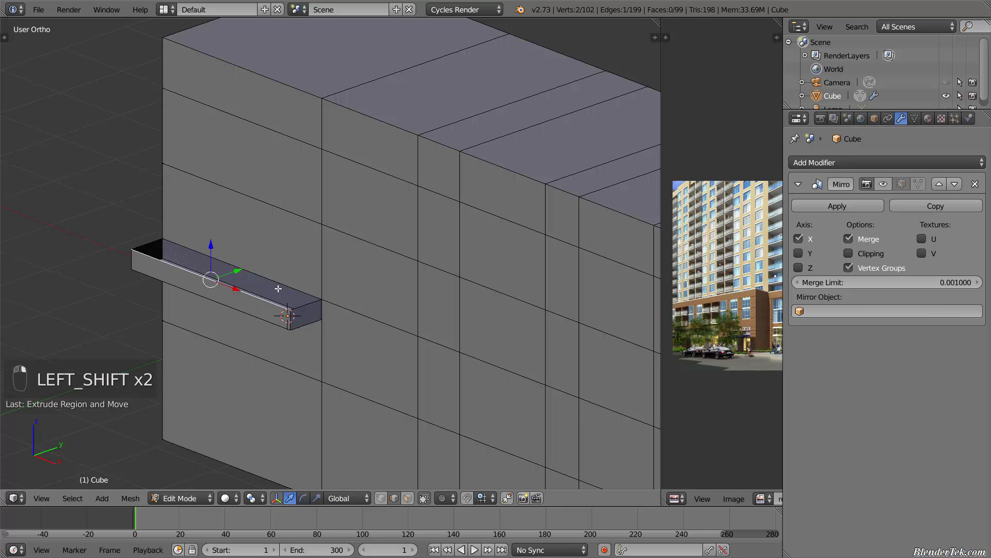
shift+right_click(277, 283)
key(f)
key(f)
key(f)
key(a)
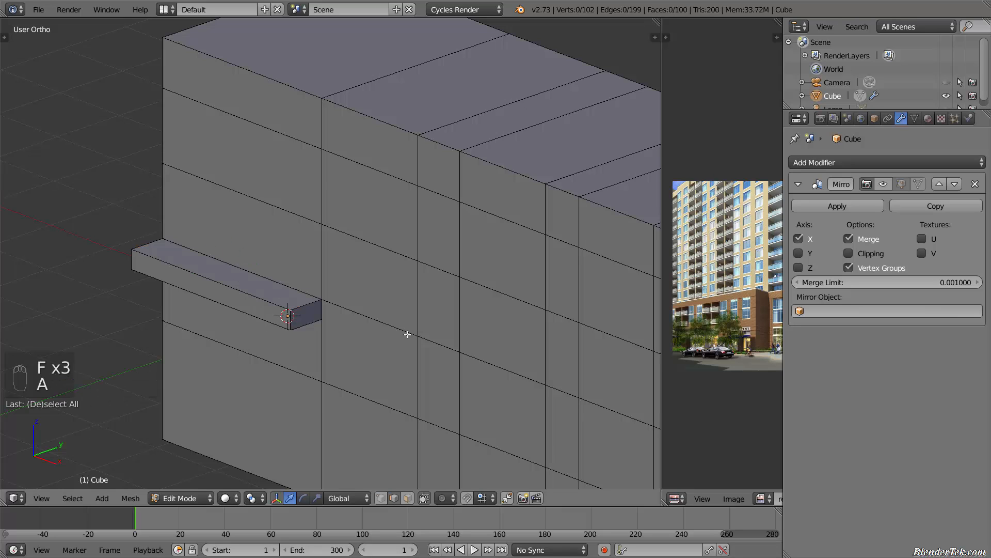
Display the mesh's face normals to check their direction, and turn the display off again
key(n)
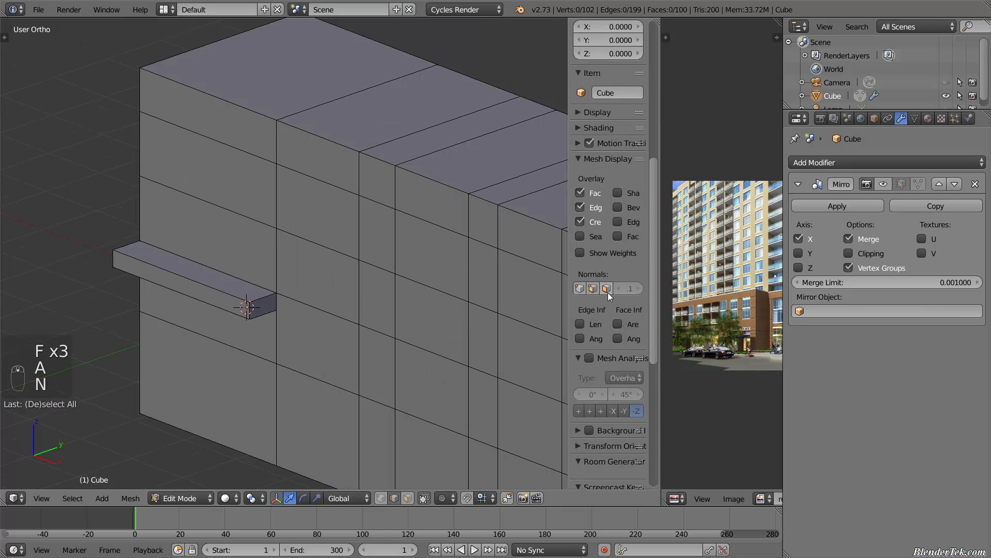
click(606, 289)
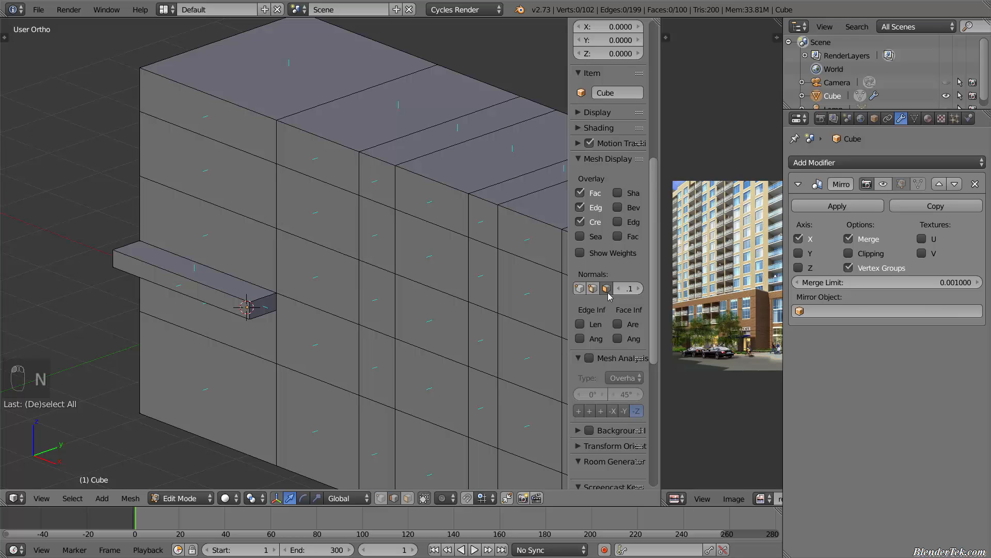
click(607, 289)
key(n)
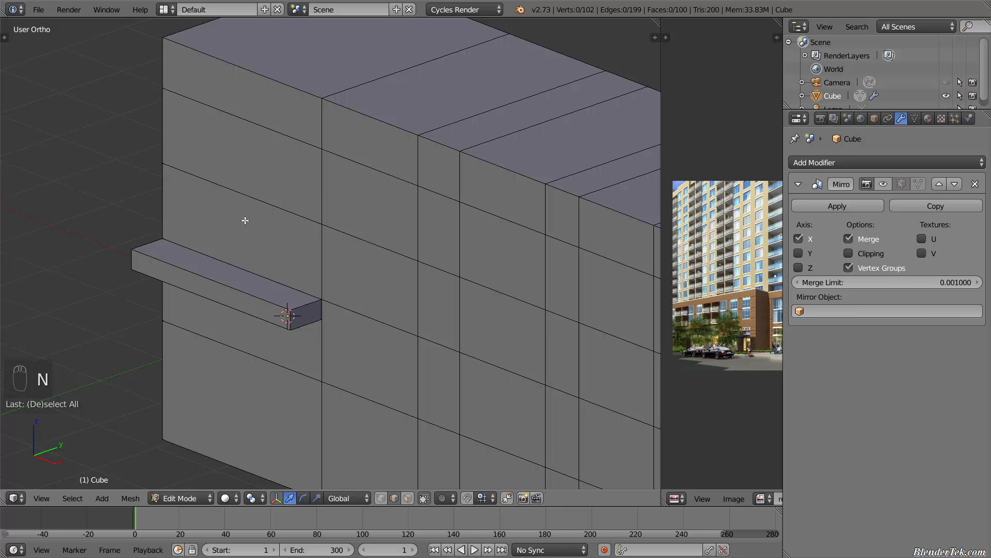
Undo the ledge fill and extrusions, back to the block with the last vertical loop cut selected
middle_drag(245, 220, 349, 272)
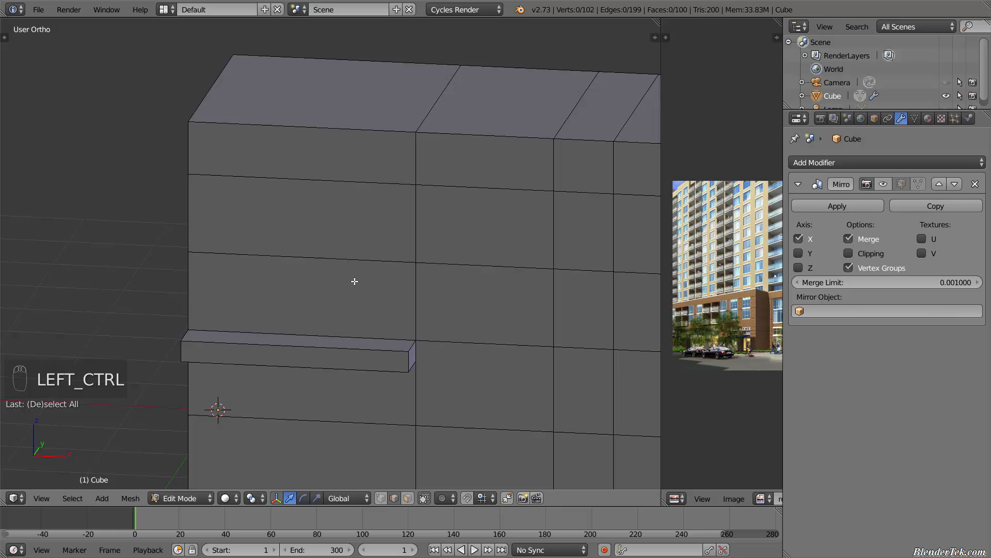
key(ctrl+z)
key(ctrl+z)
key(ctrl+z)
key(ctrl+z)
key(ctrl+z)
key(ctrl+z)
key(ctrl+z)
key(ctrl+z)
key(ctrl+z)
key(ctrl+z)
key(ctrl+z)
key(ctrl+z)
key(ctrl+z)
key(ctrl+z)
key(ctrl+z)
key(ctrl+z)
key(ctrl+z)
key(ctrl+z)
key(ctrl+z)
key(ctrl+z)
key(ctrl+z)
key(ctrl+z)
Add a centred vertical loop cut, without slide, in the section next to the mirror plane
scroll(441, 371, down, 3)
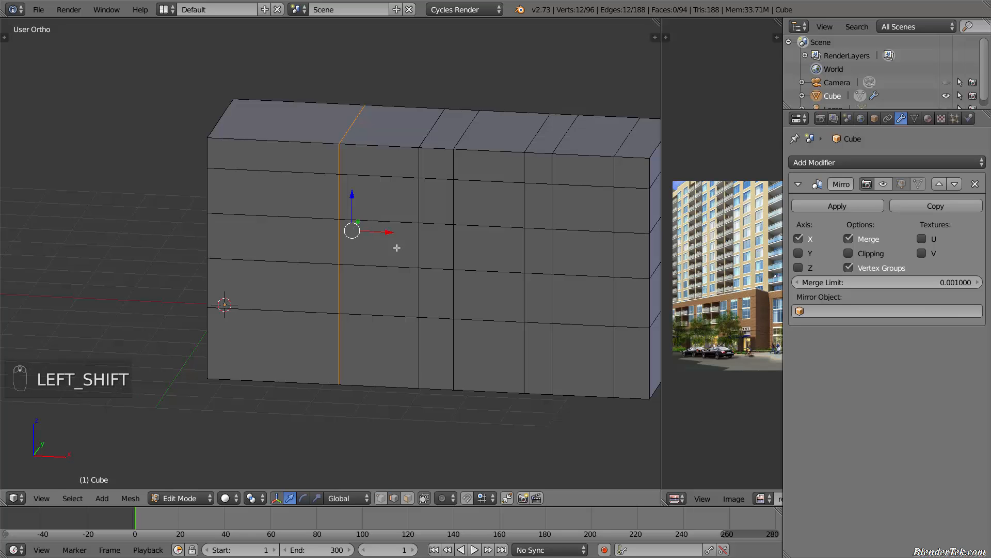
middle_drag(434, 256, 498, 254)
shift+middle_drag(545, 288, 490, 288)
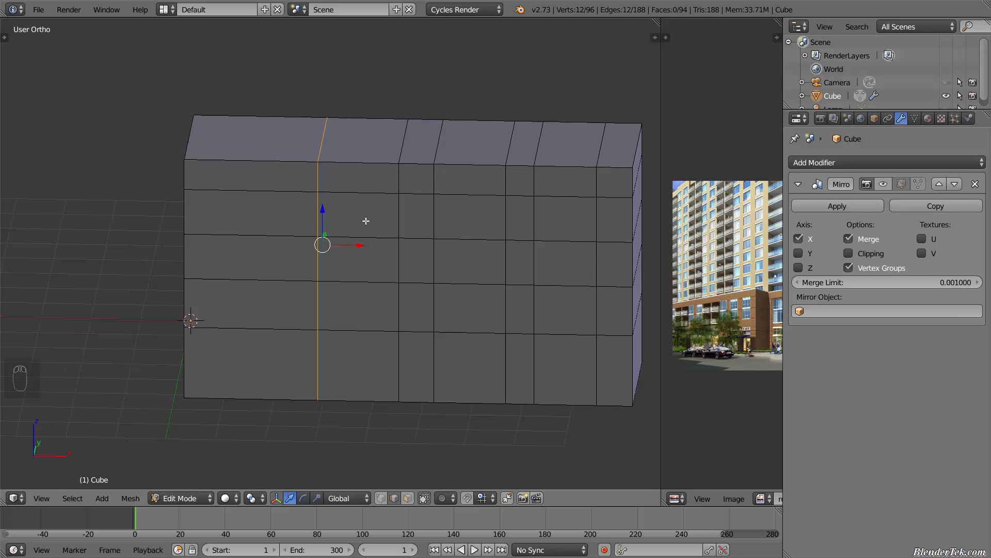
key(ctrl+r)
click(250, 186)
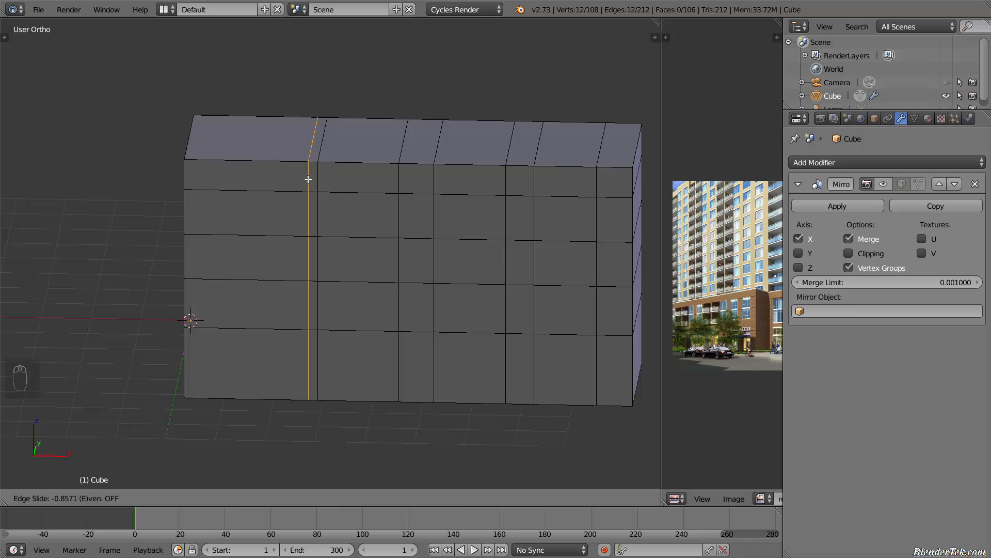
right_click(309, 179)
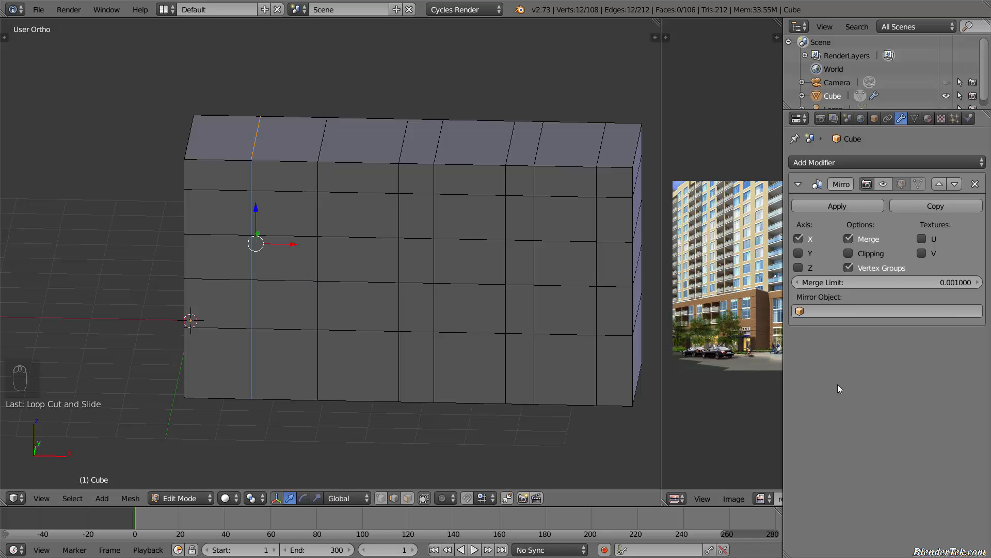
Check the balconies in the reference image, add a vertical loop cut slid close to the mirror plane, and clear the selection
scroll(729, 309, up, 6)
scroll(730, 309, up, 4)
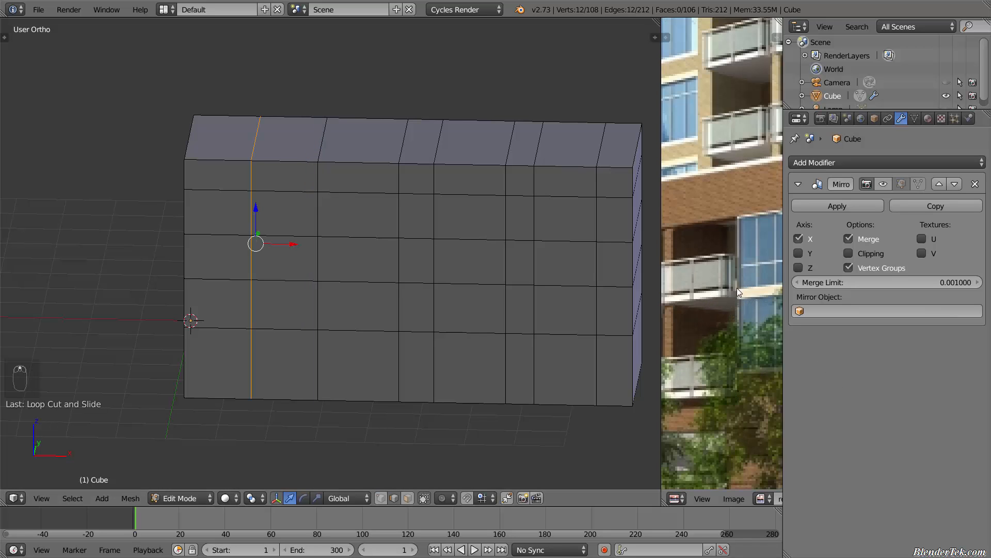
scroll(738, 283, down, 6)
scroll(731, 276, up, 1)
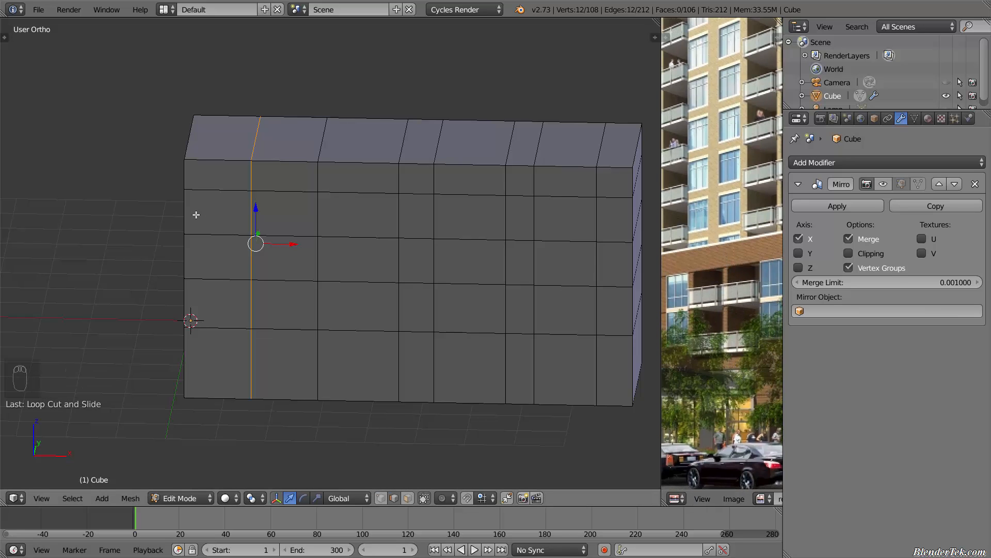
key(ctrl+r)
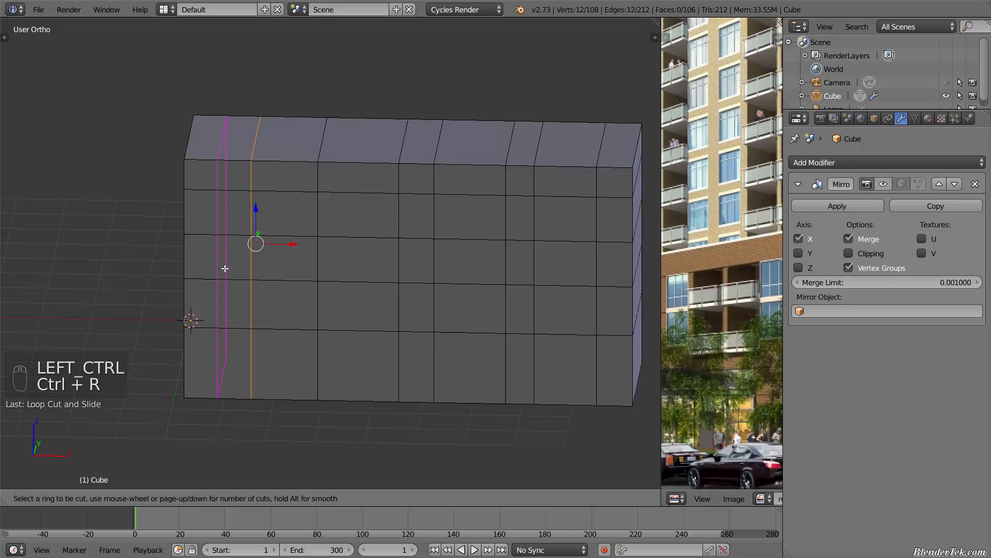
click(206, 237)
click(193, 247)
key(a)
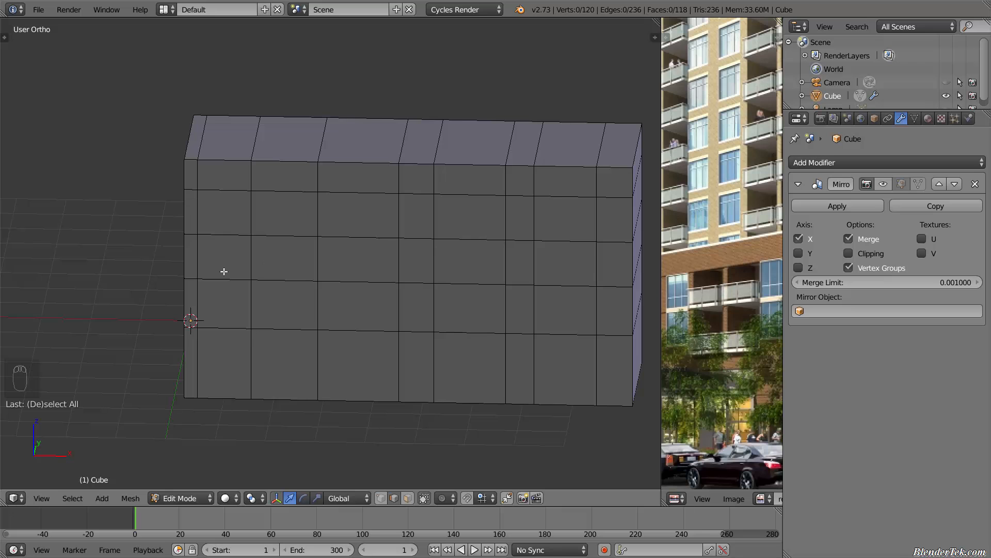
Try scaling the whole mesh by 1.25 along the X axis and check its proportions from the front
mouse_move(225, 271)
middle_down()
mouse_move(268, 284)
mouse_move(252, 290)
mouse_move(238, 280)
middle_up()
scroll(238, 280, down, 2)
shift+middle_drag(301, 294, 296, 303)
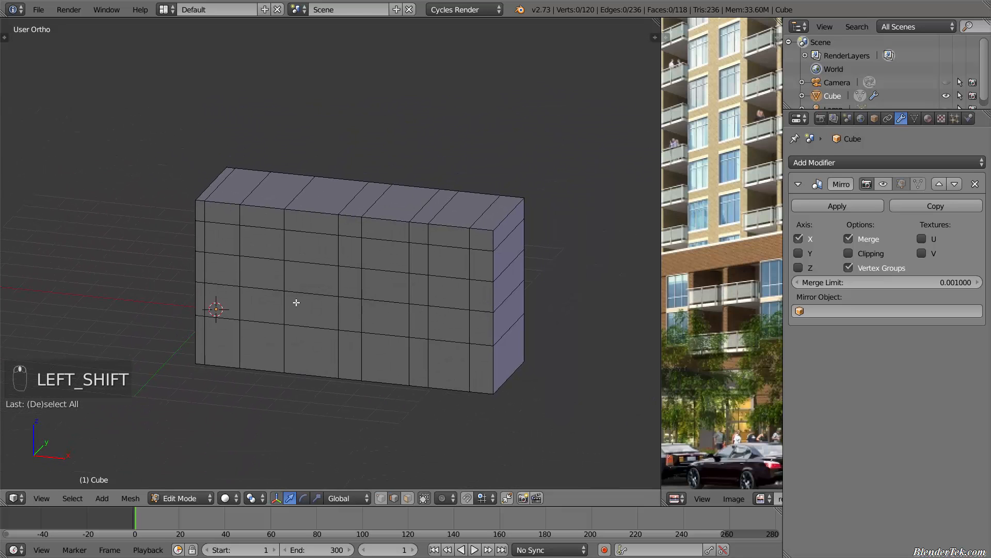
click(408, 498)
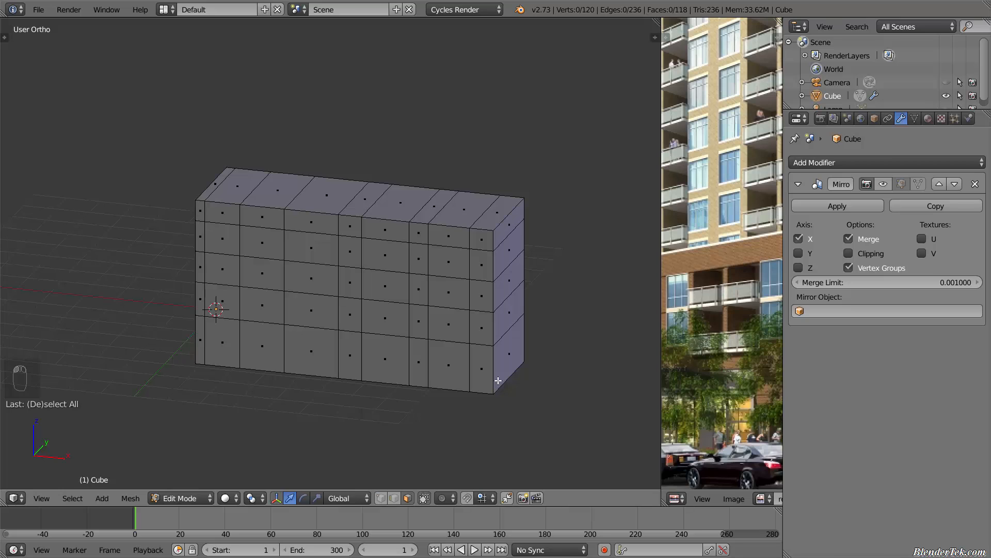
key(a)
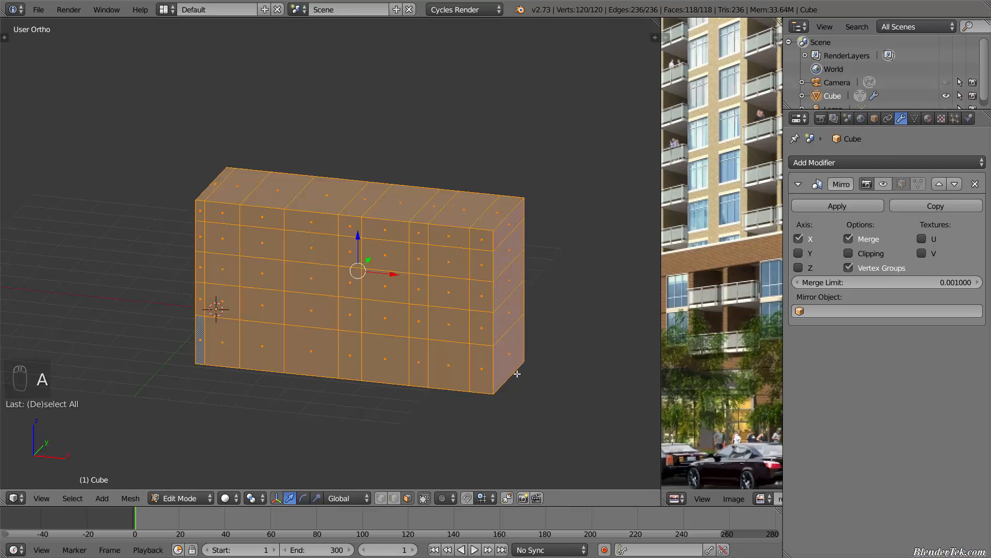
key(s)
key(x)
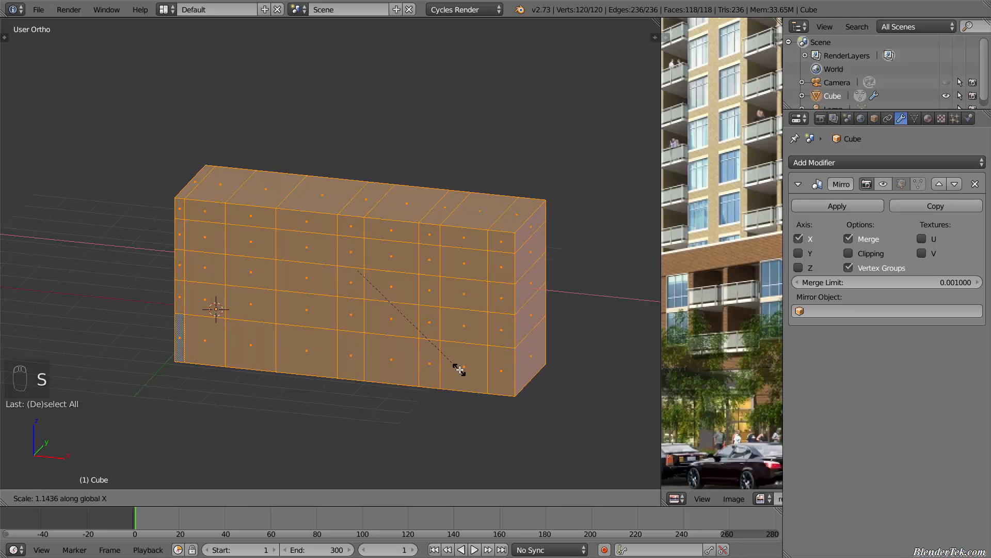
text(1.1)
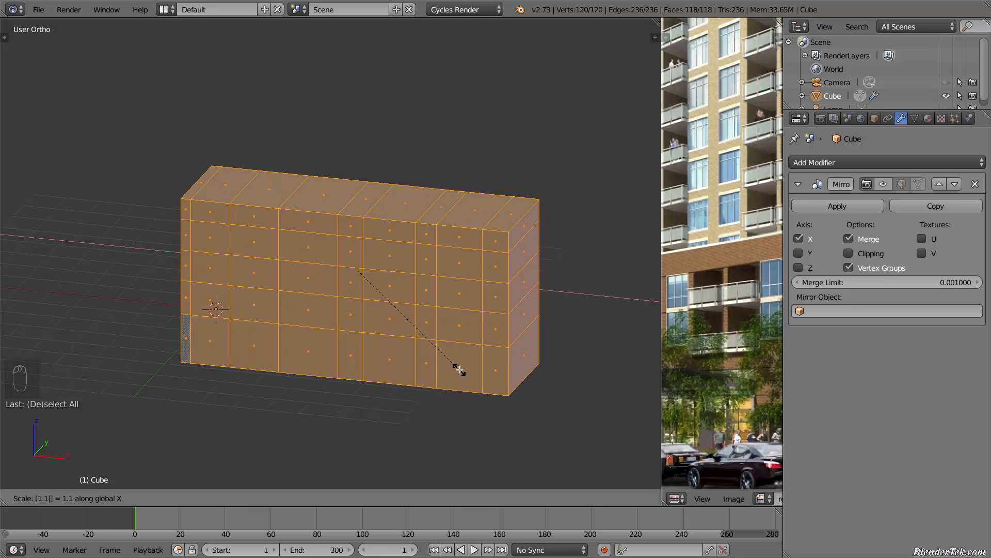
key(BackSpace)
text(25)
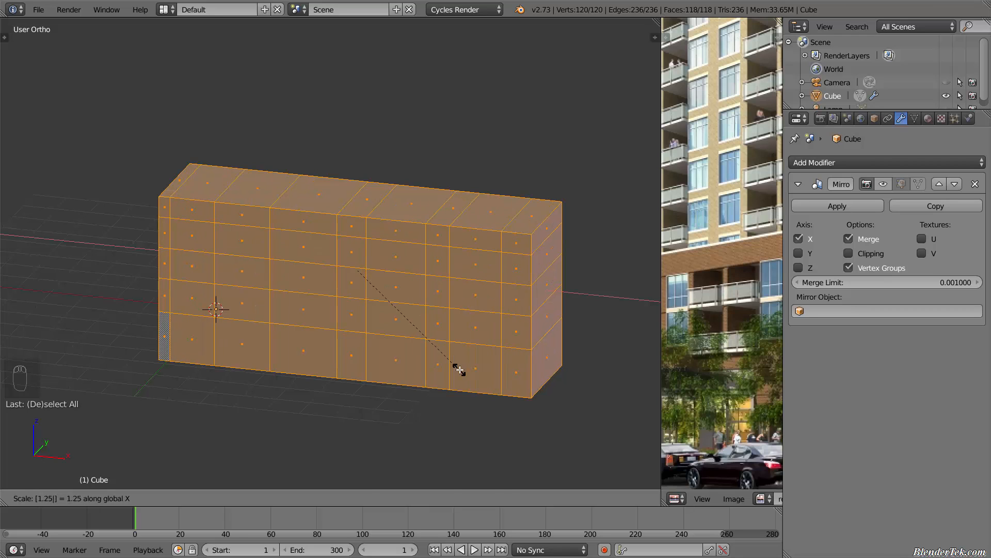
key(Return)
key(KP_1)
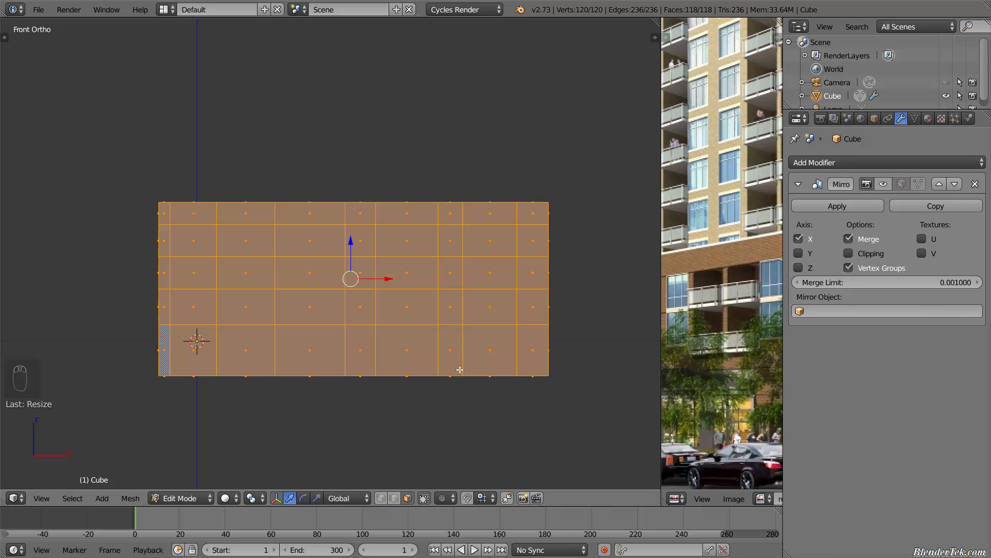
Undo the last scaling of the mesh and clear the selection
key(ctrl+z)
key(a)
scroll(383, 286, up, 3)
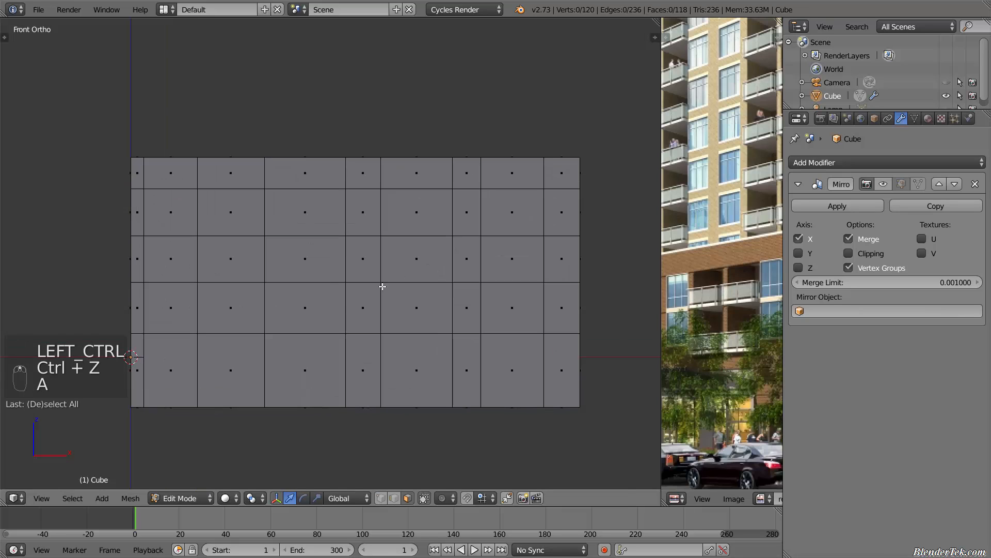
Mark the three wide facade faces in the second row from the top and compare them with the balconies in the reference image
right_click(206, 220)
right_click(339, 217)
shift+right_click(398, 221)
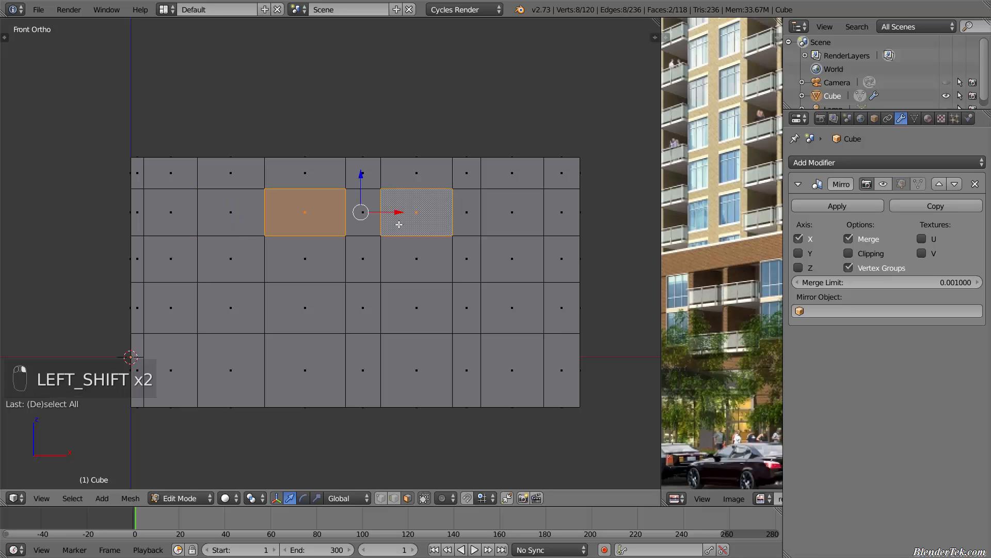
shift+right_click(523, 219)
middle_drag(287, 252, 276, 278)
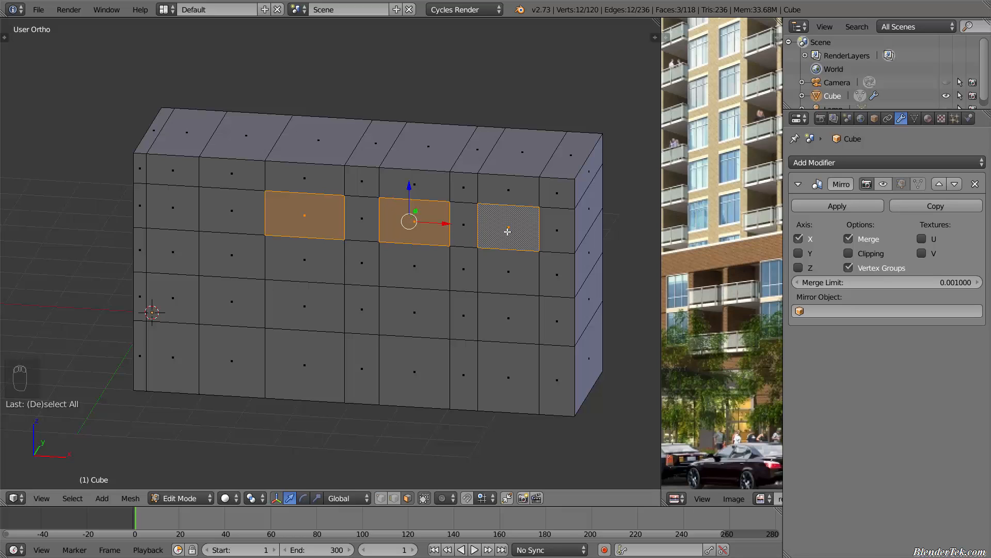
key(KP_1)
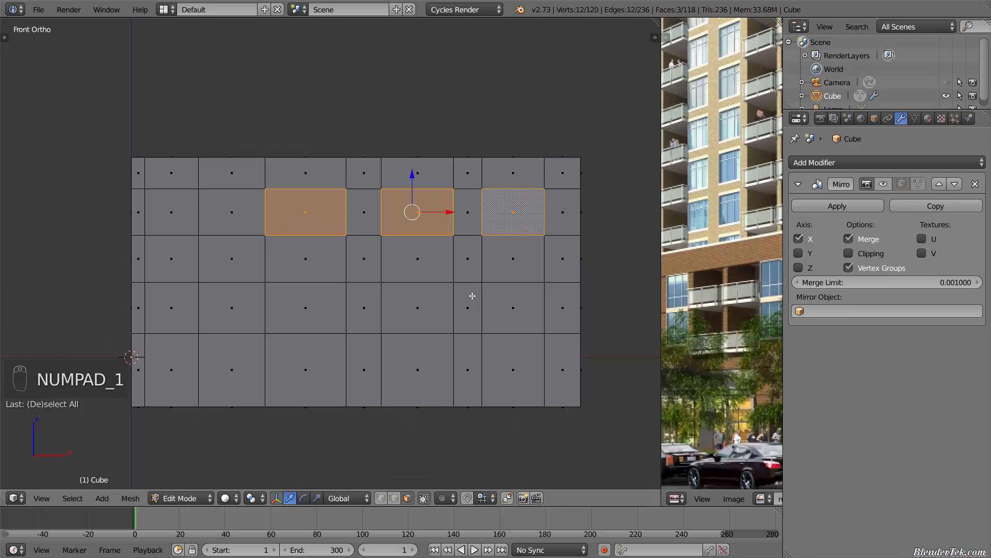
scroll(737, 363, down, 3)
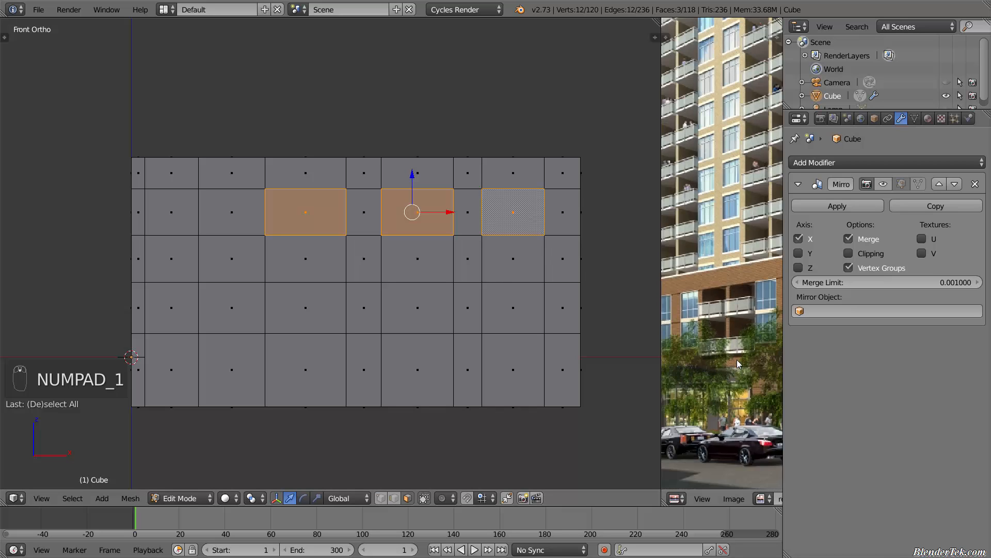
shift+middle_drag(733, 362, 683, 359)
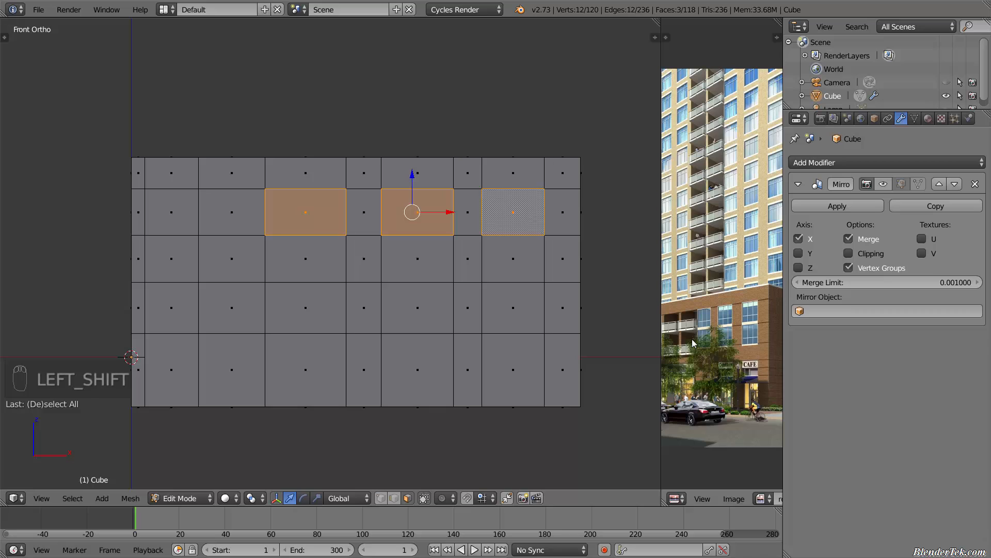
shift+middle_drag(293, 234, 342, 266)
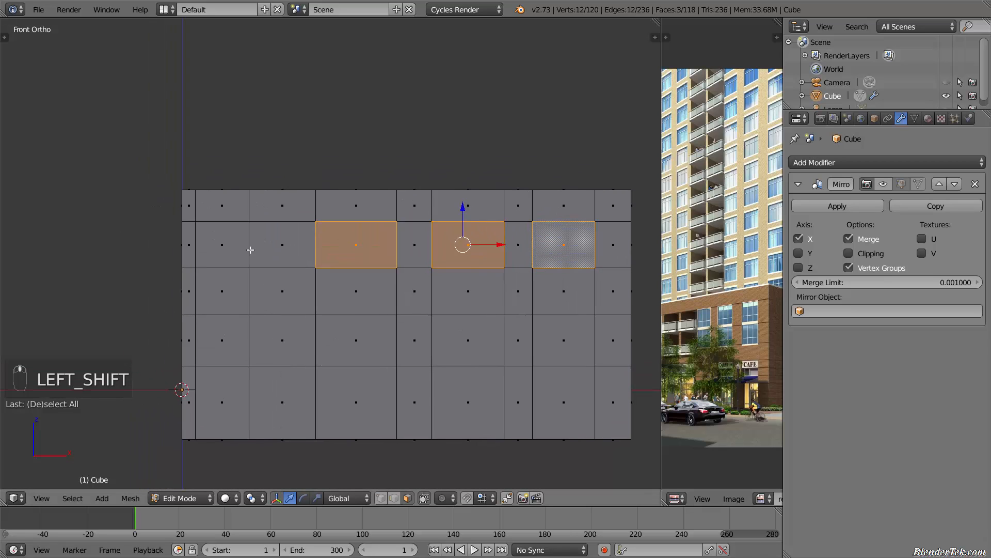
Delete the vertical edge loop that splits the wide section nearest the mirror plane, and clear the selection
right_click(254, 248)
click(393, 500)
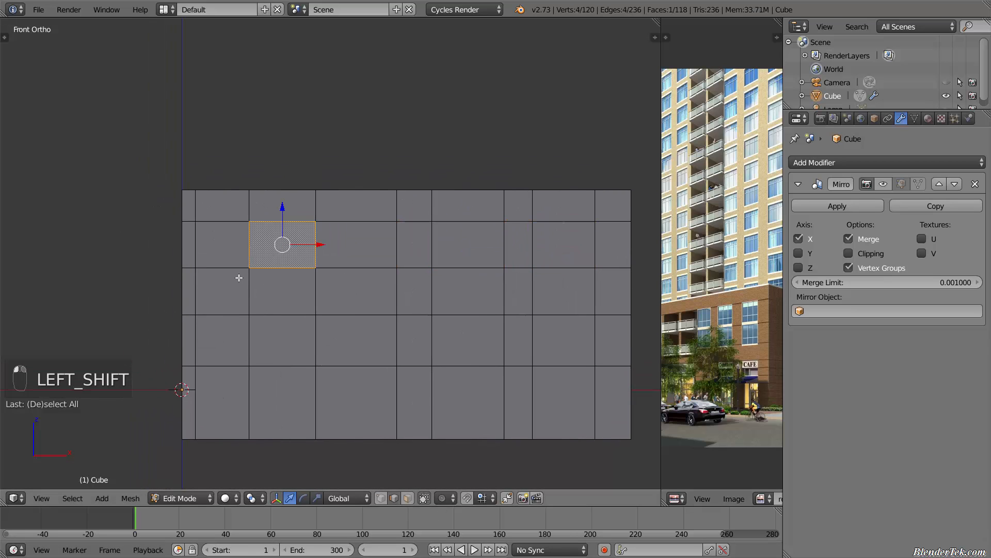
middle_drag(257, 288, 383, 348)
key(a)
key(a)
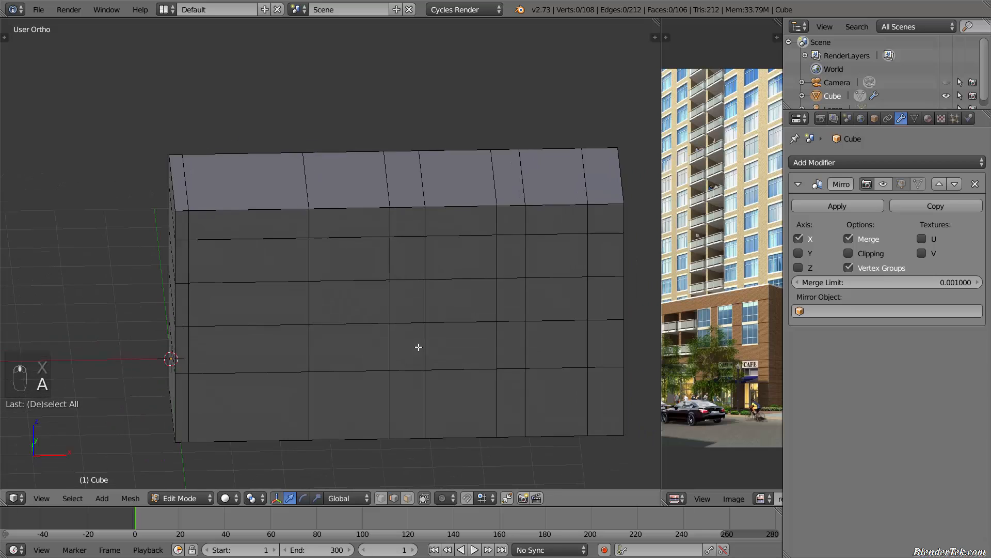
key(a)
Extrude the edge between the third and fourth rows of the wide section near the mirror plane by -0.5 along Y as a ledge
shift+middle_drag(324, 314, 329, 327)
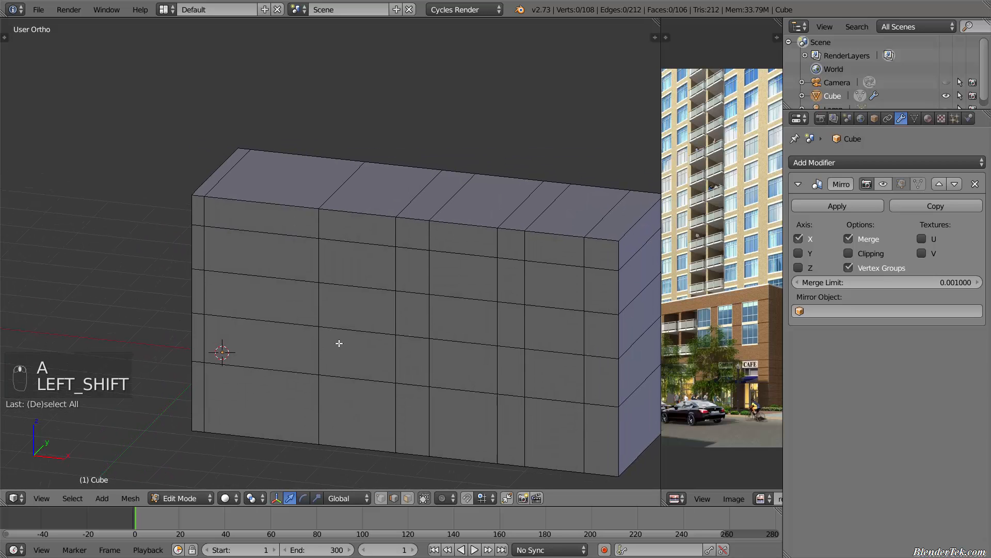
scroll(227, 258, up, 1)
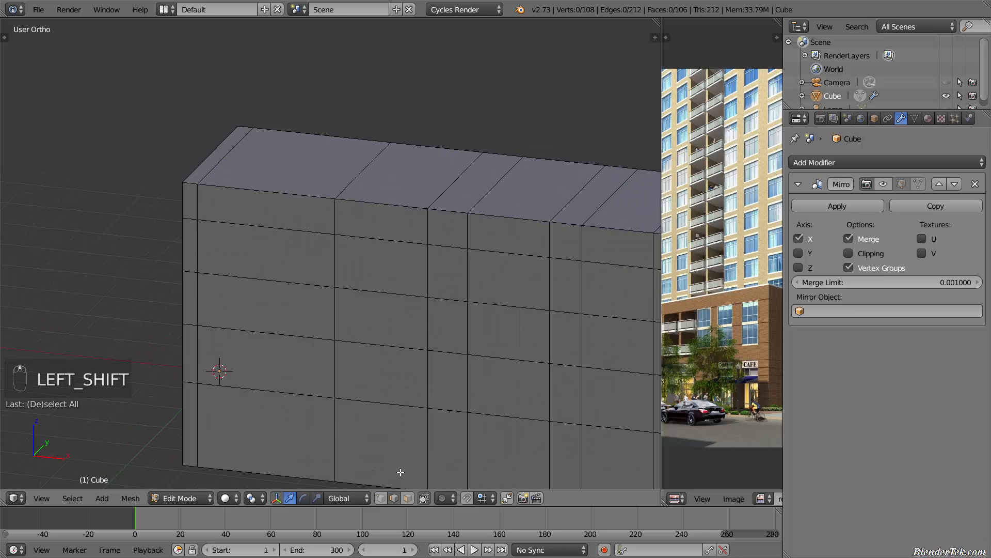
middle_drag(317, 262, 309, 251)
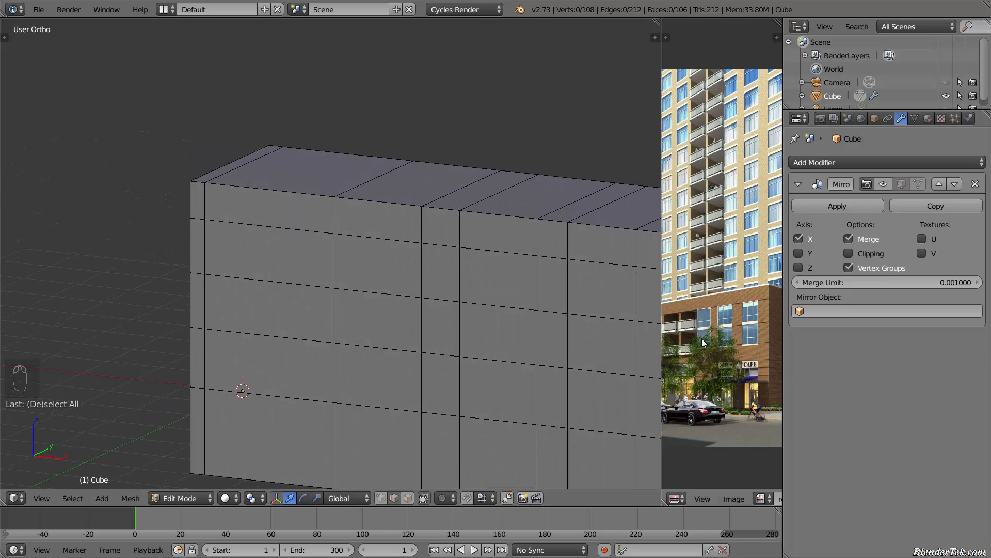
scroll(696, 338, down, 1)
shift+middle_drag(717, 347, 725, 336)
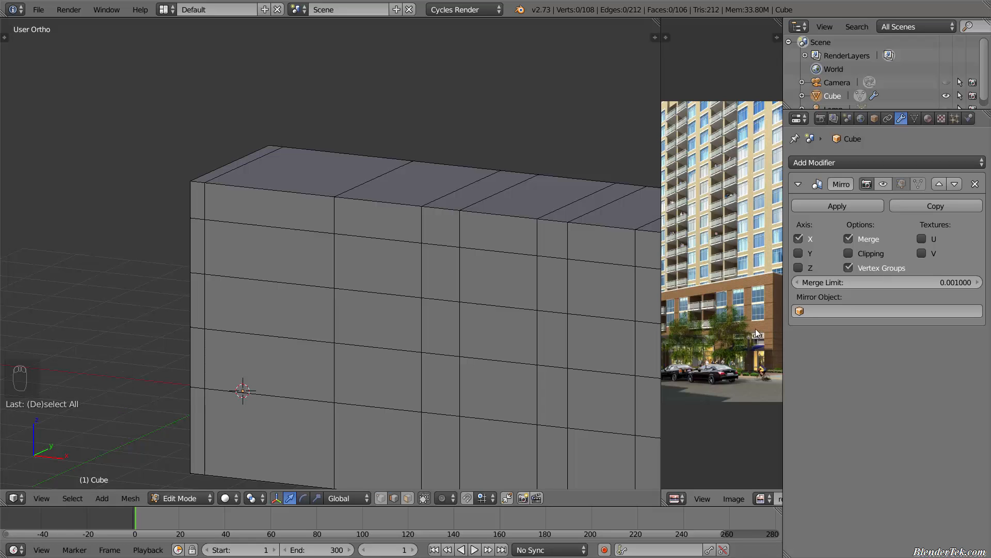
scroll(317, 356, up, 3)
right_click(321, 349)
key(e)
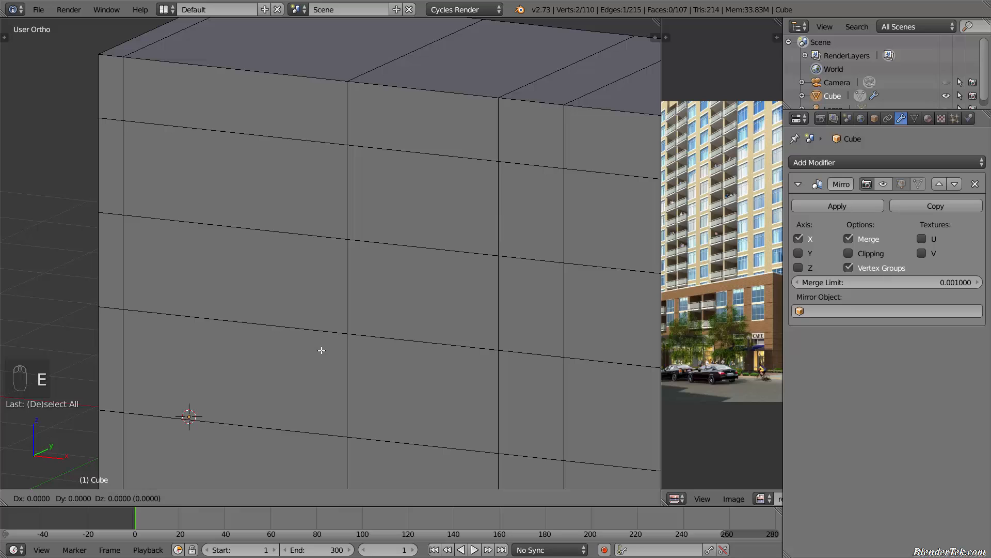
key(y)
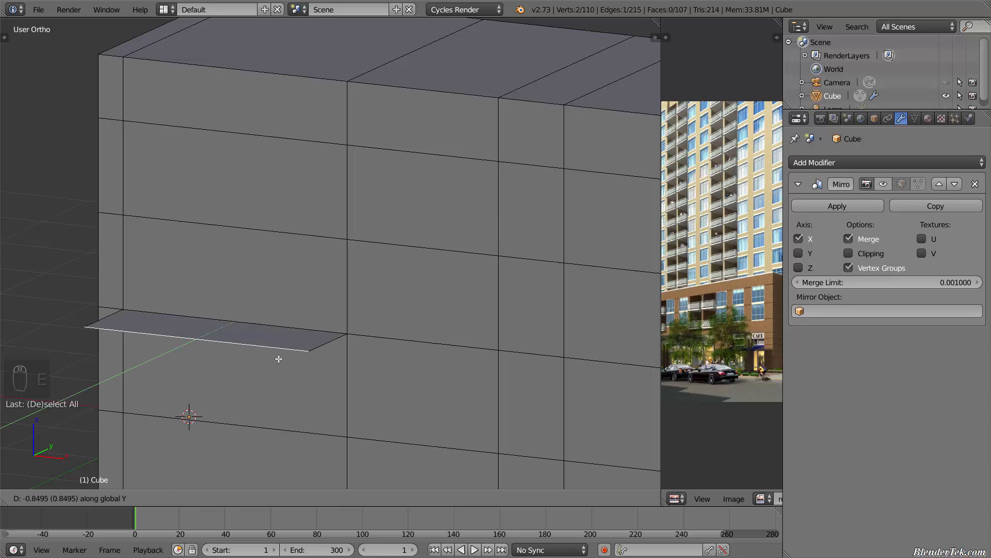
text(-.5)
key(Return)
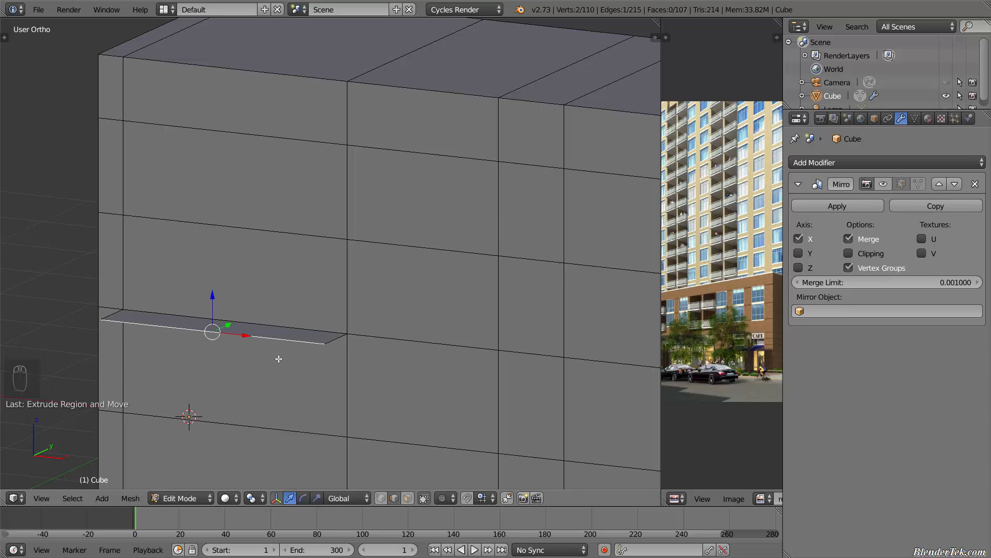
Extrude the ledge face by -0.25 along Z to give the balcony floor its thickness
click(407, 498)
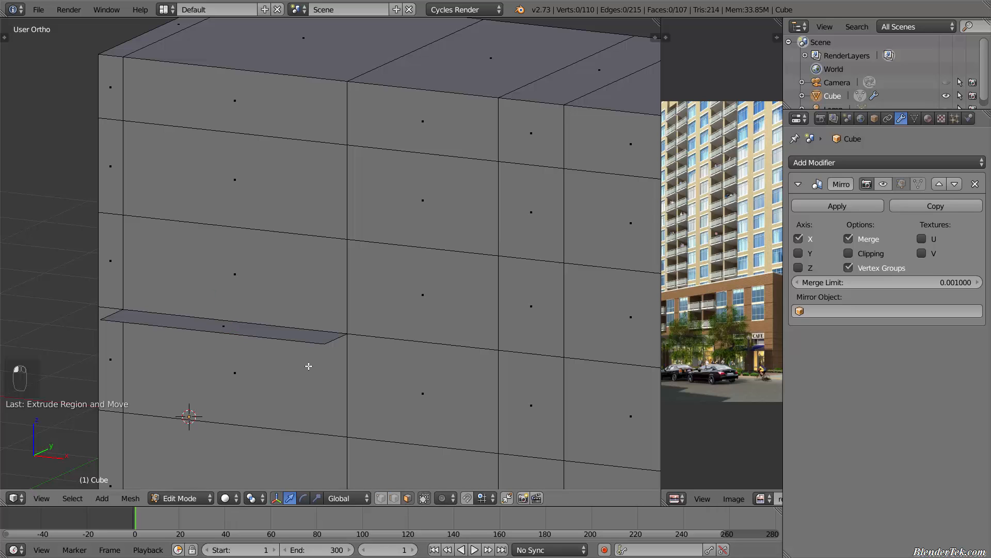
right_click(303, 353)
right_click(196, 327)
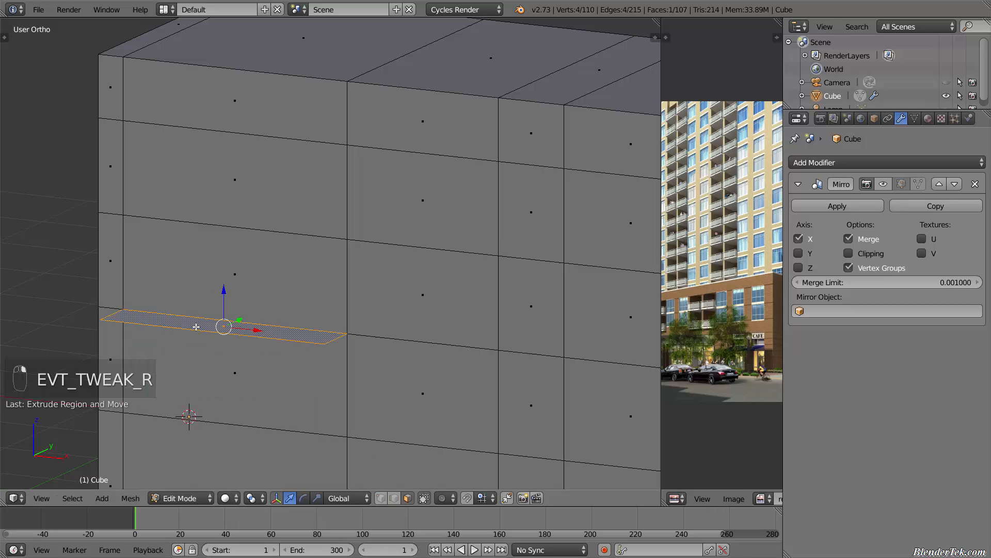
key(e)
key(z)
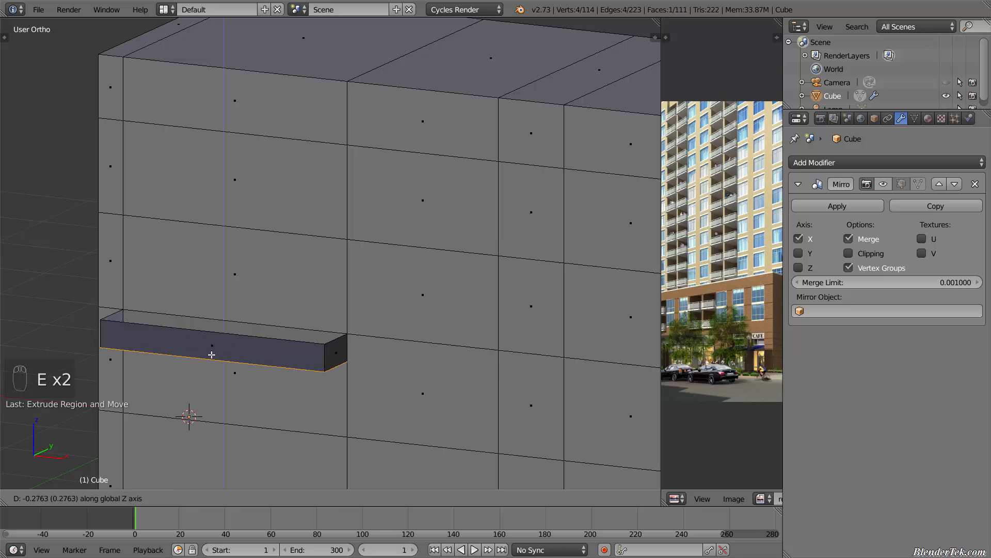
text(-.25)
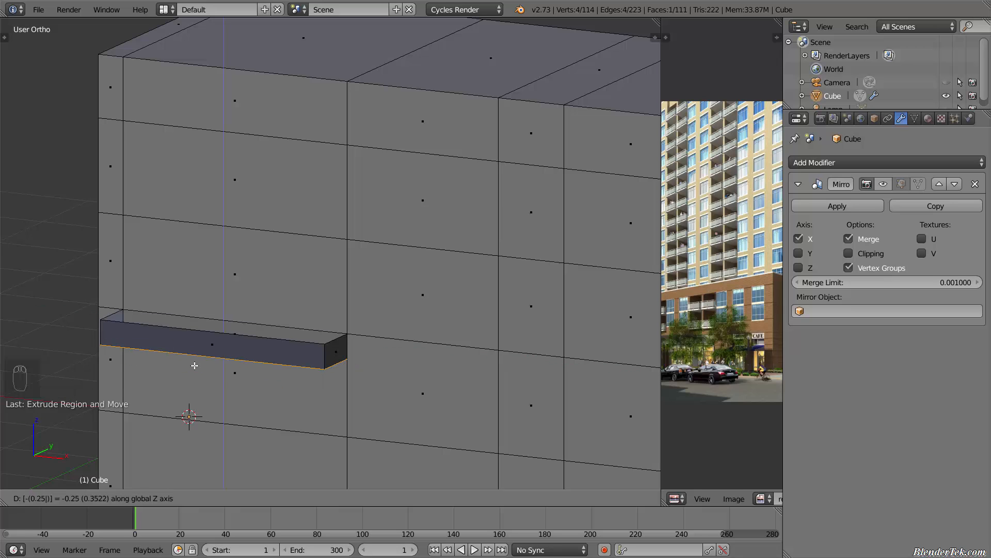
key(Return)
Fill the open upper side of the balcony ledge with a face between its edges
middle_drag(284, 397, 307, 371)
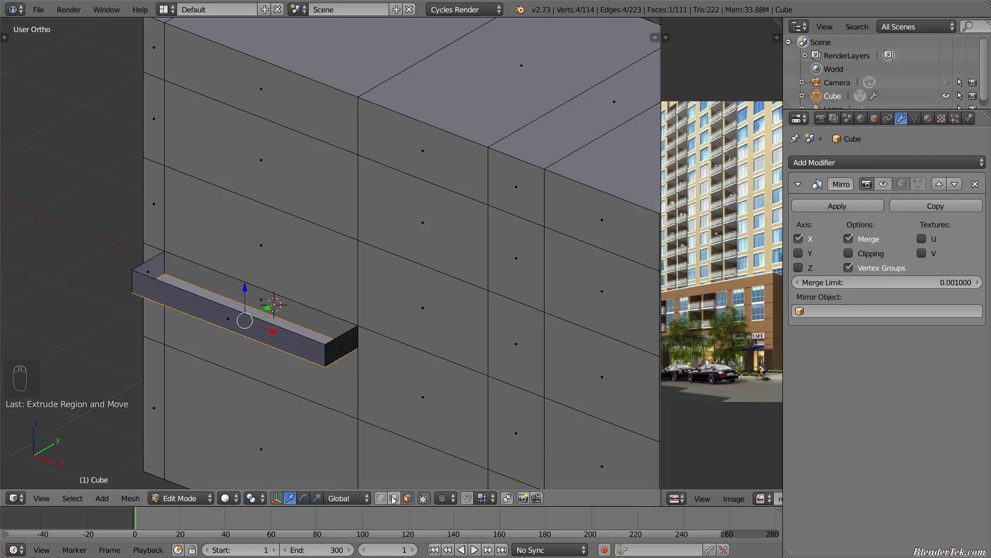
right_click(260, 309)
shift+right_click(269, 292)
key(f)
key(f)
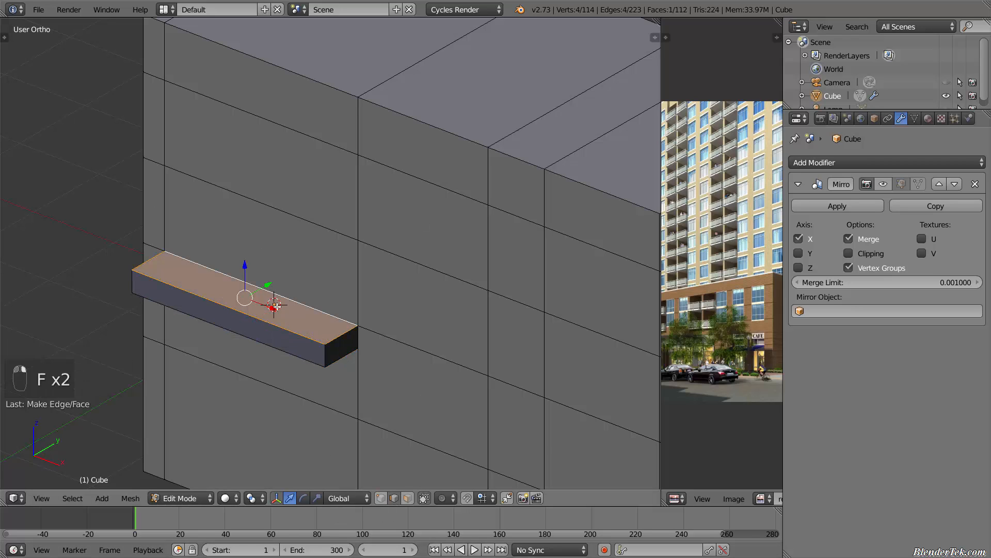
Recalculate the normals of the whole mesh, check their directions with face normals displayed, and turn that display off
key(a)
key(a)
key(t)
key(n)
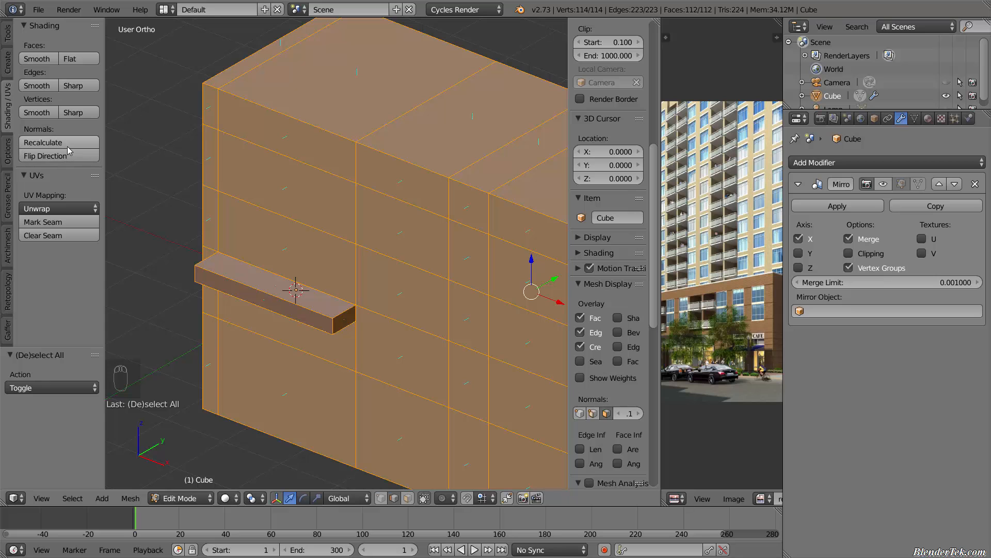
click(69, 146)
key(a)
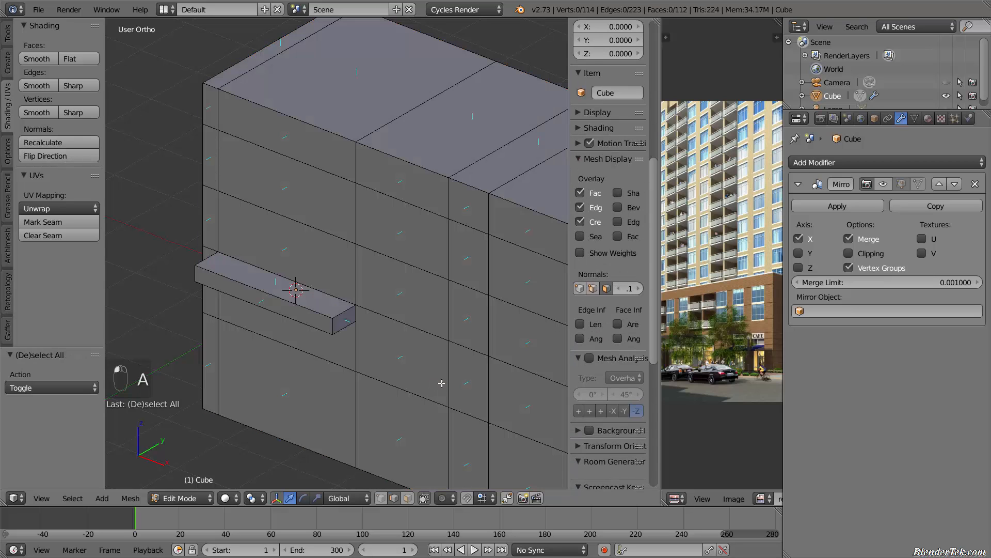
key(t)
shift+middle_drag(458, 355, 396, 284)
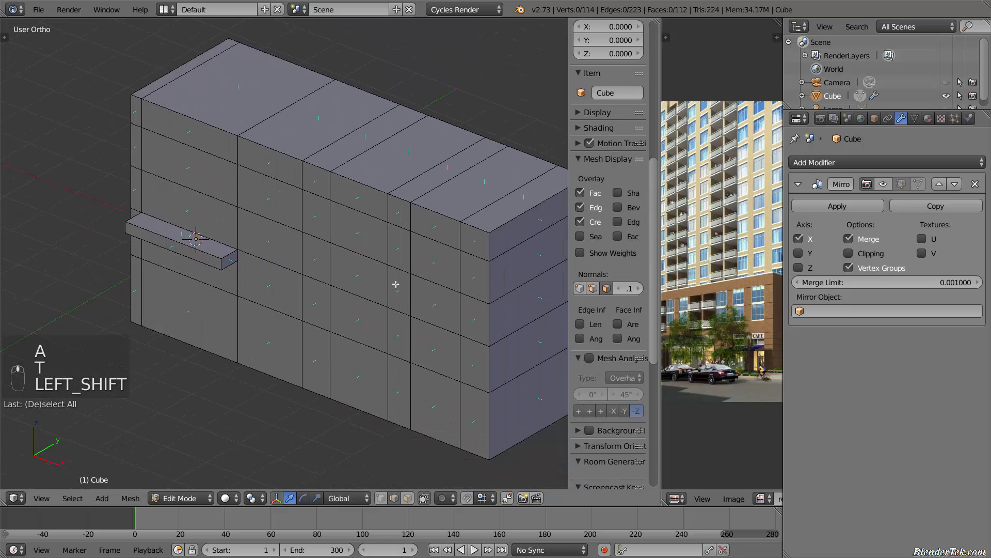
click(604, 291)
key(n)
shift+middle_drag(230, 272, 314, 324)
scroll(313, 325, up, 2)
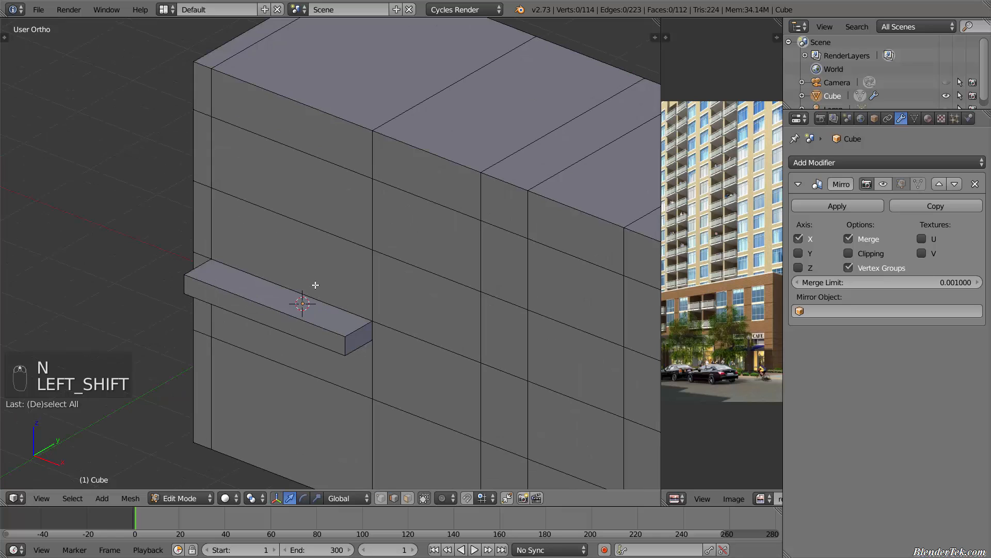
scroll(315, 286, up, 1)
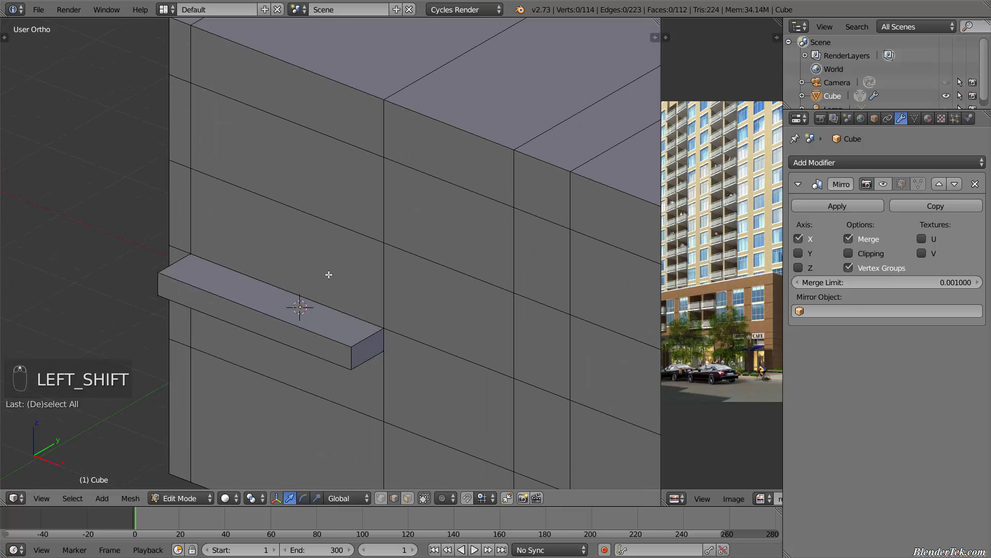
mouse_move(328, 274)
shift+middle_down()
mouse_move(325, 297)
mouse_move(349, 286)
mouse_move(350, 272)
mouse_move(328, 261)
shift+middle_up()
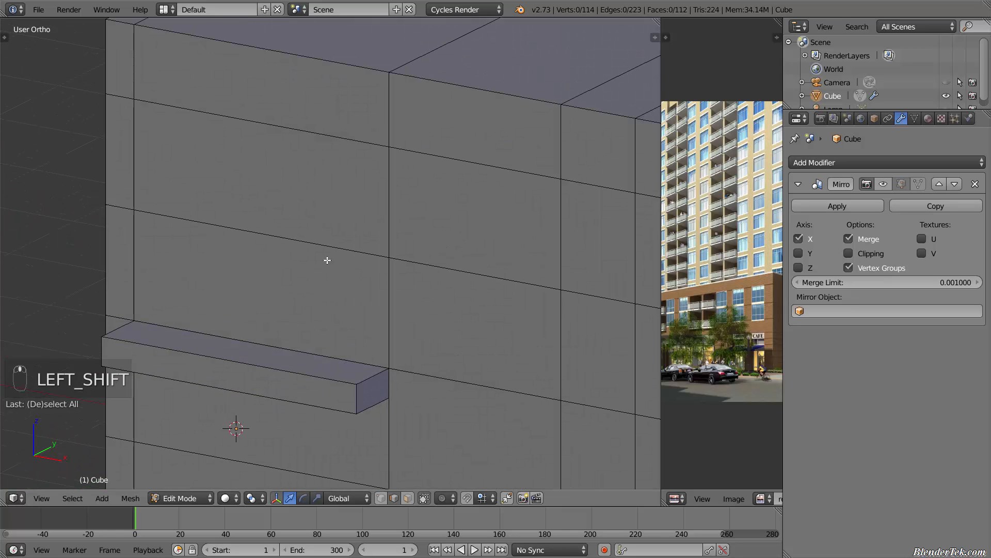
Select the upper, front and both end faces of the balcony ledge and duplicate them in place
right_click(325, 244)
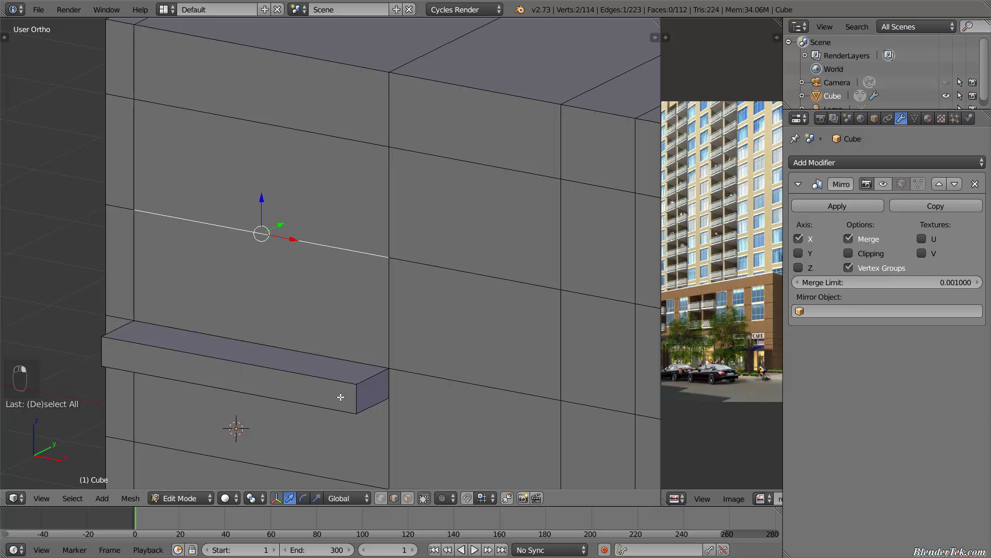
click(408, 499)
click(425, 497)
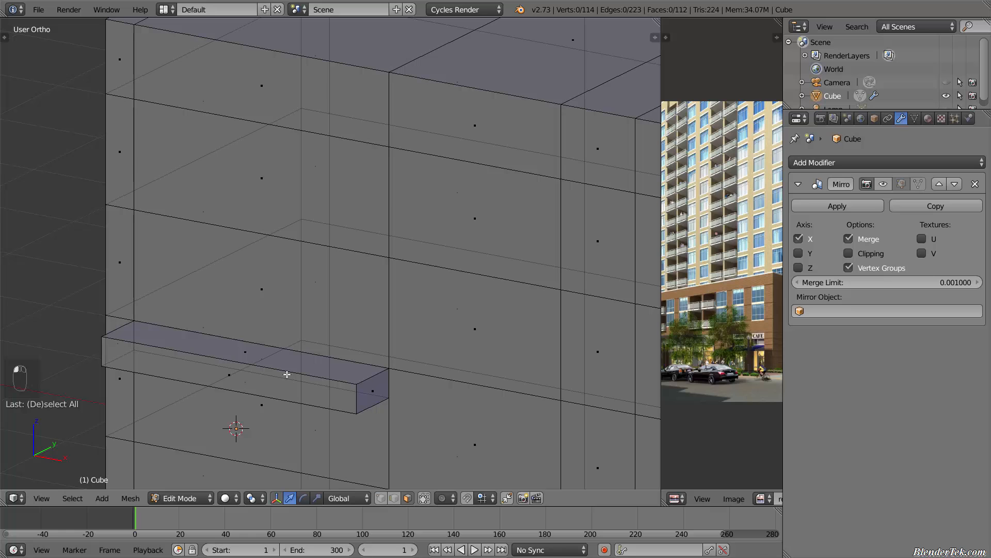
shift+right_click(224, 373)
shift+right_click(243, 354)
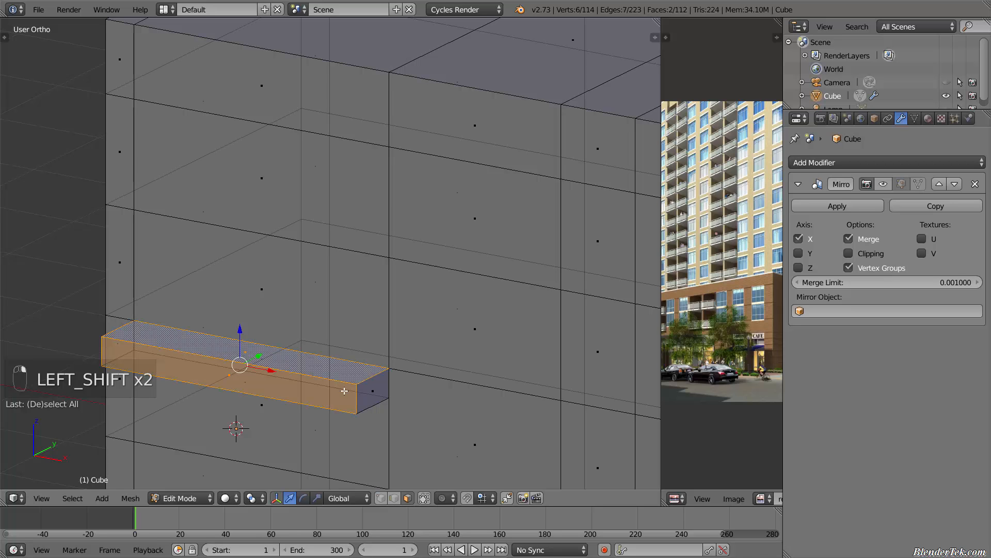
shift+right_click(369, 398)
middle_drag(369, 399, 264, 384)
shift+right_click(245, 375)
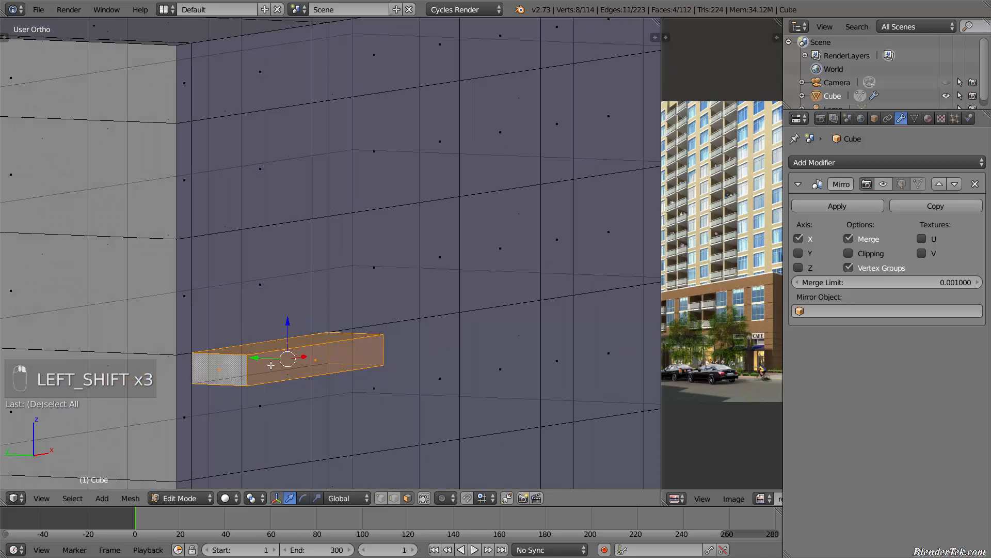
middle_drag(448, 344, 374, 366)
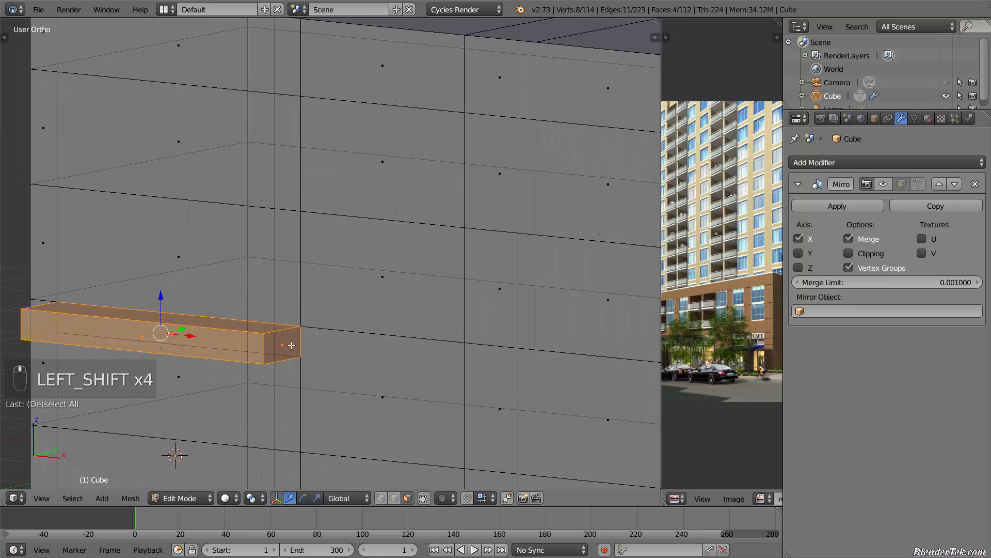
key(shift+d)
right_click(291, 345)
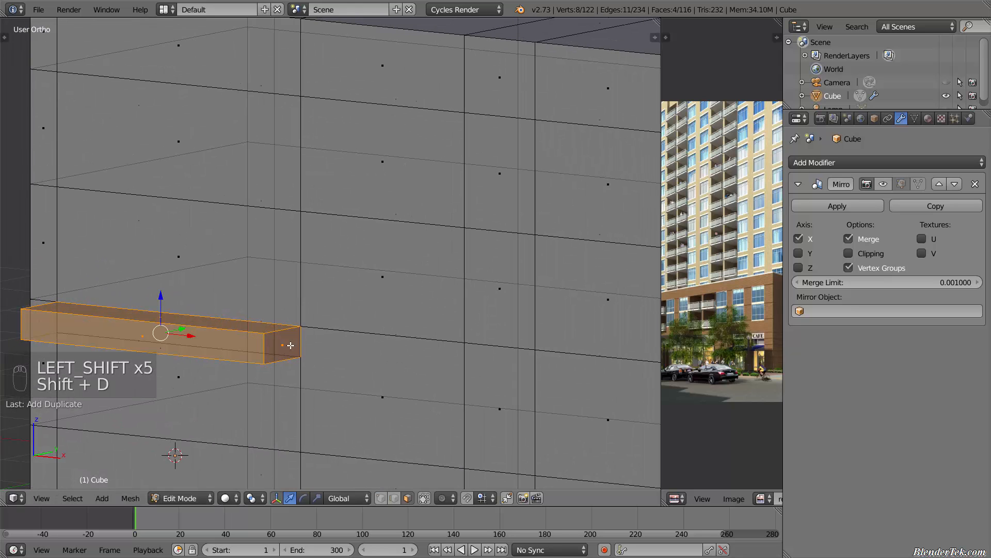
Move the duplicated ledge up along Z with snapping so that it meets the next floor line above
click(499, 466)
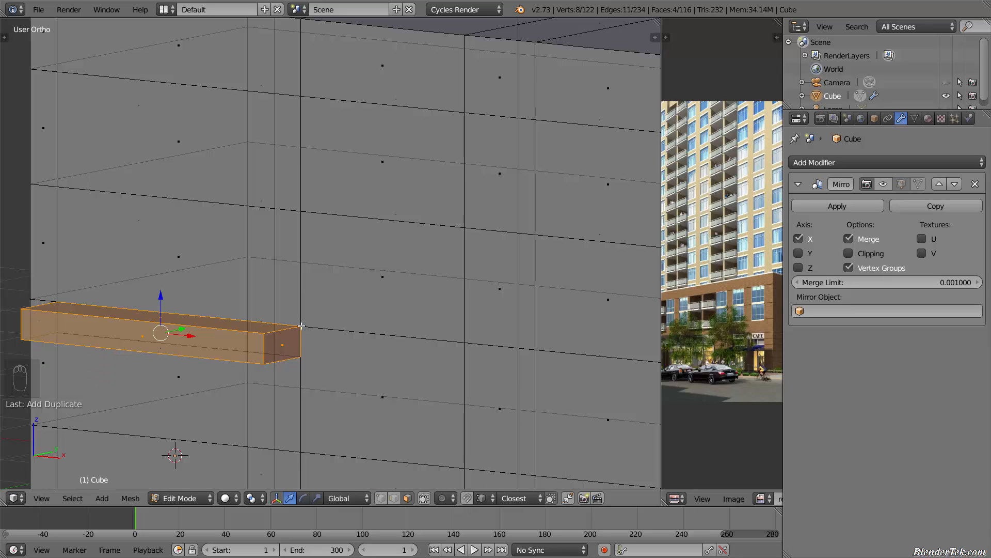
key(g)
key(x)
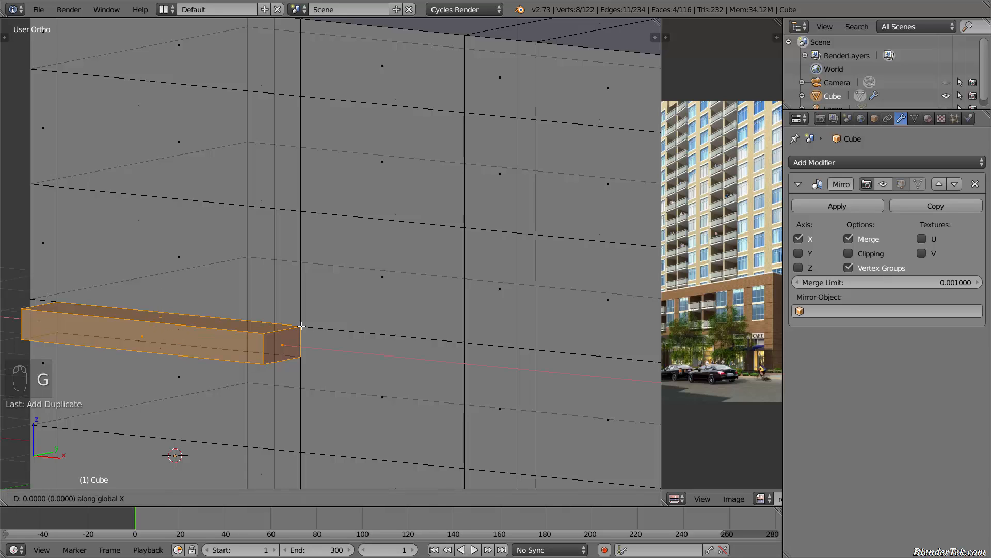
key(Escape)
key(g)
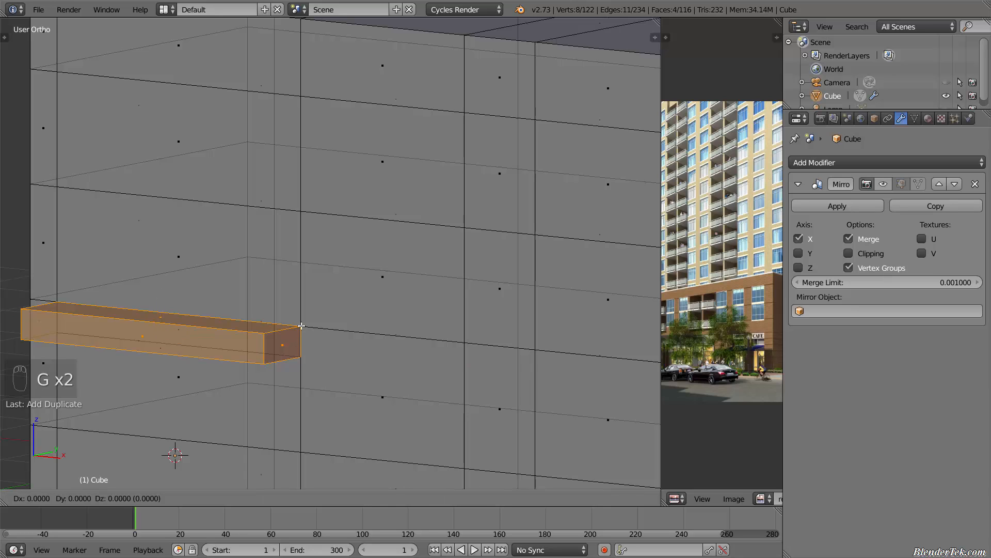
key(z)
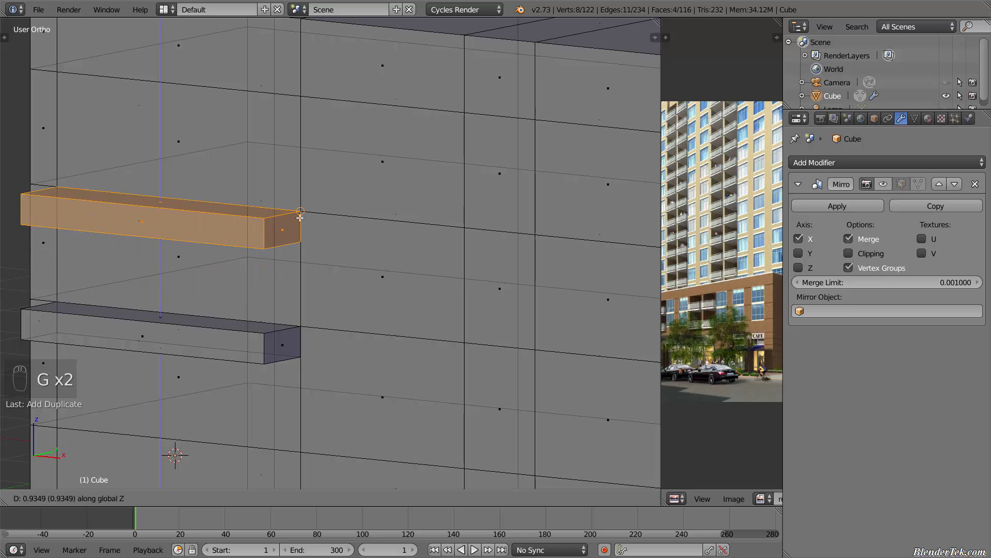
click(300, 217)
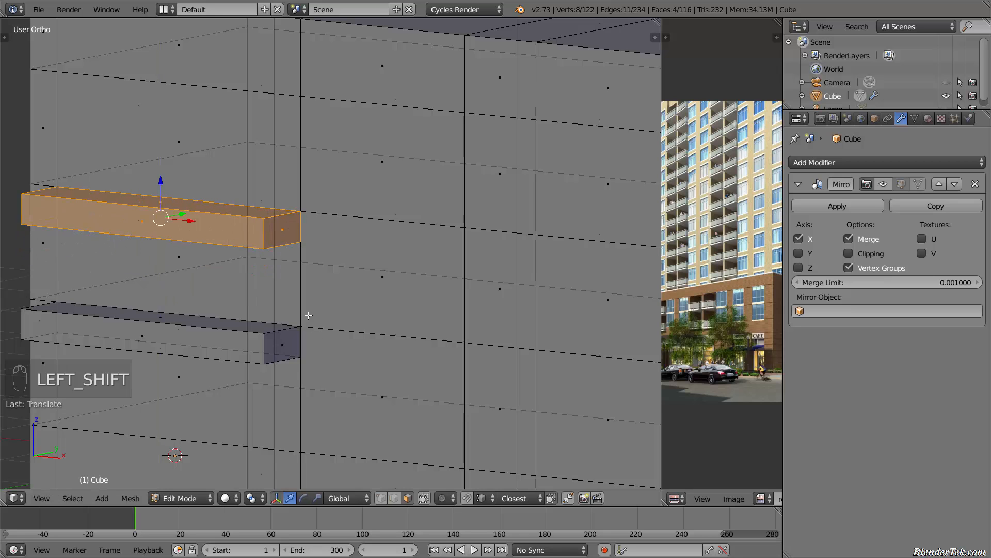
Extrude the wall faces directly above both balcony ledges together inward by about 1.25 to form recesses
shift+middle_drag(305, 314, 362, 360)
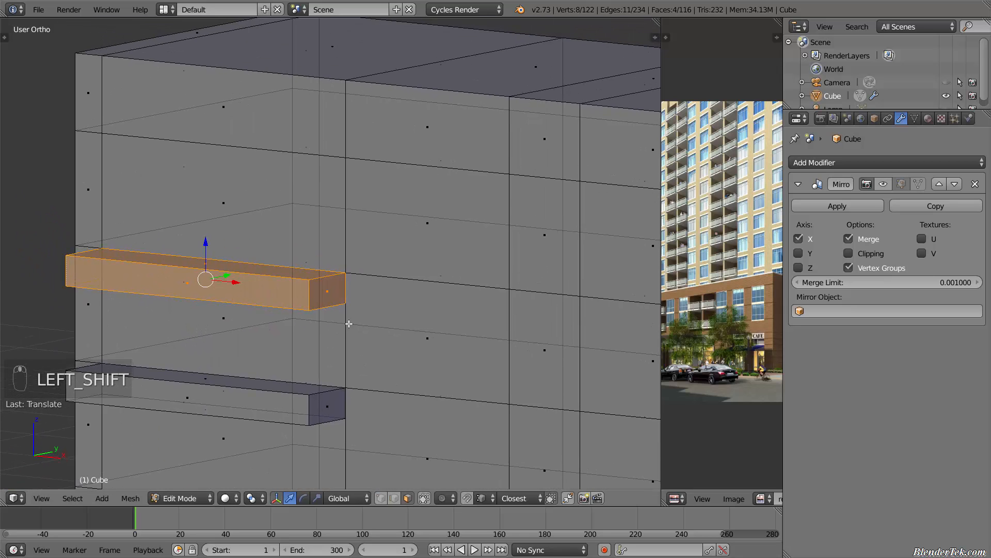
middle_drag(349, 324, 345, 337)
scroll(347, 335, down, 1)
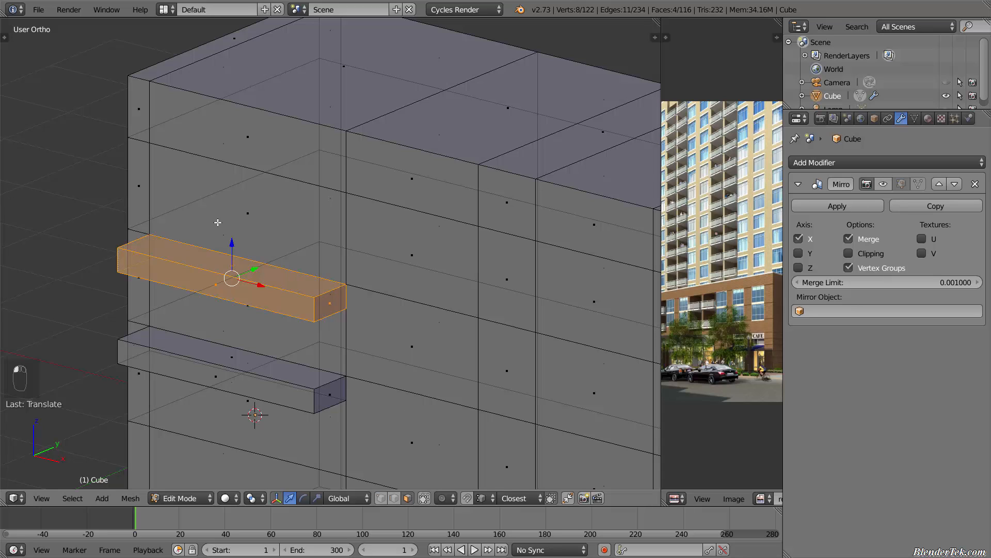
right_click(253, 229)
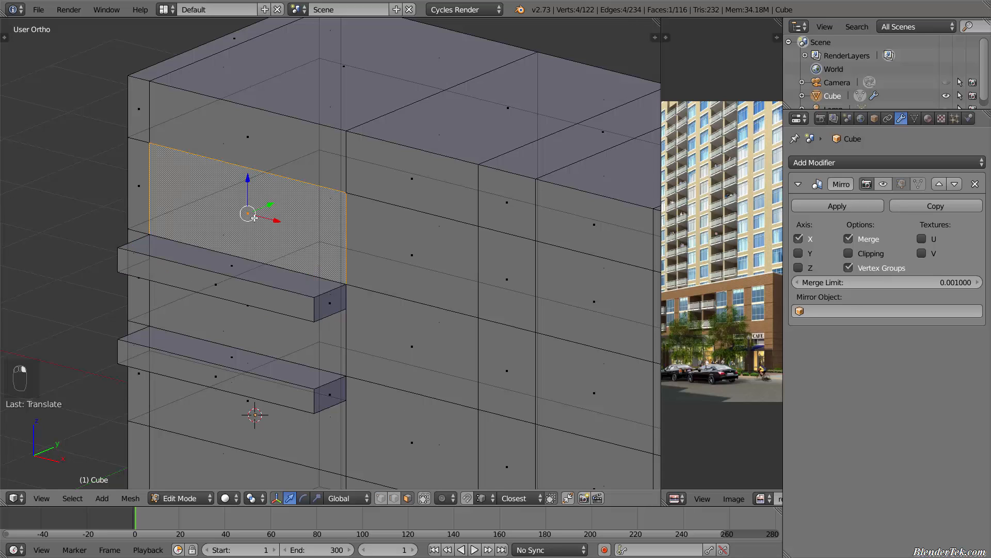
shift+right_click(247, 331)
shift+right_click(241, 328)
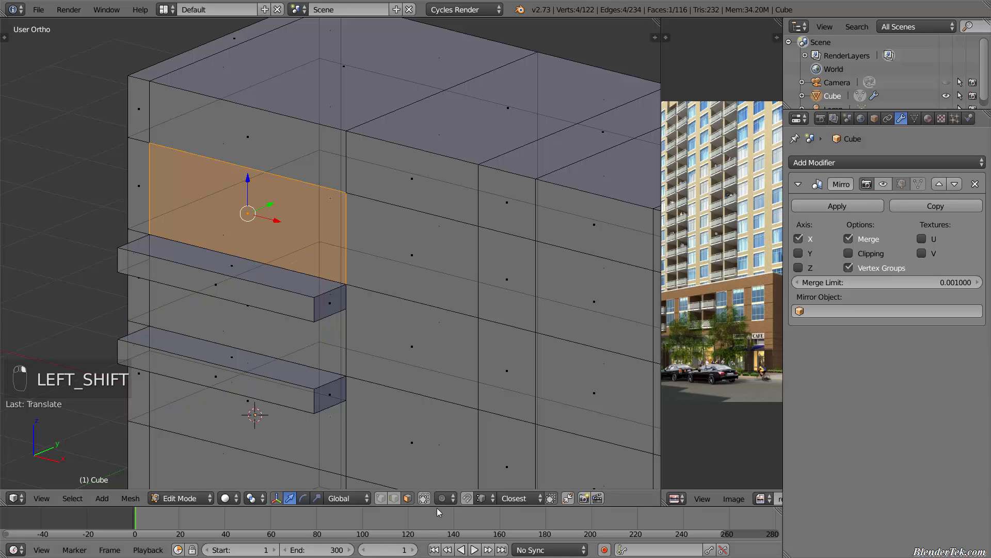
click(424, 497)
shift+right_click(257, 332)
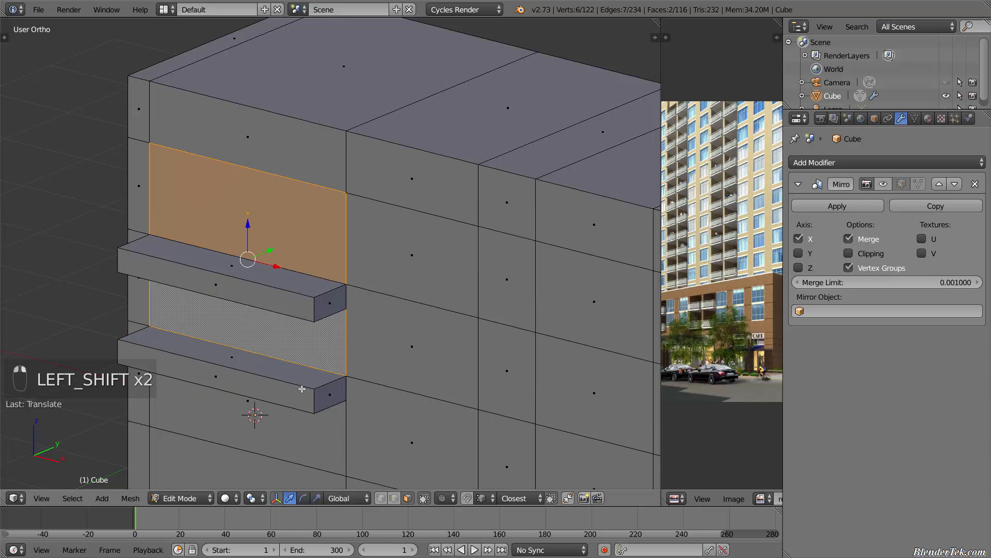
key(e)
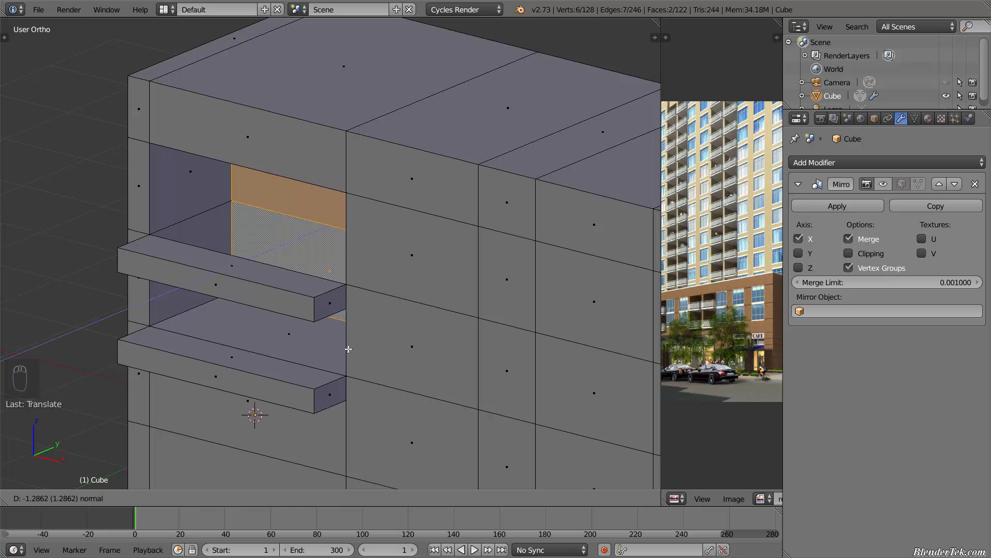
click(348, 349)
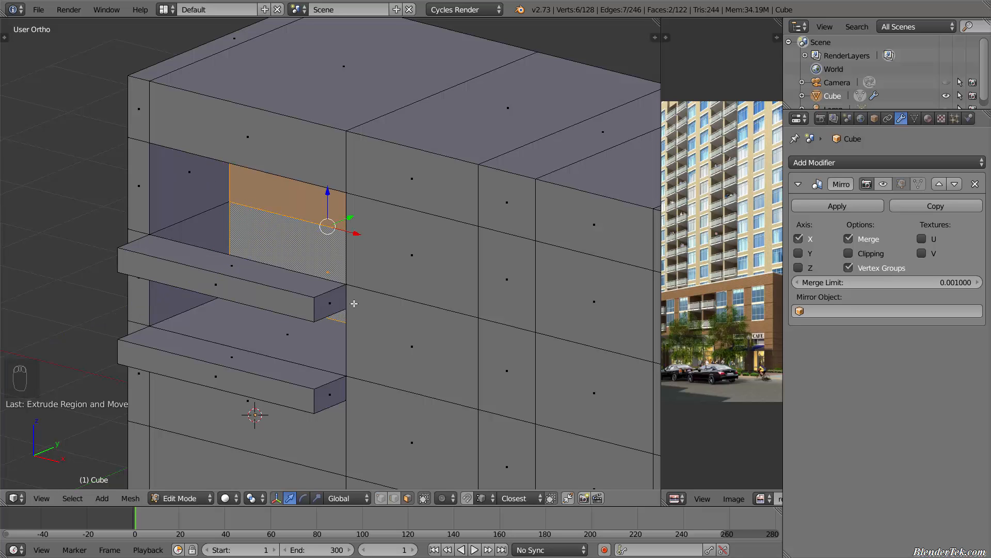
Make hidden geometry selectable and examine the recesses and the individual faces of the upper balcony ledge
scroll(354, 304, down, 5)
middle_drag(354, 304, 408, 282)
scroll(396, 293, up, 5)
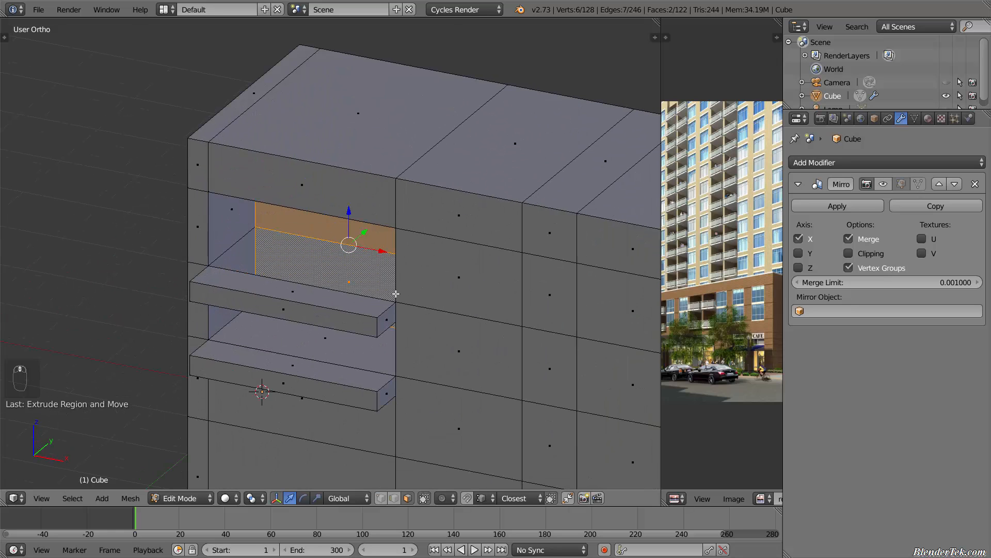
scroll(385, 310, up, 1)
middle_drag(274, 287, 268, 284)
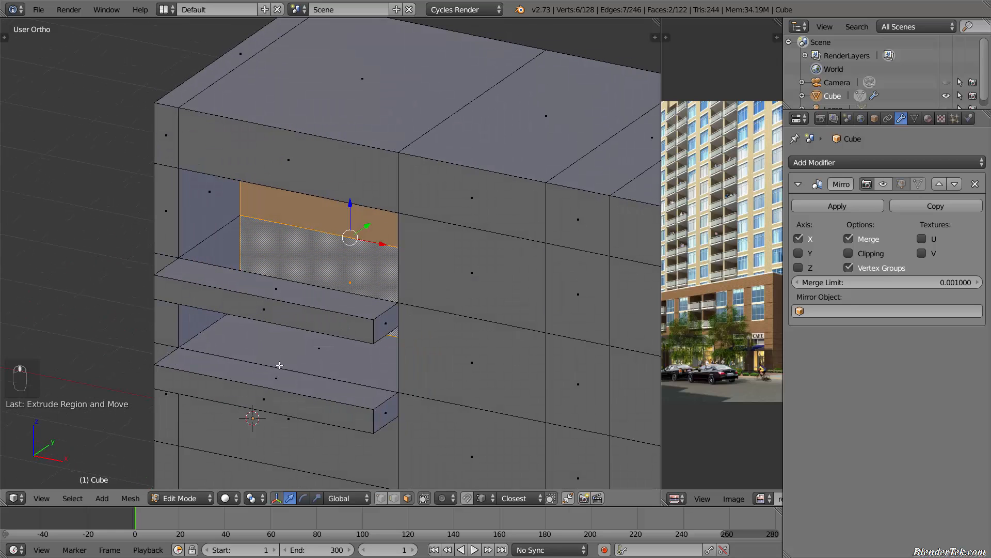
click(425, 498)
click(279, 287)
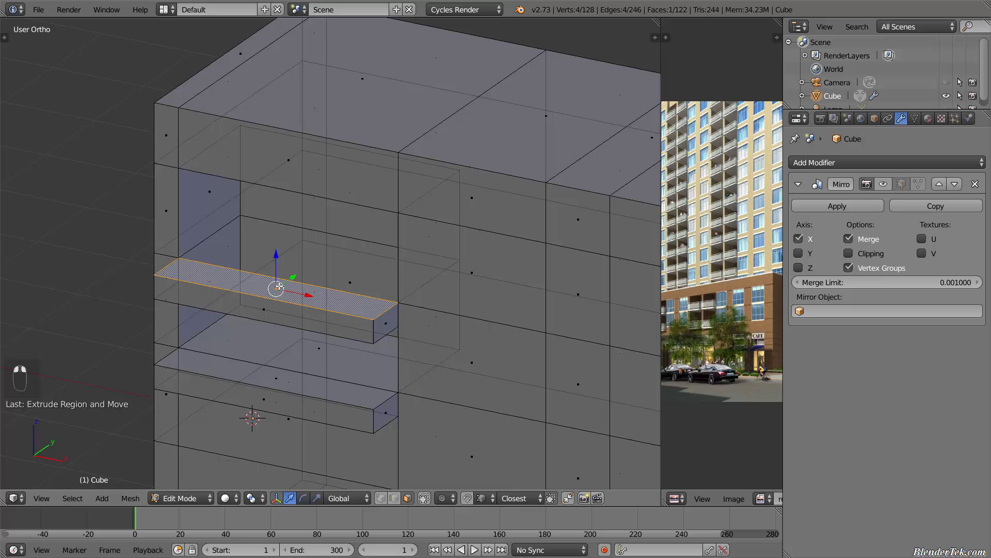
right_click(294, 313)
middle_drag(332, 314, 312, 288)
right_click(333, 310)
right_click(286, 323)
scroll(169, 302, up, 2)
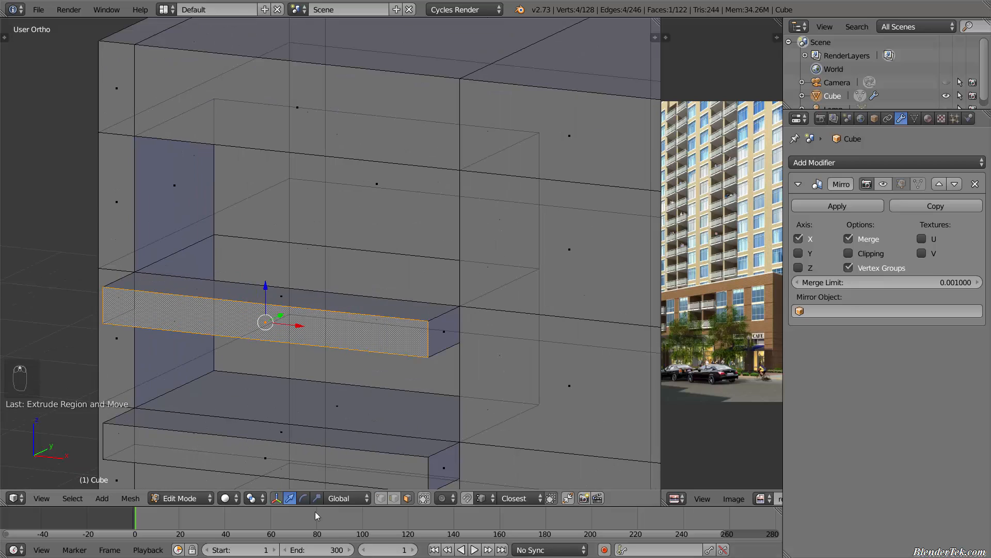
Fill the open back of the upper ledge with a face between its two short vertical edges at the wall
click(394, 497)
right_click(461, 329)
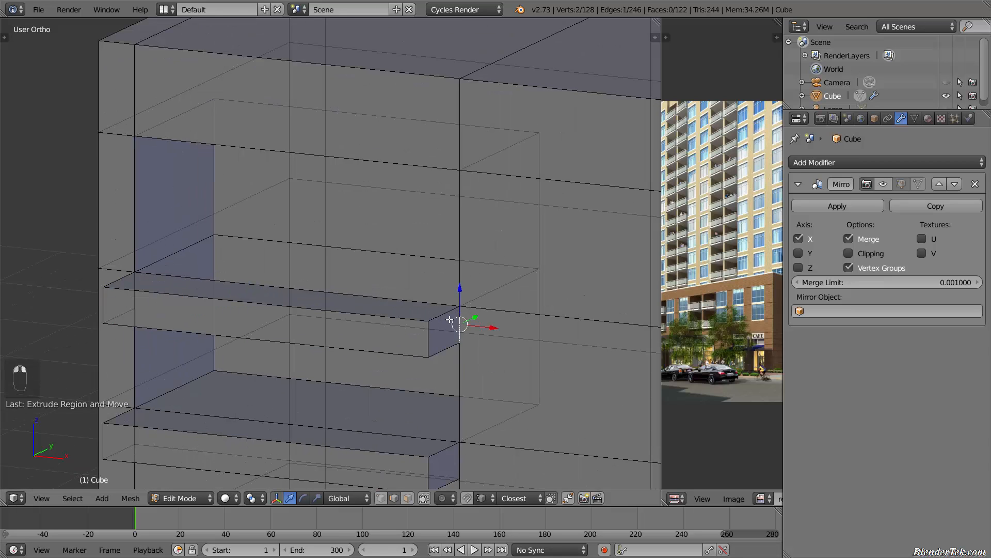
shift+right_click(138, 294)
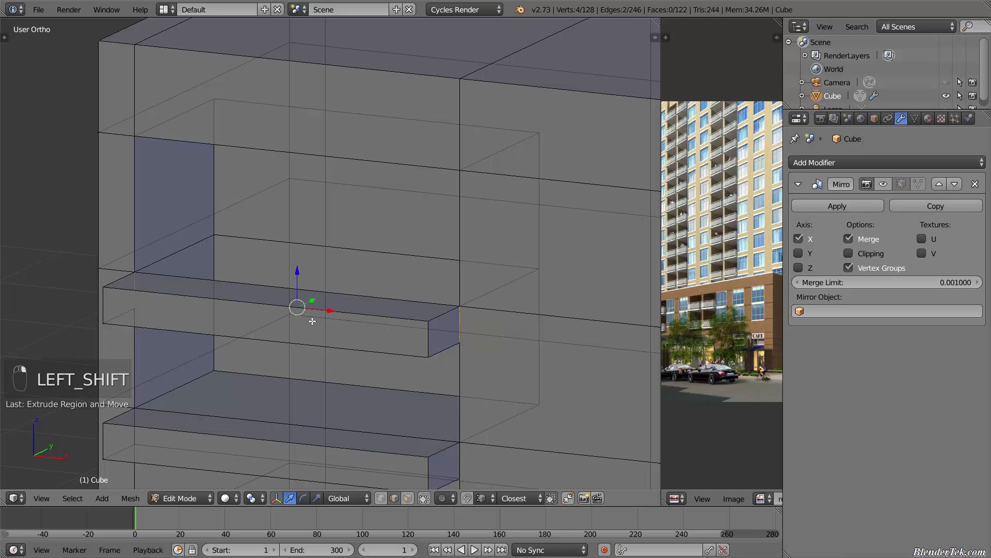
key(f)
key(f)
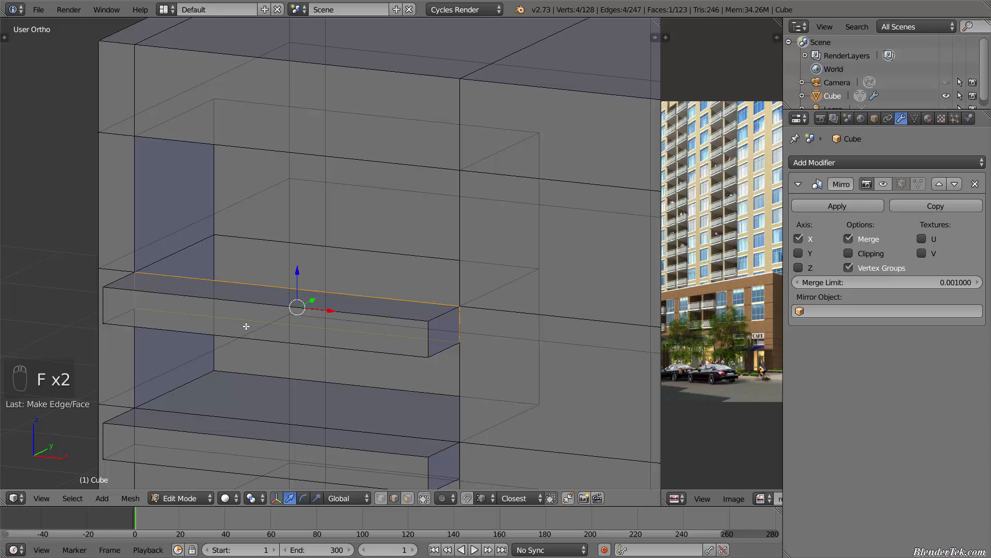
Extrude the upper ledge's back face 1.25 inward to the recess's rear wall as the balcony floor, and clear the selection
key(e)
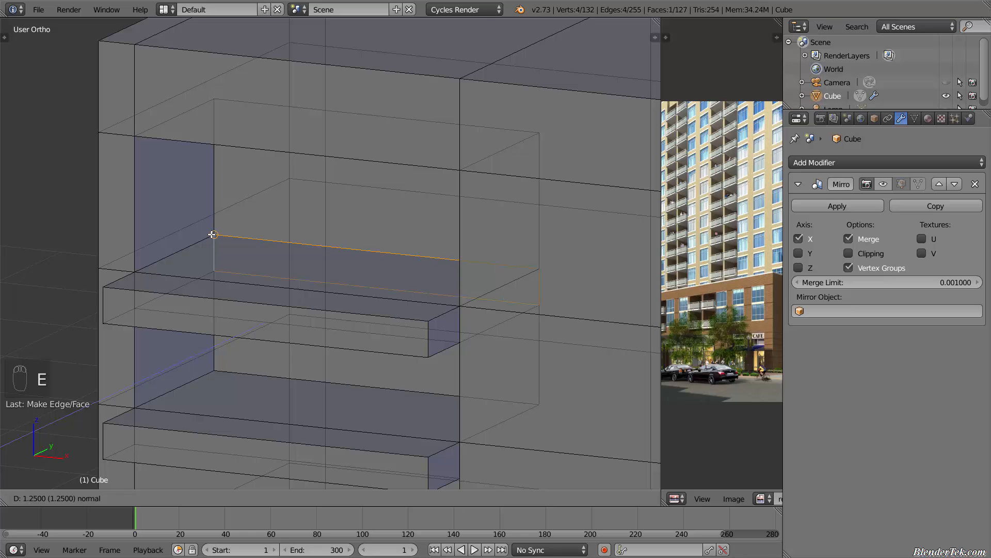
click(212, 234)
scroll(213, 234, down, 4)
key(a)
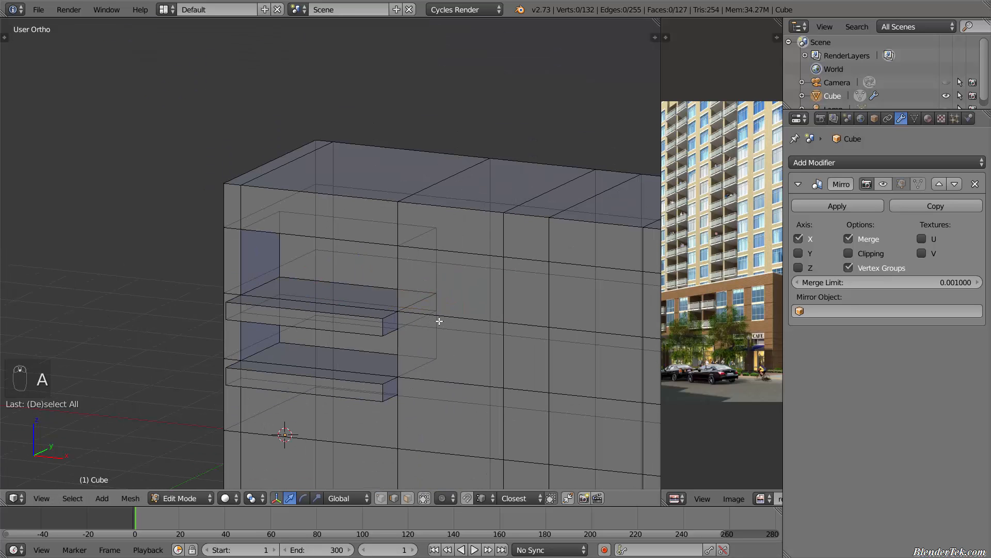
Inspect the recessed balconies in Object Mode against the reference image, and view the building from the top
key(Tab)
middle_drag(447, 366, 442, 334)
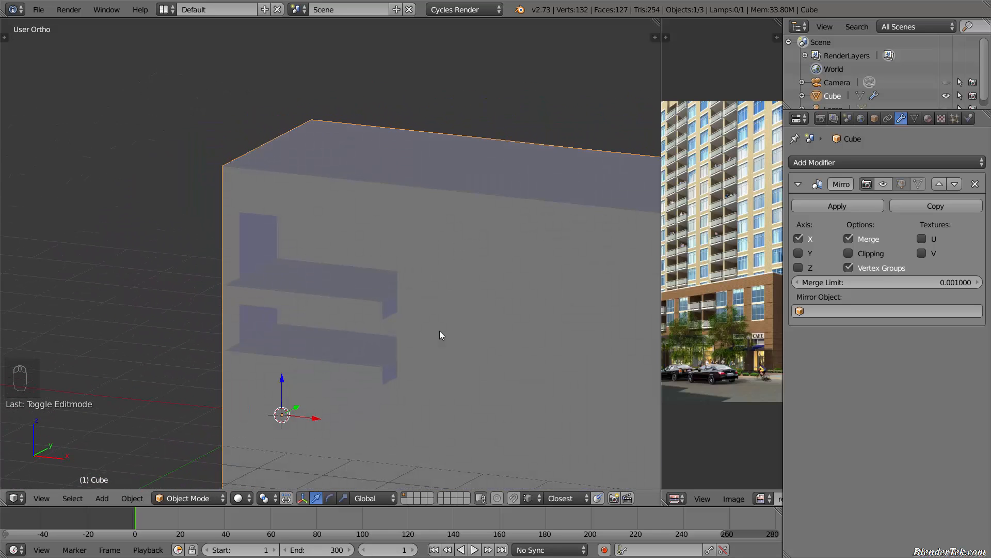
key(Tab)
scroll(506, 422, down, 3)
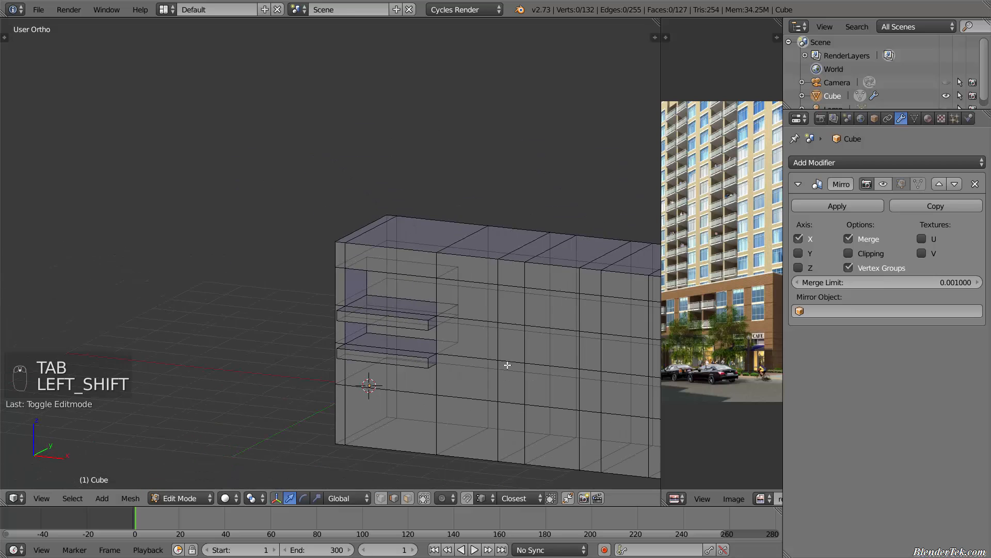
shift+middle_drag(507, 423, 354, 328)
key(Tab)
key(Tab)
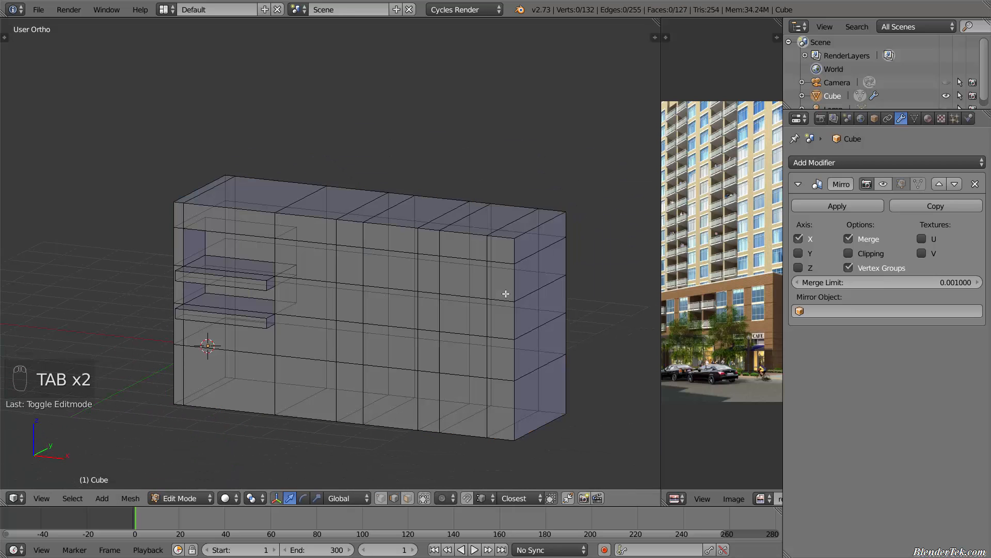
key(Tab)
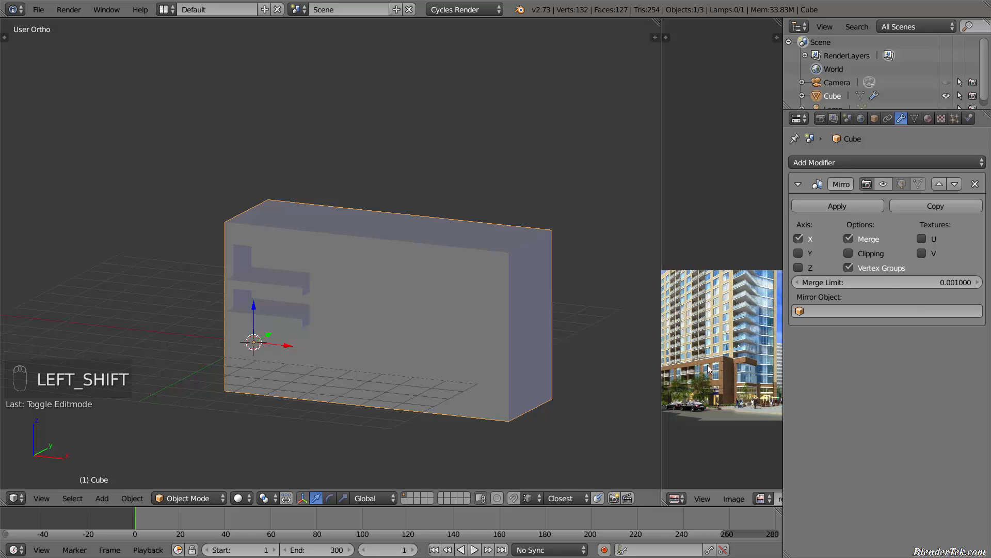
shift+middle_drag(708, 365, 723, 363)
scroll(436, 222, down, 2)
middle_drag(435, 191, 436, 287)
key(KP_7)
scroll(436, 287, up, 2)
scroll(843, 97, down, 1)
Rename the Cube object as Retail
double_click(834, 88)
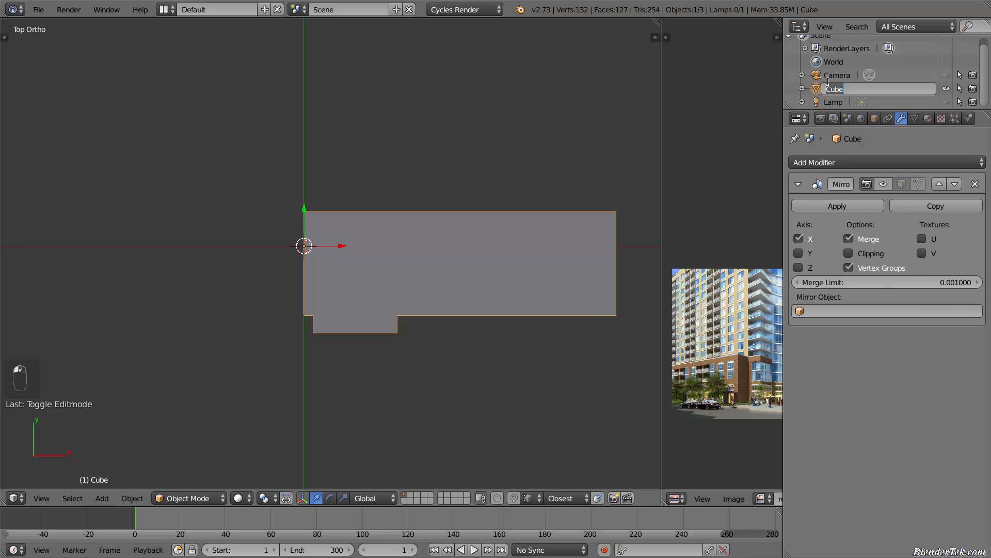
text(rE)
key(BackSpace)
key(BackSpace)
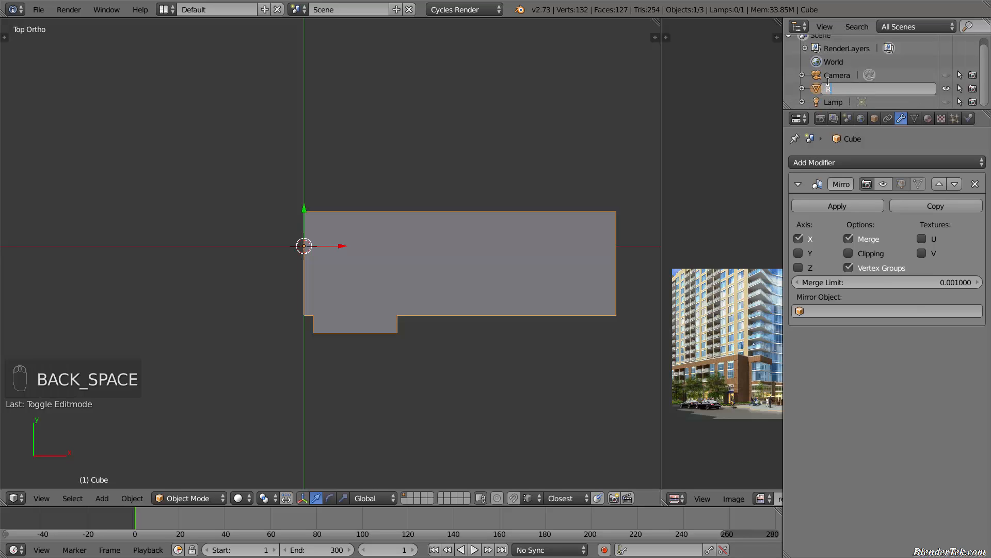
text(Retail)
key(Return)
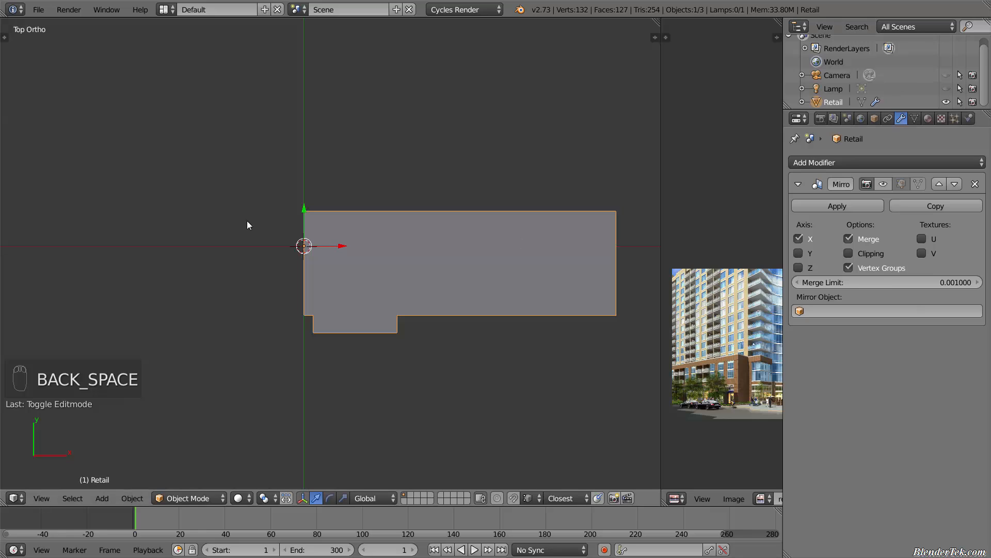
key(g)
key(y)
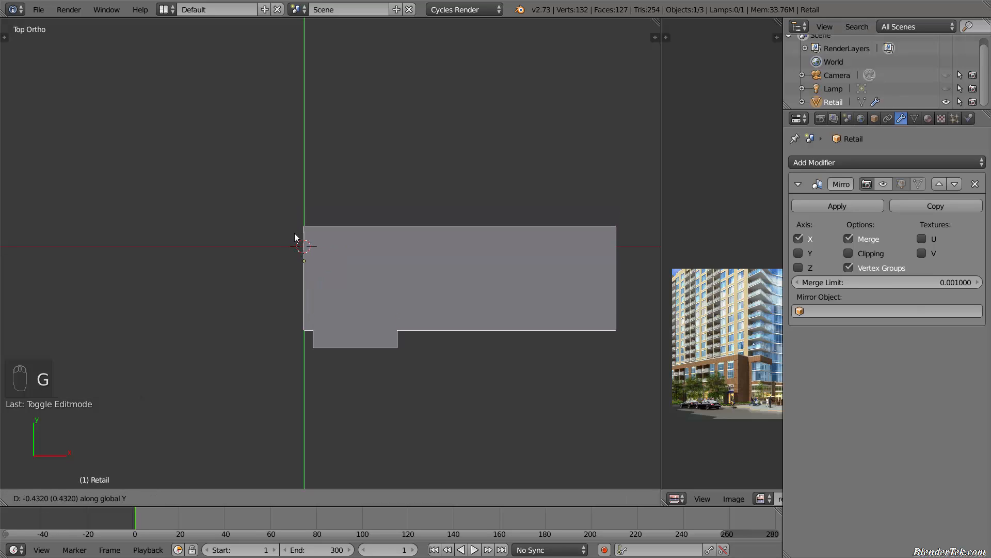
right_click(304, 236)
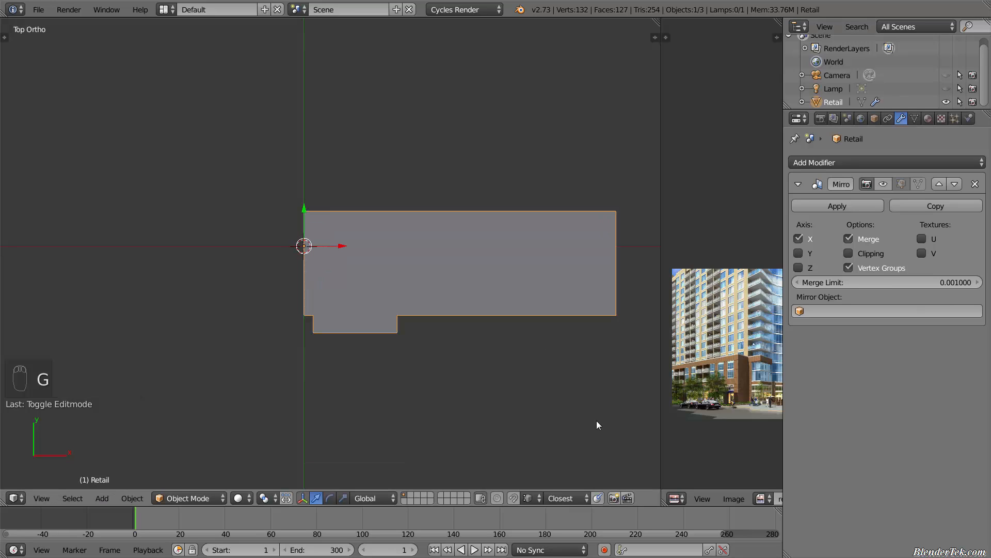
Switch snapping to grid increments and move the Retail block along negative Y until its back edge lies on the X axis
click(532, 497)
click(543, 476)
key(g)
key(y)
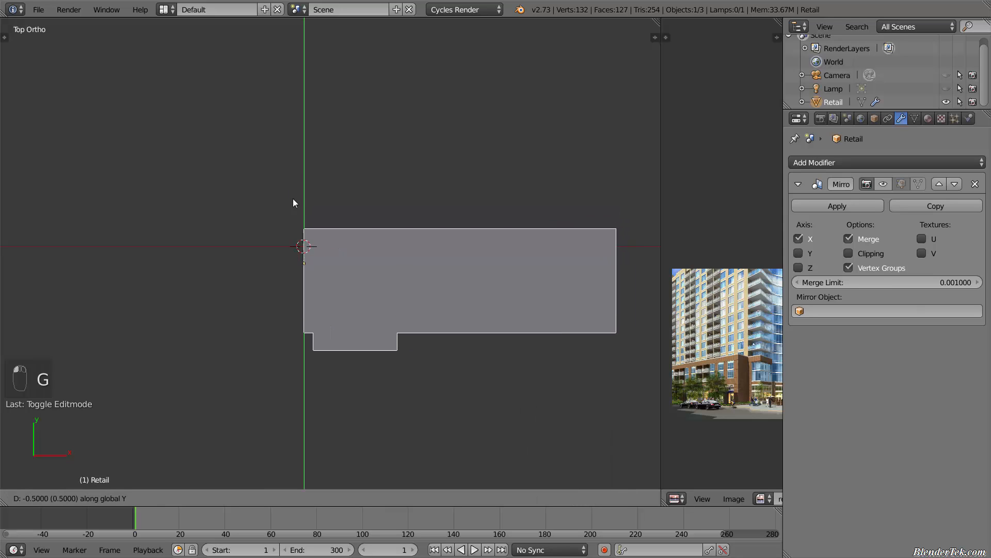
click(306, 204)
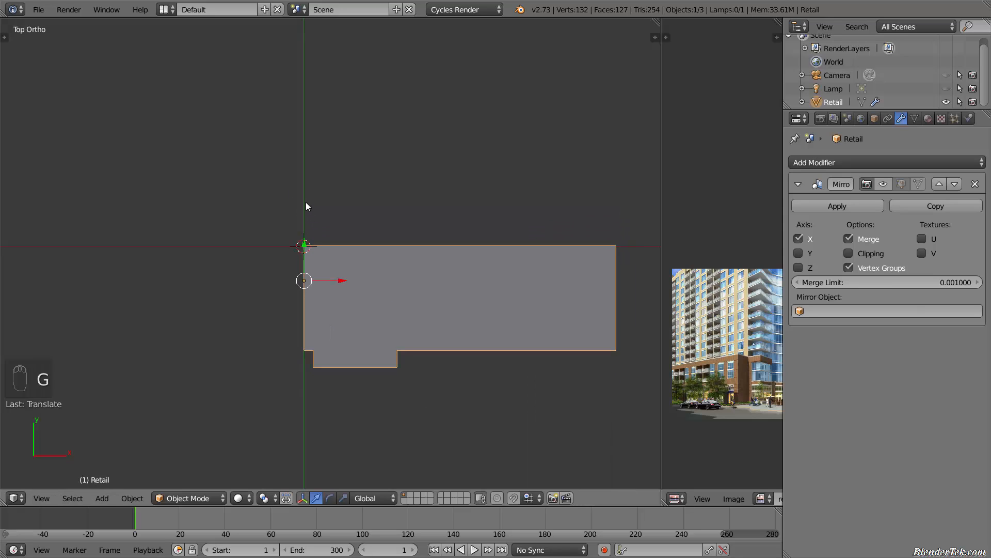
Turn on the viewport display of Retail's Mirror modifier and view the full mirrored block
middle_drag(506, 431, 489, 367)
scroll(488, 367, down, 1)
click(883, 184)
scroll(378, 242, down, 2)
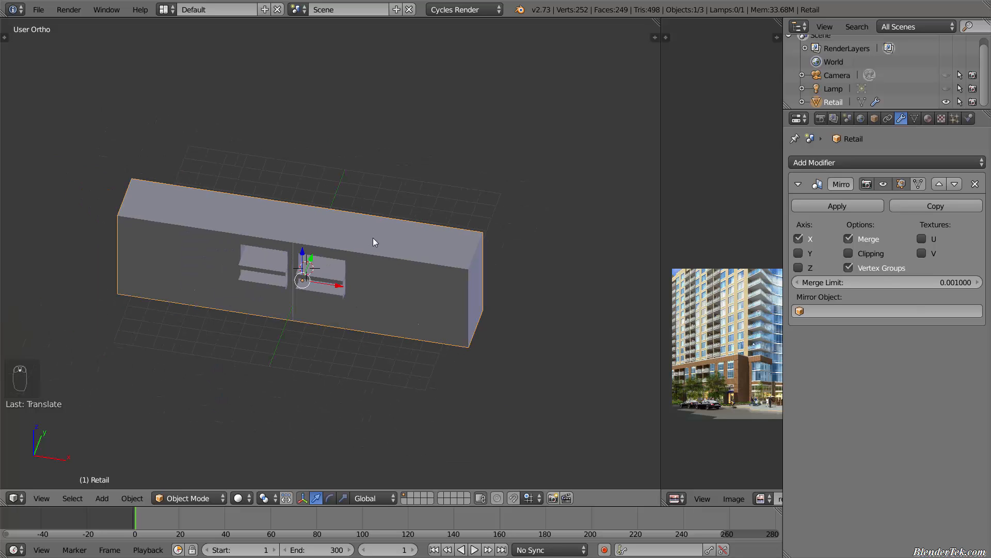
scroll(373, 239, up, 1)
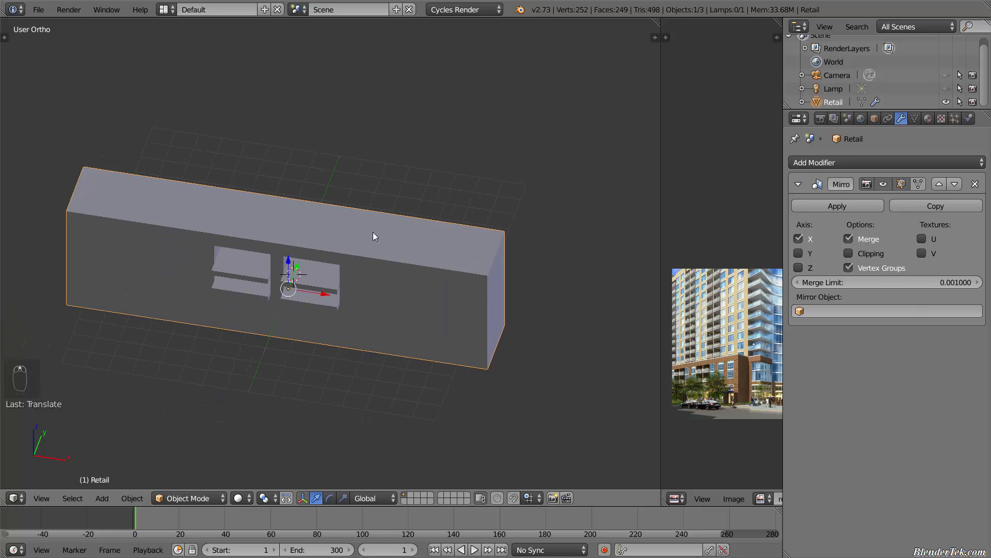
Snap the 3D cursor to the scene center and add a mesh cube there, at the Retail block's back wall
middle_drag(371, 187, 362, 305)
scroll(331, 305, up, 5)
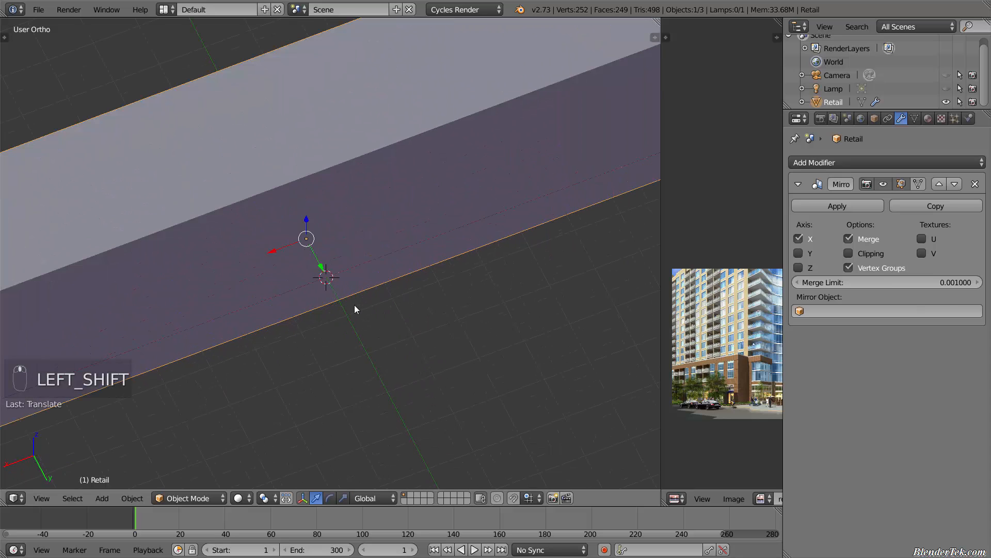
key(shift)
key(shift+s)
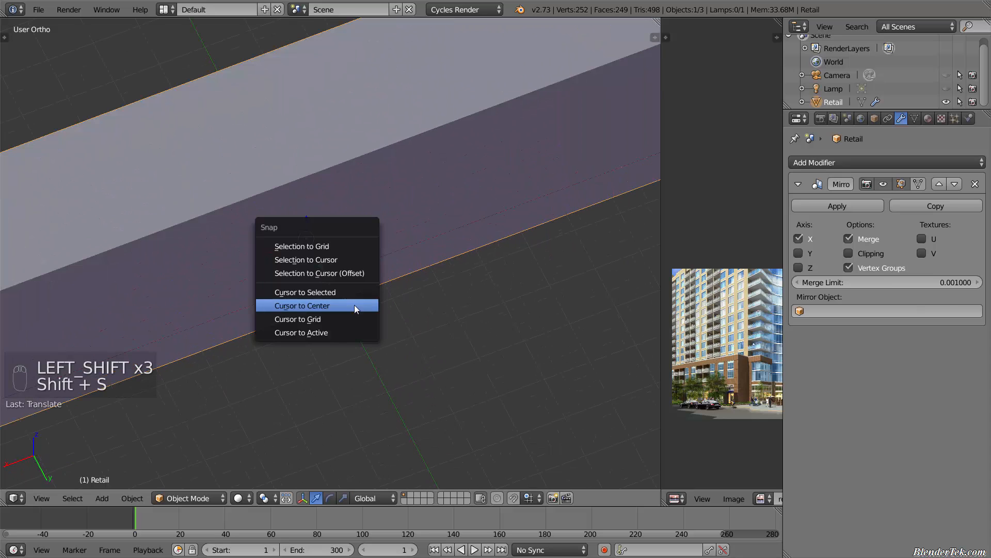
middle_drag(364, 287, 412, 301)
key(shift+a)
mouse_move(395, 296)
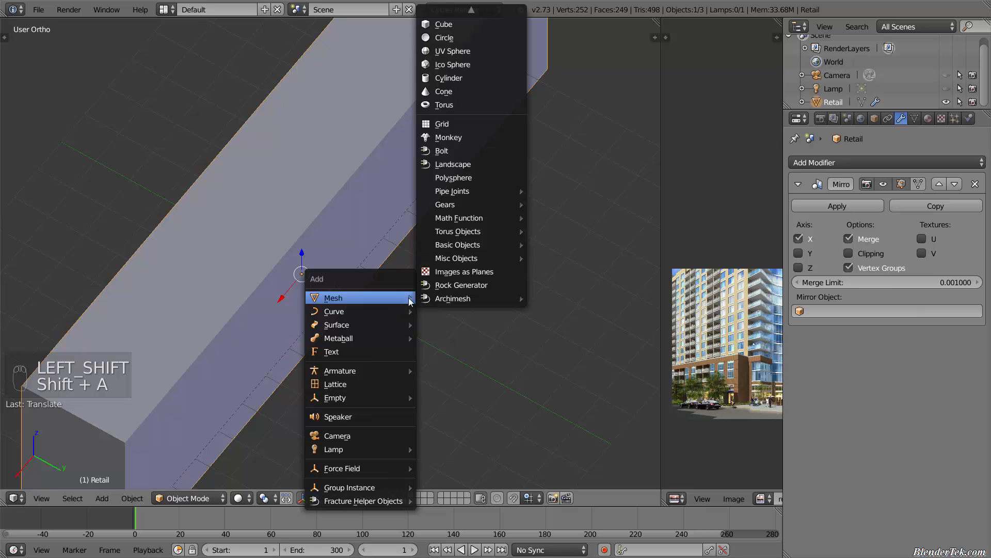
click(484, 24)
Move the new cube in the top view so its corner sits at the 3D cursor, flush against the Retail block's back wall
shift+middle_drag(450, 329, 579, 367)
key(KP_7)
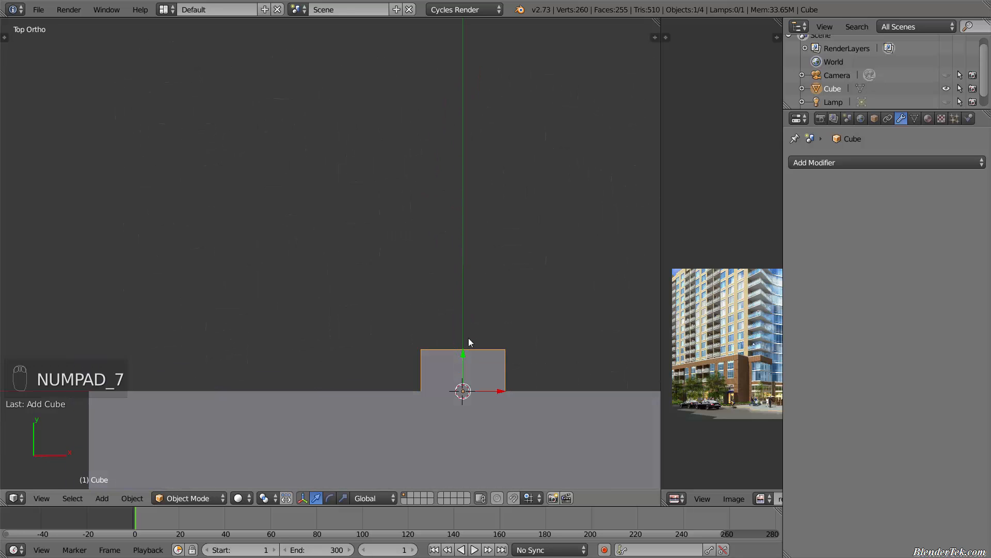
shift+middle_drag(467, 315, 359, 320)
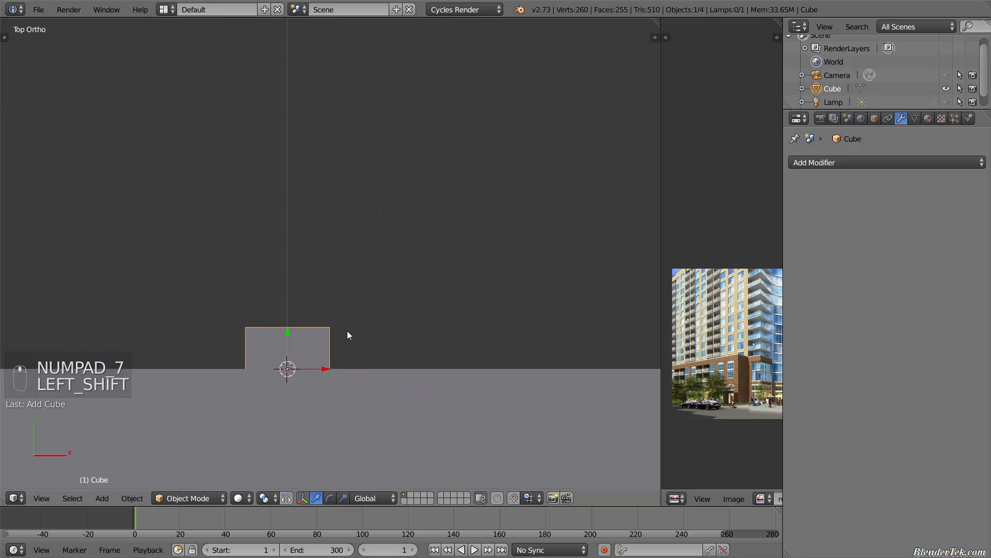
key(g)
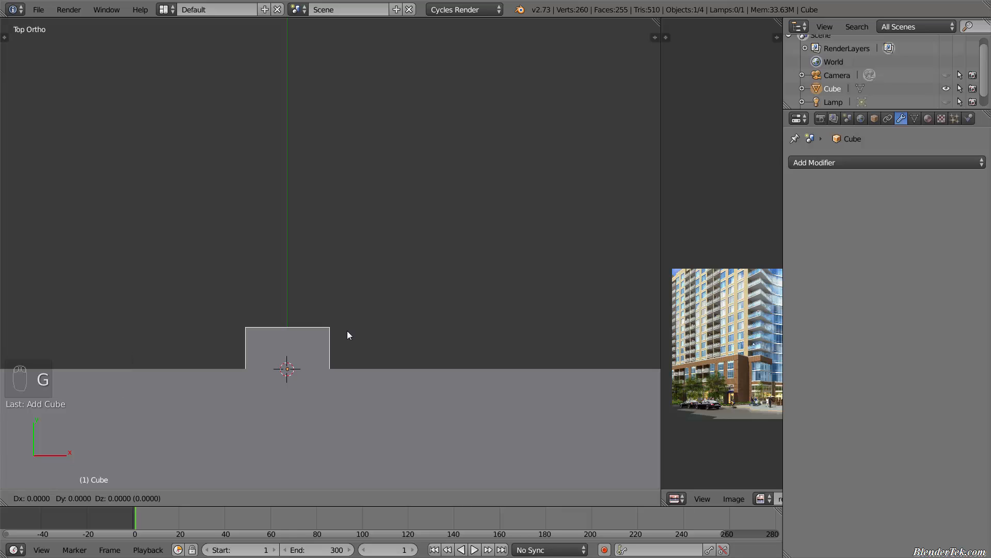
click(389, 286)
Try a Mirror modifier on the new cube with its X axis disabled, and remove the modifier
middle_drag(411, 304, 571, 278)
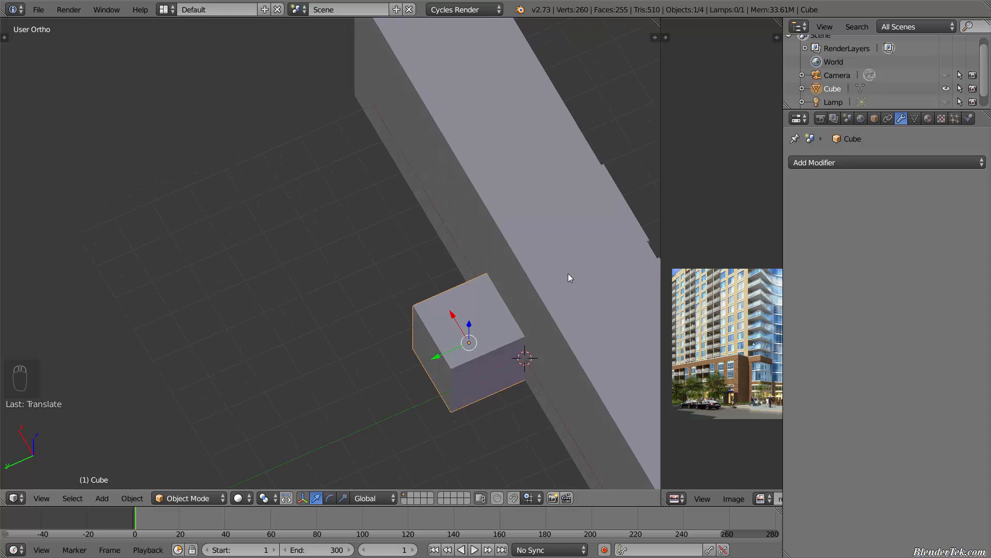
click(920, 159)
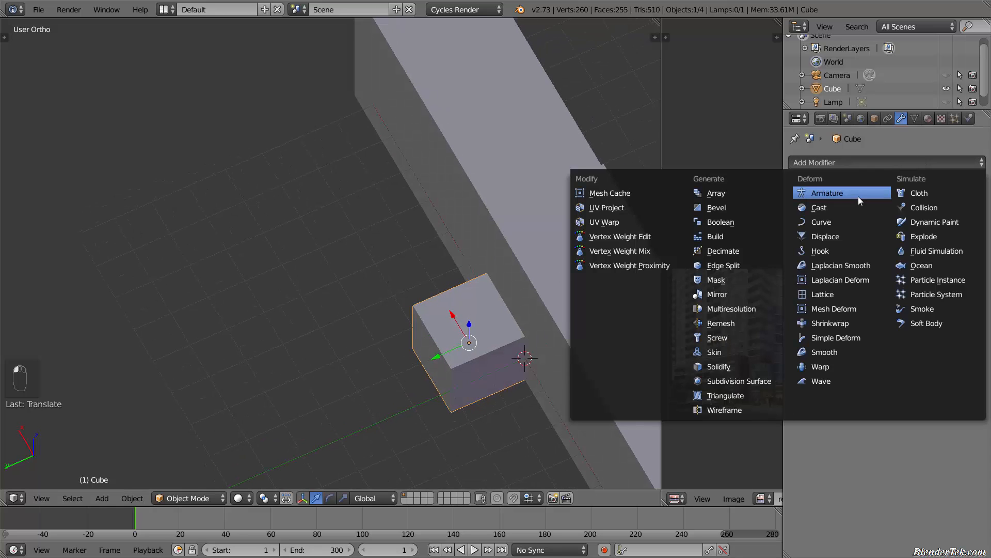
click(772, 289)
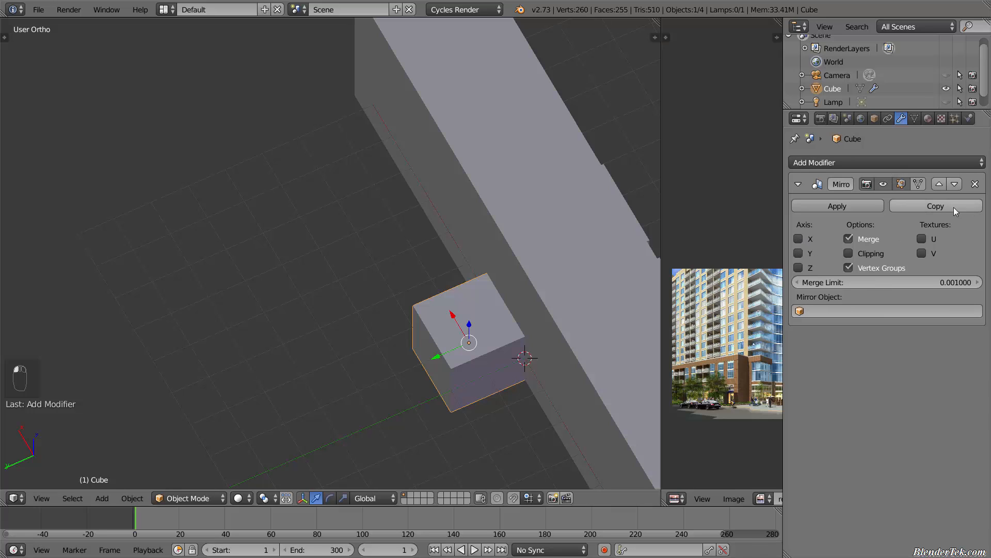
click(976, 187)
Try an Array modifier on the cube with relative offsets of 1.000 in X, Y and Z, and remove the modifier
click(898, 162)
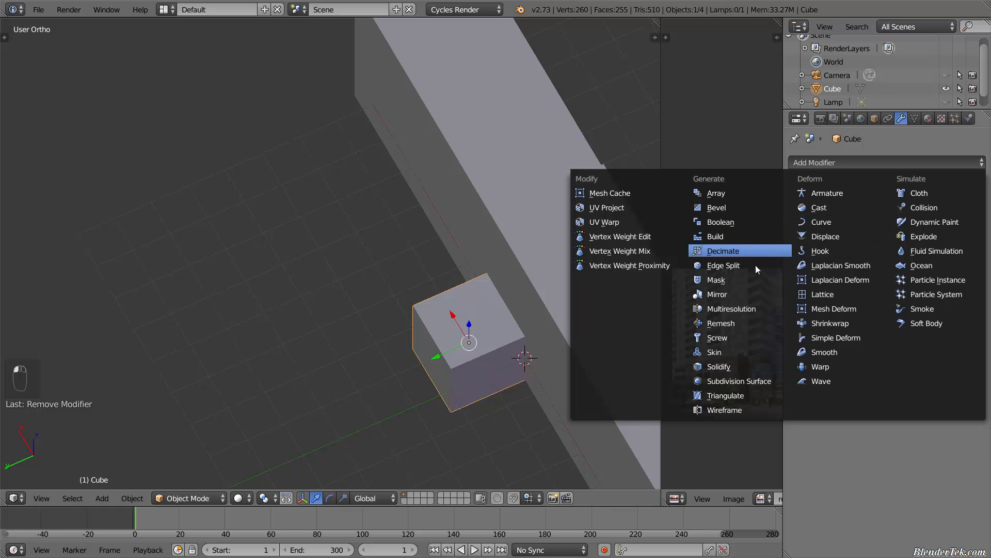
click(738, 192)
click(919, 287)
text(1)
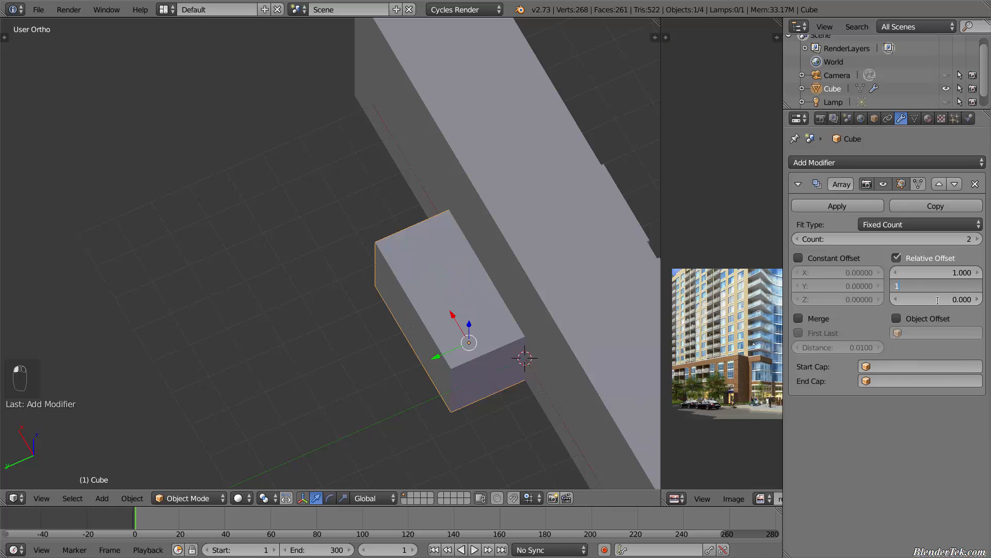
key(Tab)
text(1)
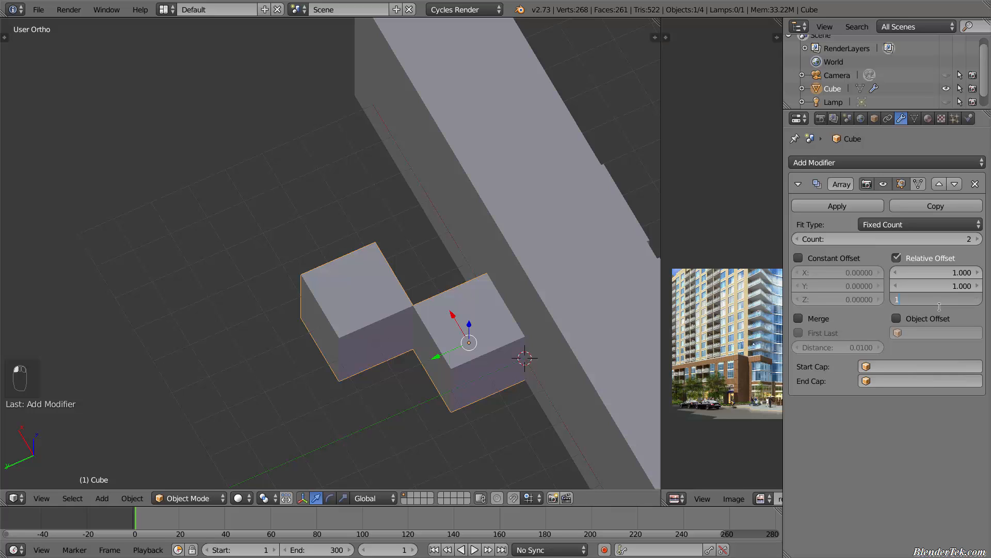
key(Return)
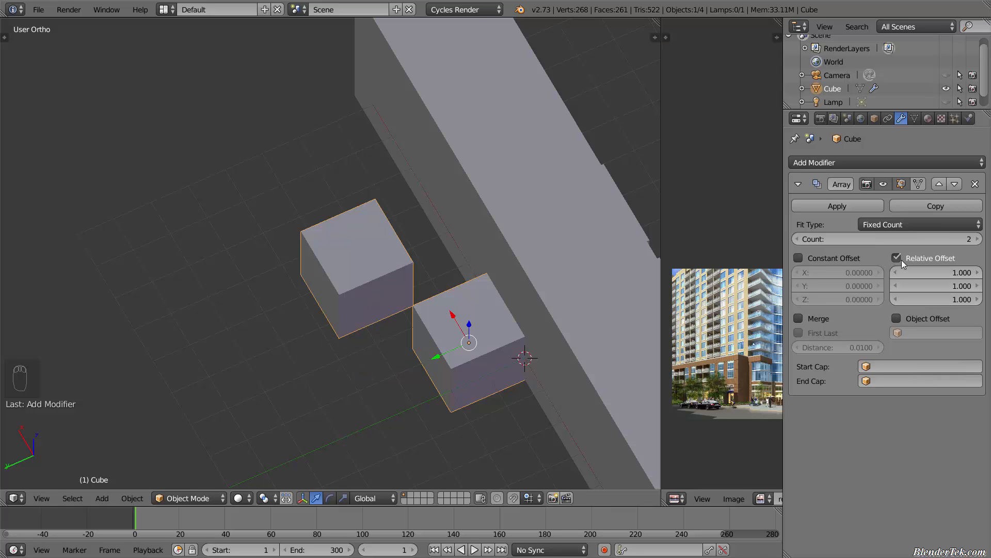
click(975, 184)
Lengthen the cube in Edit Mode by moving its positive-X end face about 10 units along X, past the Retail block's end
middle_drag(534, 316, 401, 338)
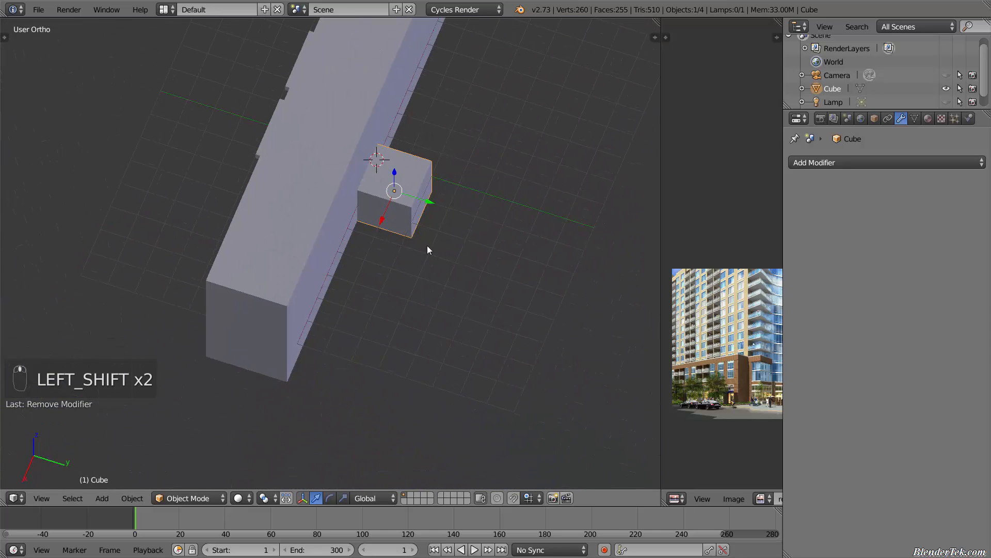
key(Tab)
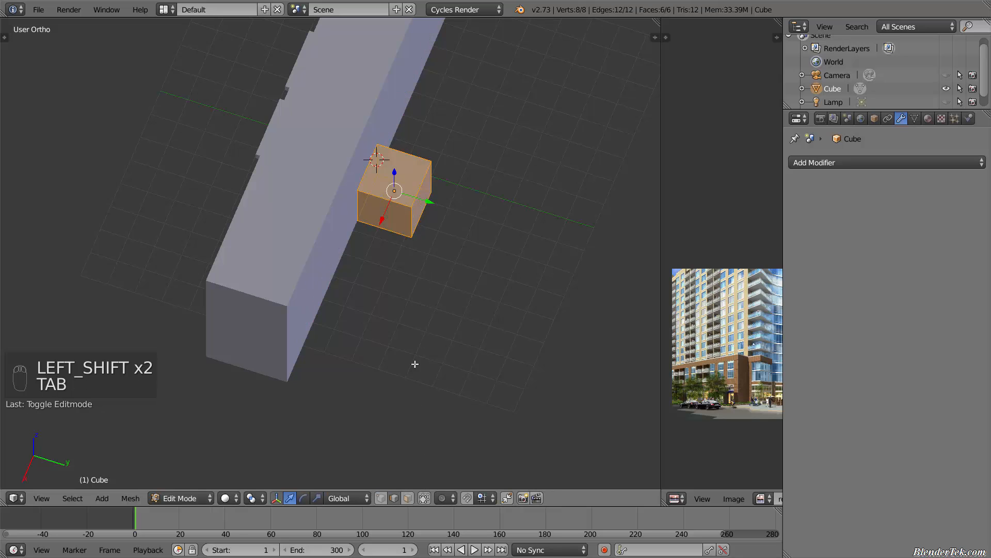
middle_drag(414, 361, 383, 344)
right_click(429, 296)
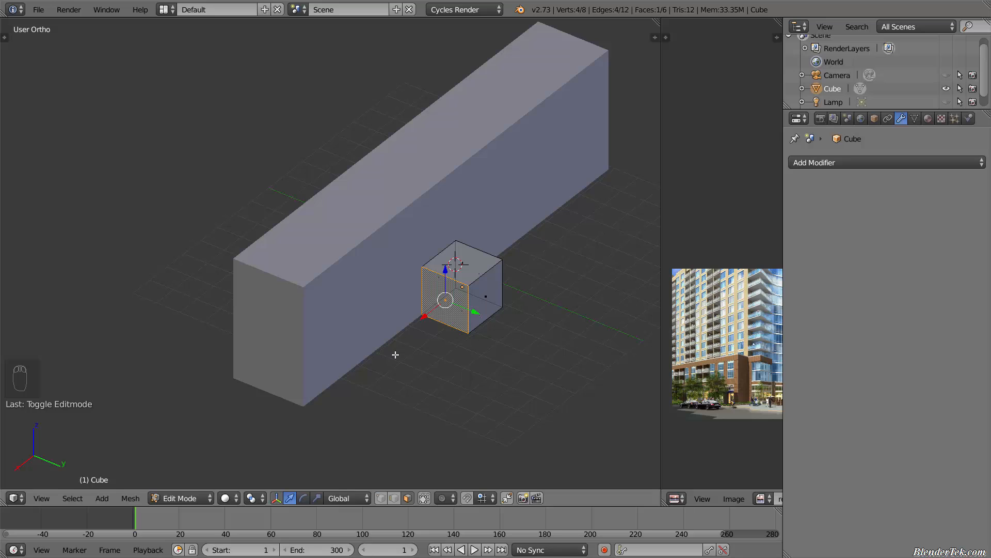
shift+middle_drag(766, 399, 733, 394)
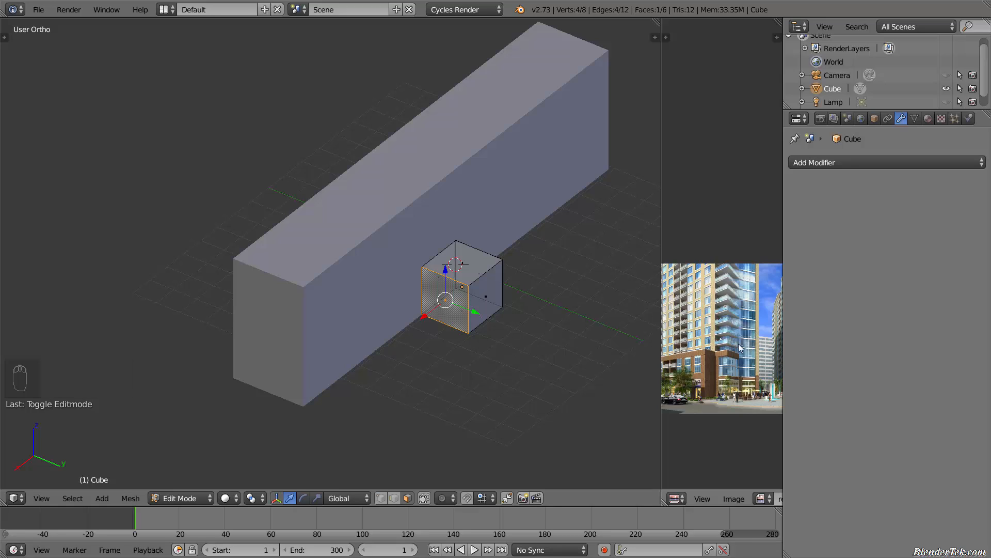
key(g)
key(x)
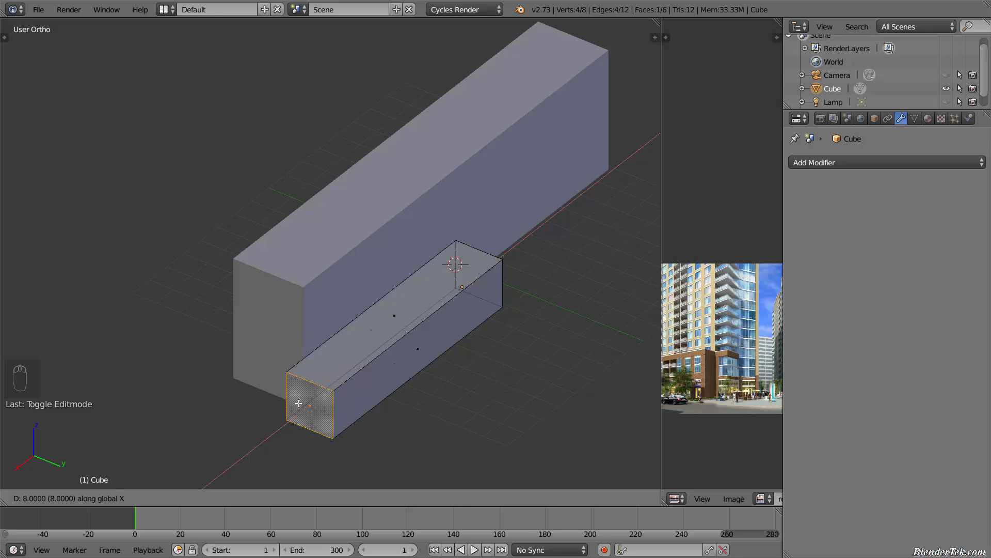
click(274, 421)
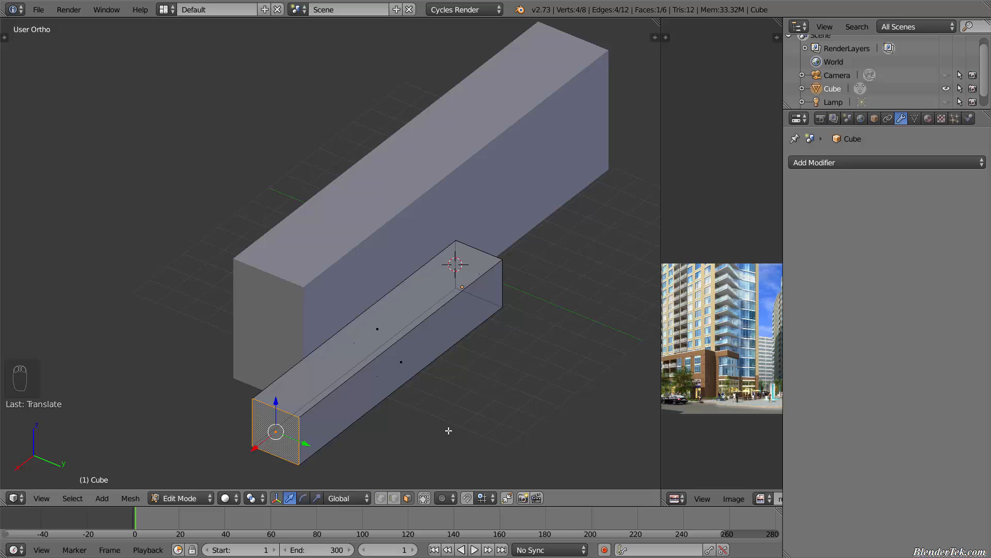
Select the lengthened cube's long outer face, opposite the Retail block, and view it from the top
right_click(423, 357)
shift+middle_drag(433, 412, 361, 315)
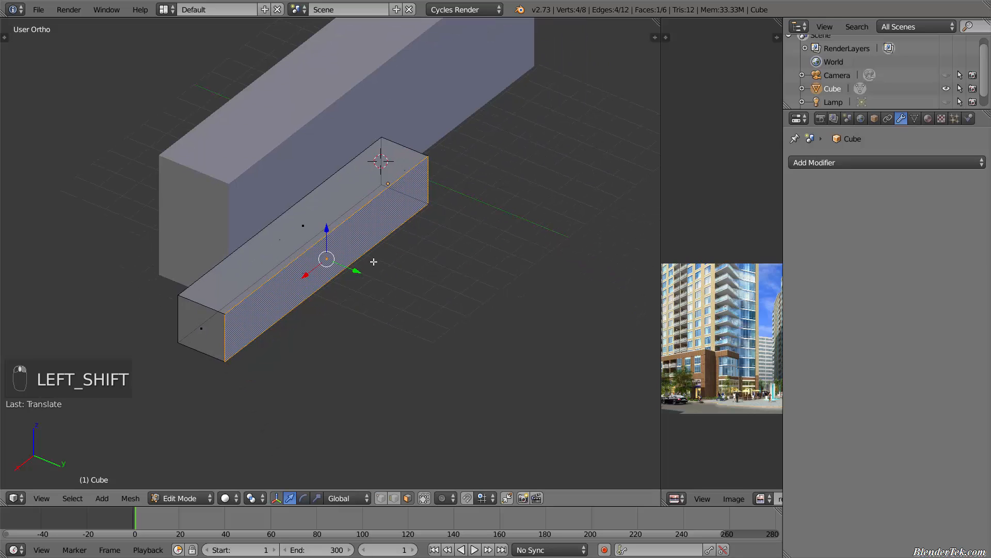
key(KP_7)
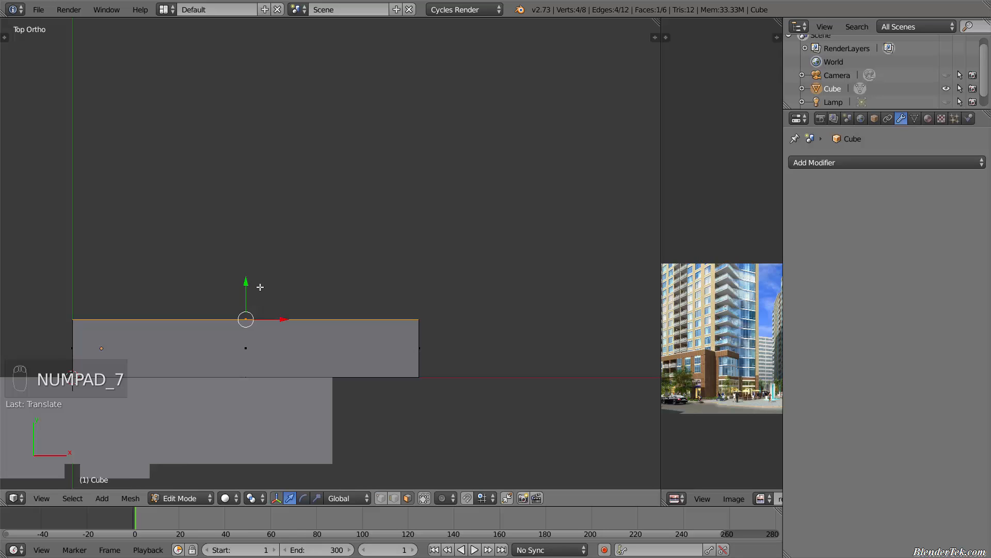
key(g)
key(y)
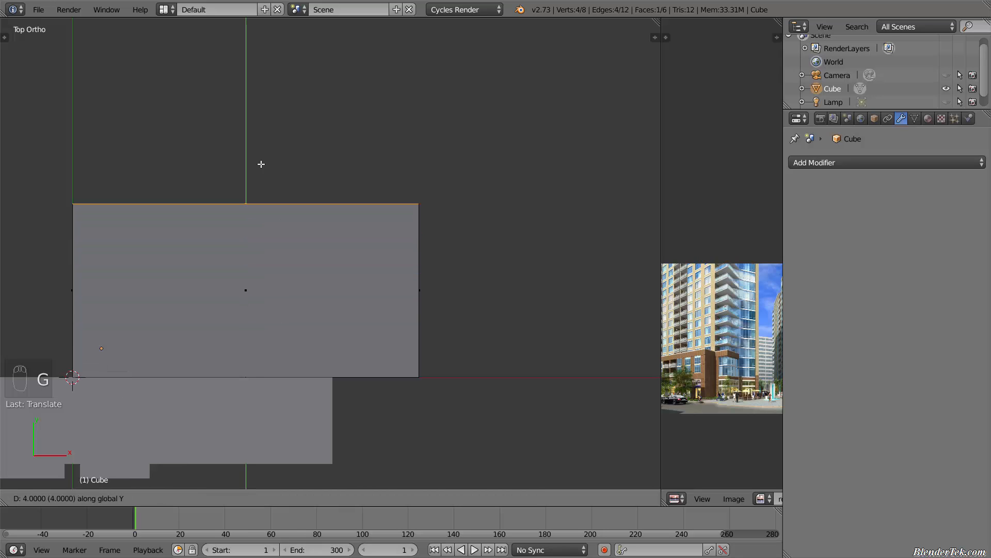
right_click(264, 158)
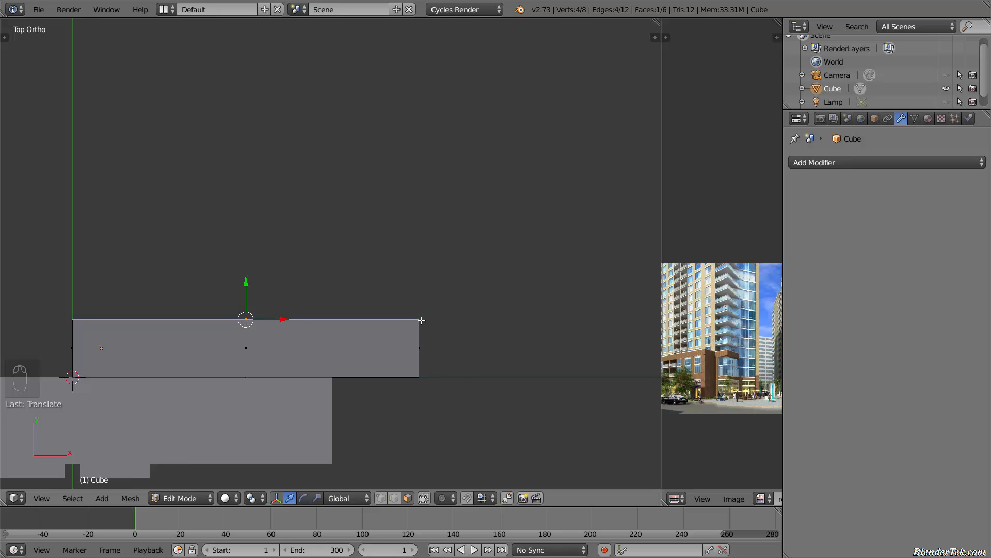
Move the selected long outer face 10 units along Y to widen the cube into a square slab
key(g)
key(y)
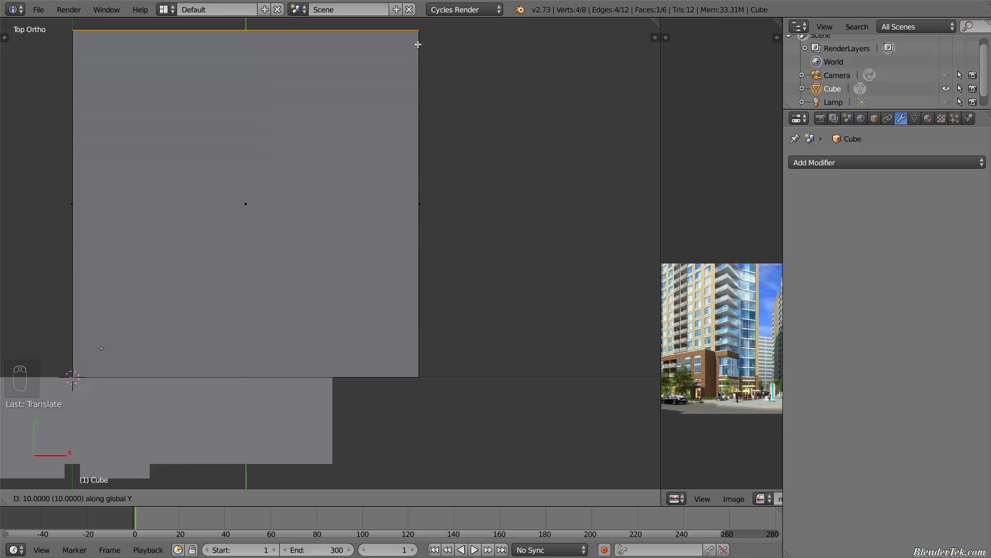
click(418, 44)
Examine the slab next to the Retail block and compare it with the tower's lower floors in the reference image
scroll(480, 177, down, 2)
middle_drag(467, 182, 357, 319)
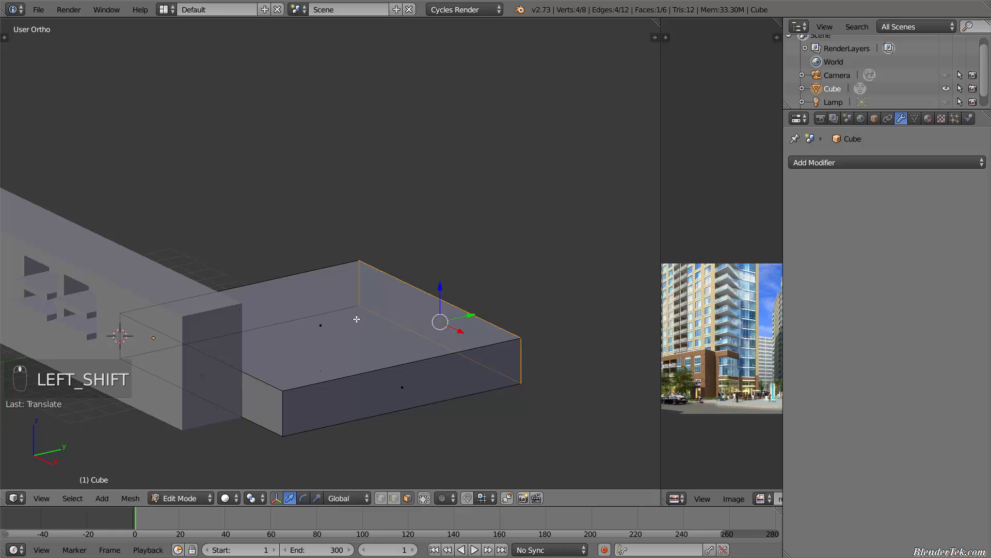
key(shift+KP_7)
scroll(425, 302, down, 3)
middle_drag(445, 330, 345, 344)
scroll(398, 385, up, 2)
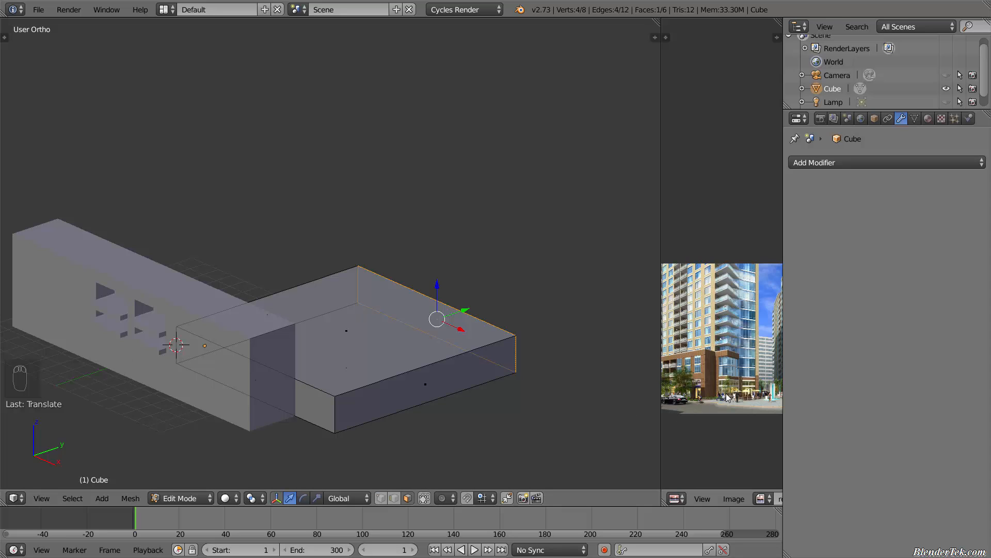
scroll(733, 397, up, 4)
key(shift)
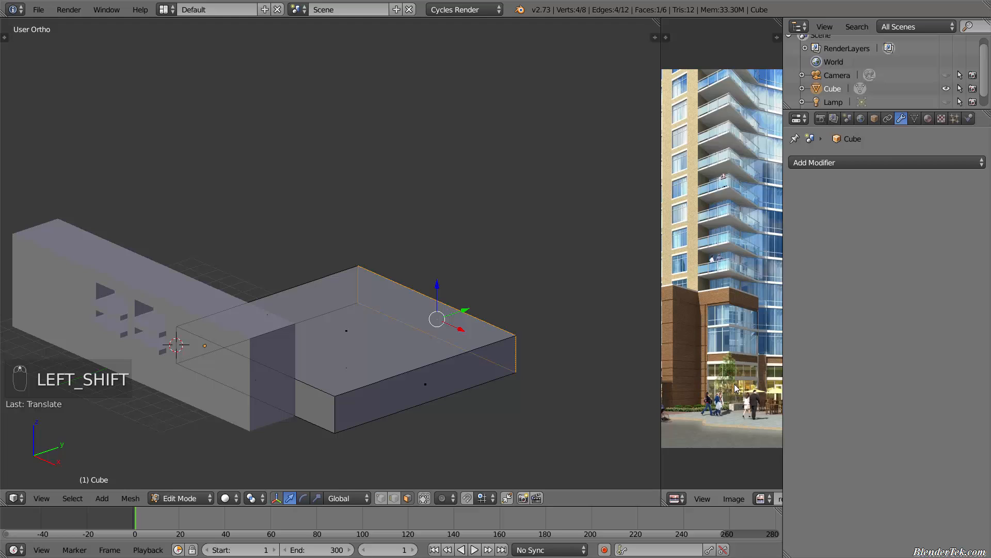
scroll(736, 390, down, 2)
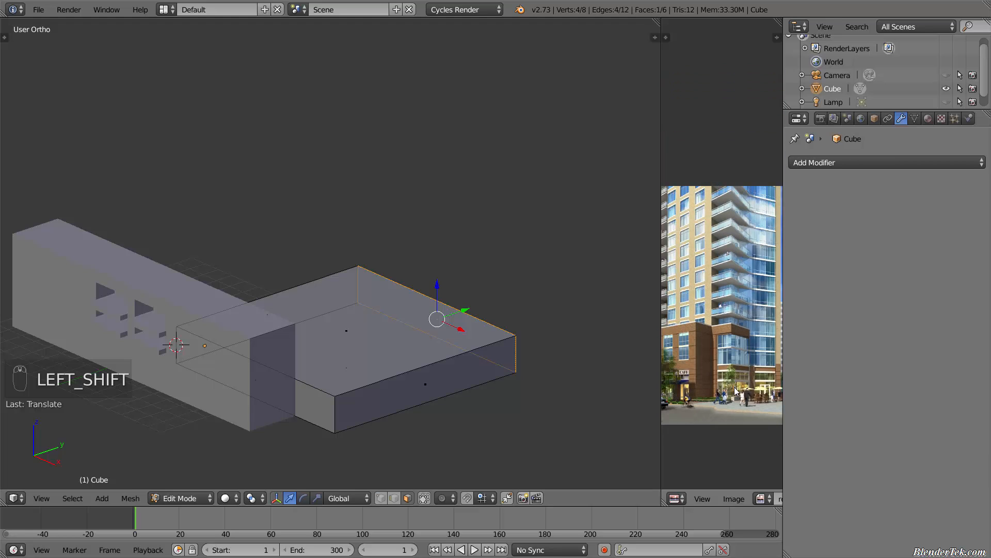
Raise the slab's top face 3 units along Z to match the Retail block's height, and return to Object Mode
right_click(331, 335)
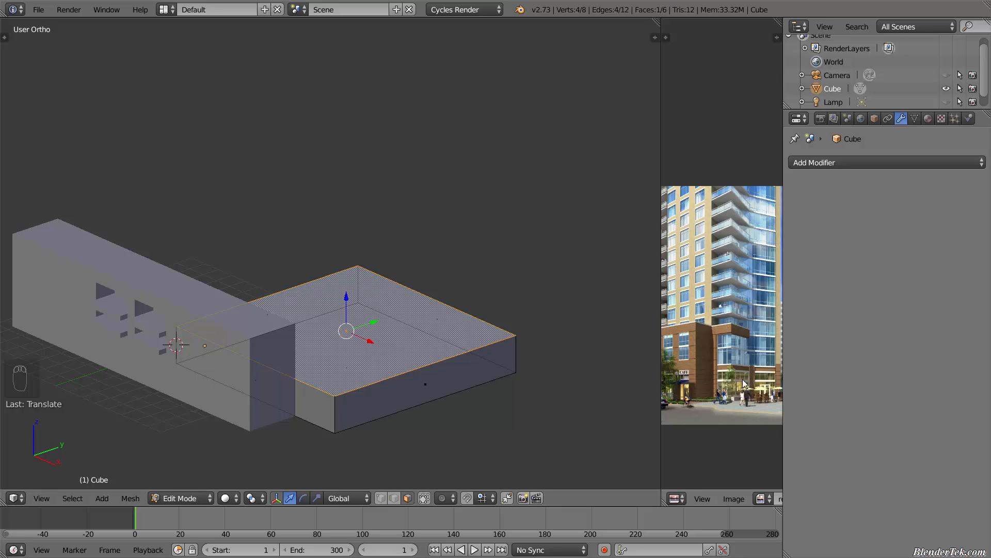
scroll(737, 391, down, 1)
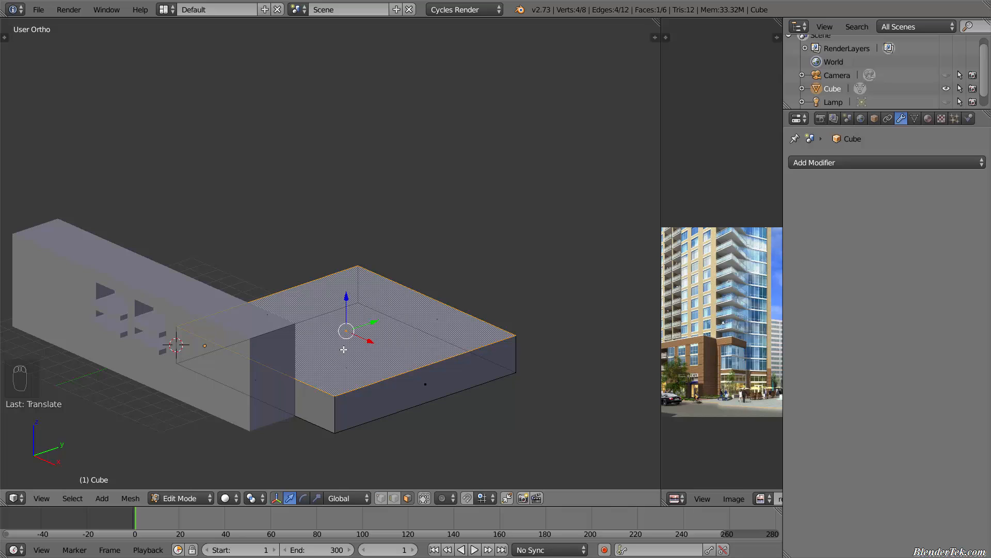
key(g)
key(z)
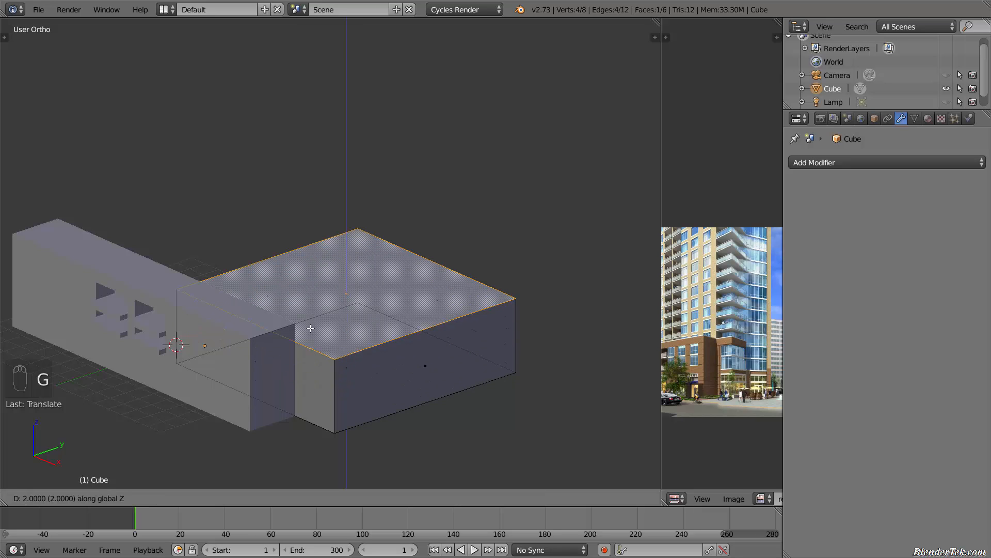
click(283, 320)
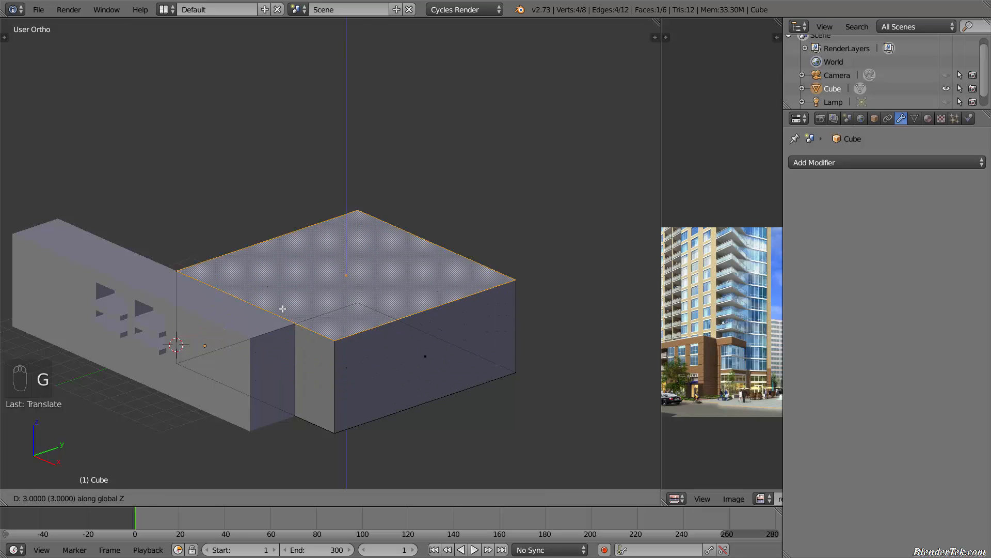
scroll(281, 308, up, 2)
middle_drag(281, 346, 304, 348)
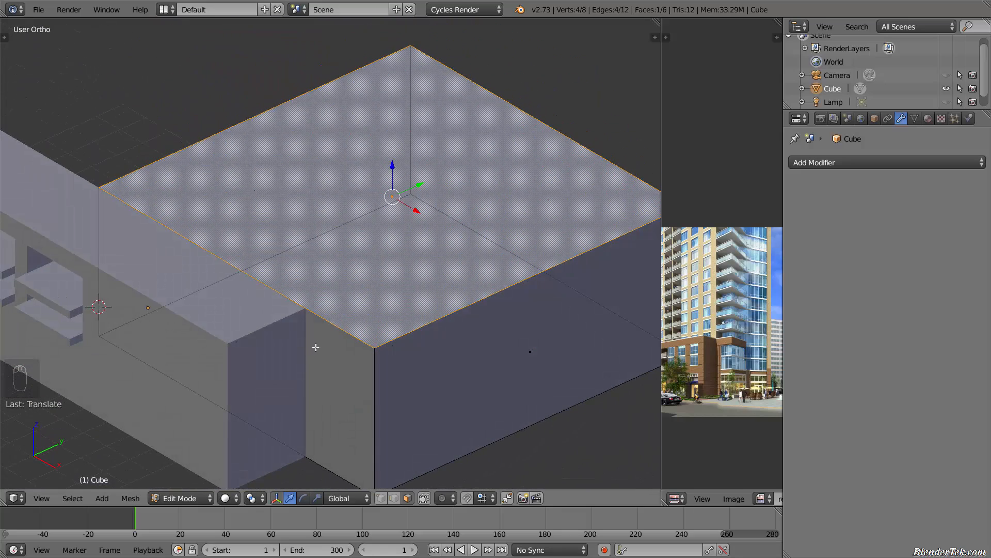
scroll(316, 348, down, 2)
key(Tab)
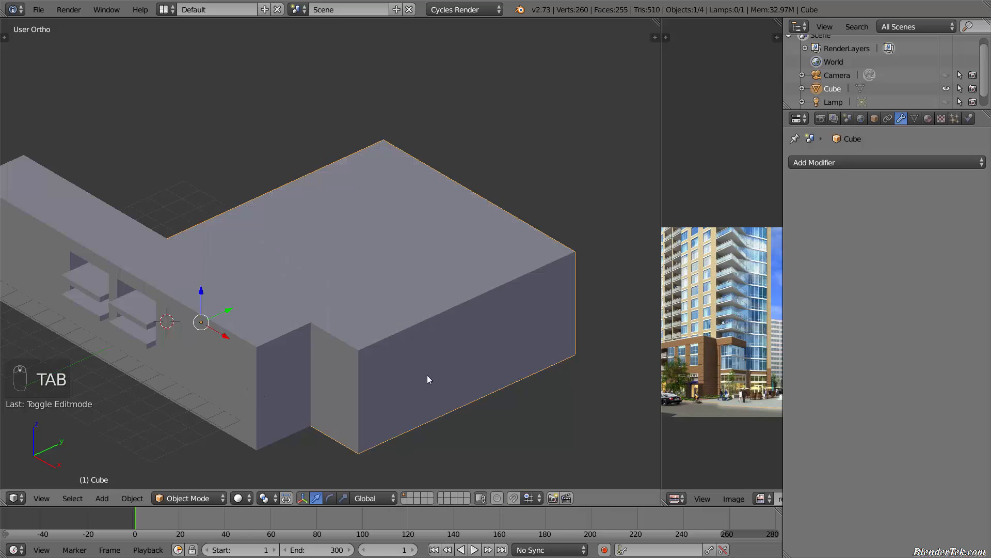
Duplicate the tower base block and move the copy up 5 units along Z so it sits directly on the original
key(shift+d)
right_click(433, 366)
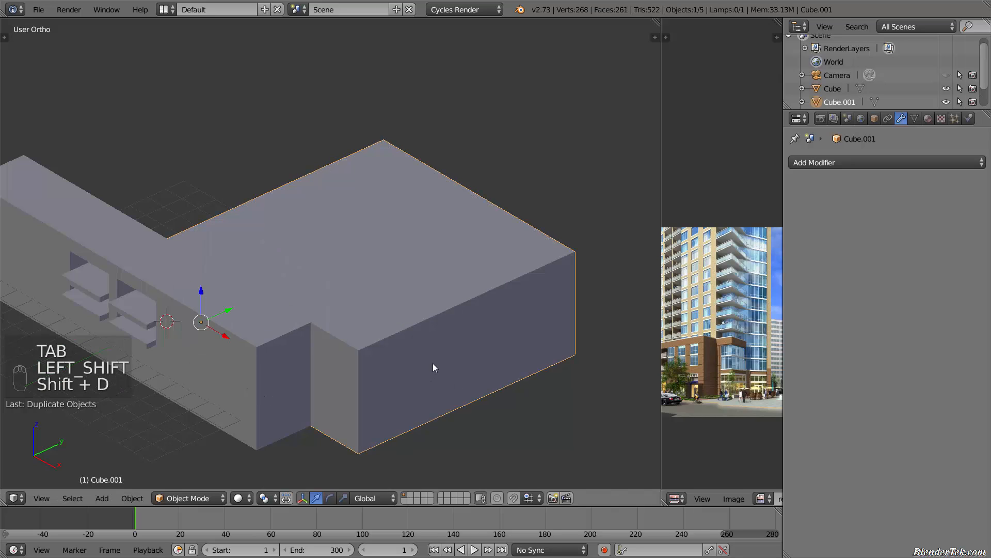
key(g)
key(z)
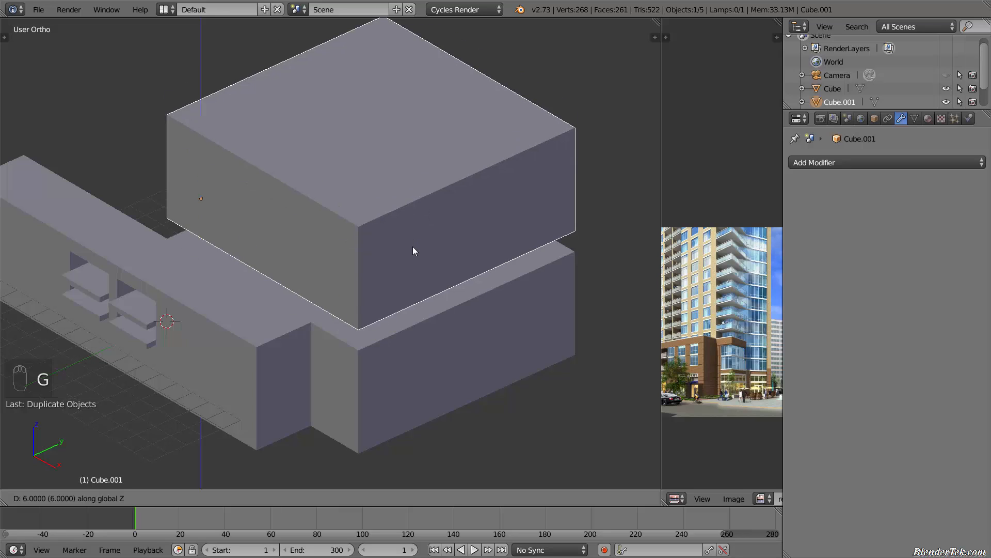
click(414, 253)
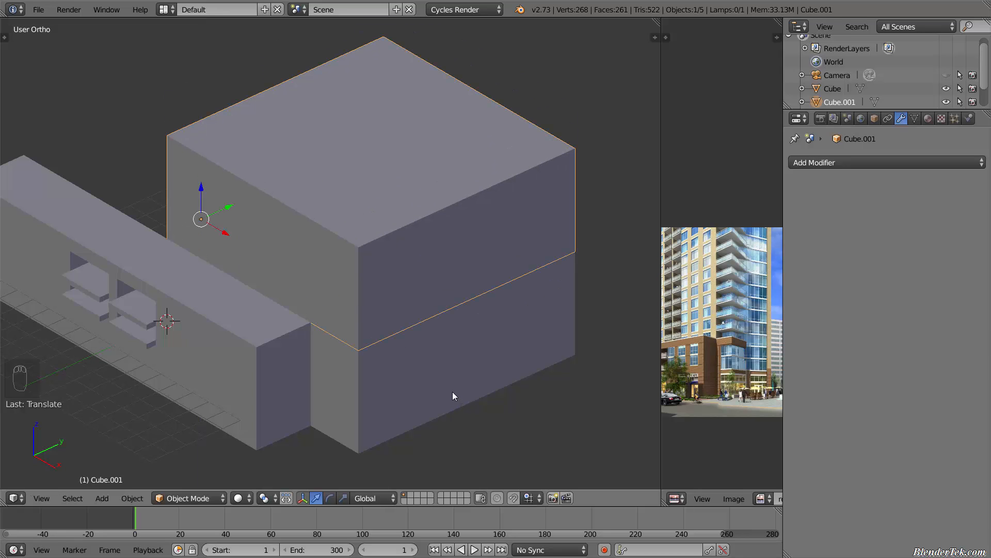
key(Tab)
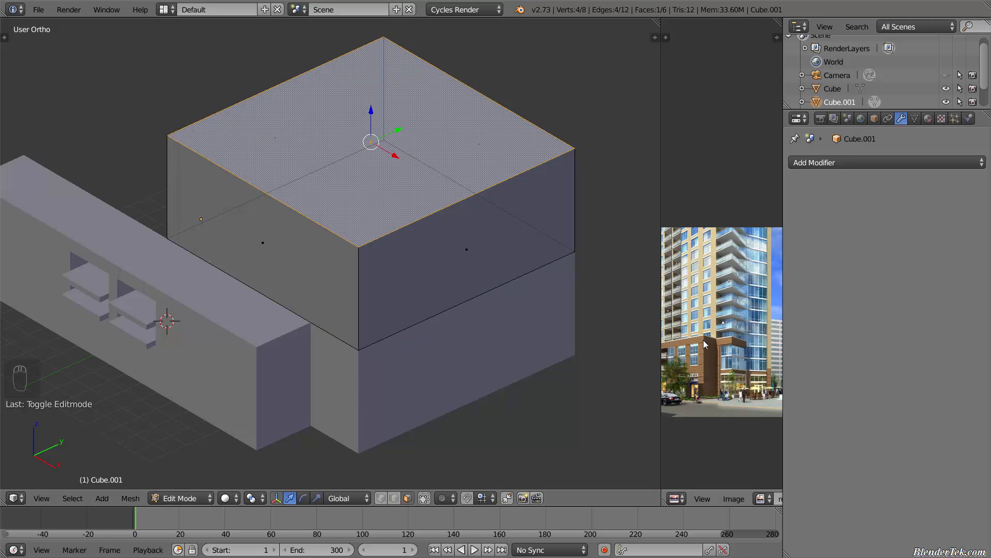
middle_drag(271, 343, 375, 328)
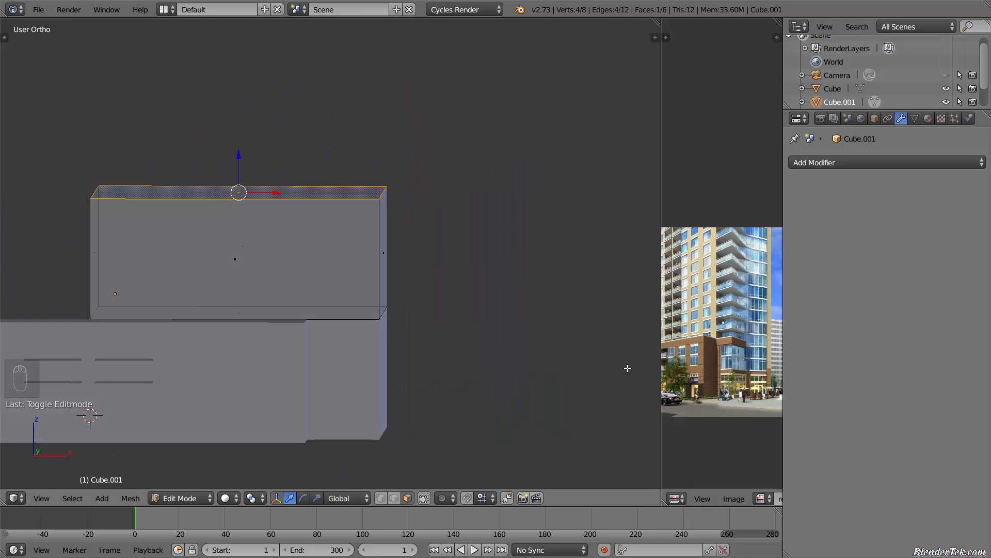
middle_drag(146, 352, 113, 343)
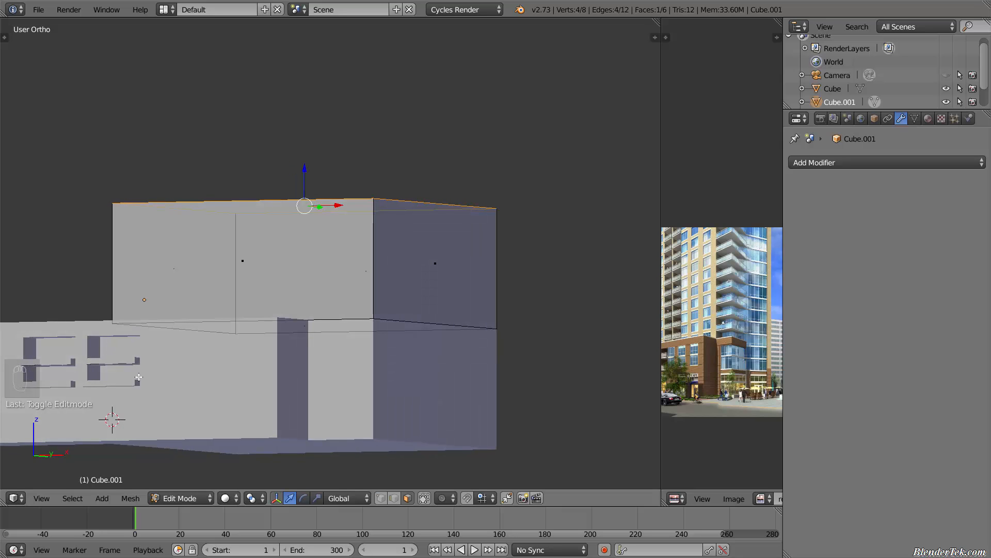
middle_drag(139, 360, 232, 351)
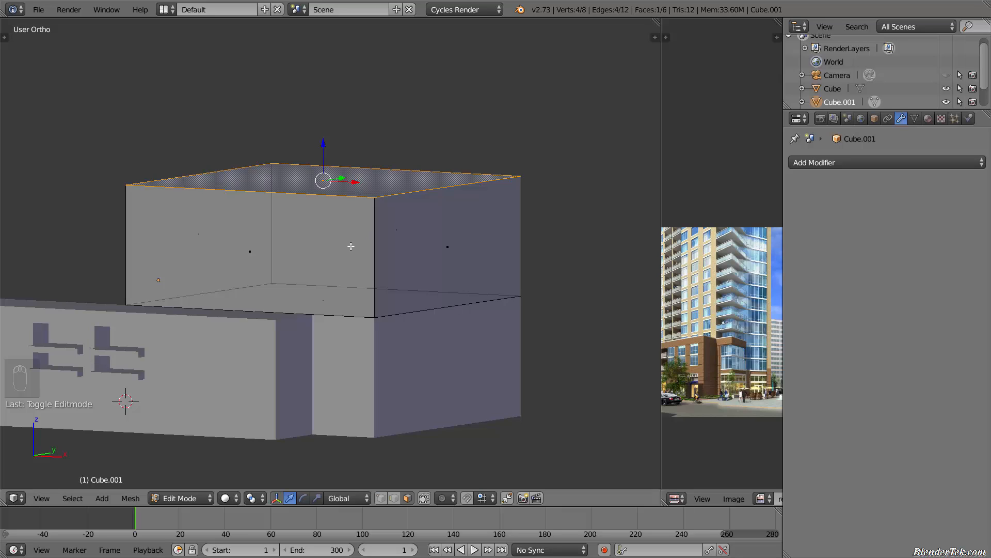
key(g)
key(z)
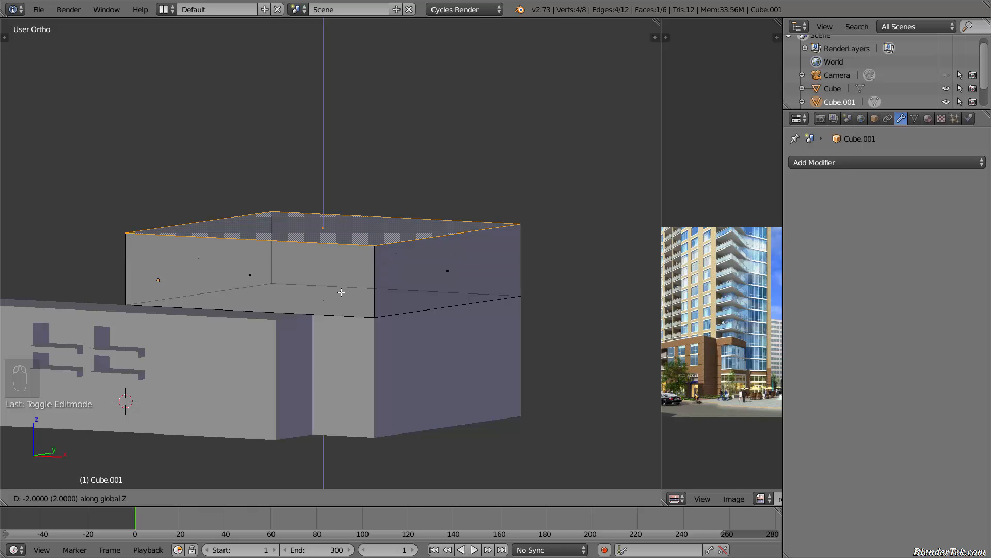
key(Escape)
Show the object properties and check the upper block's dimensions in Object Mode
key(n)
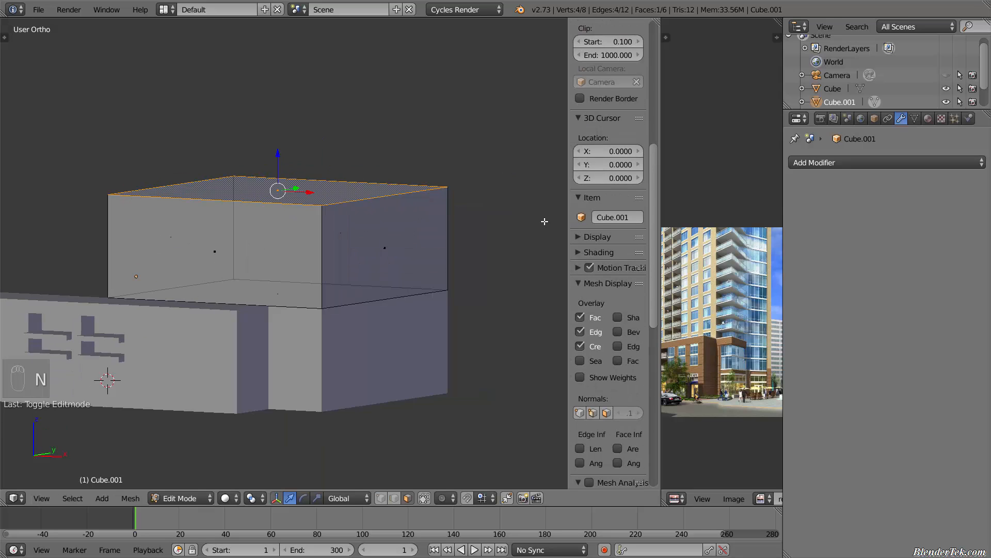
key(Tab)
scroll(610, 229, up, 5)
scroll(609, 230, up, 1)
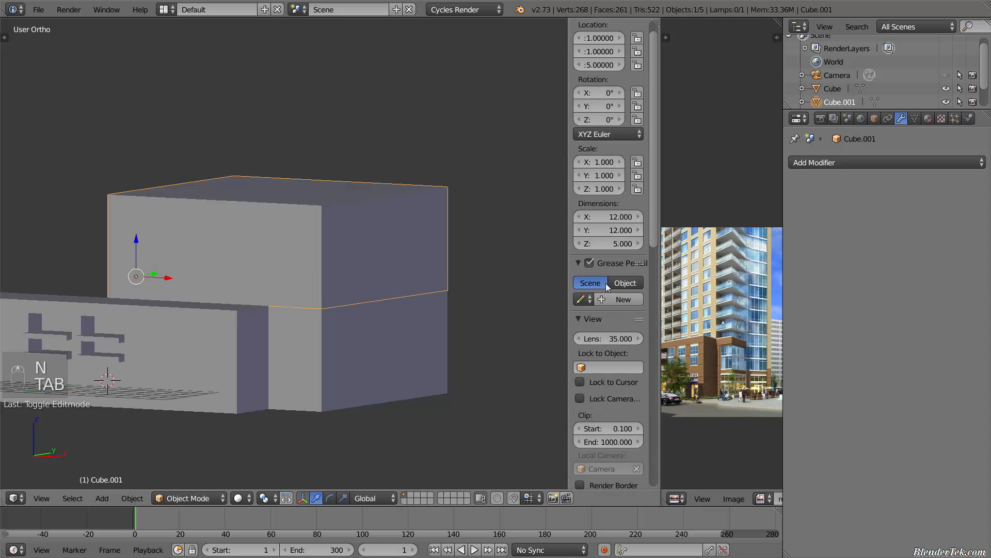
Lower the upper block's top face by 2.5 units along Z in Edit Mode and deselect everything
key(Tab)
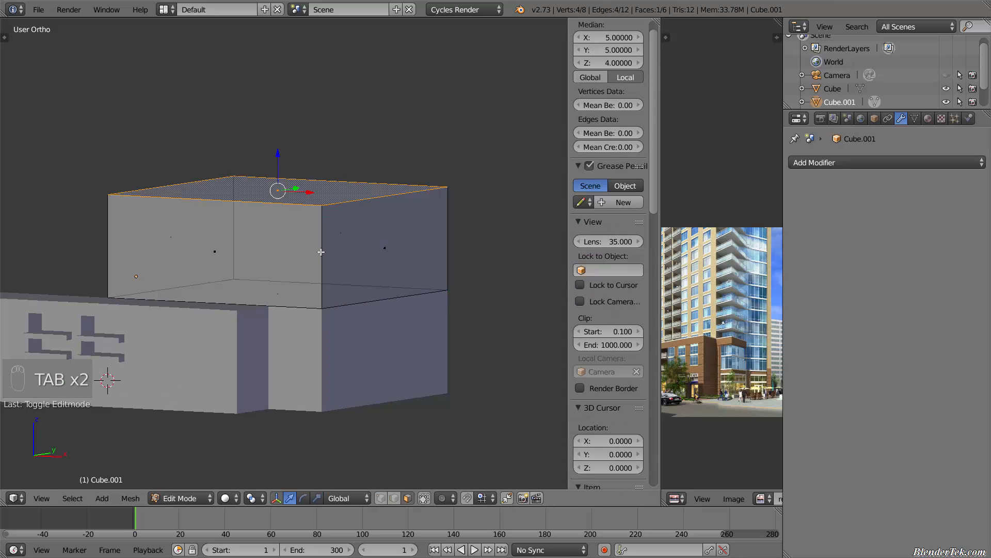
key(g)
key(z)
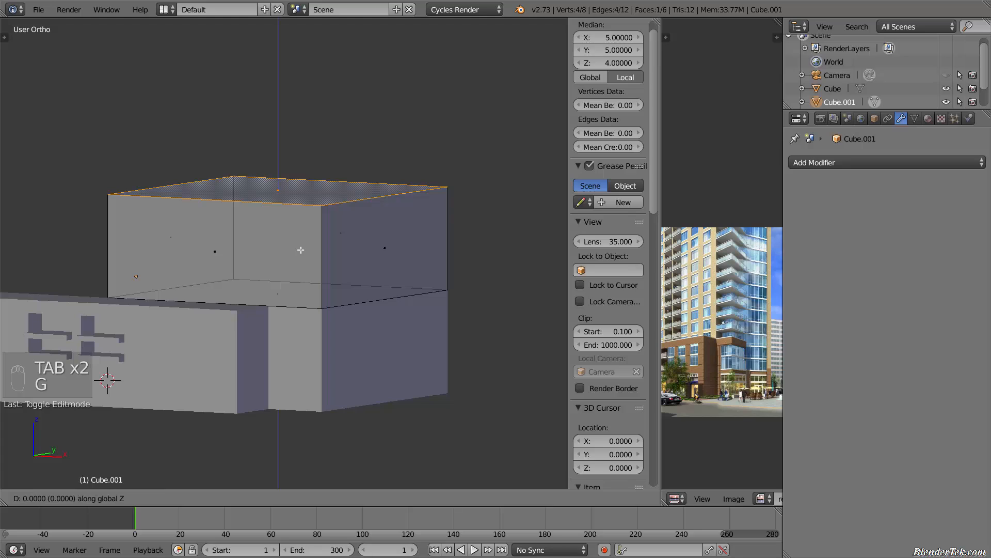
text(-2.5)
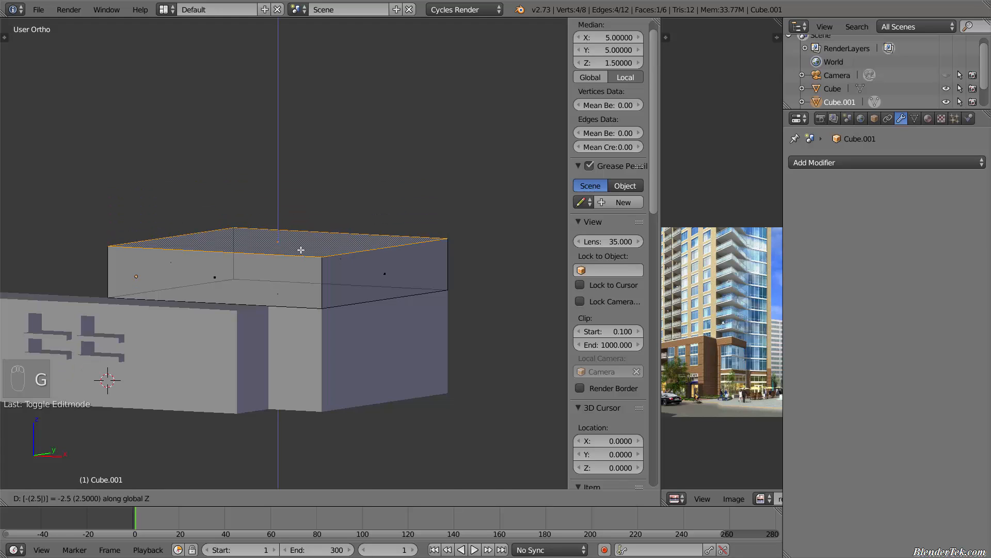
key(Return)
key(a)
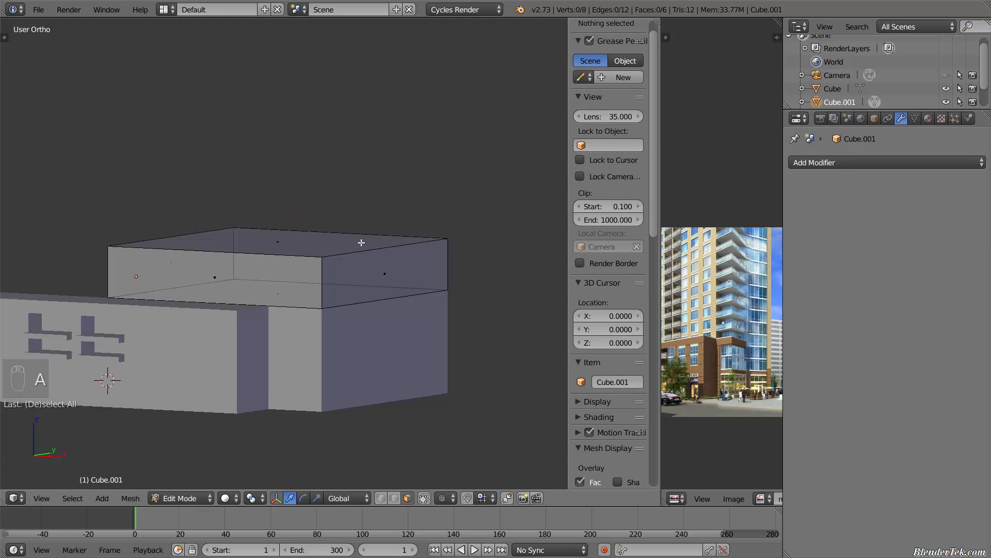
Add an Array modifier to the upper block with a relative offset of 0 in X and 1 in Z
middle_drag(361, 242, 358, 253)
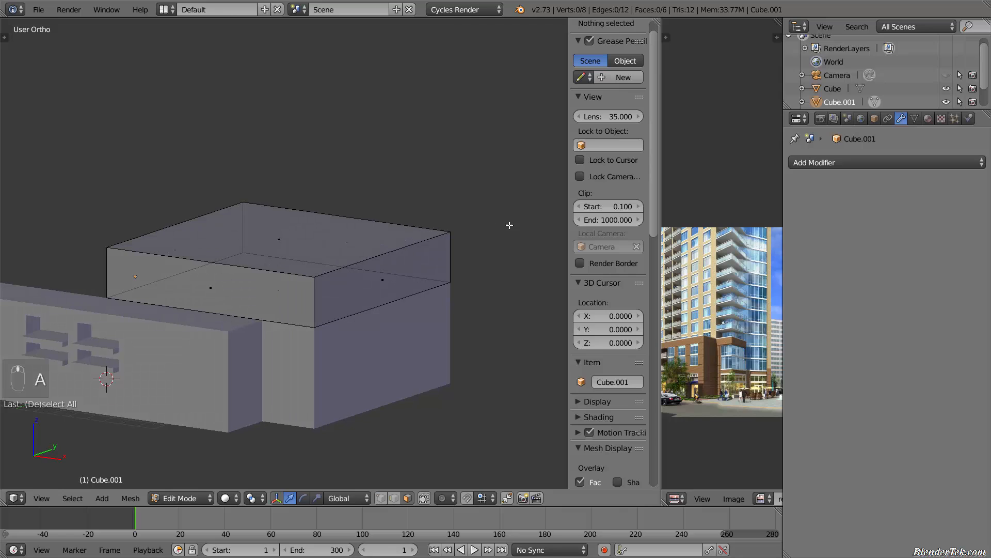
click(919, 165)
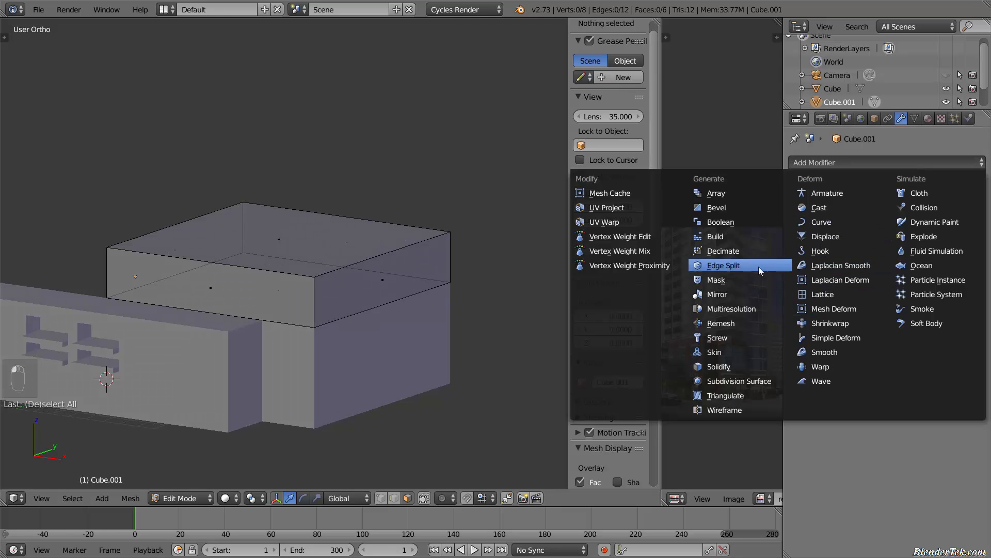
click(742, 192)
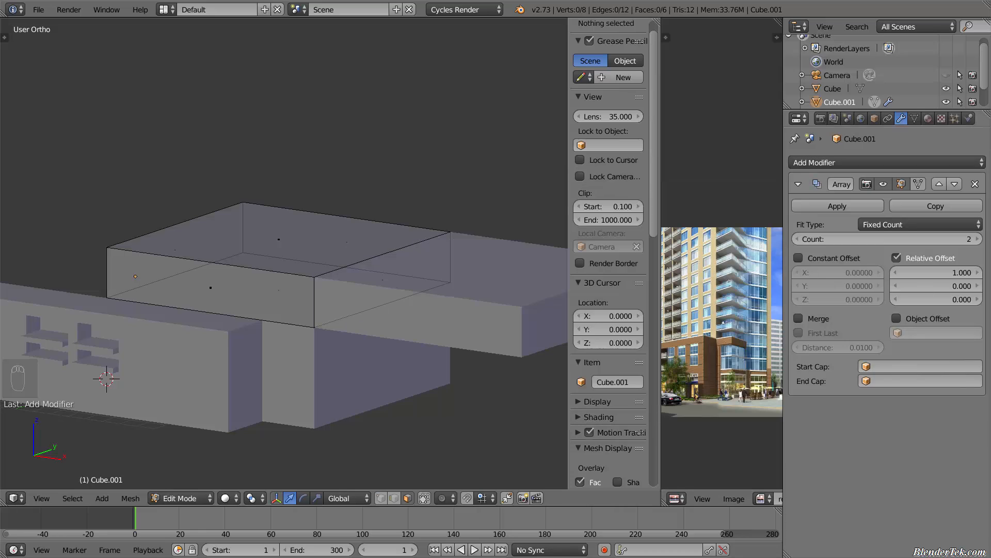
click(910, 278)
text(0)
key(Return)
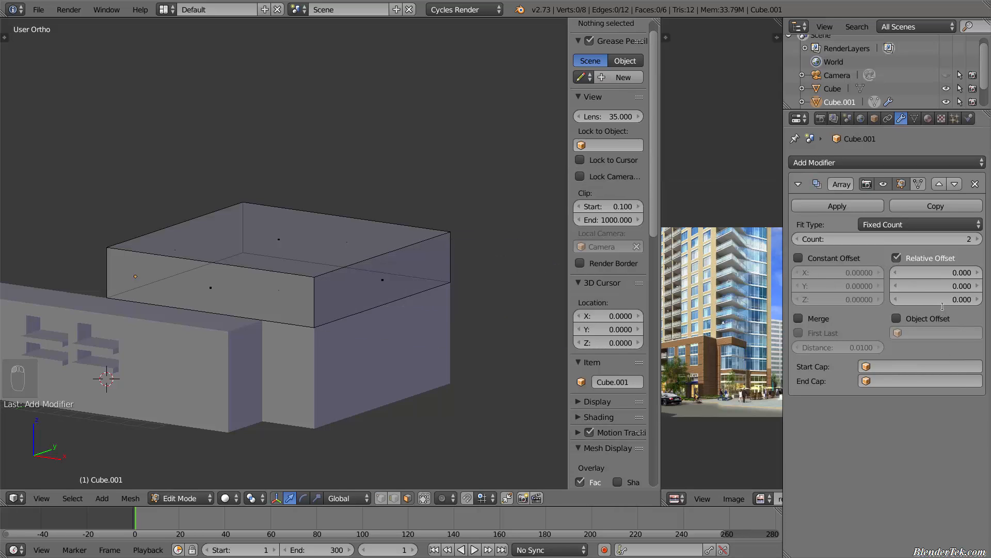
click(955, 302)
text(1)
key(Return)
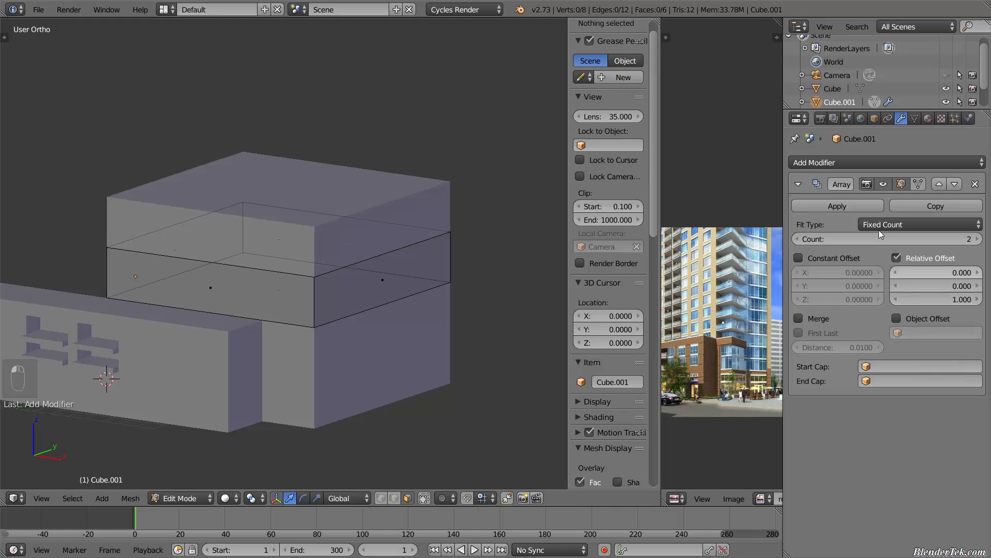
Try a Mirror modifier on the upper block across X and Y, and remove both the Mirror and Array modifiers
click(855, 163)
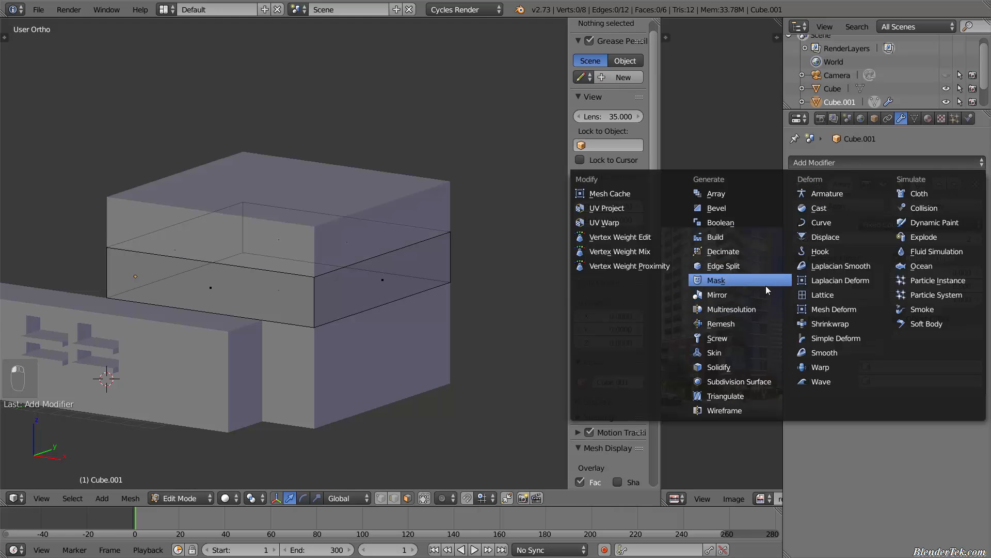
click(755, 294)
shift+middle_drag(349, 381, 454, 385)
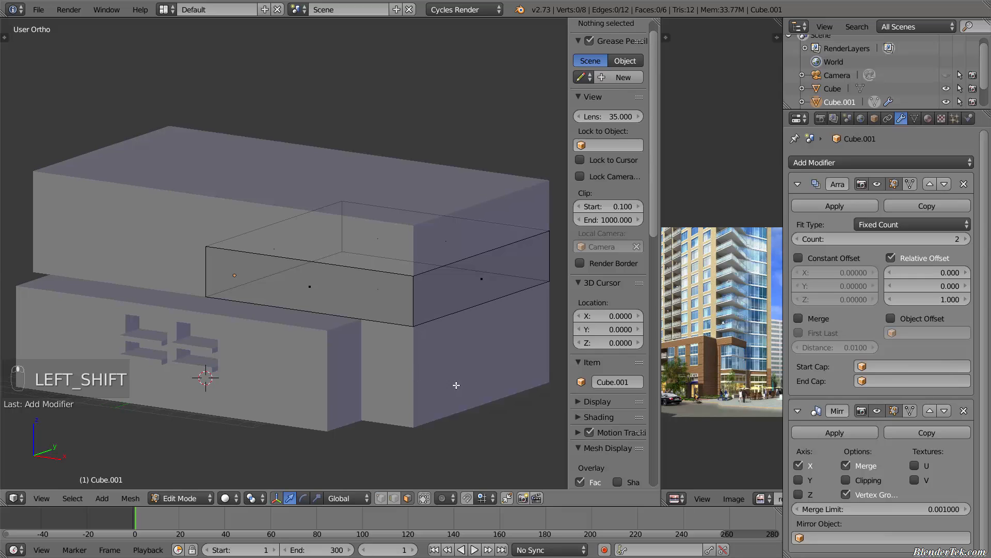
click(799, 480)
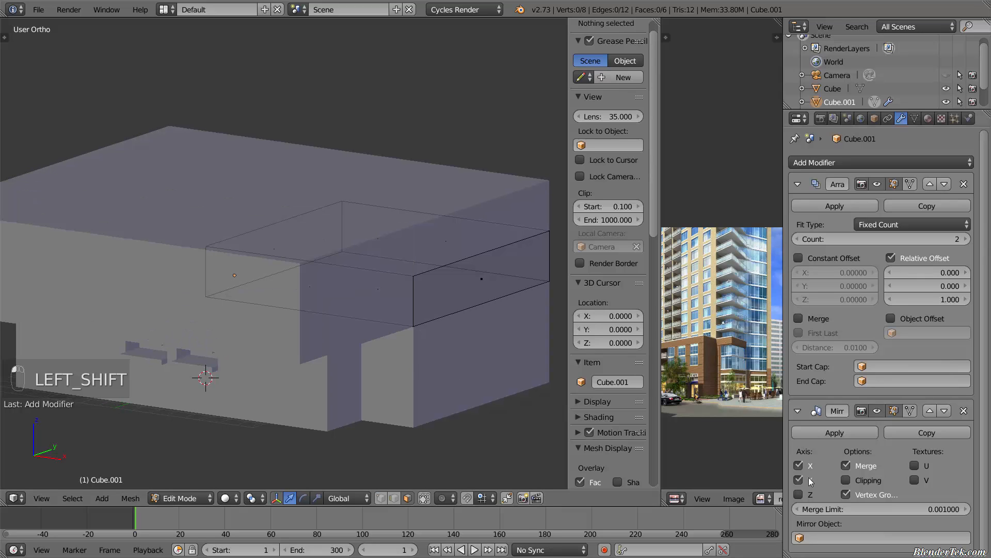
click(809, 481)
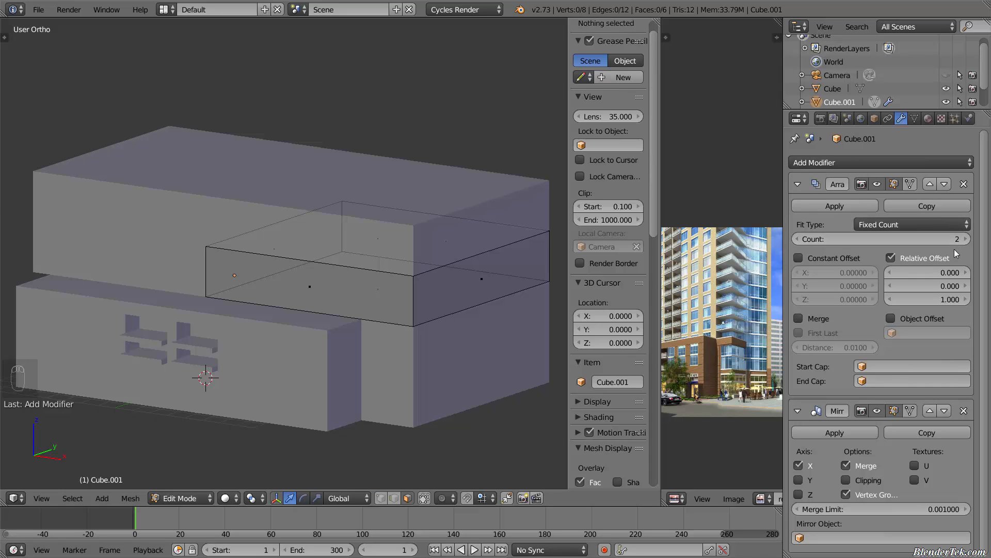
click(963, 184)
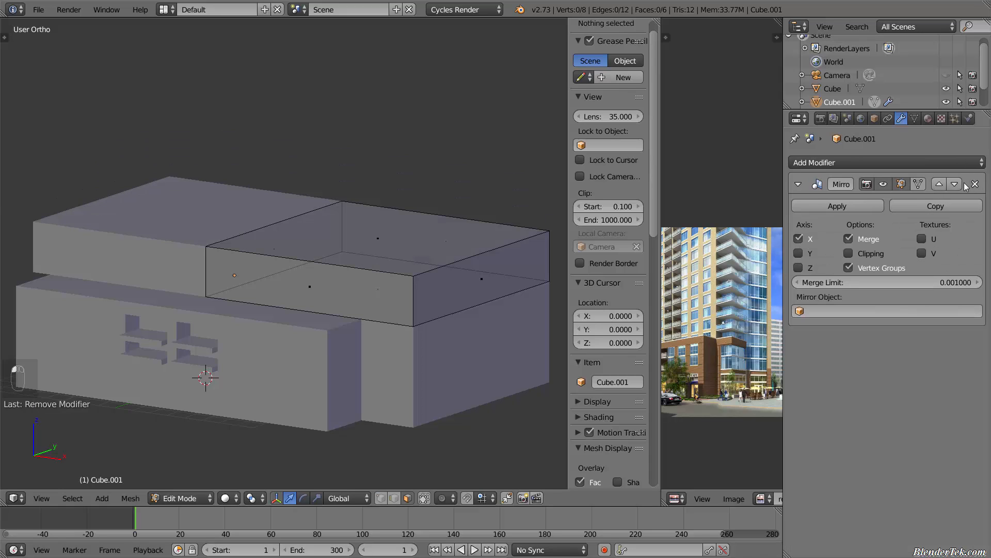
click(964, 184)
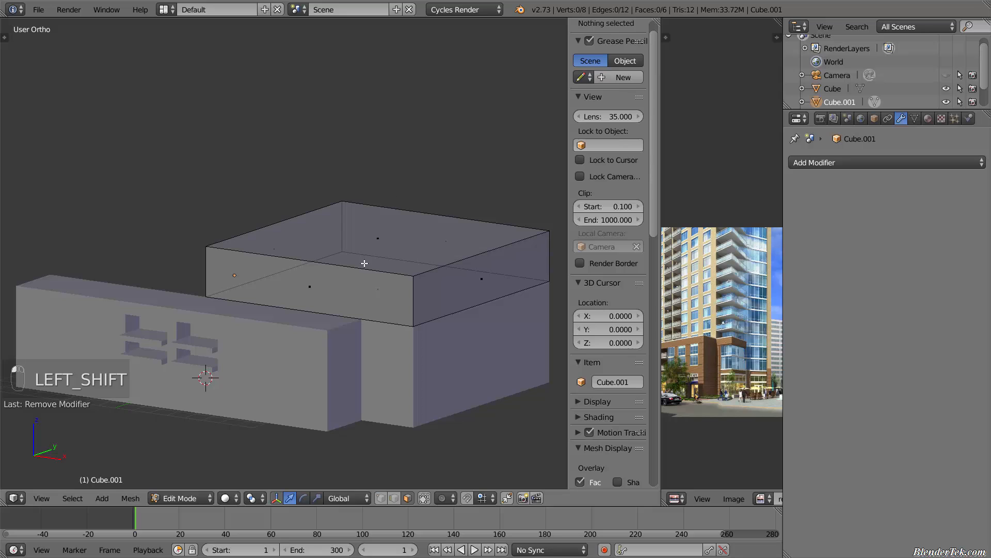
View the upper block from the front and in perspective, and compare it with the tower's brick base in the reference image
key(shift+KP_1)
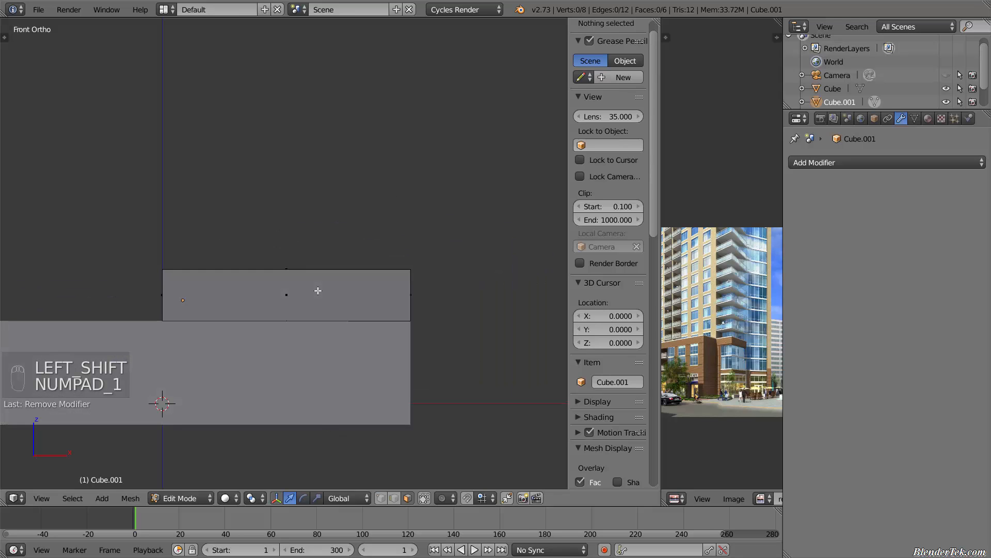
key(KP_1)
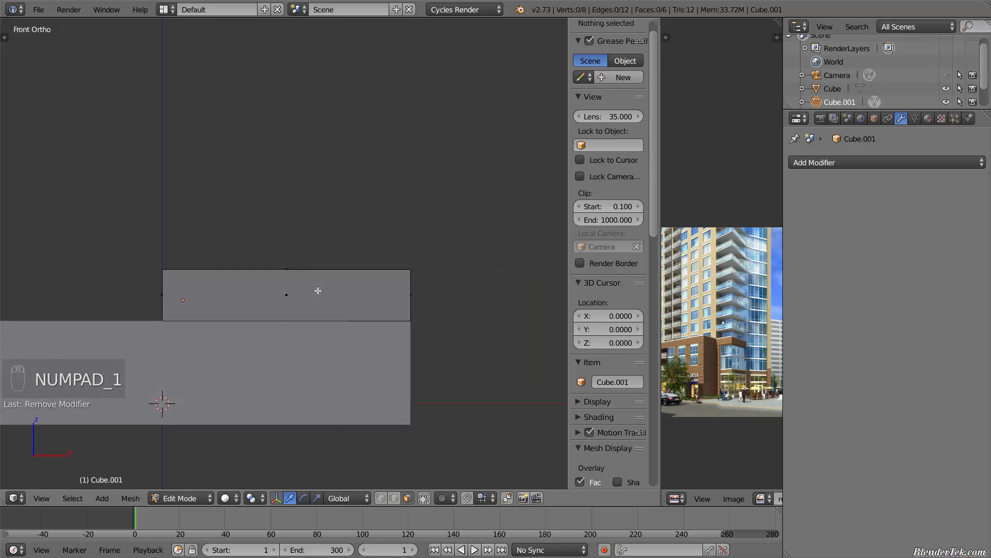
middle_drag(738, 337, 736, 373)
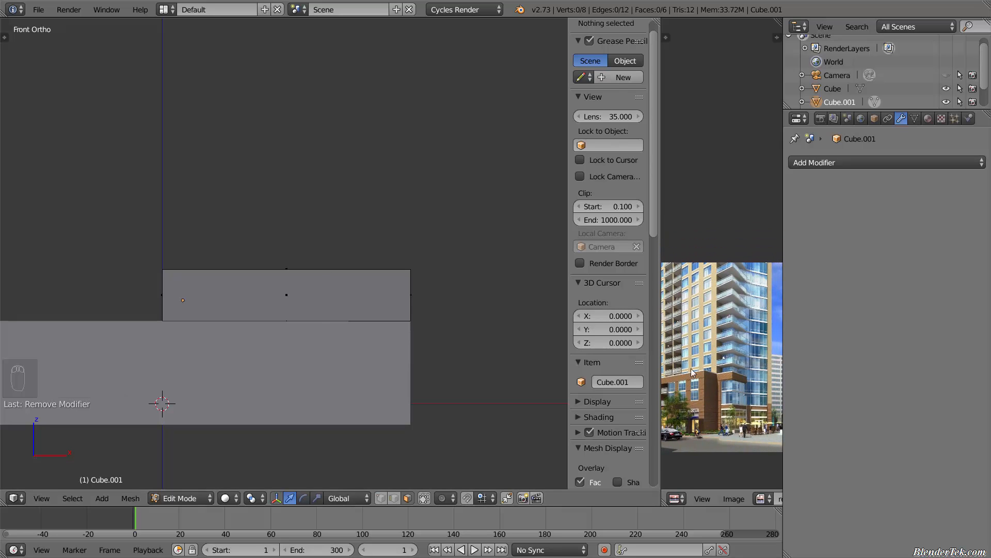
middle_drag(555, 358, 521, 384)
scroll(714, 374, up, 5)
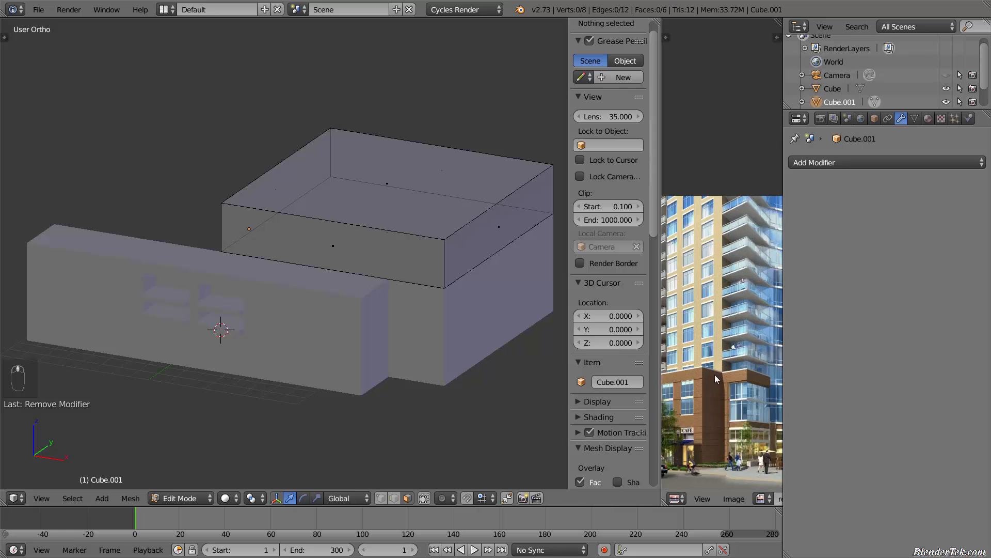
scroll(736, 374, up, 1)
shift+middle_drag(676, 372, 769, 334)
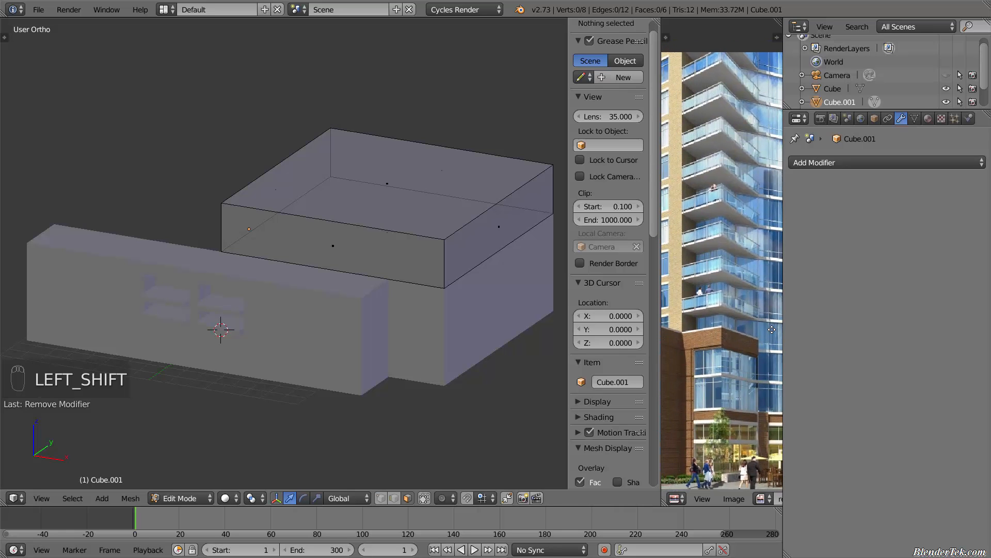
scroll(456, 236, up, 2)
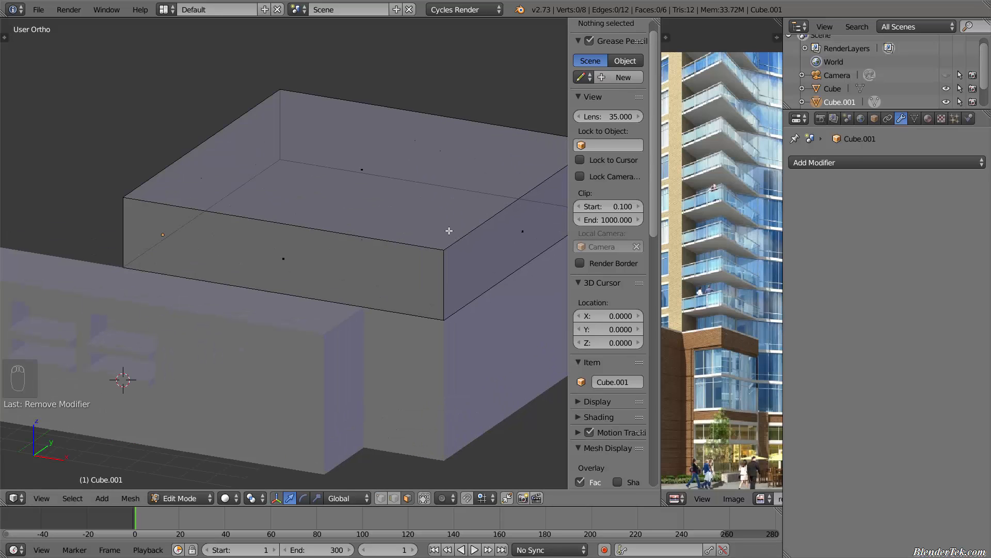
key(KP_7)
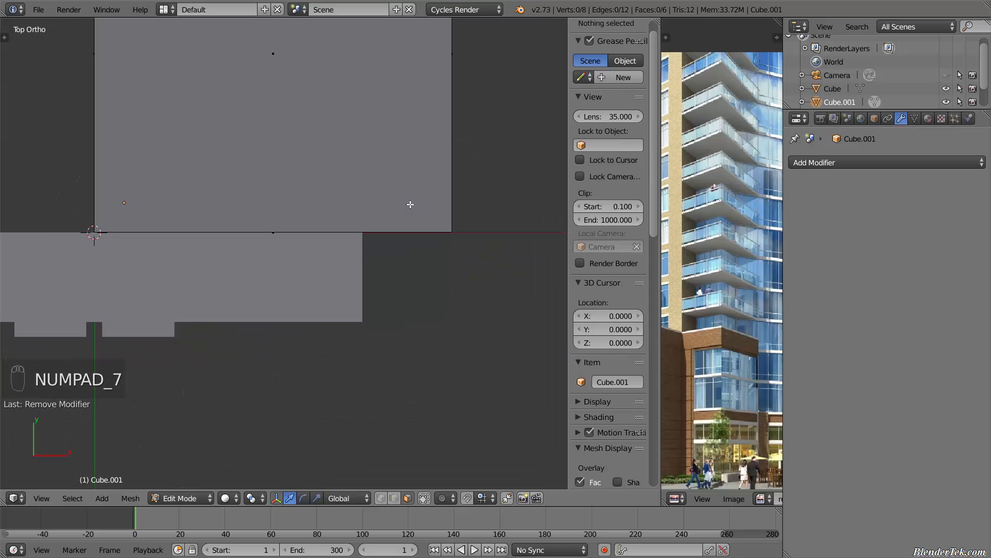
key(k)
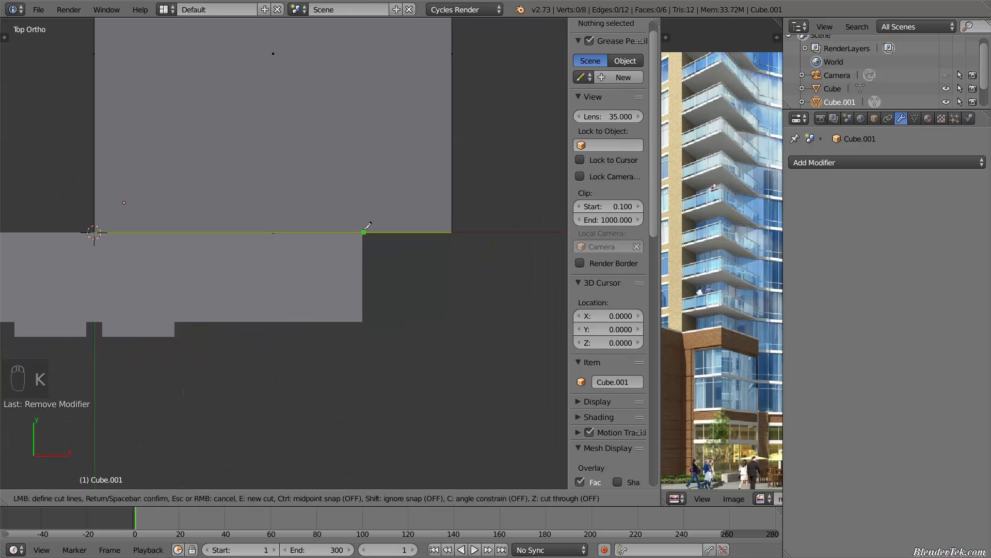
key(ctrl)
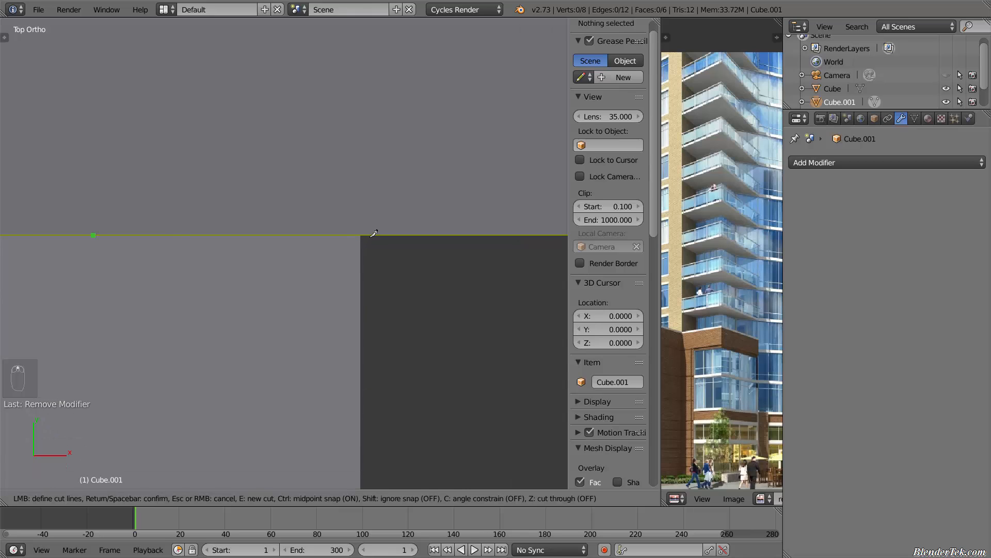
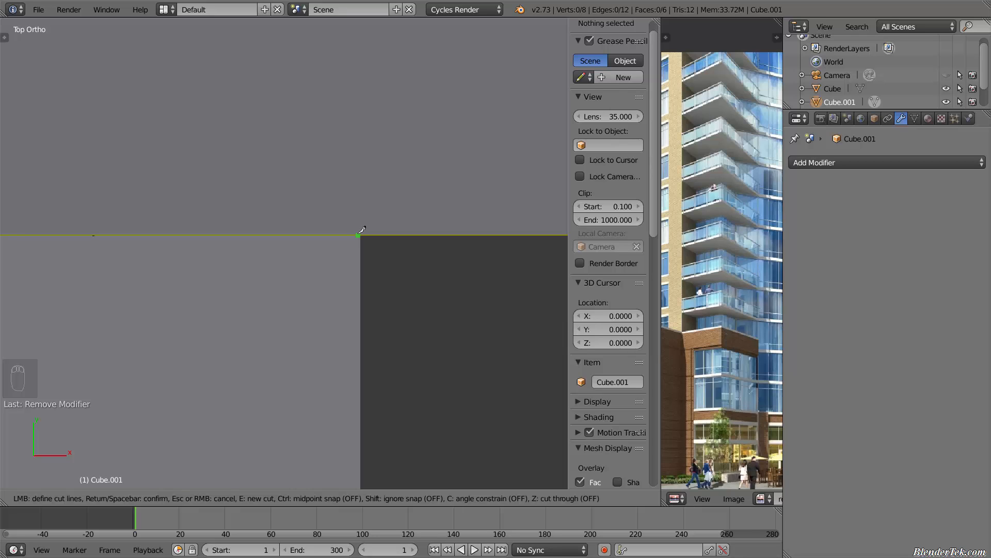
click(362, 230)
scroll(364, 222, down, 4)
shift+middle_drag(388, 177, 323, 270)
scroll(364, 301, up, 1)
scroll(364, 301, down, 4)
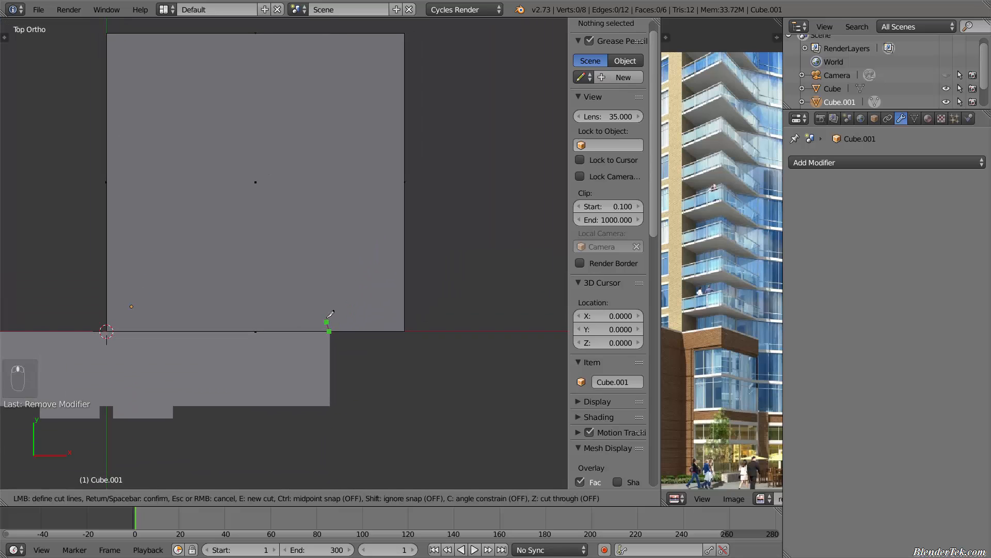
key(c)
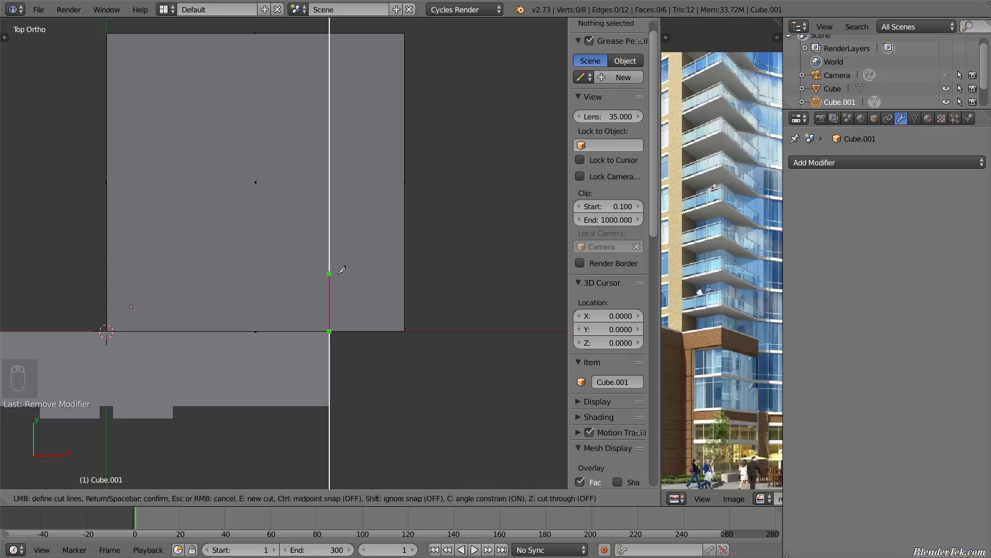
key(Escape)
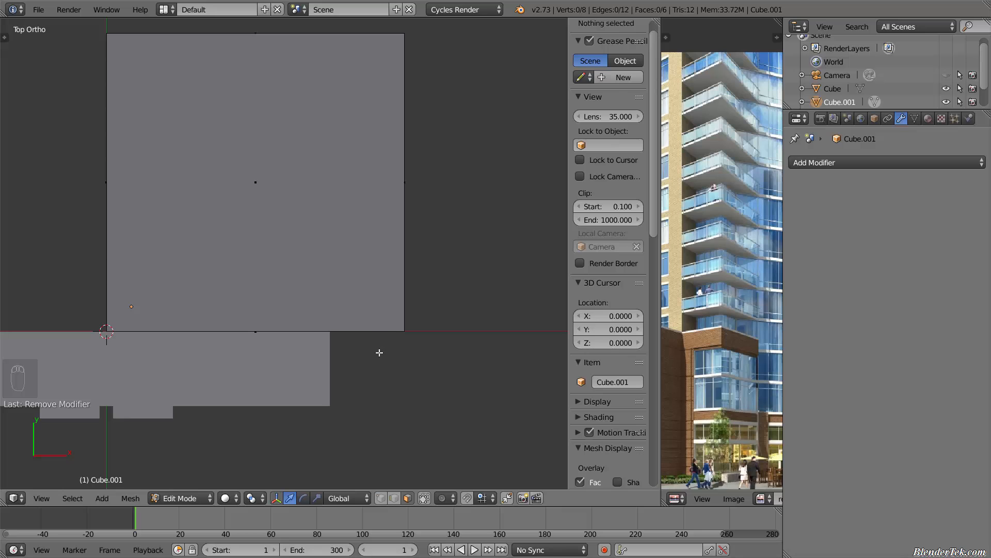
Add a loop cut running front to back through the upper block at local X 8, aligned with the retail block's end wall
middle_drag(380, 353, 373, 293)
key(ctrl+r)
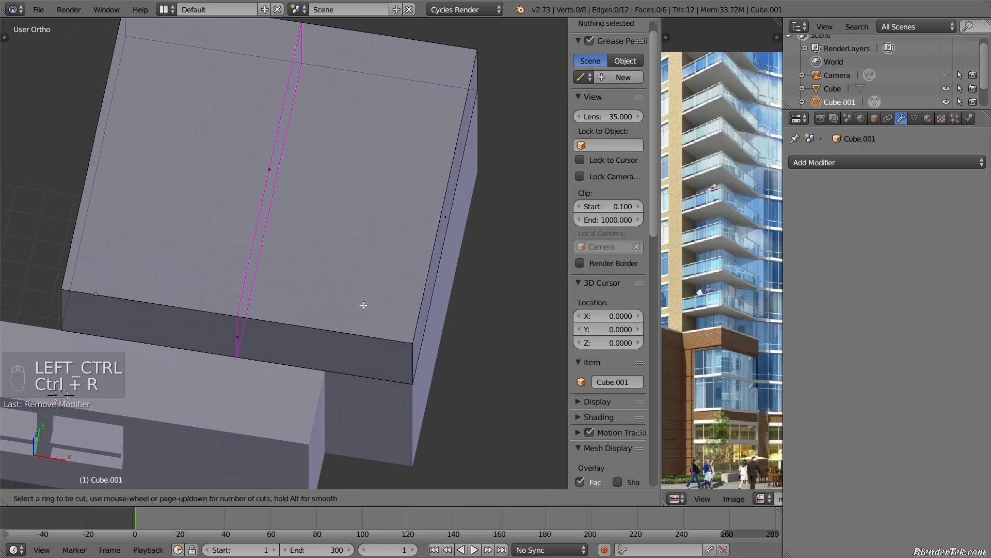
click(274, 338)
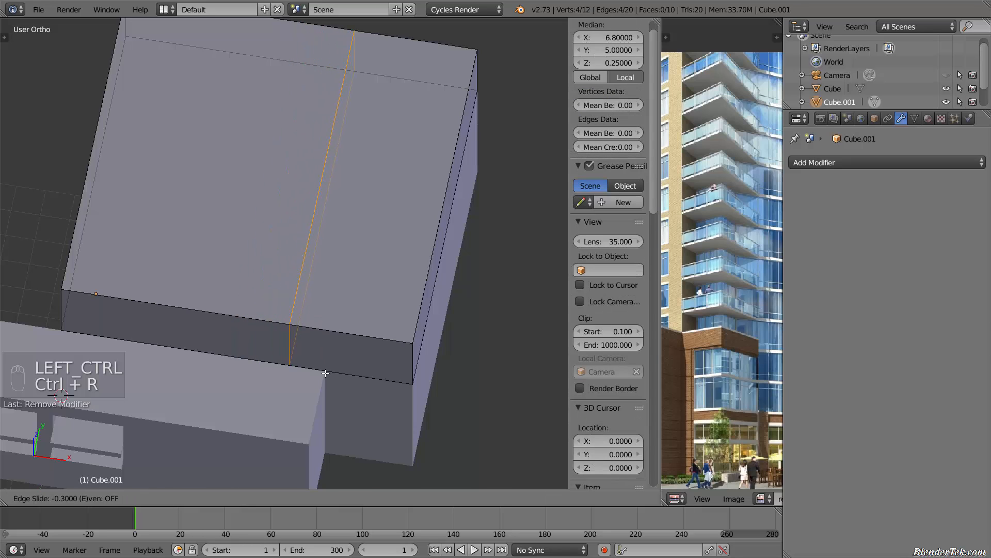
click(359, 372)
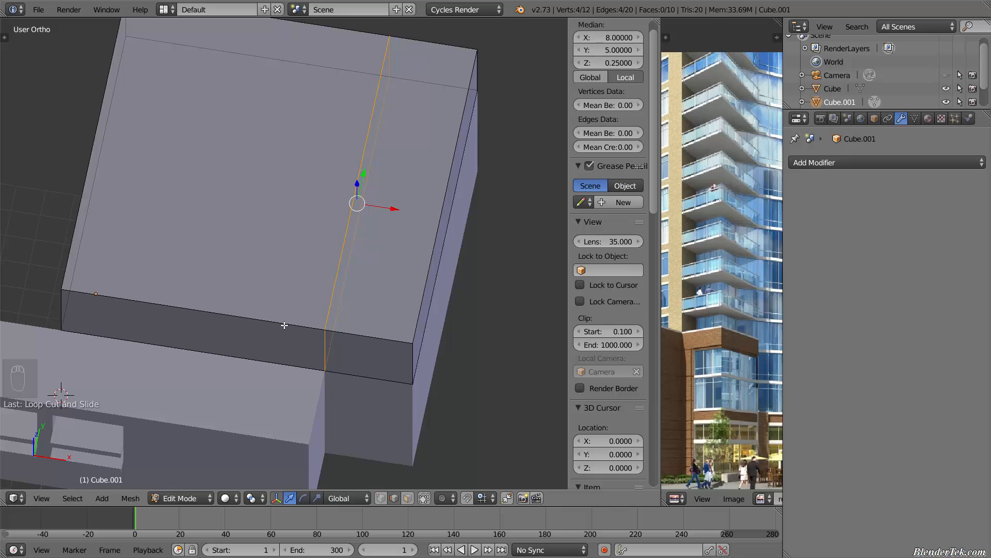
Add a second loop cut across the upper block, parallel to its front face, at local Y 2 with an edge slide of 0.5
key(ctrl+r)
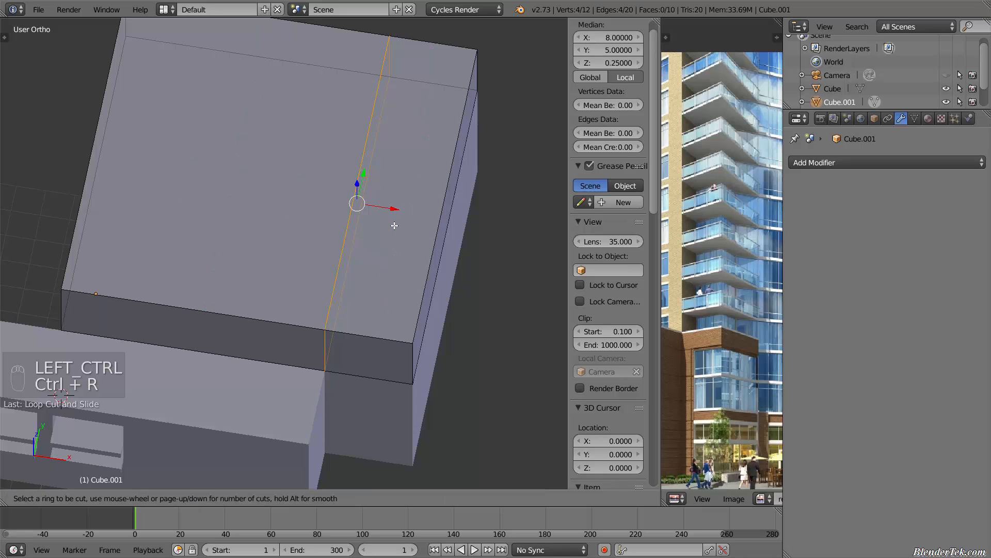
right_click(362, 244)
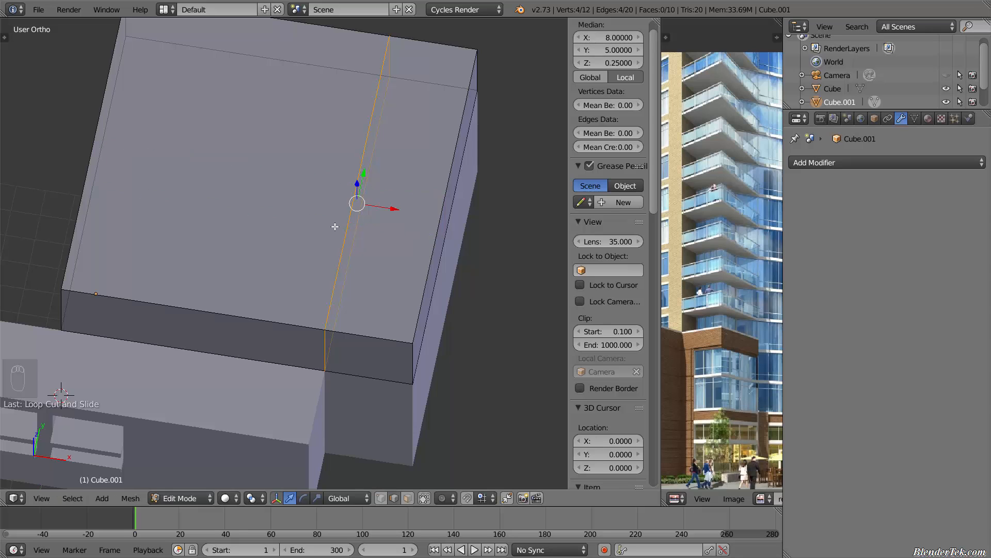
key(KP_7)
shift+middle_drag(332, 223, 402, 235)
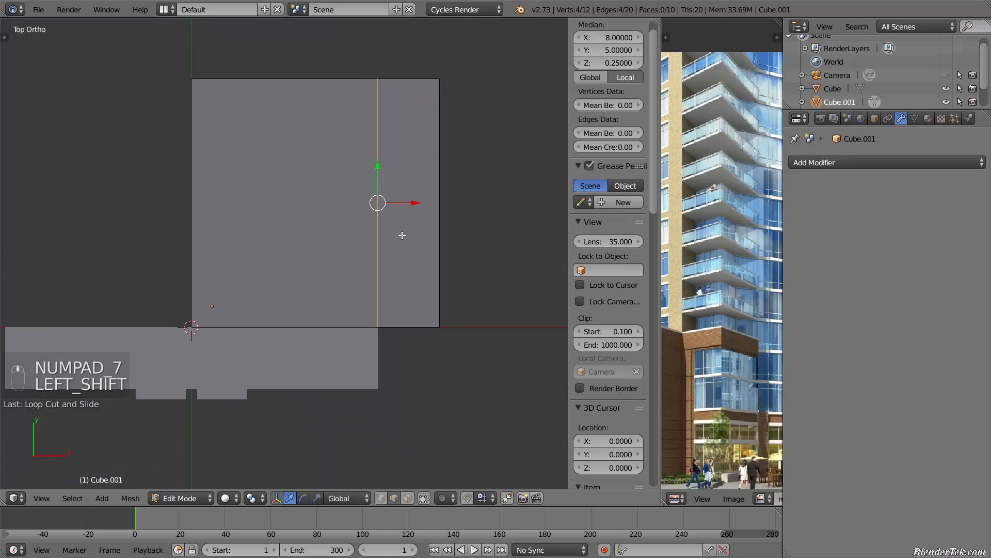
key(ctrl+r)
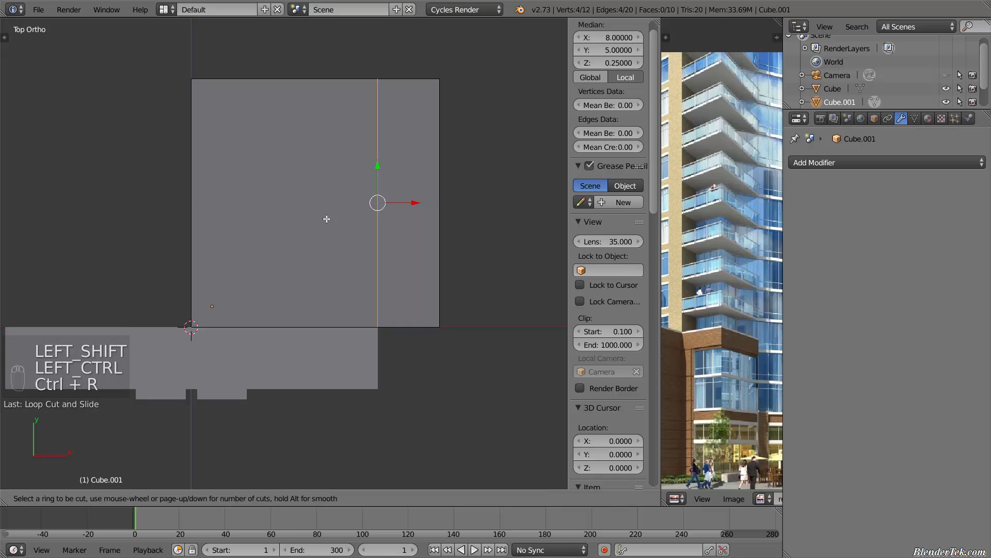
click(362, 200)
right_click(362, 200)
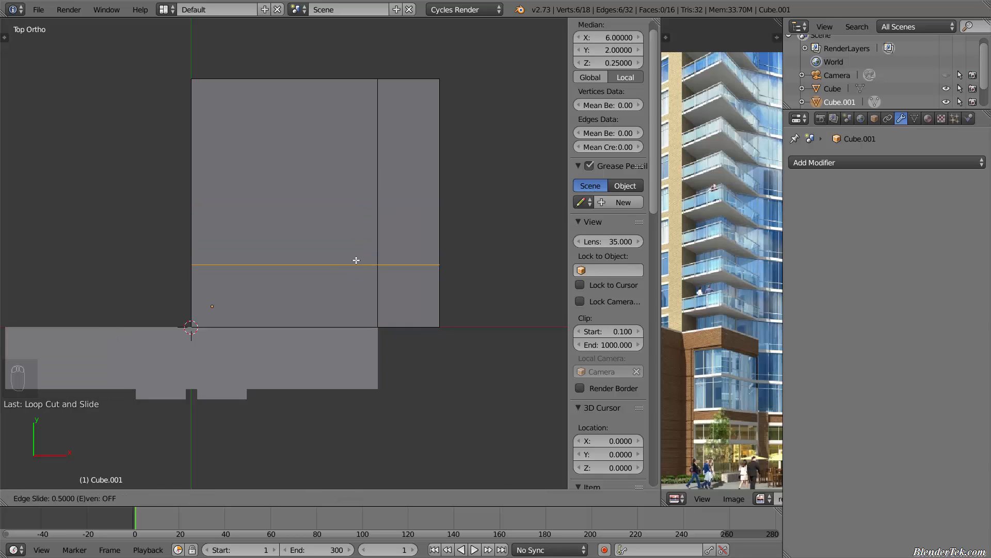
click(357, 260)
scroll(356, 261, up, 7)
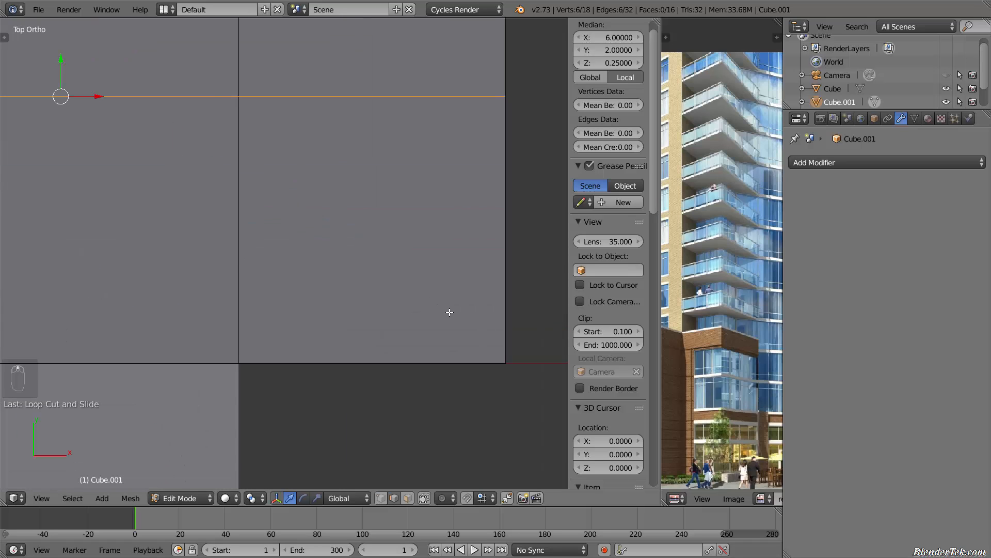
Delete only the front, side and top faces of the upper block's small corner section beside the retail block
middle_drag(450, 313, 367, 316)
scroll(416, 261, down, 7)
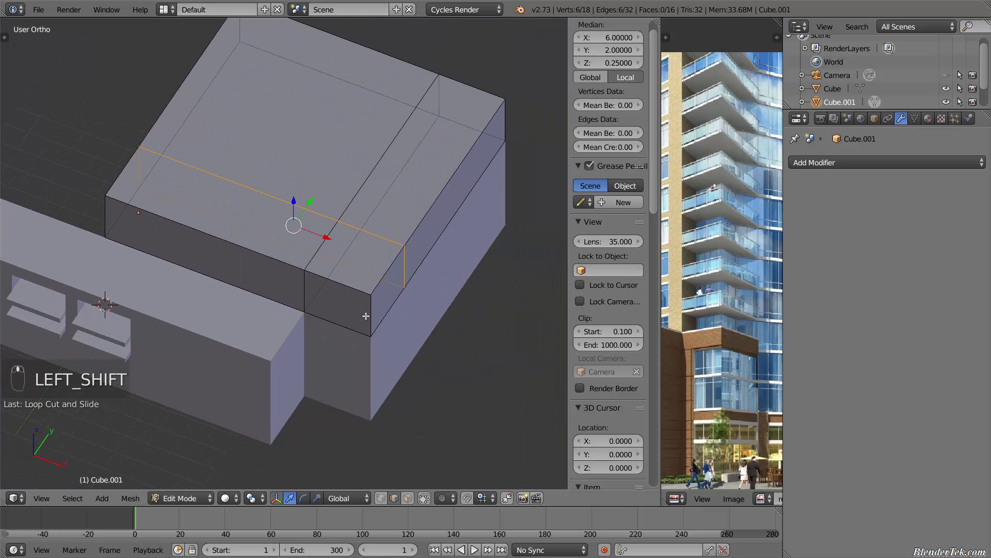
scroll(374, 332, up, 1)
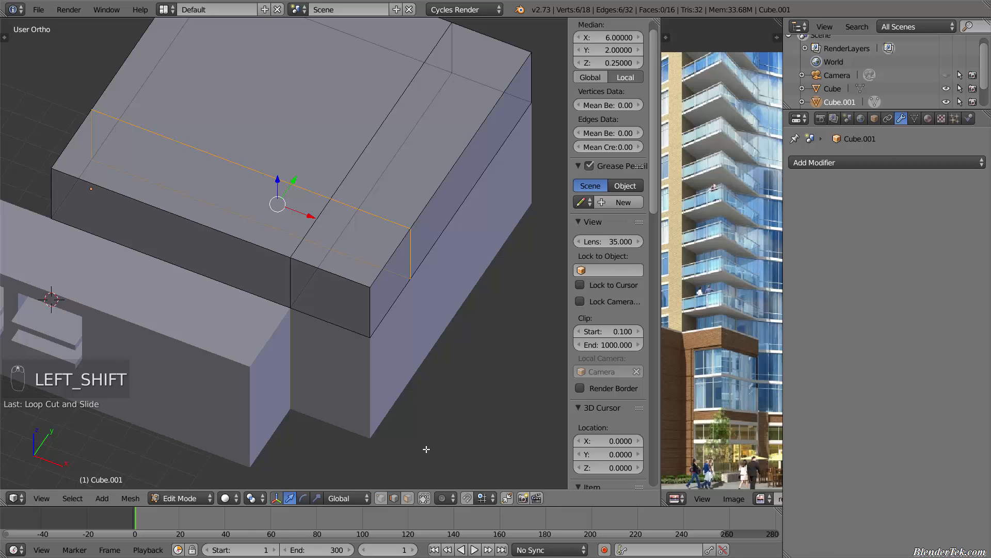
click(408, 498)
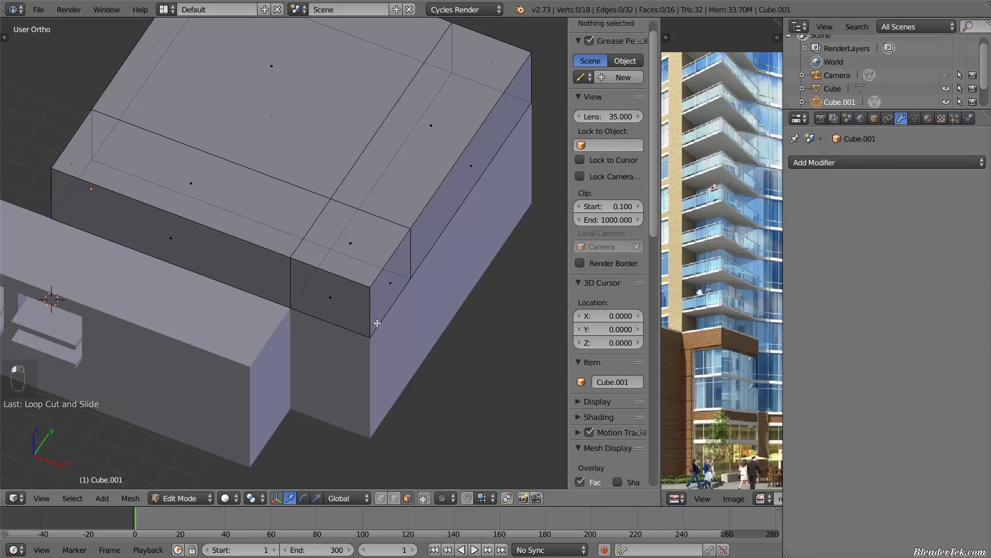
right_click(351, 272)
right_click(319, 292)
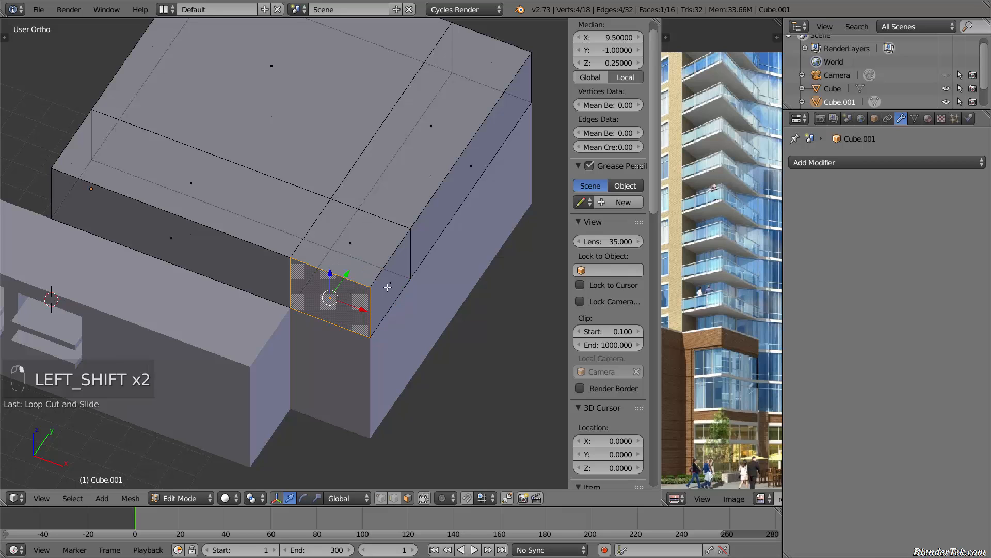
shift+right_click(388, 288)
shift+right_click(349, 250)
key(x)
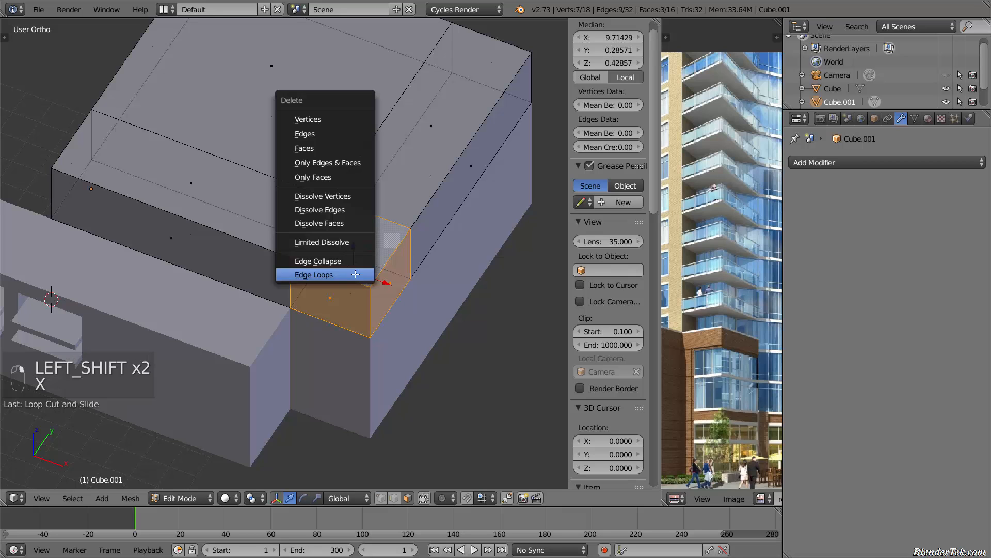
click(345, 178)
Delete the two top outer edges and the vertical outer edge left over at the cut-out corner
middle_drag(378, 285, 358, 281)
scroll(377, 248, up, 3)
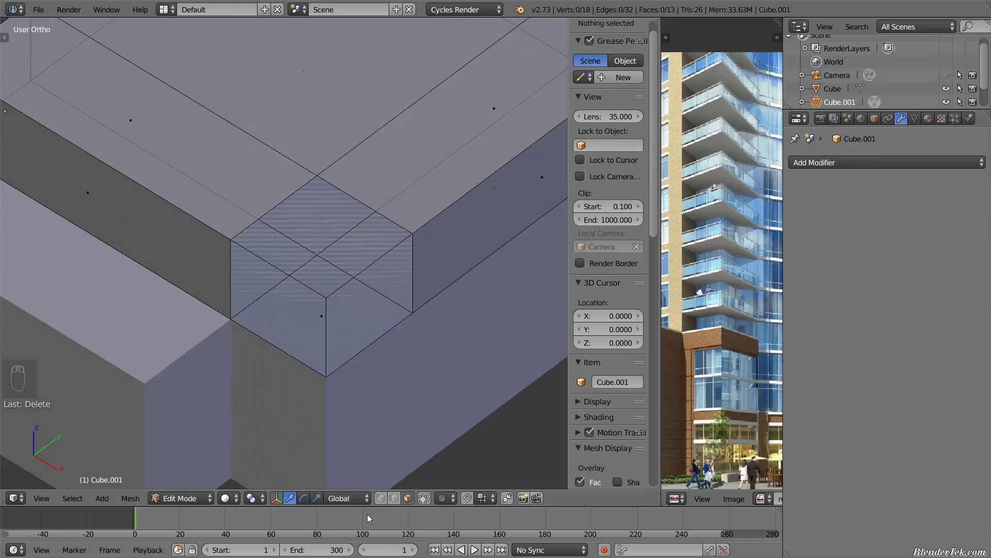
right_click(318, 296)
shift+right_click(338, 290)
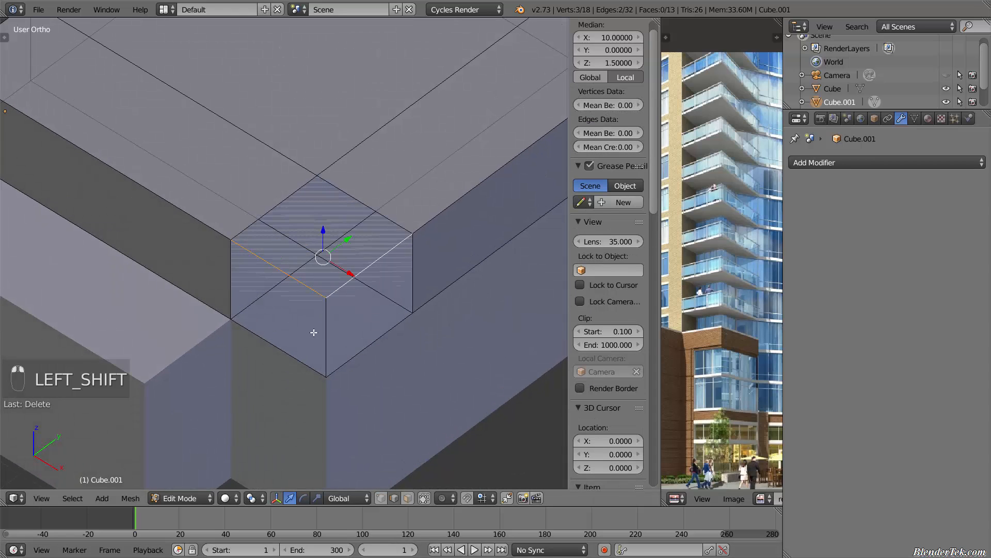
shift+right_click(314, 333)
key(x)
click(330, 253)
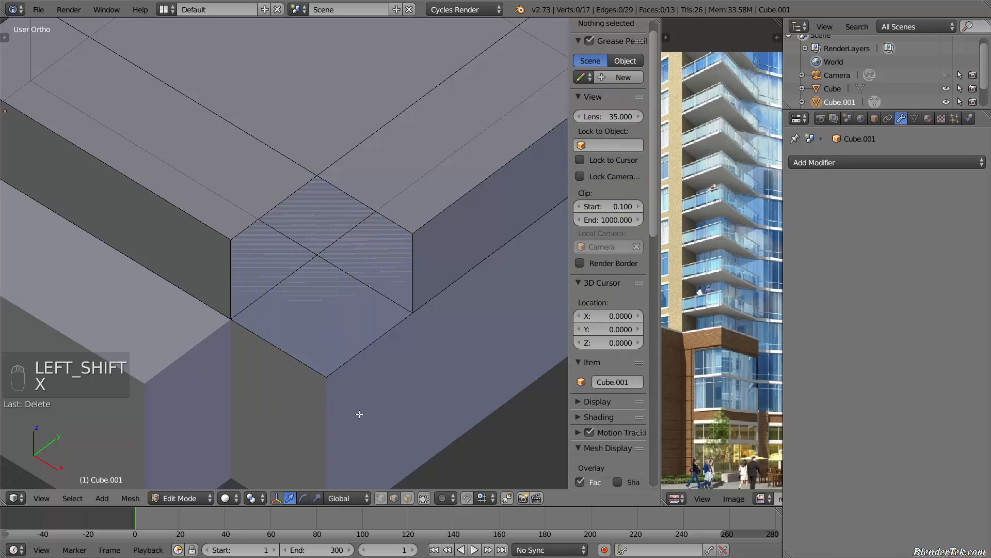
Connect the upper and lower inner vertices of the corner notch with a vertical edge
right_click(321, 254)
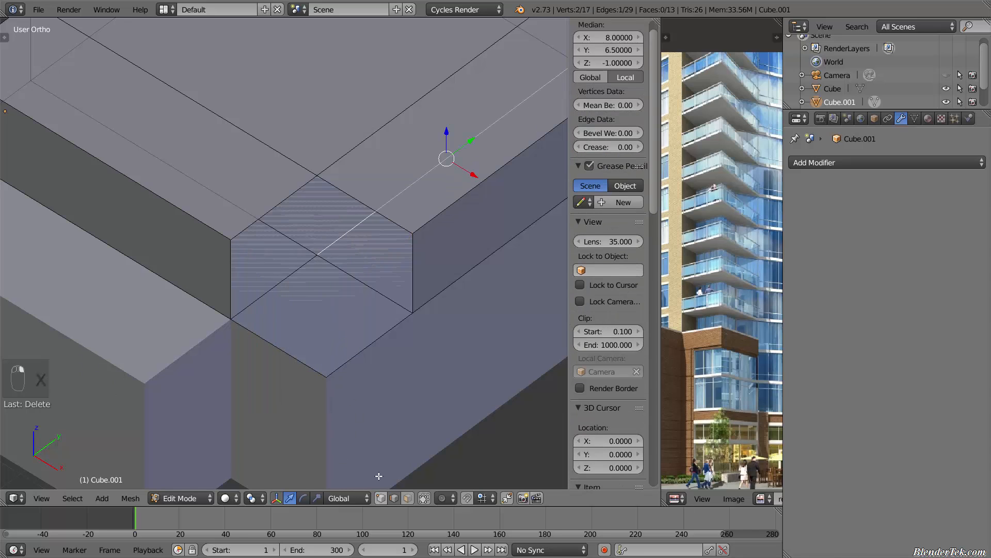
click(382, 499)
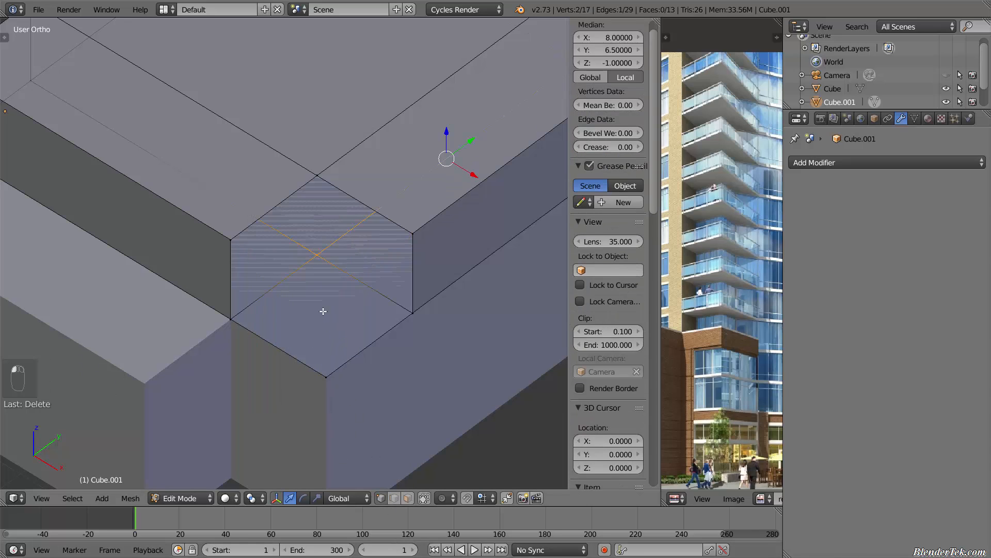
right_click(317, 255)
shift+right_click(317, 176)
key(f)
key(f)
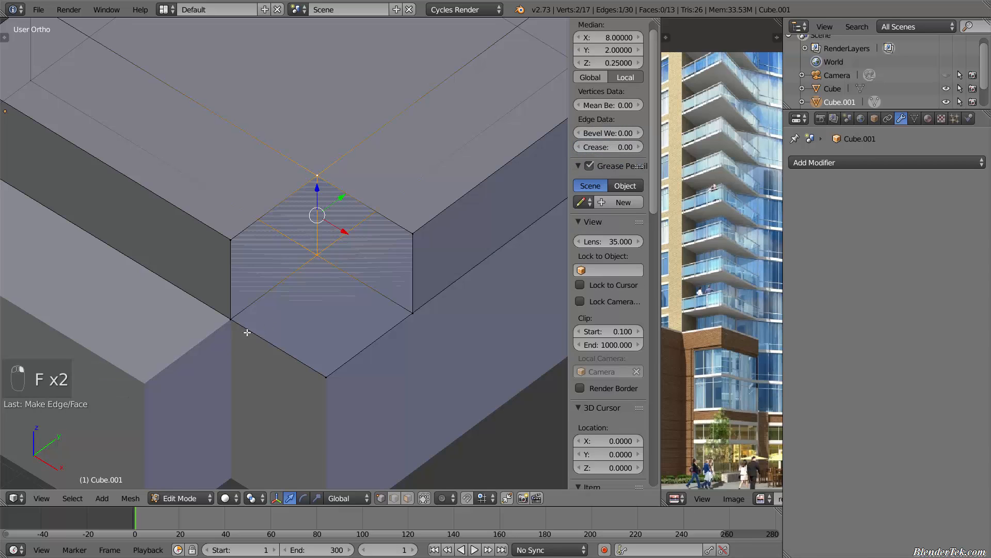
key(g)
right_click(232, 268)
key(f)
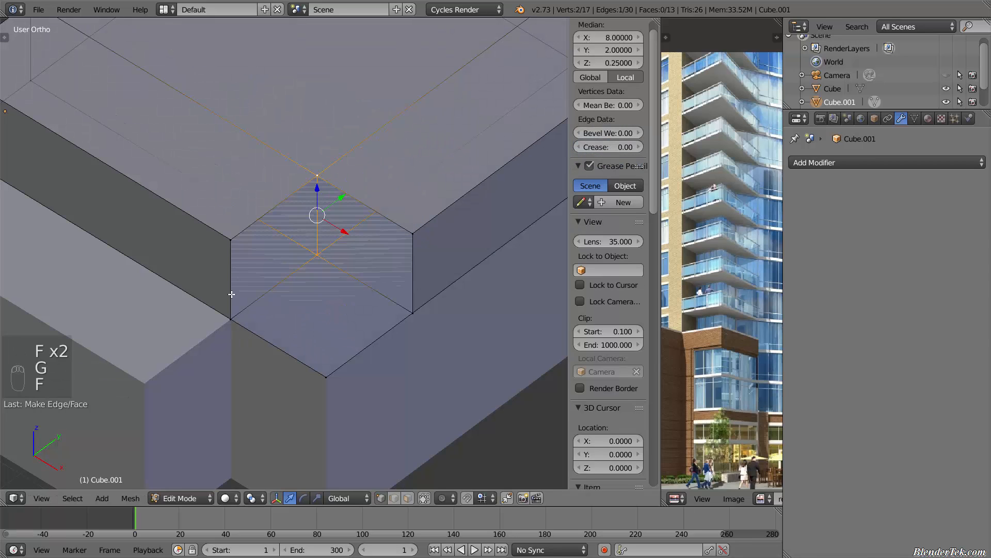
Fill the two open inner walls of the corner notch with faces
shift+right_click(230, 319)
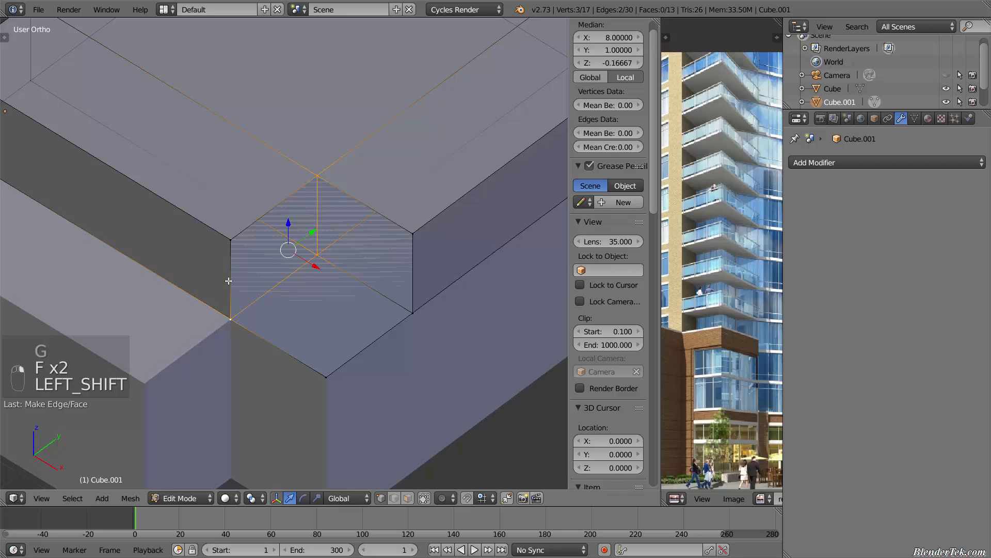
shift+right_click(231, 240)
key(f)
right_click(317, 176)
shift+right_click(317, 255)
shift+right_click(413, 233)
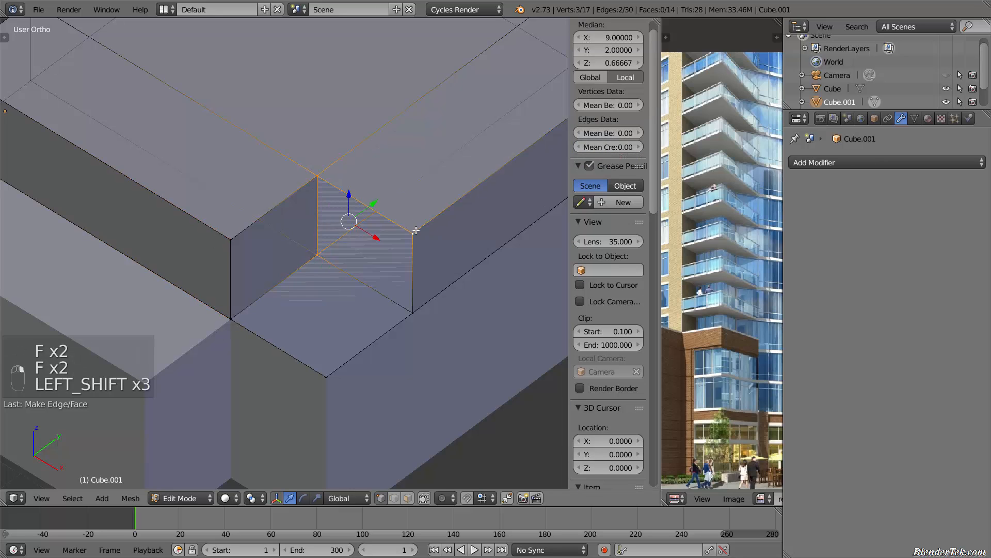
shift+right_click(412, 314)
key(f)
Delete the leftover outer bottom corner vertex of the upper block's notch, removing the notch's stray floor face
scroll(401, 380, down, 3)
key(a)
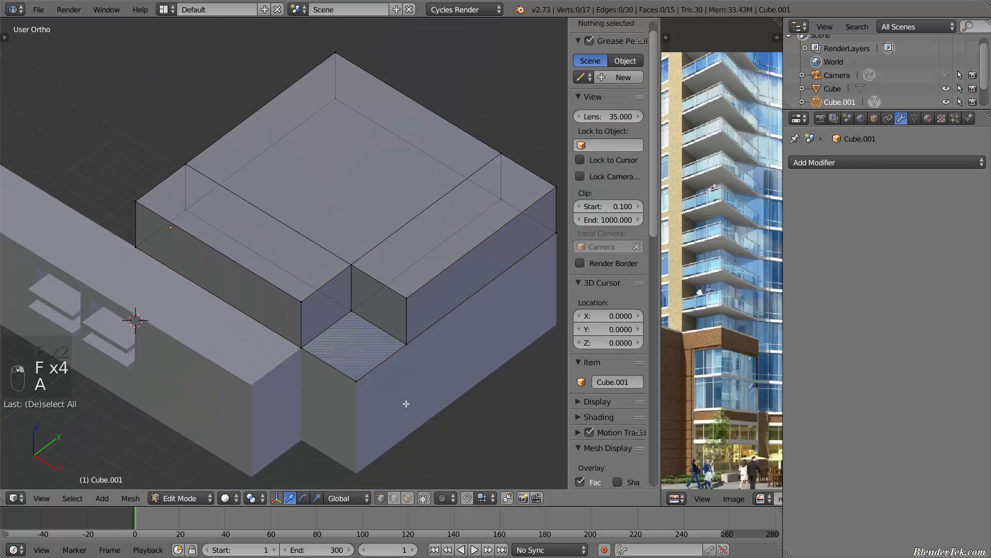
key(a)
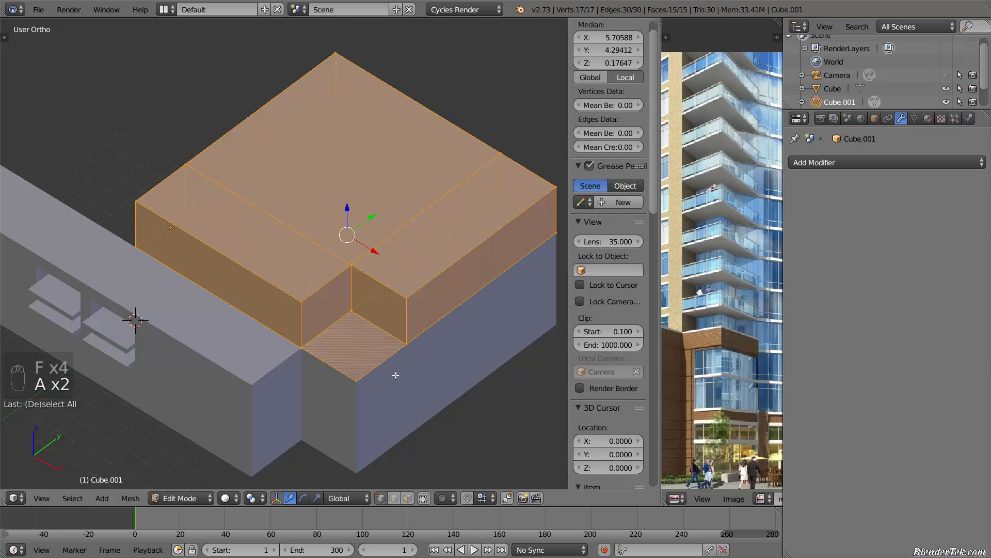
scroll(353, 370, up, 2)
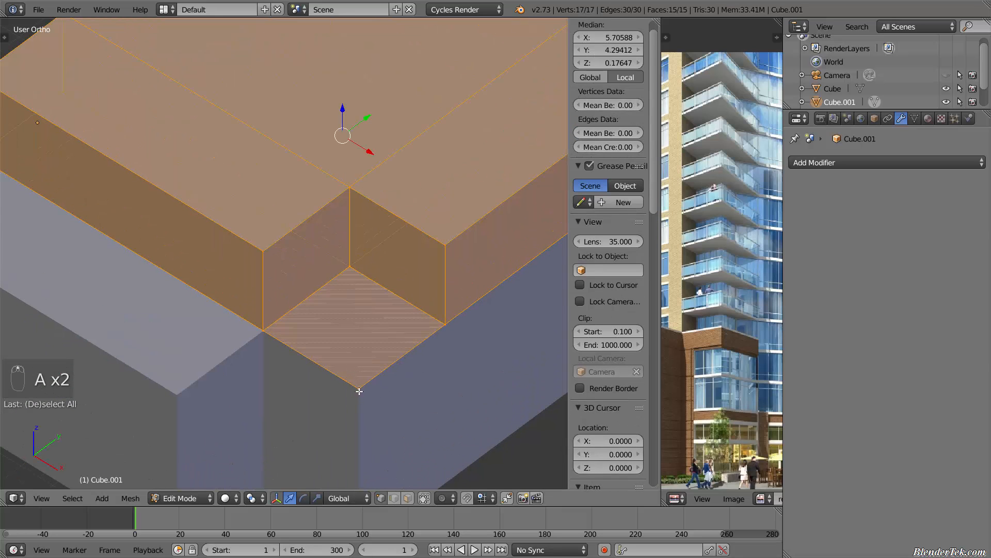
right_click(358, 384)
scroll(356, 382, up, 1)
key(x)
click(362, 380)
scroll(372, 400, down, 4)
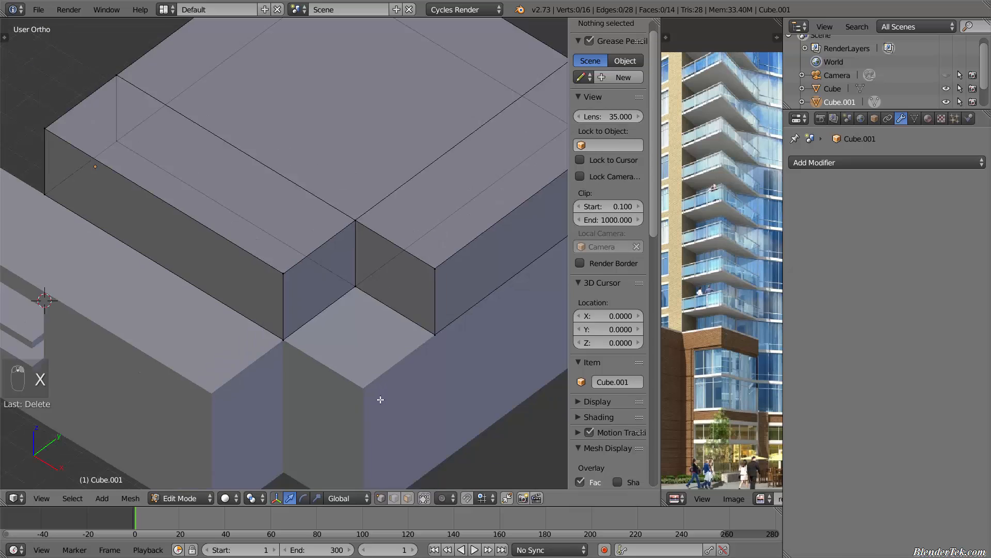
key(Tab)
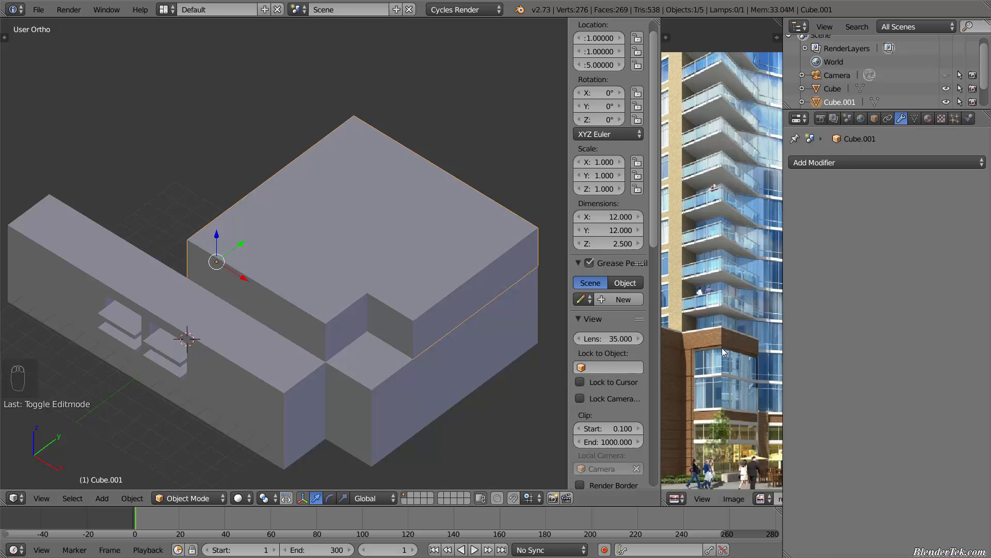
Add a horizontal loop cut around the upper block just below its top edge, with an edge slide of about 0.77
shift+middle_drag(722, 348, 751, 355)
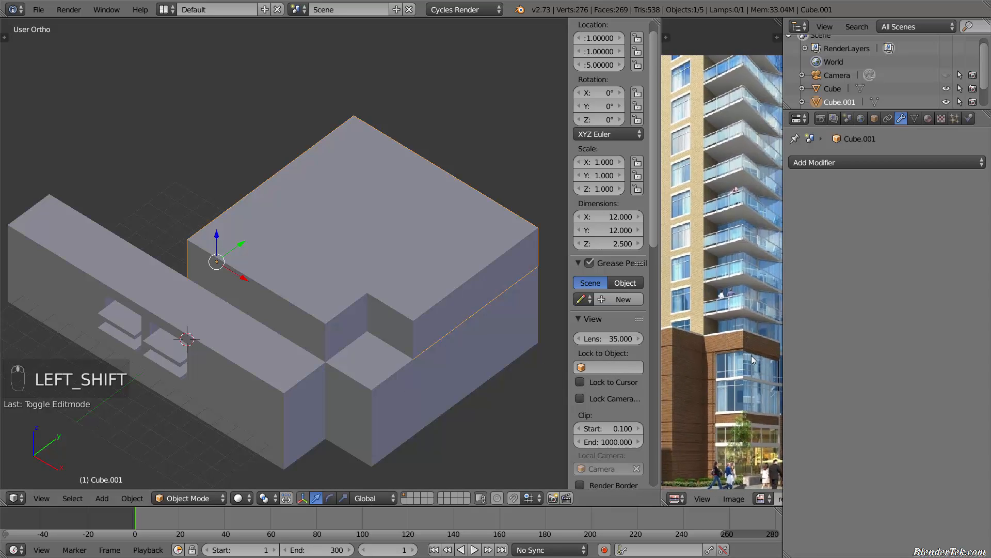
scroll(751, 345, down, 1)
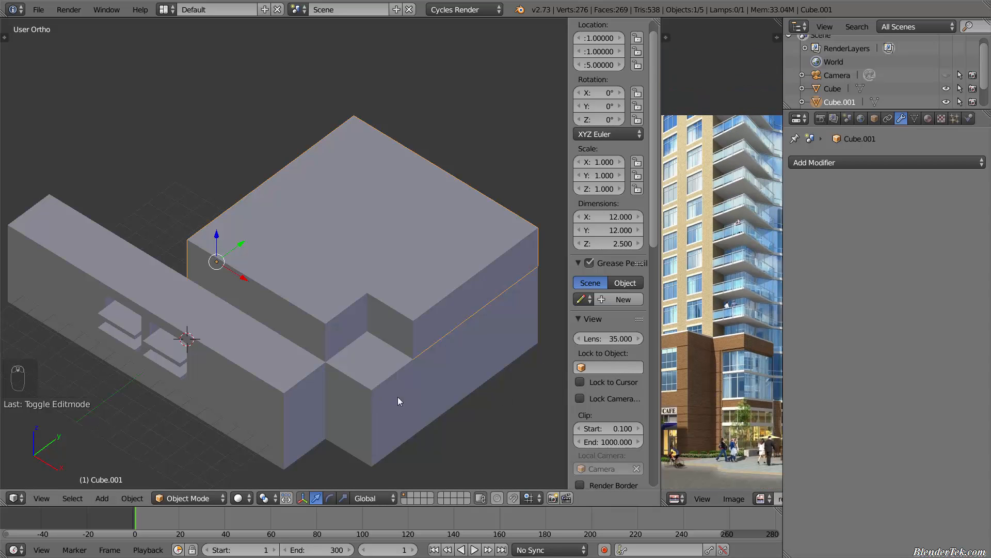
middle_drag(398, 397, 411, 349)
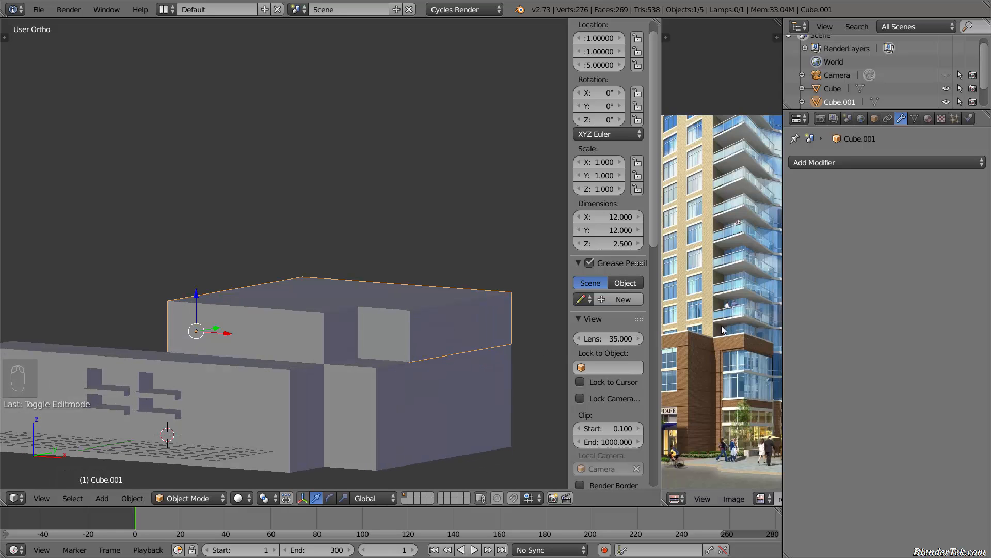
scroll(702, 325, up, 3)
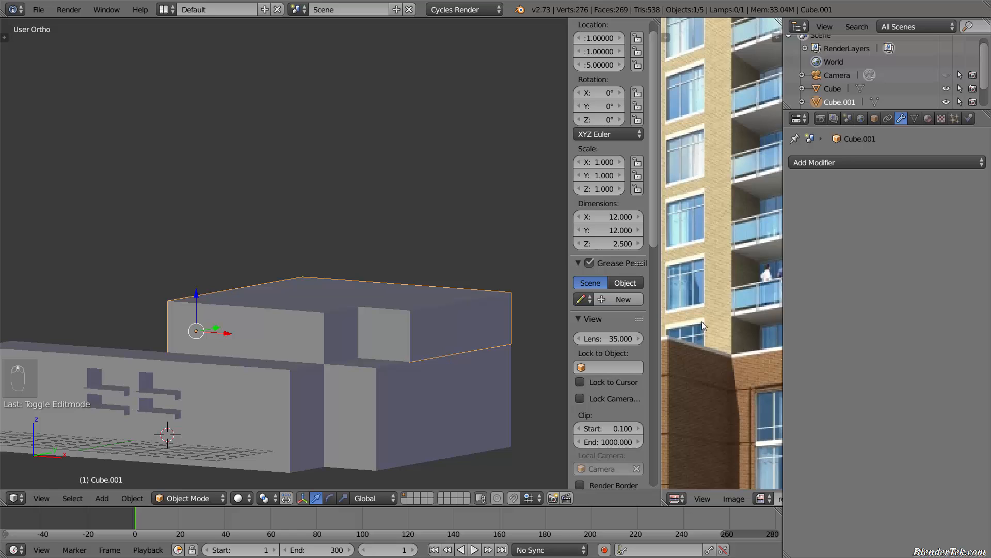
scroll(700, 320, up, 2)
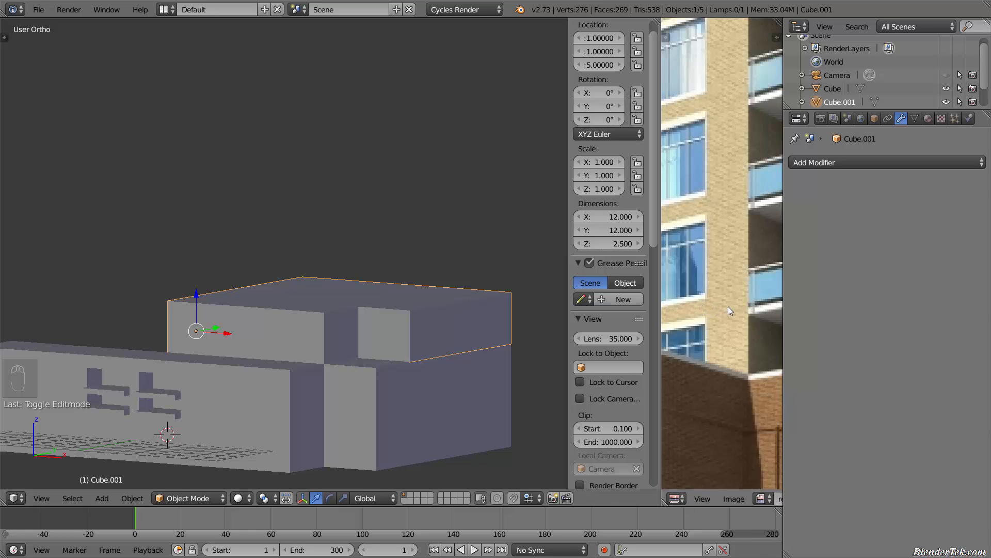
scroll(333, 326, up, 3)
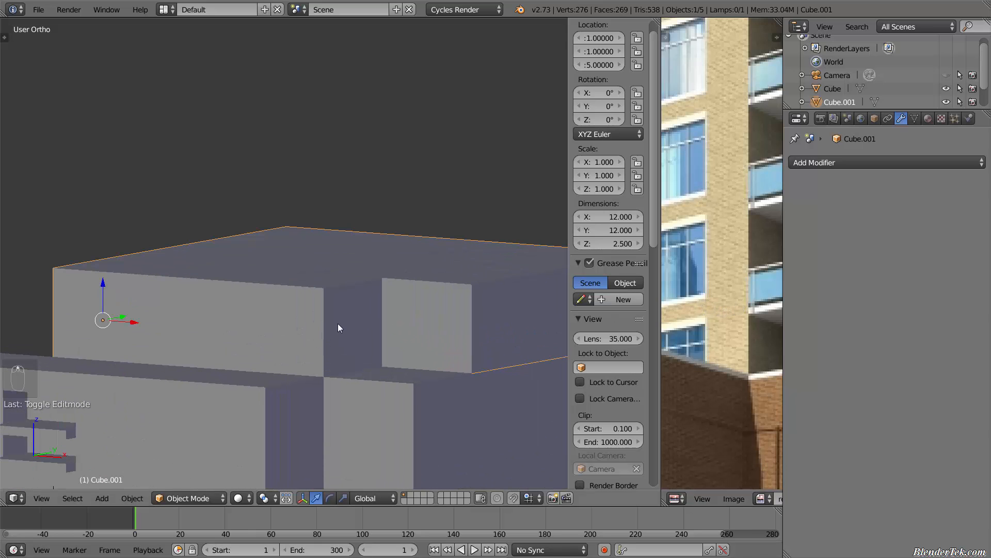
key(Tab)
key(ctrl+r)
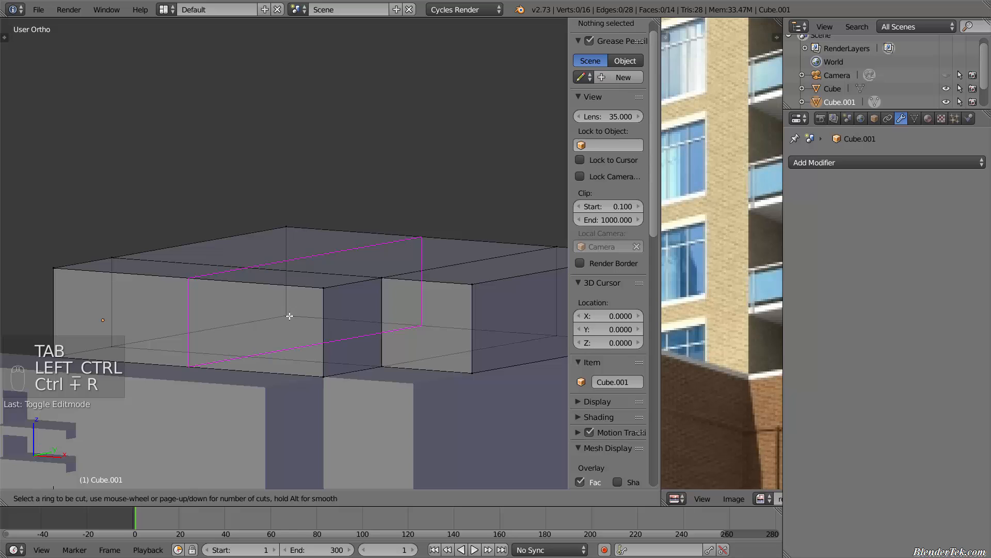
click(63, 301)
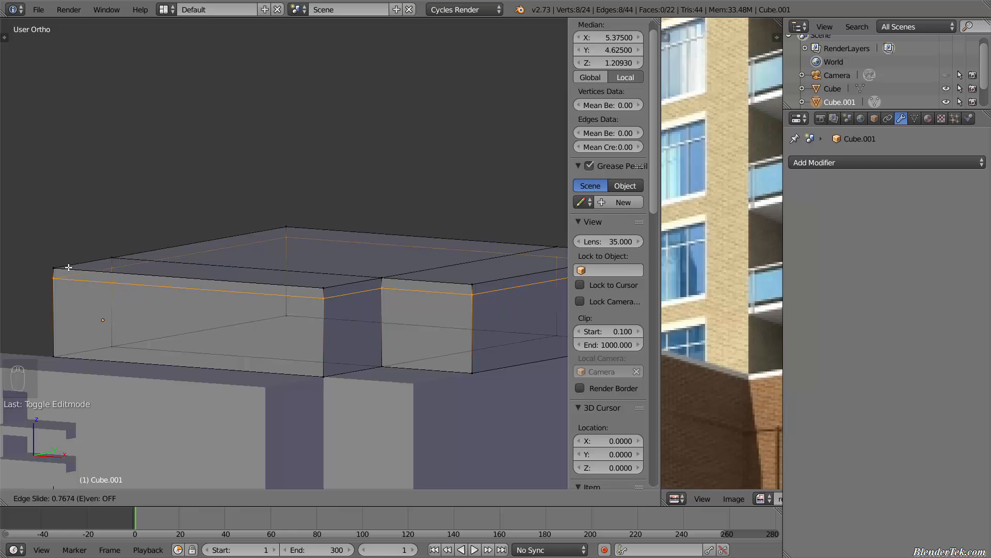
click(69, 267)
Add another horizontal loop cut around the upper block just above its bottom edge, at a local Z of about -0.78
shift+middle_drag(288, 326, 331, 354)
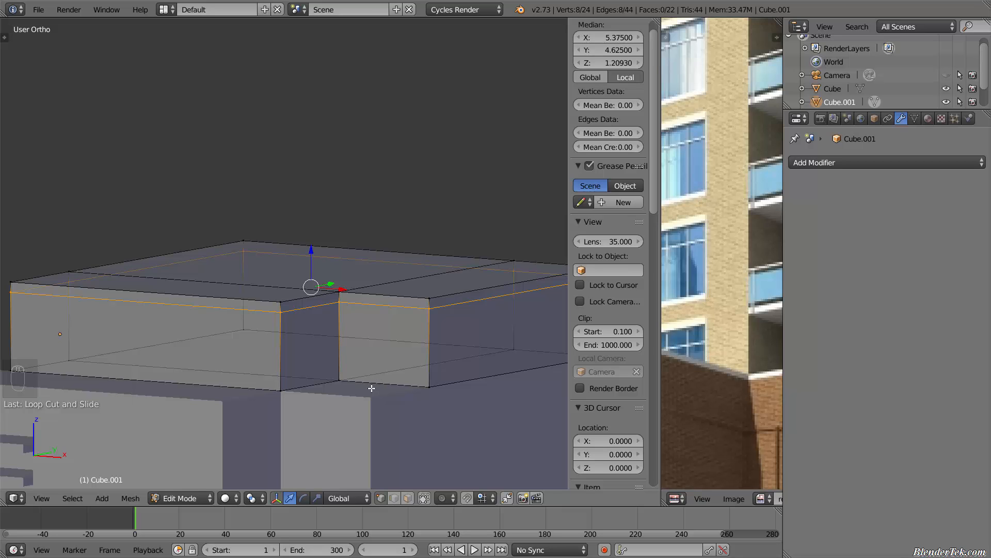
scroll(747, 411, down, 3)
mouse_move(748, 411)
shift+middle_down()
mouse_move(576, 415)
mouse_move(775, 401)
mouse_move(767, 416)
shift+middle_up()
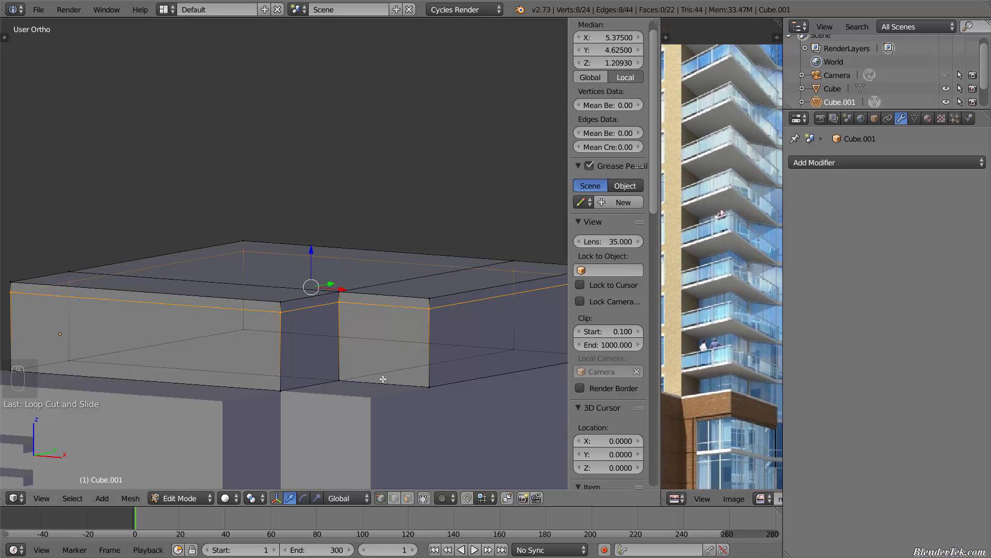
mouse_move(383, 379)
middle_down()
mouse_move(382, 402)
mouse_move(385, 379)
middle_up()
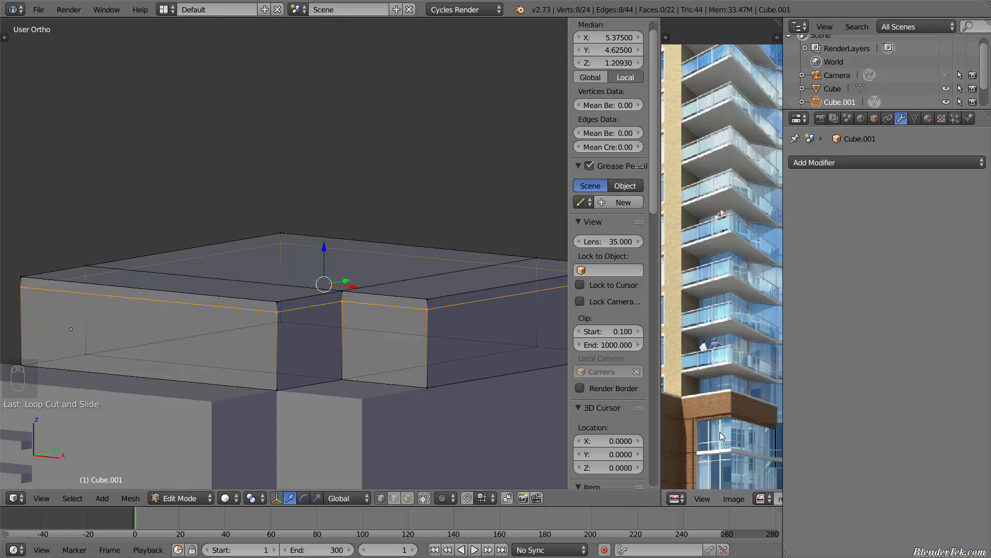
scroll(733, 393, down, 3)
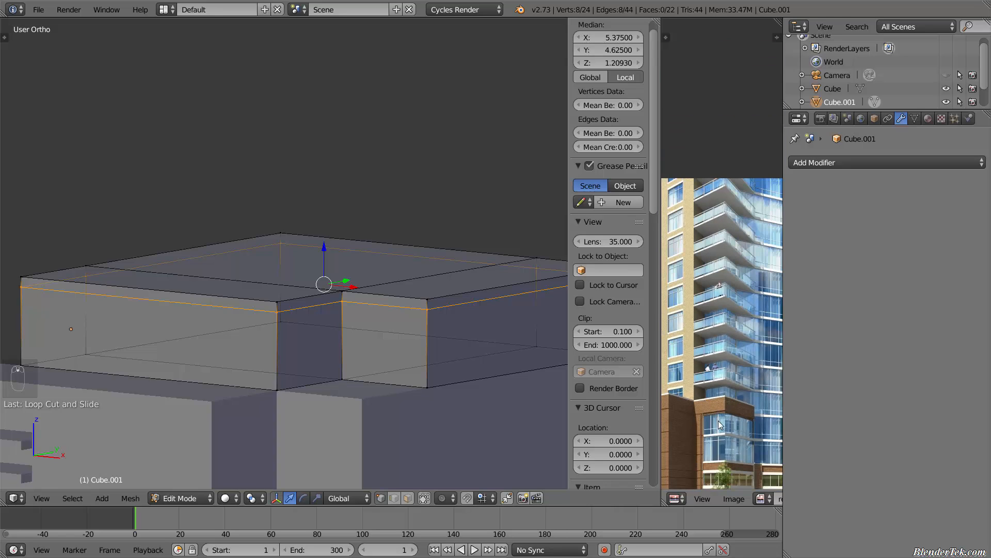
scroll(718, 420, up, 1)
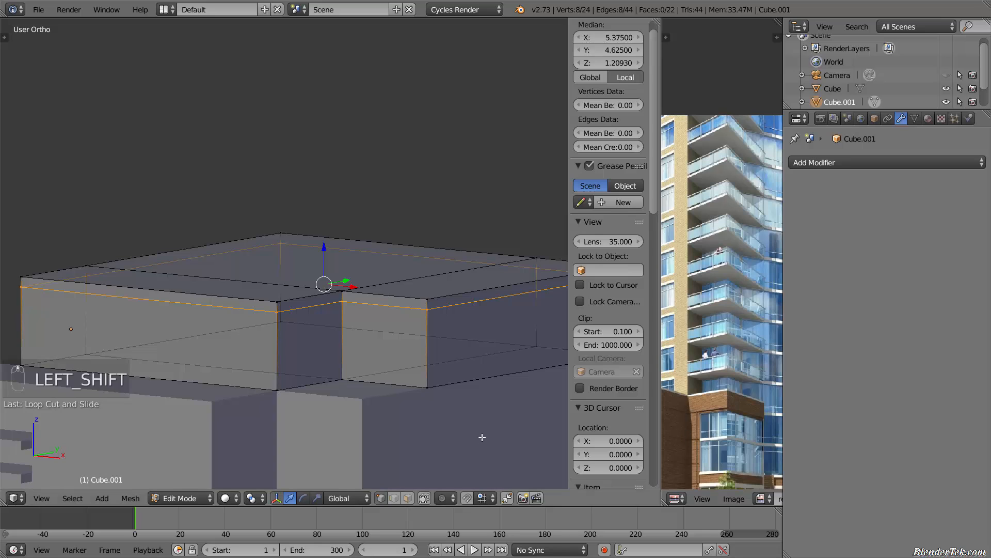
shift+middle_drag(479, 403, 423, 316)
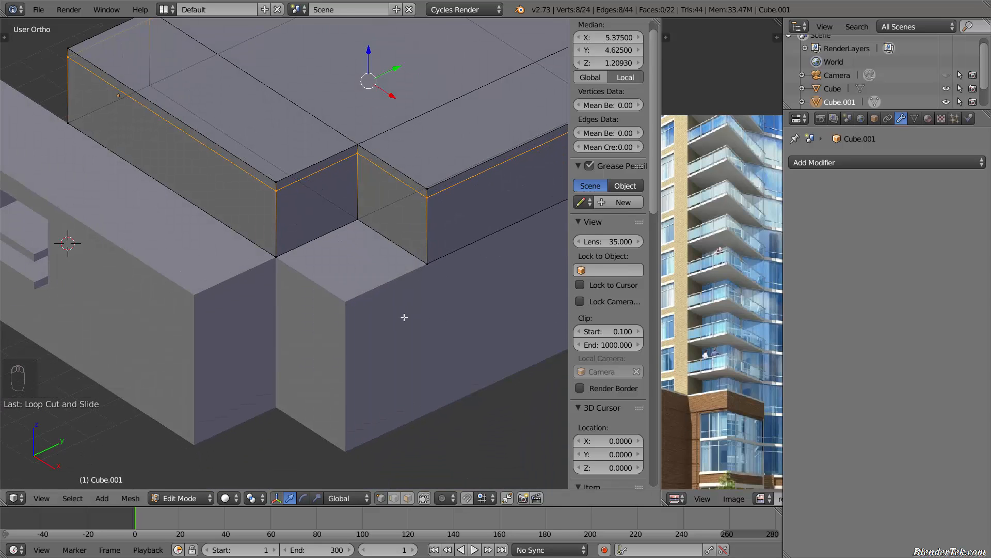
shift+middle_drag(381, 213, 395, 232)
scroll(376, 238, up, 1)
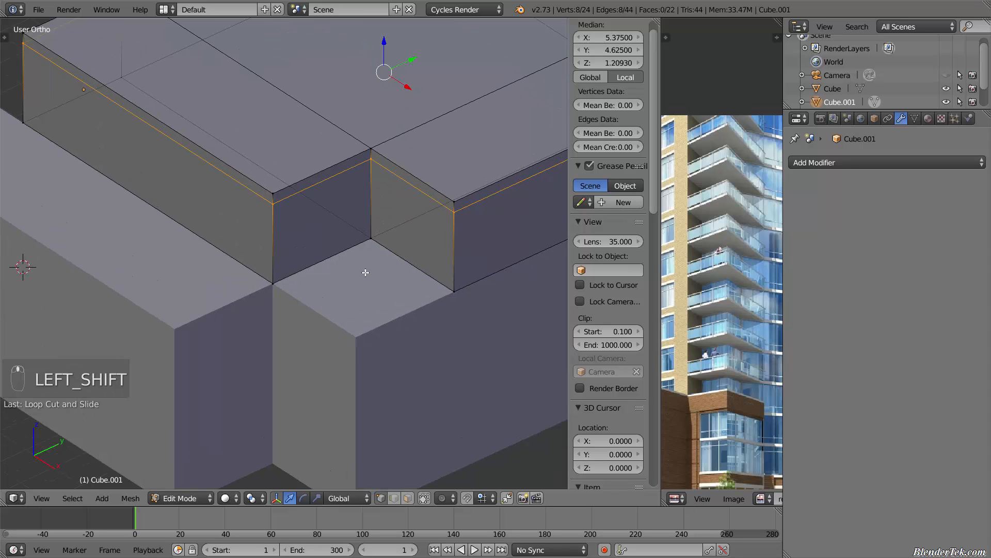
middle_drag(365, 289, 383, 262)
scroll(334, 258, up, 1)
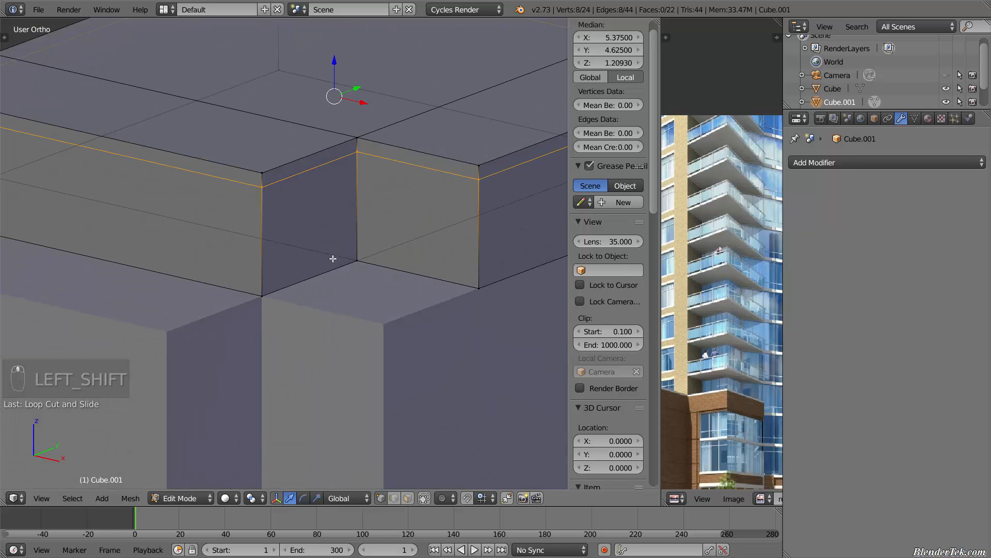
key(ctrl+r)
click(256, 200)
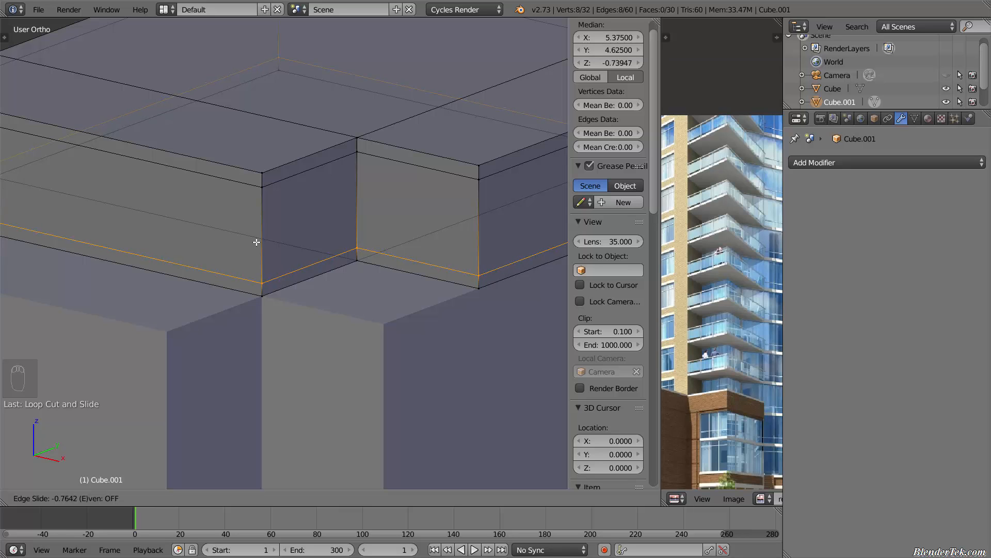
click(258, 243)
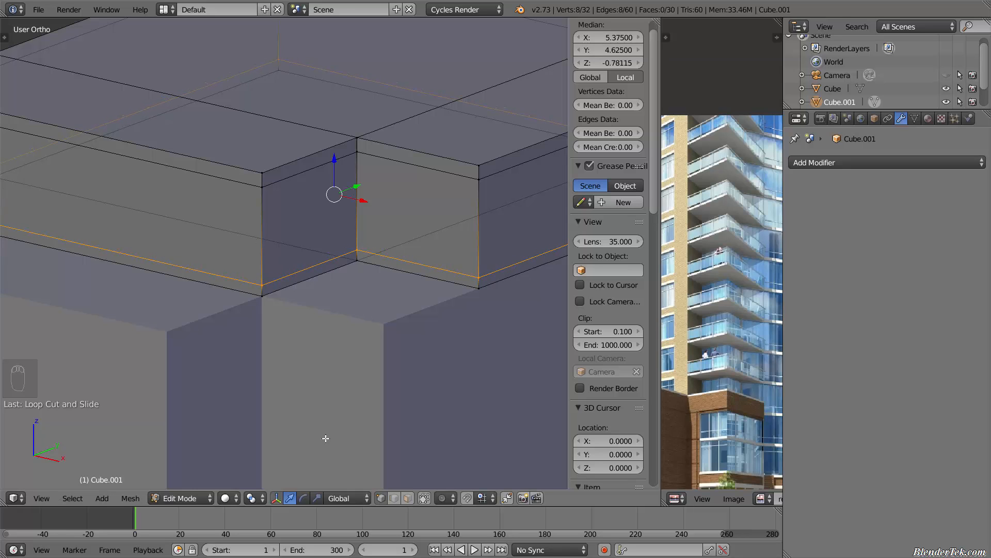
Extrude the thin bottom strip face of the notch's back wall outward 3.5 units, then select the new slab's exposed side face
click(403, 499)
right_click(407, 262)
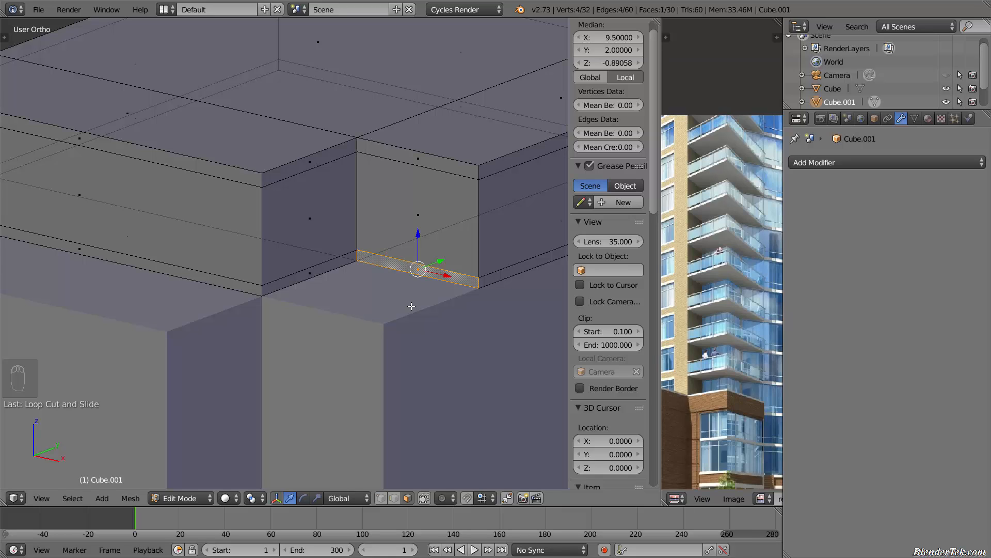
key(e)
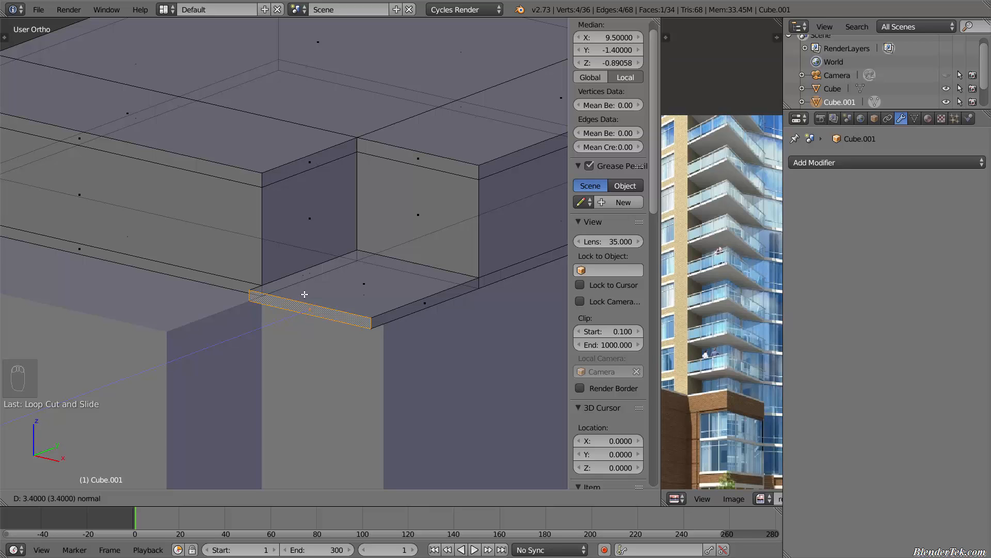
click(301, 294)
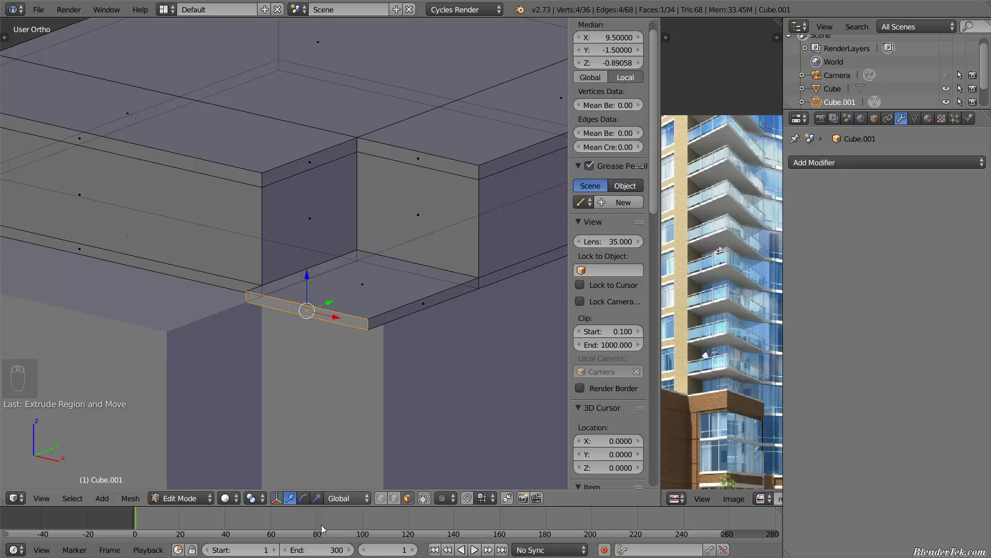
right_click(400, 314)
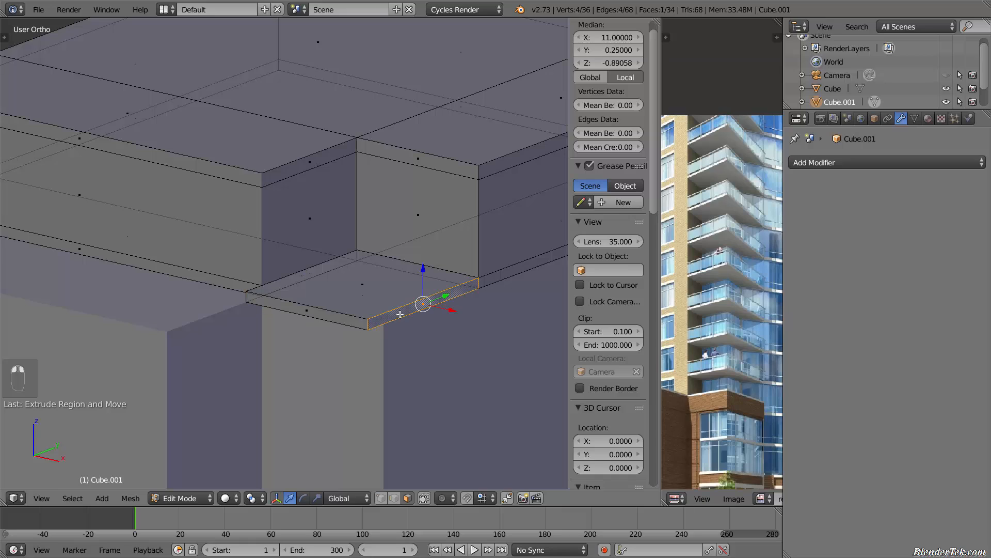
key(g)
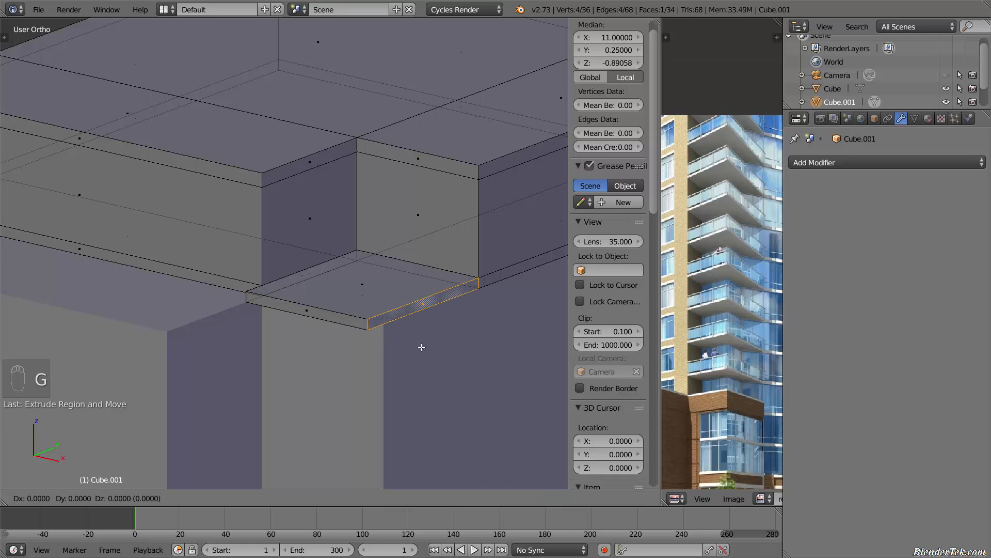
key(x)
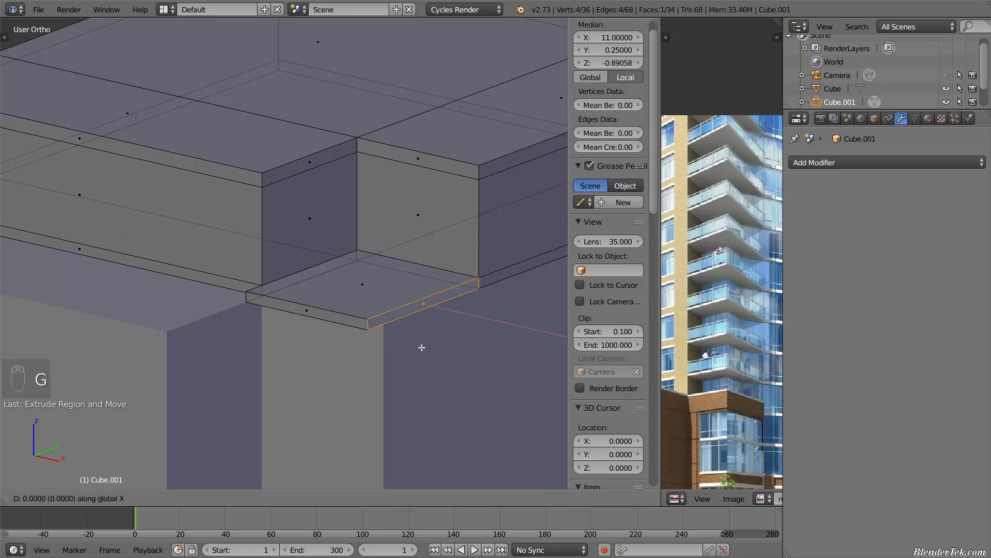
text(-0.5)
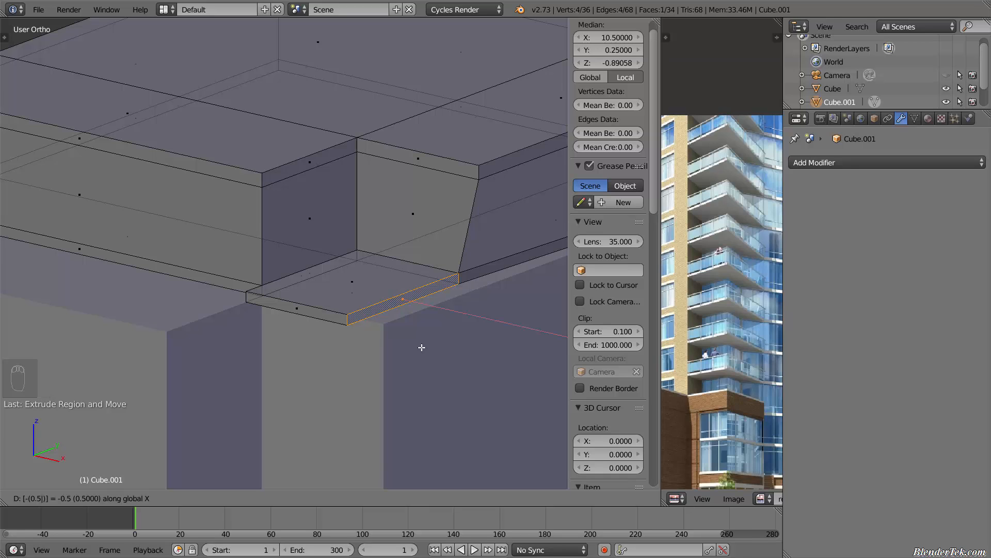
key(Escape)
Extrude the balcony slab's selected side face outward by 0.5 and leave mesh editing
text(e)
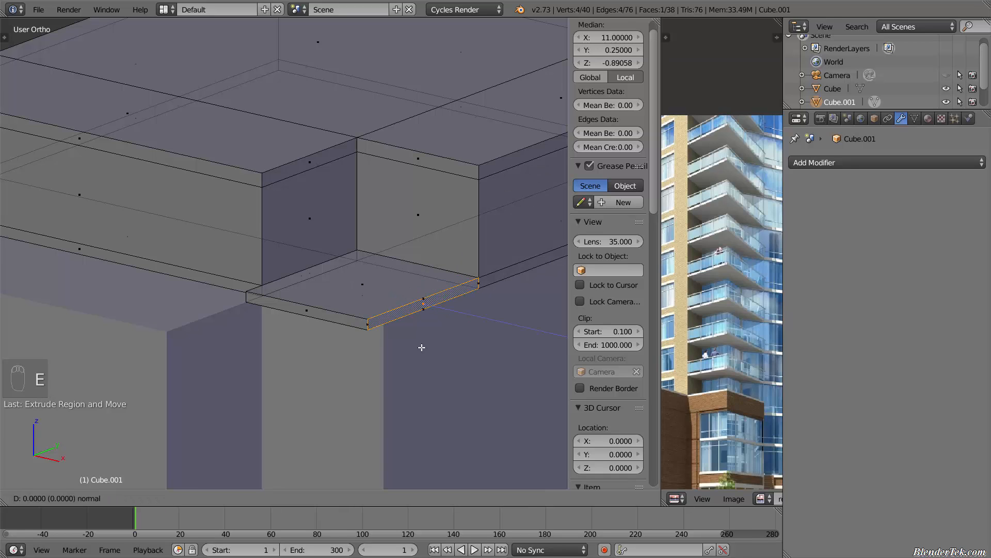
text(0.5)
key(Return)
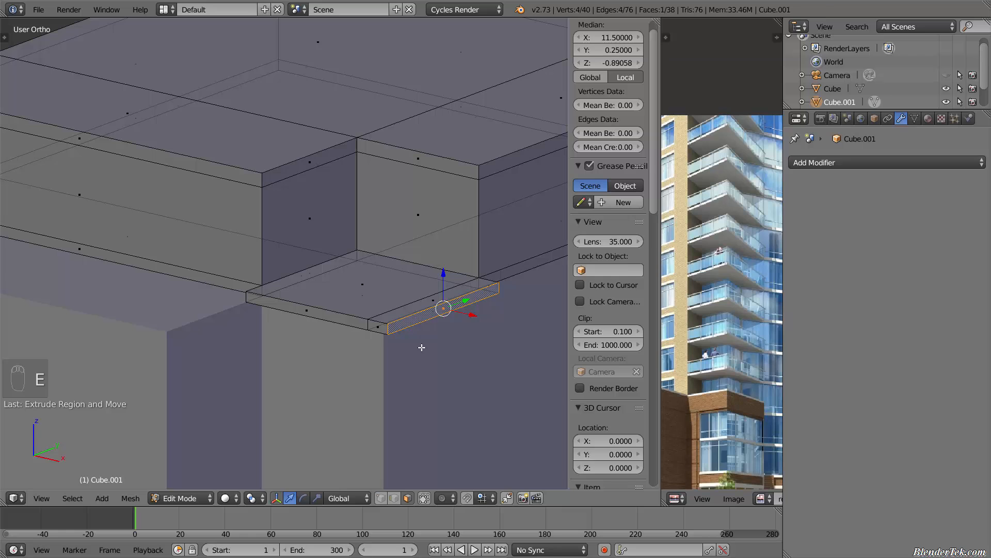
key(Tab)
Add an Array modifier to the upper floor block
scroll(421, 343, down, 3)
middle_drag(432, 332, 453, 322)
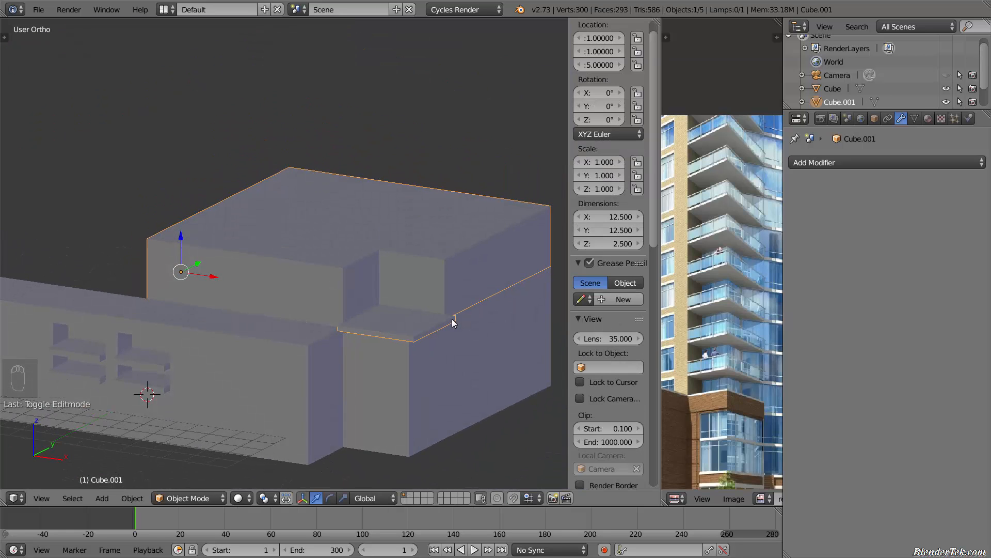
click(884, 163)
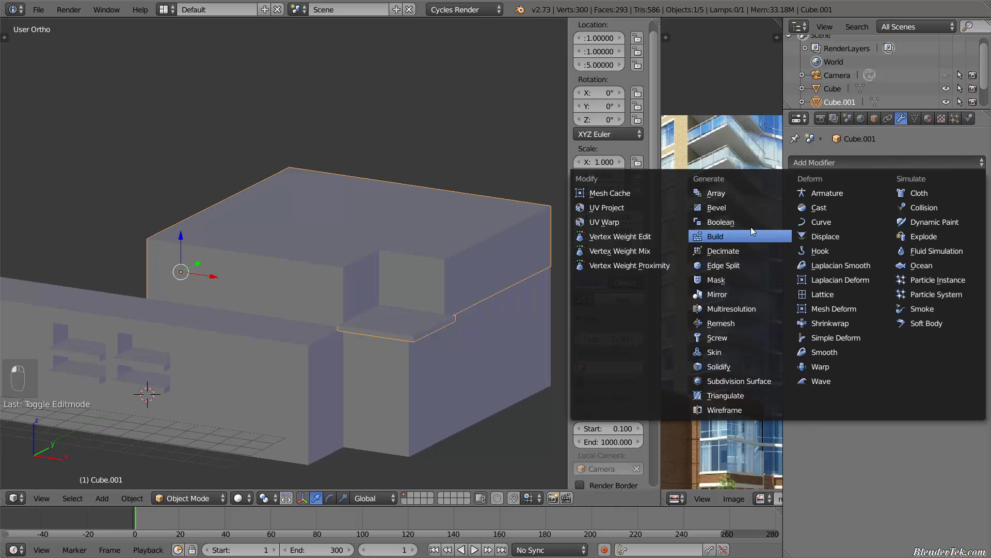
click(754, 194)
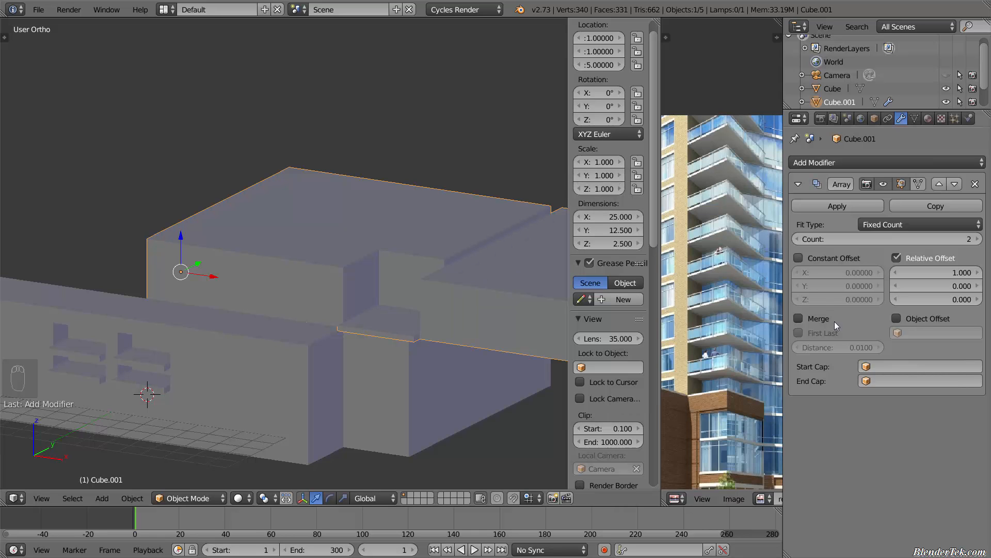
Set the array's relative offset to 0 in X and 1 in Z so the upper floor block repeats straight upward
click(940, 274)
text(0)
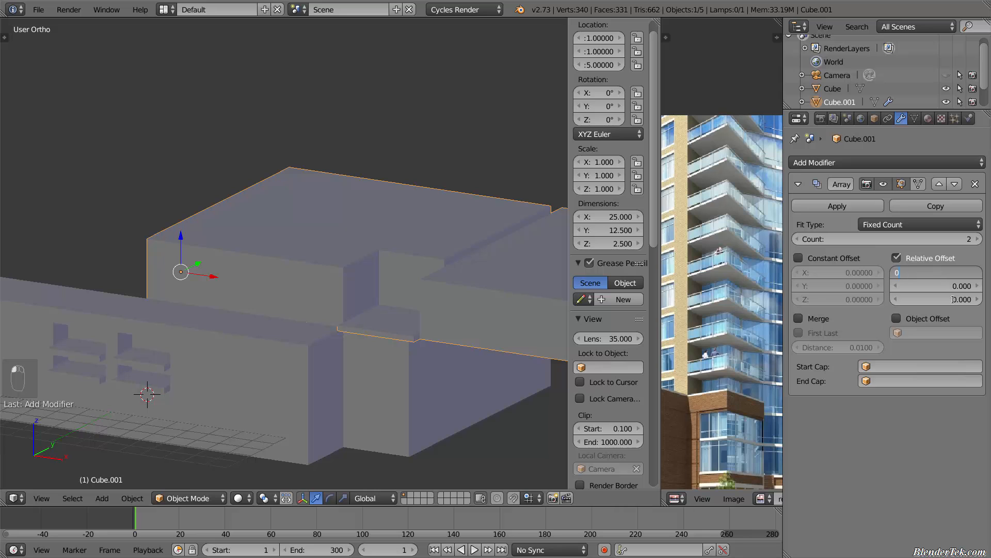
key(Tab)
key(Tab)
text(1)
key(Return)
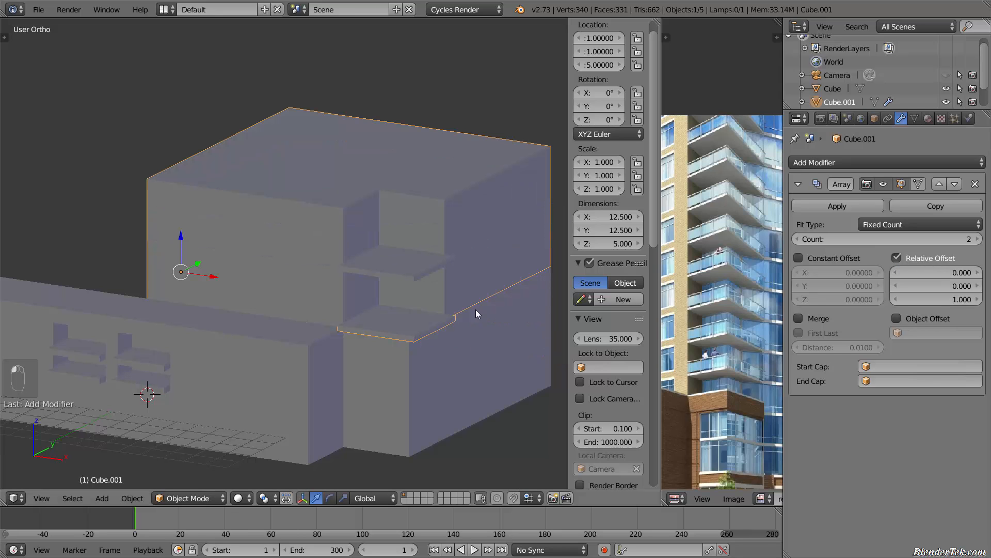
scroll(476, 309, up, 3)
middle_drag(440, 347, 417, 319)
scroll(418, 320, down, 3)
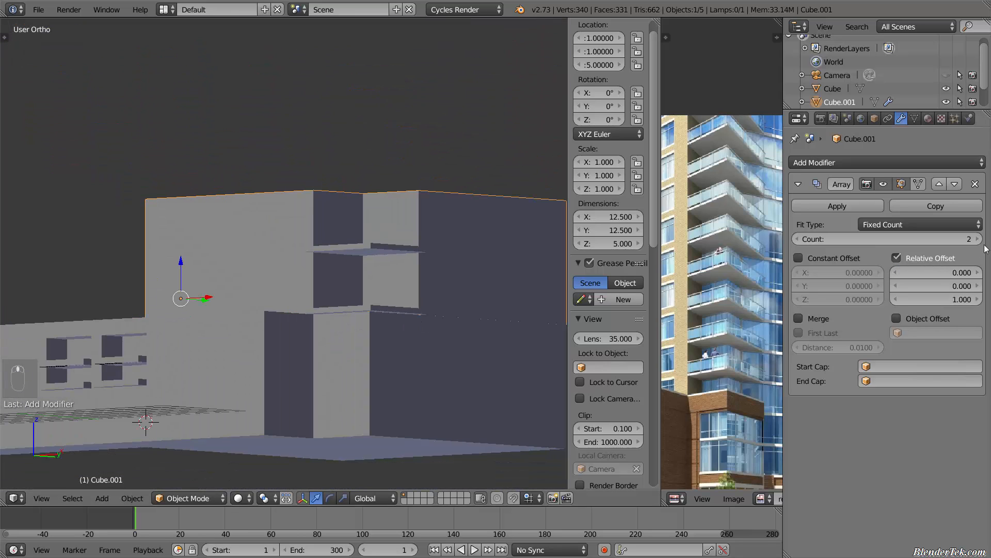
Set the upper floor block's array count to 85 and view the full height of the tower
click(953, 239)
text(85)
key(Return)
scroll(549, 193, down, 1)
scroll(549, 193, down, 5)
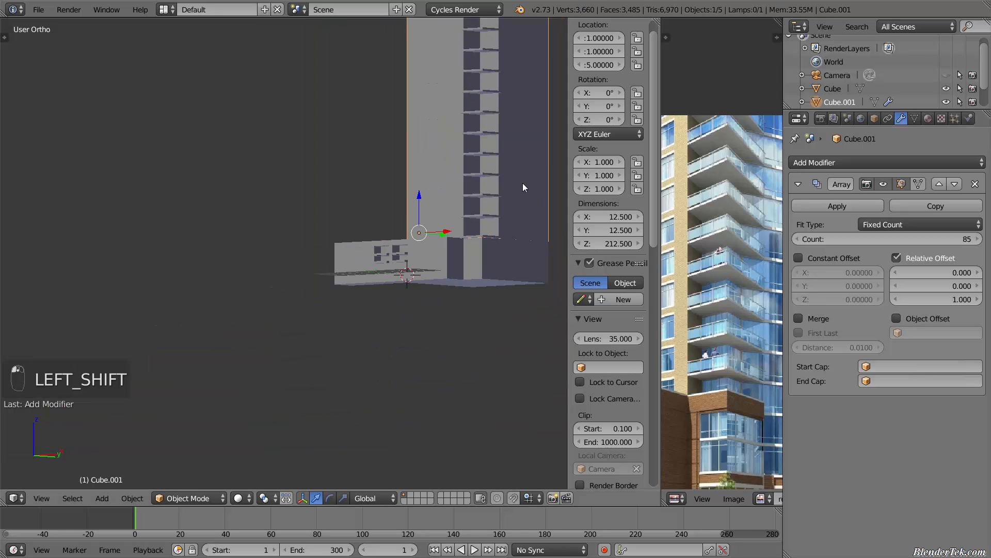
shift+middle_drag(526, 155, 453, 355)
scroll(453, 356, down, 5)
middle_drag(471, 290, 495, 354)
scroll(467, 343, down, 3)
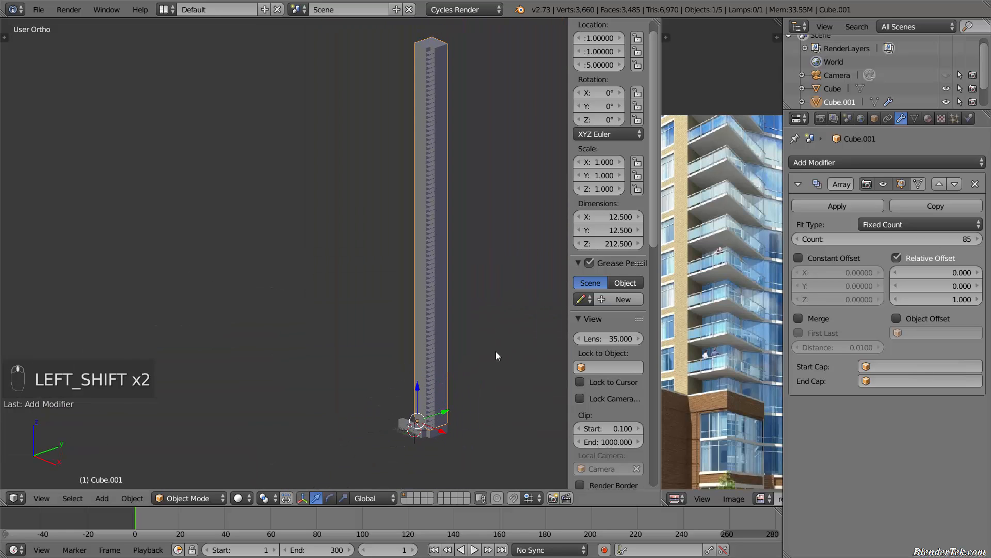
Set the upper floor block's array count to 12 and turn off its relative offset
mouse_move(921, 239)
mouse_down()
mouse_move(878, 238)
mouse_move(921, 238)
mouse_up()
click(918, 257)
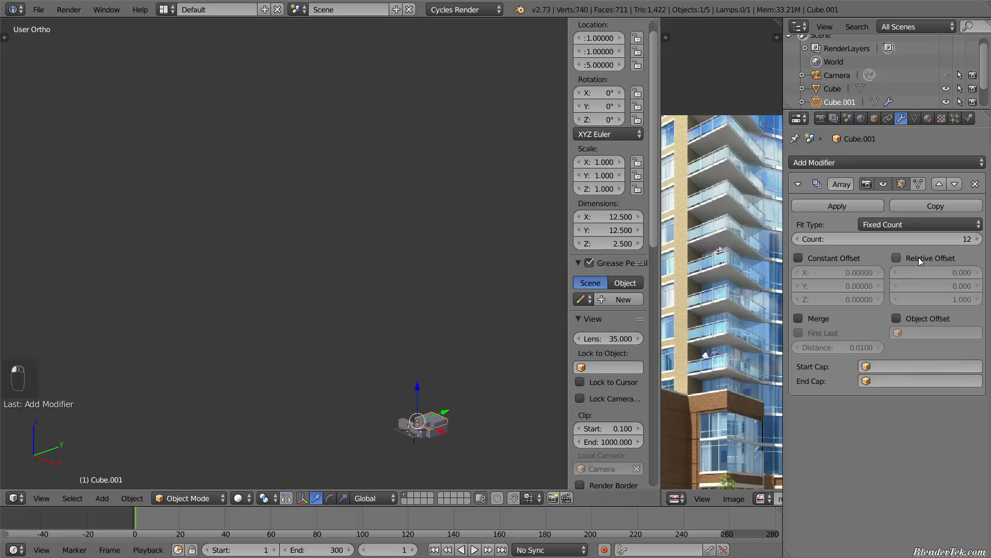
scroll(363, 426, up, 8)
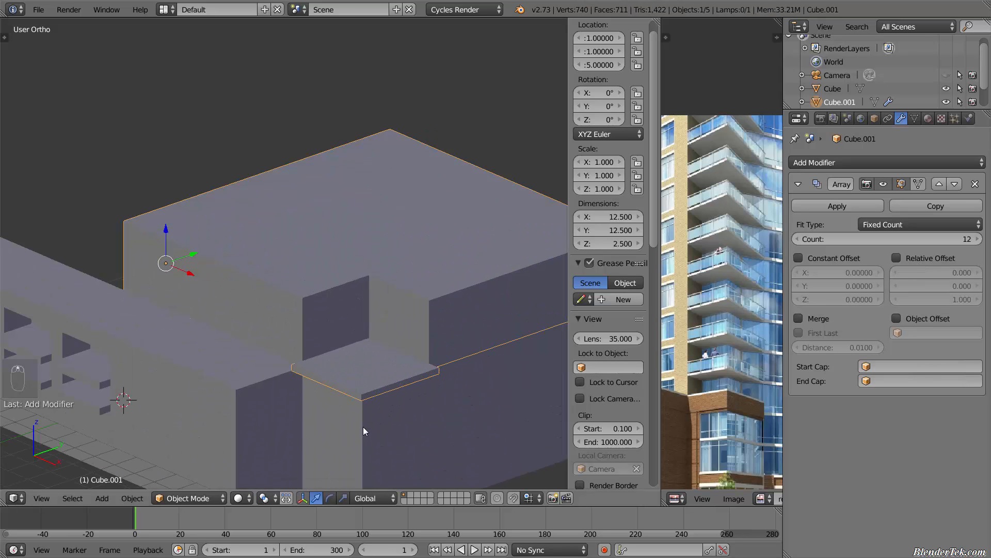
scroll(354, 388, up, 2)
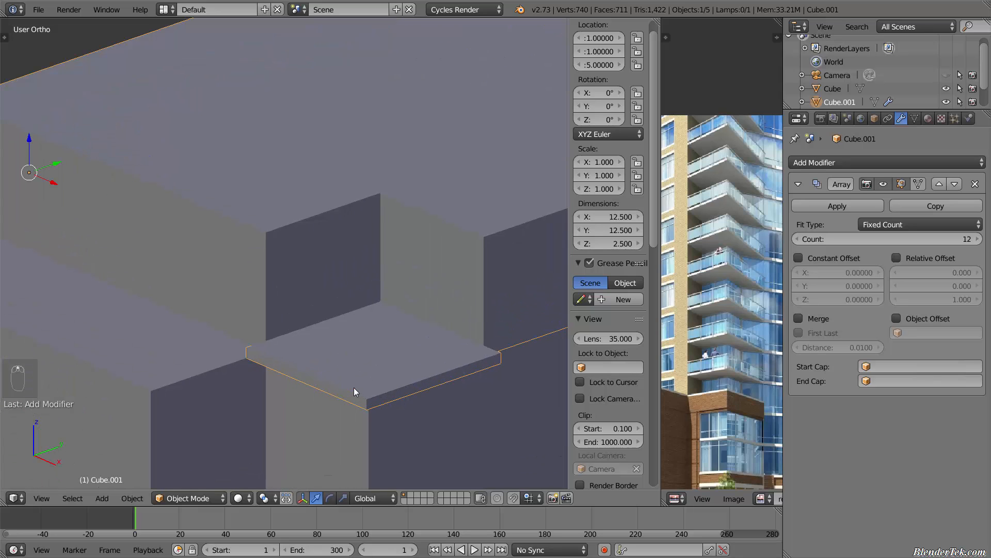
Compare the corner balcony slab and upper floor block with the reference photo, including a front view of the block's mesh
scroll(693, 411, down, 4)
shift+middle_drag(666, 408, 715, 416)
scroll(726, 414, up, 2)
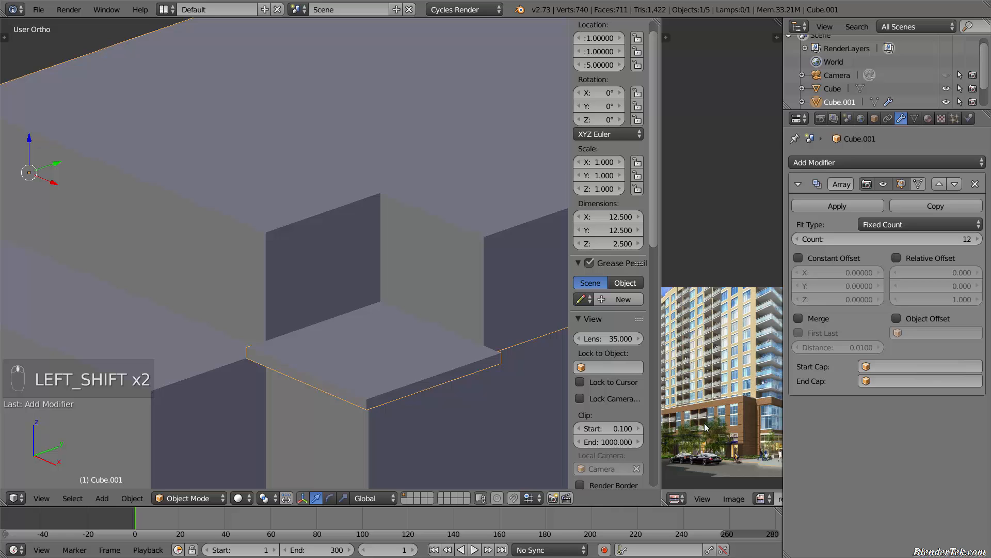
scroll(330, 378, down, 6)
shift+middle_drag(306, 391, 372, 371)
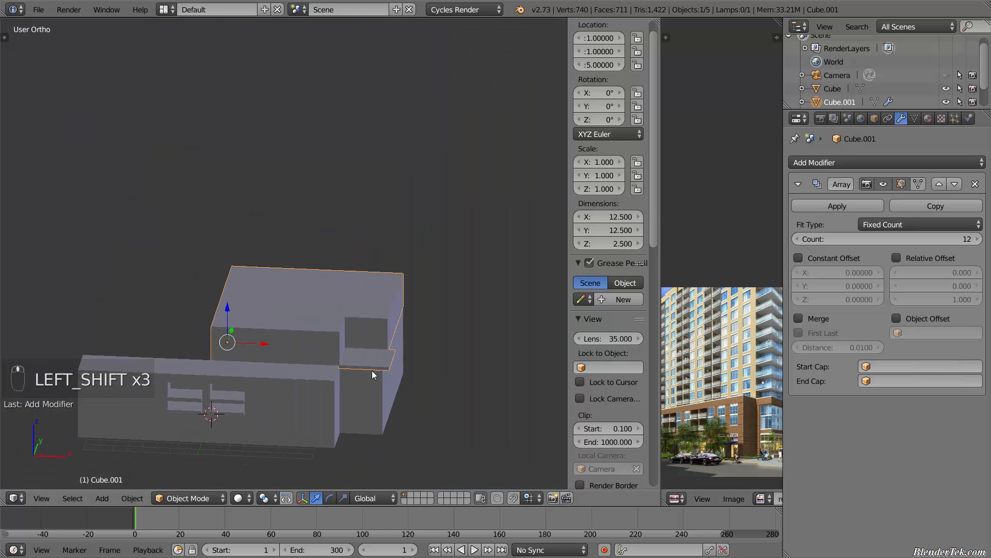
scroll(312, 386, up, 6)
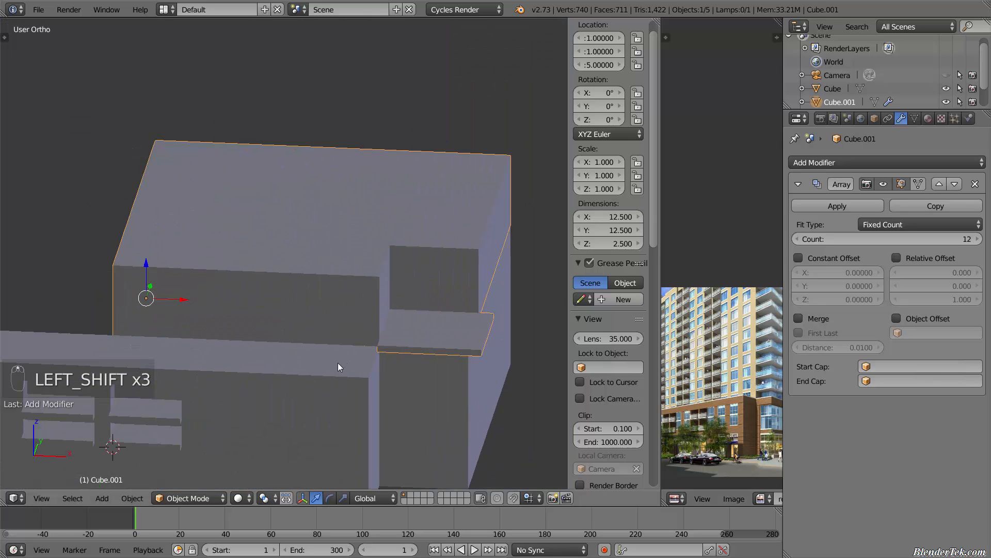
key(Tab)
key(KP_1)
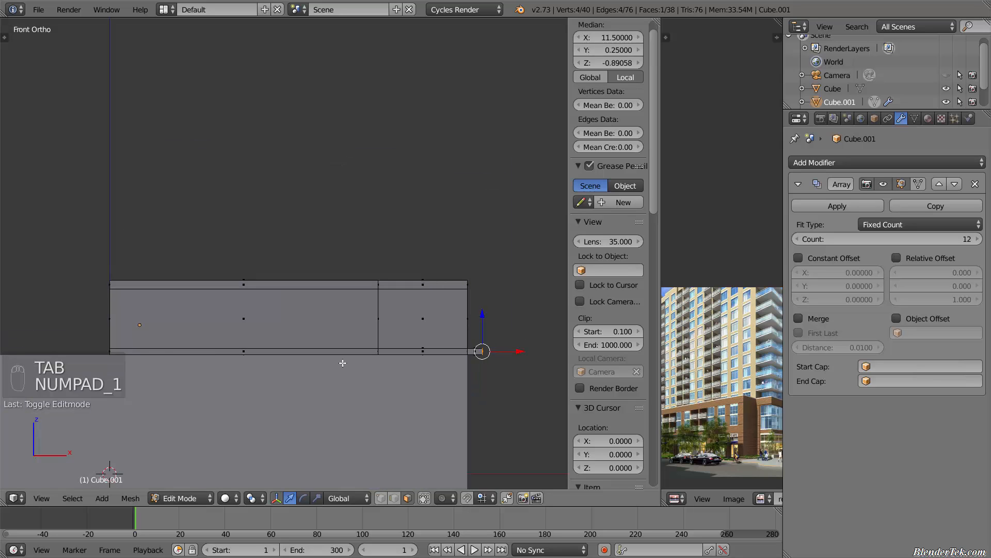
shift+middle_drag(376, 363, 396, 323)
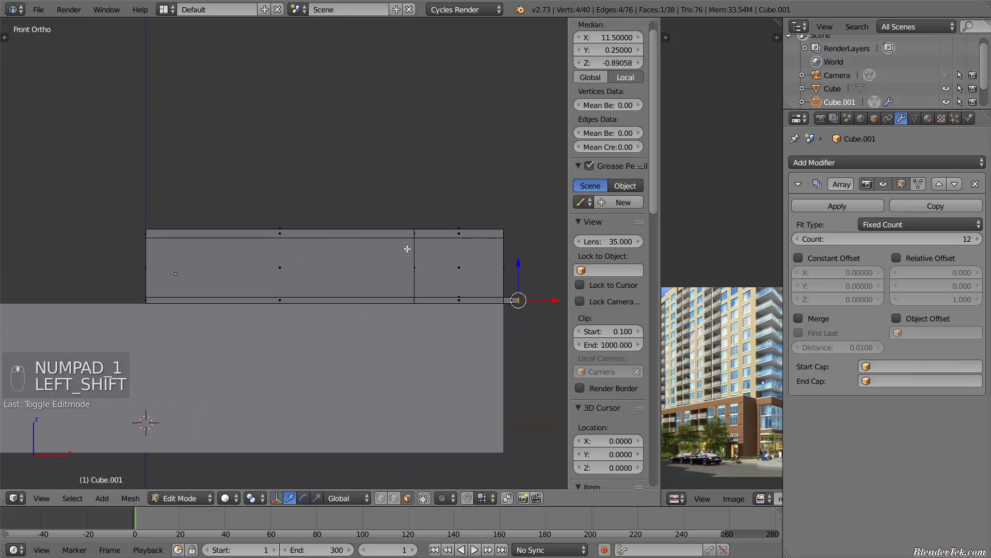
middle_drag(407, 248, 394, 334)
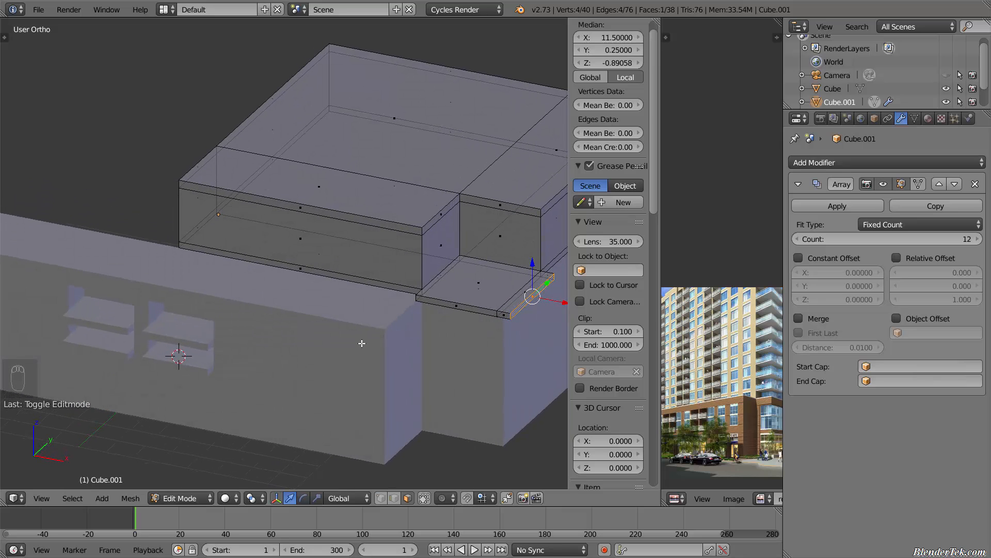
key(Tab)
Turn on the Wire display option for the retail block, leaving Draw All Edges off
right_click(332, 361)
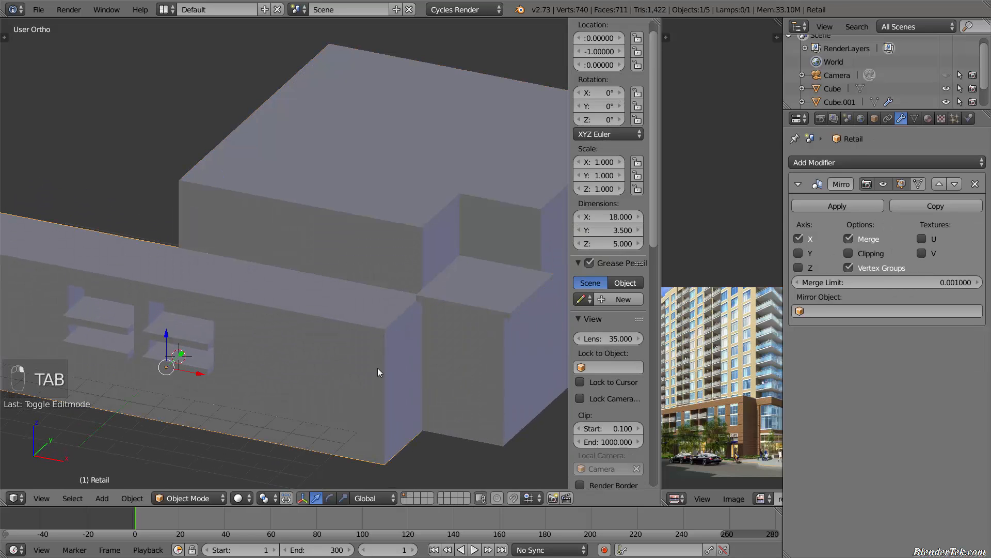
click(888, 118)
click(875, 118)
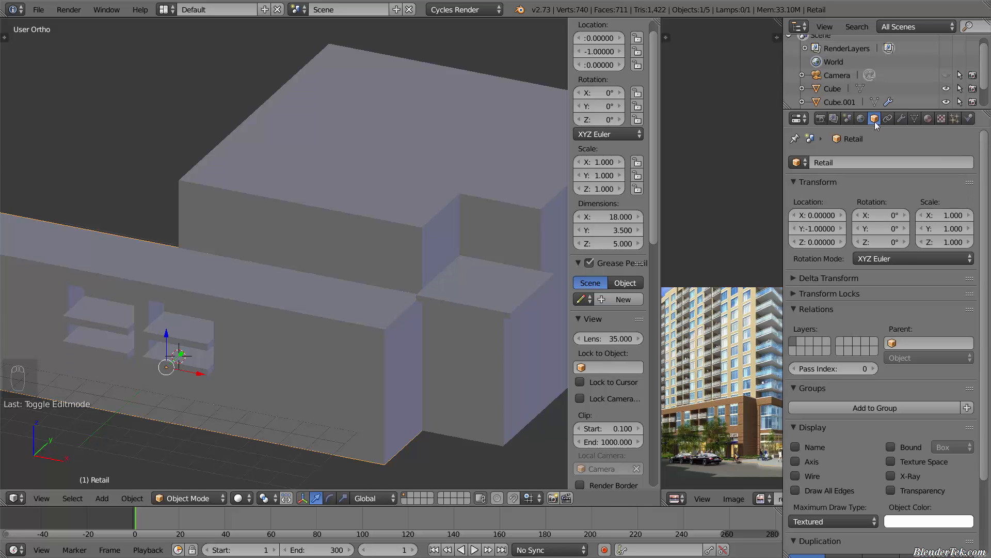
scroll(859, 306, down, 5)
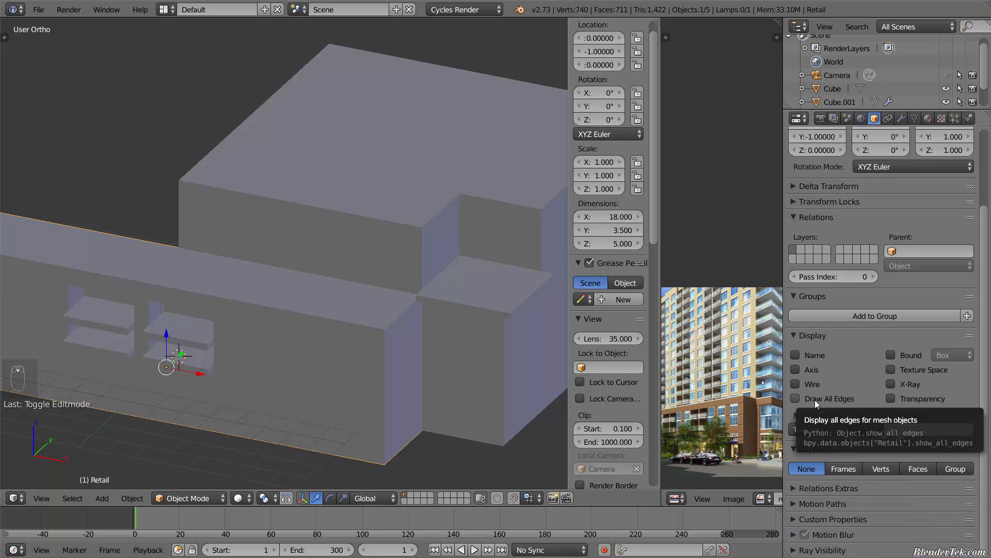
click(815, 399)
click(815, 400)
click(819, 381)
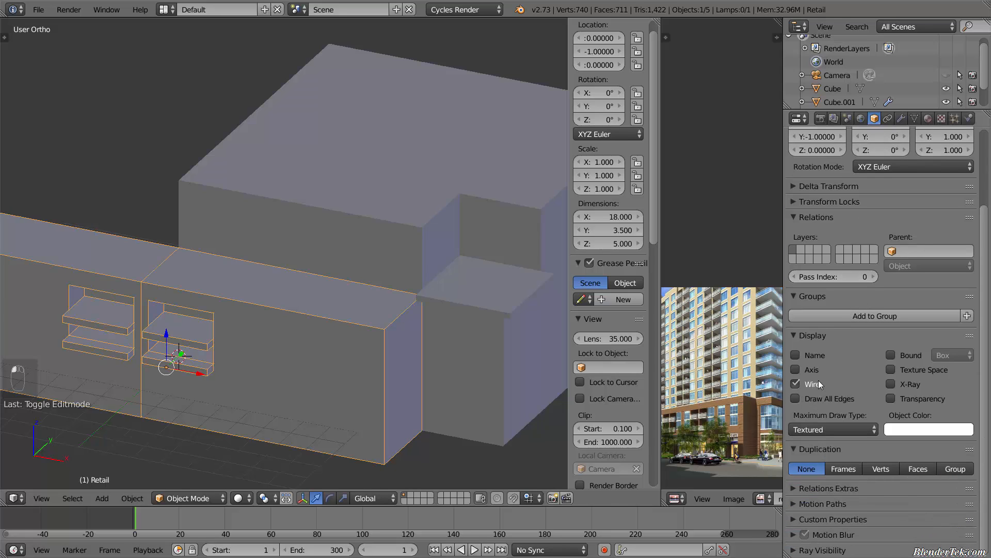
Examine the mesh edges of the retail block and the upper floor block in mesh editing and in object display
key(a)
key(Tab)
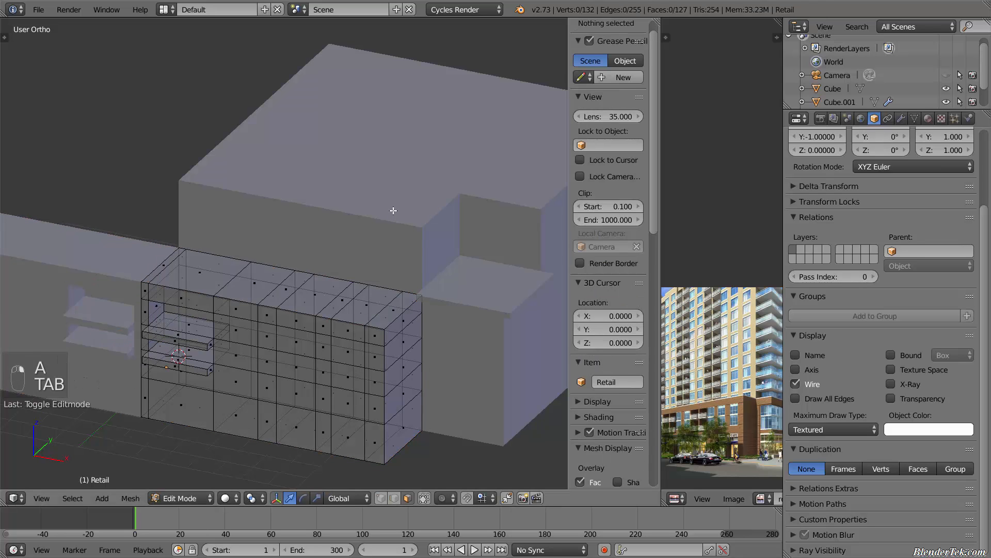
key(Tab)
right_click(393, 219)
mouse_move(497, 361)
middle_down()
mouse_move(528, 354)
mouse_move(508, 314)
mouse_move(506, 371)
middle_up()
key(Tab)
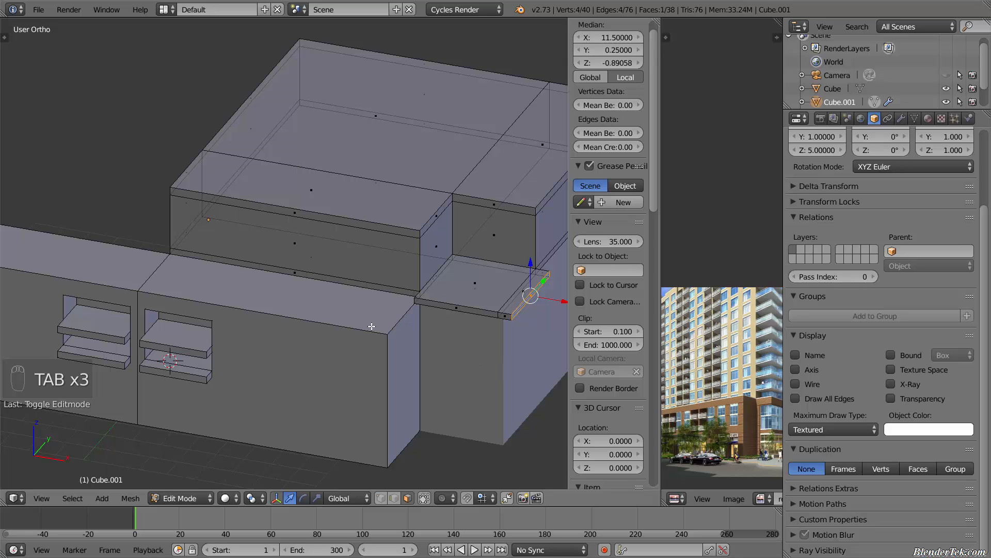
middle_drag(408, 321, 391, 347)
key(Tab)
right_click(358, 355)
key(Tab)
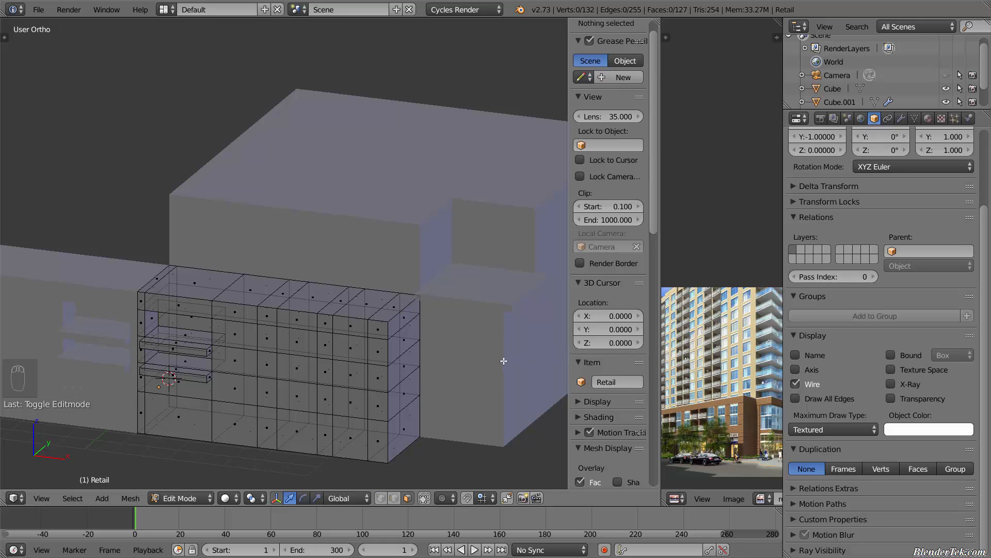
key(Tab)
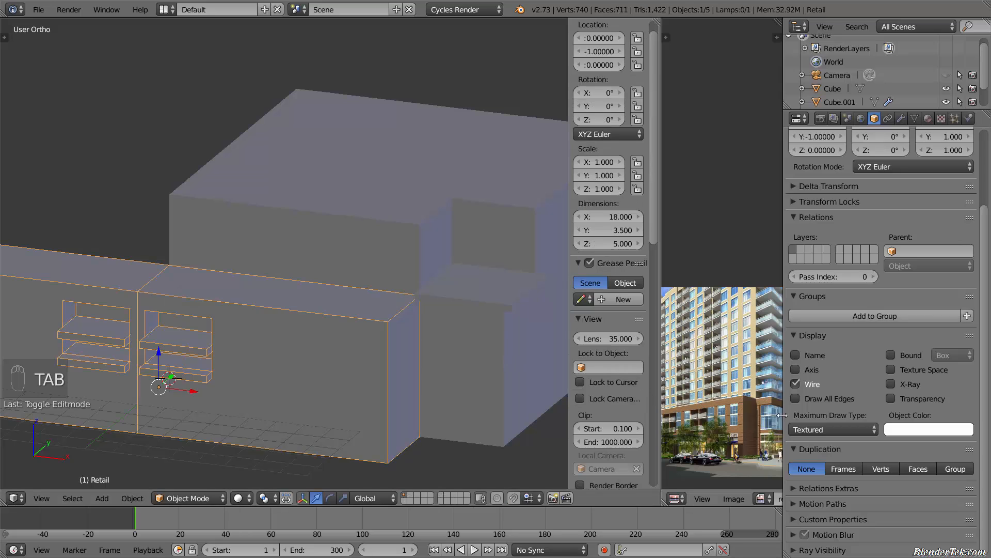
Try the Wire maximum draw type on the retail block and settle on Solid
click(809, 427)
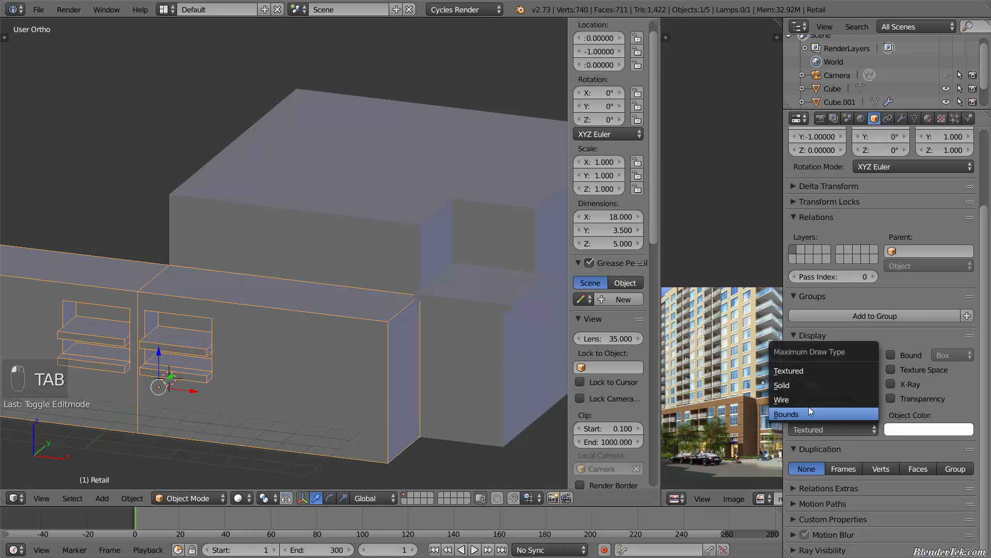
click(811, 399)
click(830, 429)
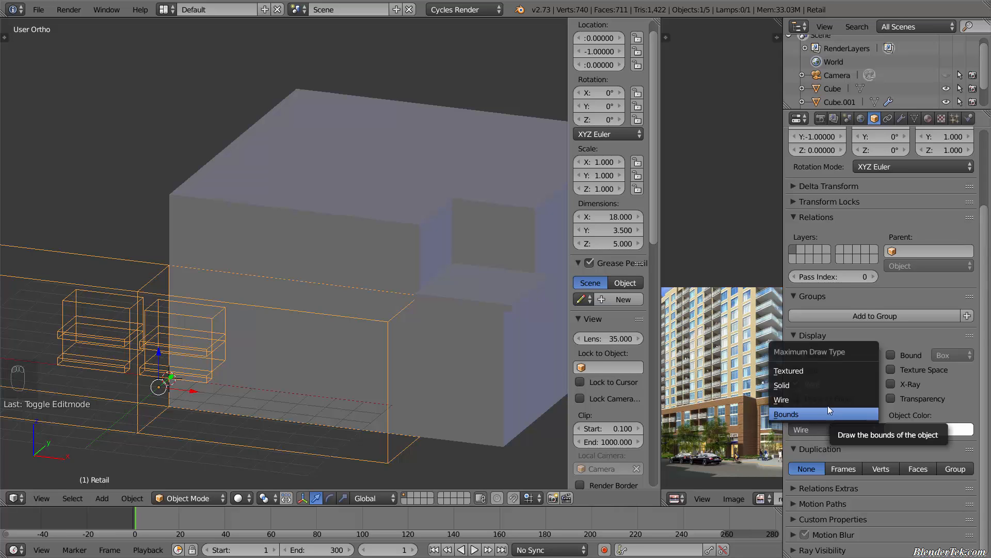
click(823, 385)
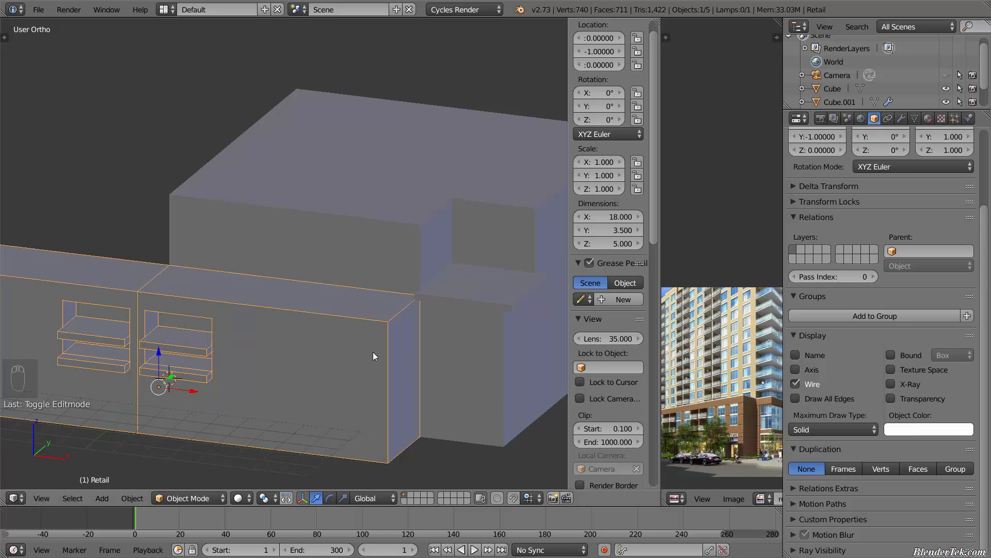
Limit selection to visible geometry and select the three wide faces right of the balconies in the retail facade's second row from the top
key(Tab)
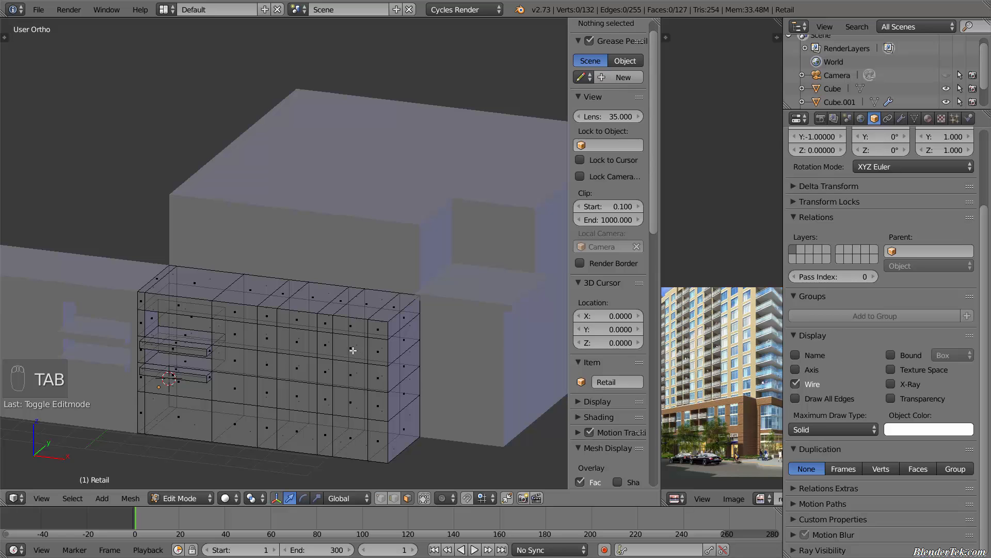
right_click(353, 350)
scroll(344, 367, up, 3)
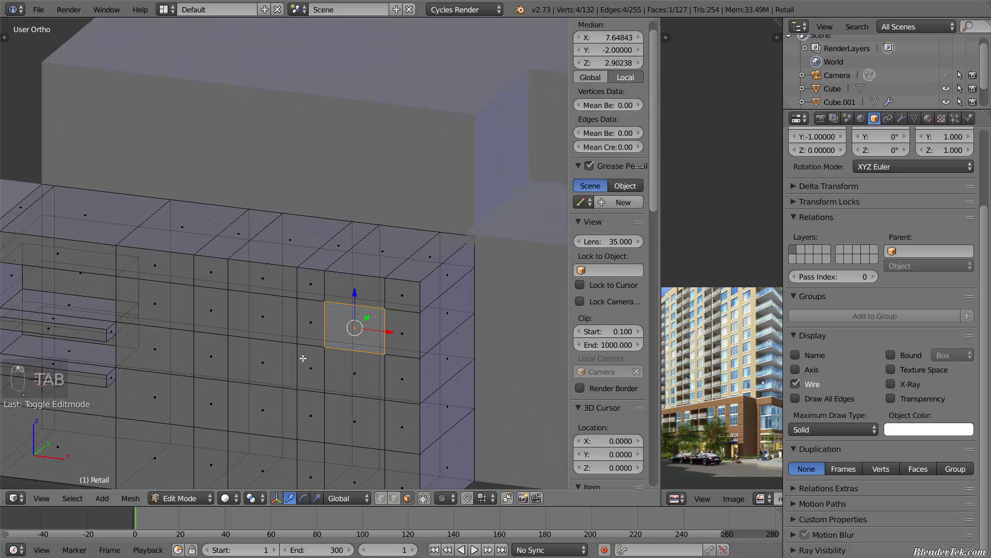
middle_drag(271, 353, 251, 334)
shift+right_click(252, 334)
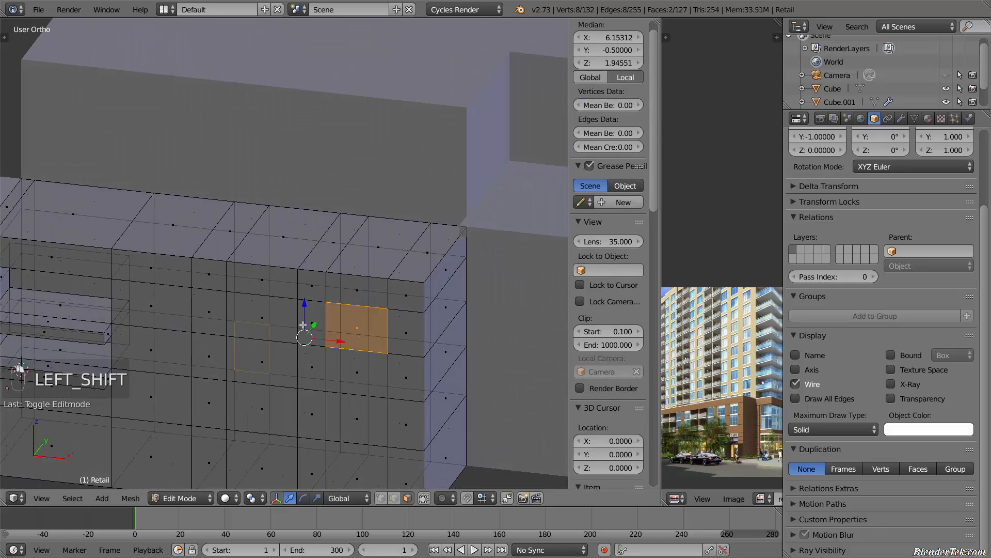
shift+right_click(251, 347)
shift+right_click(256, 320)
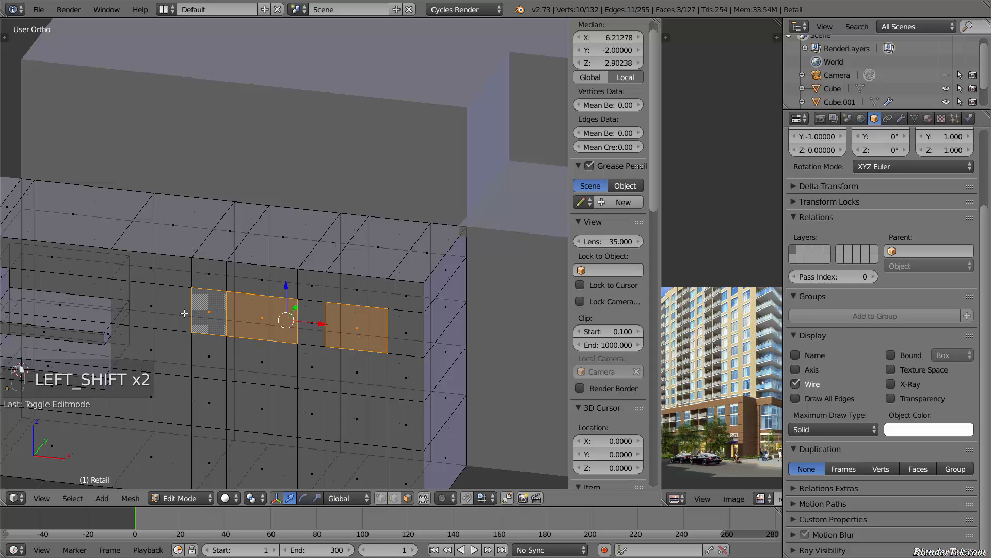
right_click(262, 319)
shift+right_click(360, 344)
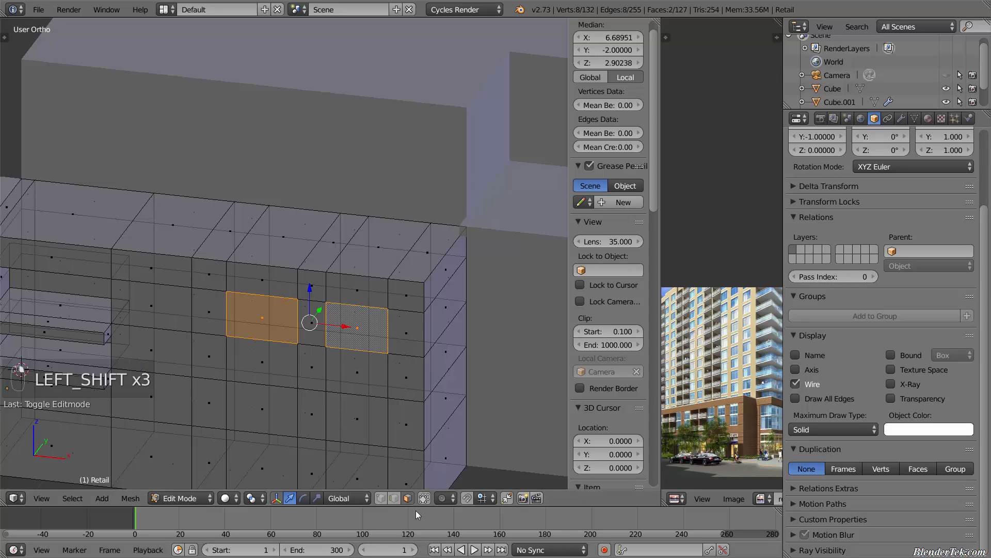
click(424, 498)
shift+right_click(157, 294)
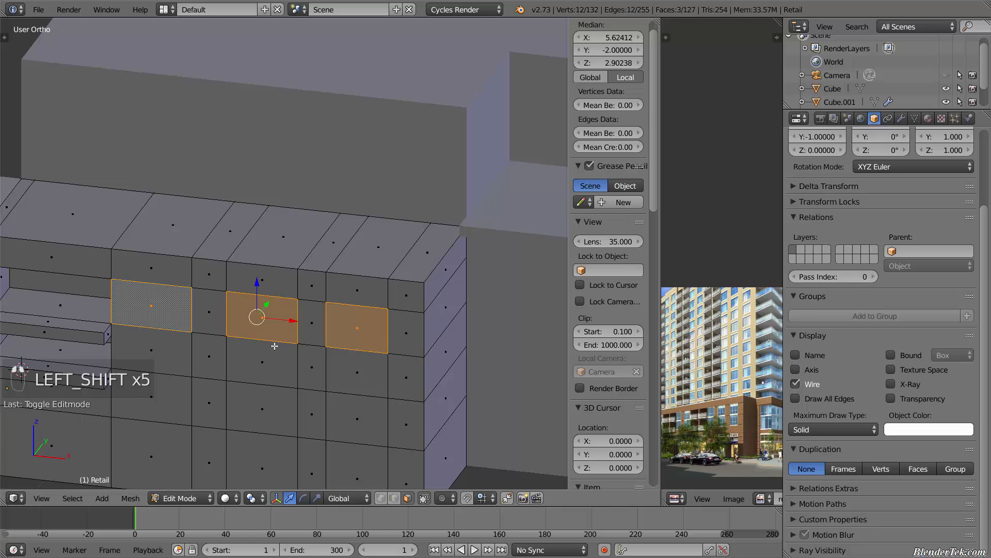
Duplicate the three selected facade faces in place and check the outlines on the retail block outside mesh editing
key(shift+d)
right_click(367, 333)
key(Tab)
scroll(366, 333, down, 4)
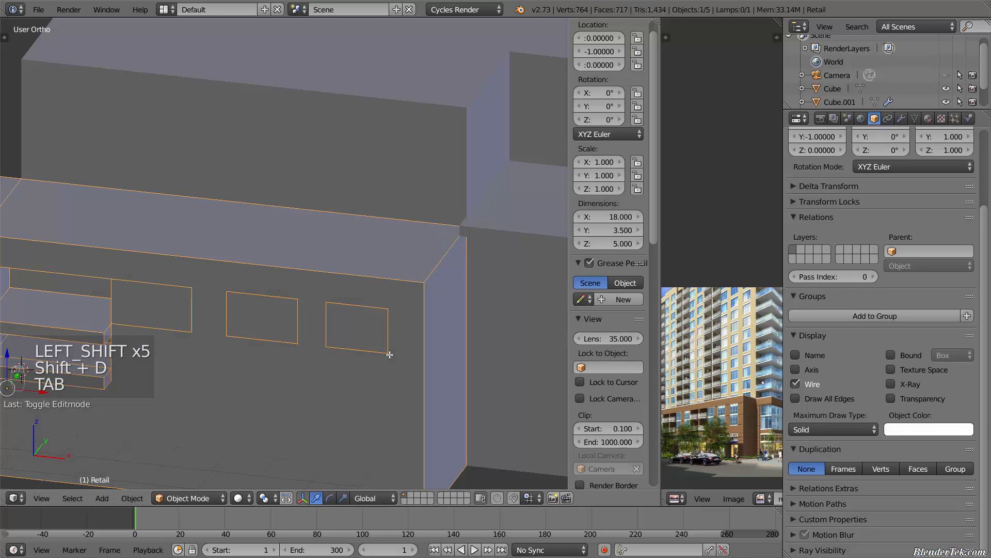
middle_drag(377, 341, 408, 404)
key(Tab)
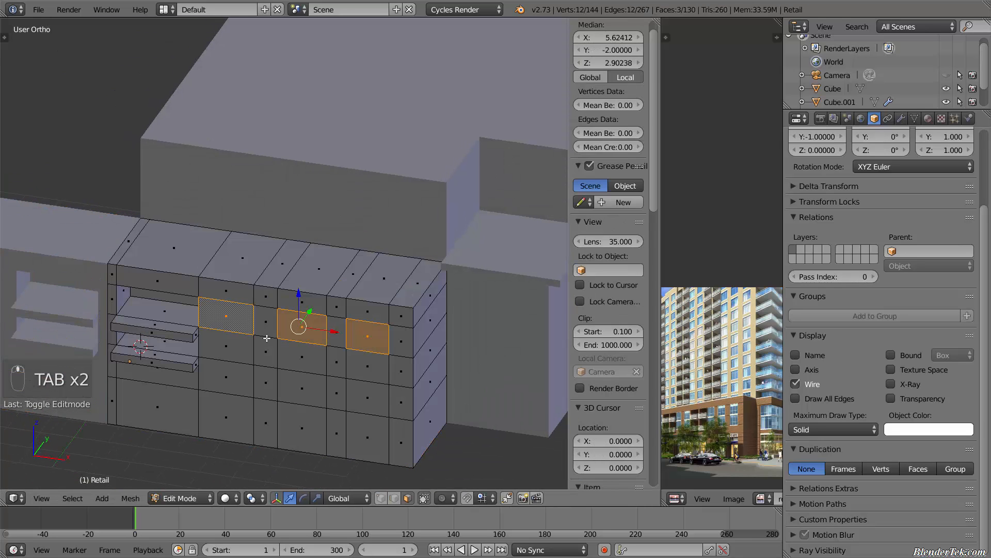
scroll(219, 349, up, 2)
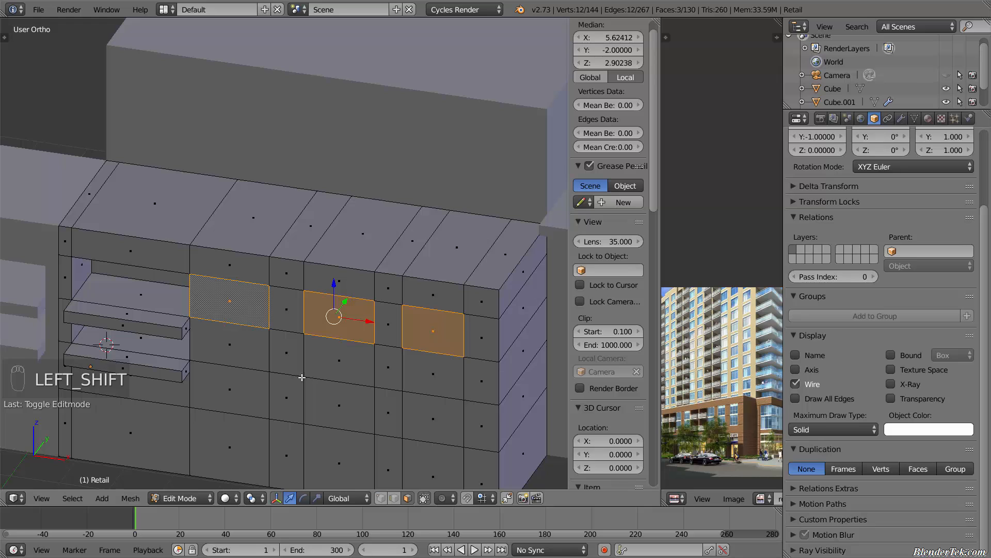
shift+middle_drag(306, 381, 235, 321)
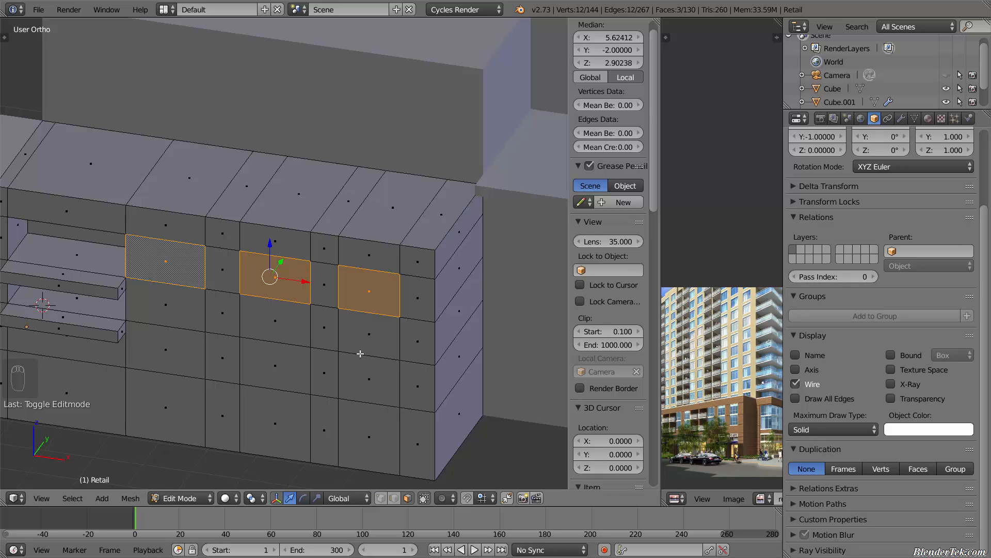
Move the three duplicated facade faces about 1 unit out from the retail block along negative Y and check them outside mesh editing
key(g)
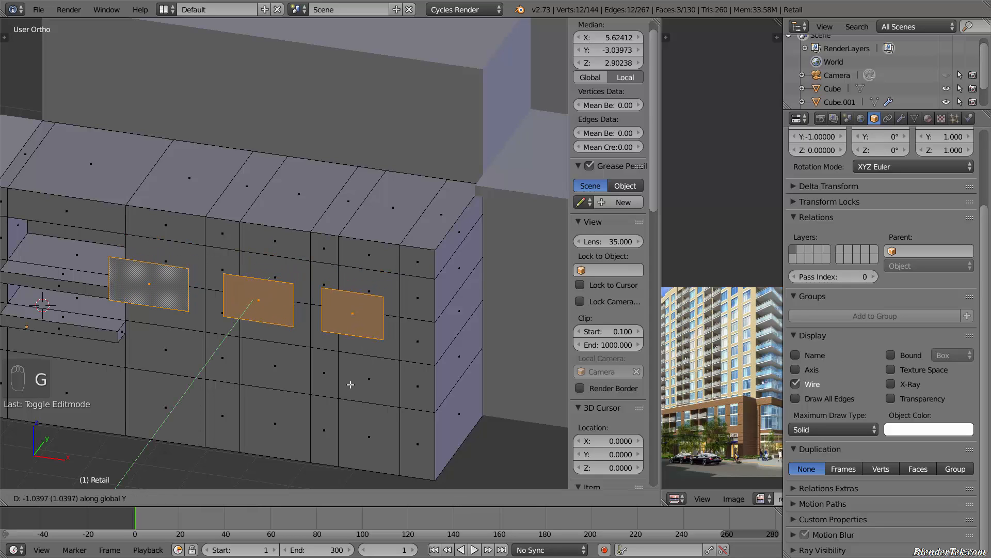
click(351, 382)
key(Tab)
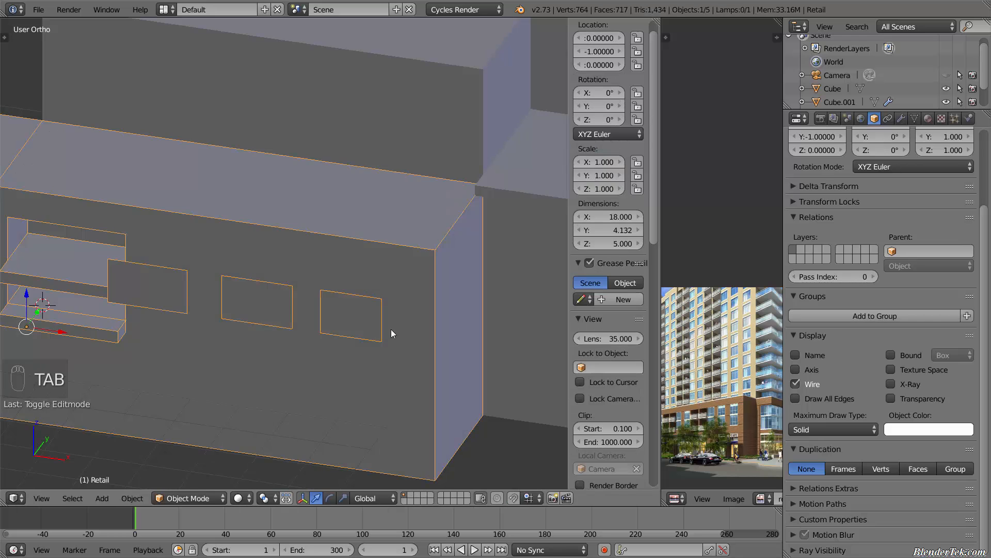
middle_drag(379, 373, 398, 315)
key(KP_1)
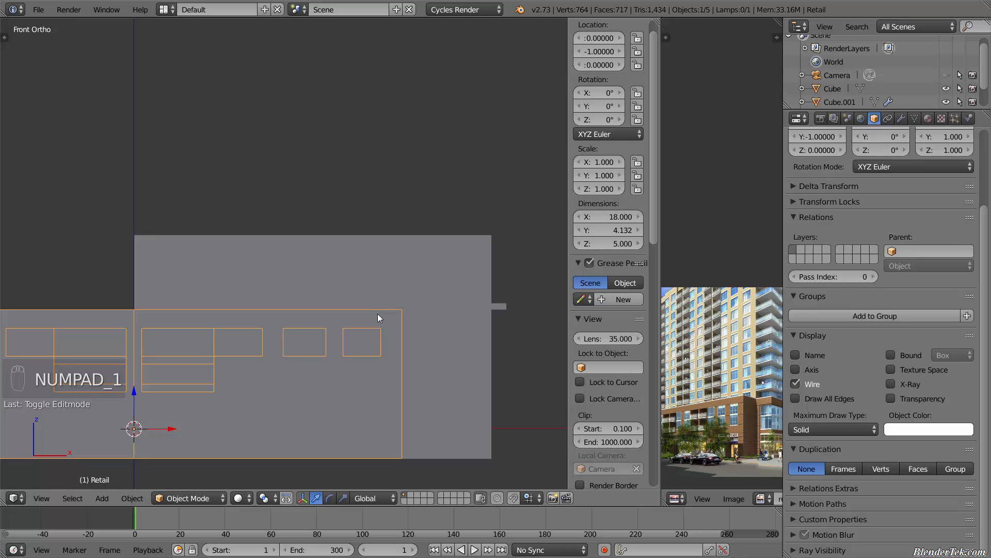
Select the upper floor block above the retail block and turn on its wire display
middle_drag(378, 315, 354, 349)
scroll(387, 298, up, 3)
shift+middle_drag(388, 297, 370, 310)
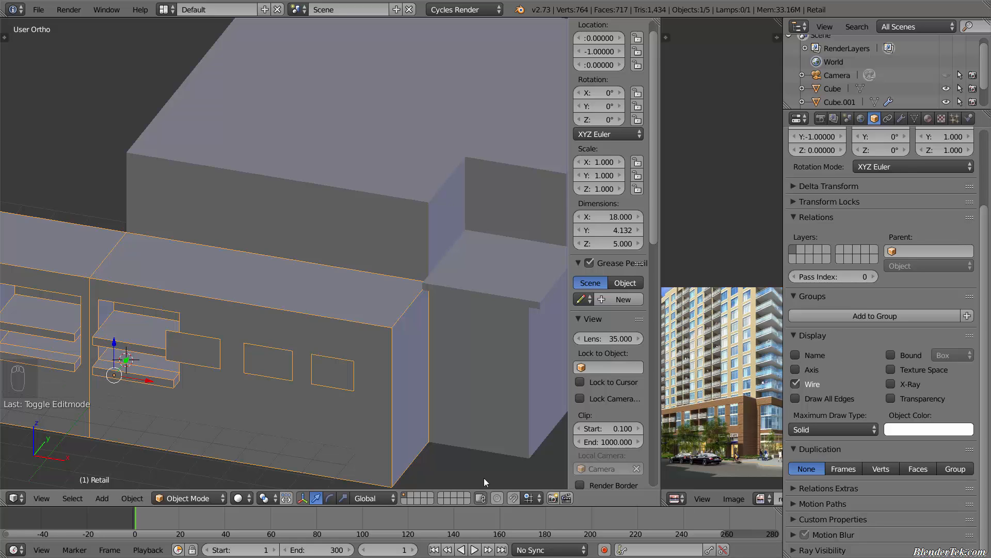
key(KP_1)
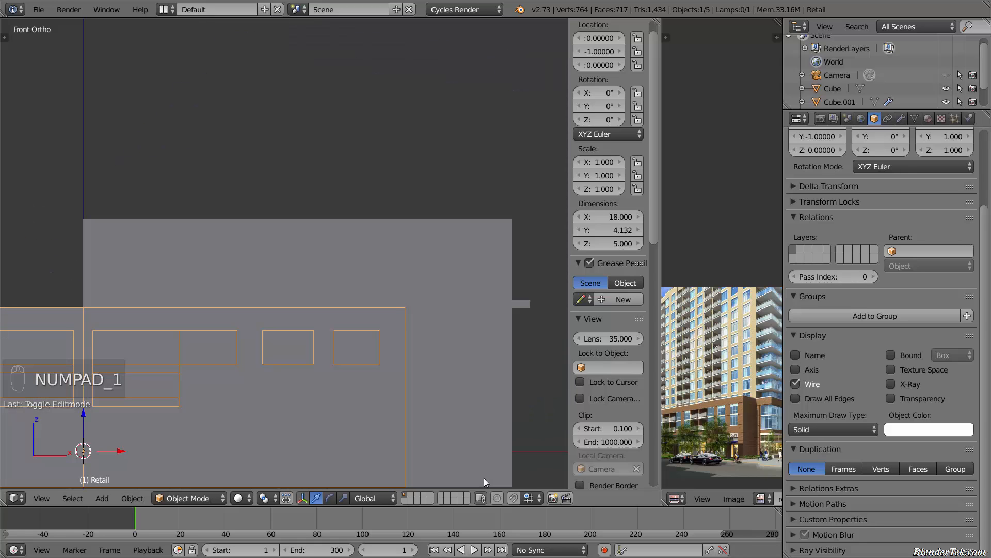
middle_drag(448, 271, 379, 328)
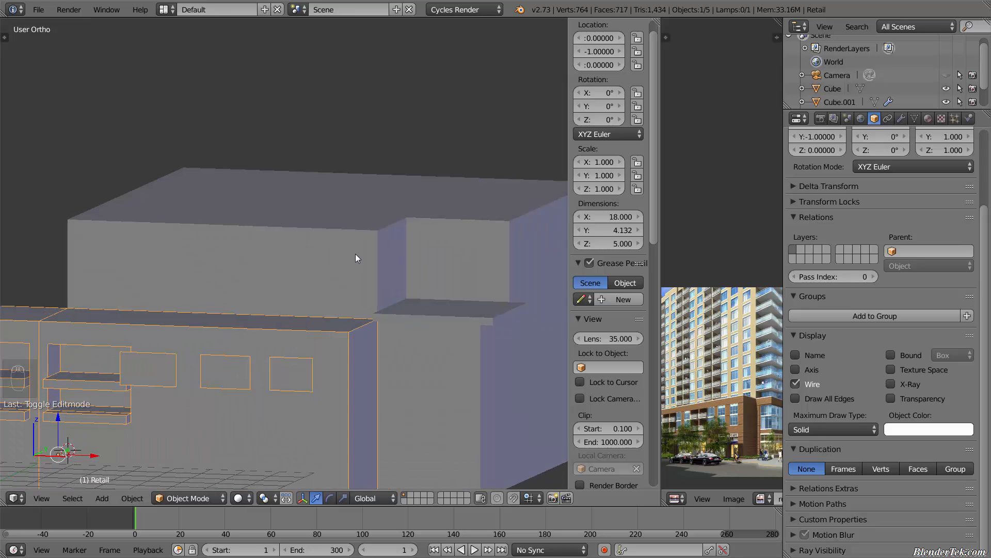
right_click(381, 272)
click(808, 383)
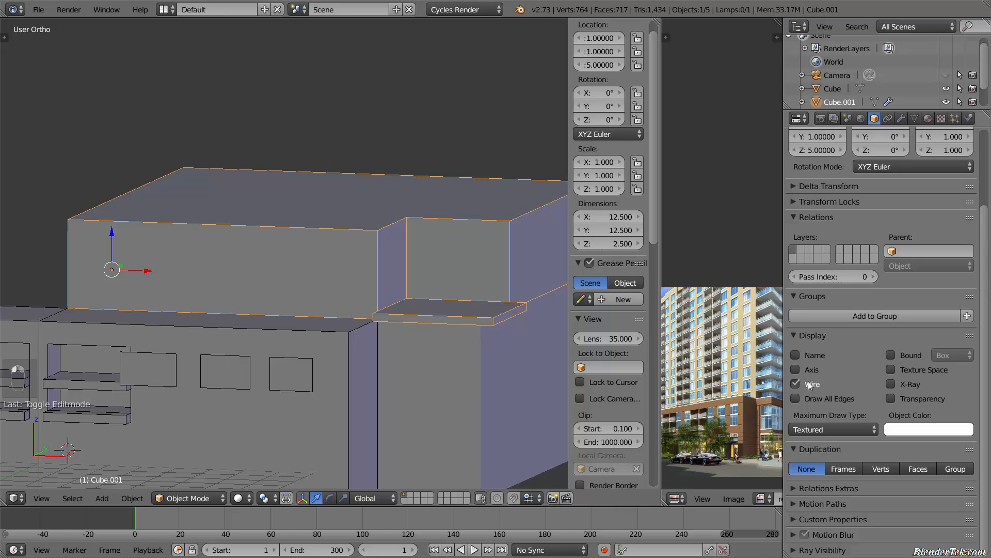
In mesh editing, add a vertical loop cut near the right corner of the upper block's projecting front wall, slid about -0.87
key(KP_1)
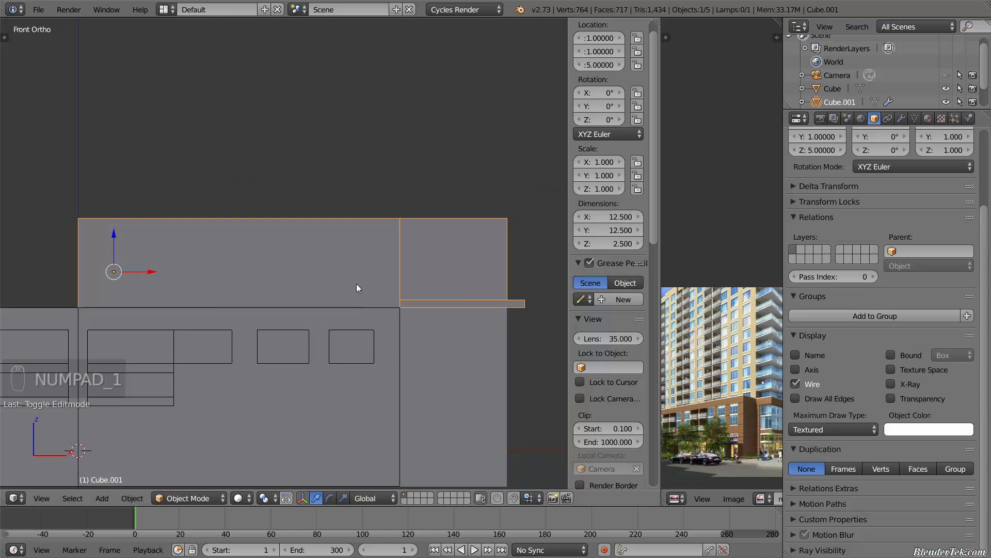
key(Tab)
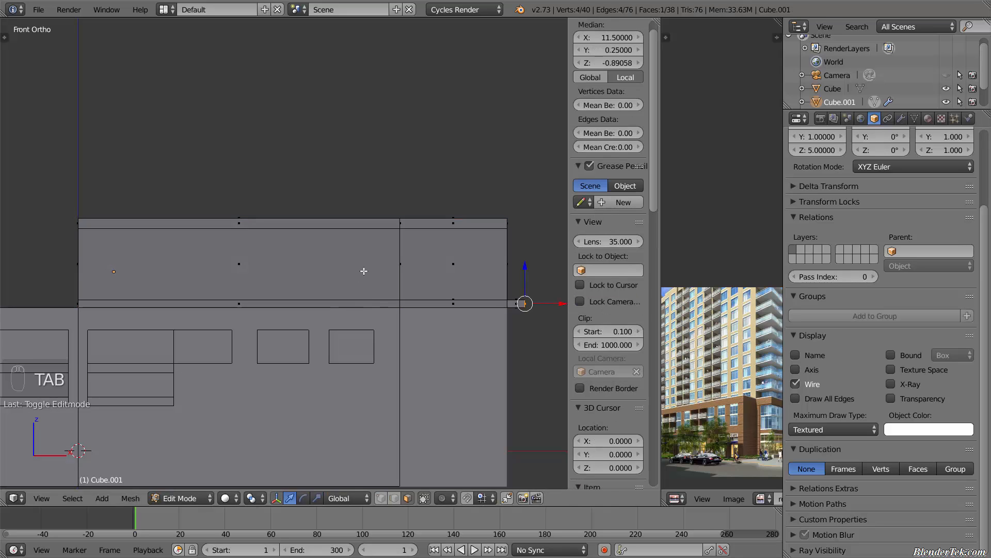
key(ctrl+r)
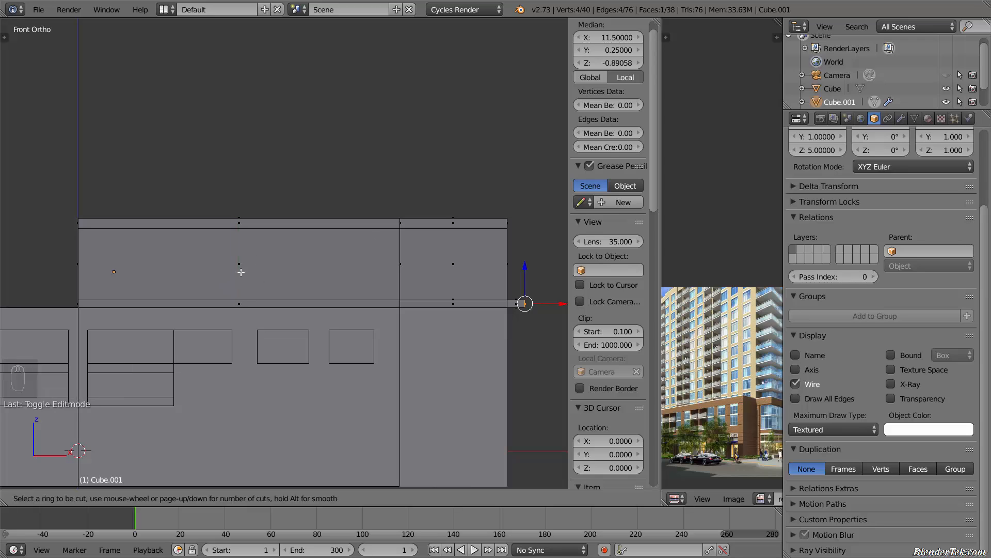
click(236, 302)
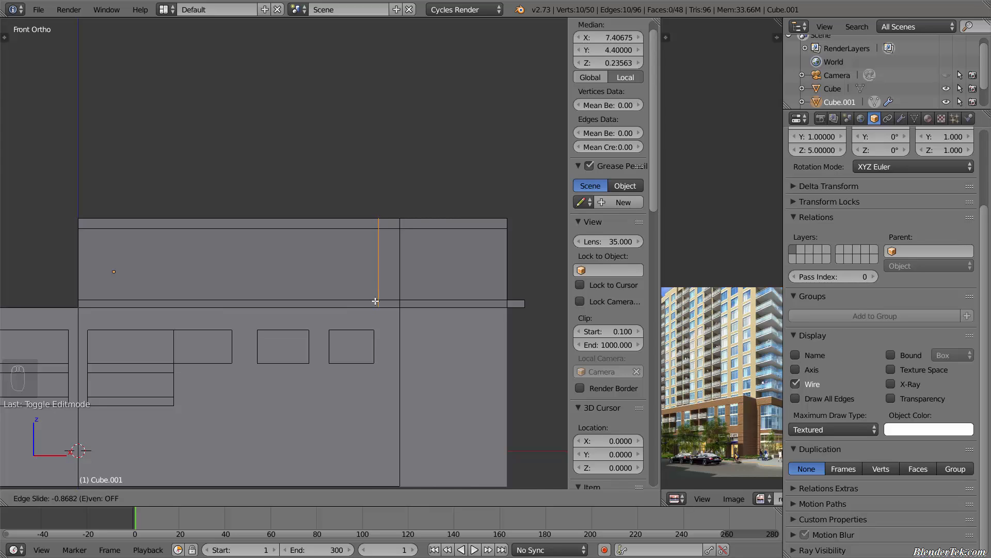
click(375, 301)
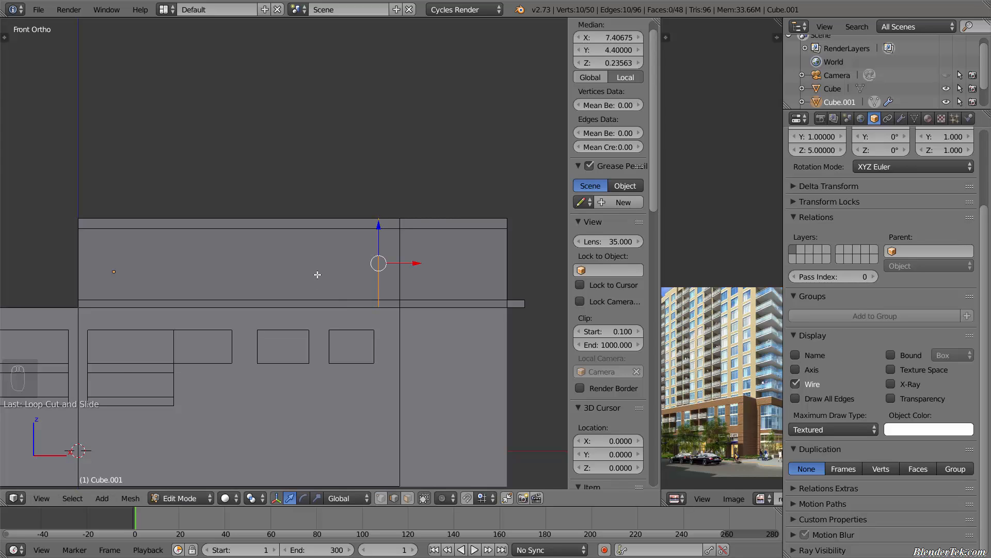
key(ctrl+r)
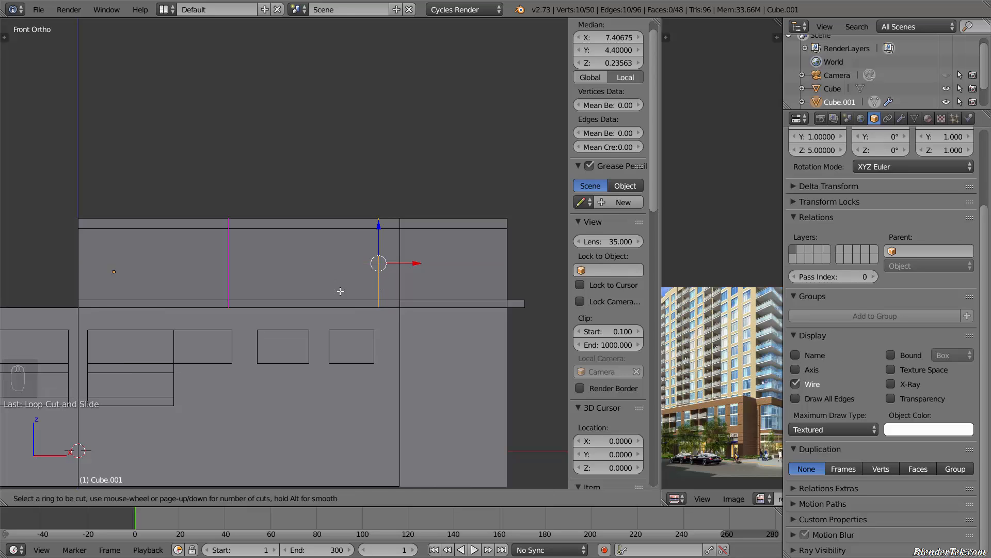
right_click(256, 280)
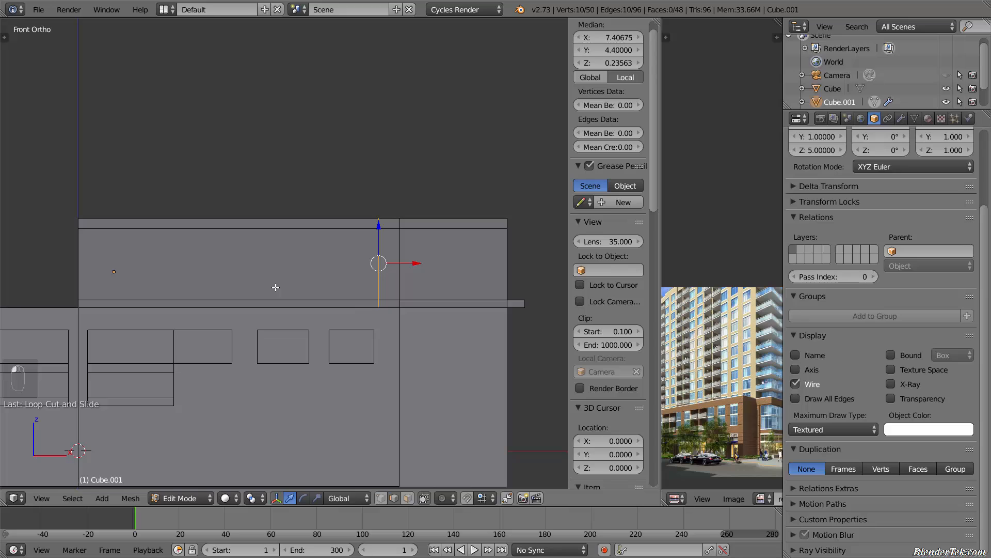
Add two vertical loop cuts to the upper block's front wall, aligned with the left and right ends of the retail balconies
key(ctrl+r)
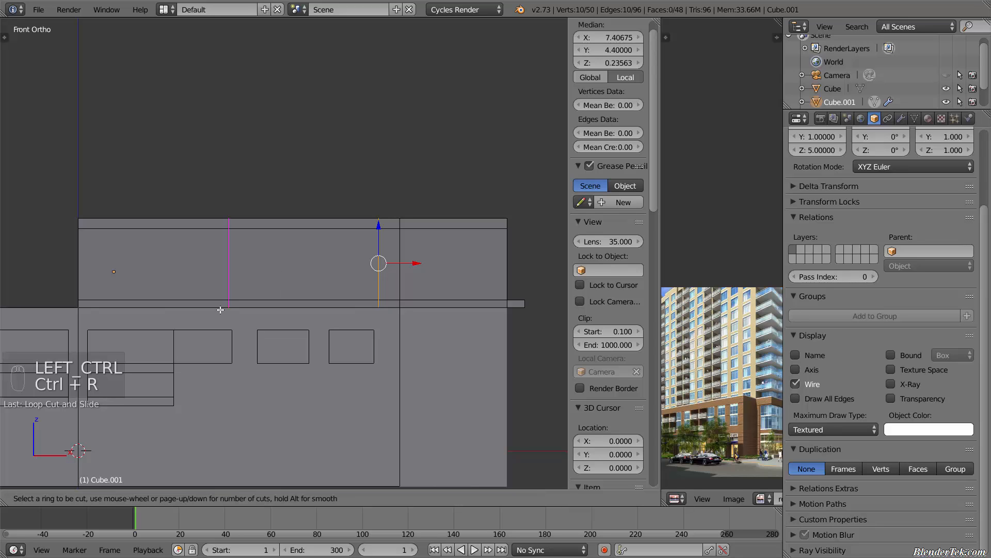
click(229, 301)
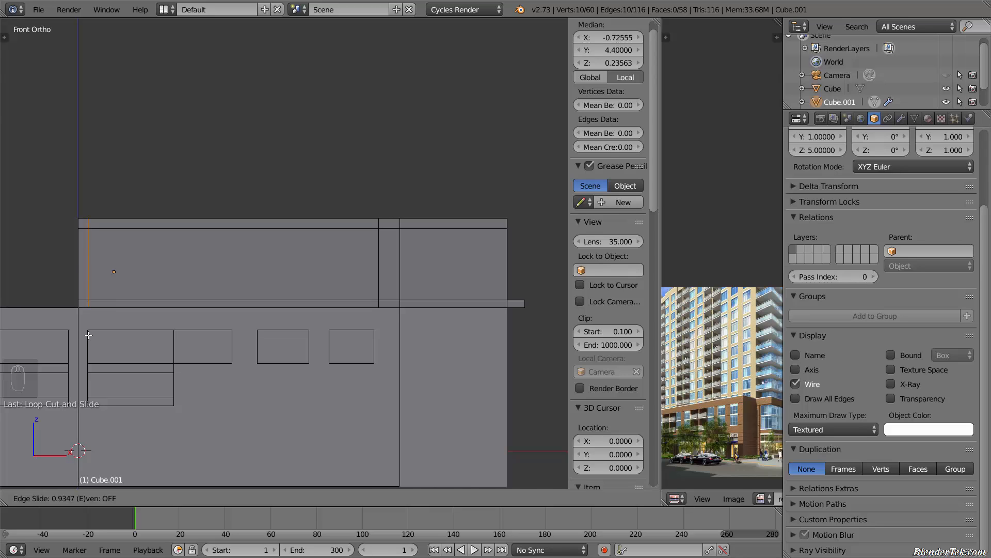
click(89, 335)
key(ctrl+r)
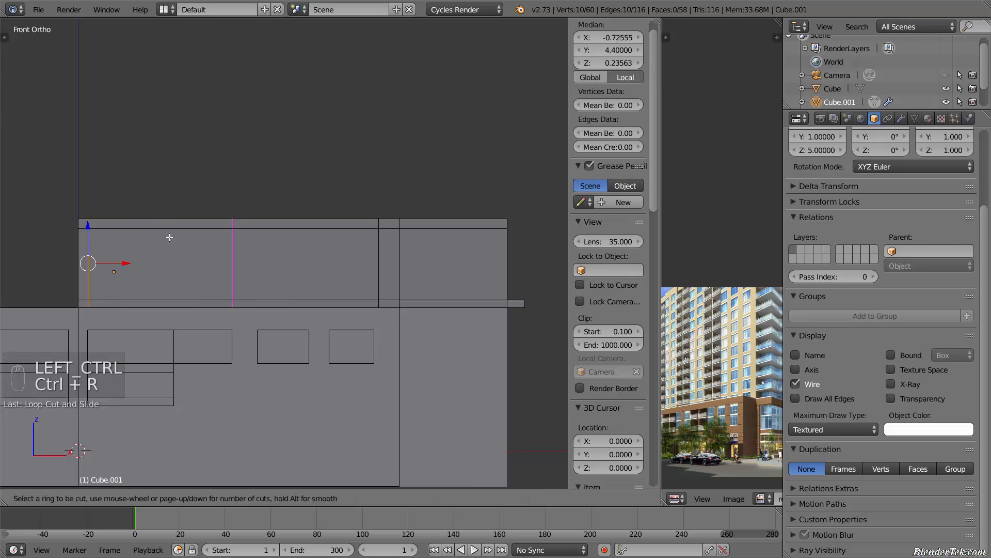
click(230, 292)
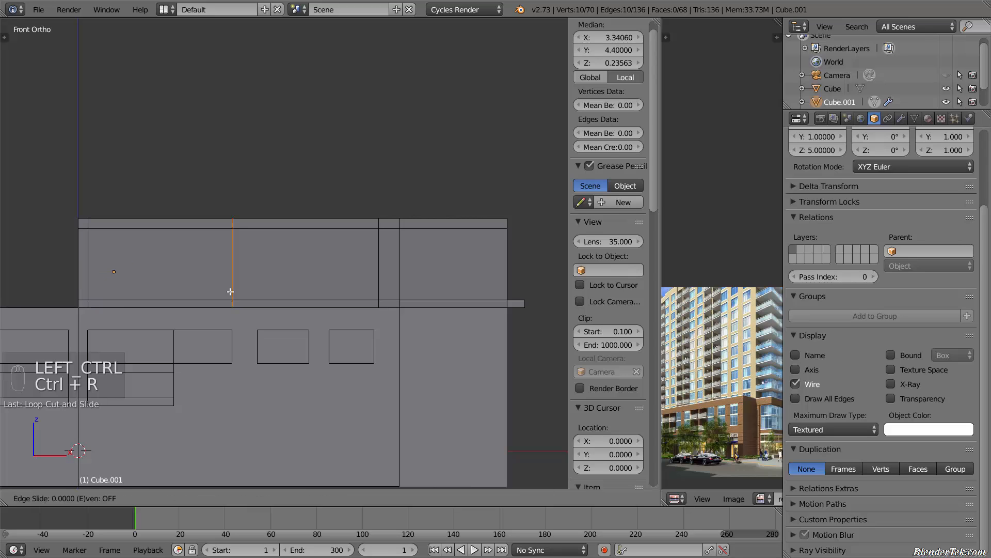
click(171, 361)
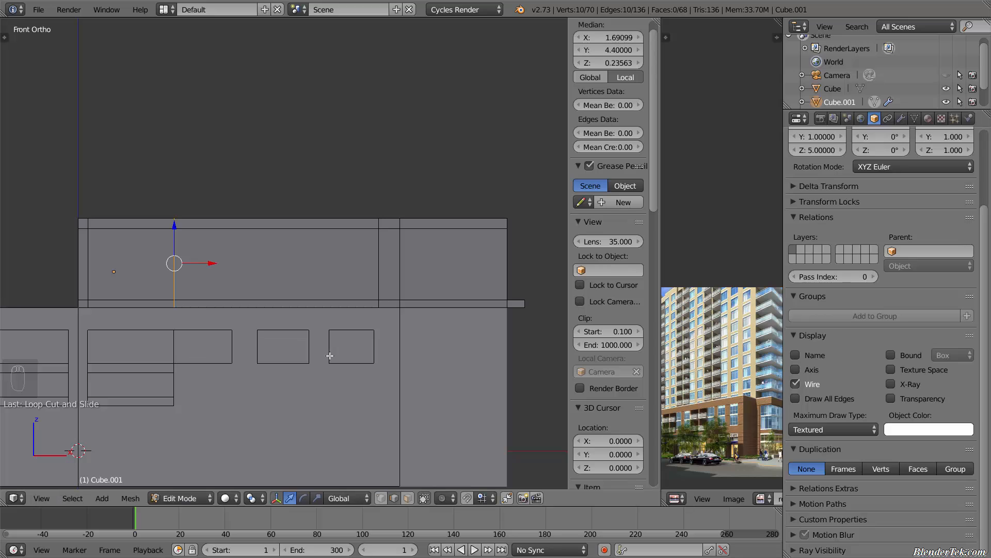
Add two vertical loop cuts to the upper block, framing a narrow strip above the gap between the middle and rightmost retail windows
key(ctrl+r)
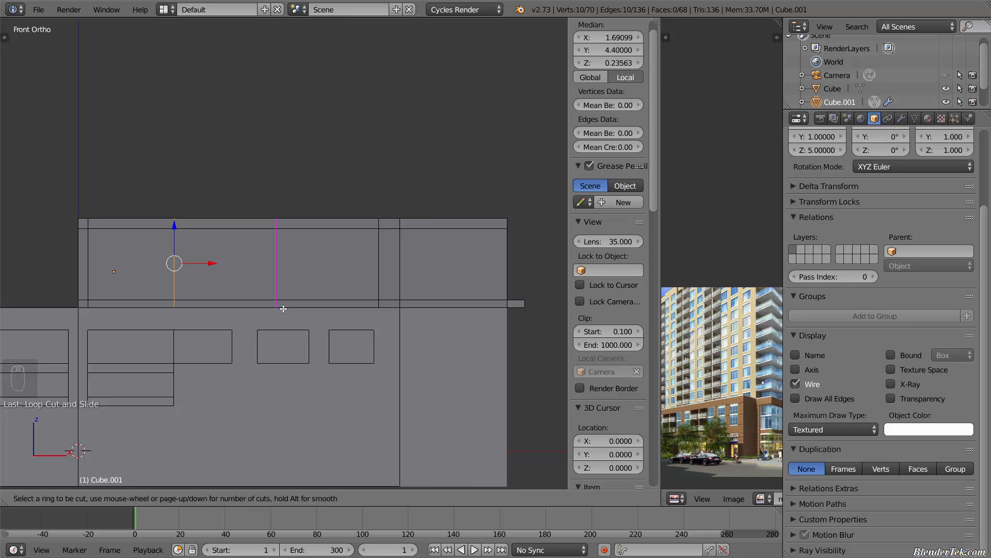
scroll(284, 308, up, 2)
scroll(288, 303, down, 2)
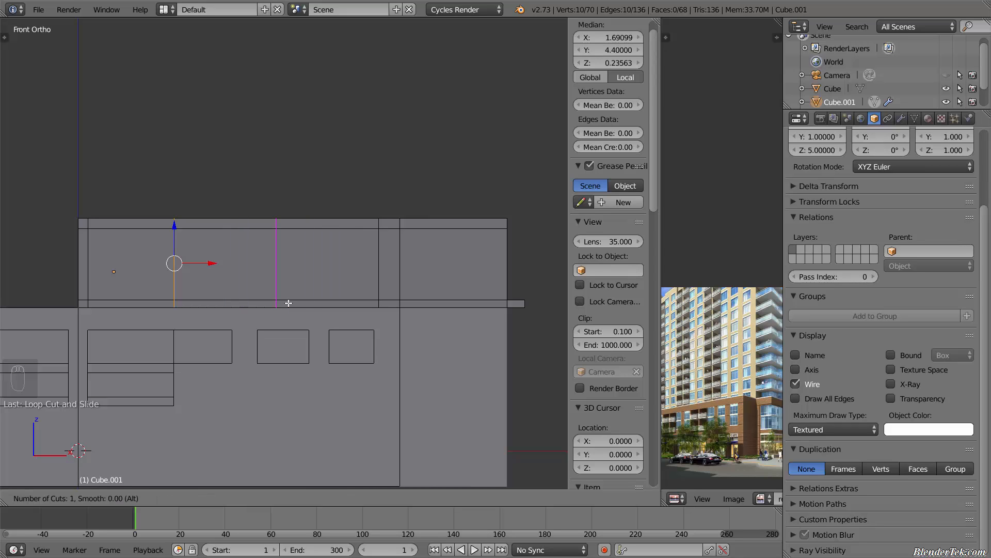
scroll(288, 303, up, 1)
key(ctrl+r)
click(289, 289)
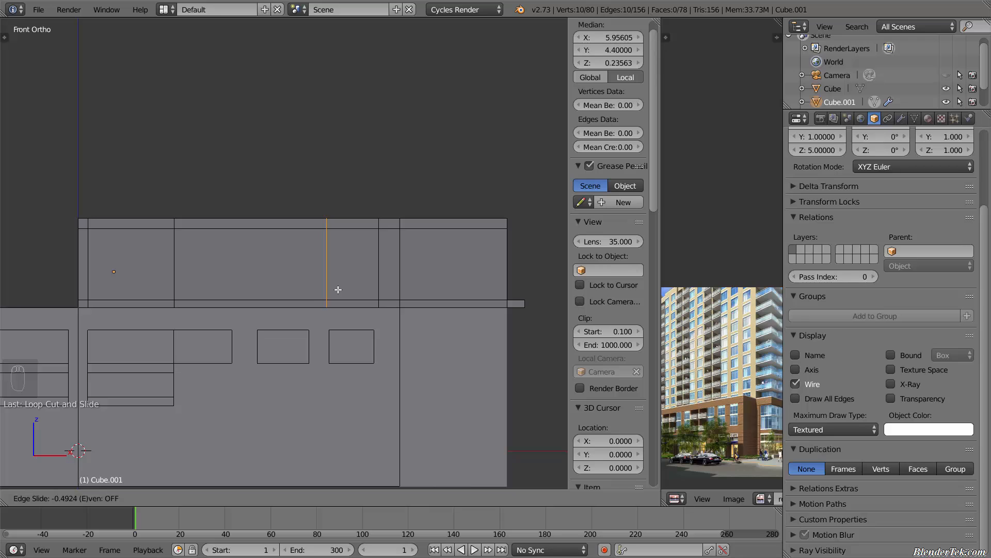
click(336, 290)
key(ctrl+r)
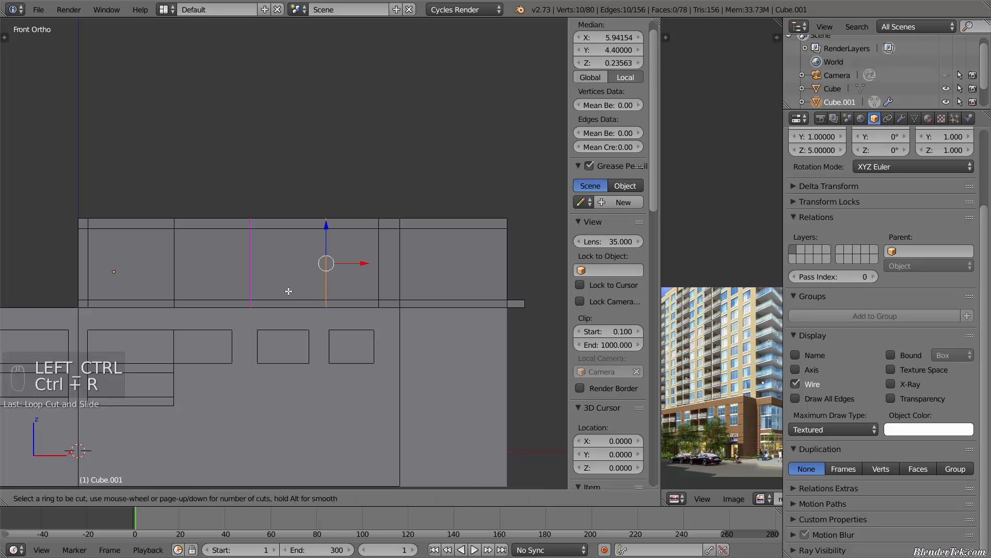
click(287, 289)
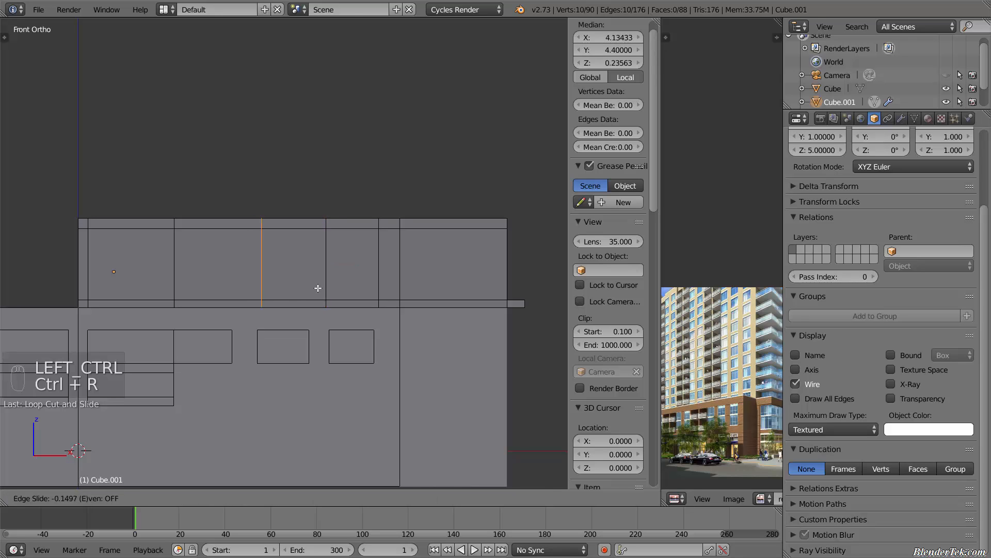
click(348, 286)
Add two more vertical loop cuts framing a narrow strip above the gap between the first and middle retail windows, and clear the selection
key(ctrl+r)
click(271, 292)
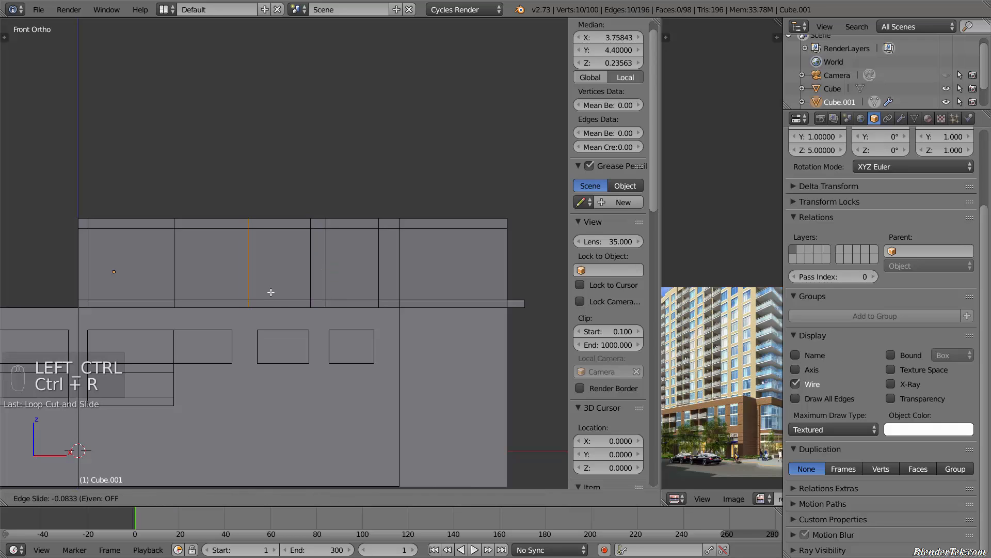
click(273, 291)
key(ctrl+r)
click(213, 302)
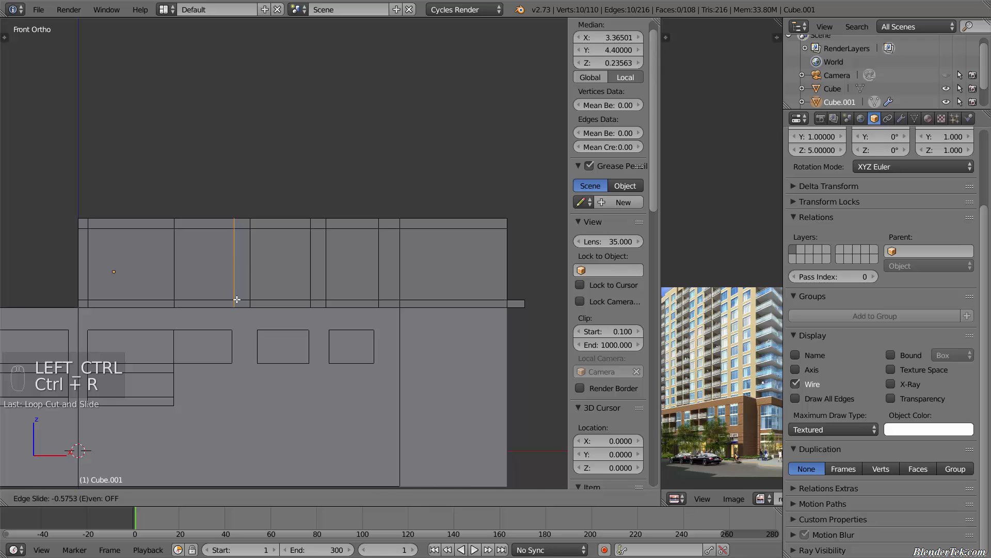
click(237, 300)
key(a)
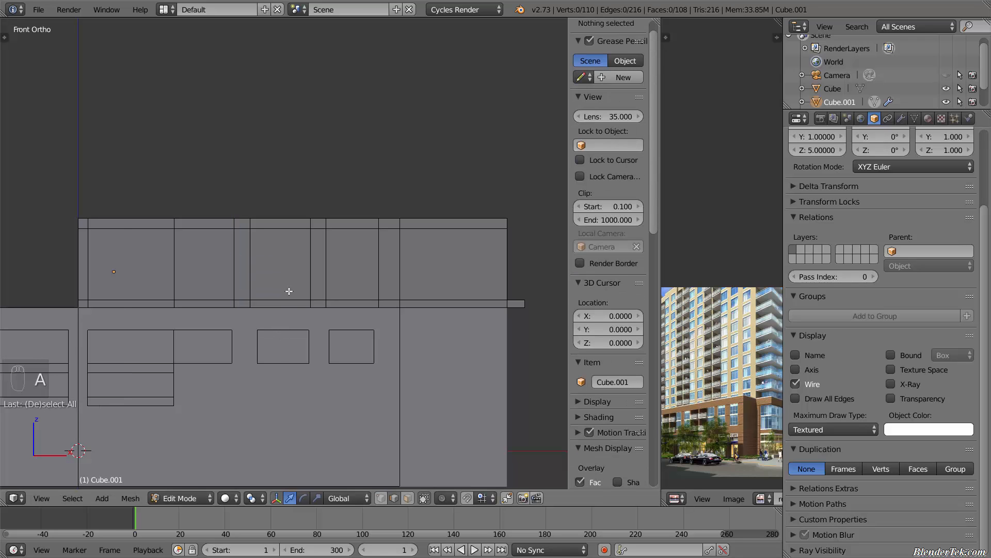
Edge-slide the loop nearest the front wall's right corner to a median X of about 7.49, and deselect everything
right_click(379, 275)
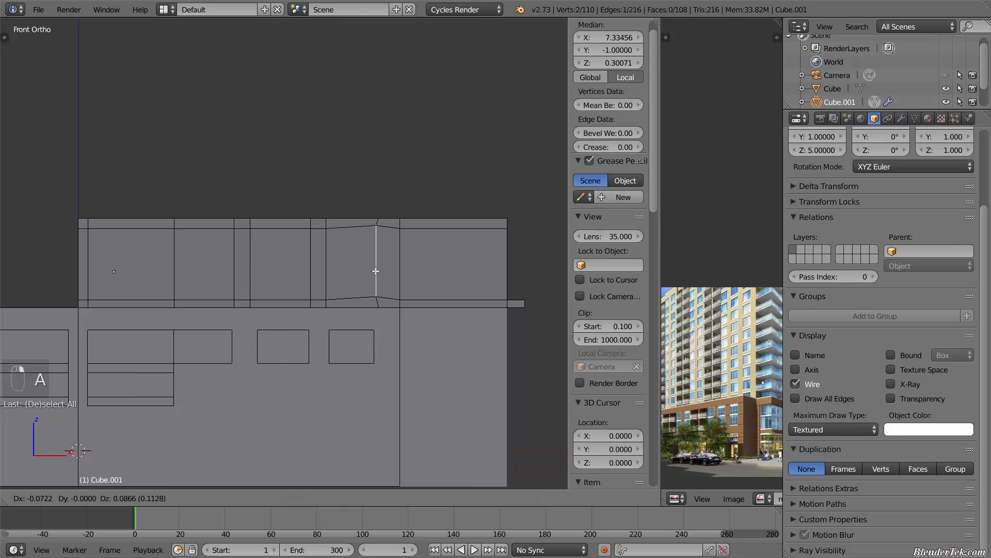
middle_drag(376, 271, 369, 294)
alt+right_click(379, 266)
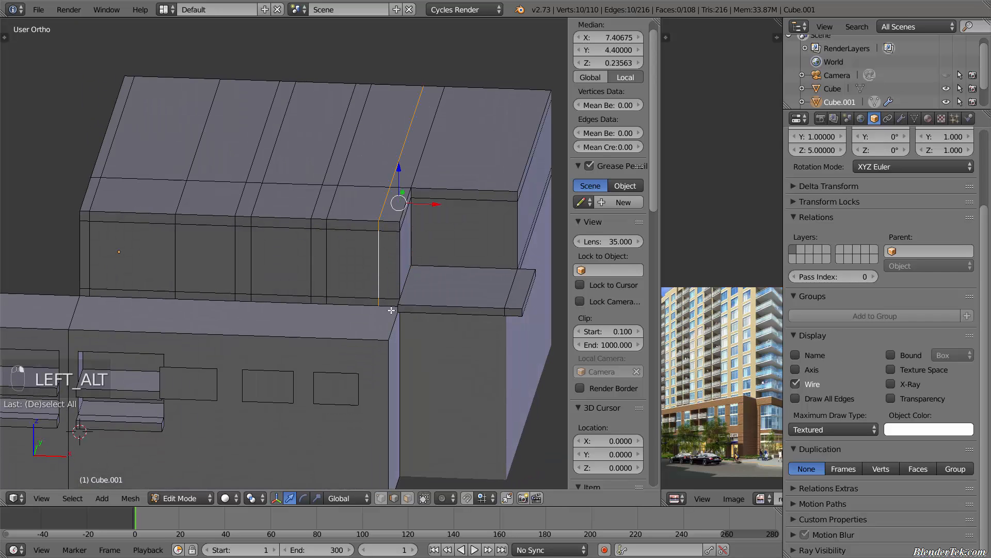
key(g)
key(g)
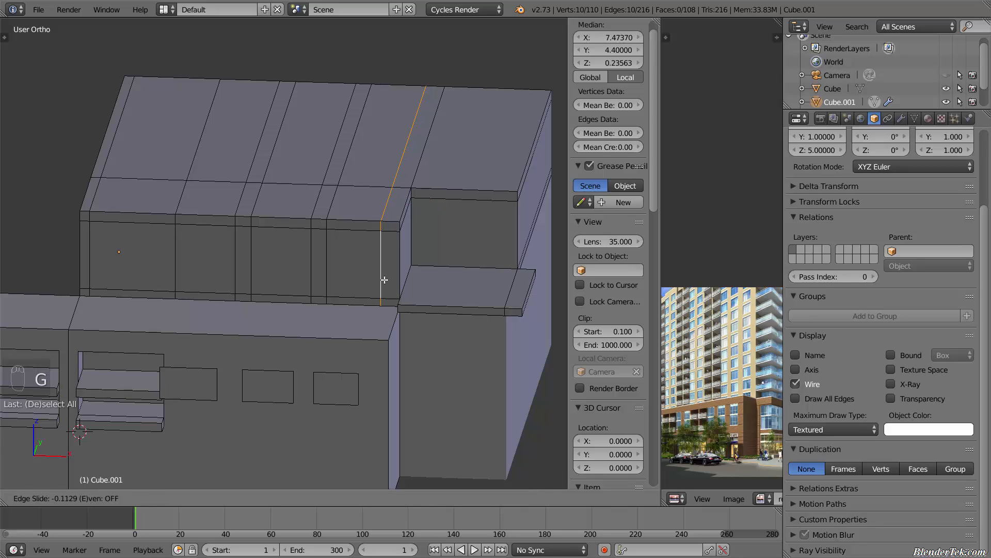
click(383, 280)
key(KP_1)
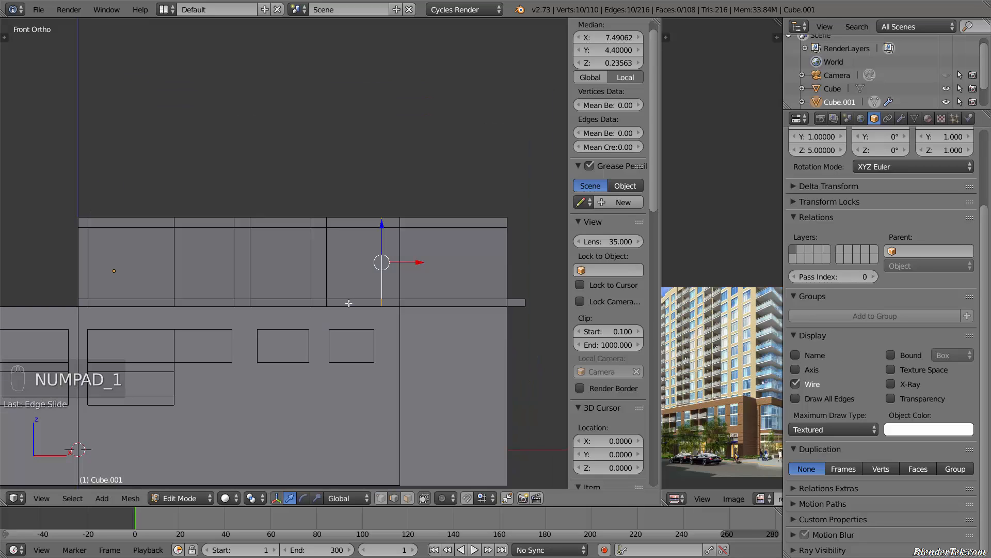
key(a)
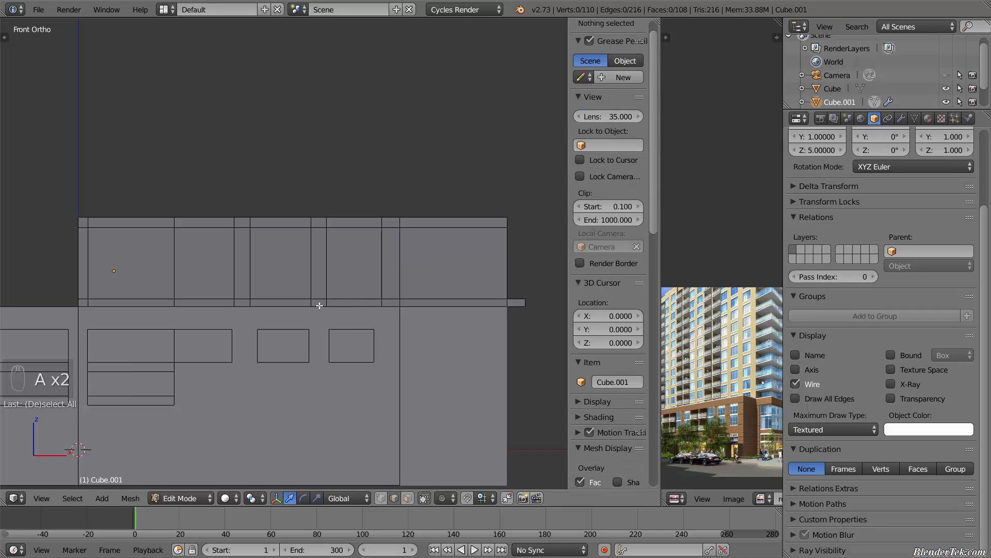
middle_drag(324, 290, 408, 308)
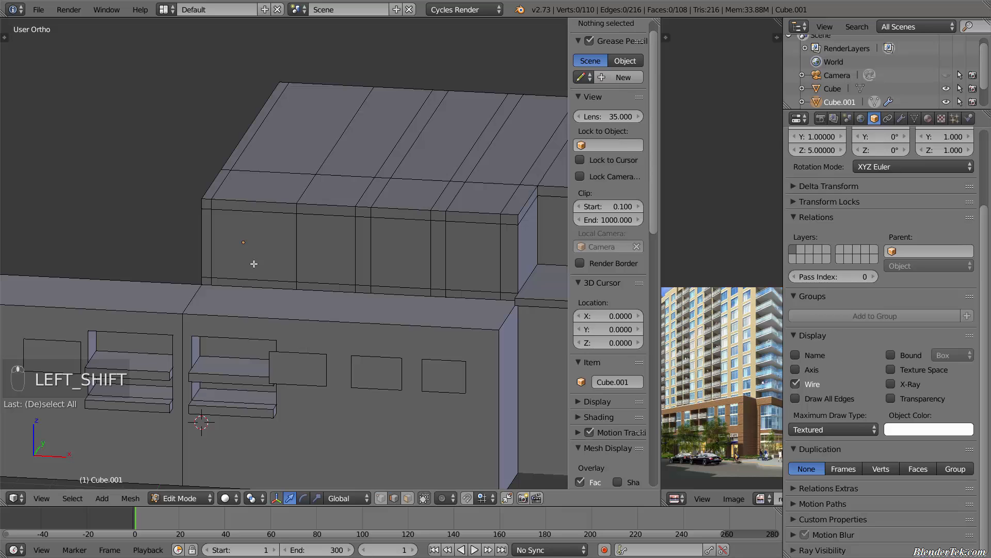
scroll(257, 260, up, 2)
key(KP_1)
middle_drag(257, 260, 277, 292)
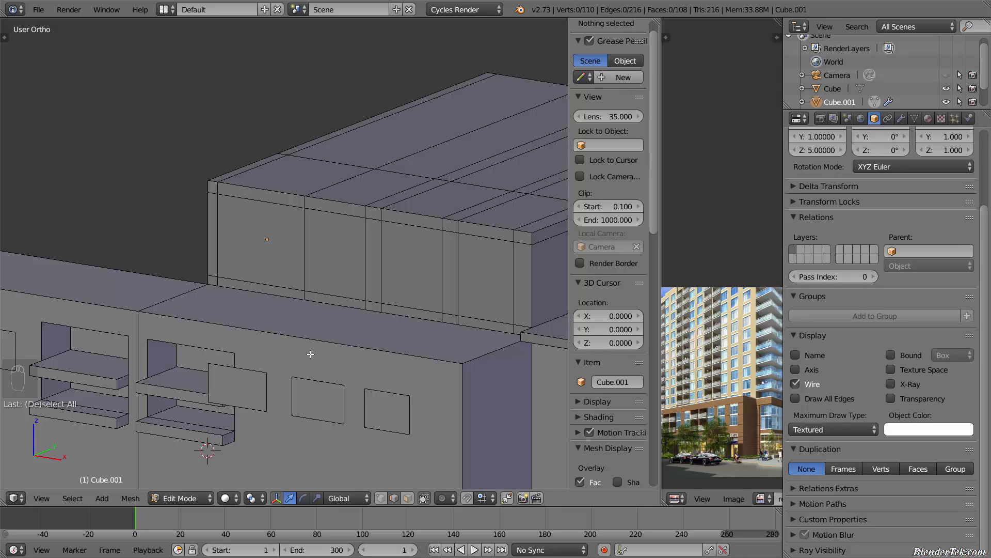
scroll(310, 354, down, 1)
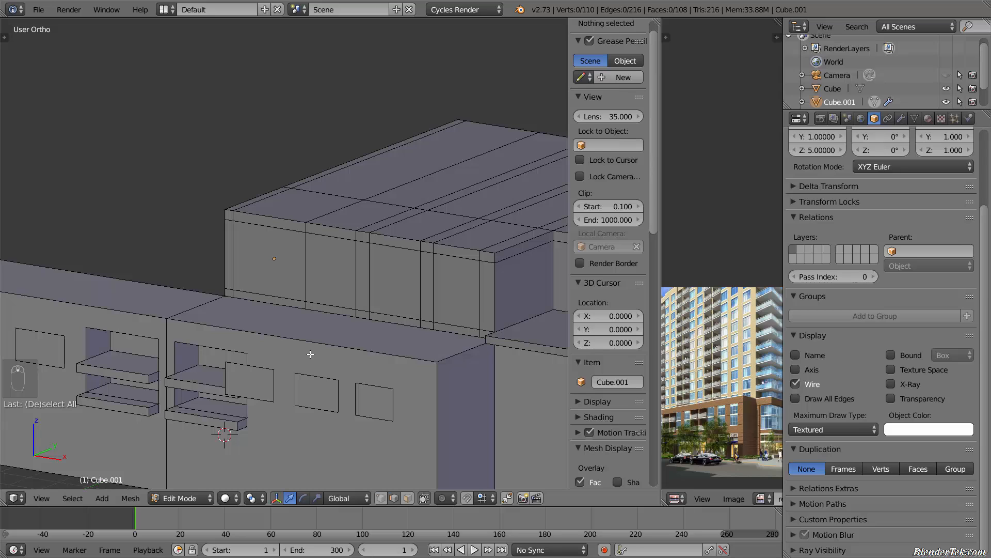
Switch to face selection and extrude the low strip face at the left end of the upper block's front wall outward by 0.5
scroll(248, 294, up, 2)
right_click(251, 297)
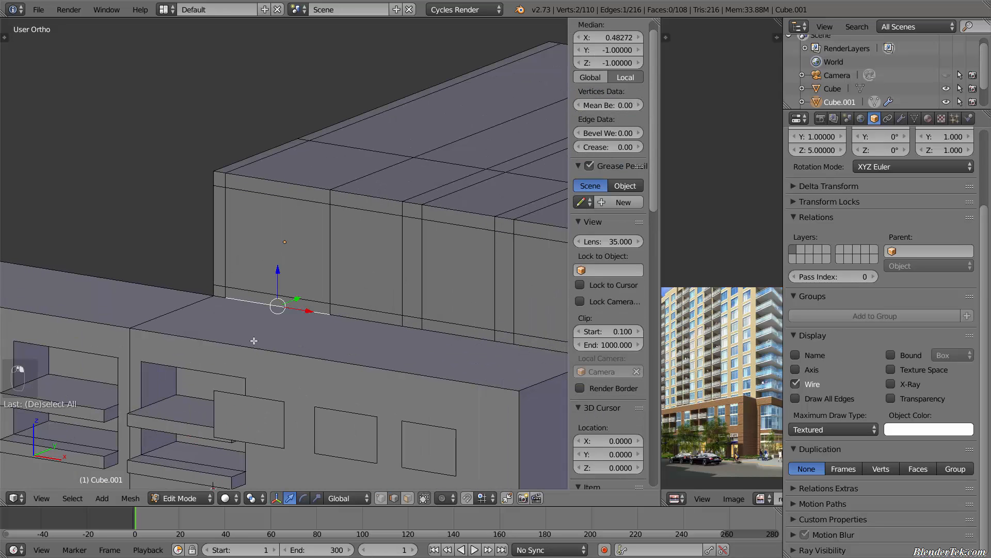
click(408, 498)
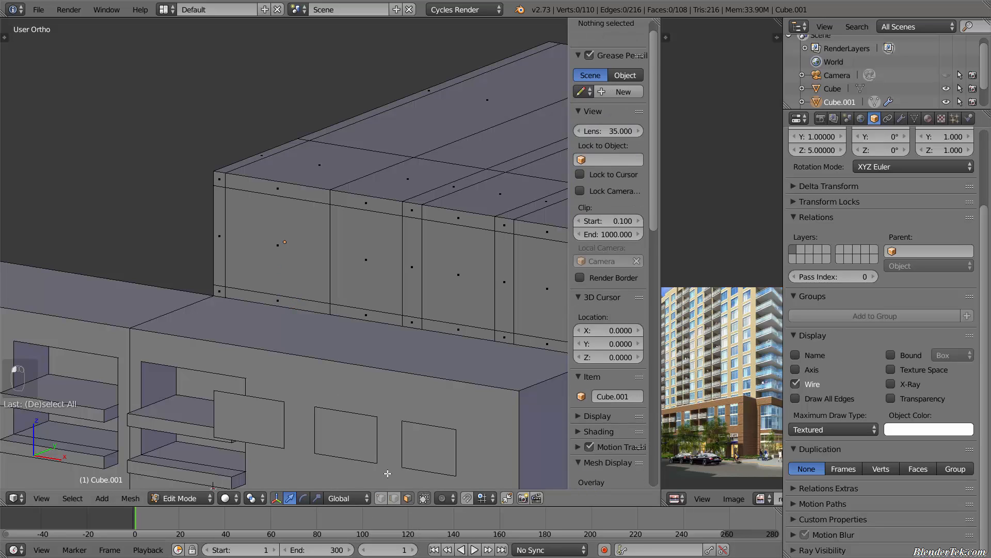
right_click(280, 302)
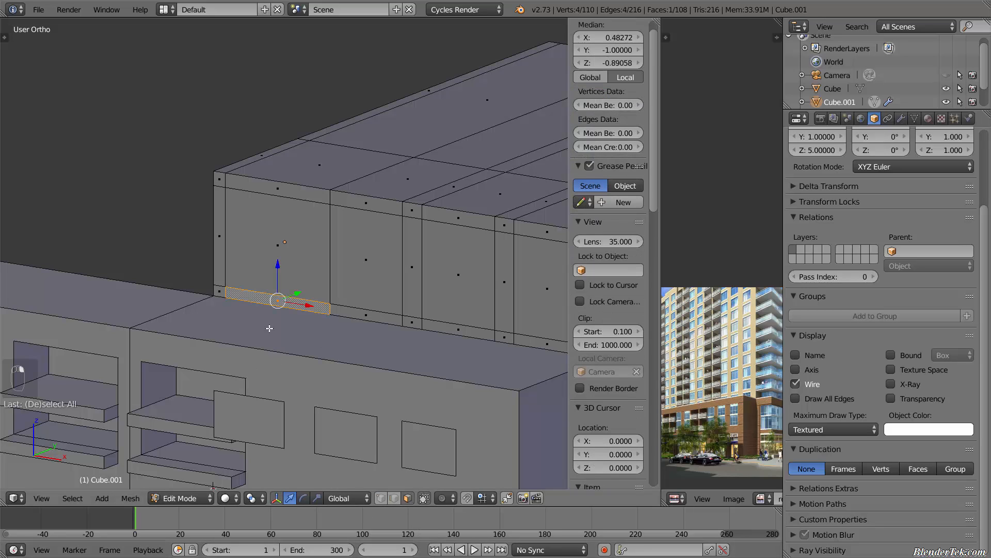
key(e)
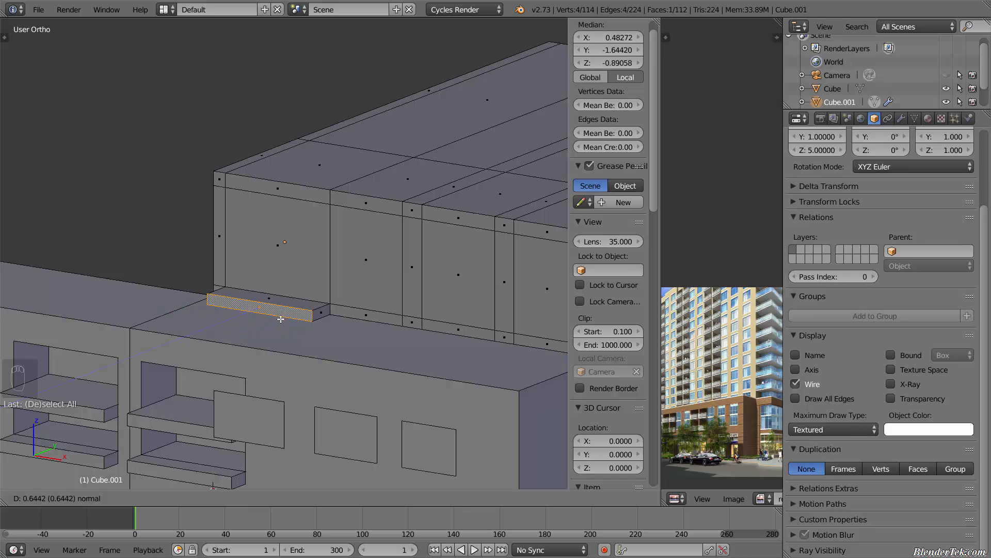
text(.5)
key(Return)
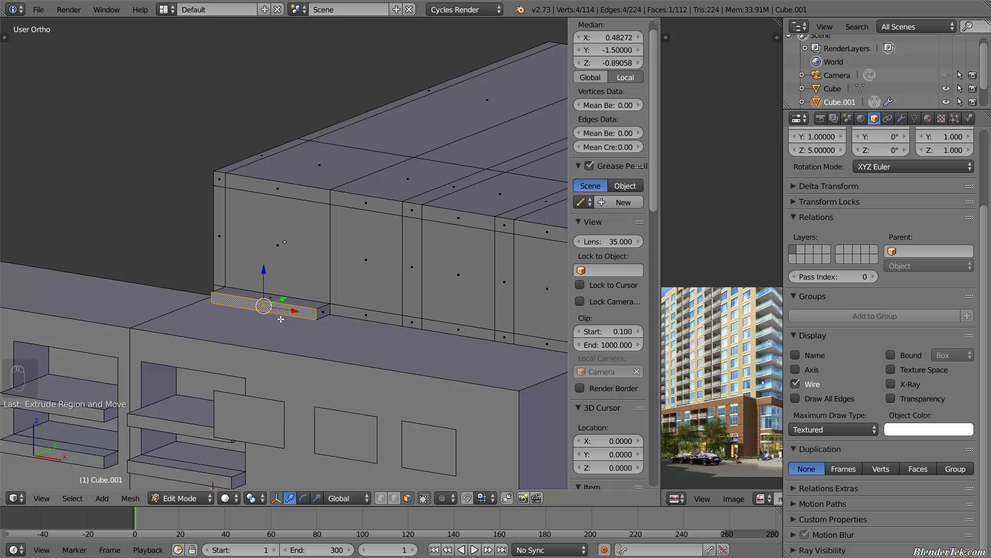
Widen the properties region and temporarily show edge lengths to measure the extruded slab's front edges
scroll(316, 317, up, 8)
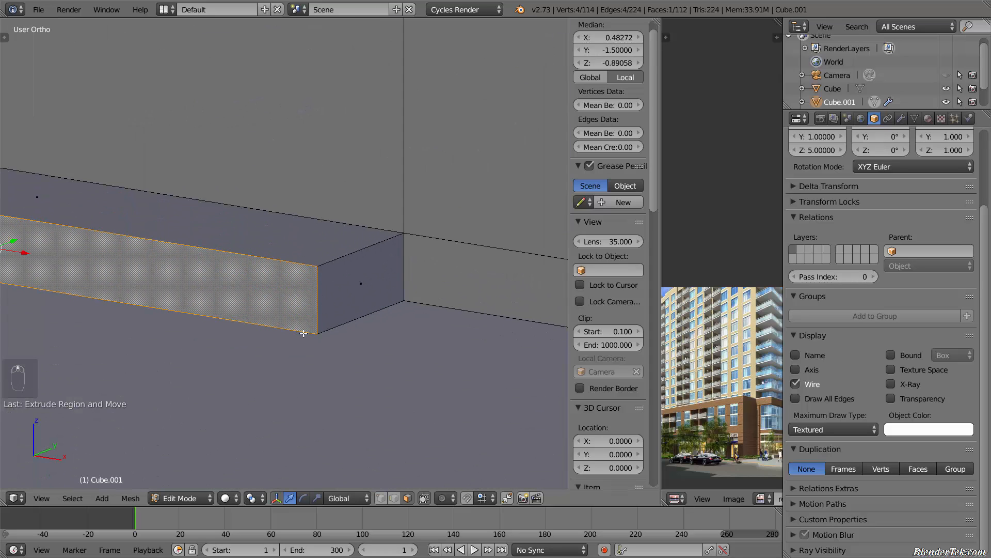
scroll(619, 302, down, 10)
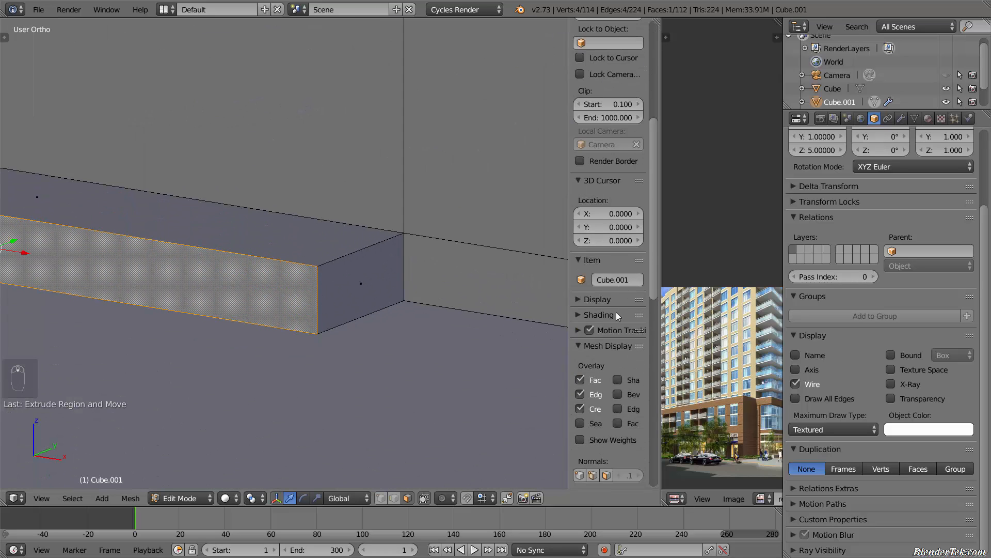
key(n)
key(n)
key(n)
scroll(613, 297, down, 5)
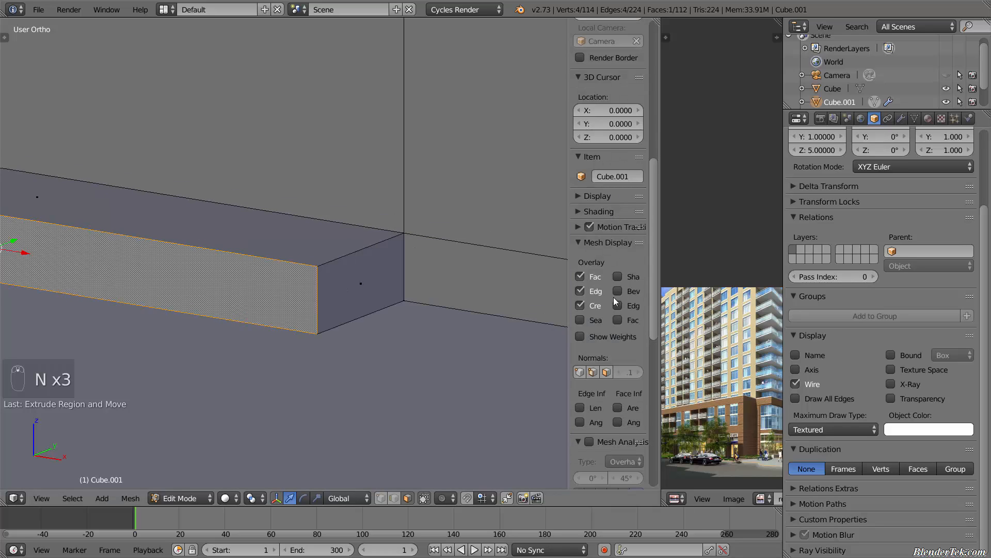
drag(567, 359, 466, 361)
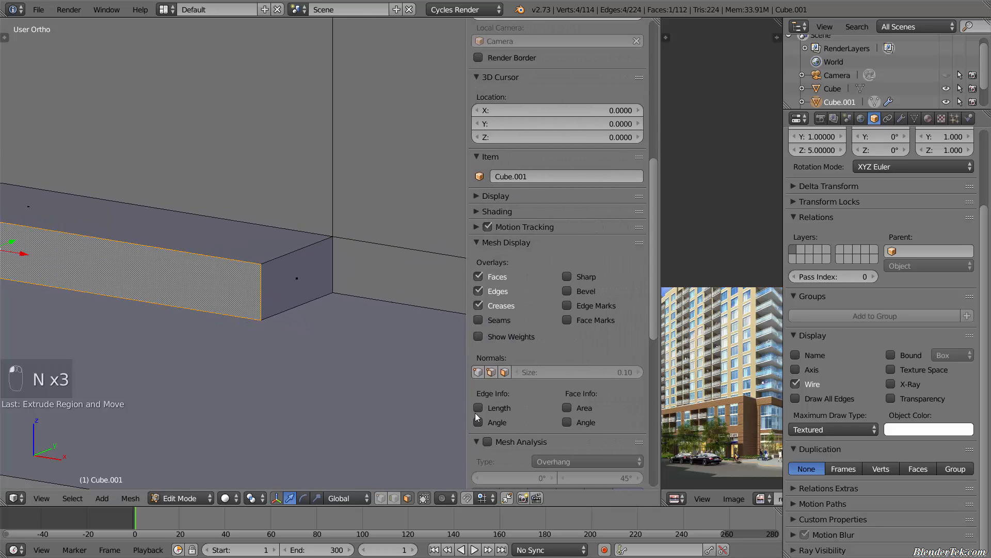
click(478, 408)
scroll(254, 304, up, 4)
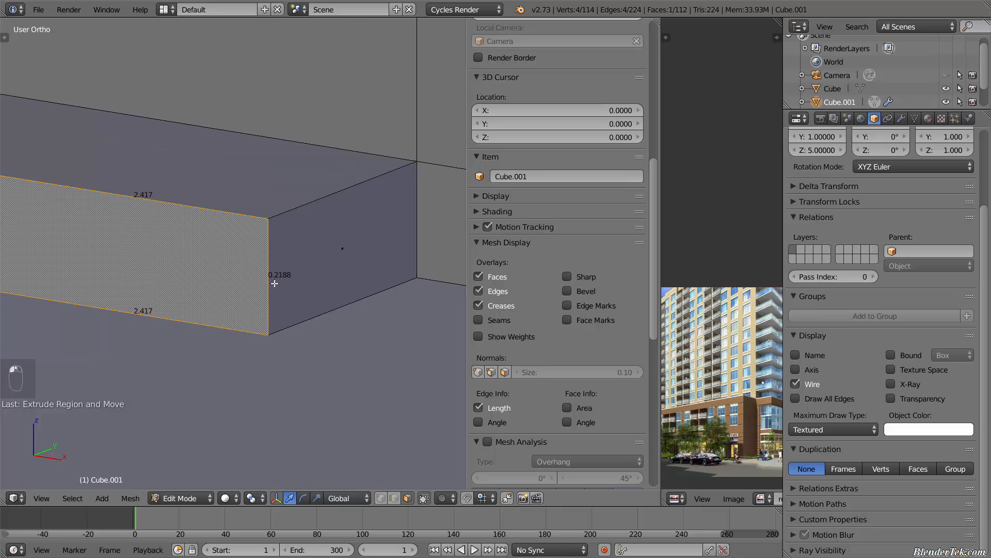
click(478, 408)
Examine the retail balcony slabs on the facade below the extruded strip
scroll(265, 402, down, 6)
shift+middle_drag(265, 401, 342, 257)
scroll(262, 414, up, 4)
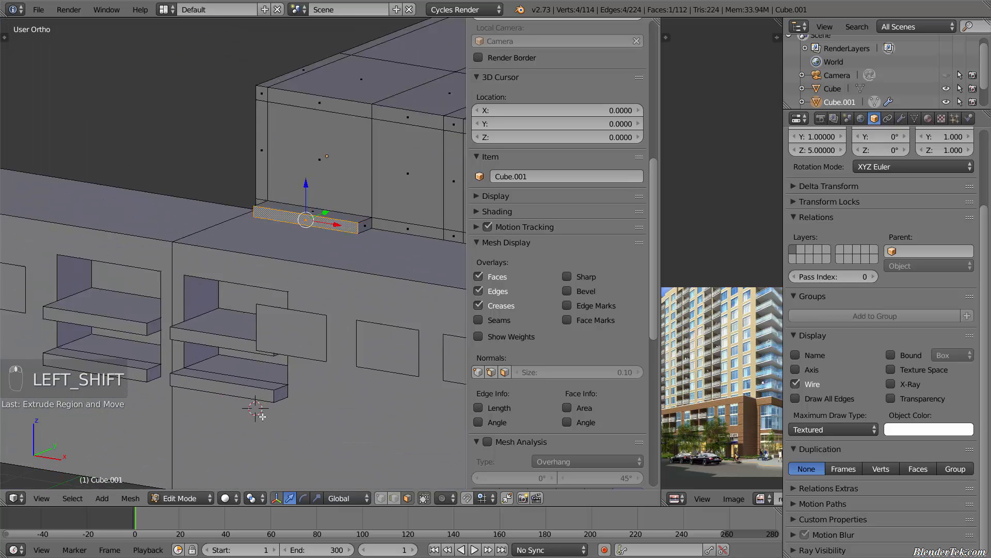
mouse_move(280, 381)
middle_down()
mouse_move(283, 362)
mouse_move(270, 391)
middle_up()
scroll(275, 384, up, 2)
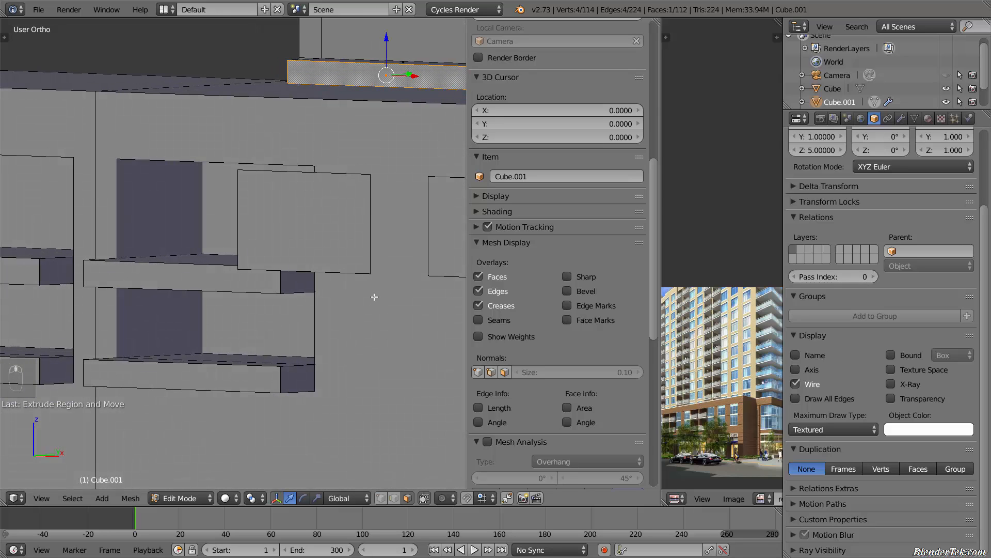
Switch from editing the upper-floor object to editing the mesh of the Retail object
key(Tab)
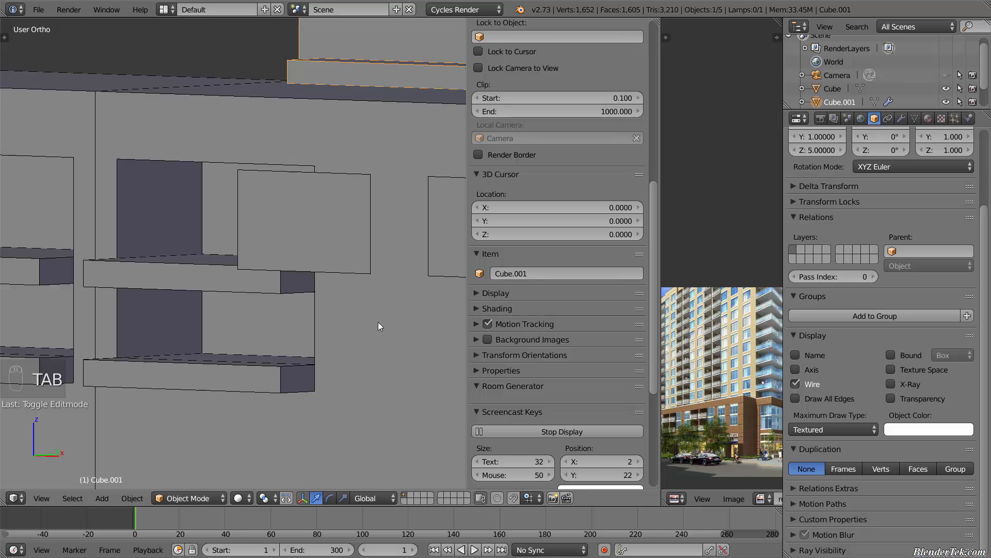
right_click(378, 326)
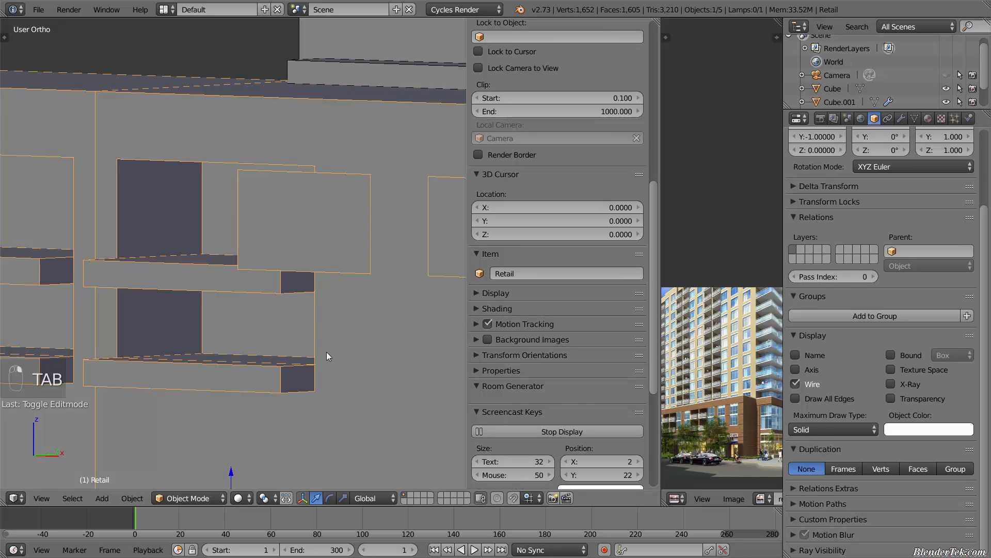
key(Tab)
scroll(258, 312, up, 1)
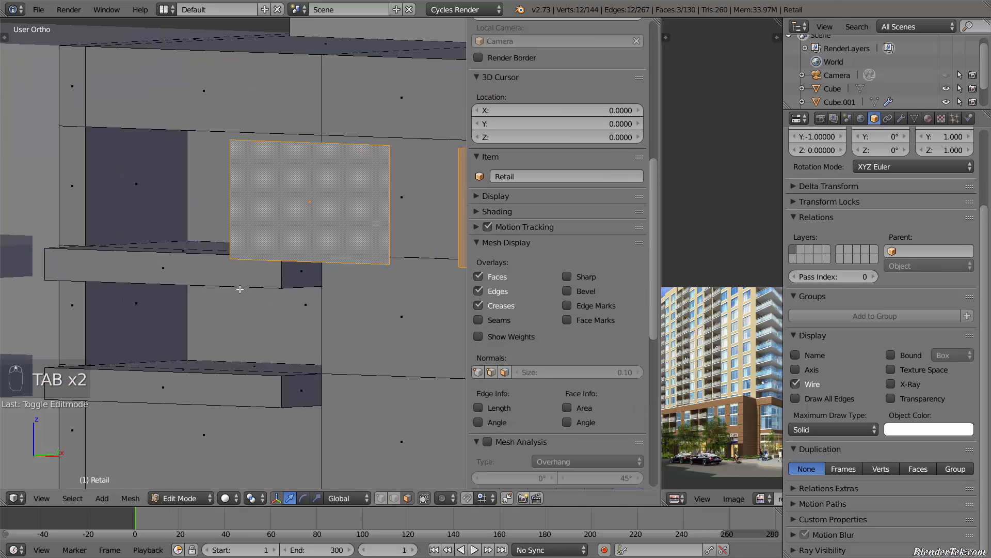
Calculate the slab thickness difference 0.25-0.2188 in the pop-up calculator
key(alt+space)
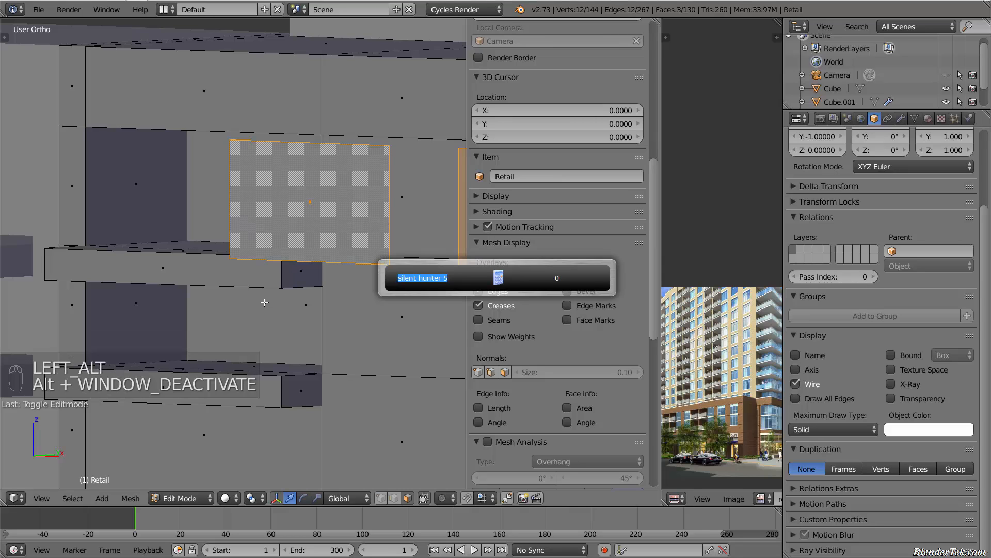
text(0.25-0.2)
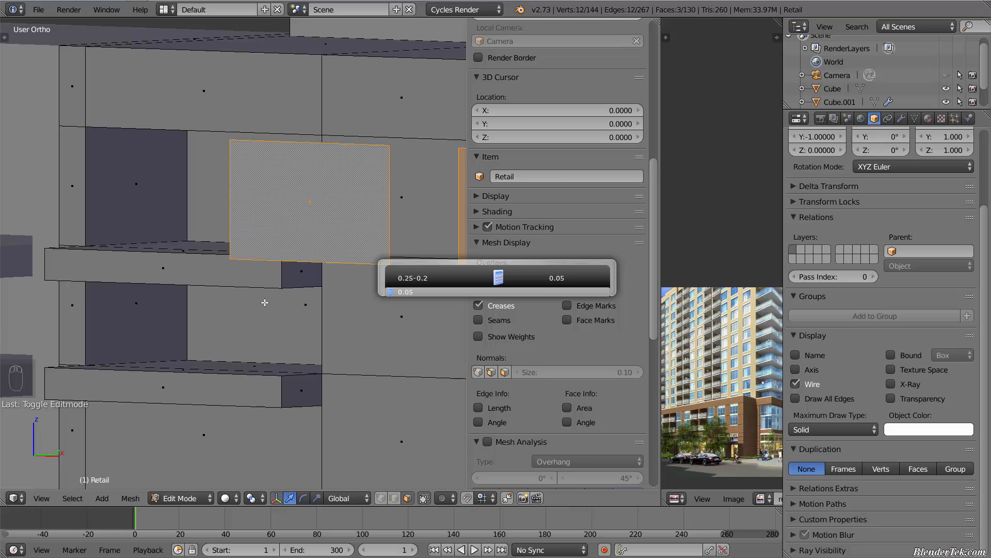
text(188)
key(Escape)
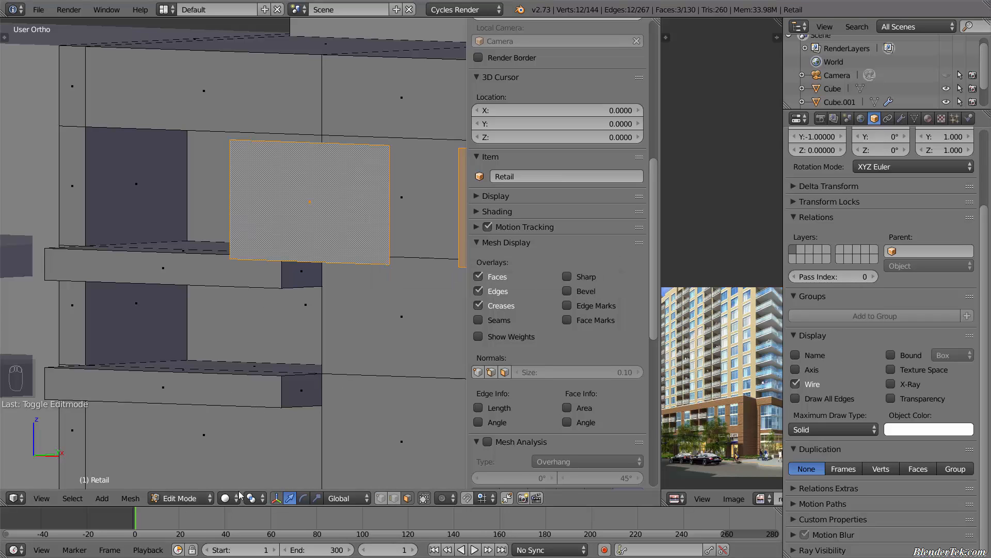
Select the underside face of the lower balcony slab on the Retail mesh
mouse_move(259, 396)
middle_down()
mouse_move(270, 387)
mouse_move(261, 396)
middle_up()
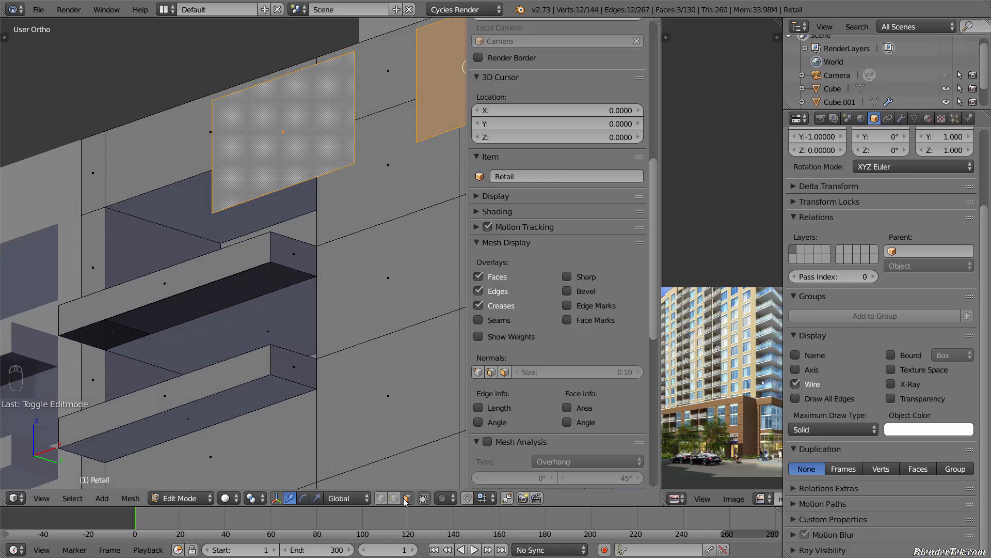
right_click(267, 408)
key(g)
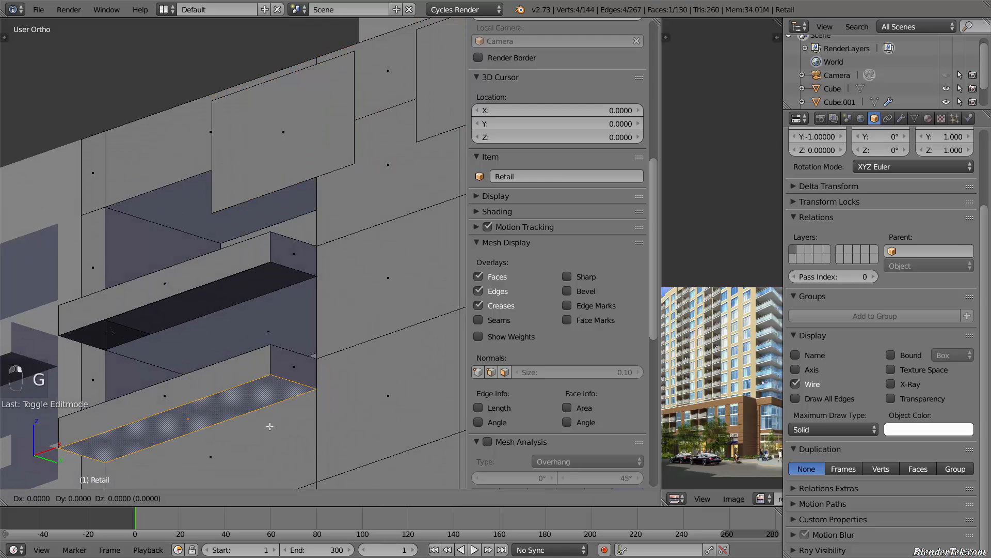
key(z)
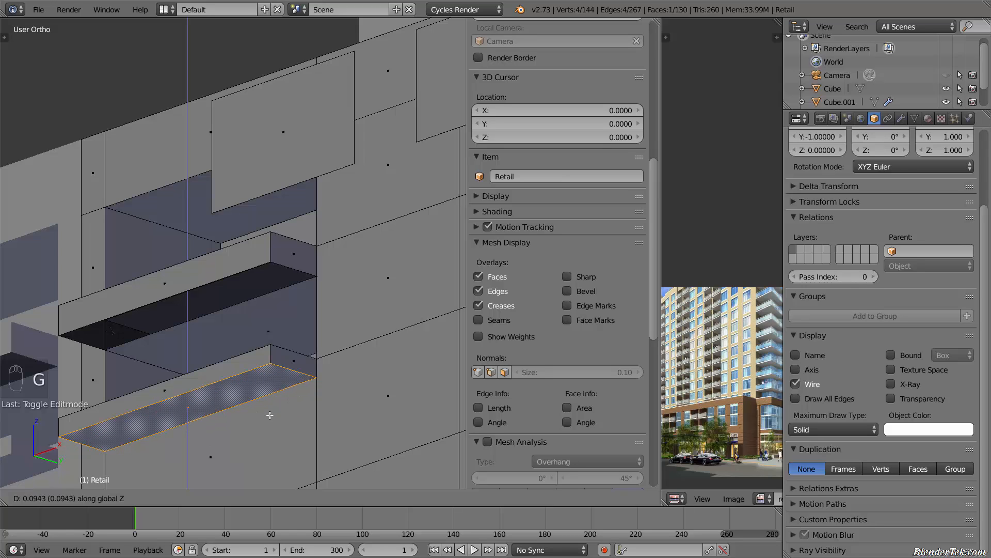
text(-(0.)
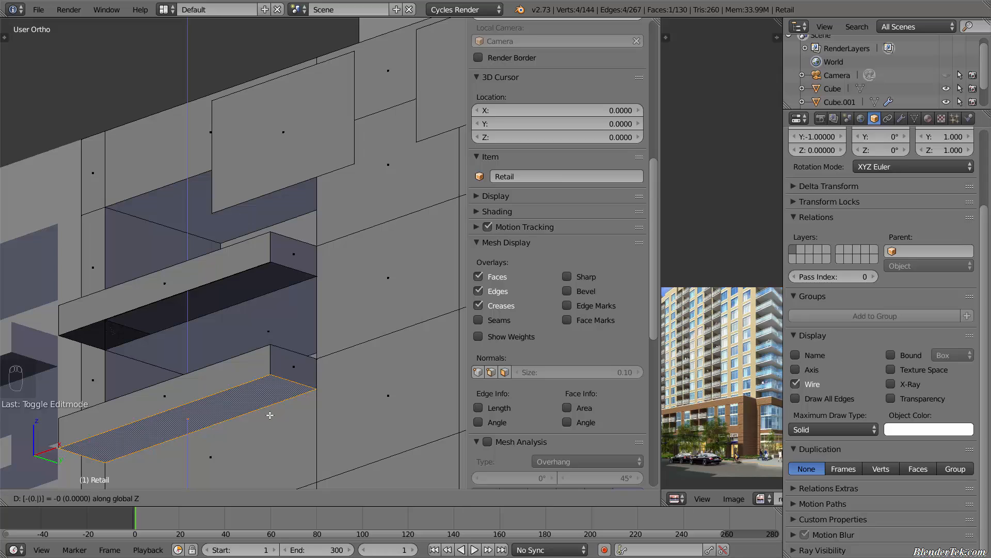
text(031)
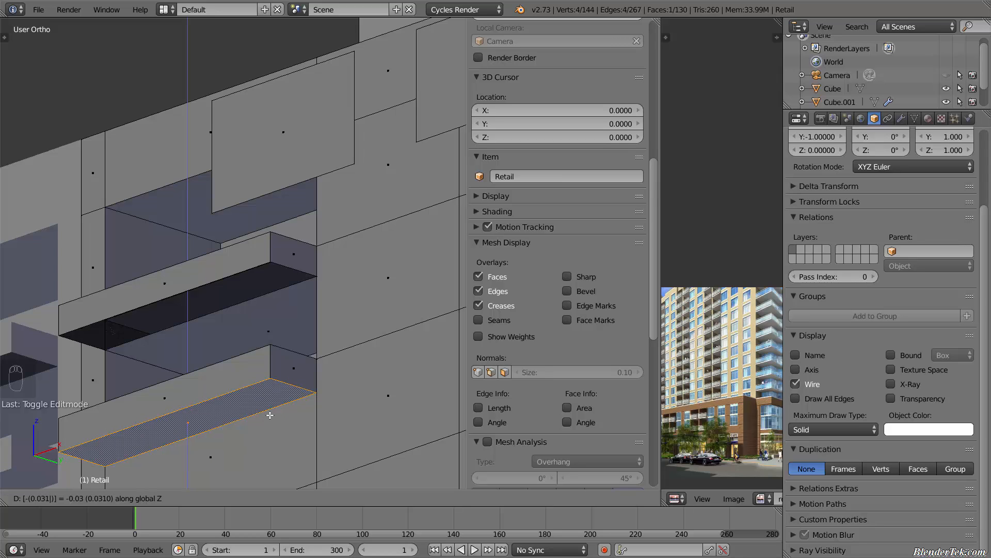
key(Escape)
Move the lower balcony slab's underside face up 0.031 along Z
text(gz)
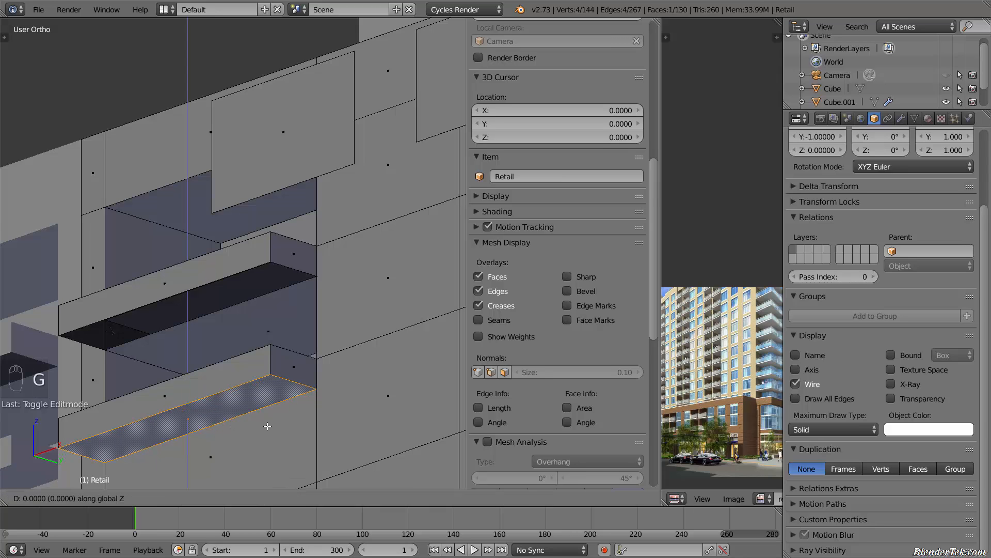
text(0.031)
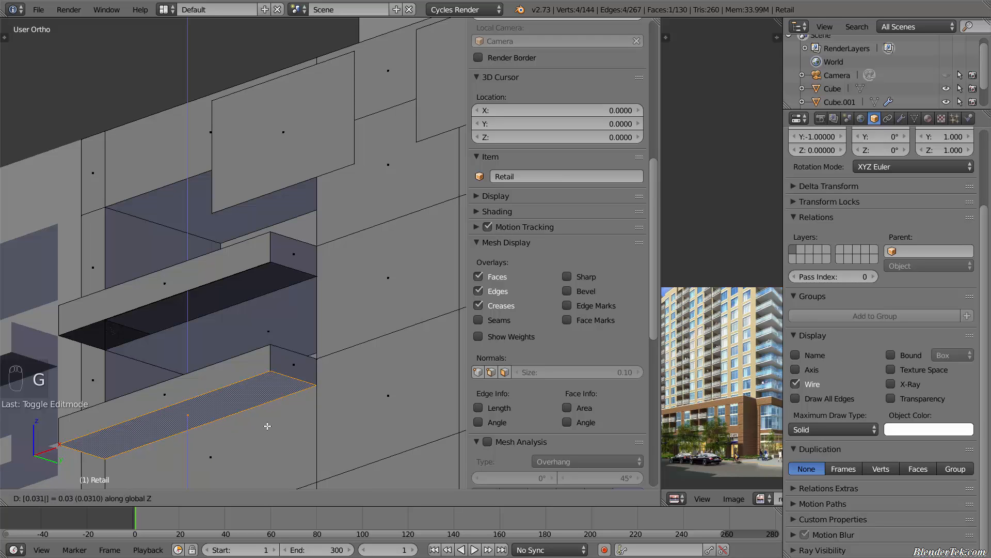
key(Return)
Fill in the missing underside face of the upper balcony slab from its rear edge
middle_drag(254, 386, 280, 369)
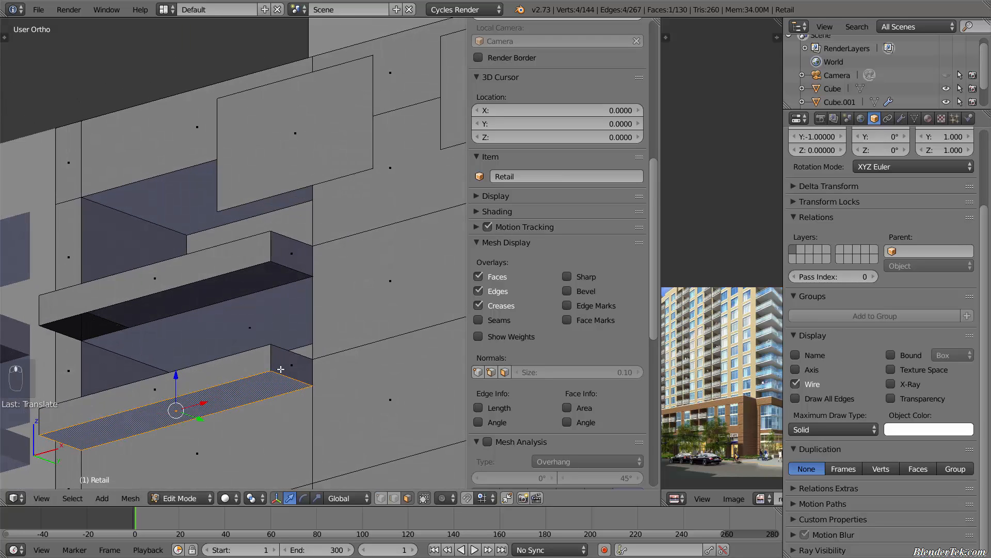
click(380, 498)
right_click(175, 309)
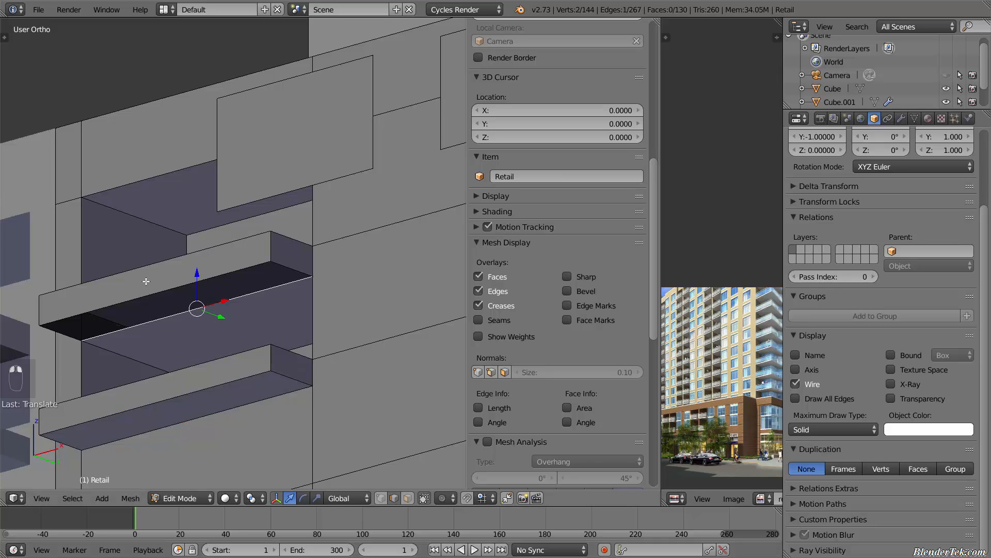
key(f)
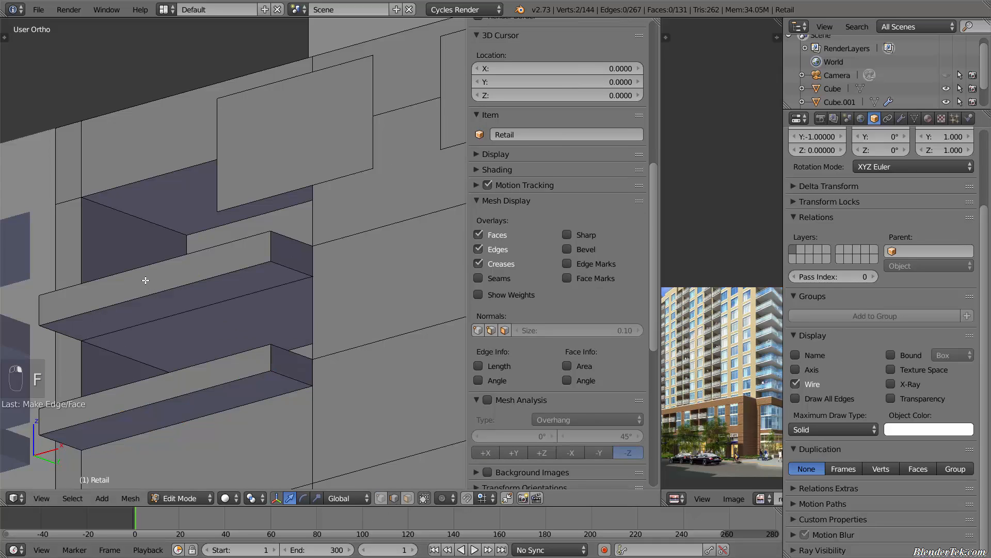
Move the upper balcony slab's underside and the adjoining recess ceiling face up 0.031 along Z
click(408, 498)
right_click(250, 327)
shift+right_click(226, 297)
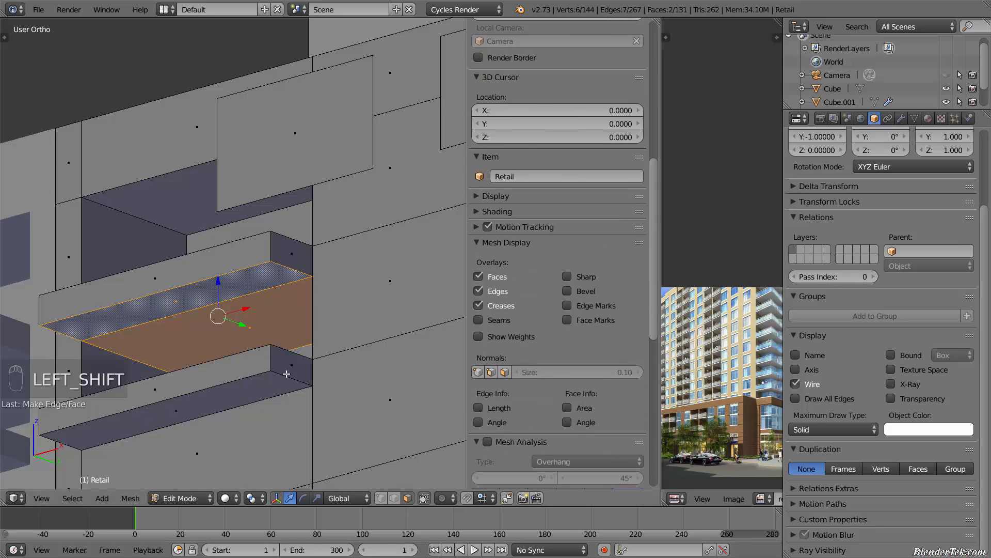
key(g)
key(z)
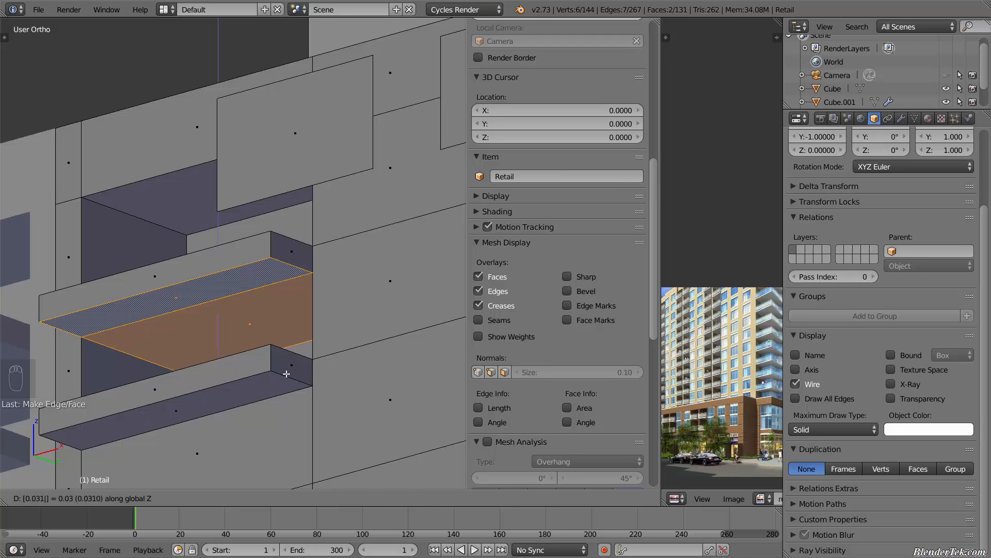
click(287, 373)
Switch to editing the mesh of Cube.001, the block with the projecting corner slab above the retail level
scroll(441, 231, down, 7)
middle_drag(439, 225, 118, 424)
shift+middle_drag(234, 410, 356, 370)
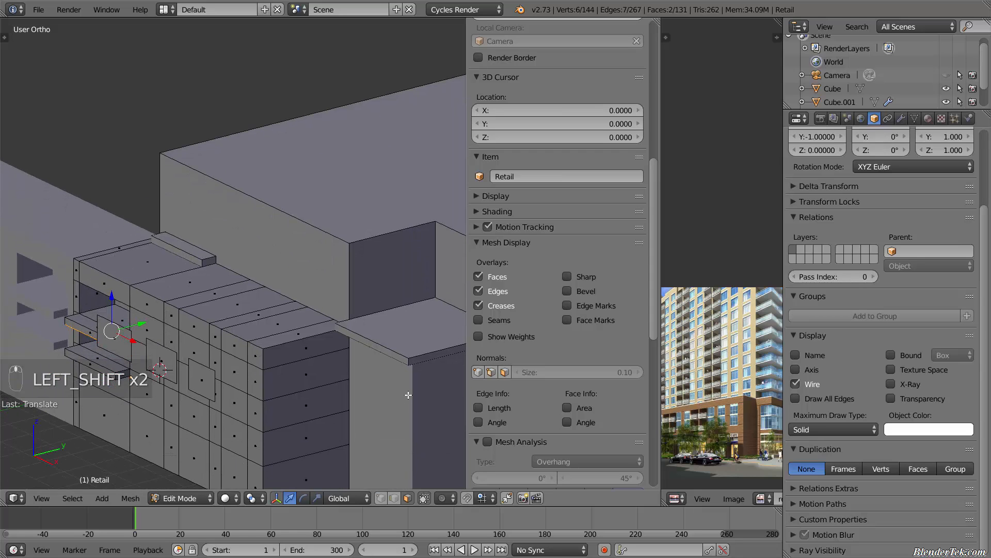
middle_drag(408, 395, 319, 371)
scroll(322, 358, up, 6)
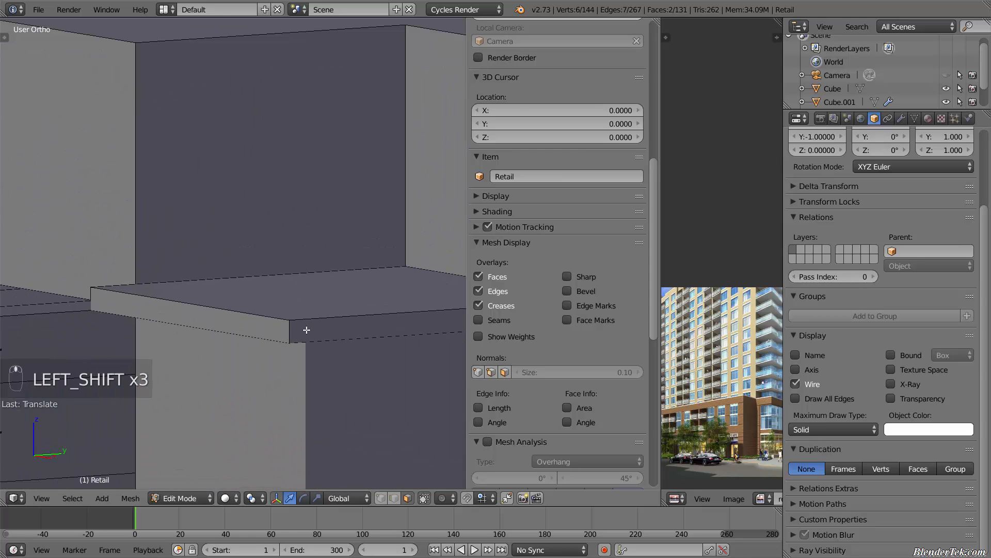
scroll(307, 330, up, 1)
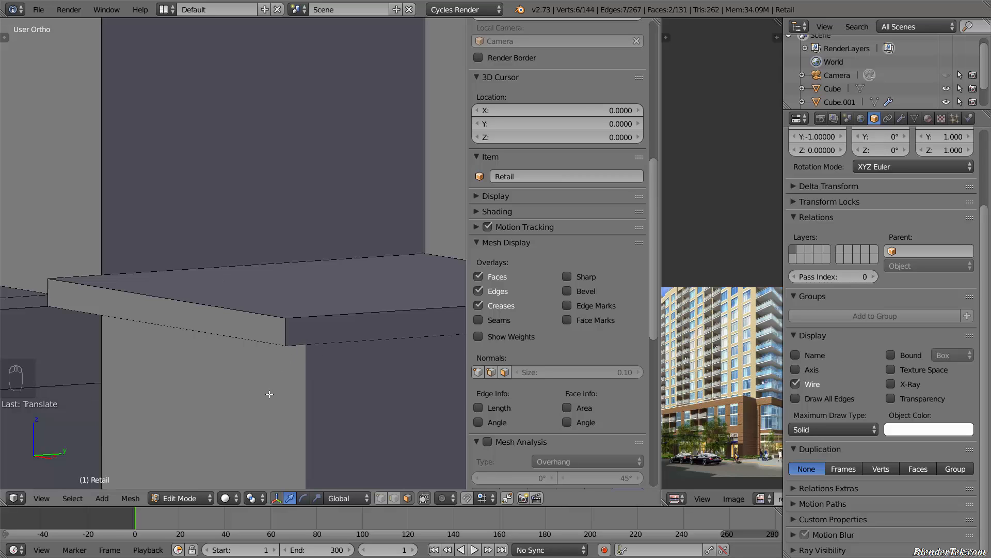
key(Tab)
right_click(276, 209)
key(Tab)
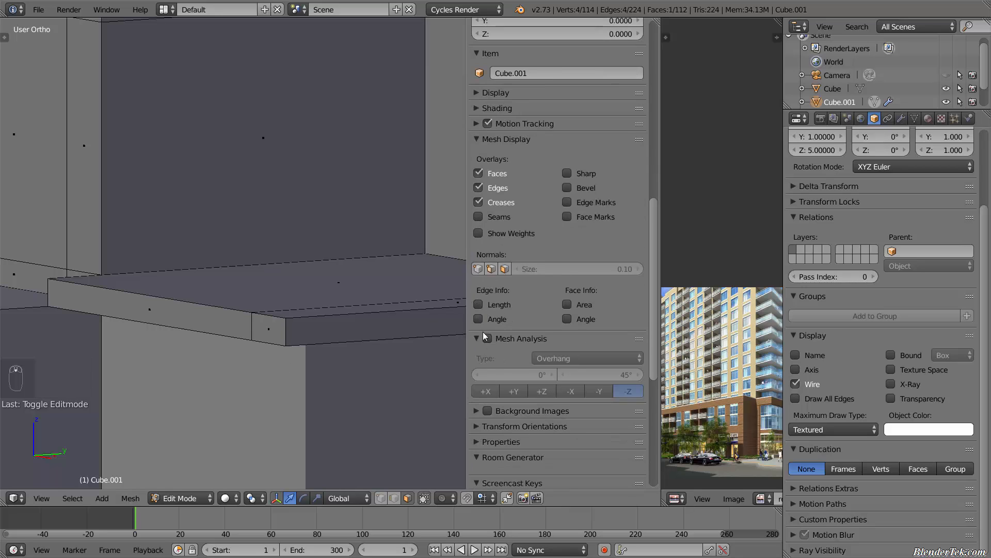
Display edge lengths temporarily to check the thickness of the projecting corner slab's front face
scroll(482, 326, down, 5)
click(479, 305)
scroll(330, 342, down, 4)
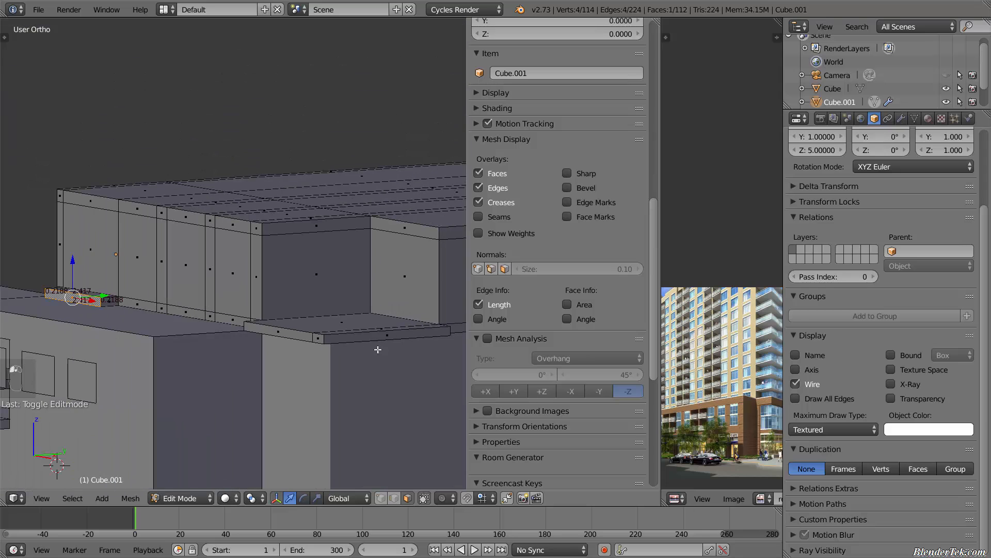
right_click(330, 342)
scroll(327, 343, up, 3)
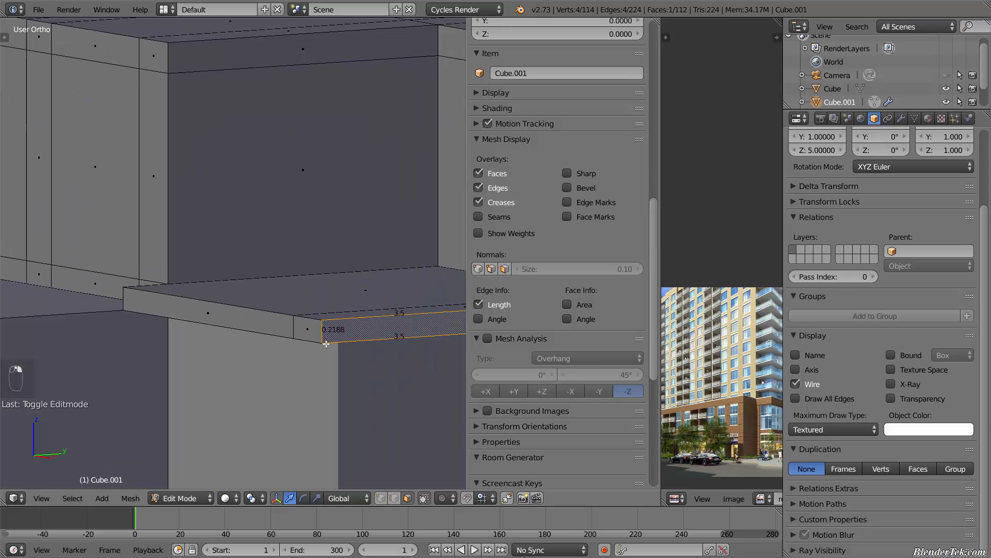
scroll(326, 343, up, 2)
scroll(331, 336, up, 2)
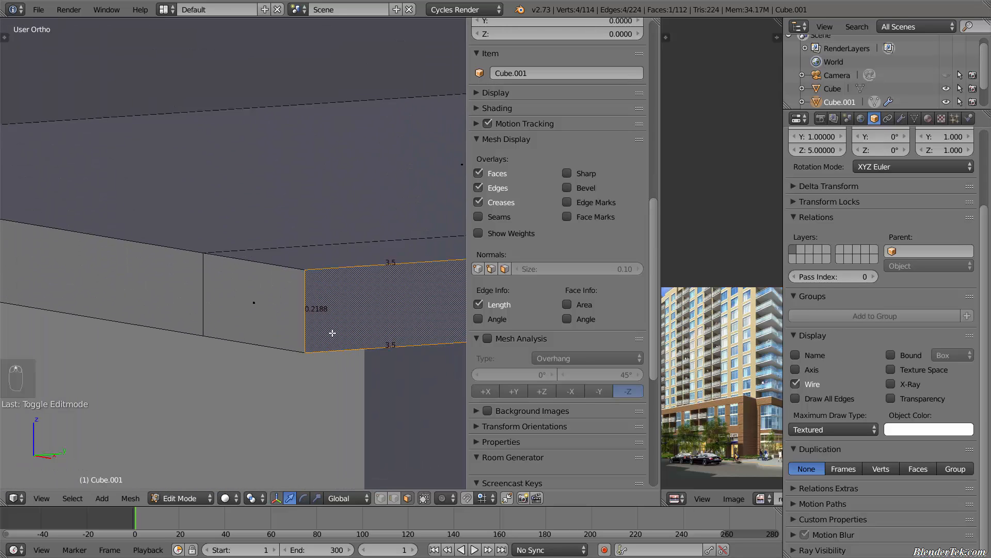
scroll(332, 334, down, 5)
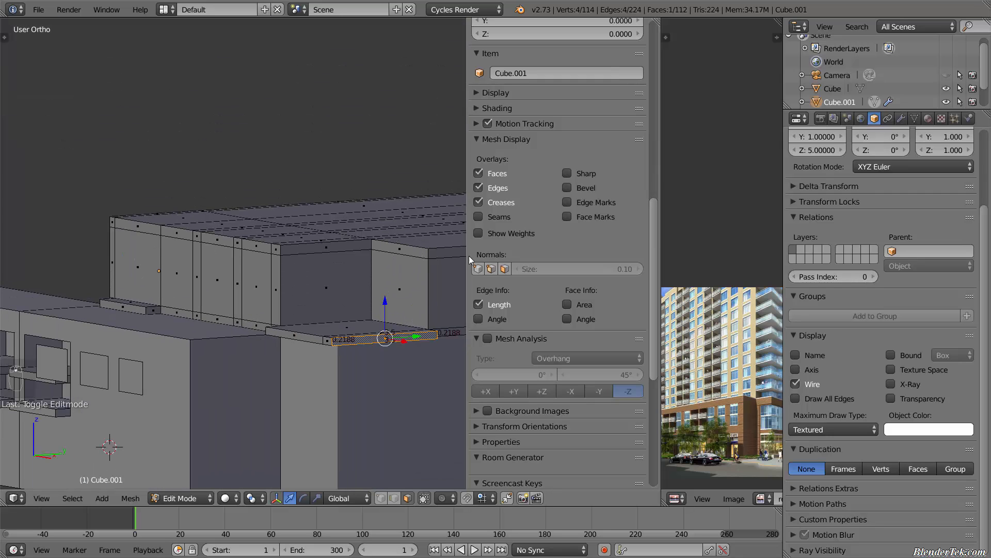
click(477, 304)
Set the snap element to Vertex and hide the properties sidebar
middle_drag(324, 315, 407, 299)
middle_drag(306, 331, 392, 362)
scroll(242, 304, up, 2)
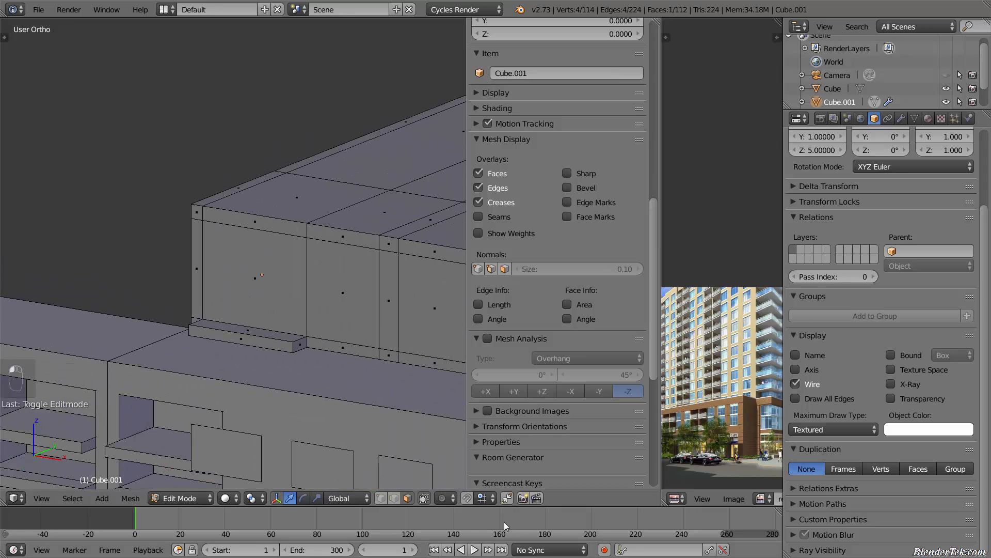
click(486, 498)
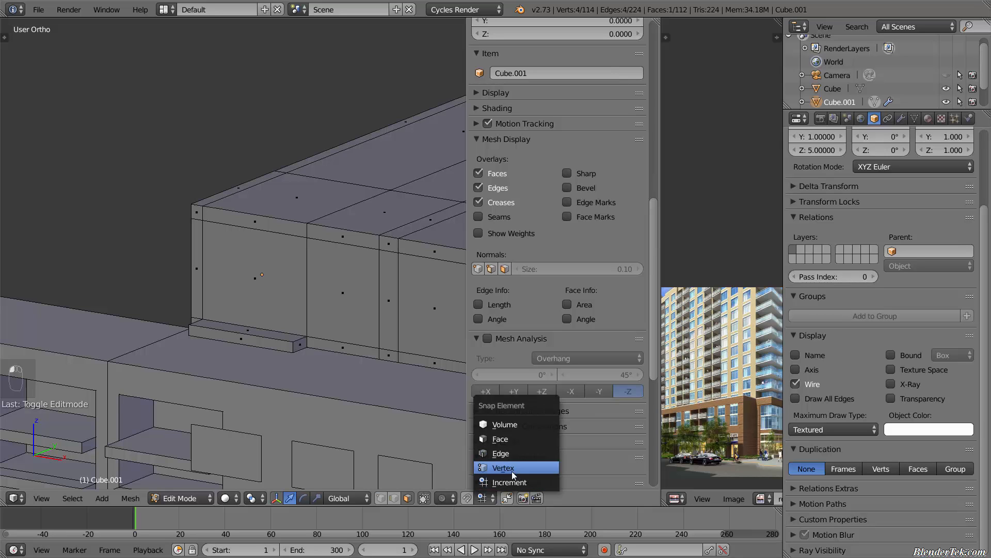
click(512, 470)
key(n)
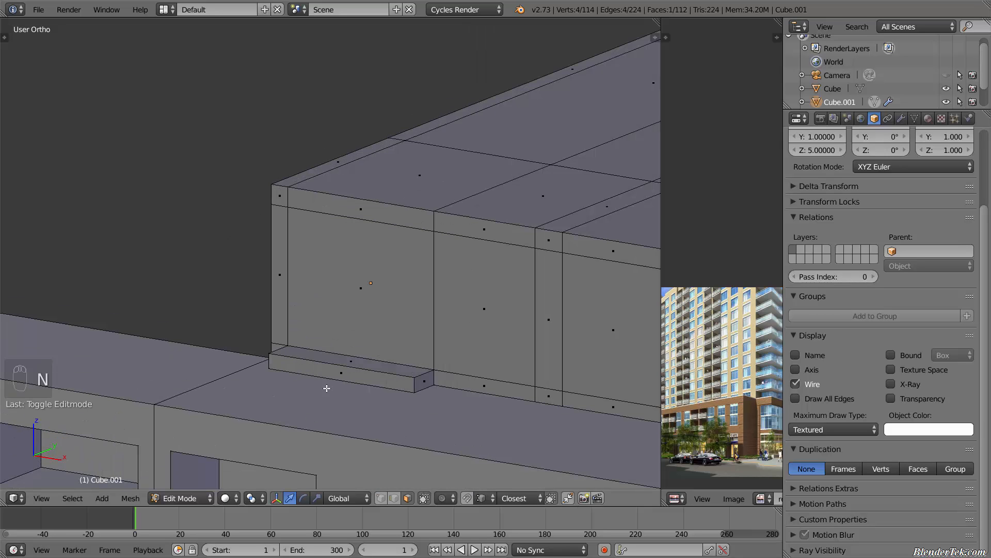
scroll(336, 392, down, 3)
shift+scroll(343, 390, down, 1)
middle_drag(348, 385, 356, 385)
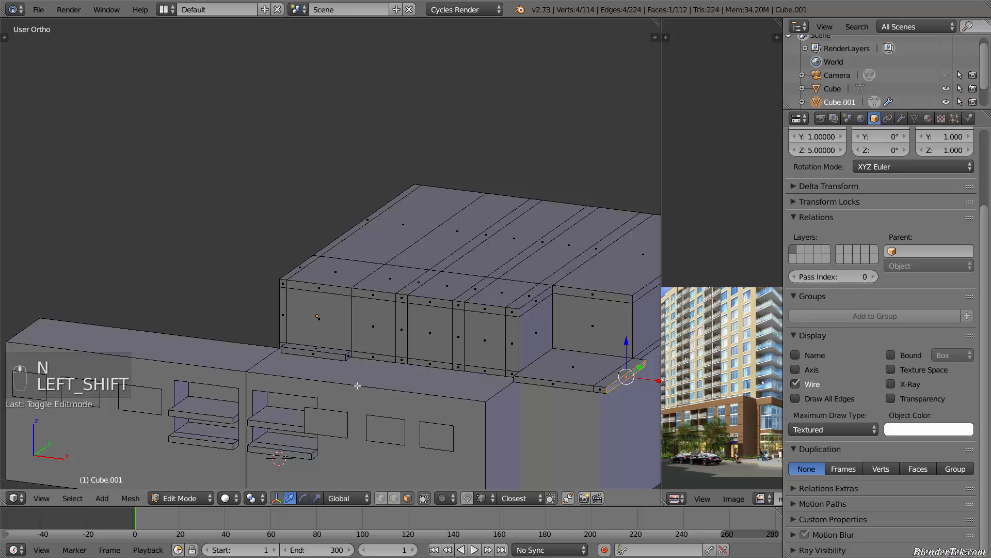
right_click(325, 317)
key(g)
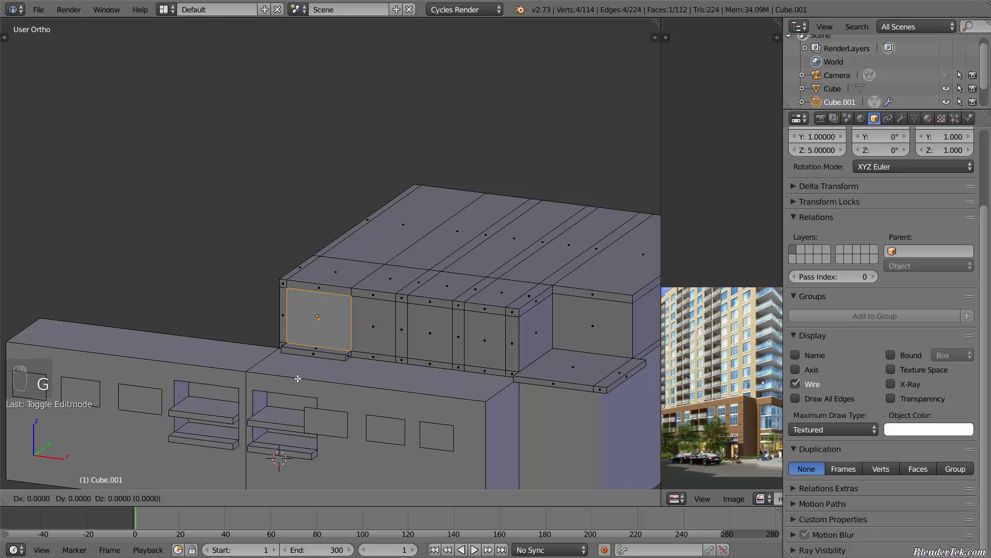
key(y)
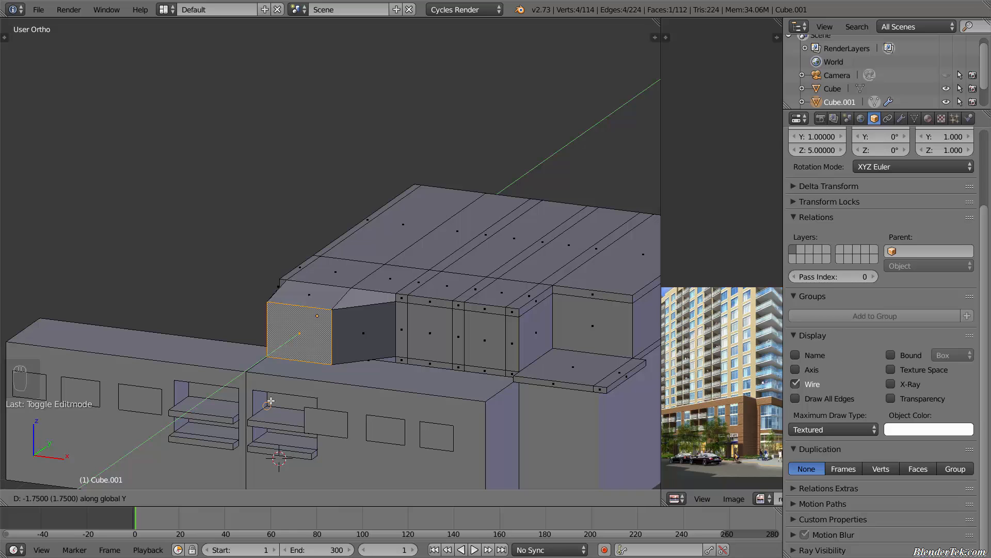
right_click(270, 401)
Return from mesh editing of Cube.001 to Object Mode, near the small ledge above the retail balconies
scroll(271, 401, up, 2)
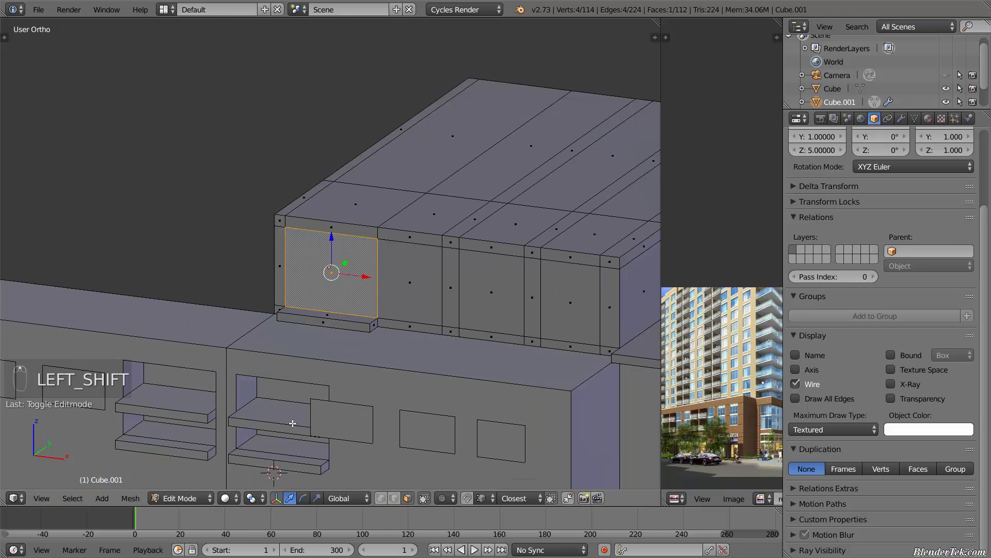
shift+middle_drag(271, 401, 302, 358)
scroll(301, 358, up, 5)
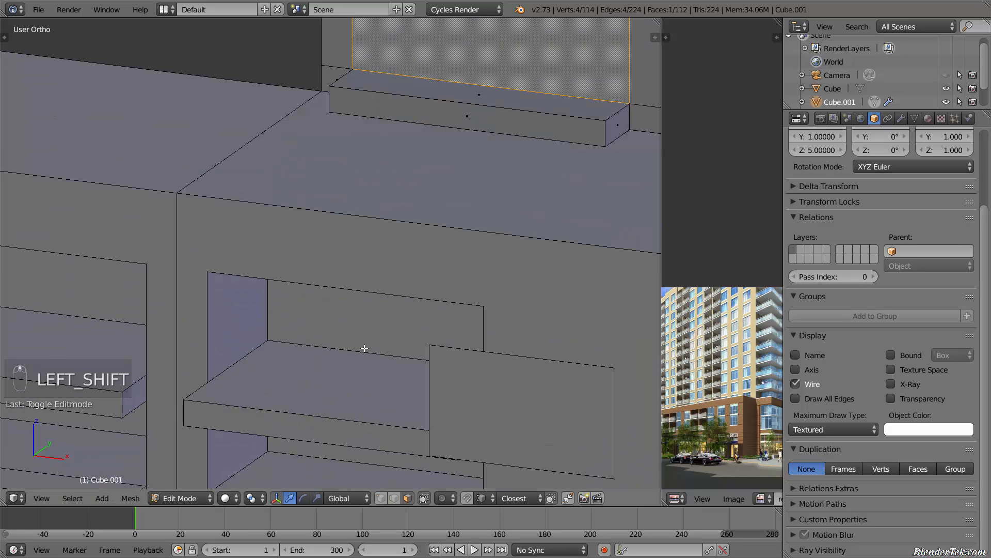
key(Tab)
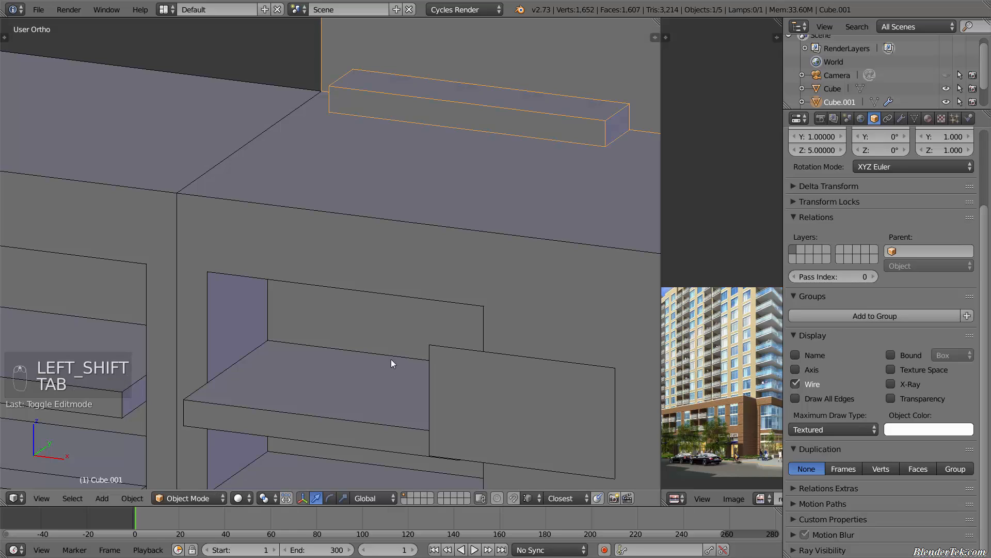
Measure the depth edge of the Retail mesh's upper balcony recess with the edge length display, and turn that display off again
right_click(315, 352)
key(Tab)
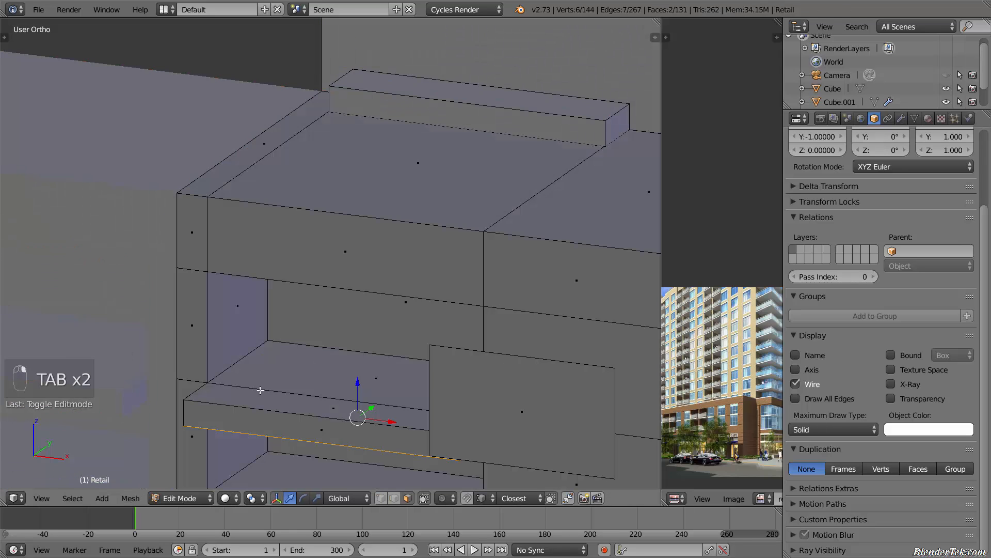
right_click(245, 359)
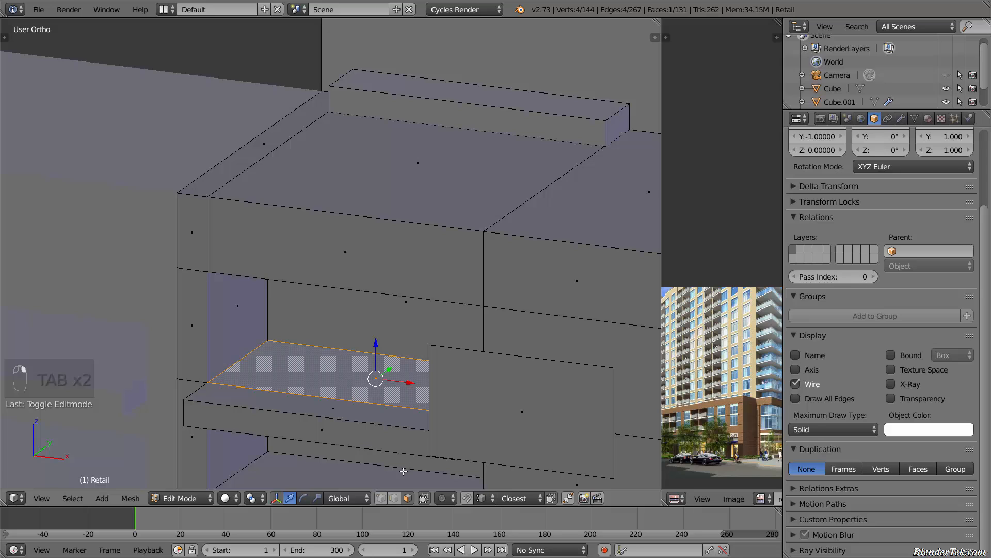
click(395, 498)
right_click(226, 351)
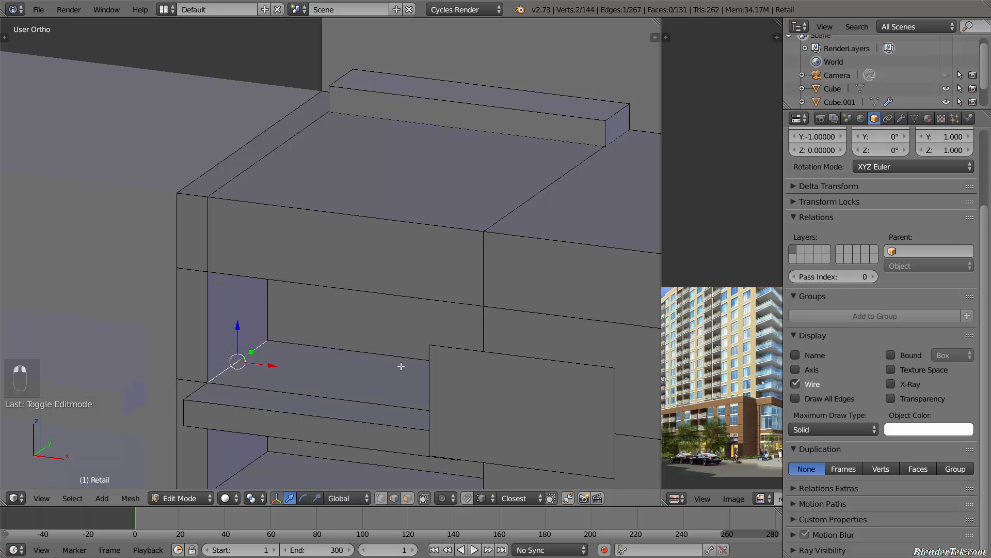
key(n)
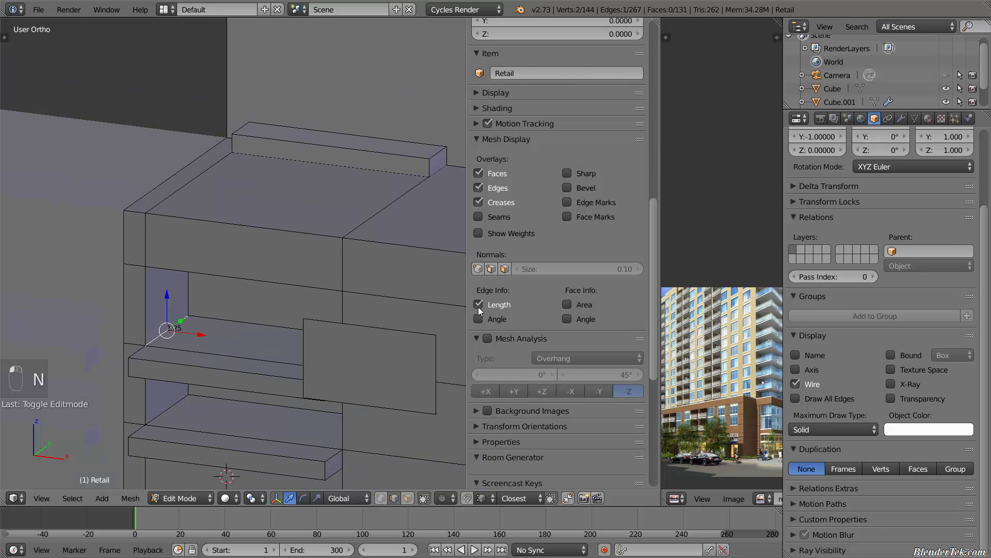
click(478, 305)
scroll(192, 319, up, 4)
scroll(193, 320, down, 4)
scroll(193, 319, down, 3)
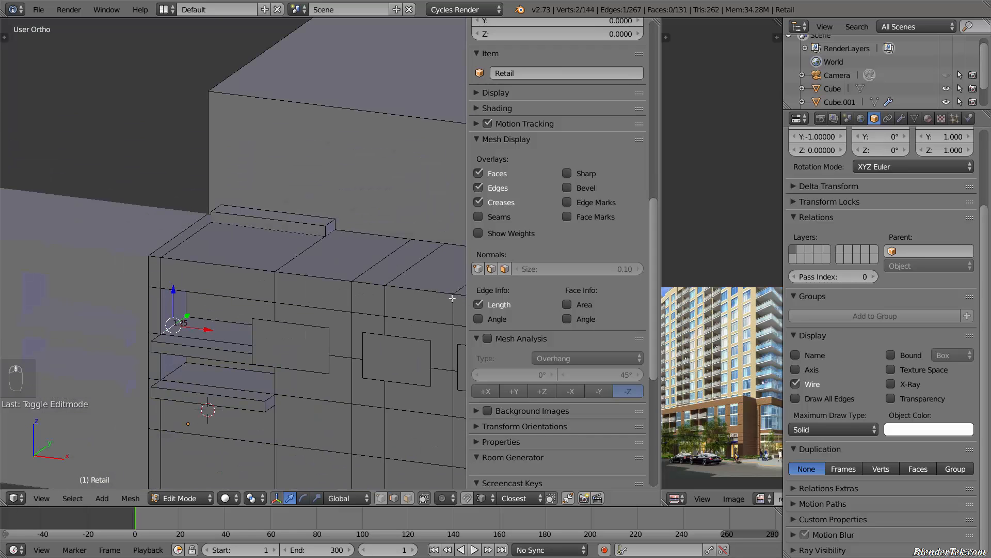
click(476, 306)
key(n)
Switch mesh editing from Retail to Cube.001, the upper-floor block, where the wall panel above the small ledge is selected
scroll(382, 274, down, 2)
shift+middle_drag(381, 257, 310, 295)
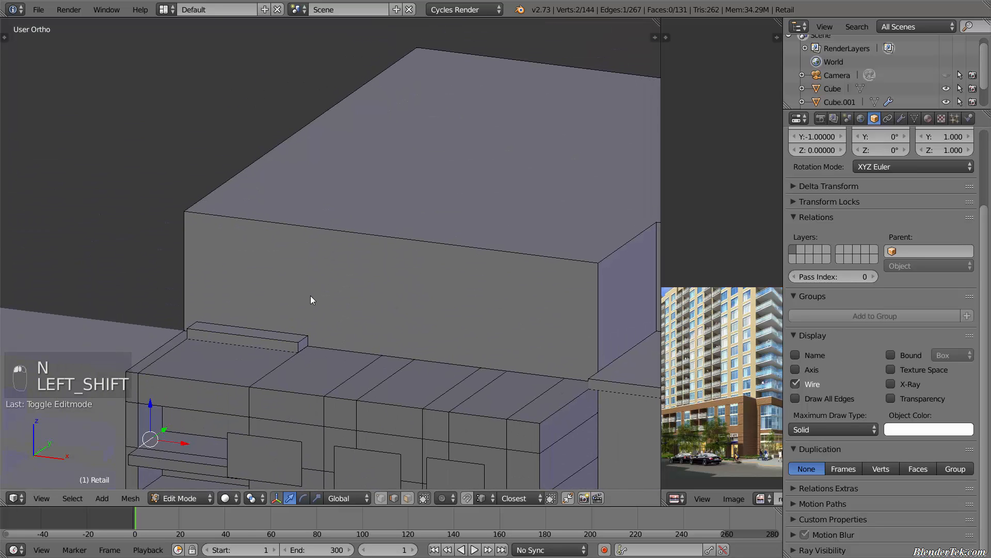
key(Tab)
right_click(289, 275)
key(Tab)
scroll(234, 304, up, 4)
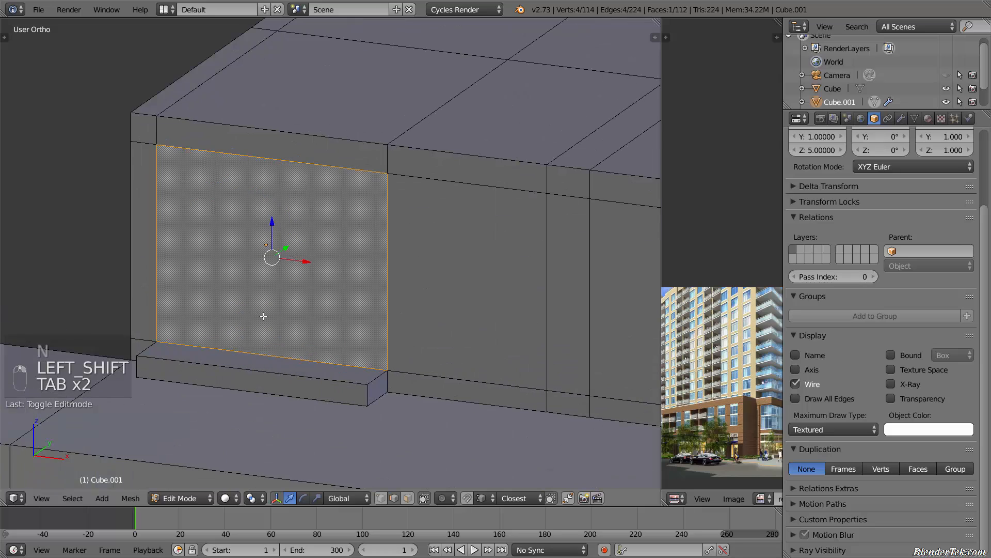
key(g)
key(y)
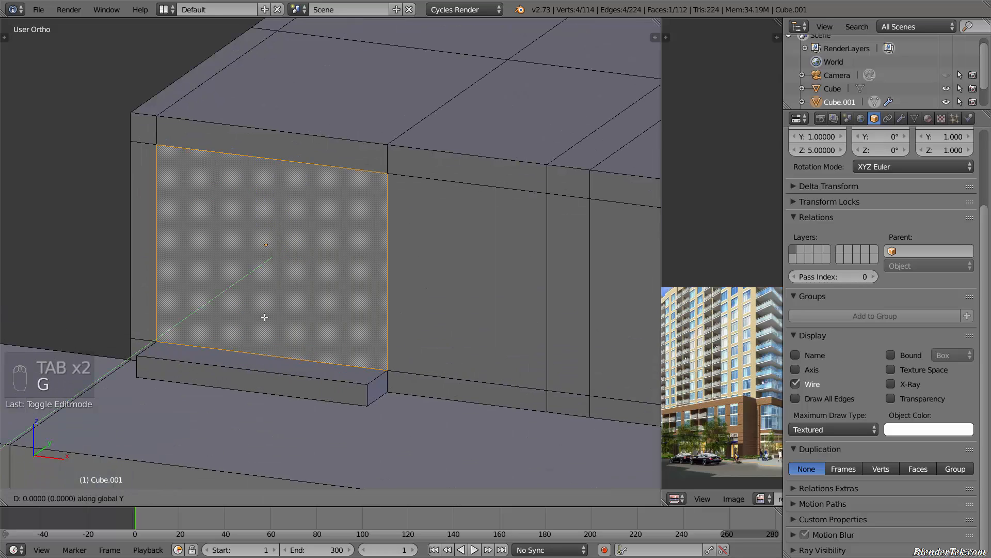
text(-1.2)
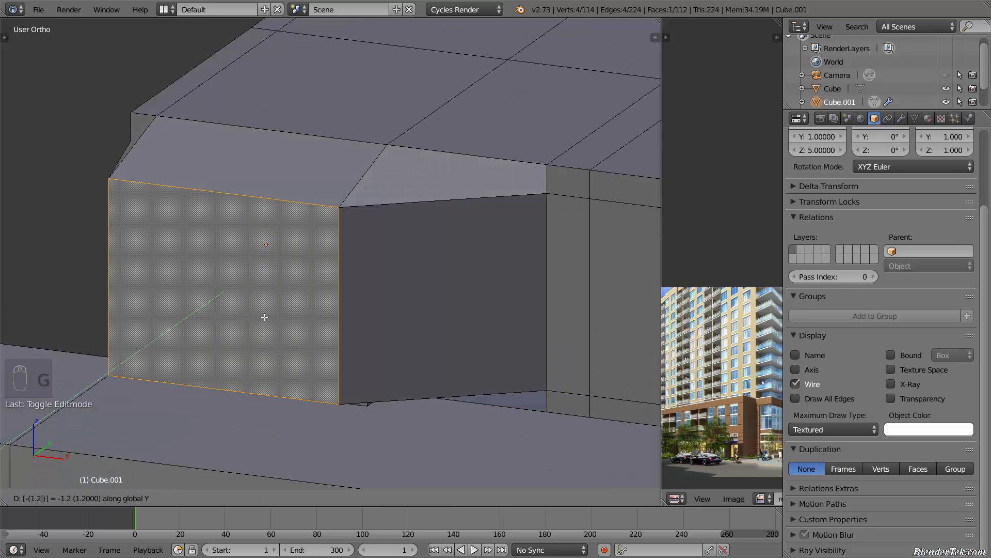
key(Escape)
Extrude the wall panel above the small ledge 1.2 inward to form a balcony recess, and deselect everything
text(e)
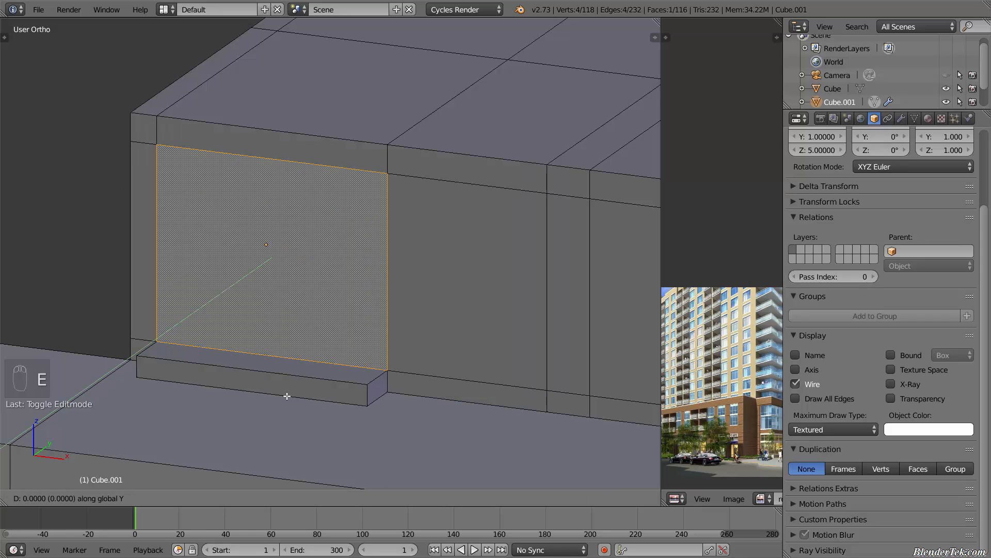
text(1.2)
key(Return)
key(a)
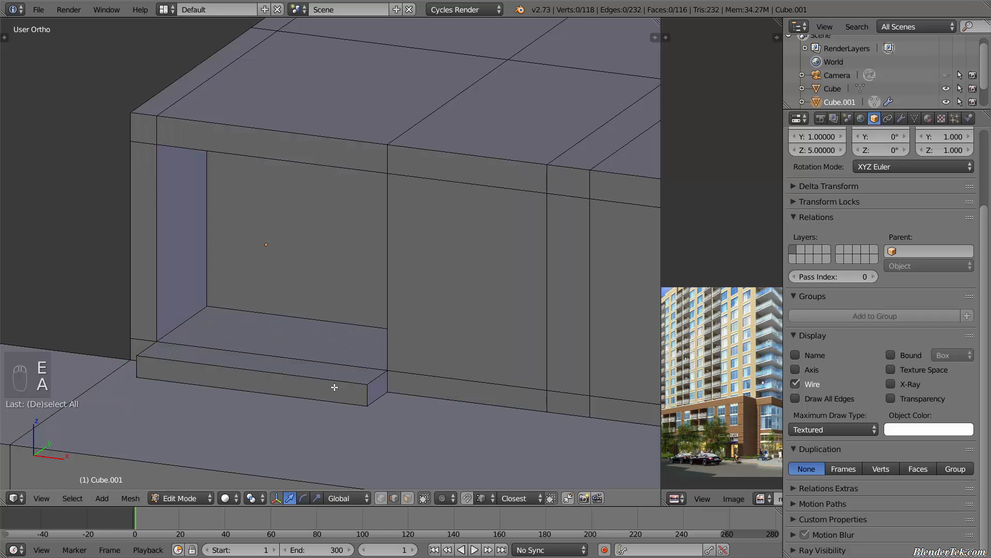
Snap the 3D cursor to Cube.001's upper front corner vertex, beside the new balcony recess on the building's centre line
scroll(334, 387, down, 6)
shift+middle_drag(335, 387, 352, 351)
middle_drag(367, 336, 350, 351)
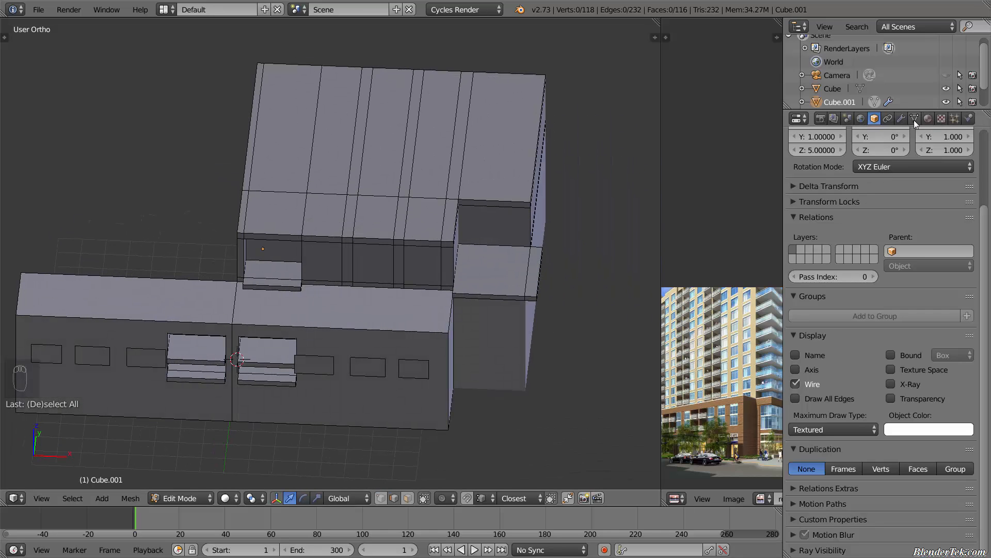
scroll(209, 227, up, 3)
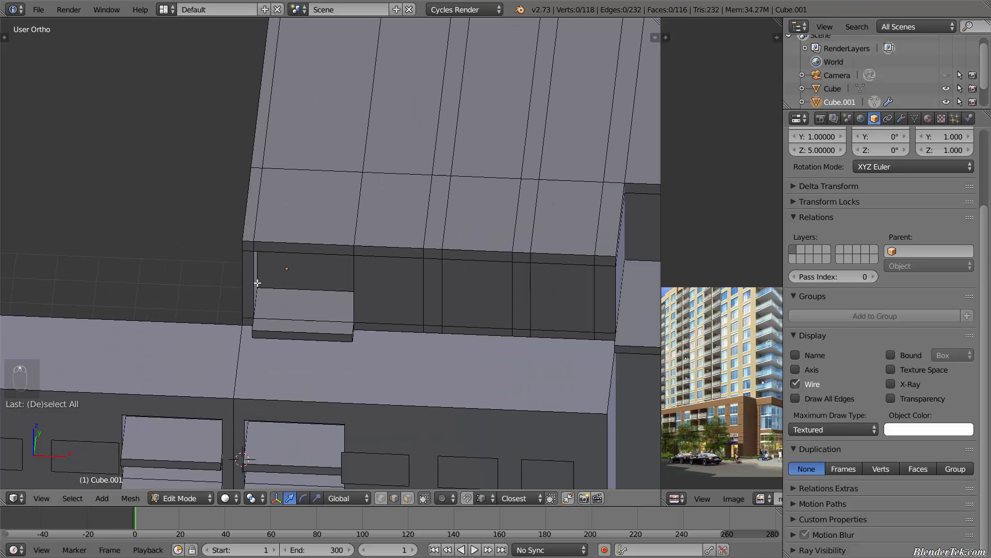
right_click(243, 236)
click(380, 497)
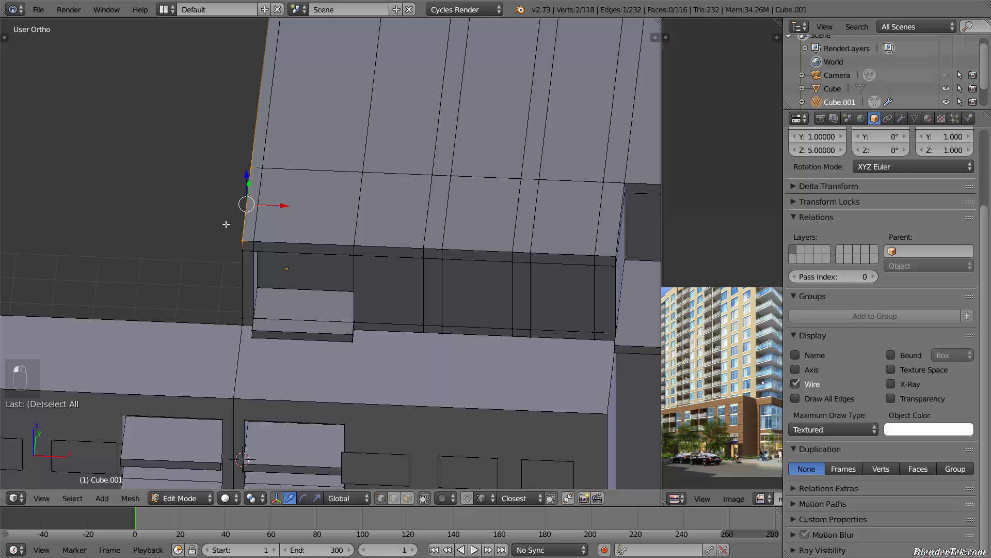
right_click(242, 241)
key(shift+s)
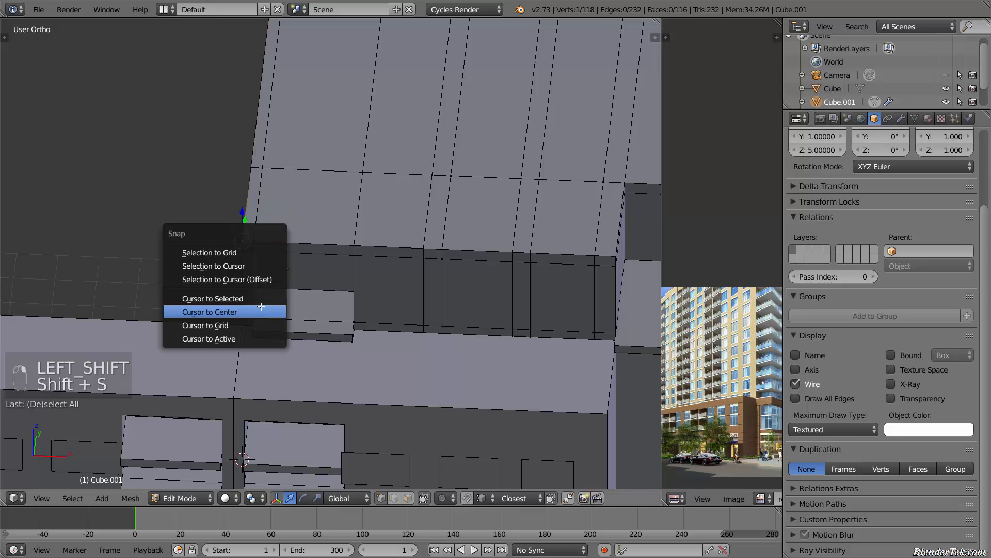
click(246, 295)
Return to Object Mode and set Cube.001's origin to the 3D cursor
key(Tab)
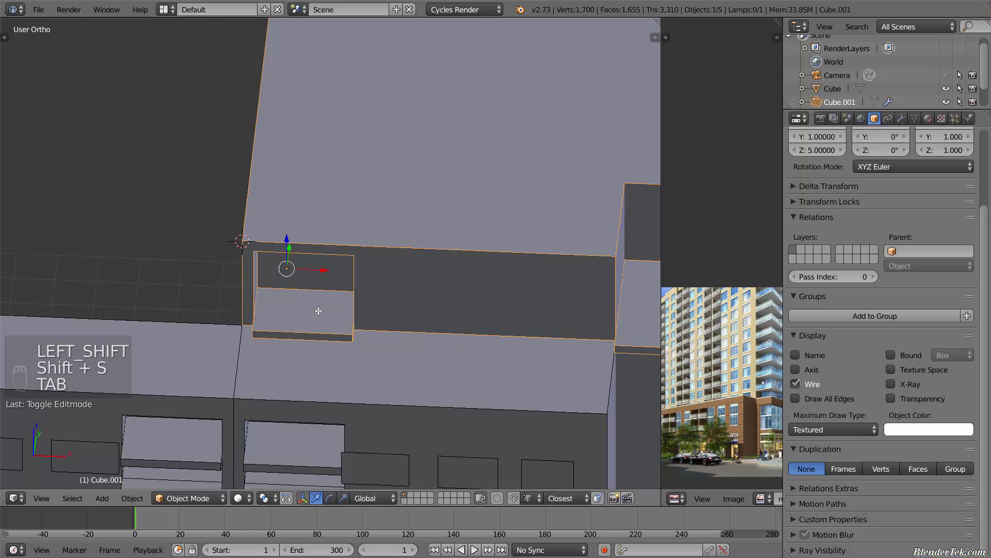
key(ctrl+alt+shift+c)
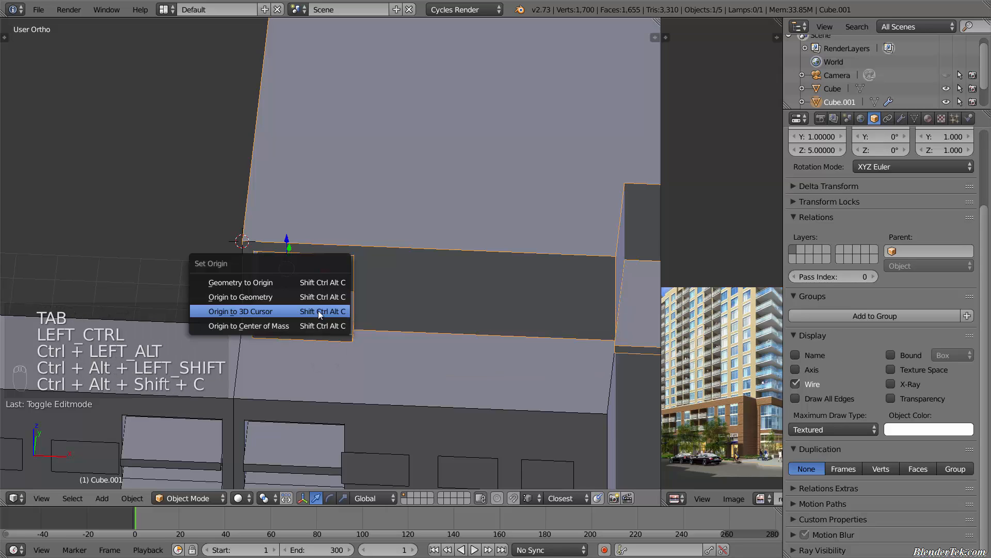
click(318, 311)
Add a Mirror modifier to Cube.001 so the floor block is mirrored along X
click(901, 118)
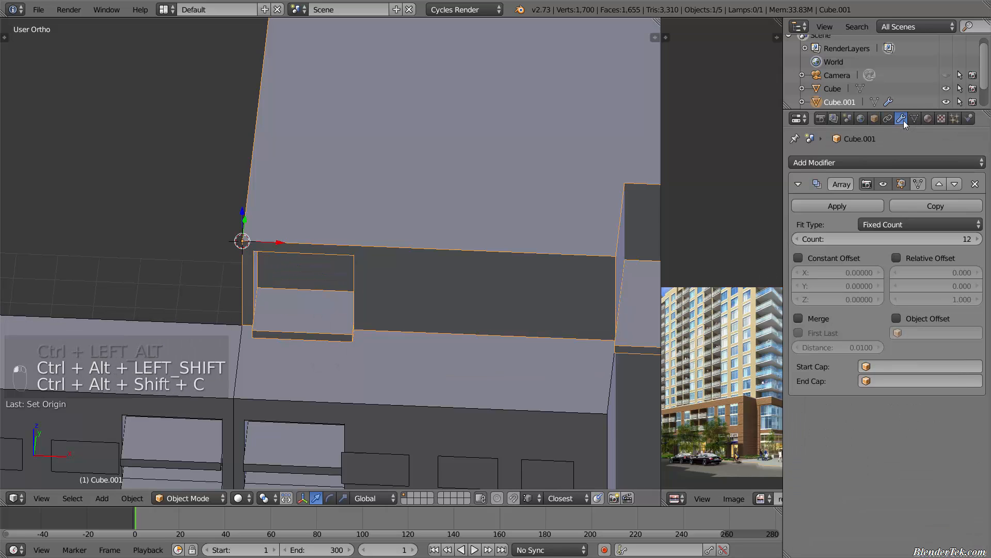
click(886, 162)
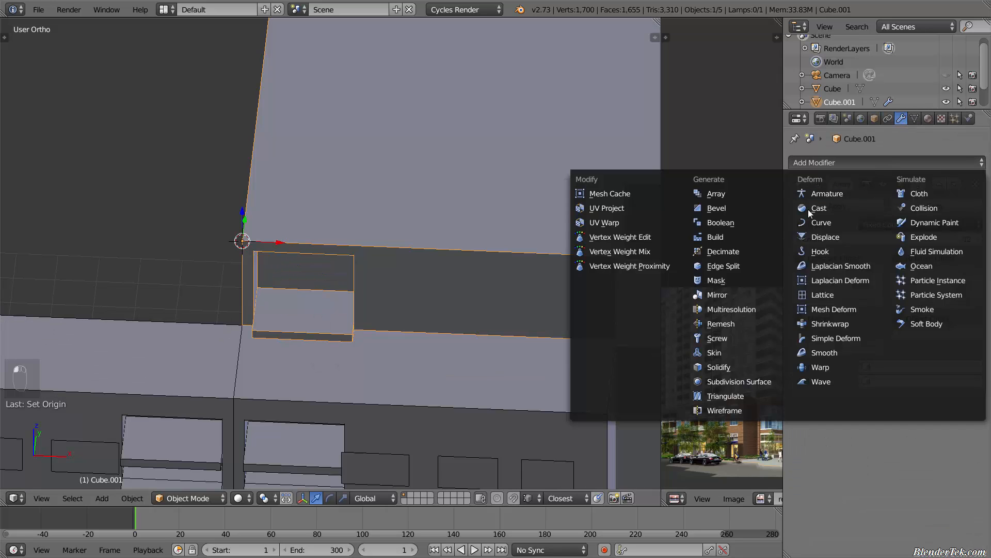
click(738, 299)
scroll(333, 315, down, 4)
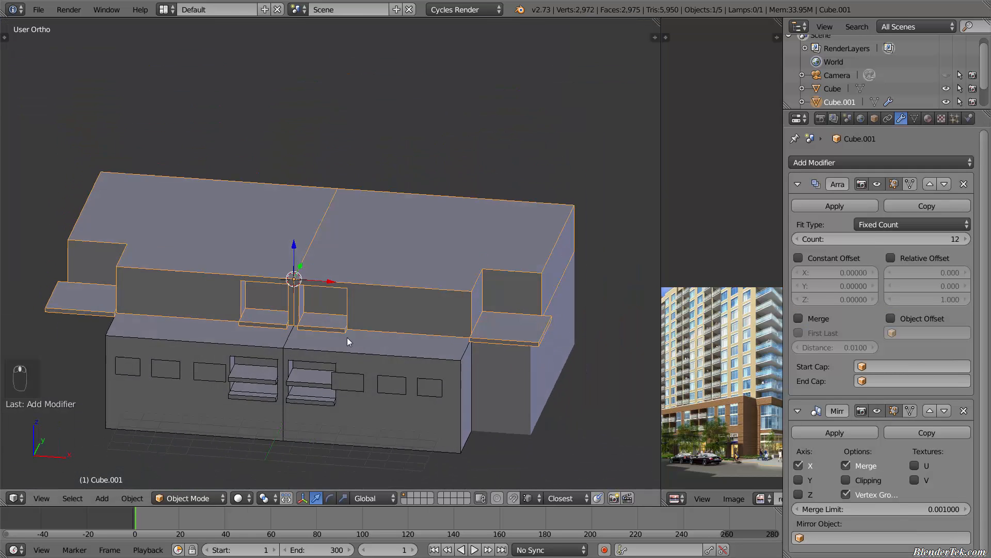
middle_drag(347, 336, 348, 336)
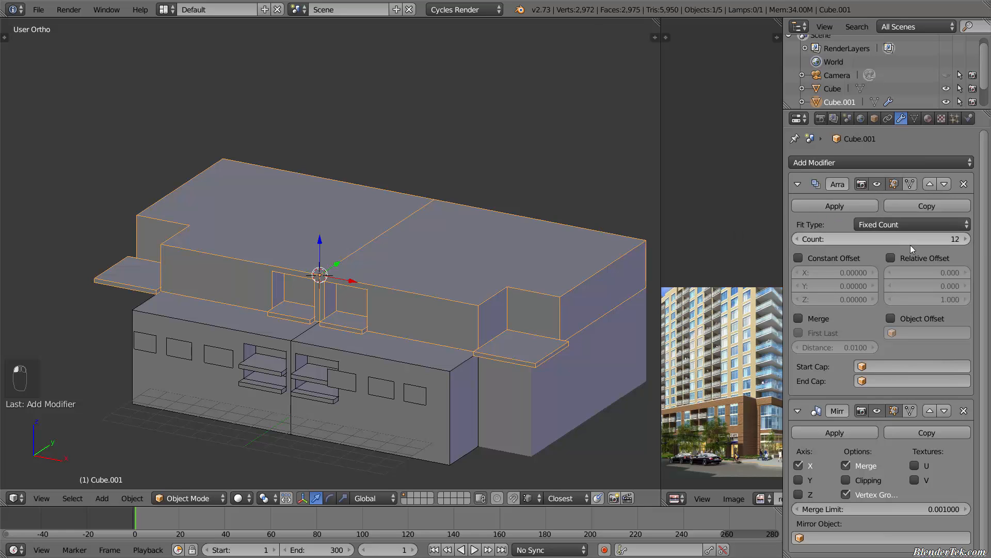
Enable the Array modifier's relative offset to stack the floors into a tower, and deselect everything to inspect it
click(914, 257)
scroll(588, 243, down, 5)
shift+middle_drag(587, 243, 541, 288)
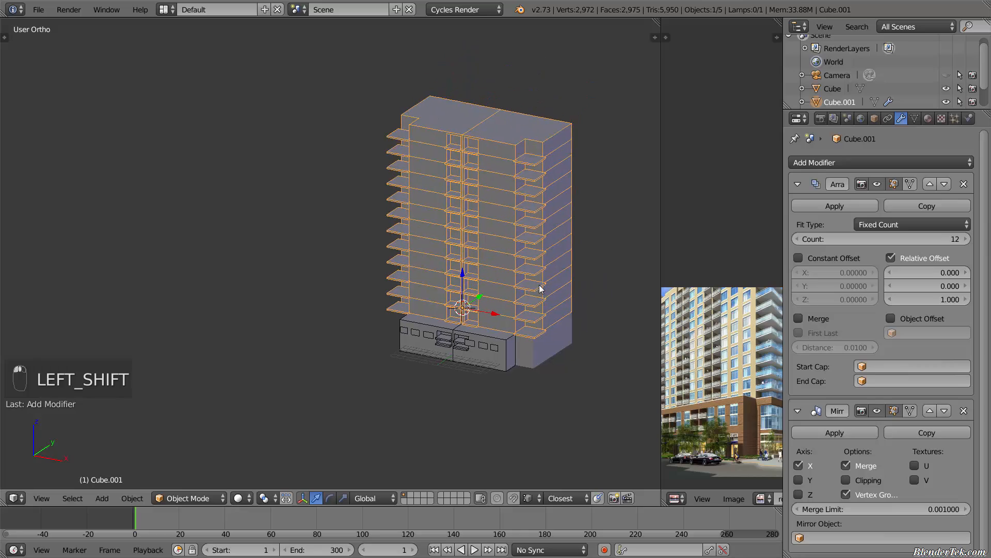
key(a)
scroll(538, 312, up, 3)
middle_drag(536, 333, 424, 395)
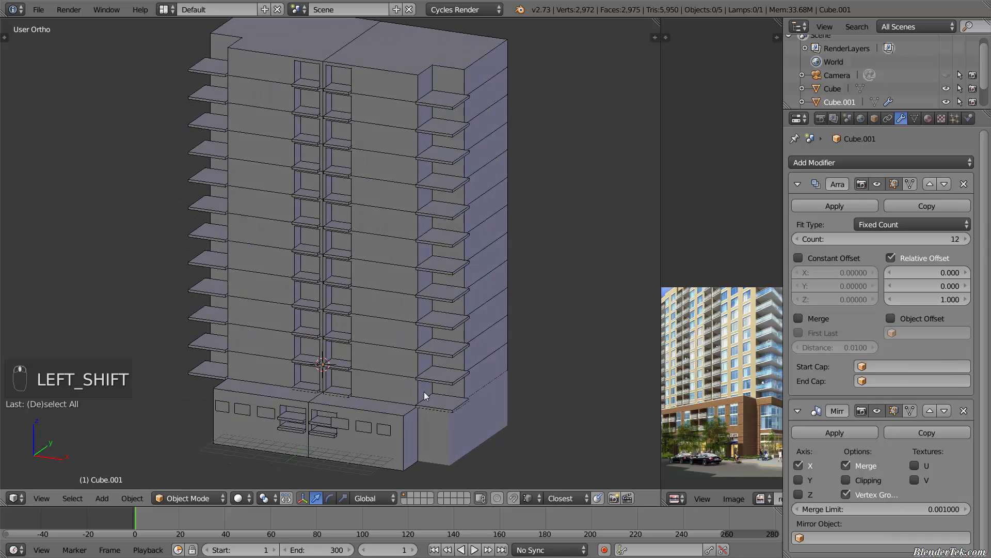
Open Cube.001 for mesh editing and turn off its Array modifier's relative offset to work on a single floor
right_click(393, 382)
key(Tab)
scroll(388, 382, up, 3)
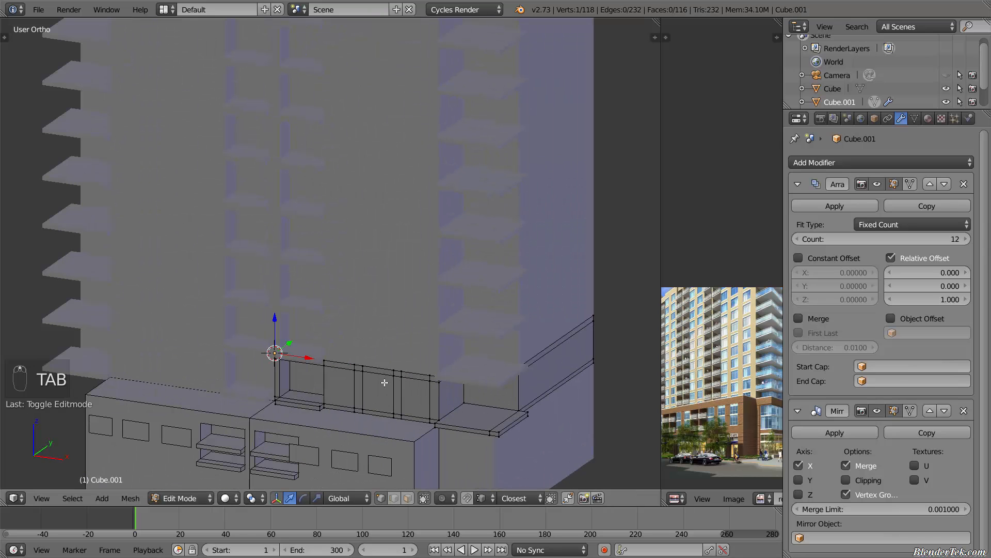
key(KP_1)
scroll(424, 346, up, 3)
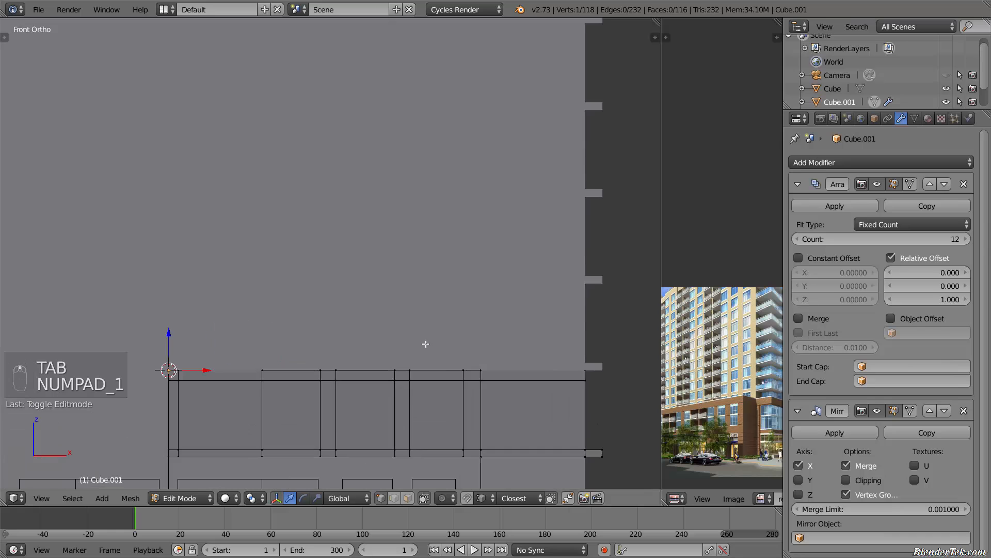
scroll(432, 343, down, 3)
middle_drag(456, 345, 467, 364)
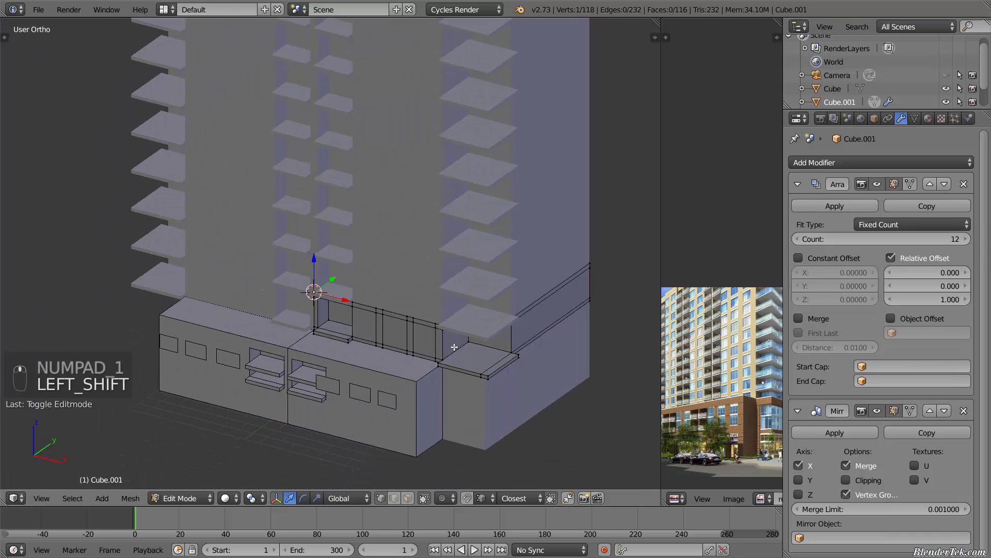
click(899, 259)
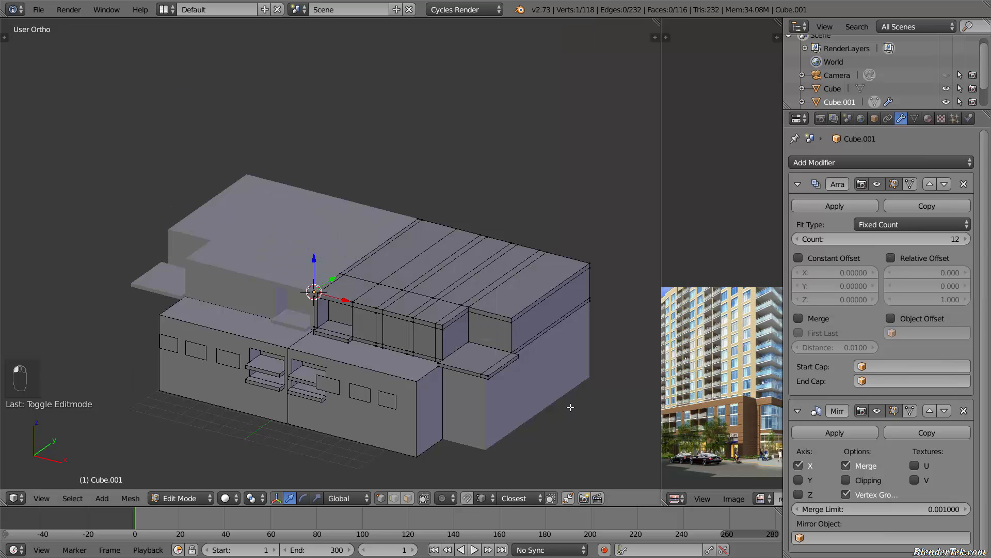
Widen the reference photo's view and examine the balconies and windows around the retail level and the lower tower floors
scroll(733, 397, up, 3)
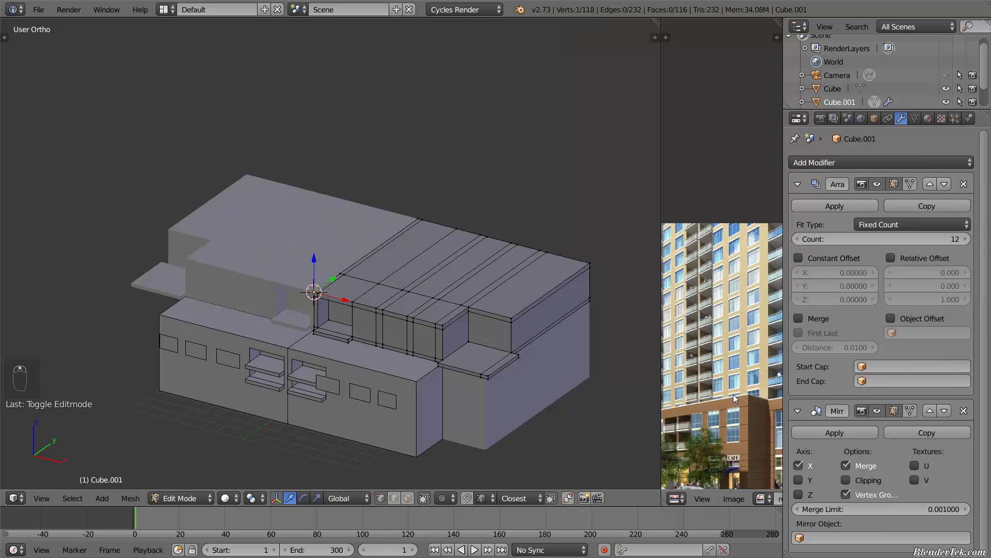
scroll(739, 395, down, 1)
drag(664, 340, 390, 341)
scroll(704, 360, up, 3)
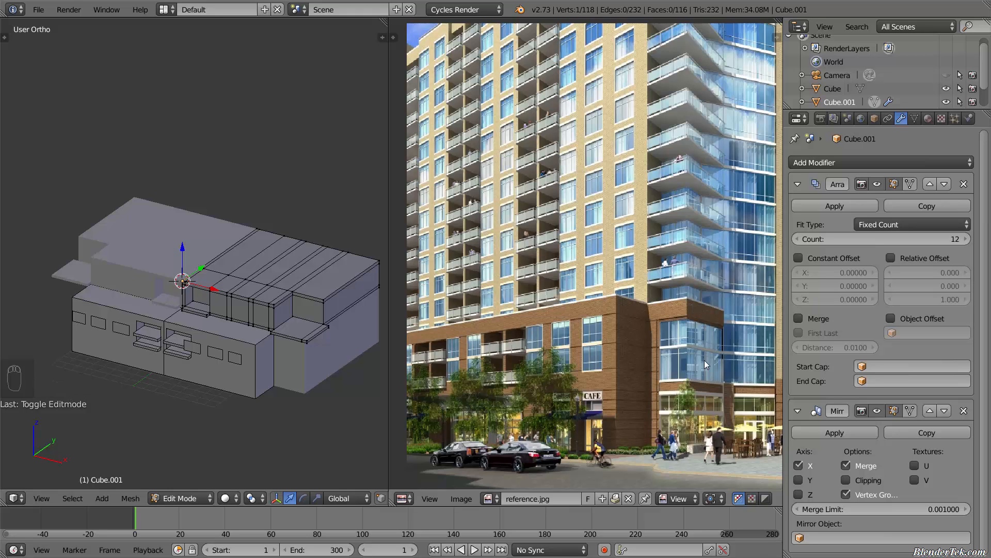
middle_drag(704, 361, 737, 329)
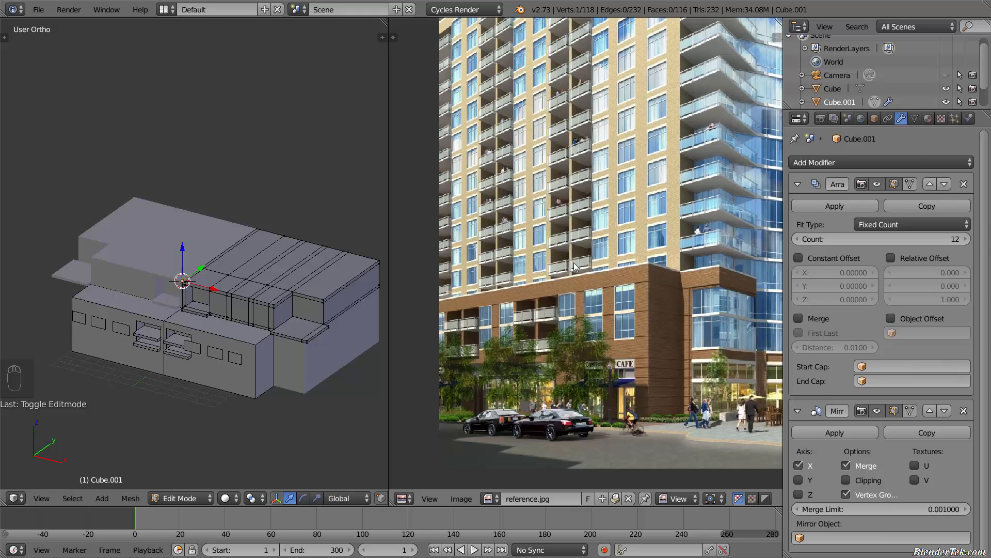
Leave mesh editing, widen the 3D view against the reference photo, and reopen Cube.001 for mesh editing
scroll(349, 342, up, 2)
key(Tab)
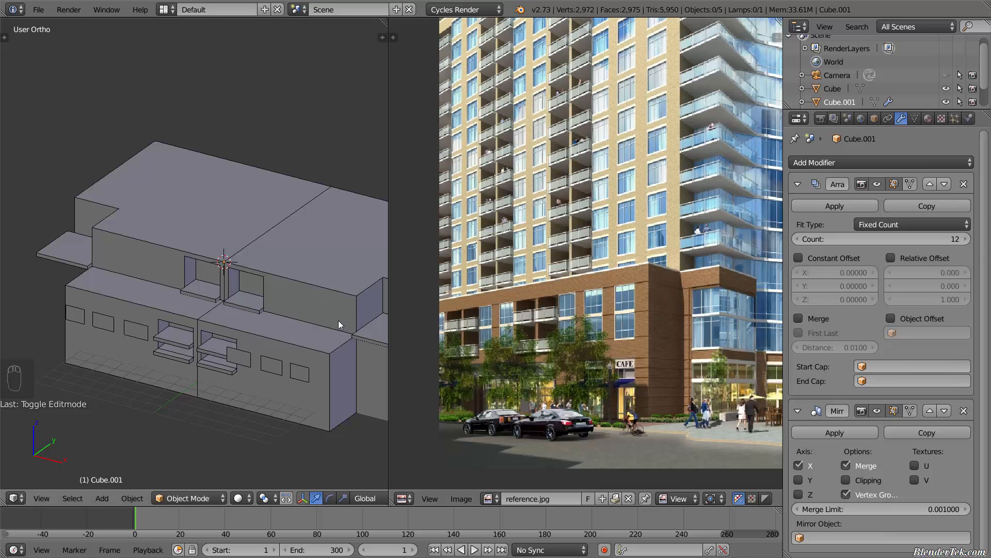
shift+middle_drag(339, 320, 237, 293)
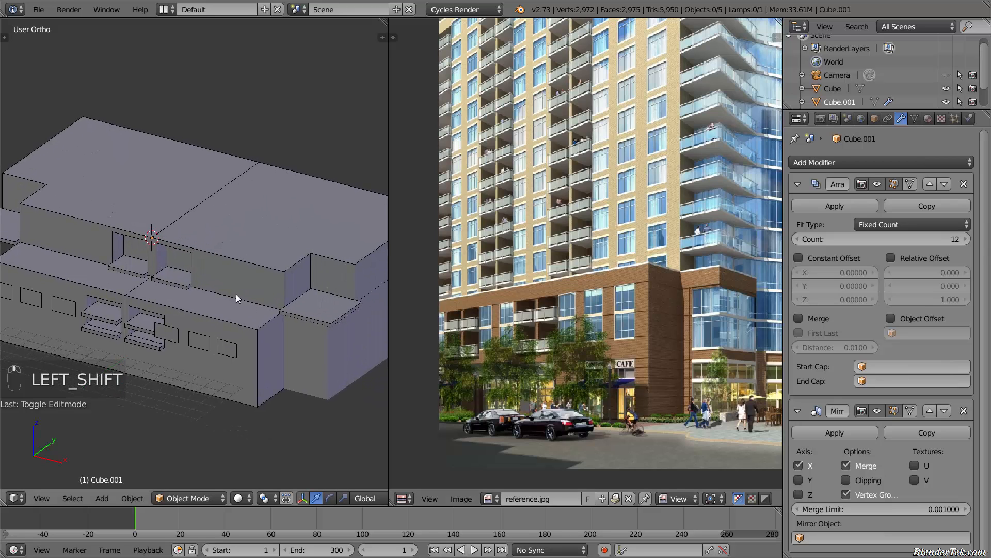
shift+middle_drag(210, 252, 281, 388)
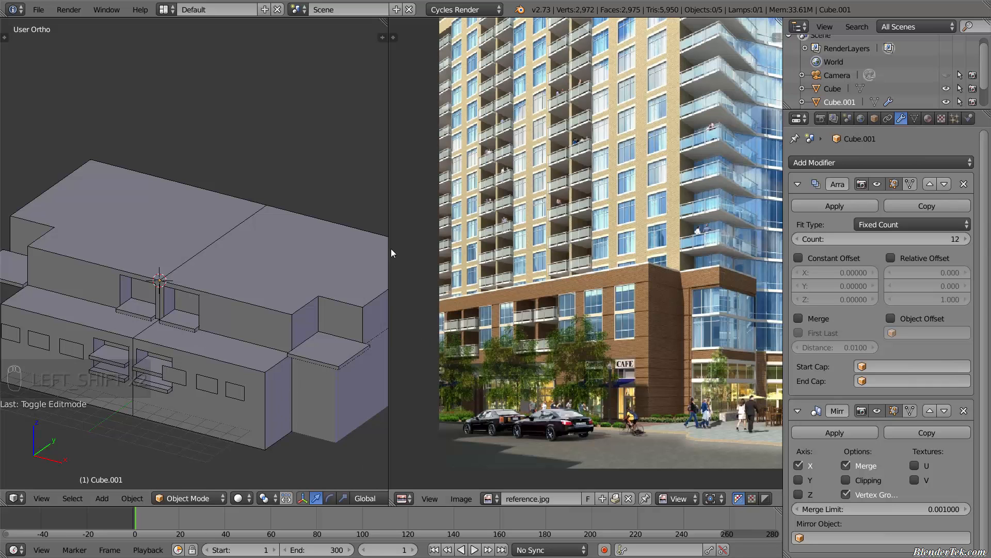
drag(391, 249, 563, 246)
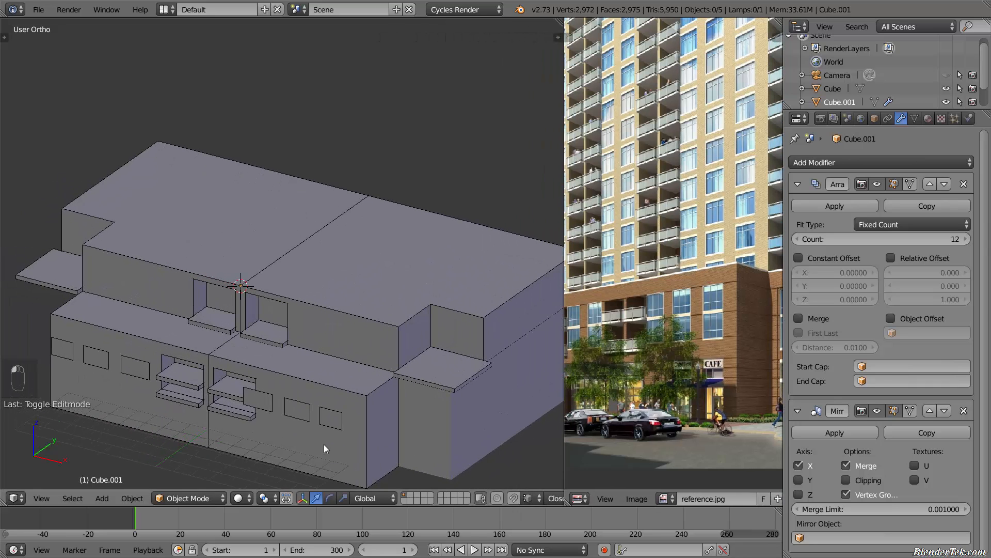
right_click(343, 219)
key(Tab)
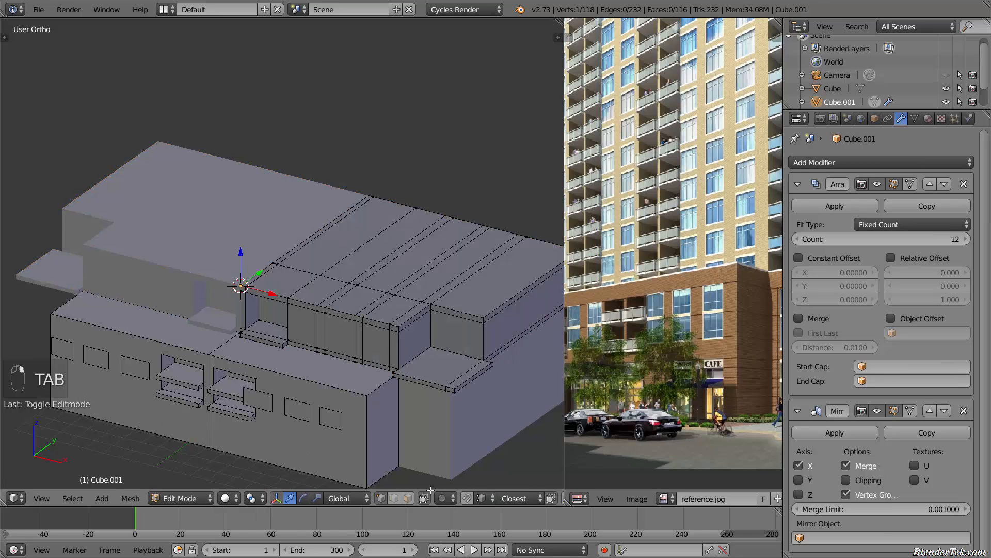
Switch to face selection and circle-select the upward-facing faces across the upper floor block from the top view
click(411, 498)
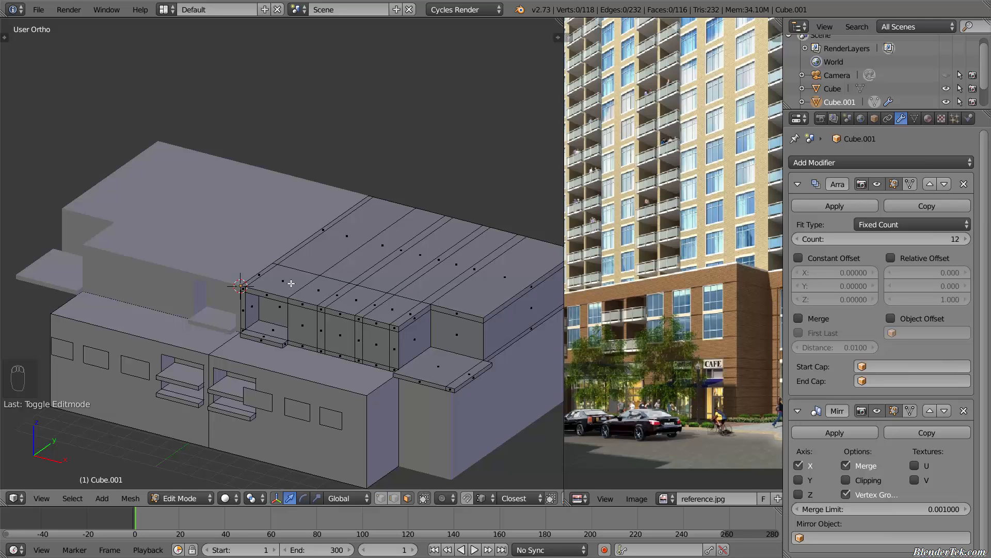
key(KP_7)
key(c)
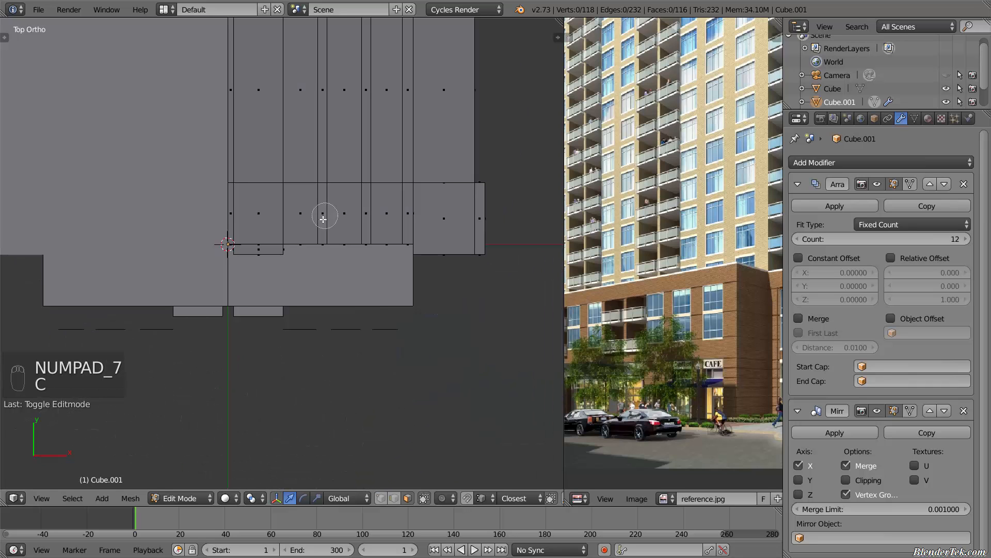
scroll(336, 150, down, 18)
click(346, 76)
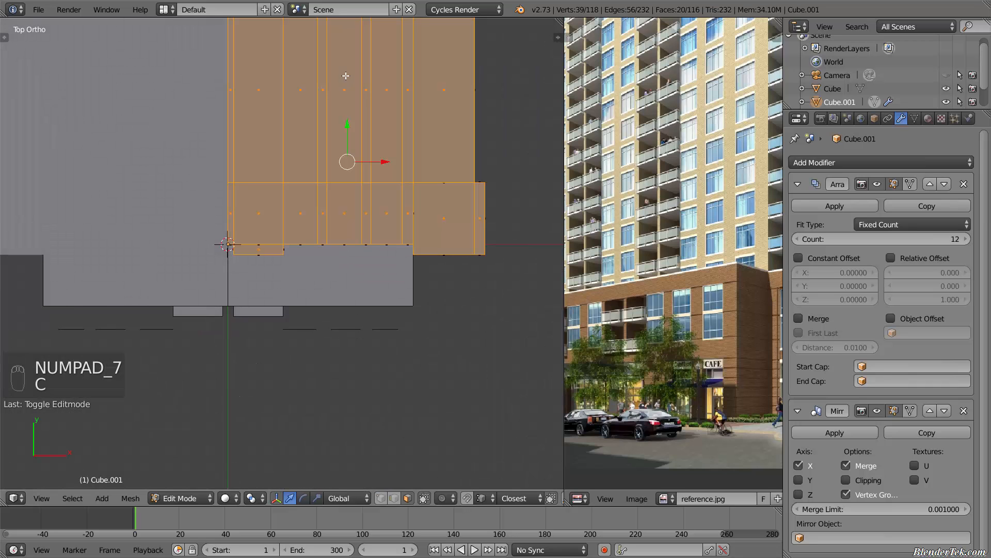
right_click(374, 203)
scroll(389, 273, up, 4)
middle_drag(390, 276, 389, 191)
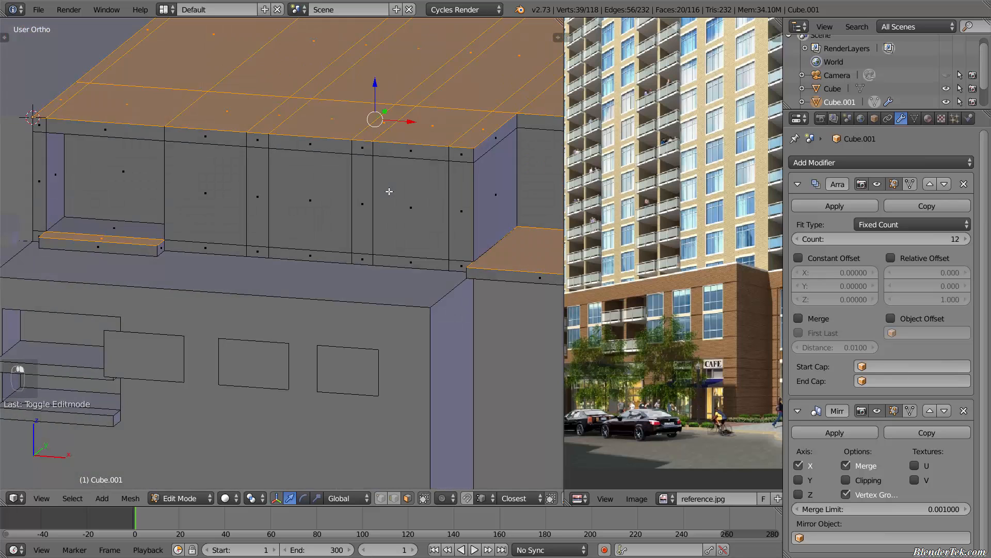
Remove the tops of the recessed and corner balcony slabs from the selection, keeping only the roof faces selected
scroll(398, 228, down, 2)
shift+middle_drag(401, 237, 323, 334)
key(shift+c)
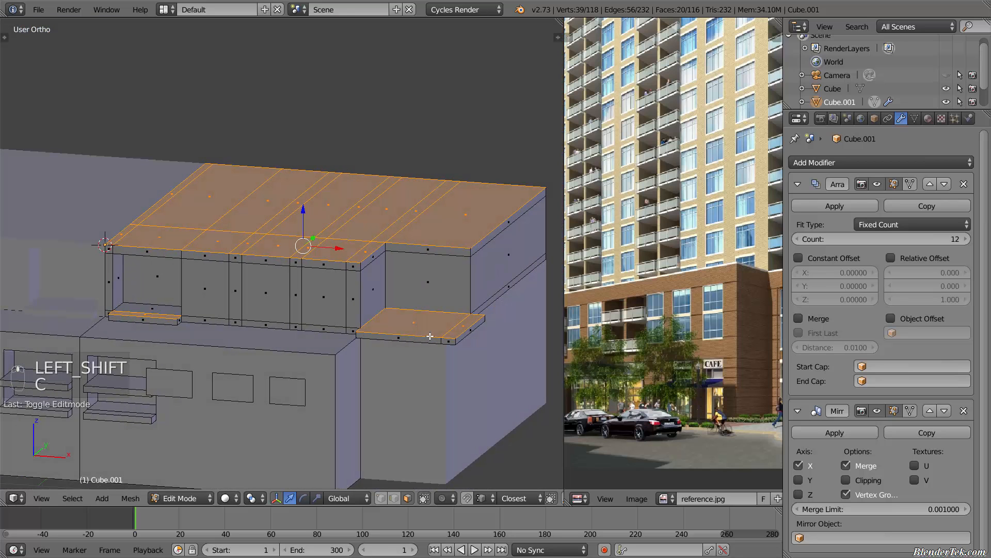
key(c)
scroll(410, 354, up, 8)
middle_click(394, 339)
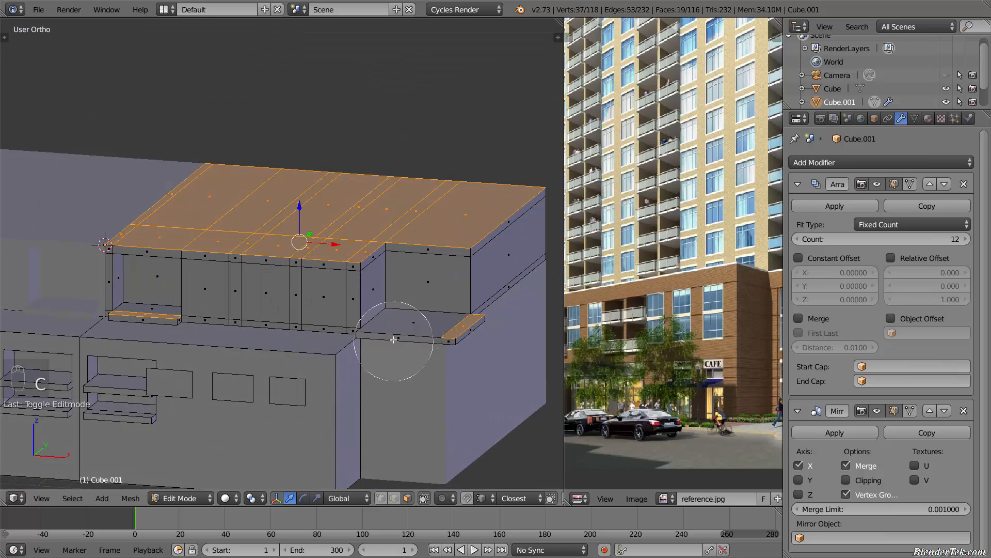
middle_click(145, 318)
key(Escape)
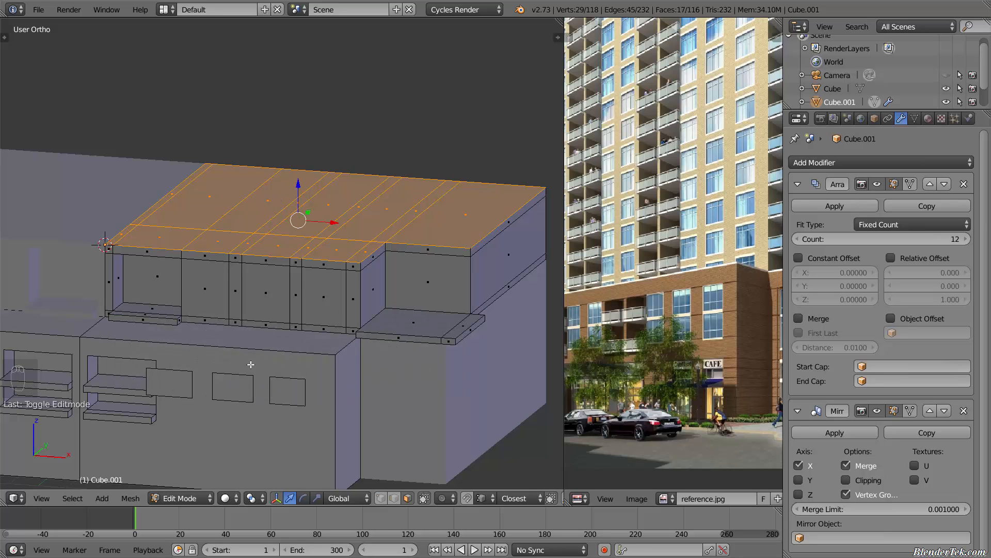
Try deleting the roof's edges and faces together, and undo it
key(x)
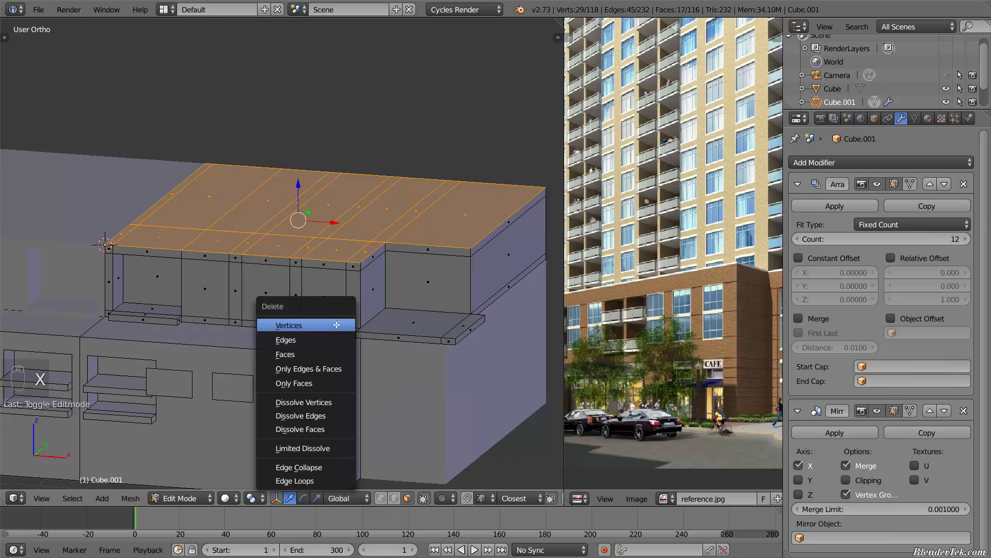
click(332, 370)
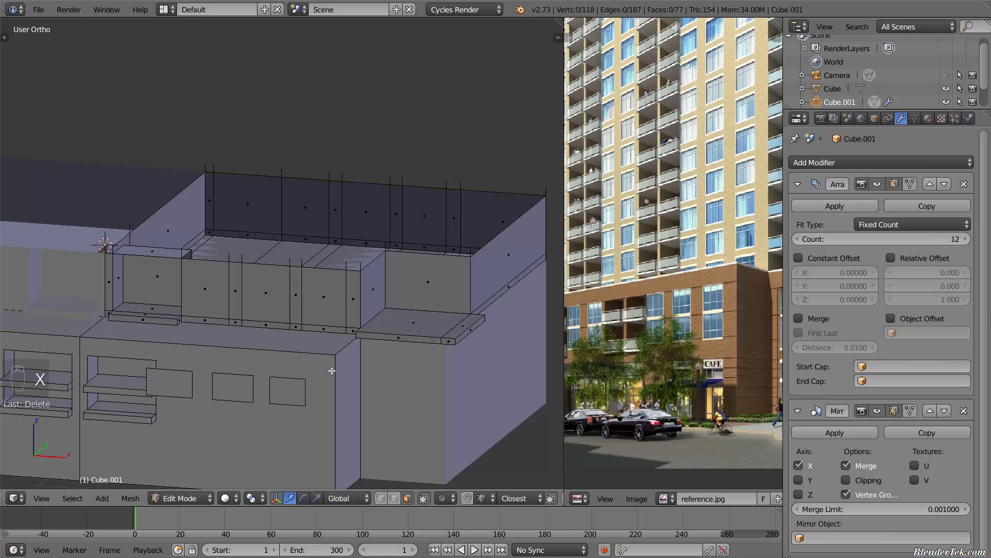
key(ctrl+z)
Delete only the faces of the selected roof, keeping its edges
key(x)
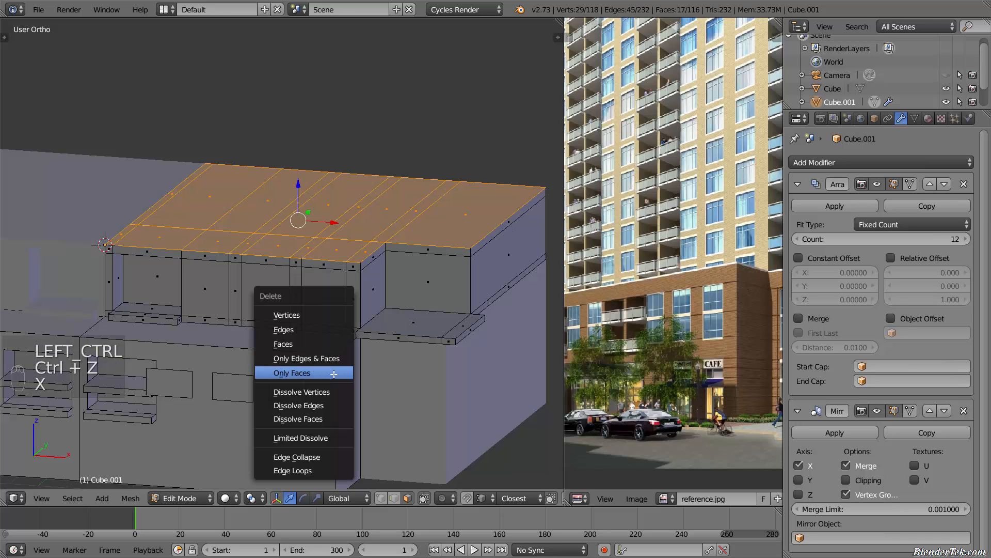
click(334, 373)
mouse_move(334, 373)
middle_down()
mouse_move(360, 306)
mouse_move(404, 416)
middle_up()
Try circle-selecting the faces inside the opened block from the top view, and clear the selection
key(KP_7)
key(c)
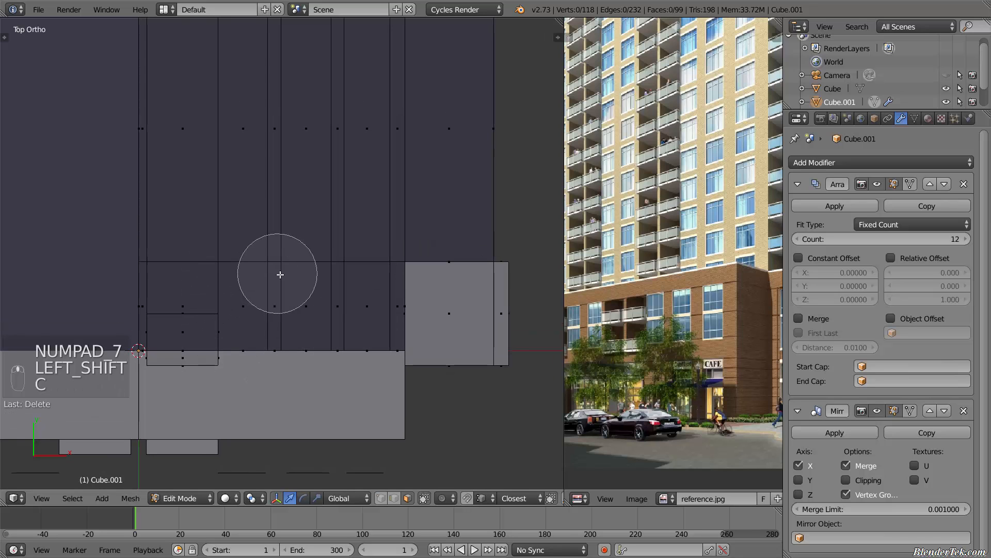
drag(280, 274, 200, 286)
right_click(200, 285)
key(a)
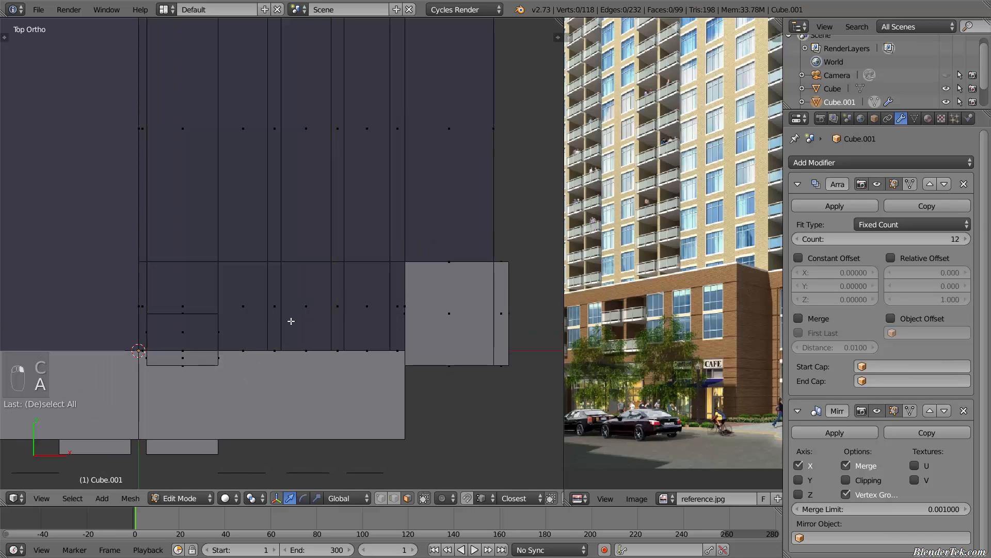
middle_drag(291, 321, 310, 230)
scroll(282, 258, down, 4)
scroll(312, 263, up, 2)
Undo the roof face deletion and the selection changes, deselect everything, and leave mesh editing
key(ctrl+z)
key(ctrl+z)
key(ctrl+z)
key(ctrl+z)
key(ctrl+z)
key(ctrl+z)
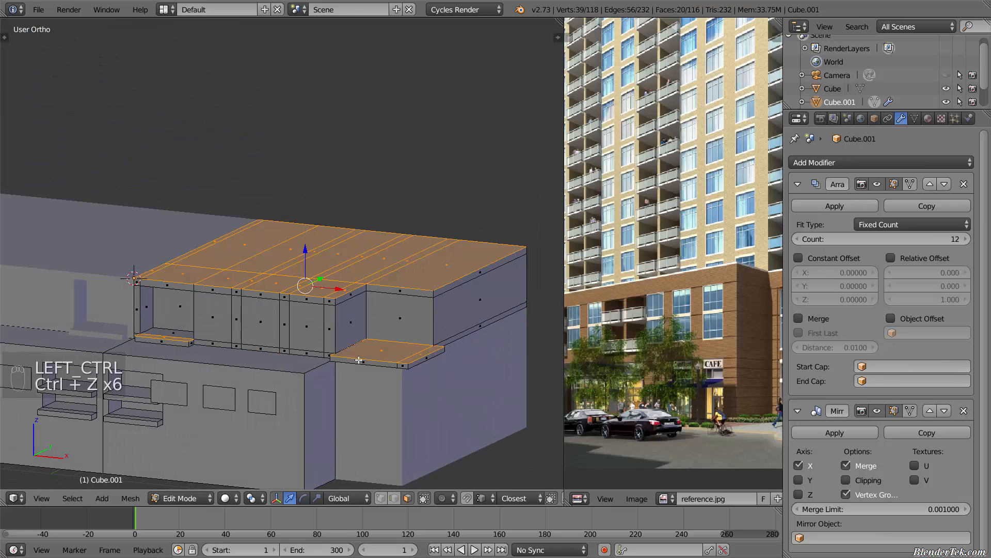
key(a)
key(Tab)
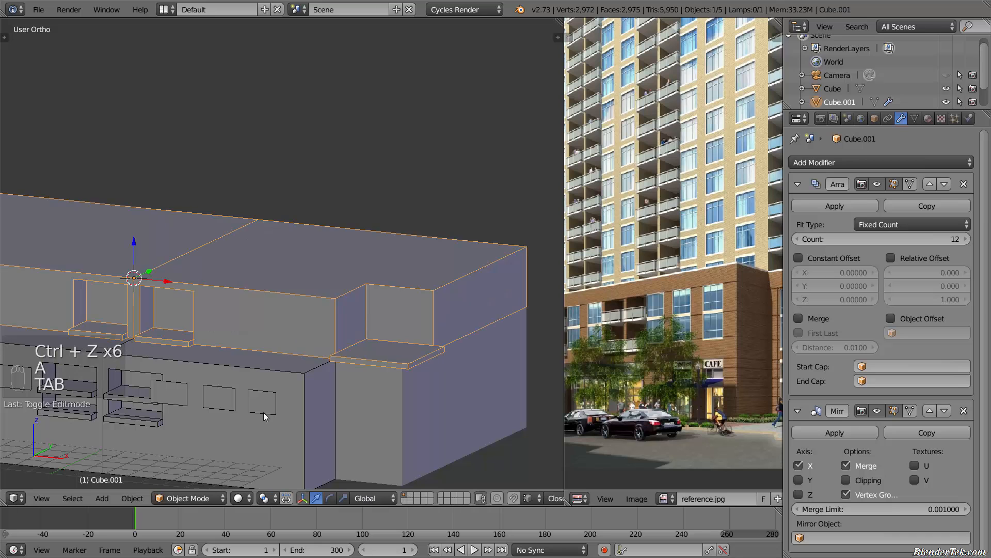
Reopen Cube.001 for mesh editing, close up on the outer corner of the recessed balcony's slab
shift+middle_drag(221, 434, 408, 384)
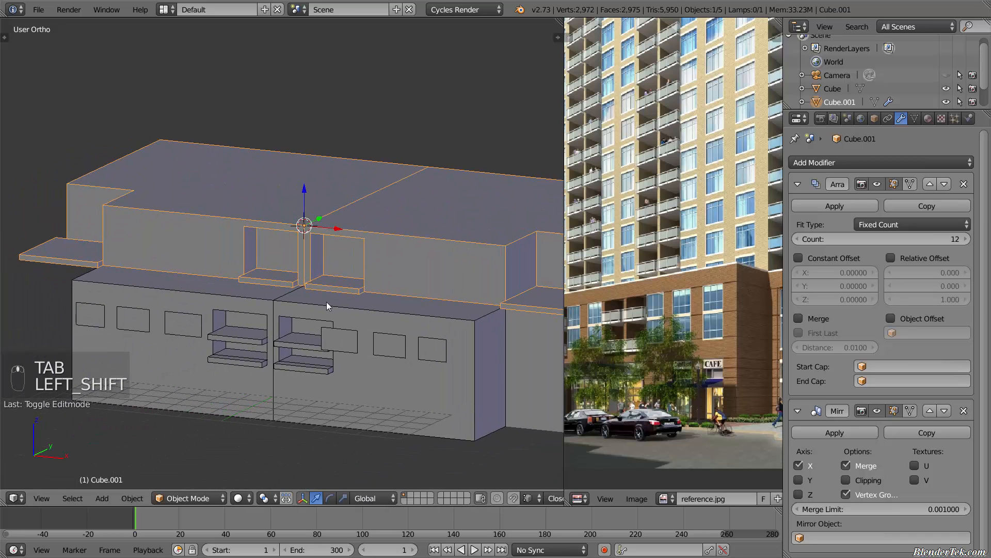
scroll(335, 302, up, 4)
key(Tab)
scroll(382, 289, up, 4)
middle_drag(394, 311, 374, 327)
scroll(371, 296, up, 2)
scroll(372, 296, up, 3)
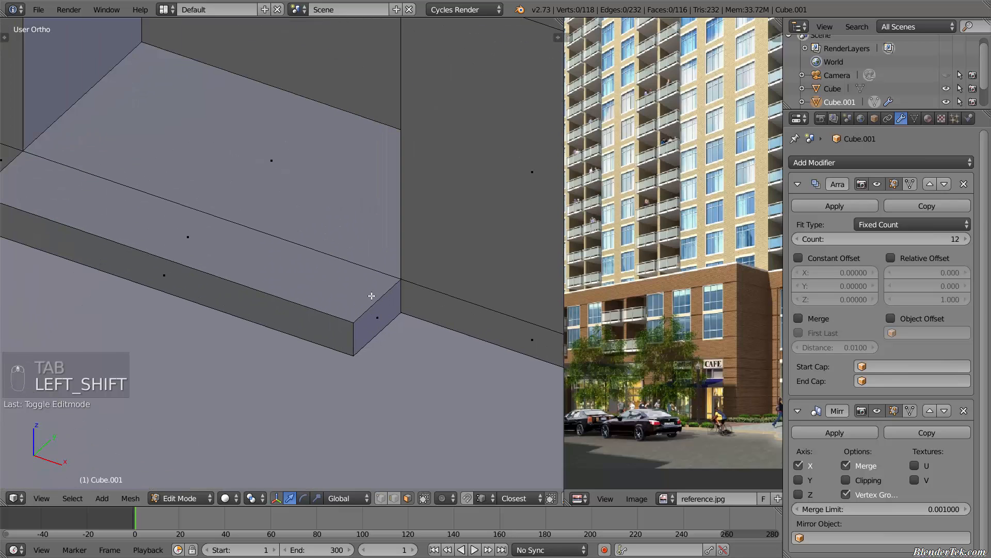
middle_drag(372, 296, 362, 313)
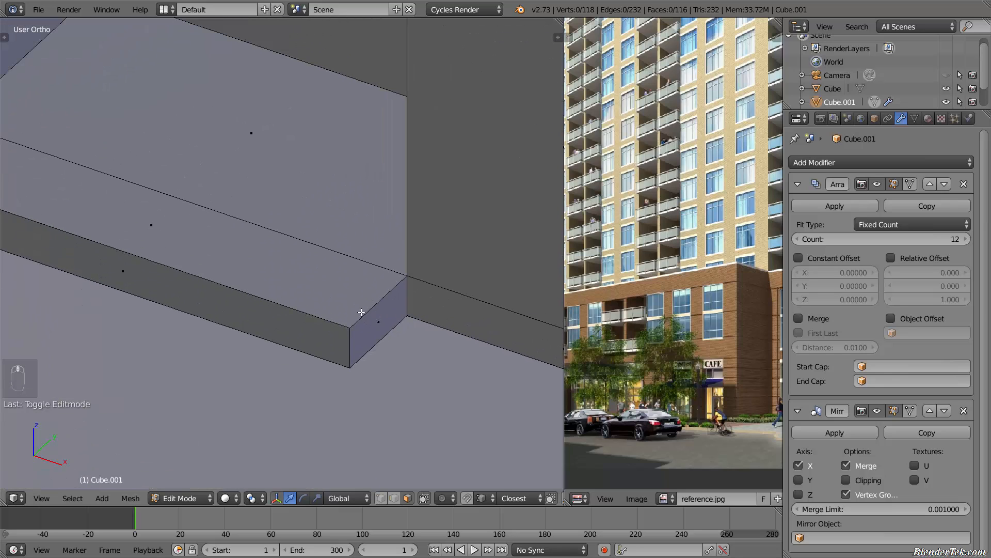
Switch to vertex selection and snap the 3D cursor to the balcony slab's upper outer corner vertex
right_click(351, 327)
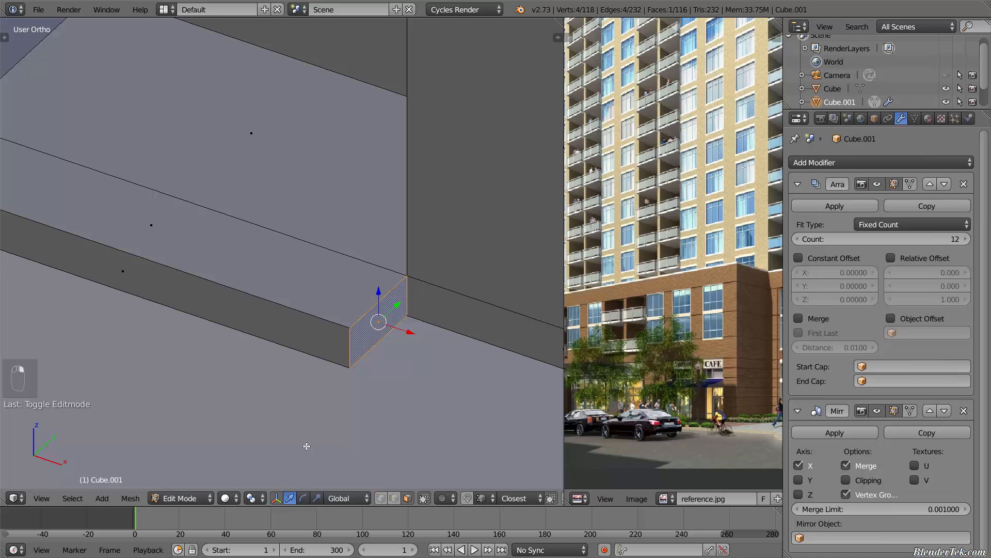
click(381, 499)
right_click(350, 327)
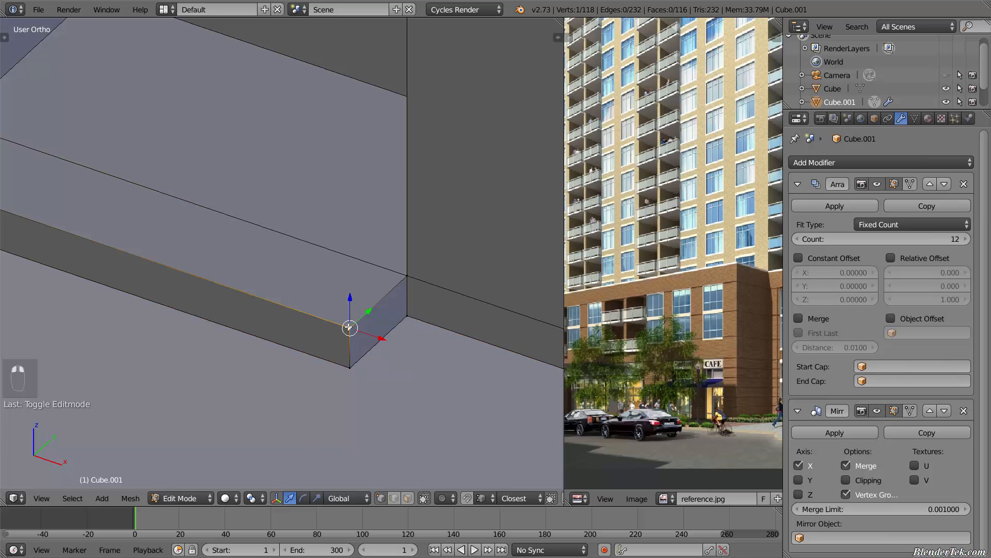
key(shift+s)
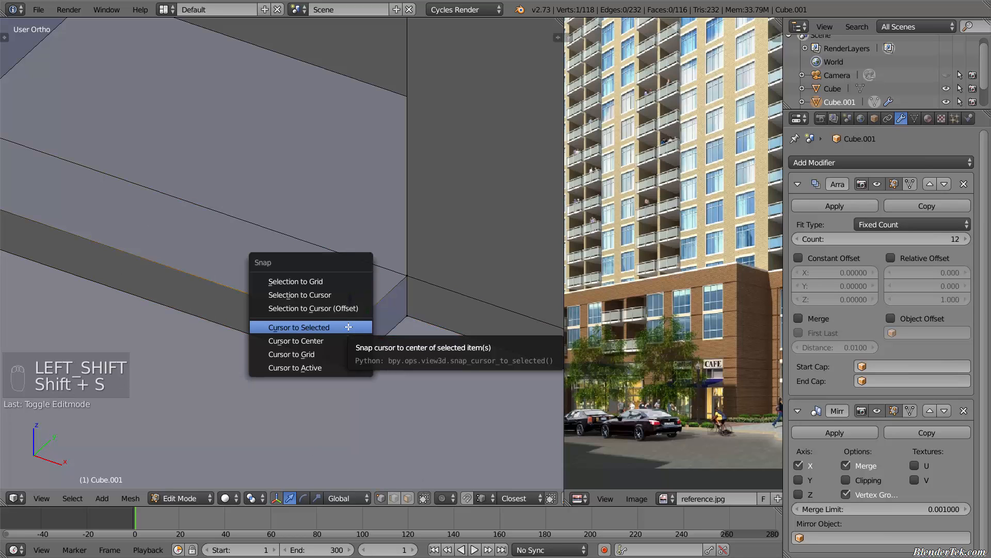
click(349, 327)
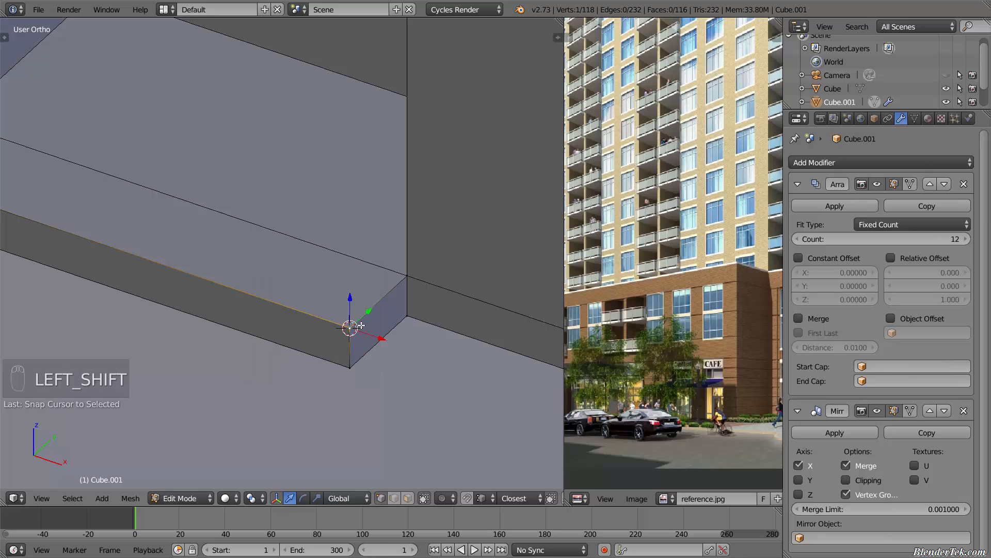
Add a cylinder at the balcony slab's corner and scale it down to about 0.02, then to about half that size
key(shift+a)
click(363, 322)
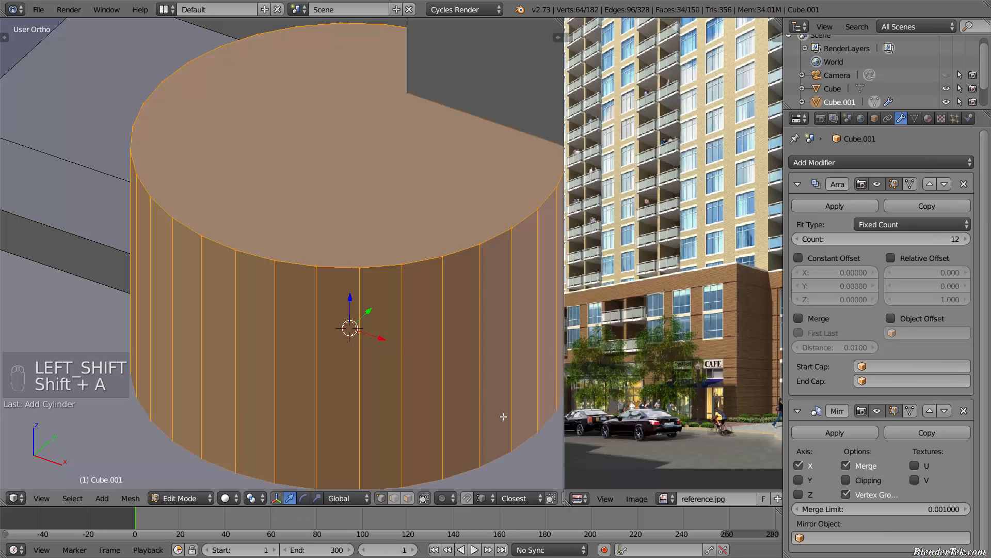
key(s)
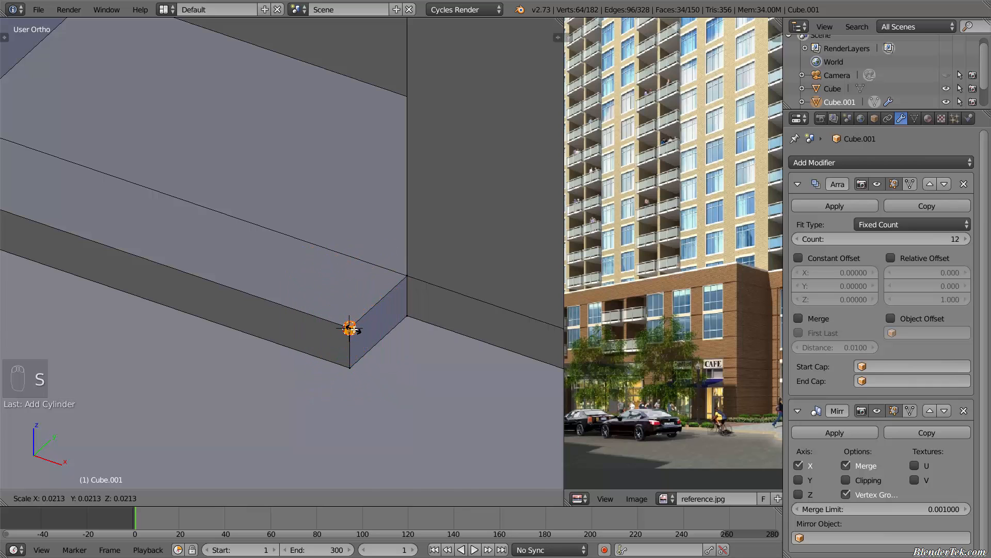
click(349, 328)
scroll(350, 328, up, 5)
key(s)
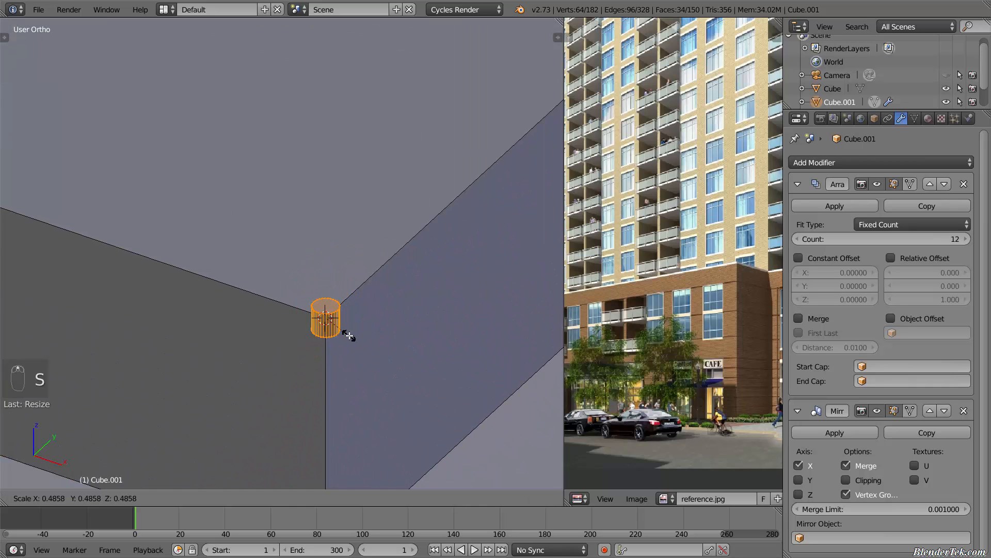
click(345, 333)
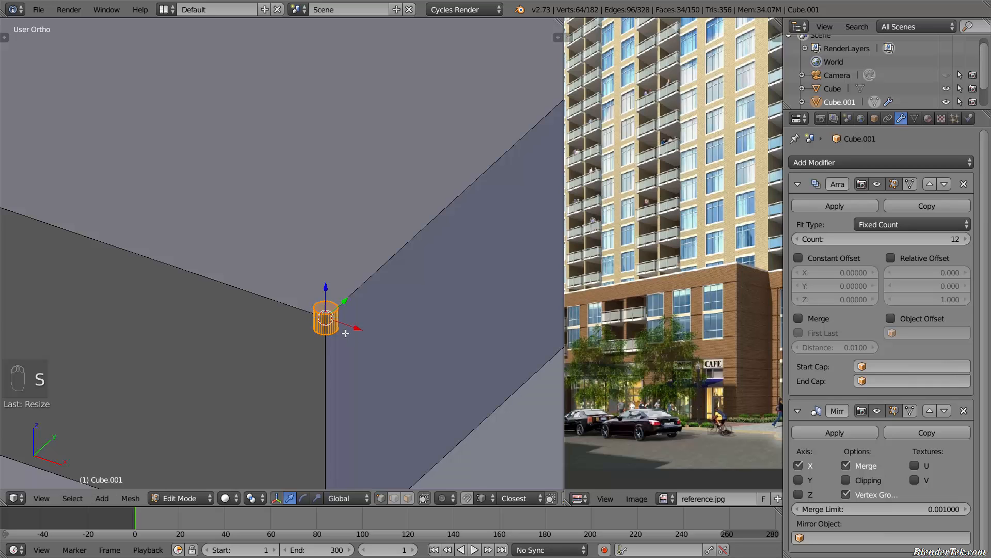
Undo the scaling and the addition of the corner cylinder
key(ctrl+z)
key(ctrl+z)
key(ctrl+z)
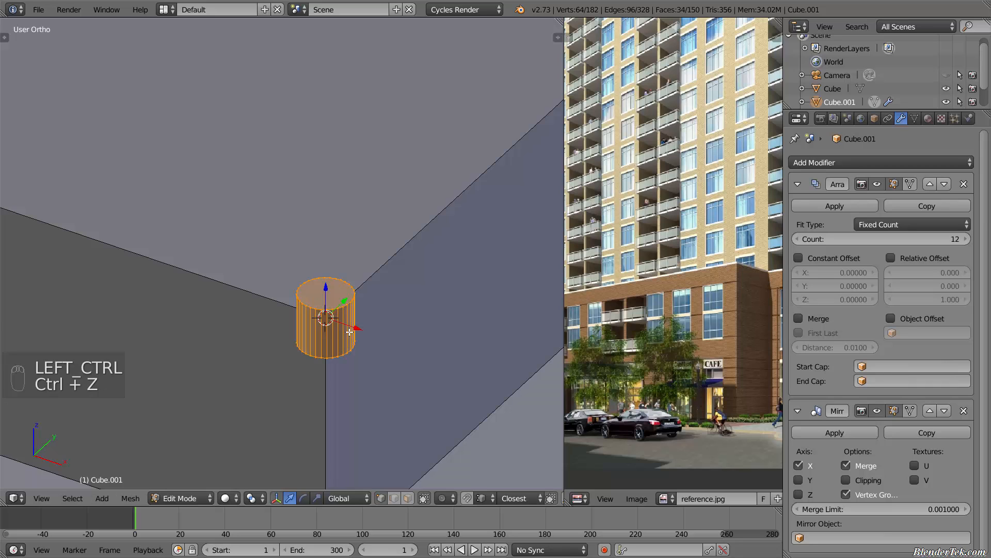
scroll(371, 386, down, 3)
key(ctrl+z)
scroll(356, 346, up, 4)
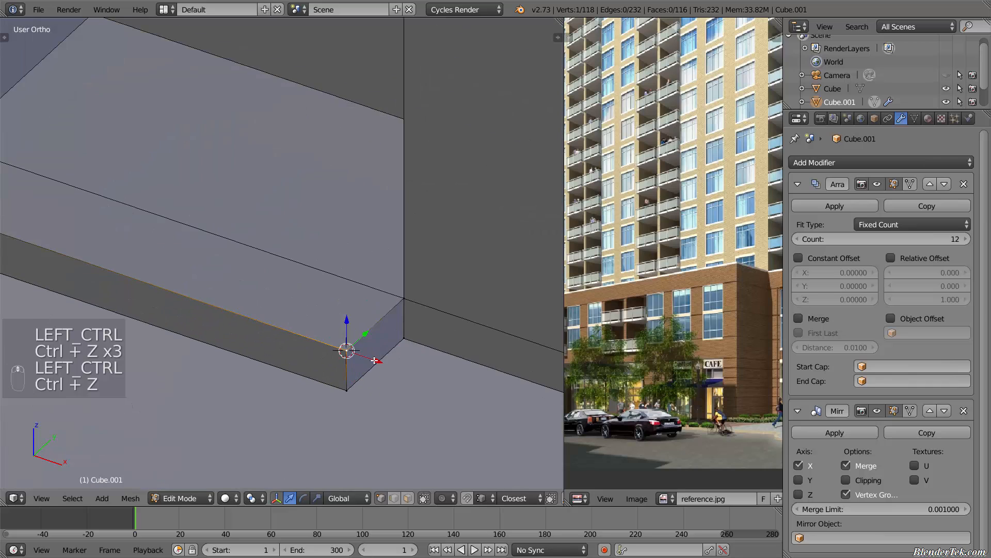
key(shift+a)
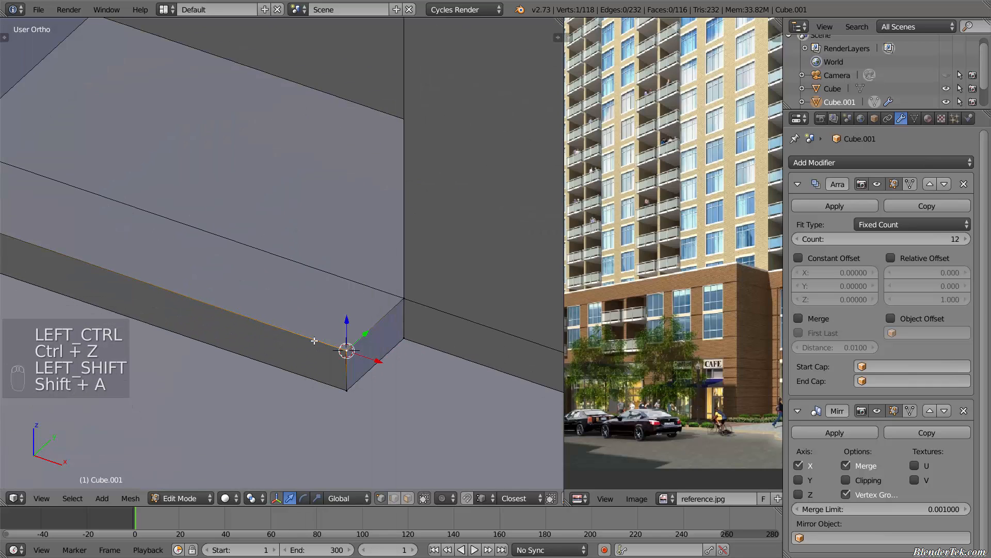
Add a loop cut lengthwise along the balcony slab, slid by -0.75 toward its front edge
shift+middle_drag(316, 339, 368, 354)
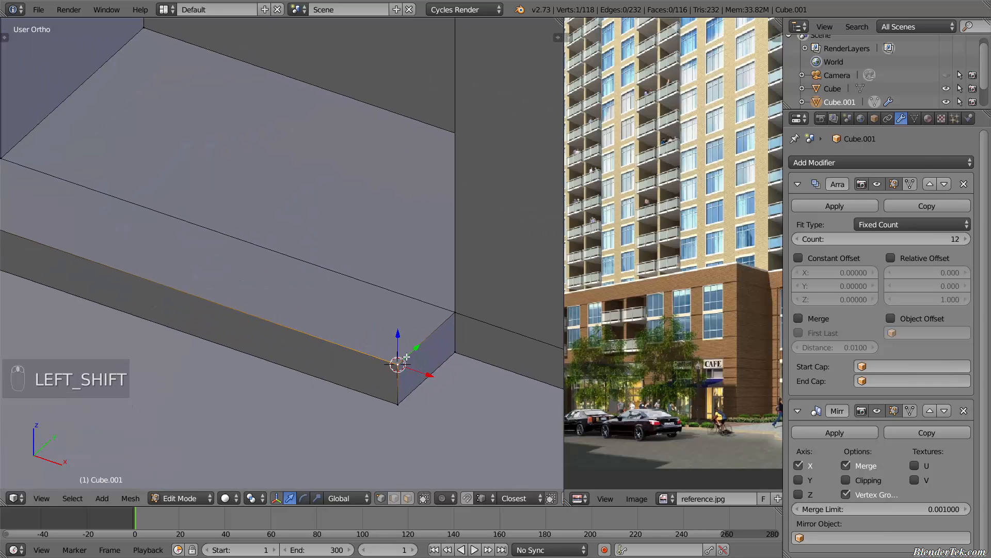
key(ctrl+r)
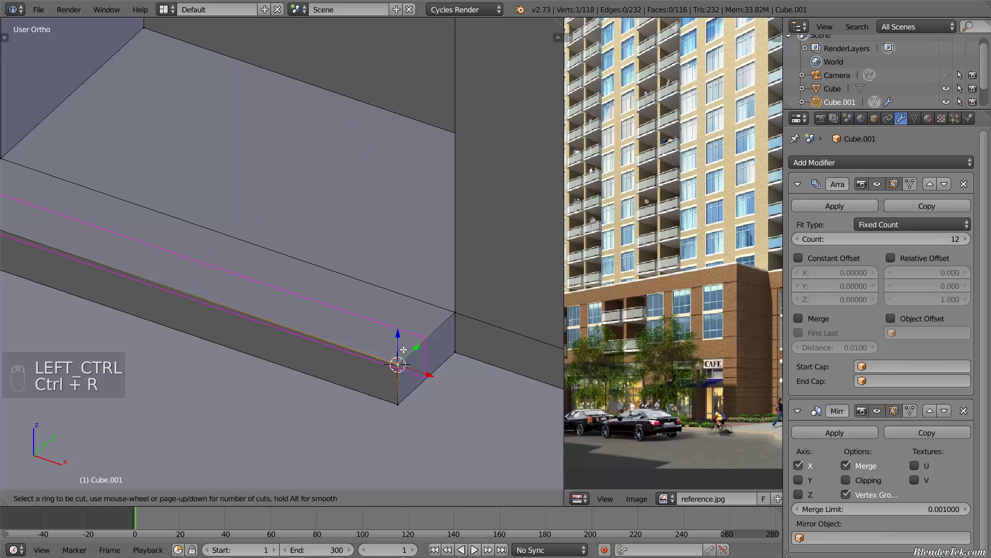
click(403, 351)
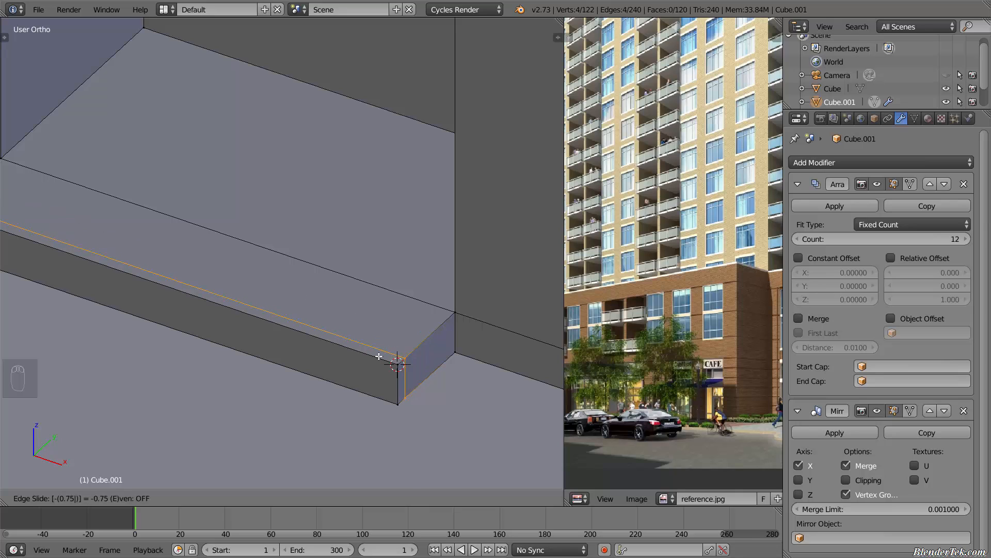
click(379, 356)
key(grave)
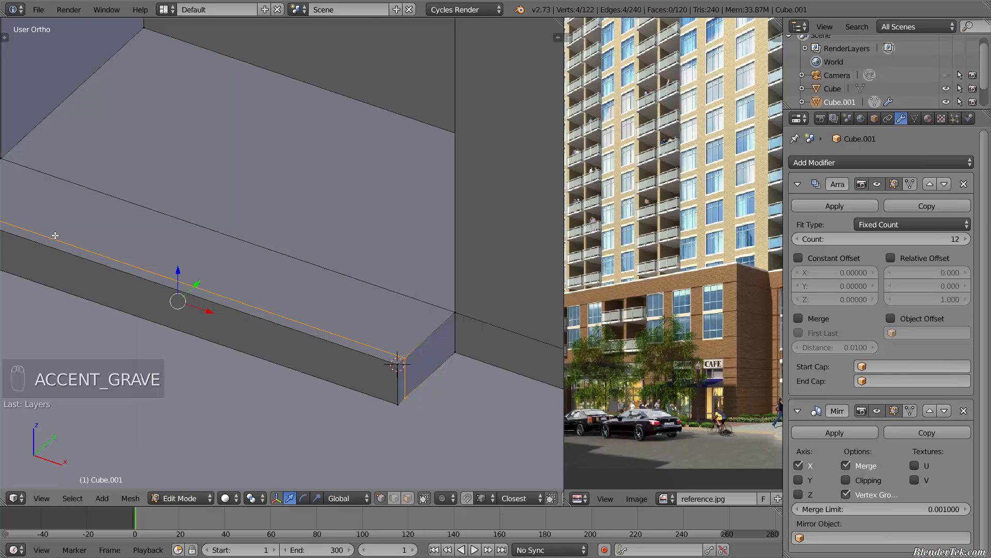
Add a loop cut across the balcony slab, slid by -0.95 toward the end at the 3D cursor
scroll(62, 257, down, 4)
shift+middle_drag(107, 295, 186, 345)
scroll(137, 319, up, 2)
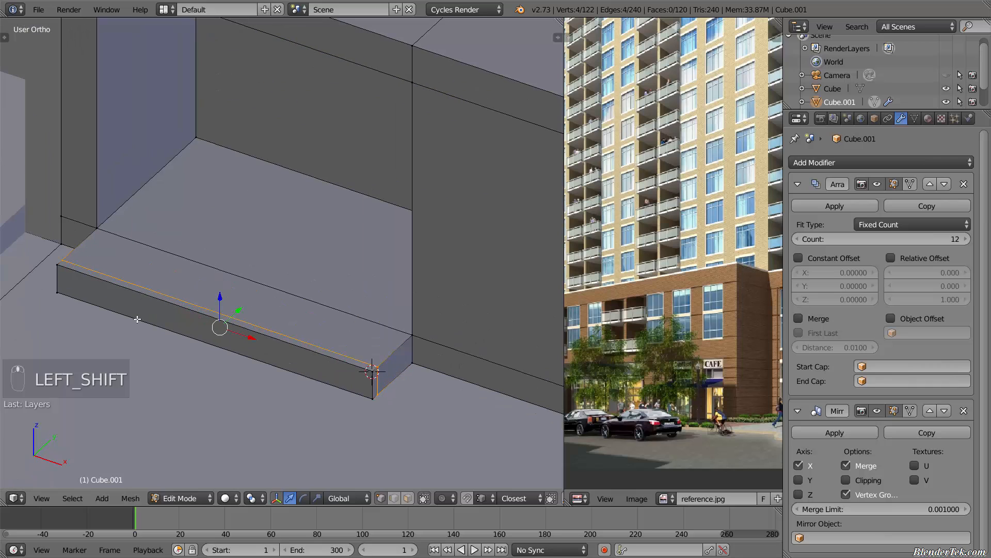
key(ctrl+r)
click(223, 303)
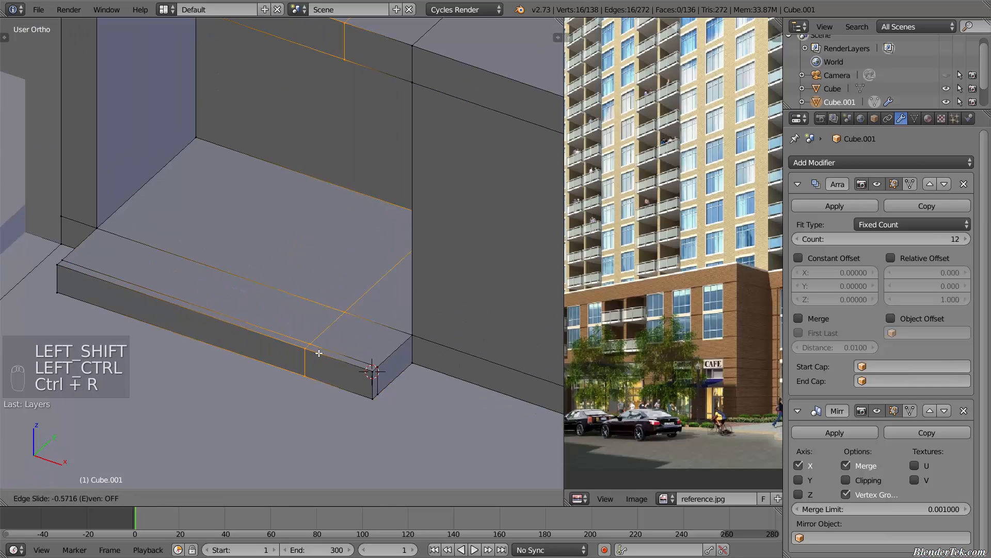
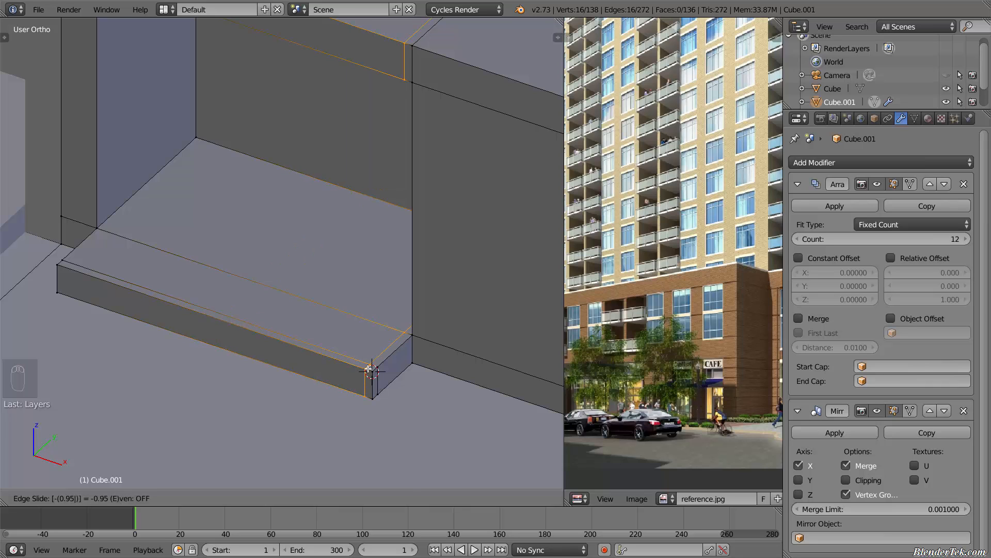
click(368, 369)
scroll(353, 375, up, 11)
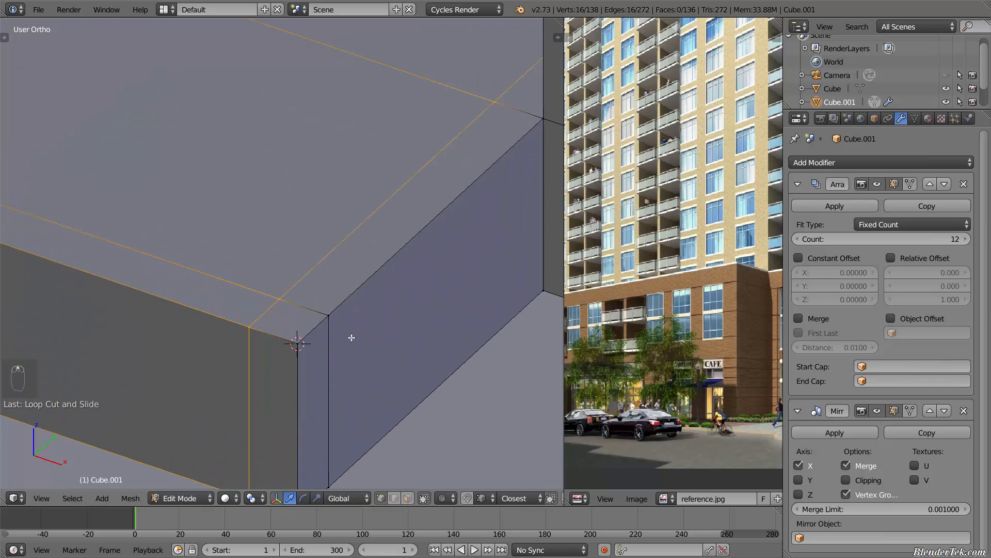
middle_drag(362, 326, 375, 350)
scroll(373, 387, down, 14)
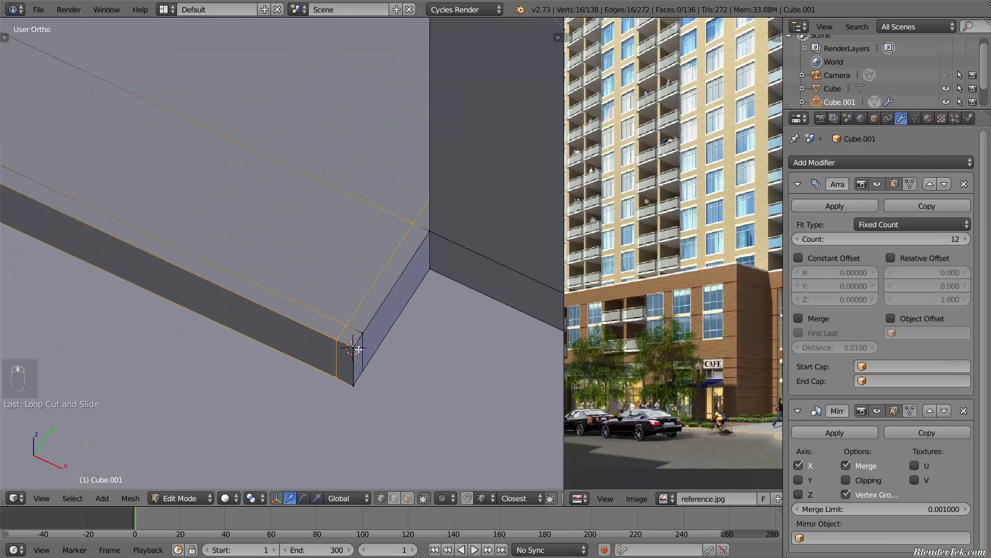
Finish editing the upper floor block, select the Retail base and open its mesh for editing at the balcony slabs
shift+middle_drag(368, 408, 371, 192)
middle_drag(285, 376, 293, 321)
shift+middle_drag(324, 381, 413, 275)
key(Tab)
right_click(343, 322)
scroll(334, 236, up, 3)
shift+middle_drag(166, 330, 339, 289)
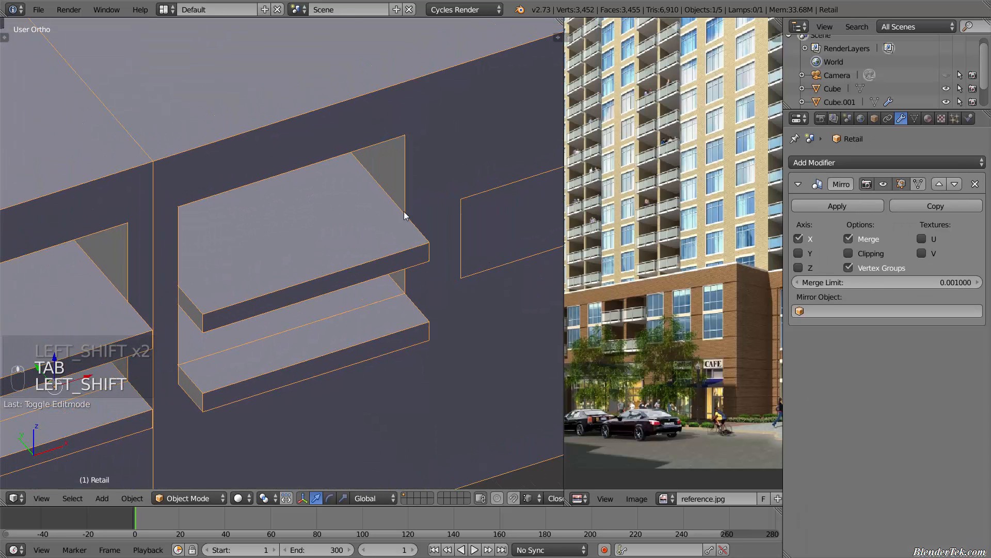
key(Tab)
scroll(419, 232, up, 5)
Add a loop cut across the Retail base's upper balcony slab, slid by -0.95 toward its outer end
key(ctrl+r)
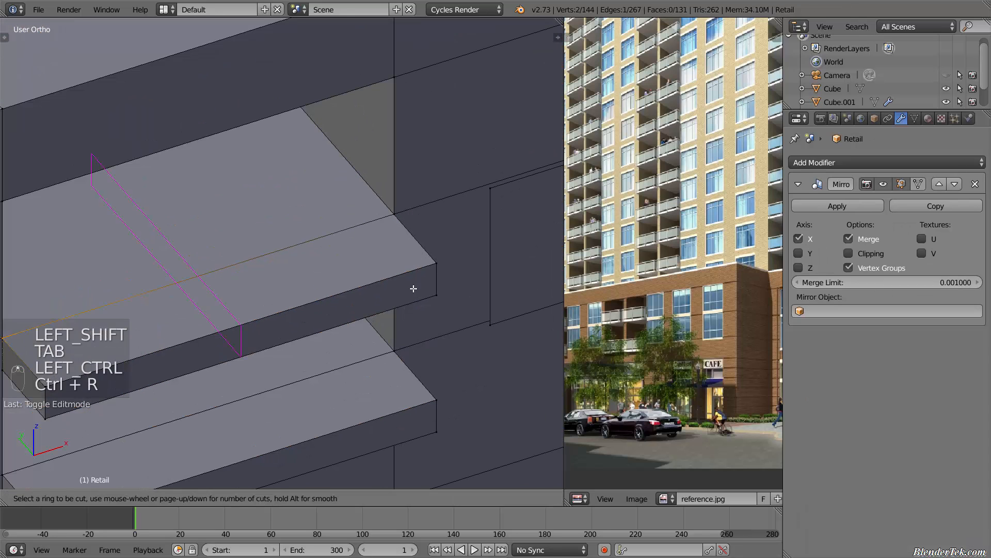
click(265, 337)
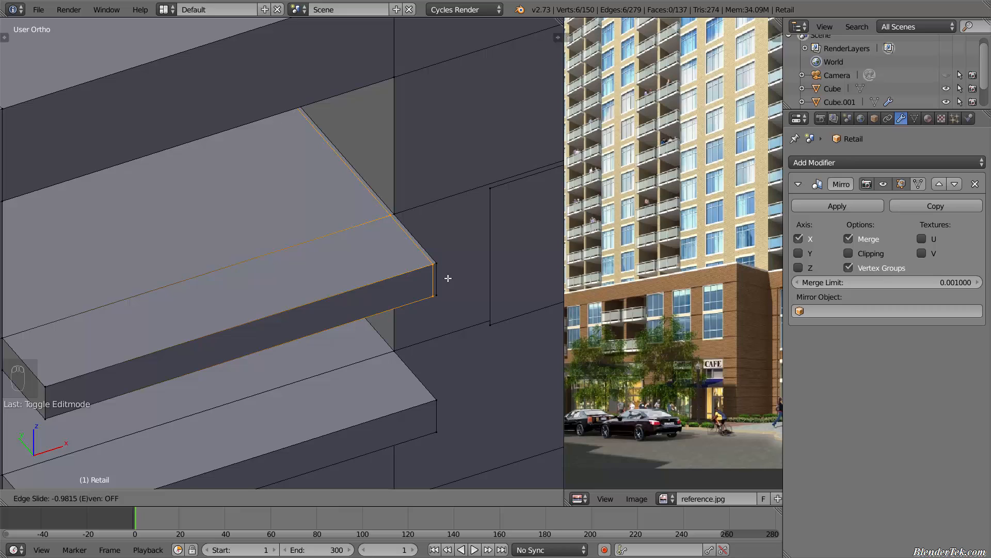
text(-0.9)
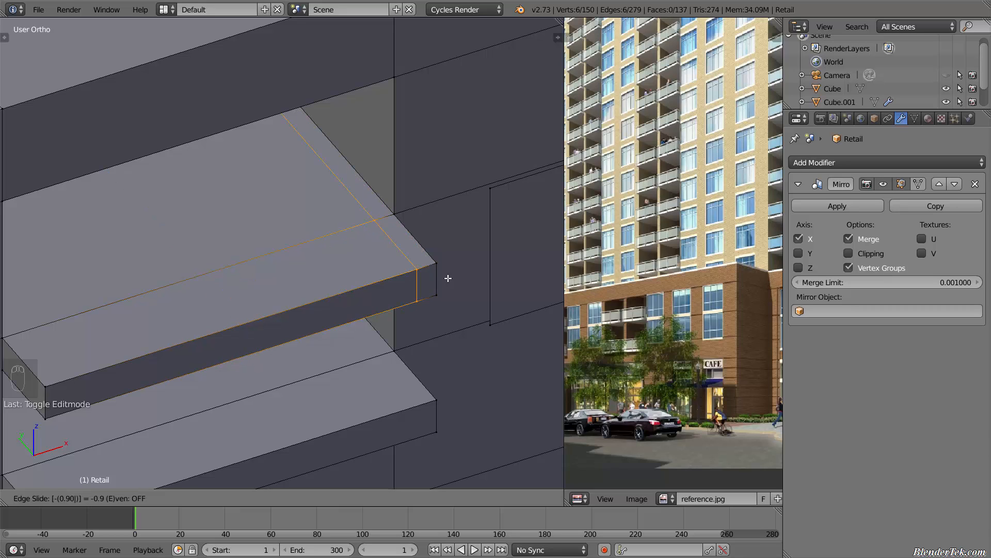
key(BackSpace)
text(85)
key(BackSpace)
key(BackSpace)
text(5)
key(Return)
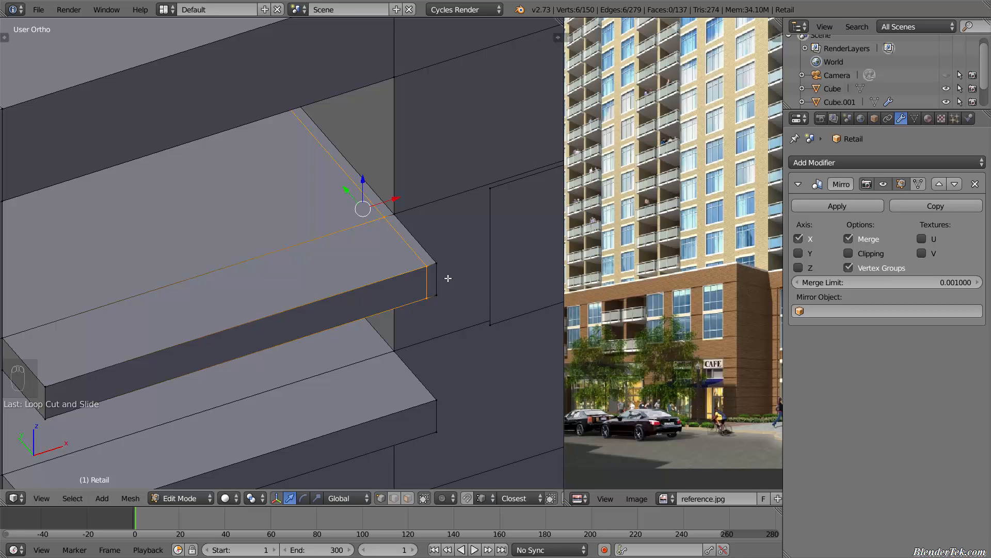
Add a loop cut lengthwise along the Retail base's upper balcony slab, slid close to its front edge
key(KP_1)
scroll(448, 278, down, 2)
shift+middle_drag(448, 278, 396, 348)
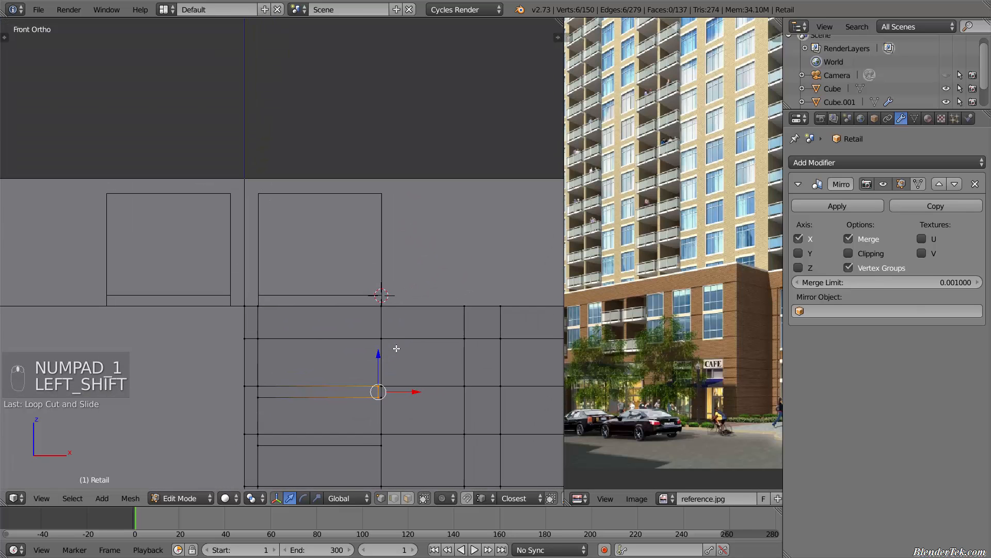
scroll(398, 336, up, 2)
middle_drag(394, 294, 406, 313)
scroll(369, 389, up, 3)
middle_drag(369, 389, 443, 400)
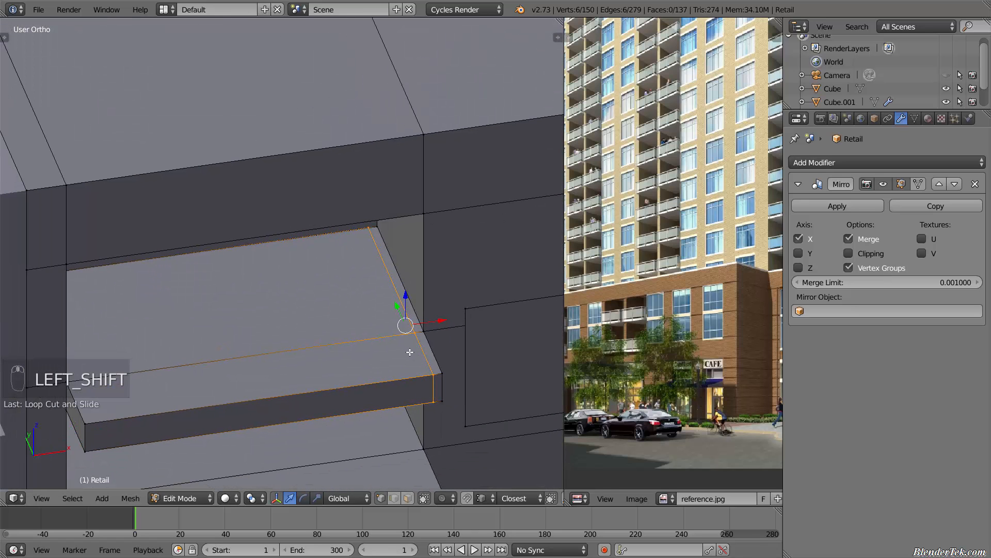
key(ctrl+r)
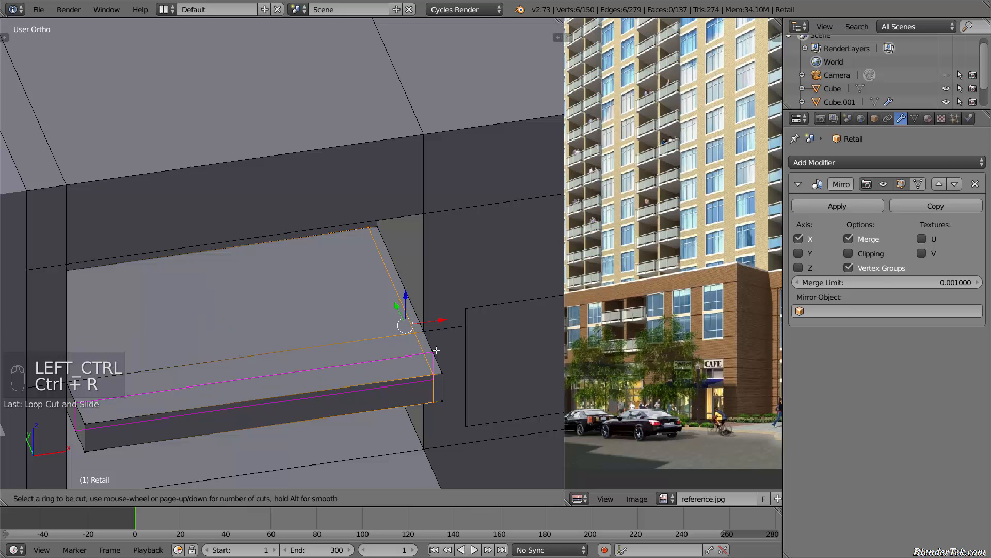
click(436, 350)
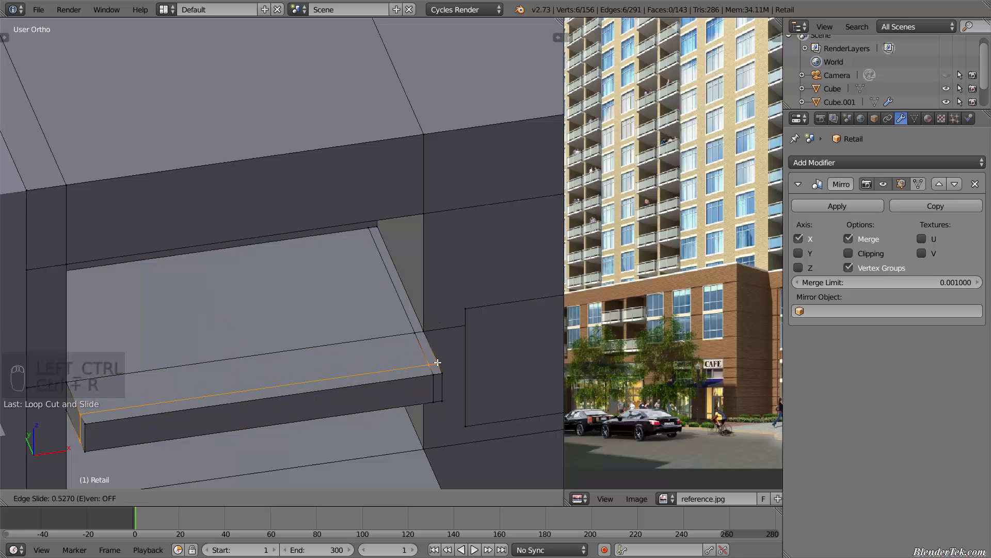
click(438, 362)
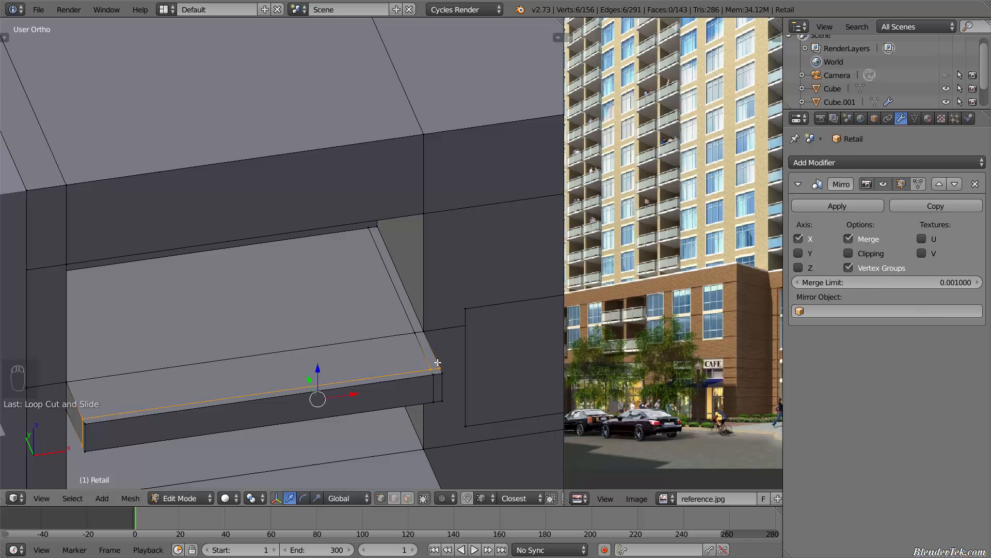
Add a loop cut lengthwise along the Retail base's lower balcony slab, slid close to its front edge
scroll(451, 376, up, 6)
middle_drag(472, 370, 445, 442)
shift+middle_drag(445, 442, 472, 360)
scroll(472, 361, down, 16)
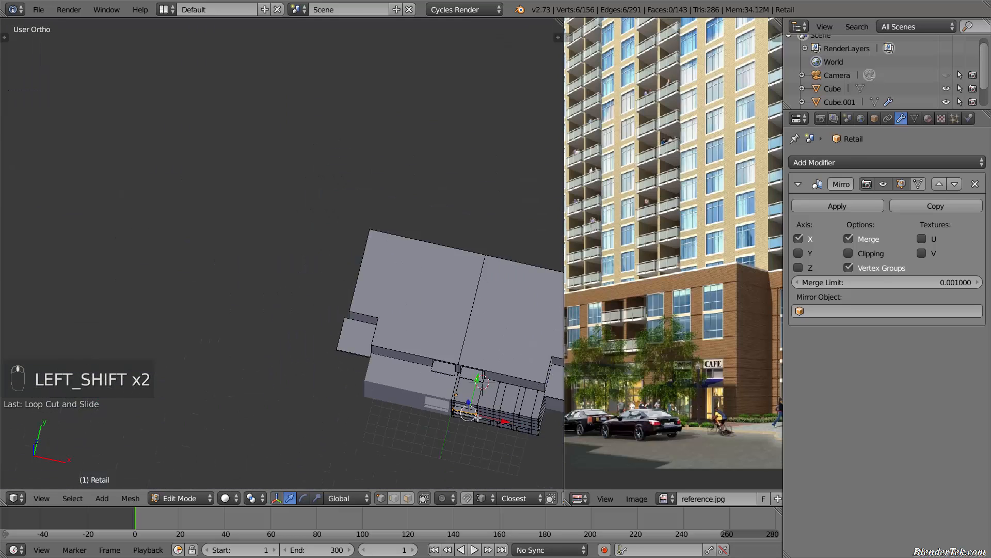
scroll(478, 429, up, 10)
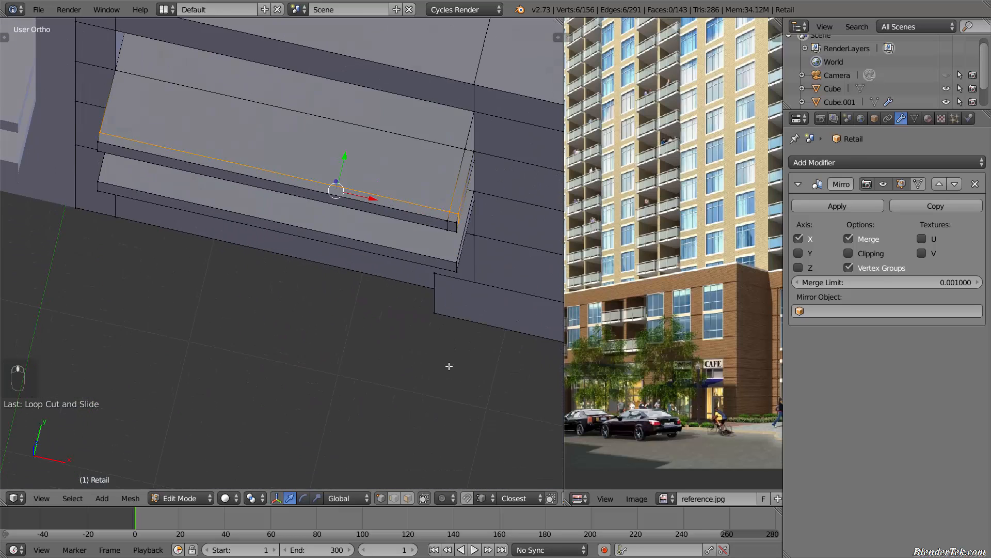
middle_drag(460, 346, 456, 327)
scroll(456, 329, down, 4)
scroll(451, 409, up, 6)
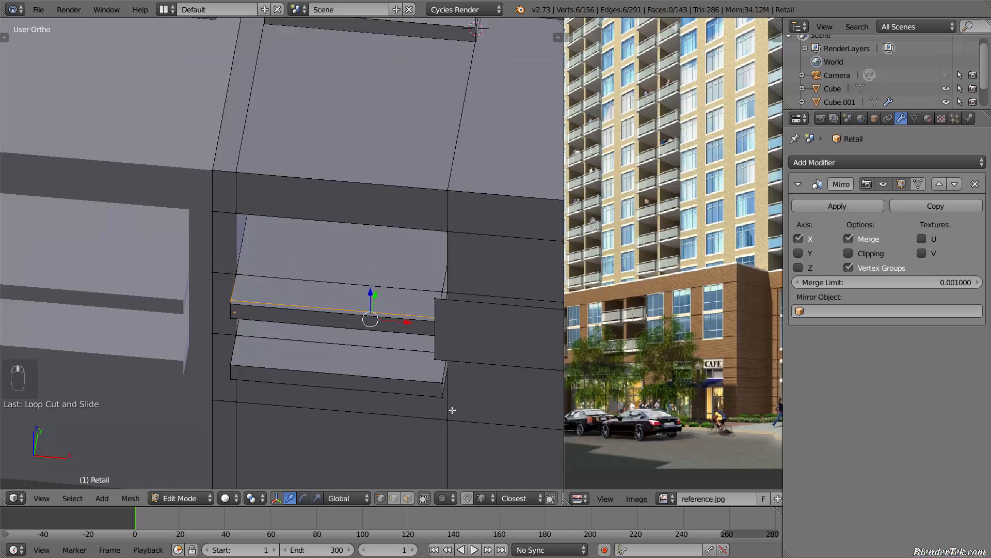
scroll(444, 363, up, 2)
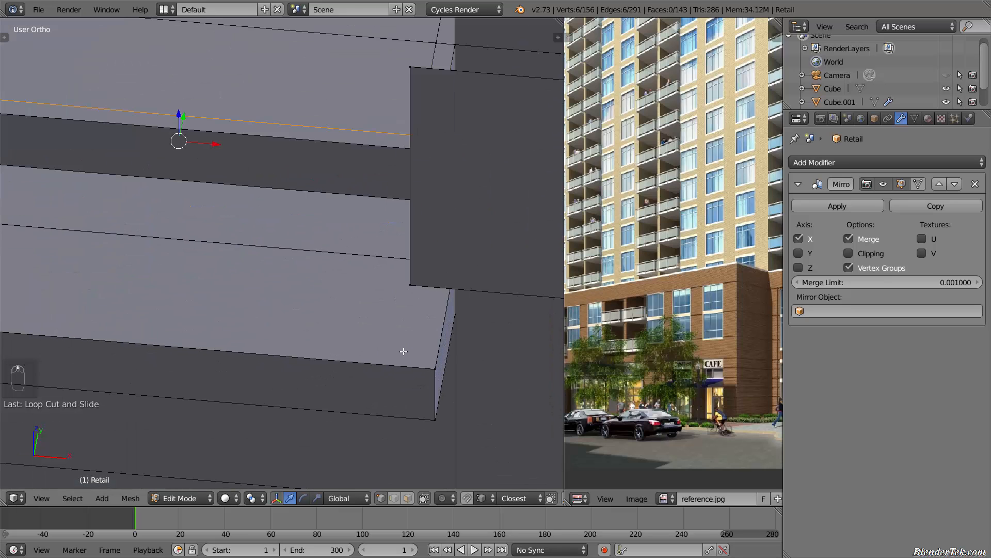
key(ctrl+r)
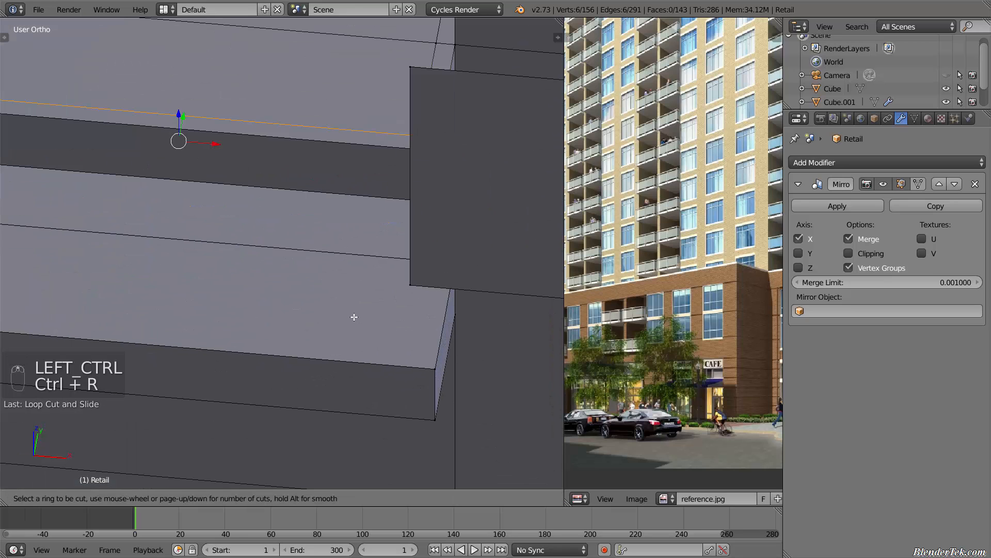
click(452, 324)
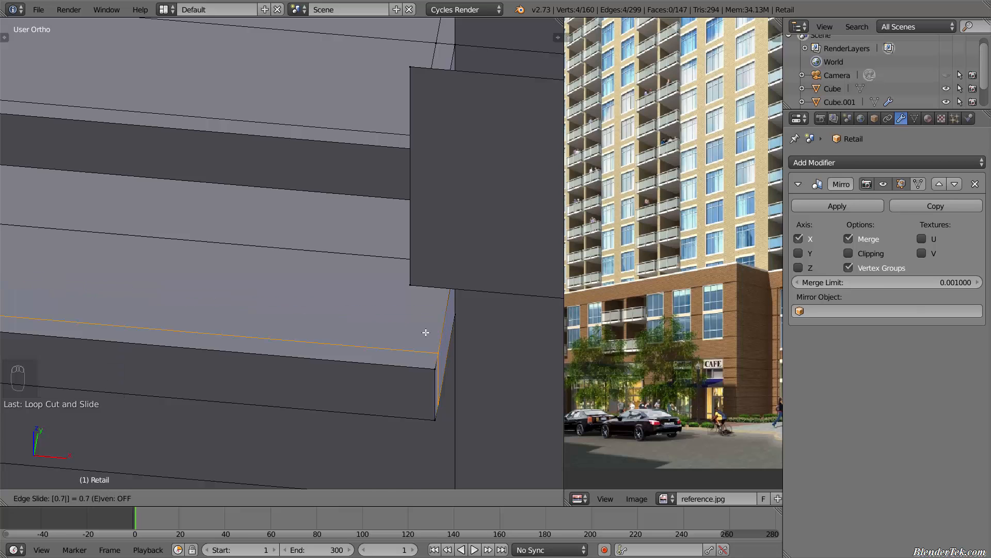
right_click(426, 333)
scroll(266, 414, down, 4)
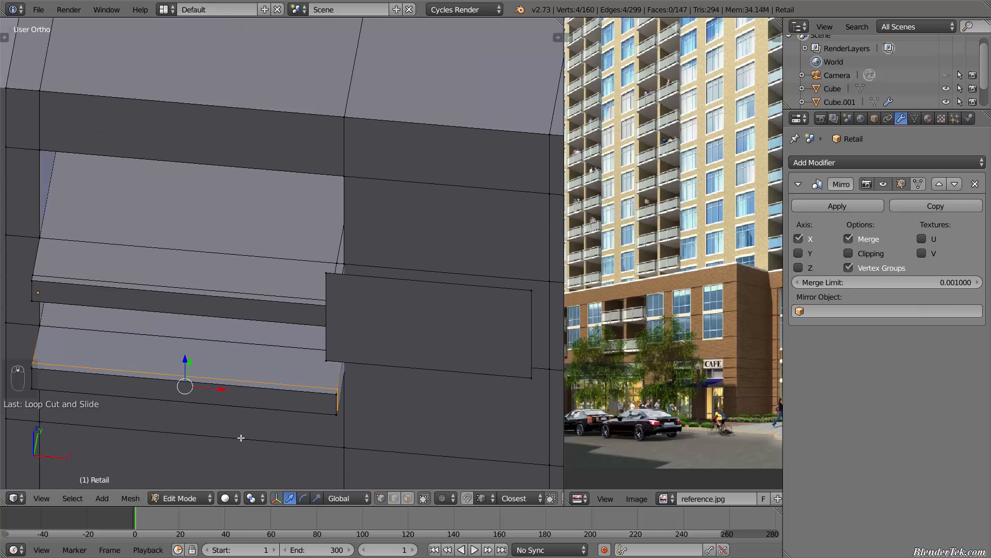
Add a loop cut across the lower balcony slab's front strip, slid by 0.95 toward its outer end
key(ctrl+r)
click(233, 402)
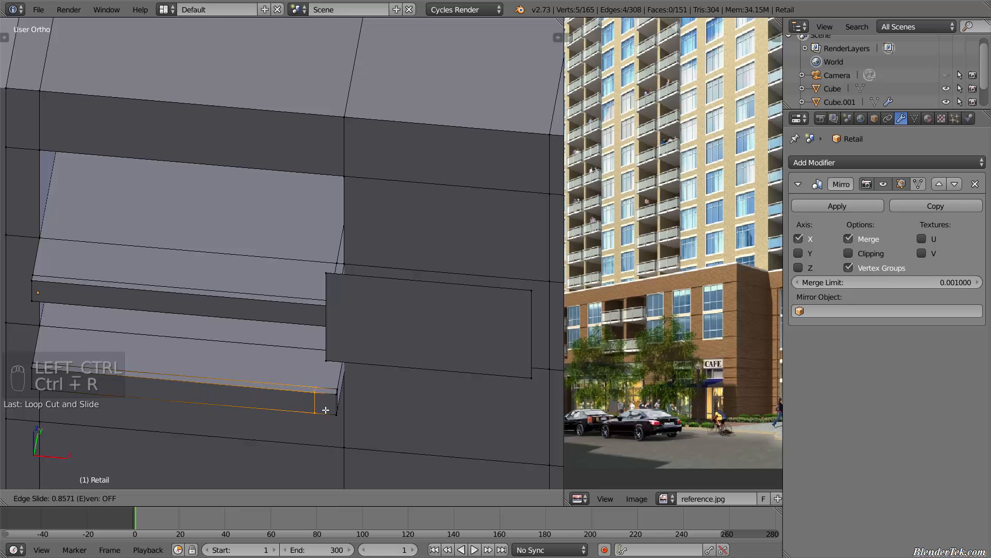
text(0)
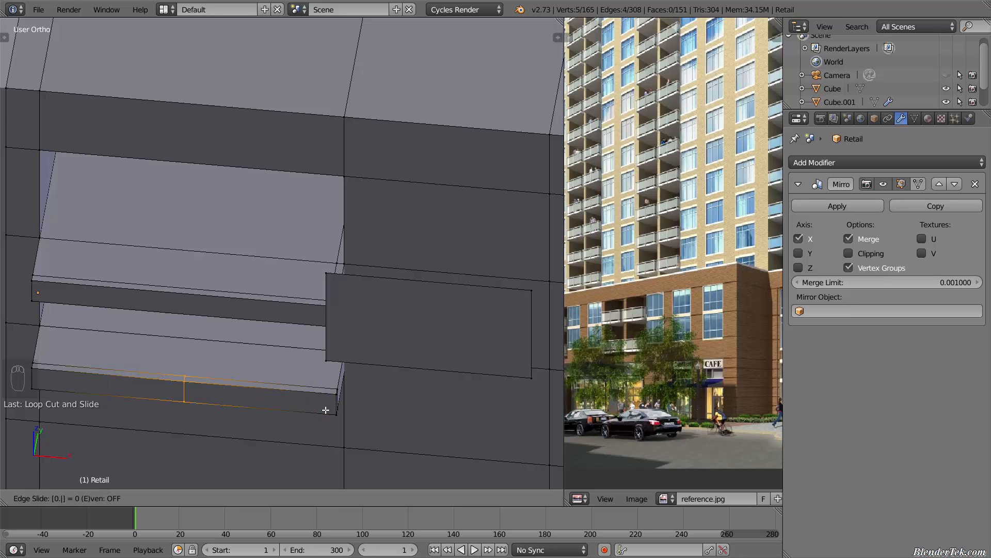
text(95)
key(Return)
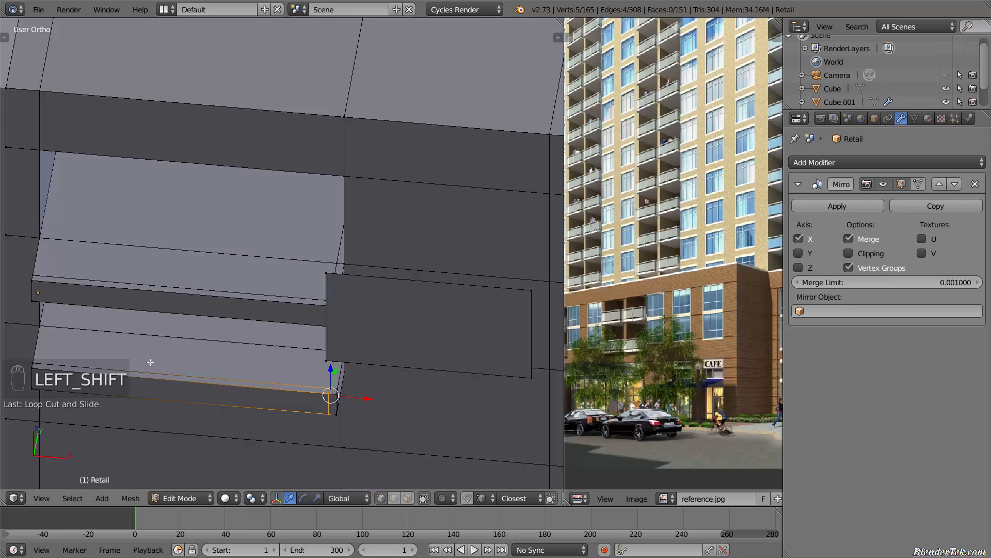
Add a loop cut across the lower balcony slab's front strip, slid by -0.95 toward its inner end
shift+middle_drag(150, 362, 273, 348)
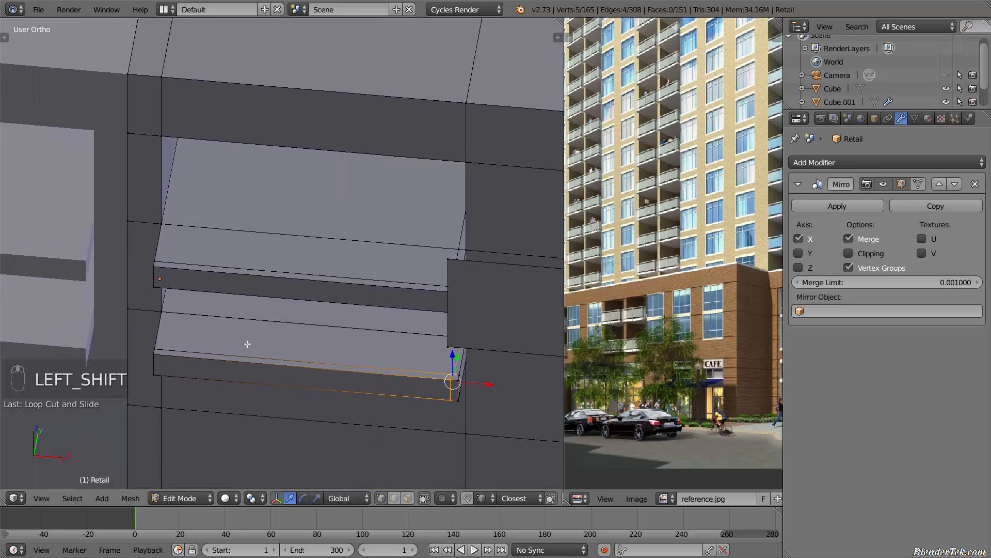
key(ctrl+r)
click(299, 373)
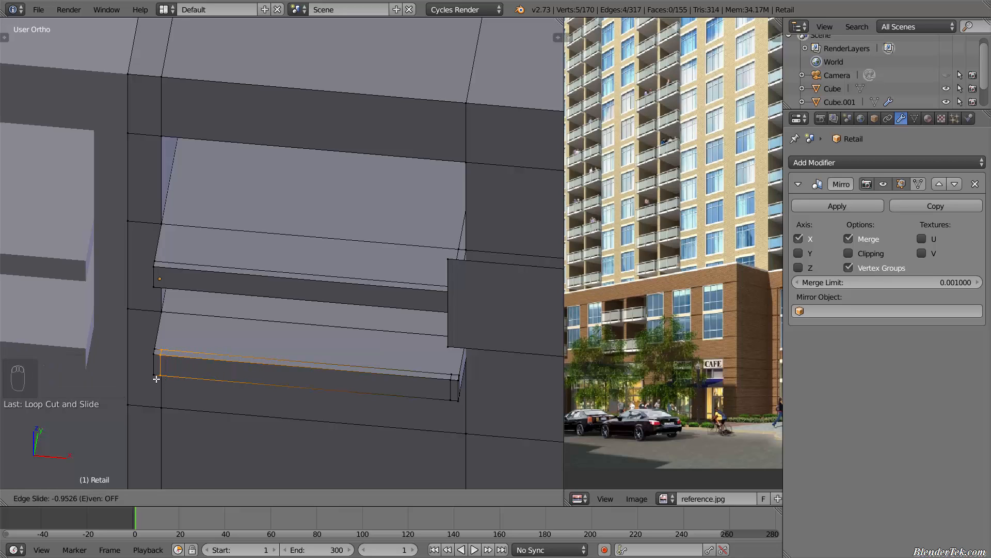
text(-0.95)
key(Return)
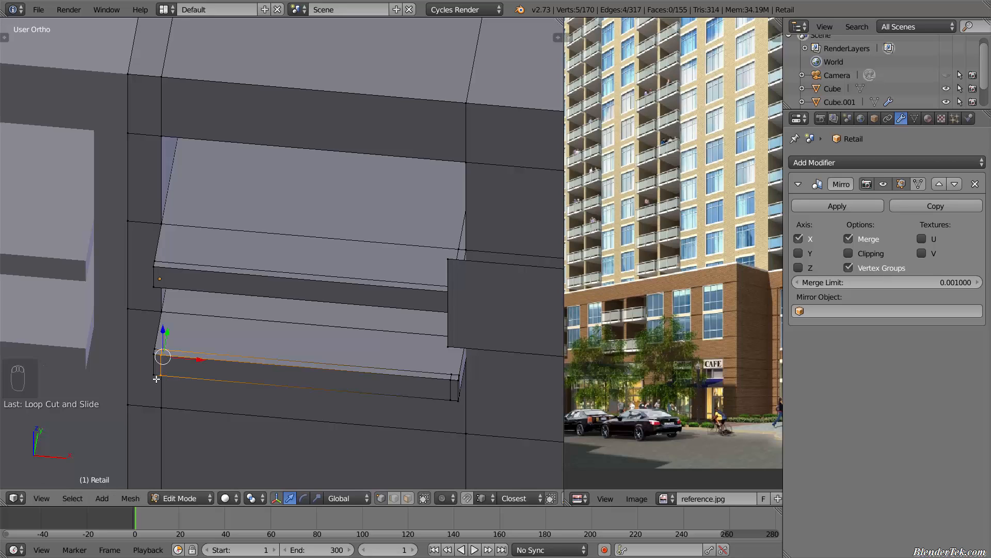
Add a loop cut across the upper balcony slab, slid close to its inner end
key(ctrl+r)
click(288, 284)
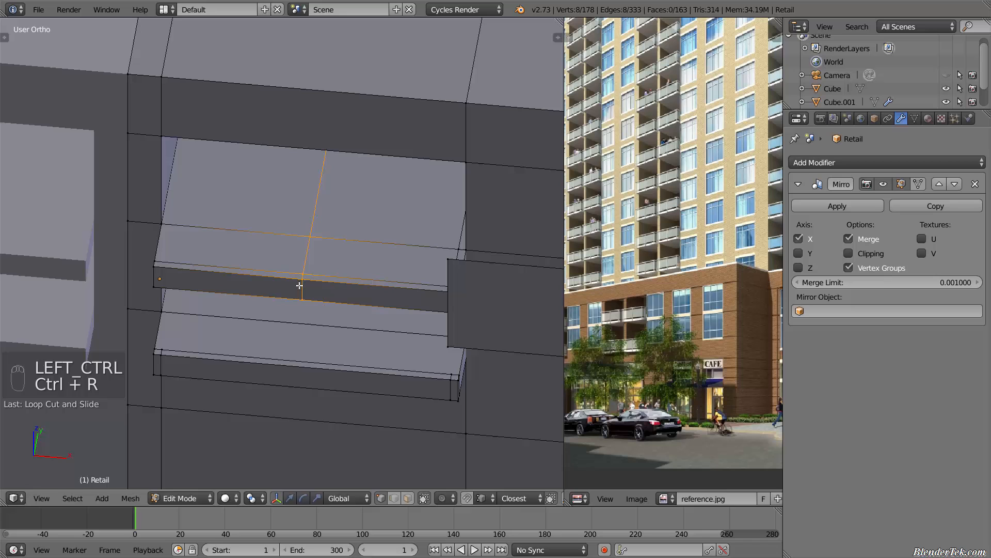
click(251, 294)
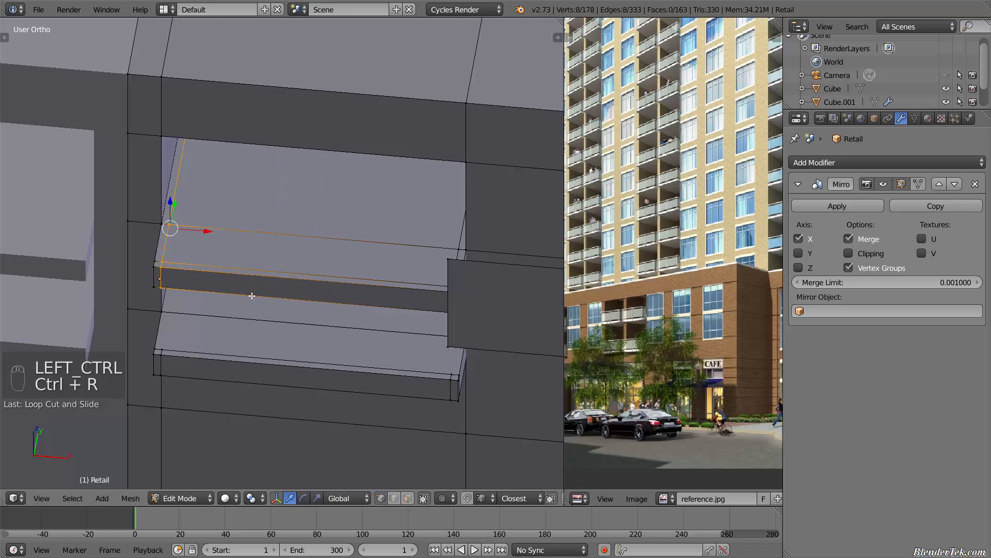
middle_drag(262, 294, 288, 288)
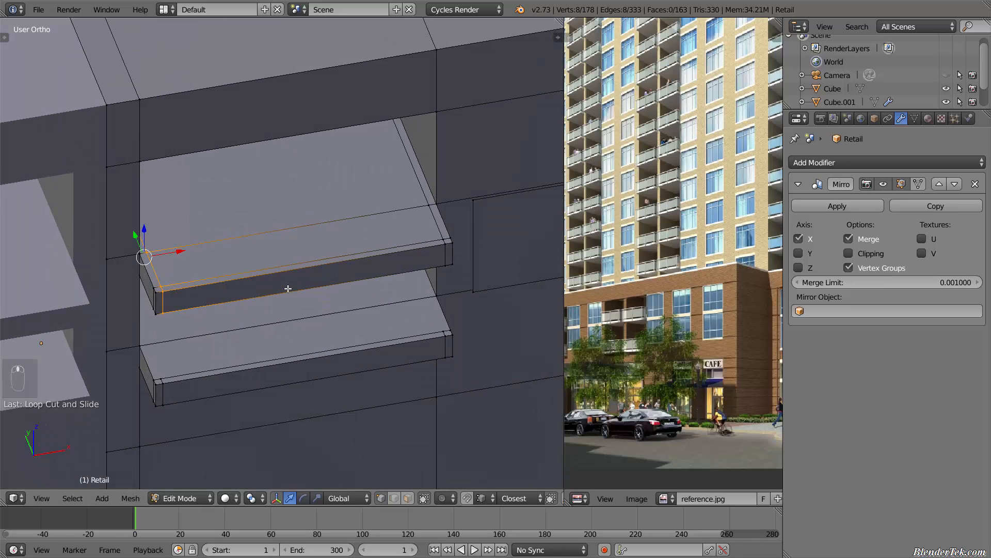
key(ctrl+r)
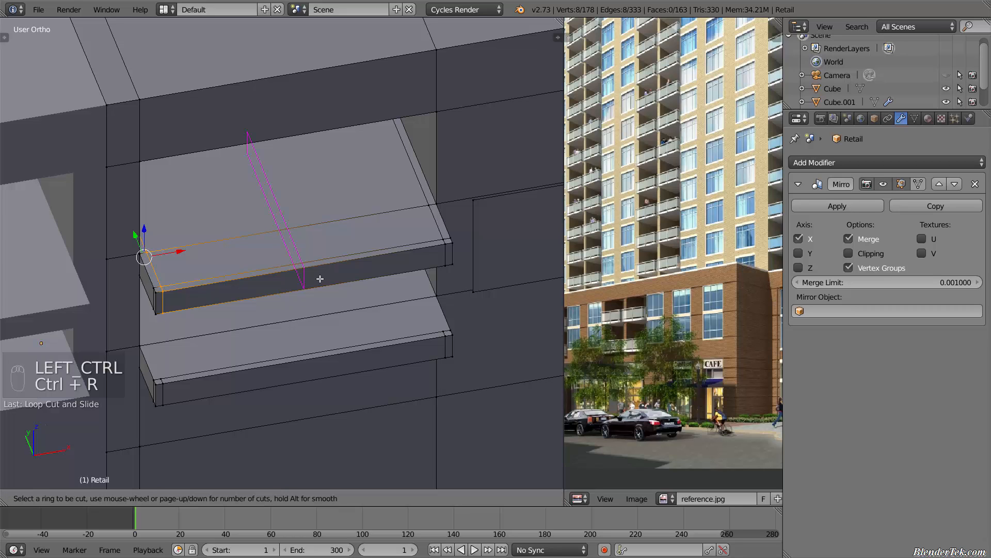
right_click(320, 279)
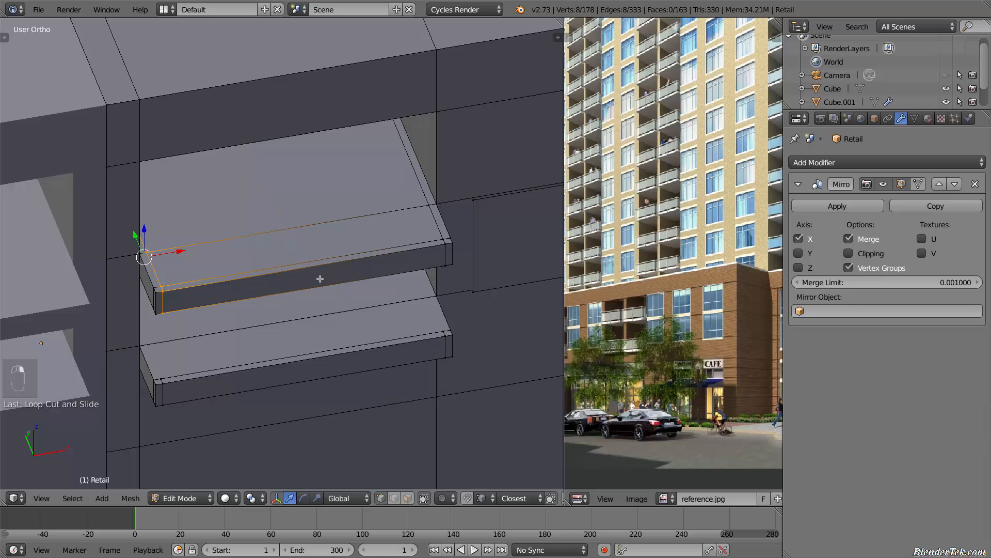
key(KP_7)
key(ctrl+r)
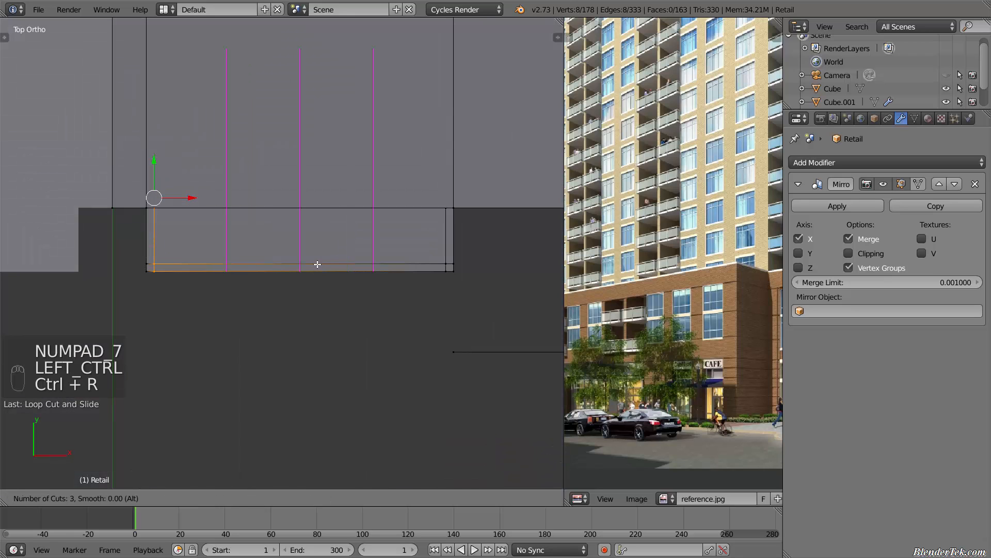
right_click(312, 269)
scroll(311, 268, up, 1)
key(ctrl+r)
scroll(306, 262, up, 1)
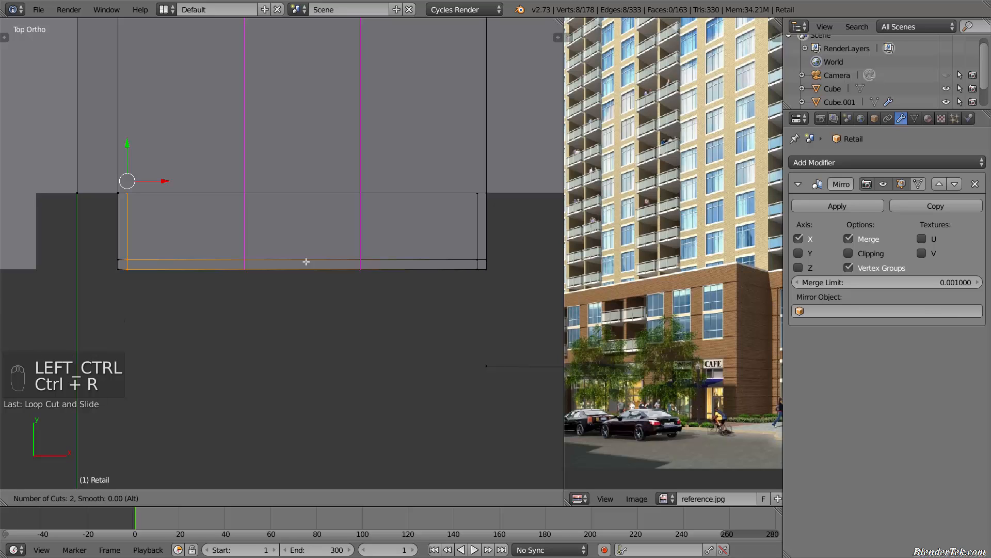
right_click(306, 262)
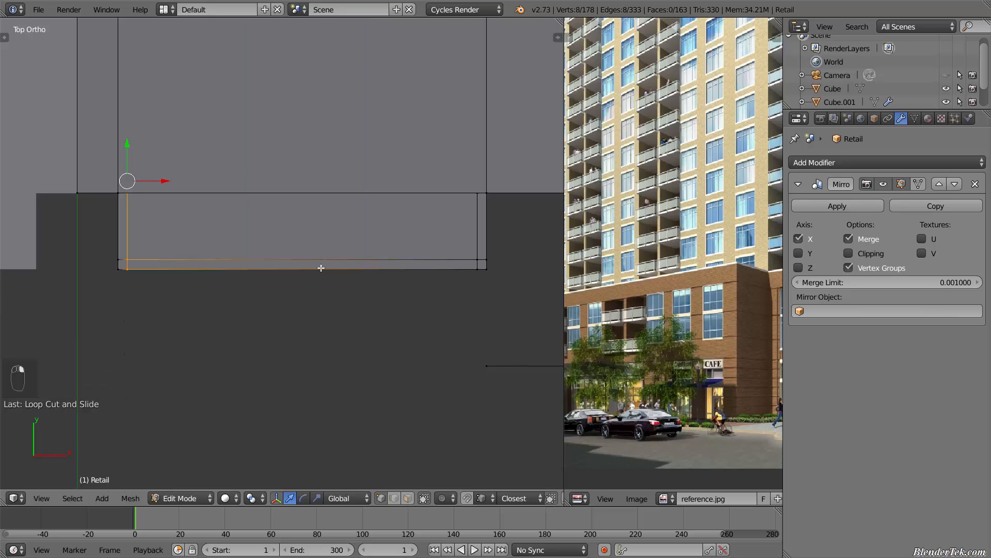
Add two loop cuts across the upper balcony slab, one slid by -0.025 from its middle and one slid close beside it on the inner side
key(ctrl+r)
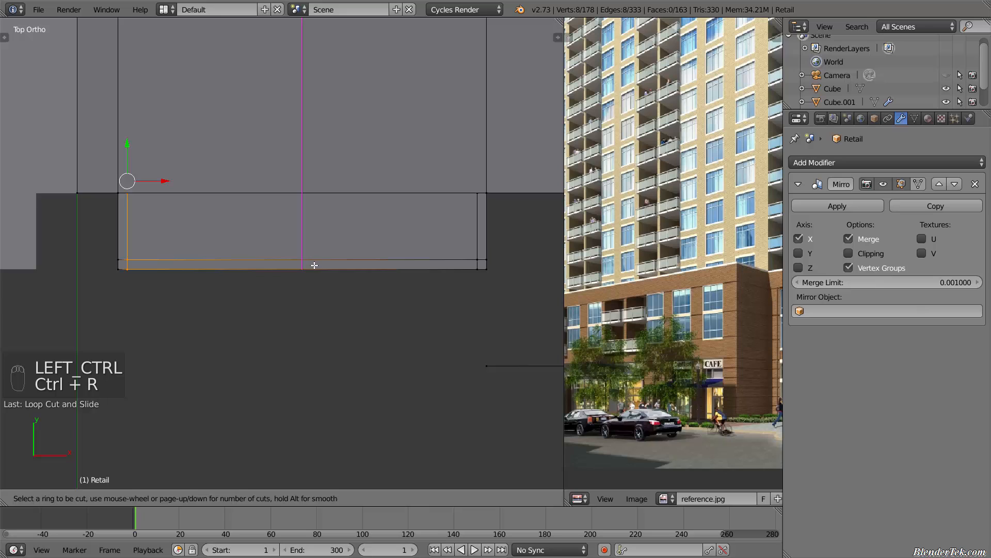
click(313, 265)
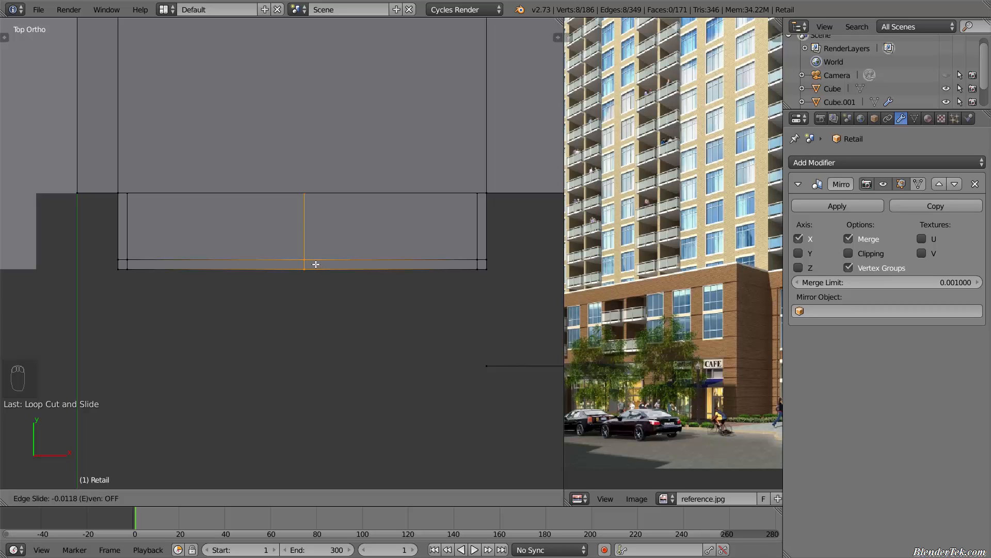
text(-0.05)
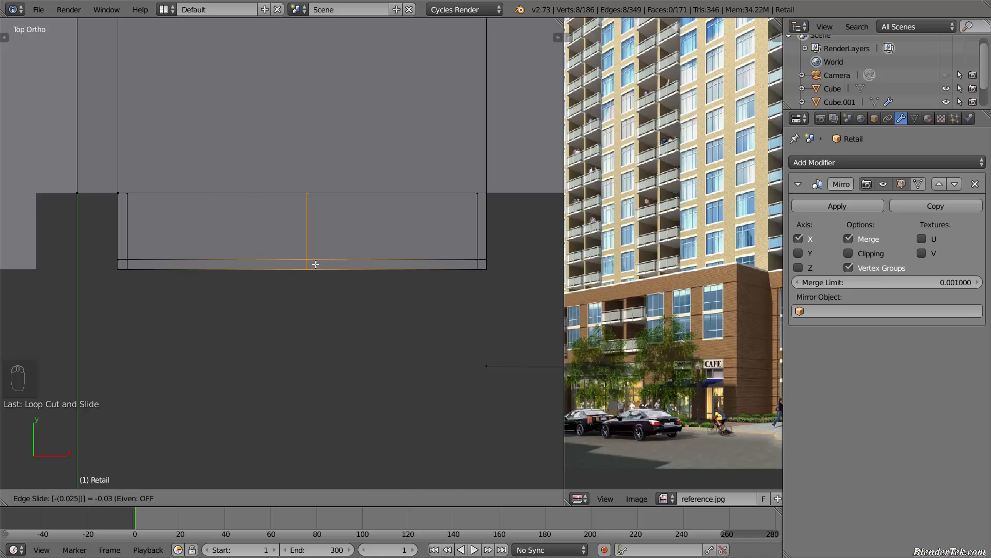
key(Return)
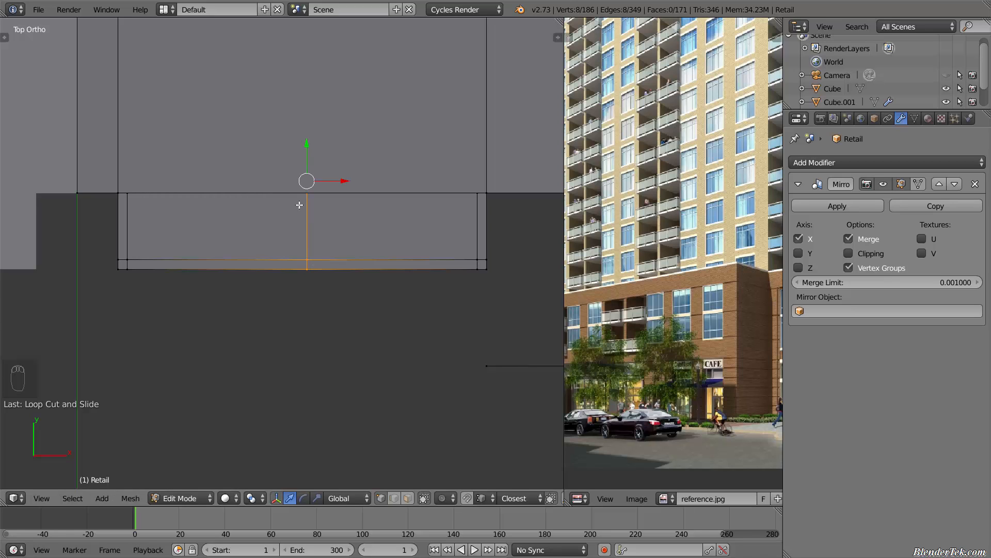
key(ctrl+r)
click(285, 260)
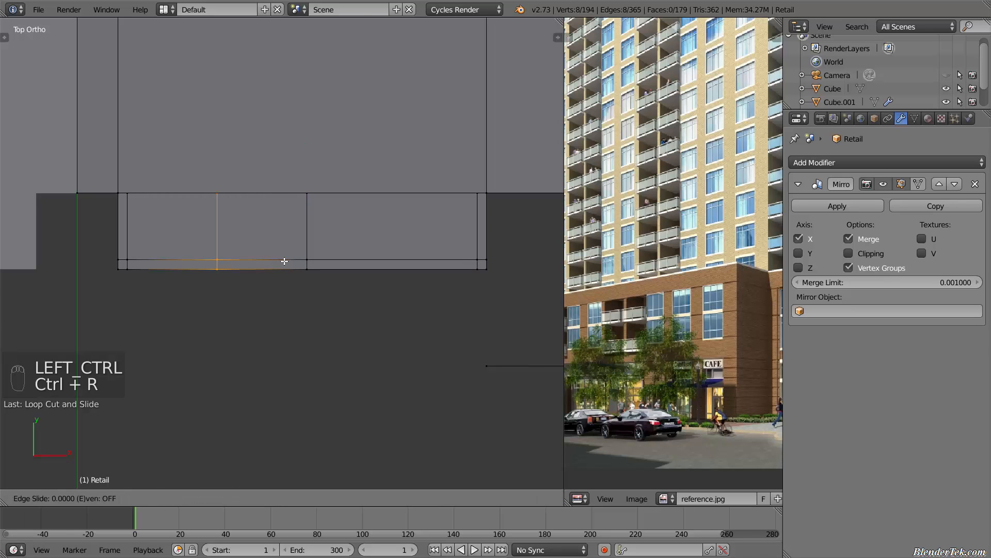
click(364, 268)
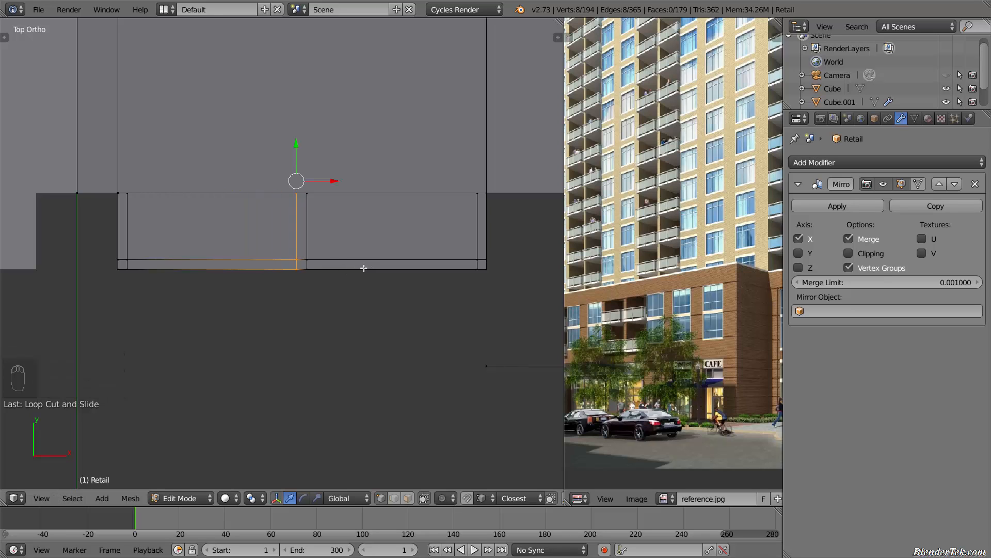
Add two loop cuts across the lower balcony slab's front strip, one just outward of its middle and one slid close beside it on the inner side
middle_drag(387, 372, 402, 449)
scroll(392, 443, up, 3)
shift+middle_drag(367, 416, 354, 365)
scroll(354, 365, up, 3)
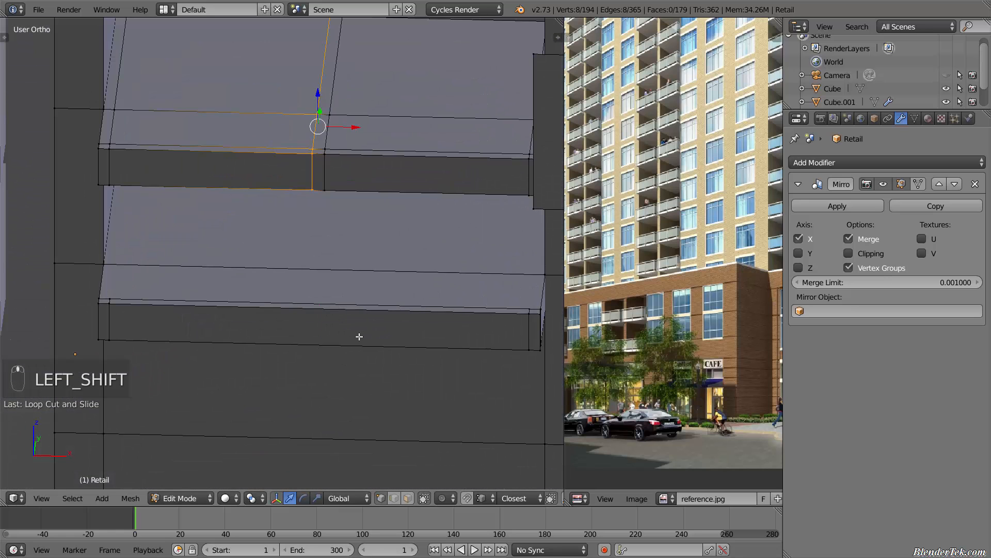
key(ctrl+r)
click(331, 336)
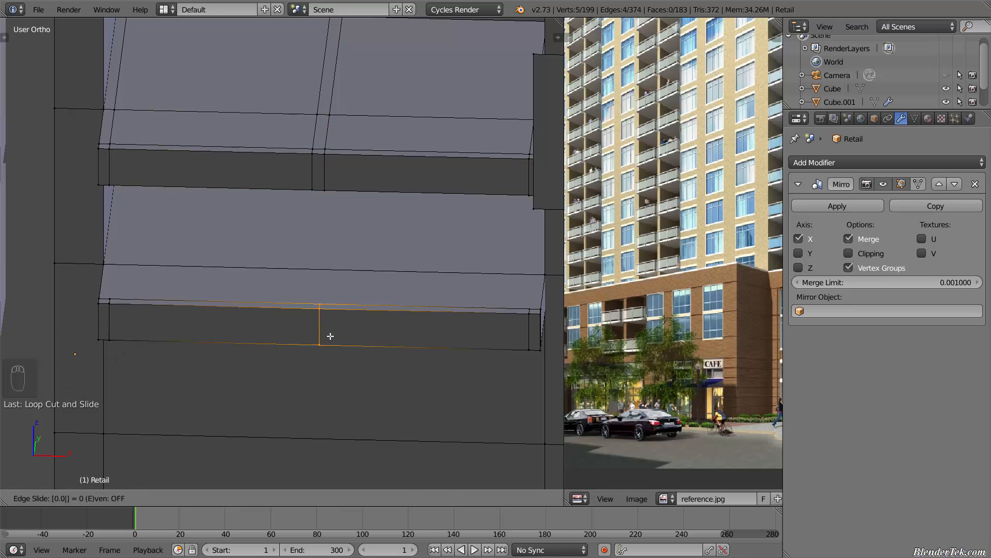
click(331, 335)
key(ctrl+r)
click(264, 317)
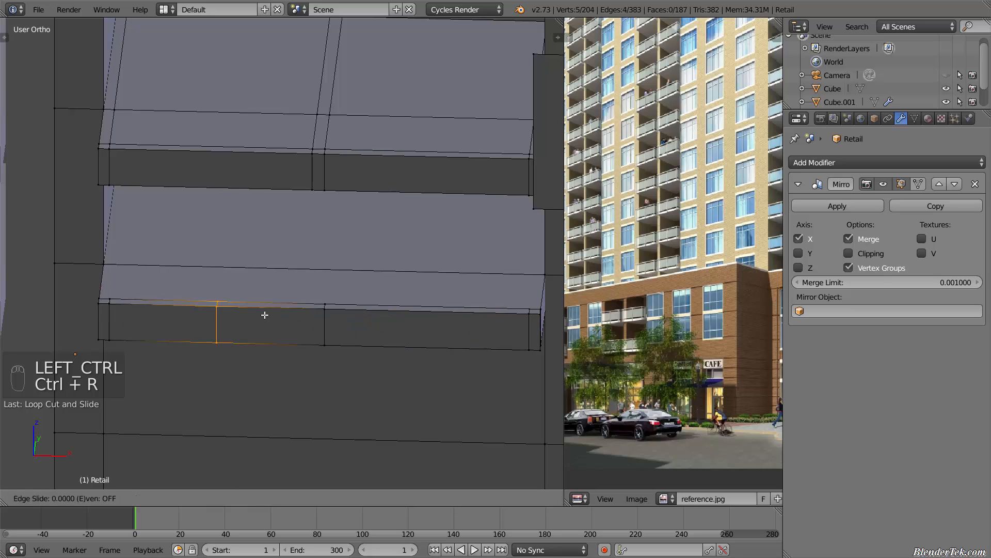
click(363, 328)
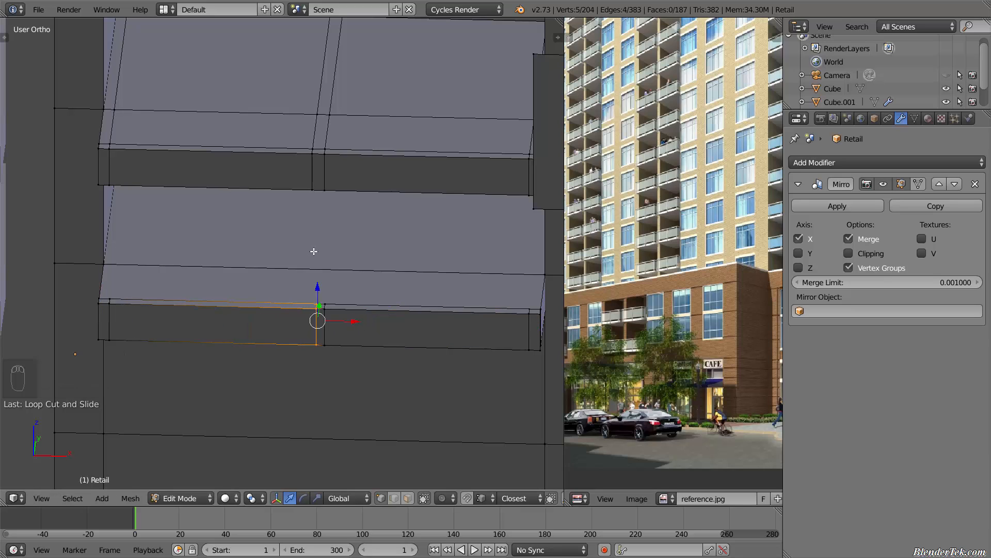
Edge-slide the inner loop of the lower balcony slab's middle pair slightly inward to fine-tune the gap, finishing with nothing selected
key(g)
key(g)
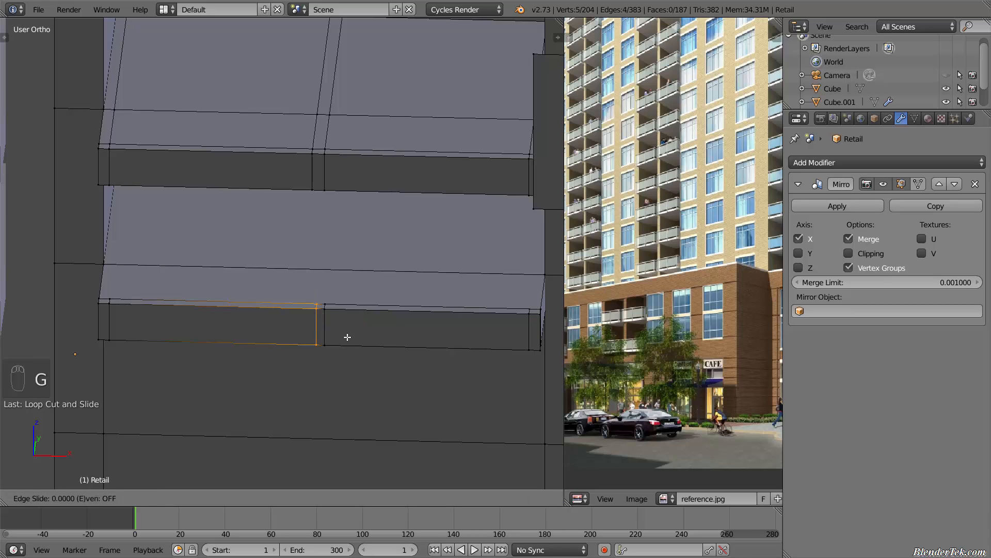
click(347, 337)
key(KP_1)
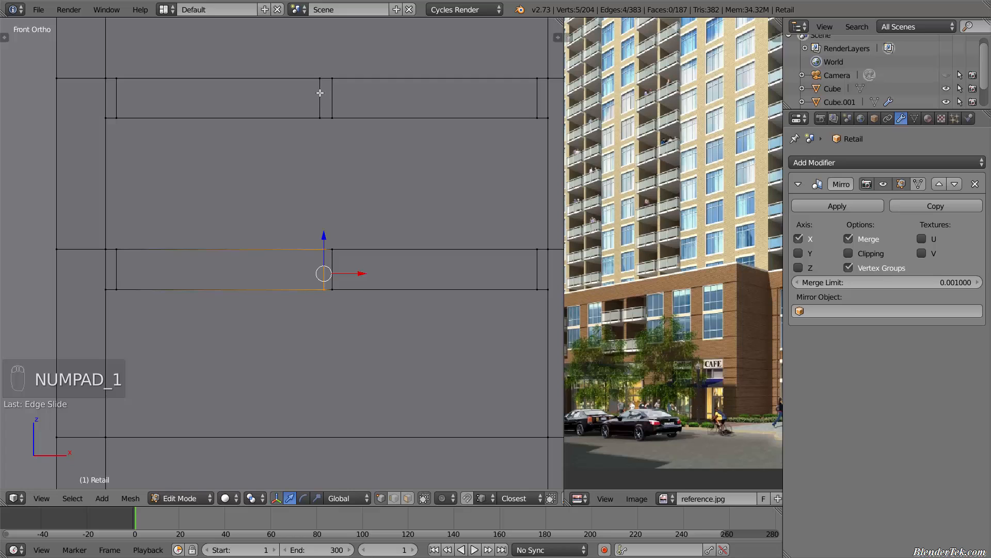
key(g)
key(g)
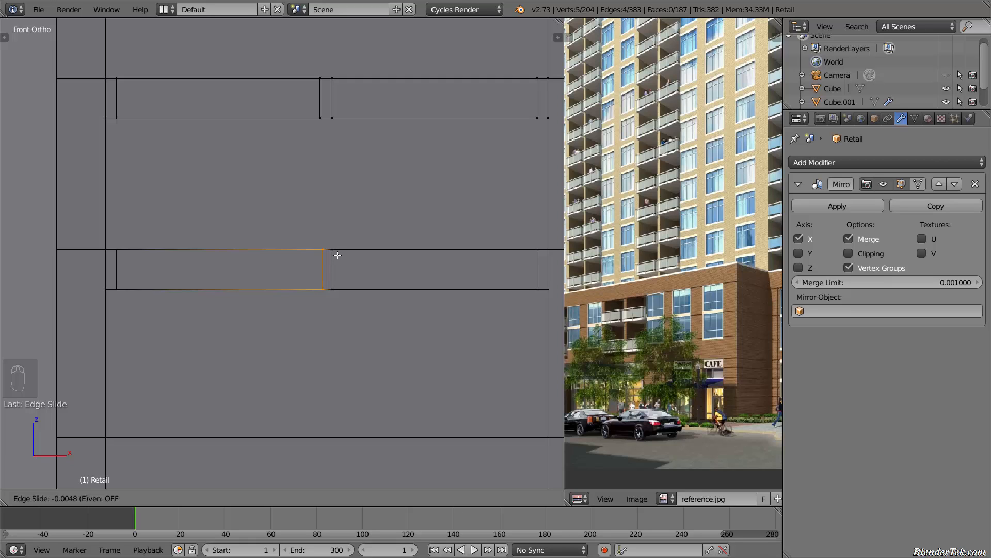
click(337, 254)
key(a)
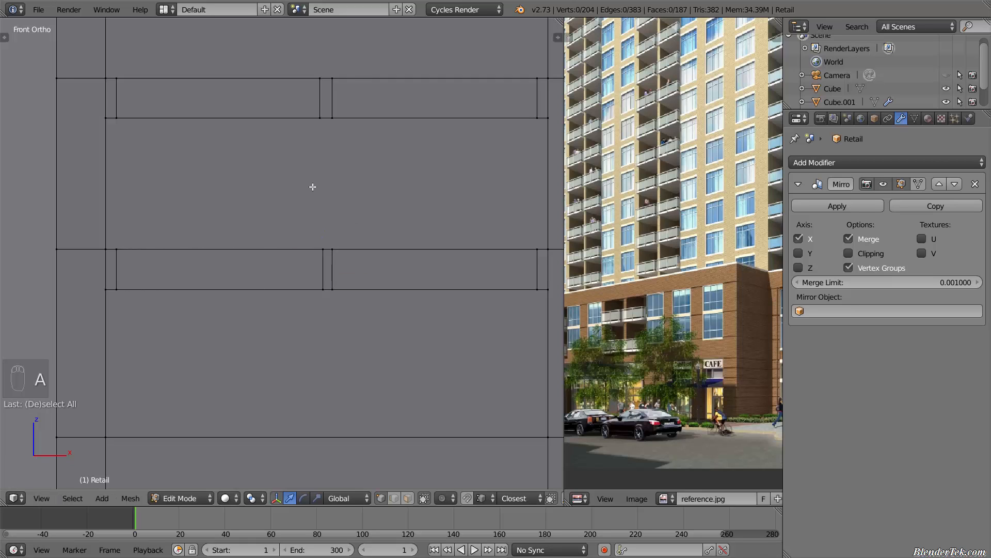
Edge-slide the inner loop of the upper balcony slab's middle pair outward to line up with the matching loop on the lower slab
right_click(322, 89)
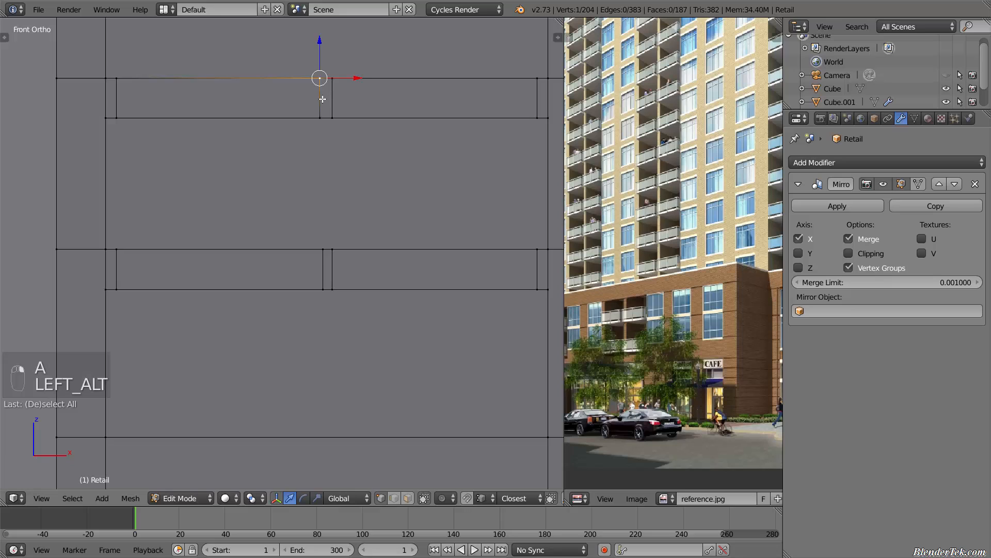
alt+right_click(322, 98)
key(g)
key(g)
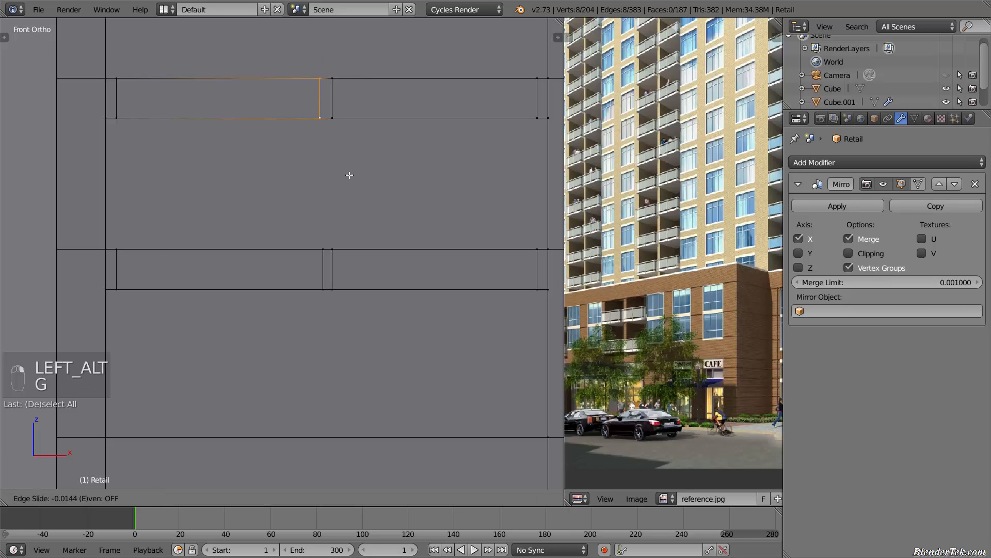
click(382, 174)
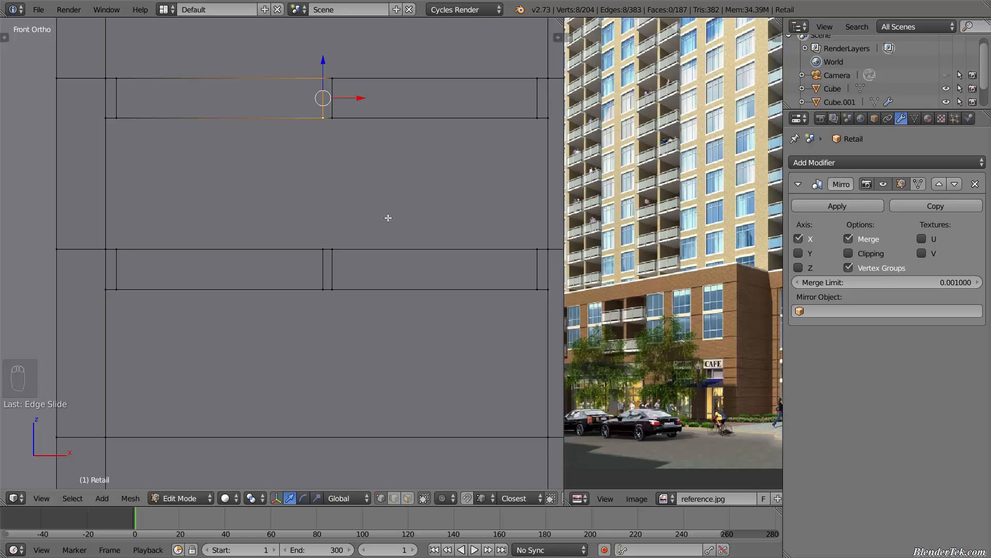
key(a)
In face select mode, extrude the small inner front corner face on top of the upper balcony slab upward into a railing post
middle_drag(392, 200, 392, 265)
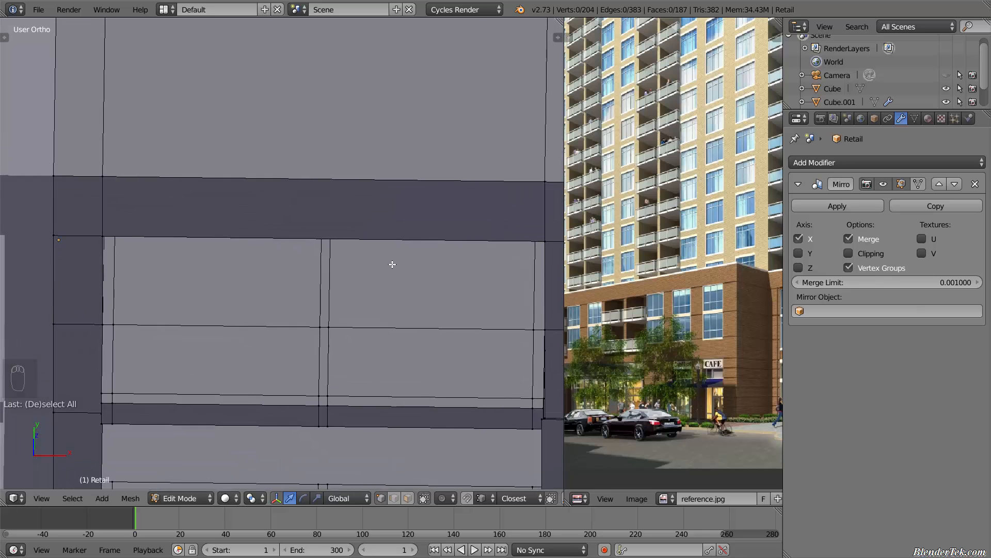
scroll(392, 269, down, 6)
scroll(361, 364, up, 5)
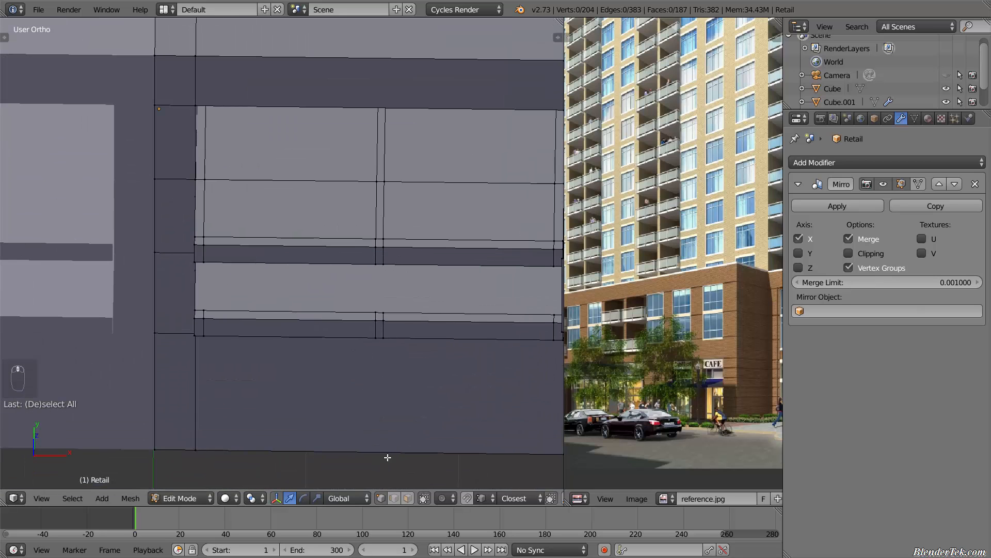
click(408, 498)
middle_drag(304, 222, 285, 244)
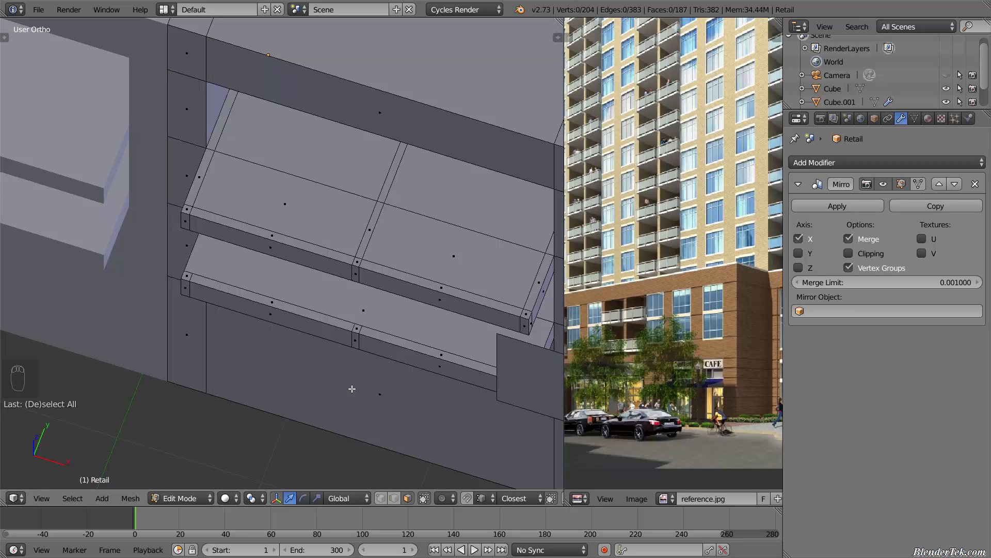
right_click(187, 203)
shift+right_click(186, 280)
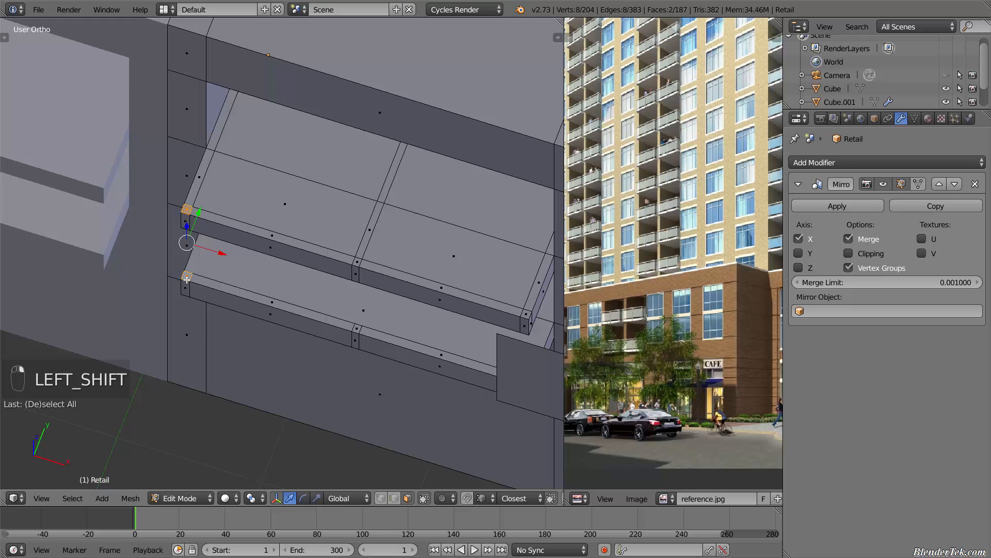
right_click(185, 216)
right_click(185, 210)
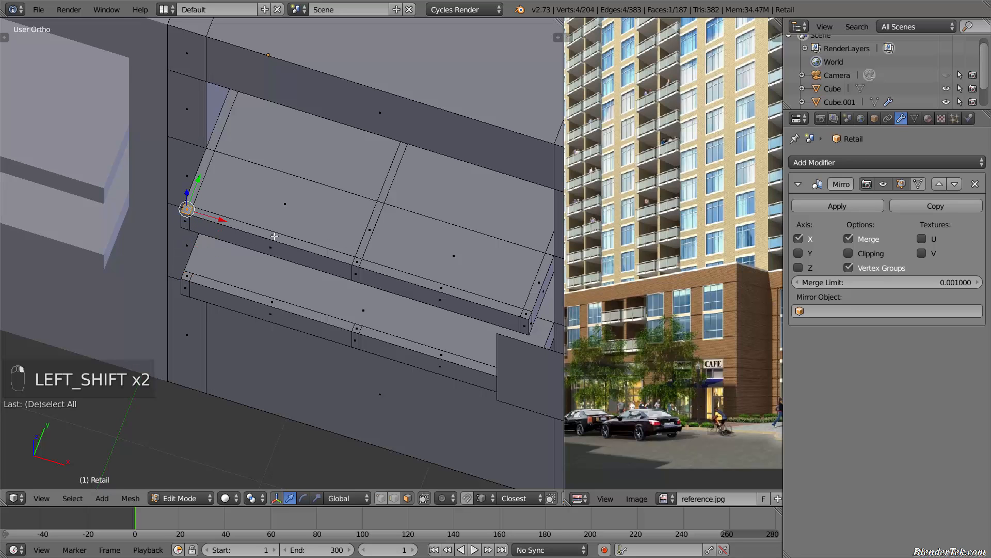
middle_drag(275, 236, 228, 131)
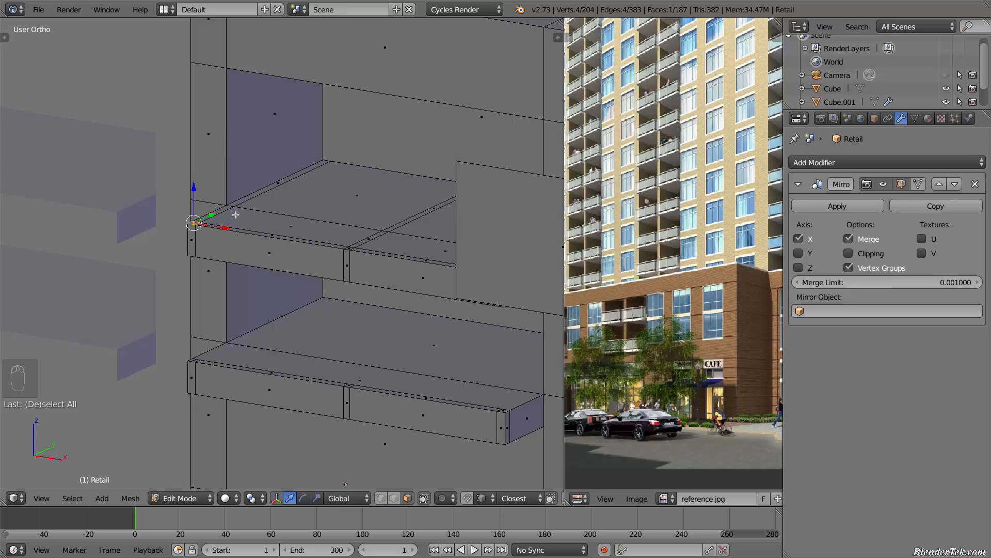
key(e)
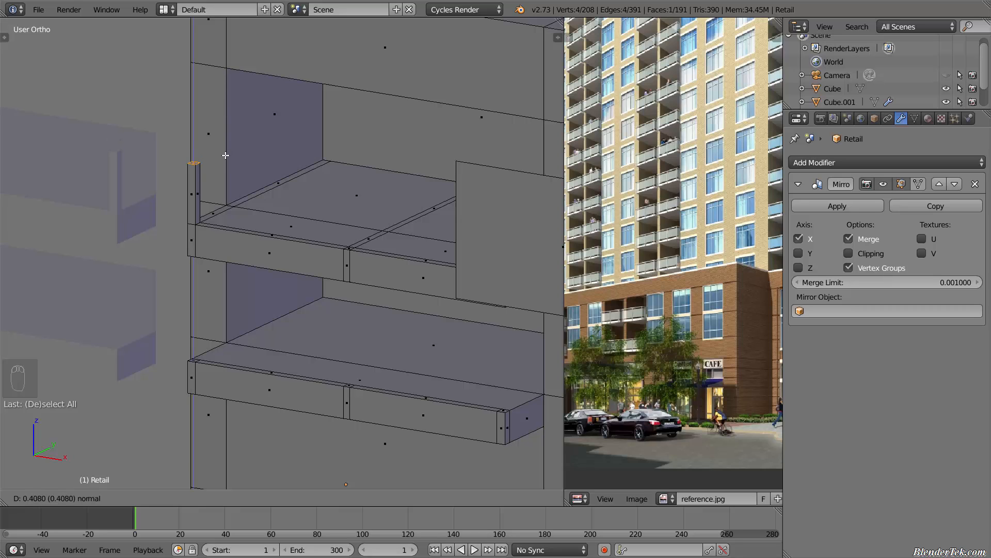
click(225, 155)
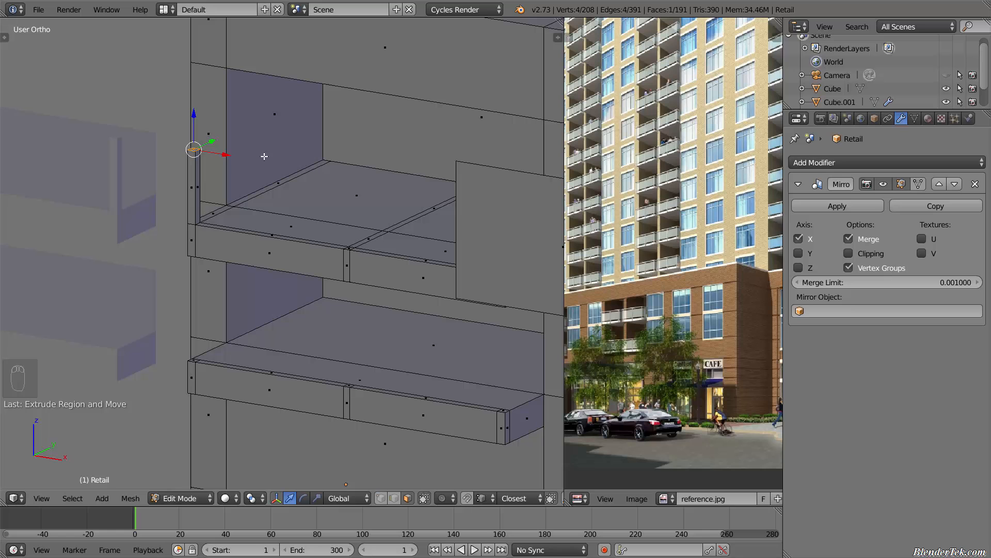
Repeat the post extrusion on the upper balcony slab's small middle and outer front corner faces
middle_drag(264, 156, 308, 251)
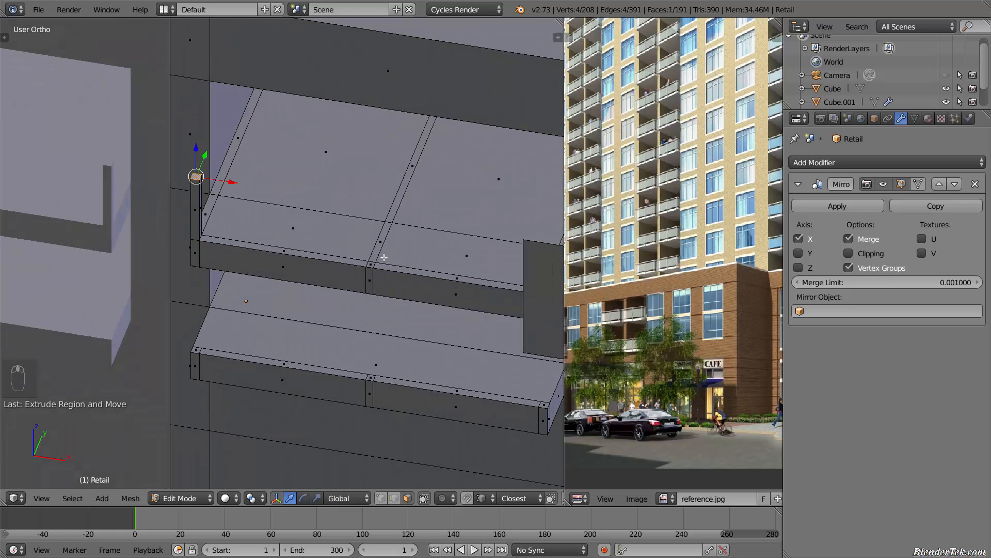
right_click(372, 262)
shift+middle_drag(387, 312, 277, 313)
key(shift+r)
right_click(454, 239)
key(shift+r)
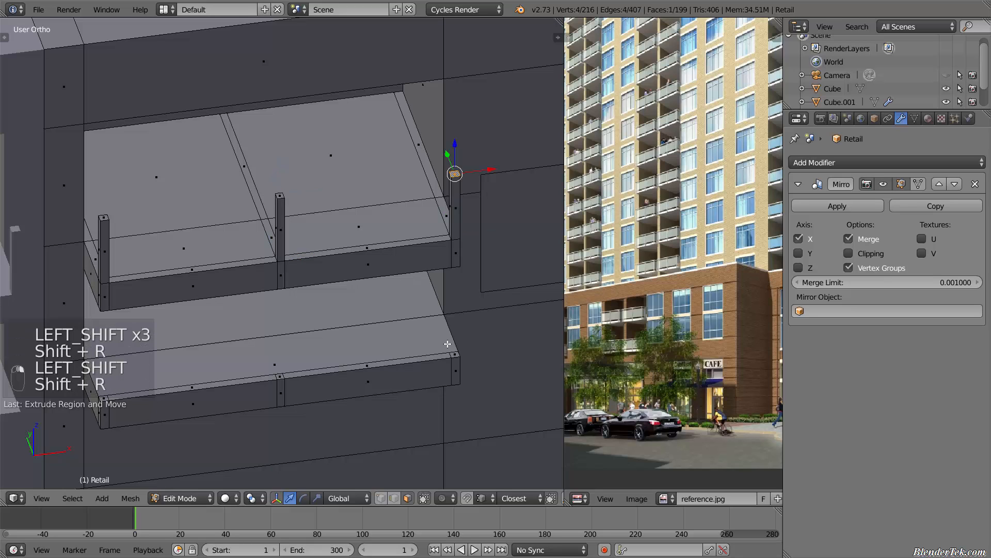
Repeat the post extrusion on the lower balcony slab's small outer, middle and inner front faces
right_click(451, 354)
key(shift+r)
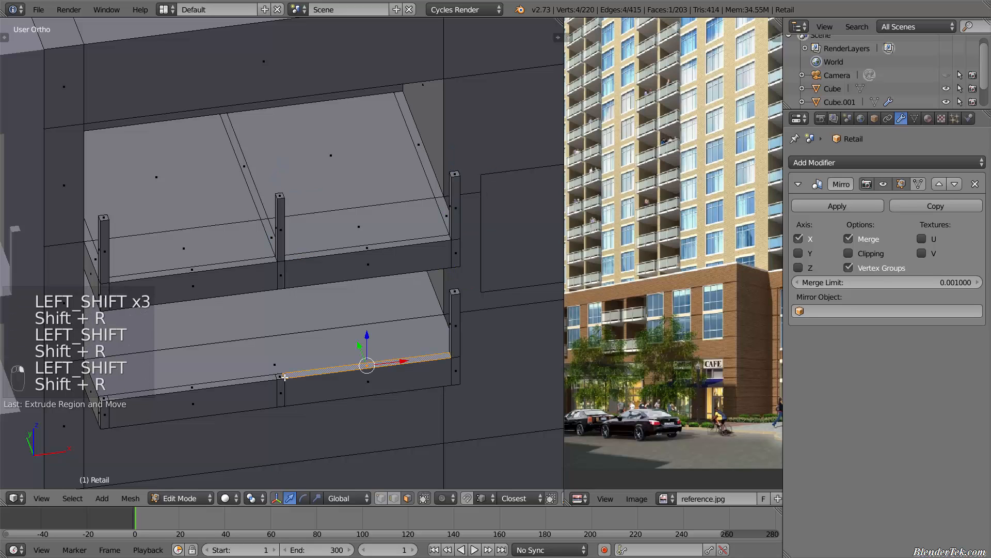
right_click(284, 376)
right_click(281, 376)
key(shift+r)
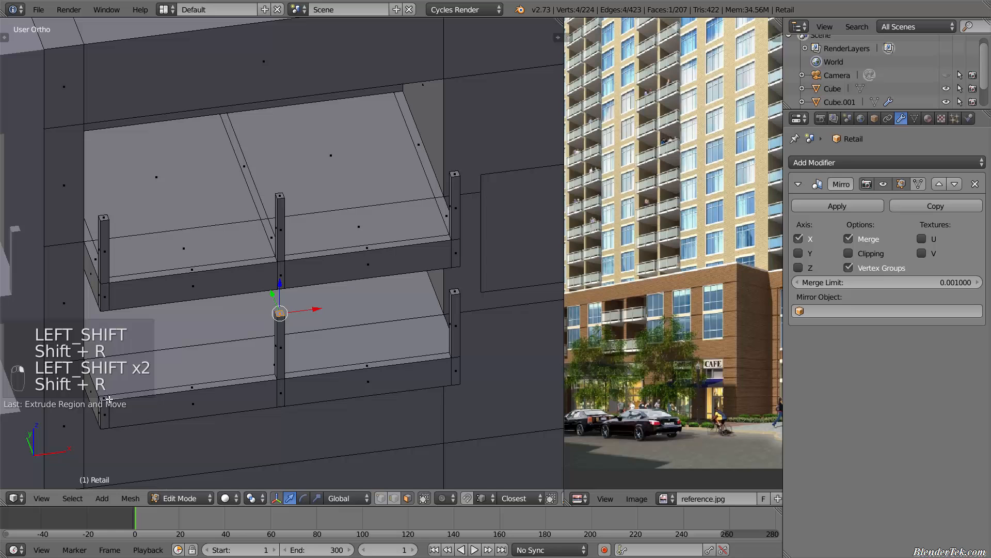
right_click(109, 398)
key(shift+r)
Add a horizontal loop cut around the upper balcony's inner railing post, slid by about -0.75 toward its top
middle_drag(301, 349, 251, 323)
key(ctrl+r)
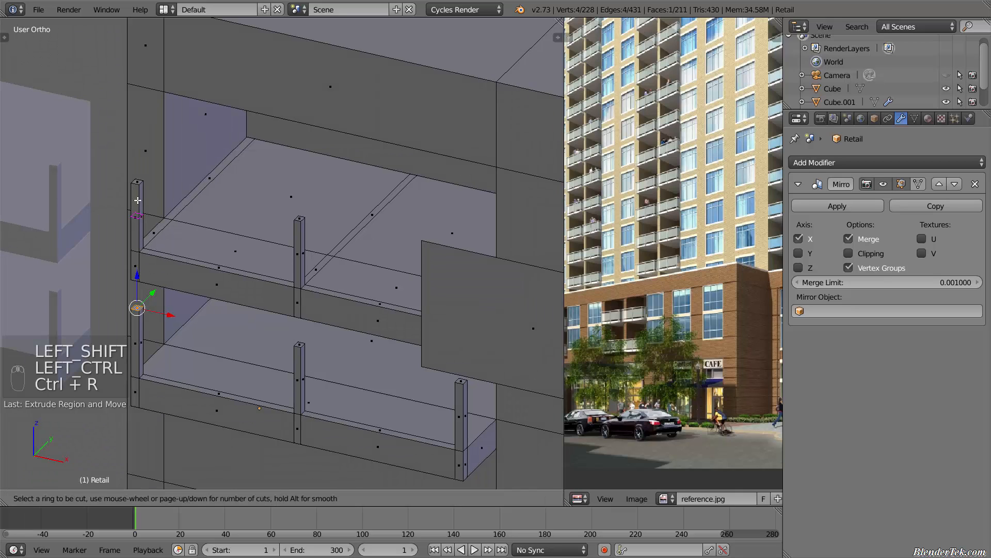
click(138, 202)
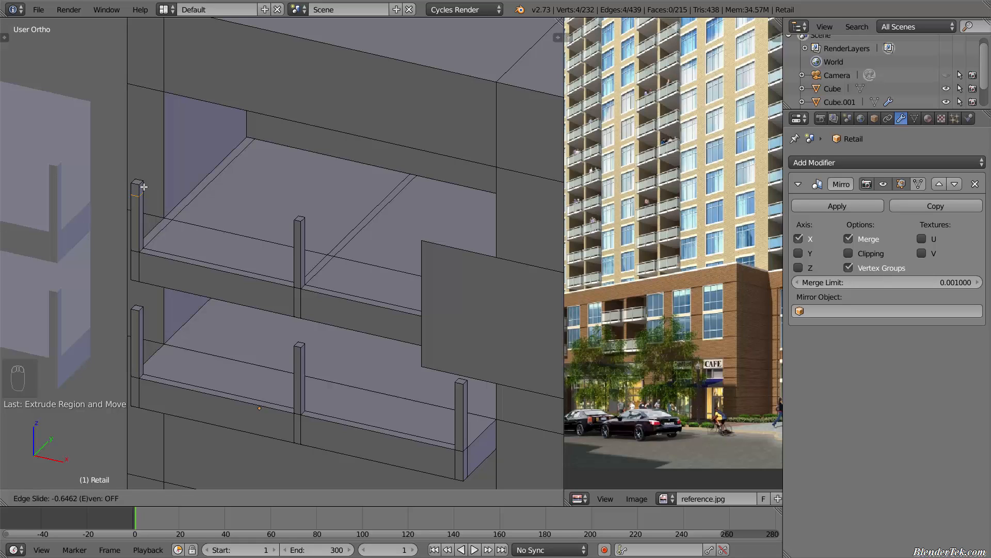
text(-0.75)
text(5)
key(Return)
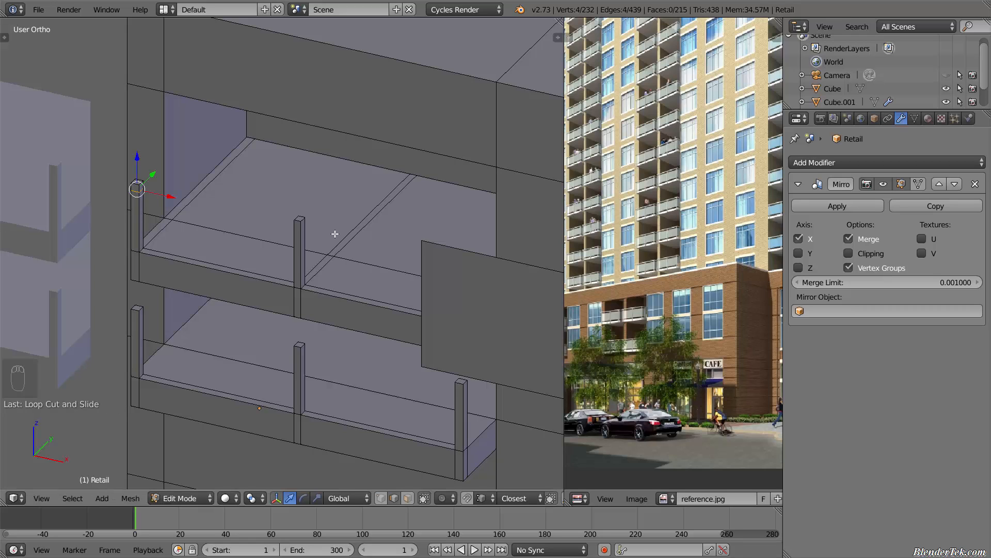
Try to add a horizontal loop cut around the upper balcony's middle railing post, and undo it
key(ctrl+r)
click(298, 268)
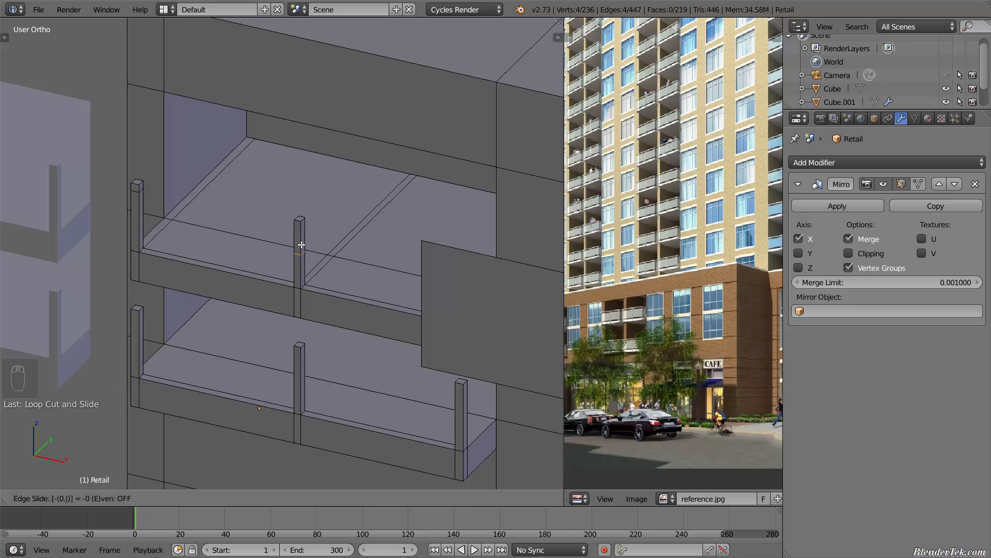
click(302, 244)
middle_drag(393, 229, 403, 264)
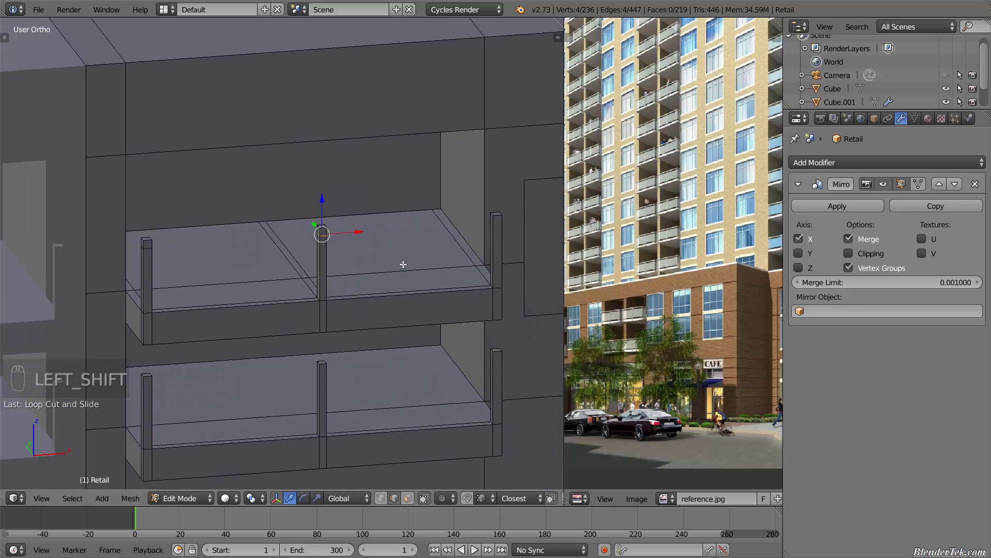
key(ctrl+z)
In face select mode, extrude the small side face at the top of the upper balcony's inner post about 2.35 units to the outer post
middle_drag(382, 277, 259, 357)
click(408, 497)
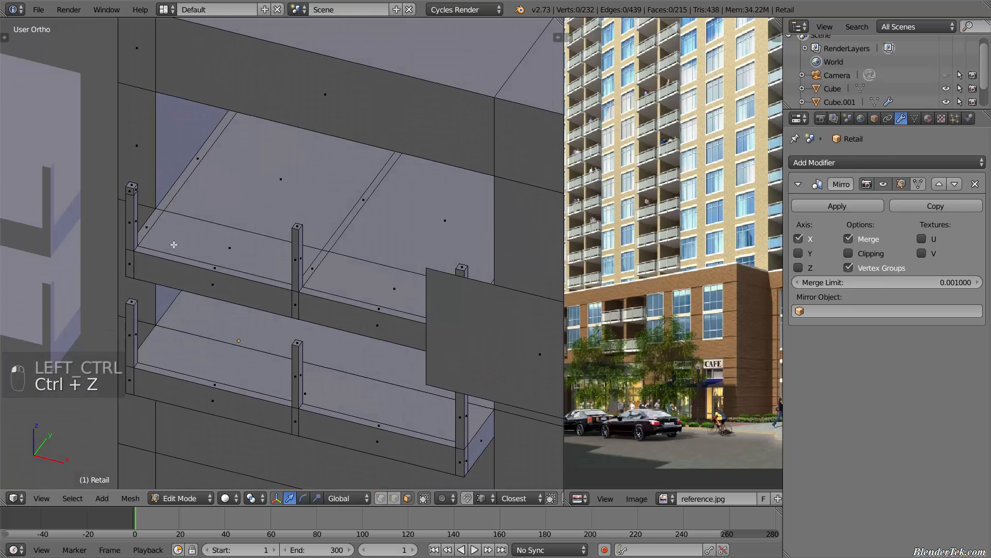
right_click(137, 192)
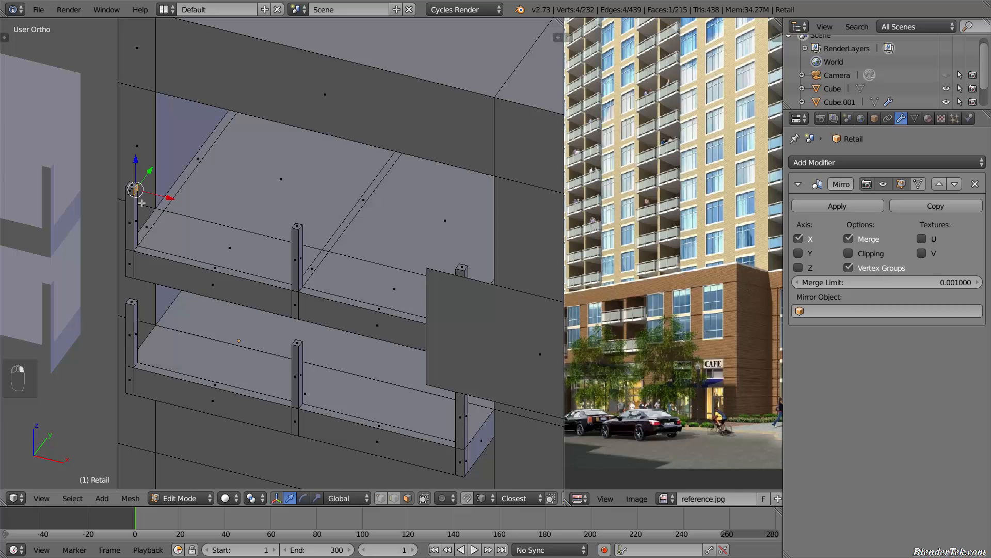
key(e)
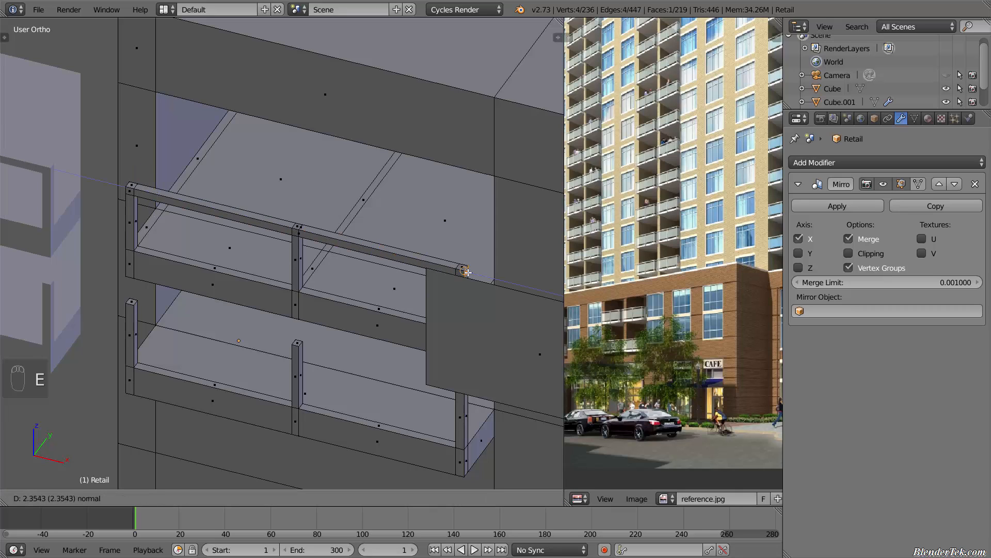
click(467, 272)
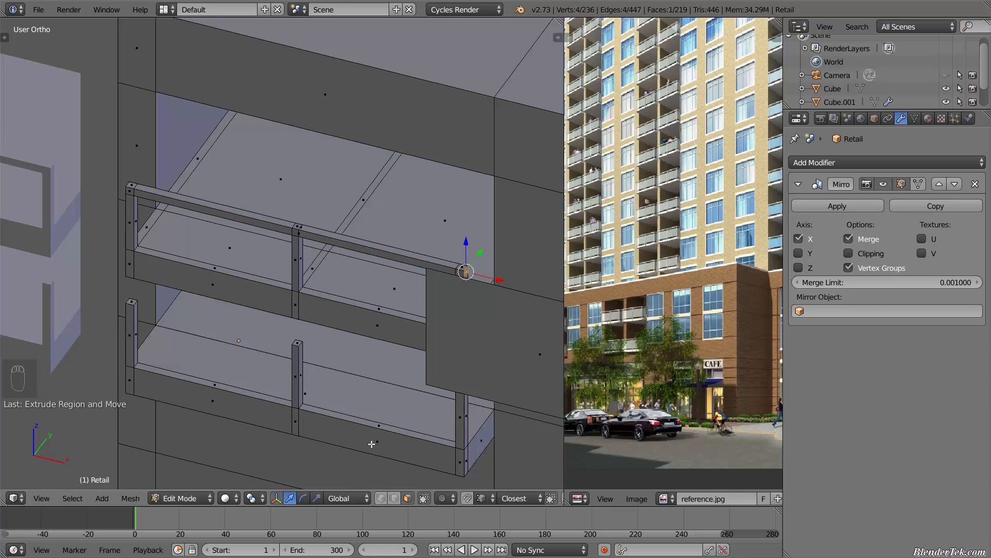
Add a horizontal loop cut around the lower balcony's inner railing post with an edge slide of -0.77
key(ctrl+r)
click(139, 349)
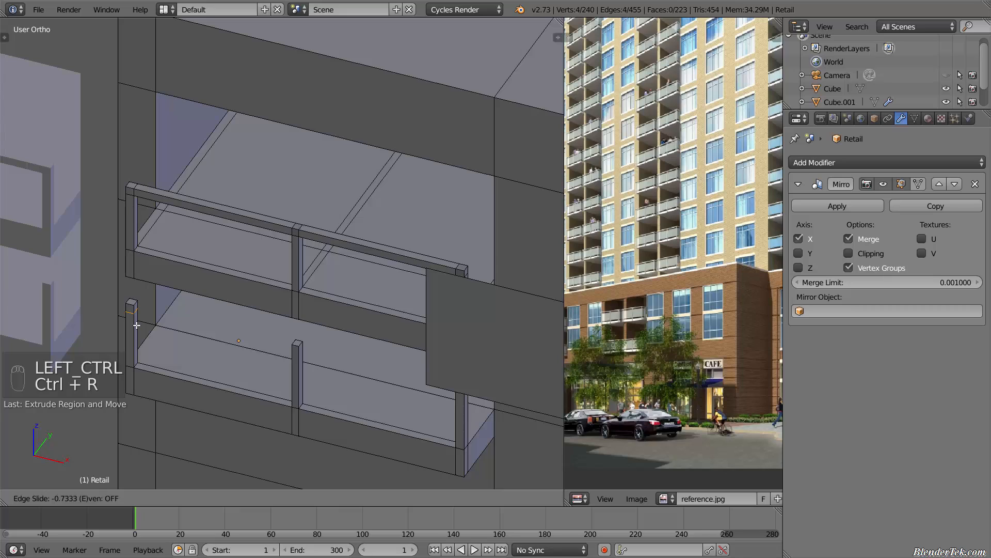
text(-0.77)
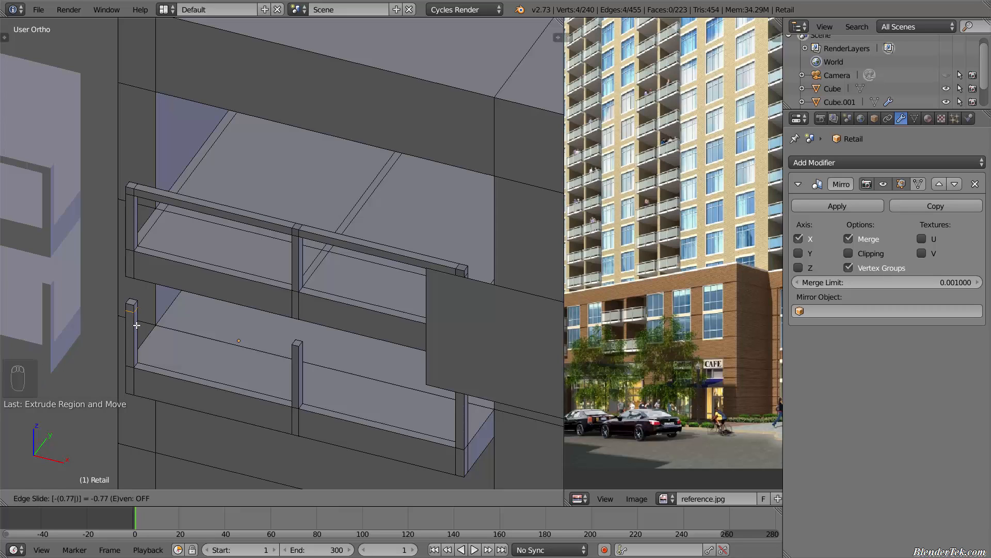
key(Return)
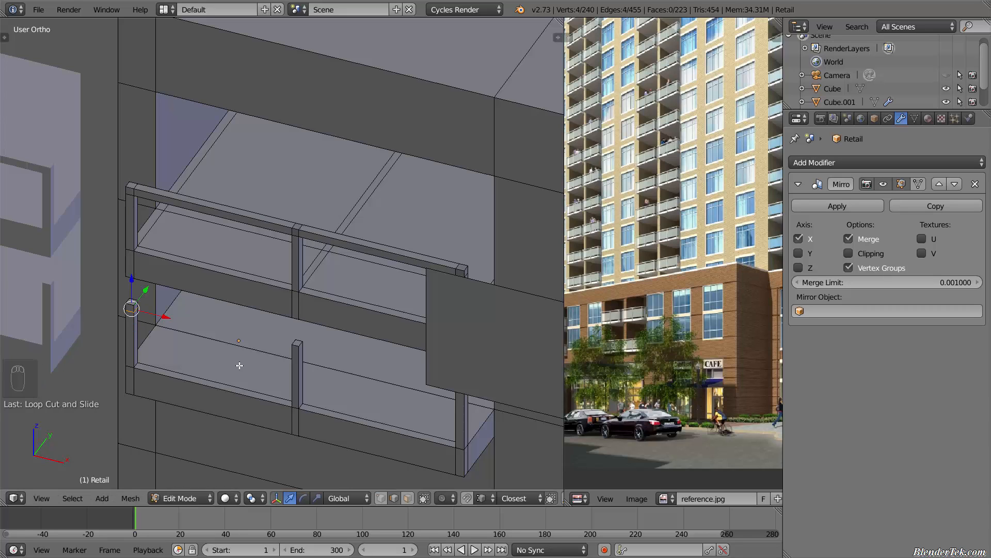
In face select mode, extrude the small side face at the top of the lower balcony's inner post across to the outer post as a handrail
key(ctrl+Tab)
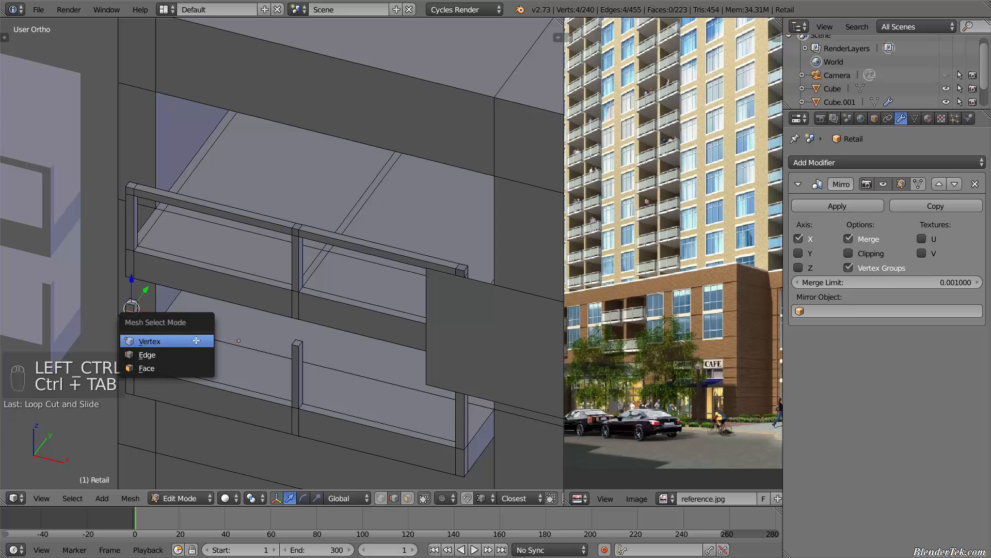
click(176, 366)
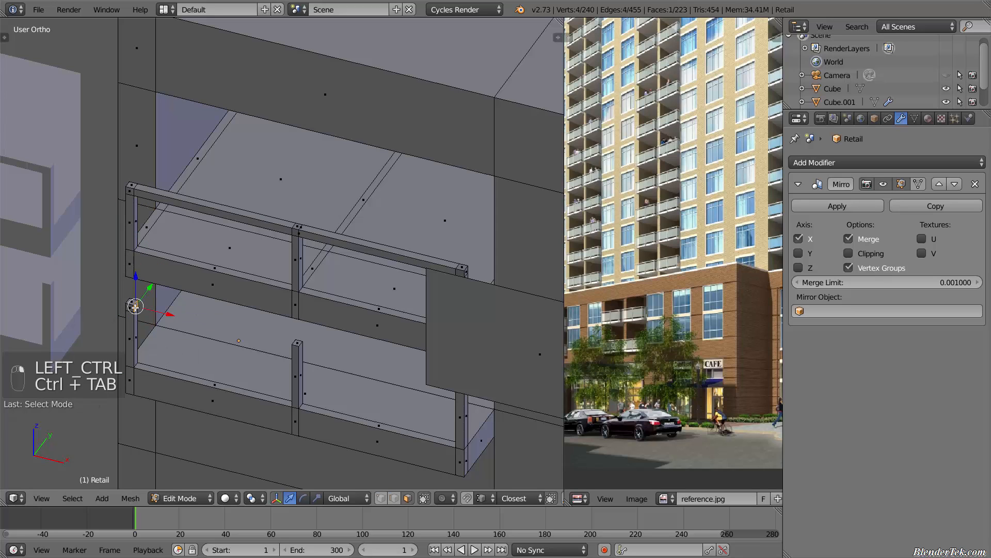
key(e)
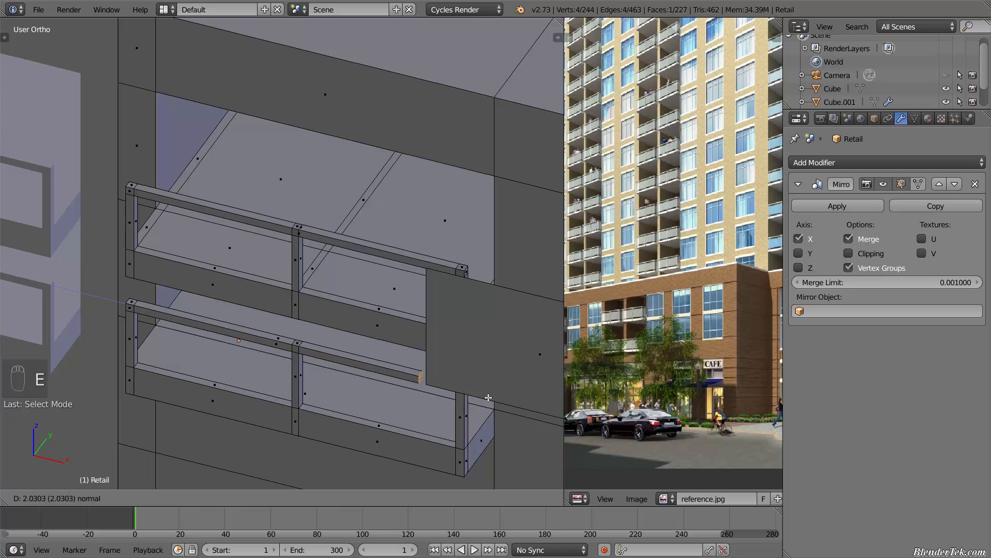
click(460, 389)
middle_drag(389, 385, 456, 383)
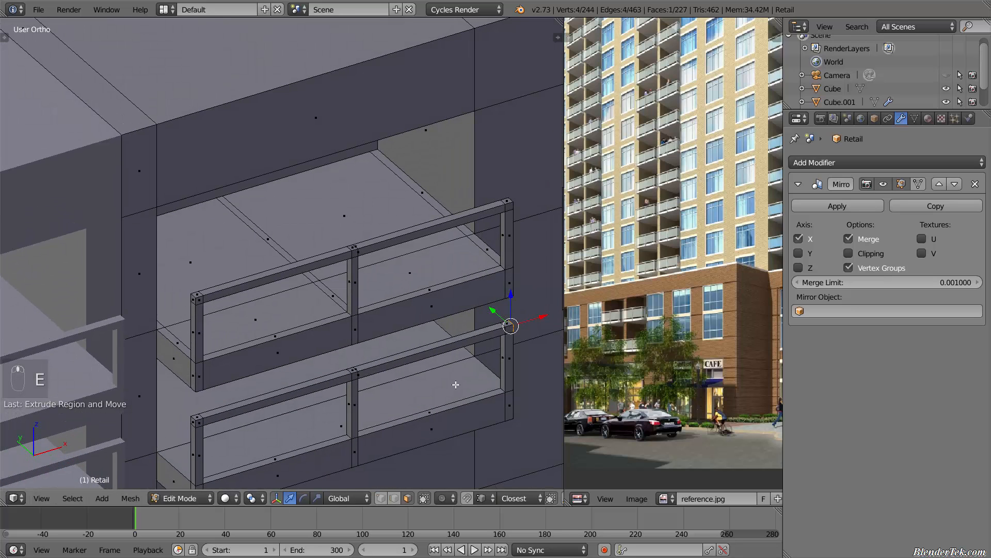
Allow selection through hidden geometry and try to select the small back faces at both ends of the lower balcony's handrail
click(424, 498)
scroll(236, 449, up, 3)
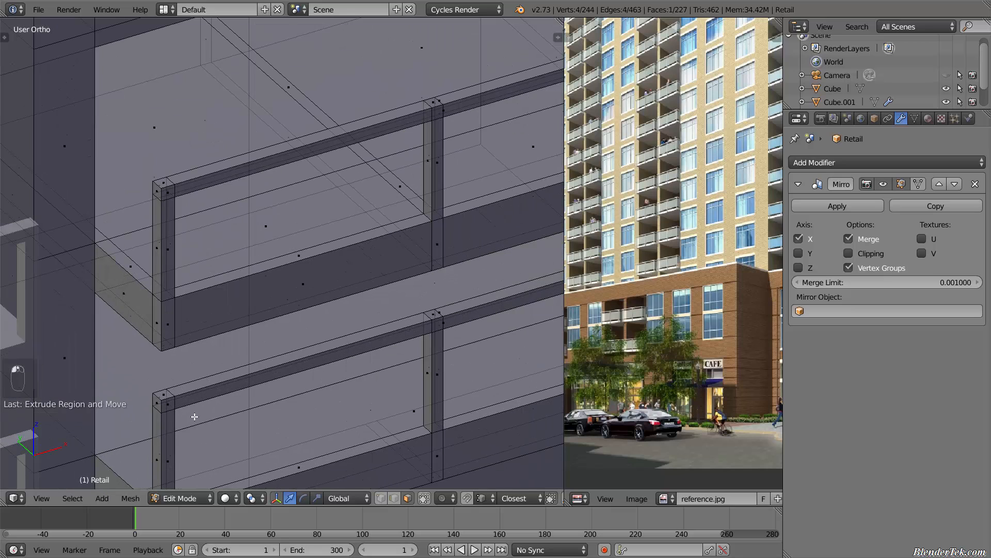
right_click(158, 399)
scroll(231, 424, down, 3)
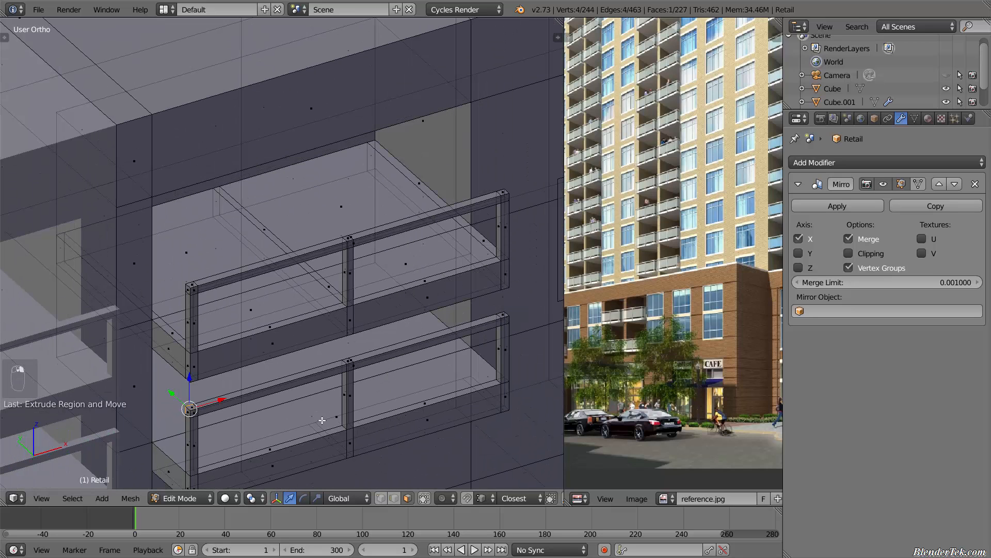
key(shift)
shift+right_click(503, 317)
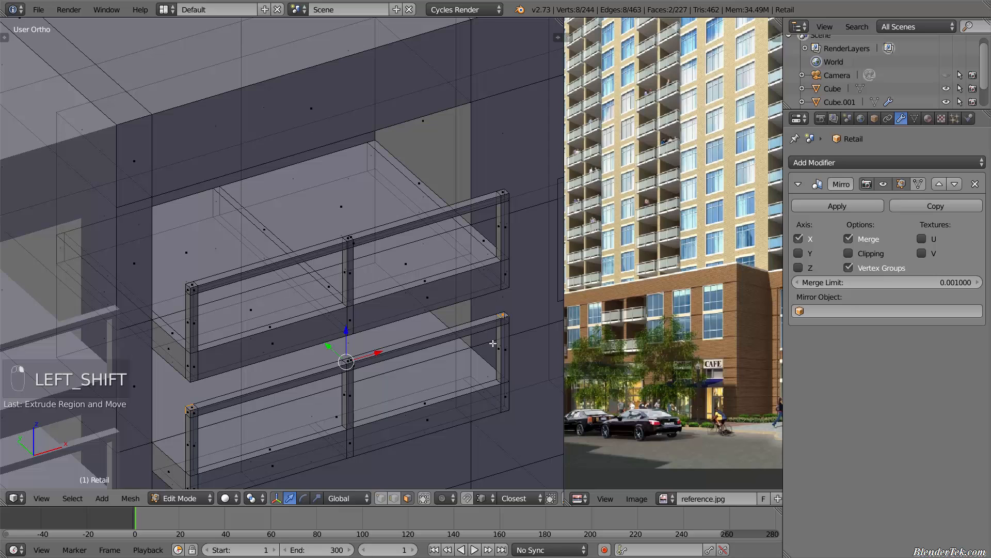
key(shift)
scroll(495, 315, up, 8)
shift+right_click(467, 299)
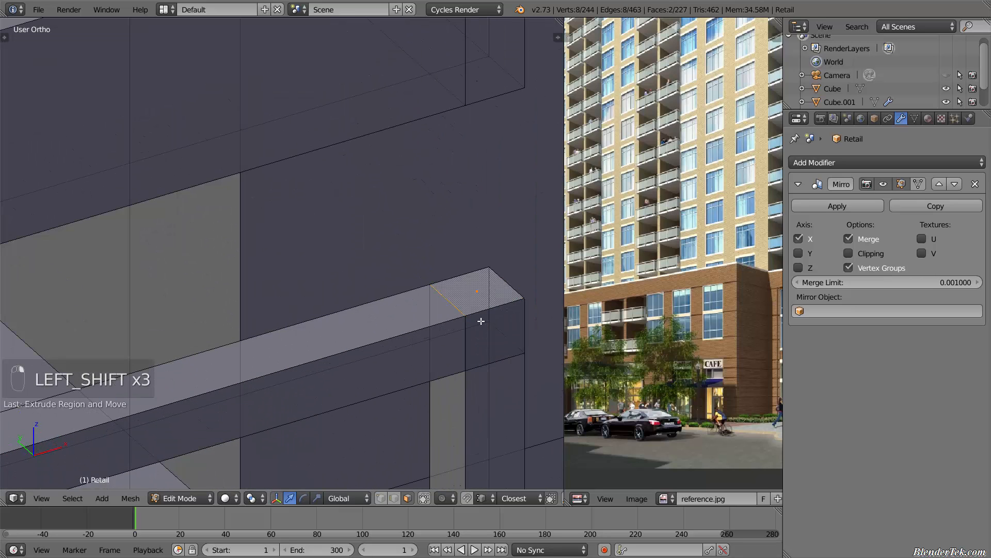
middle_drag(468, 305, 491, 378)
scroll(202, 349, up, 5)
scroll(228, 341, up, 3)
shift+right_click(212, 255)
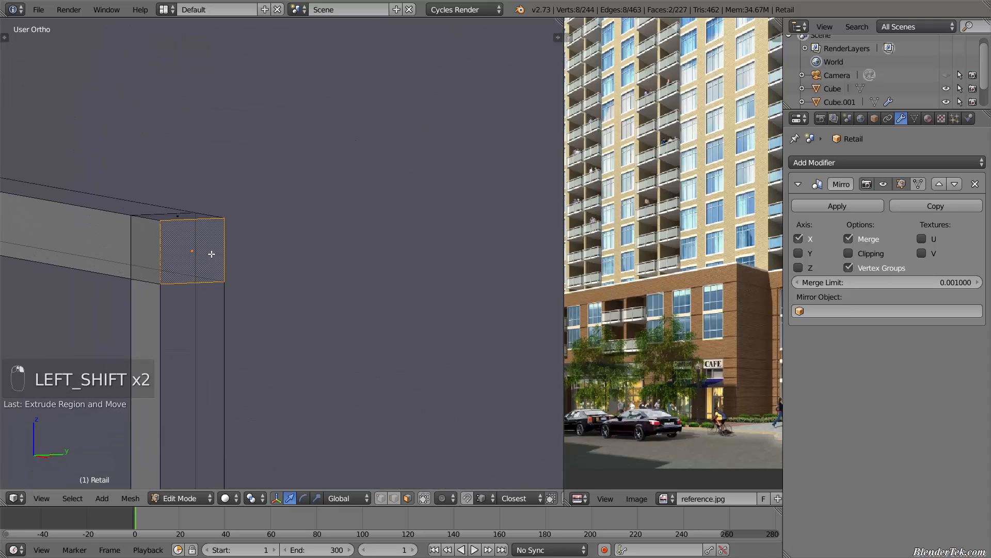
shift+right_click(212, 252)
Join the two upper back vertices at the outer end of the lower balcony's handrail with an edge
scroll(217, 287, down, 15)
middle_drag(217, 315, 294, 329)
scroll(311, 330, up, 3)
scroll(311, 330, up, 8)
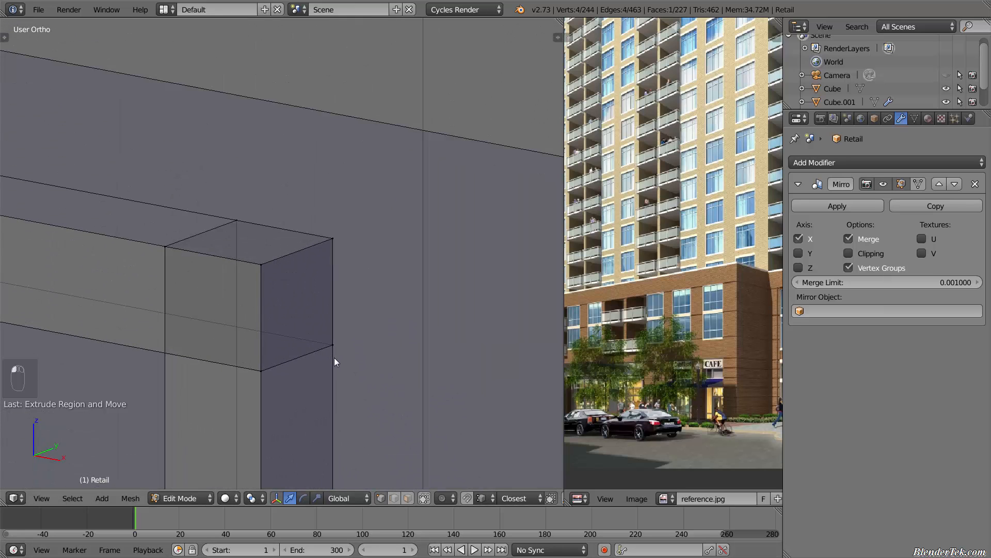
right_click(335, 345)
right_click(331, 238)
shift+right_click(246, 219)
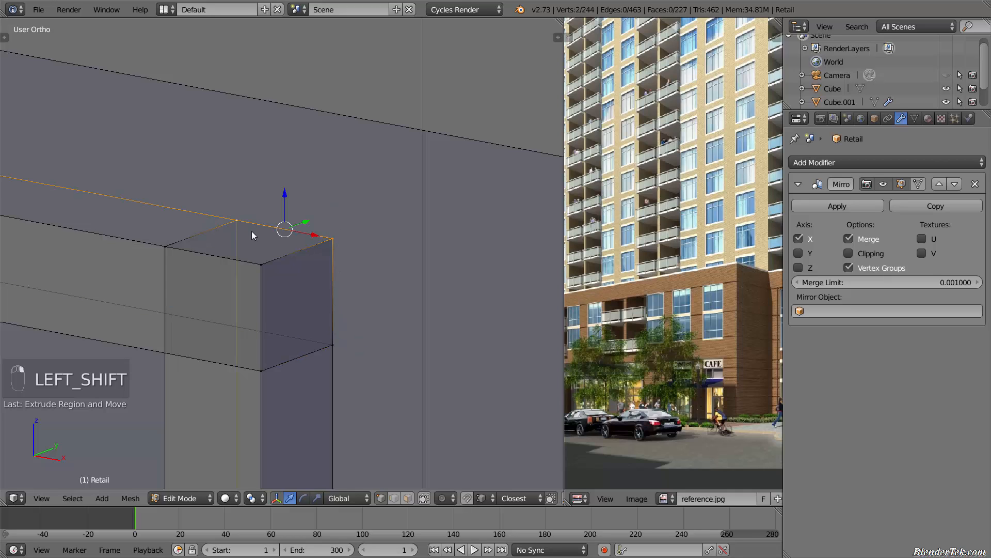
key(f)
key(f)
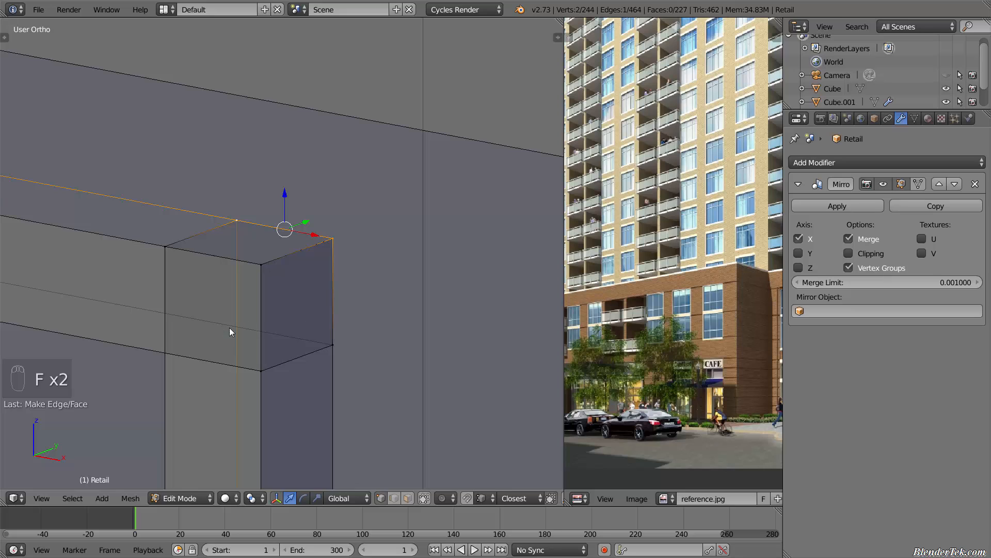
Extrude the inner upper back vertex straight down along Z to the handrail's underside and join it to the lower back corner with an edge
right_click(234, 223)
key(e)
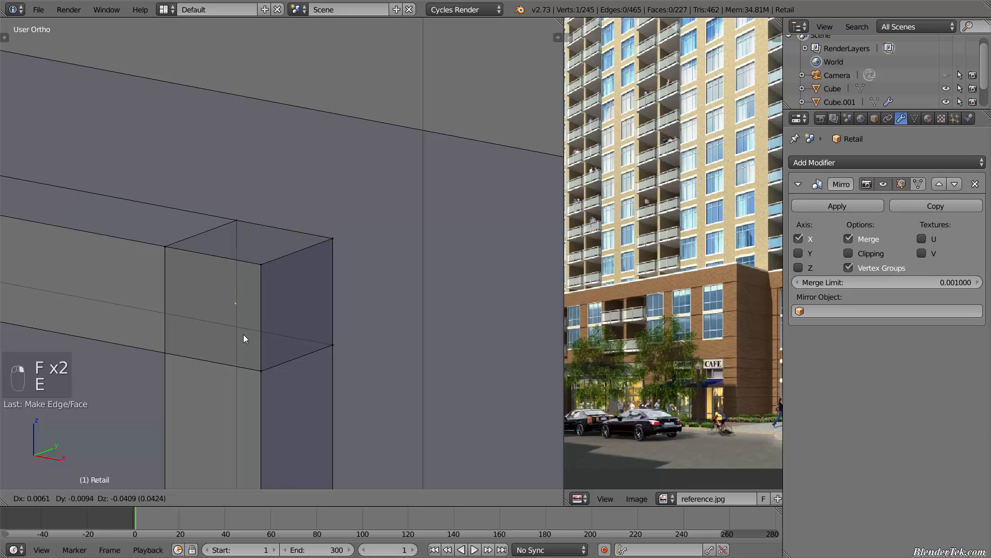
key(z)
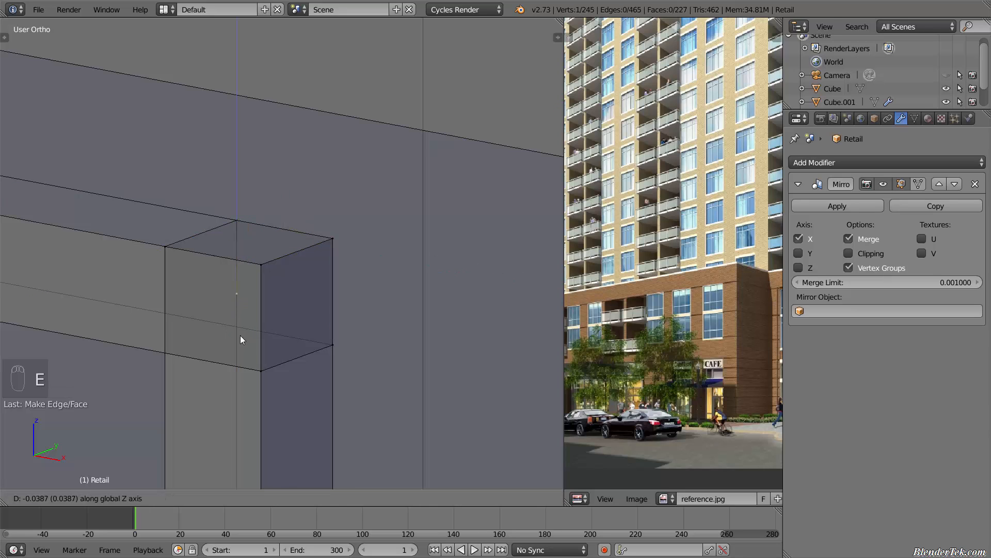
click(327, 344)
shift+right_click(326, 344)
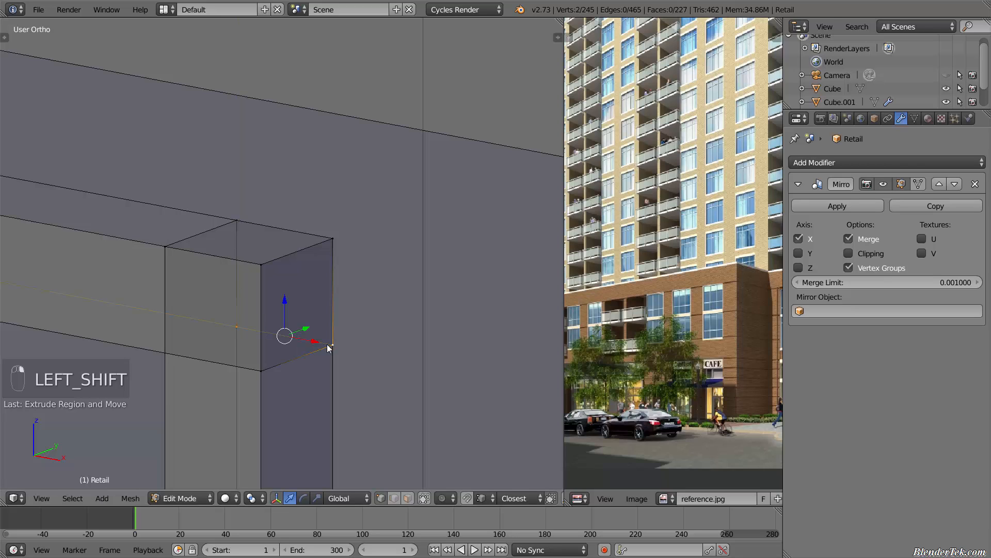
key(f)
key(f)
Fill a face between the four back vertices at the outer end of the lower balcony's handrail
shift+right_click(330, 243)
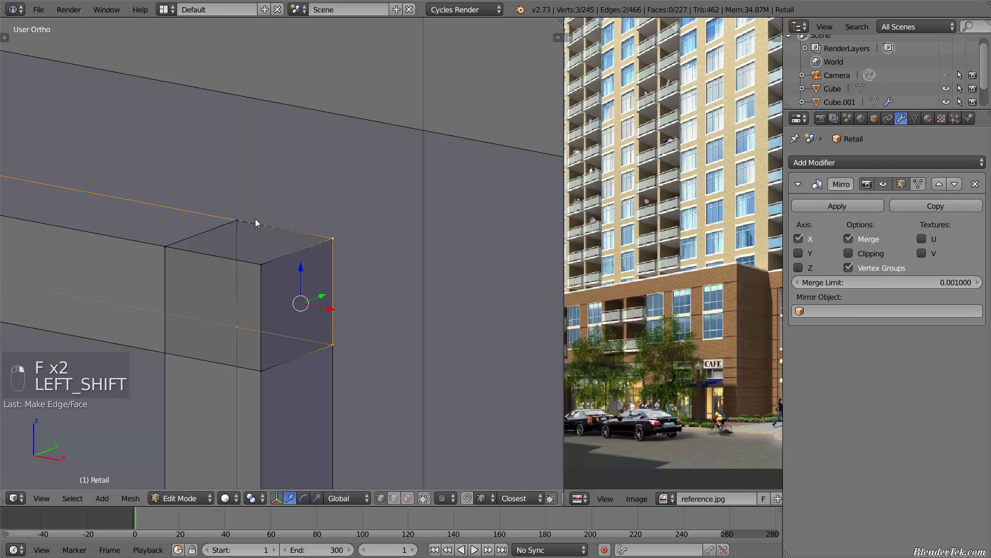
shift+right_click(240, 222)
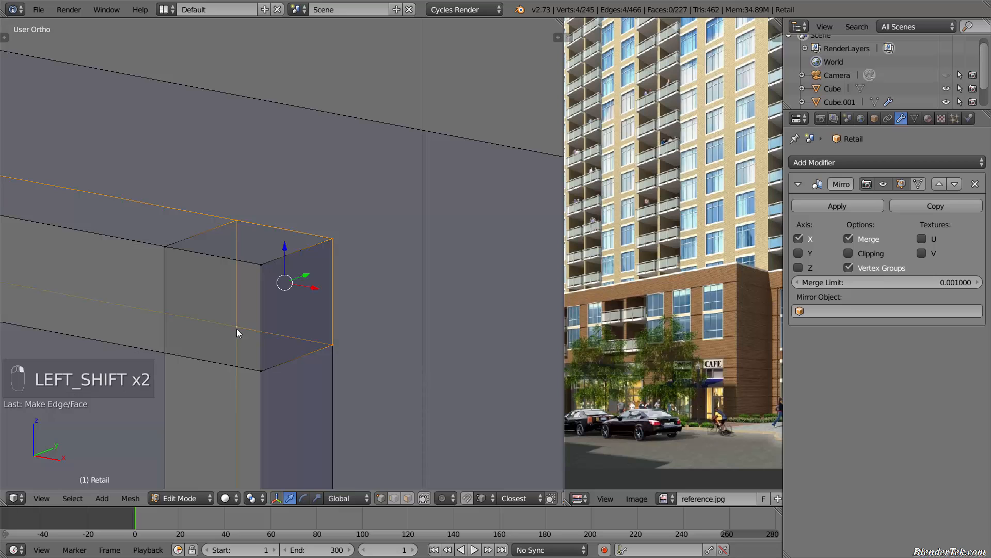
key(f)
key(f)
key(f)
In face select mode, try to add the small back face at the lower balcony's middle post top to the selection
scroll(240, 397, down, 6)
scroll(234, 417, down, 5)
shift+middle_drag(275, 407, 336, 393)
shift+click(411, 498)
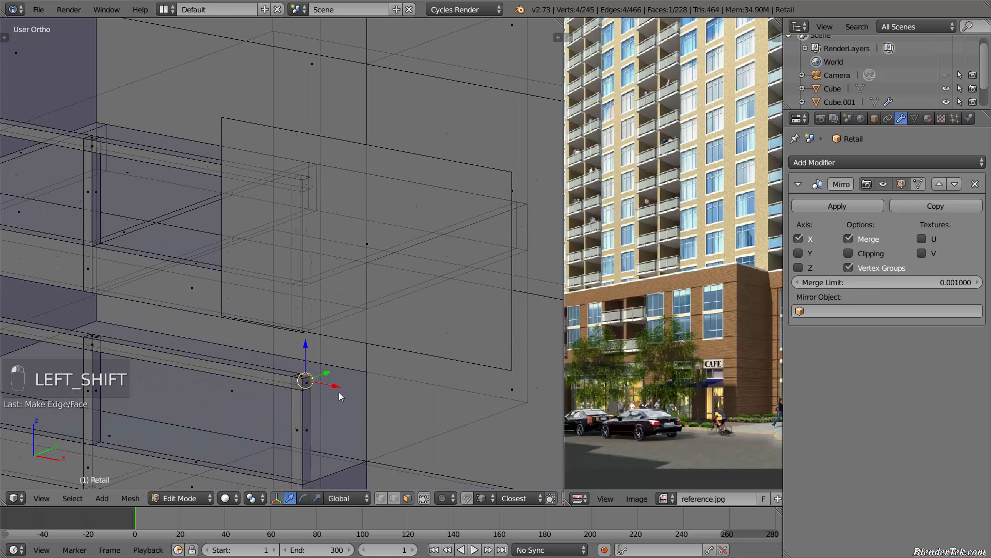
scroll(297, 401, up, 8)
scroll(292, 407, down, 7)
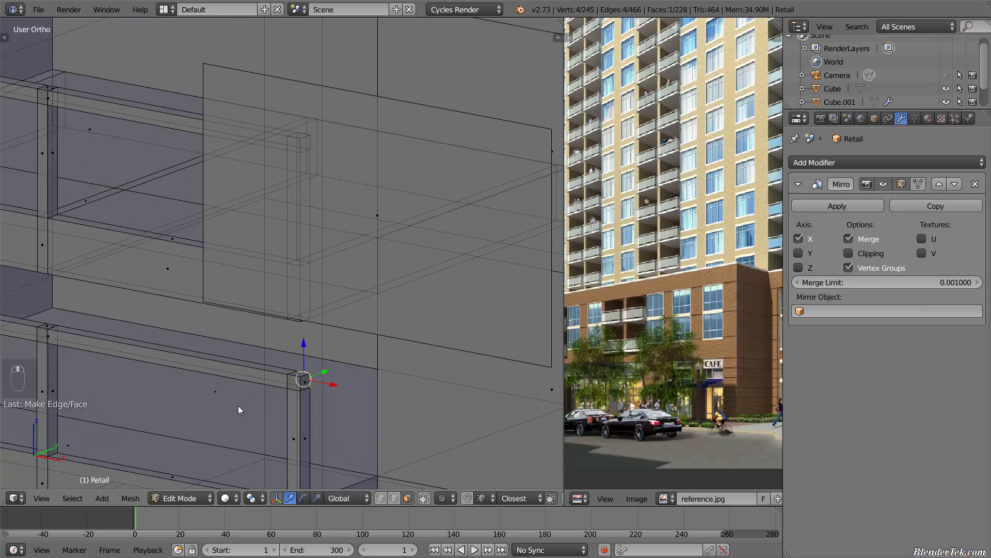
shift+middle_drag(246, 407, 1, 412)
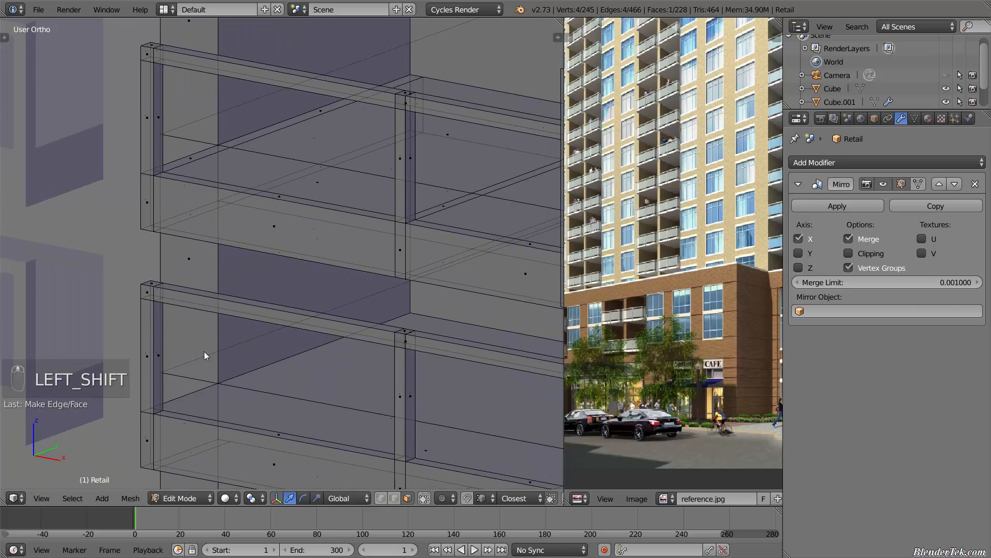
middle_drag(327, 375, 400, 384)
shift+middle_drag(299, 389, 105, 410)
scroll(316, 380, up, 6)
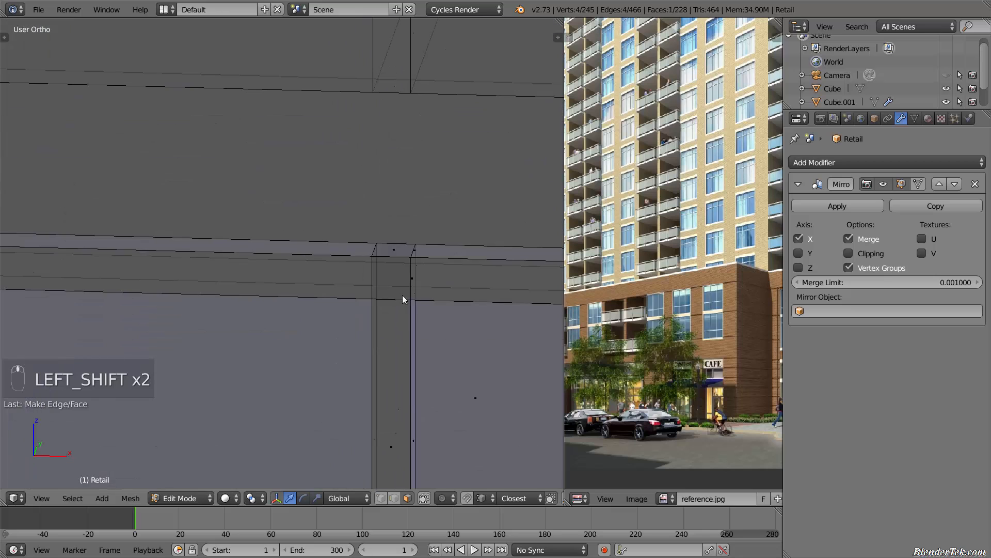
shift+right_click(404, 265)
shift+right_click(397, 265)
scroll(408, 272, up, 4)
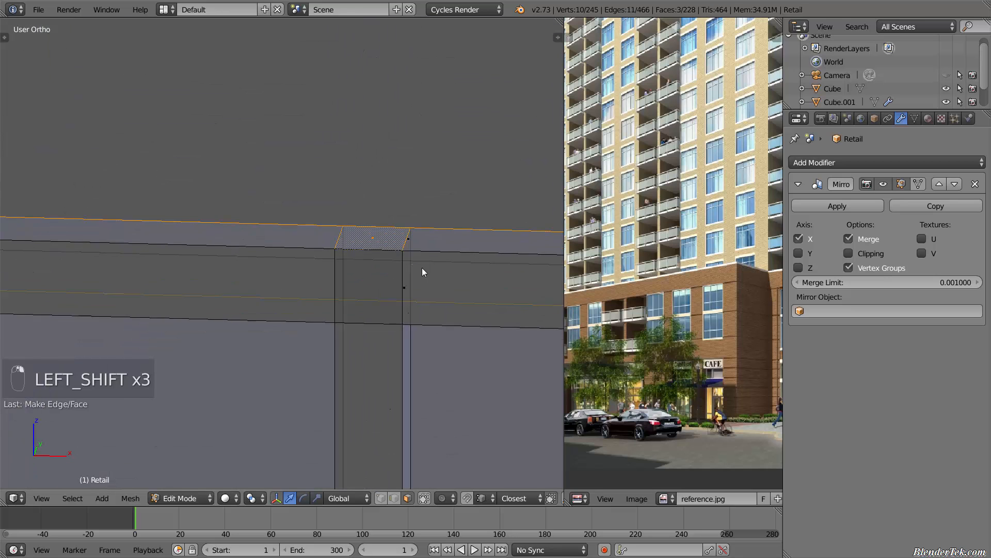
shift+middle_drag(359, 349, 318, 384)
scroll(357, 389, down, 12)
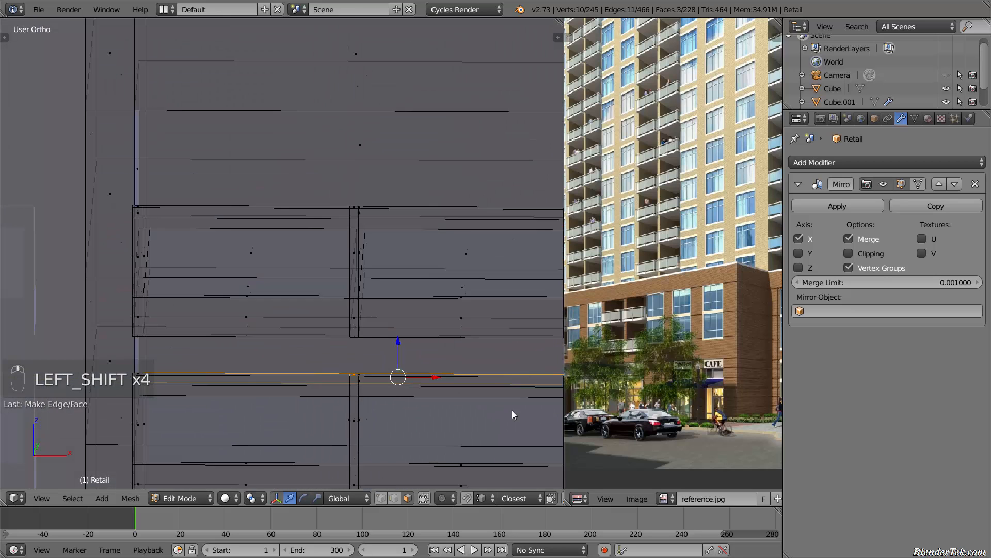
Select the small back faces at both ends of the lower balcony's handrail
middle_drag(509, 424, 354, 407)
scroll(374, 395, up, 3)
right_click(378, 362)
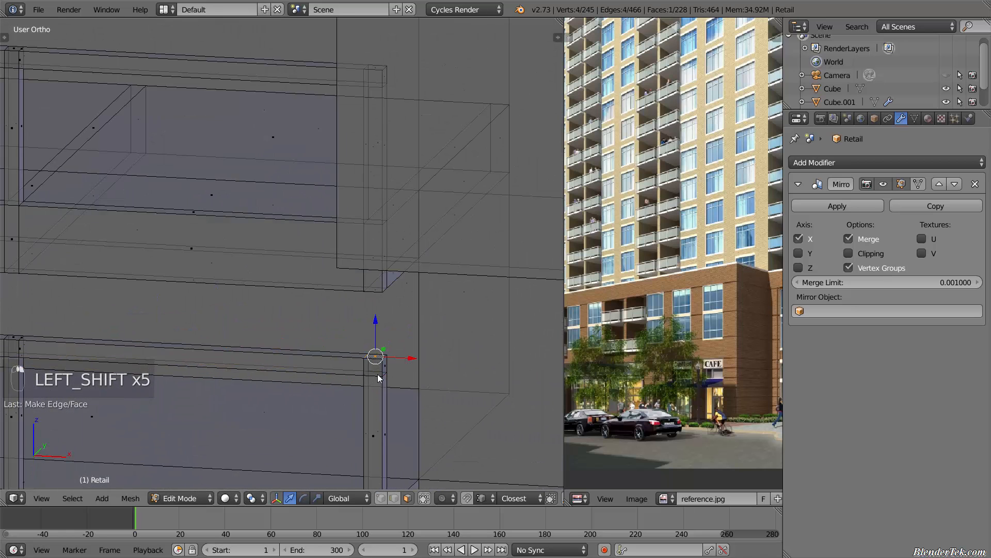
scroll(179, 386, down, 8)
shift+middle_drag(249, 395, 504, 420)
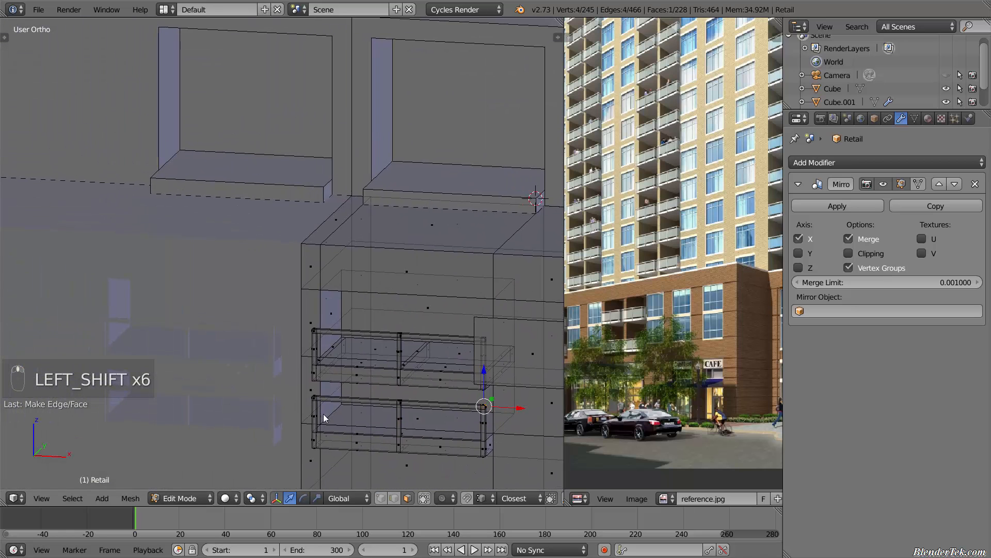
scroll(322, 415, up, 10)
shift+right_click(288, 350)
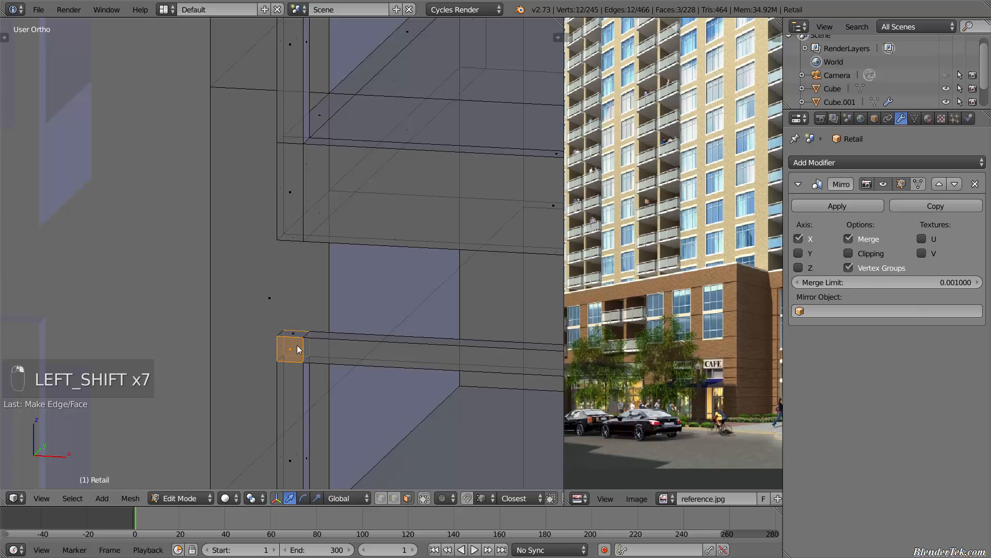
shift+right_click(287, 354)
scroll(351, 407, down, 8)
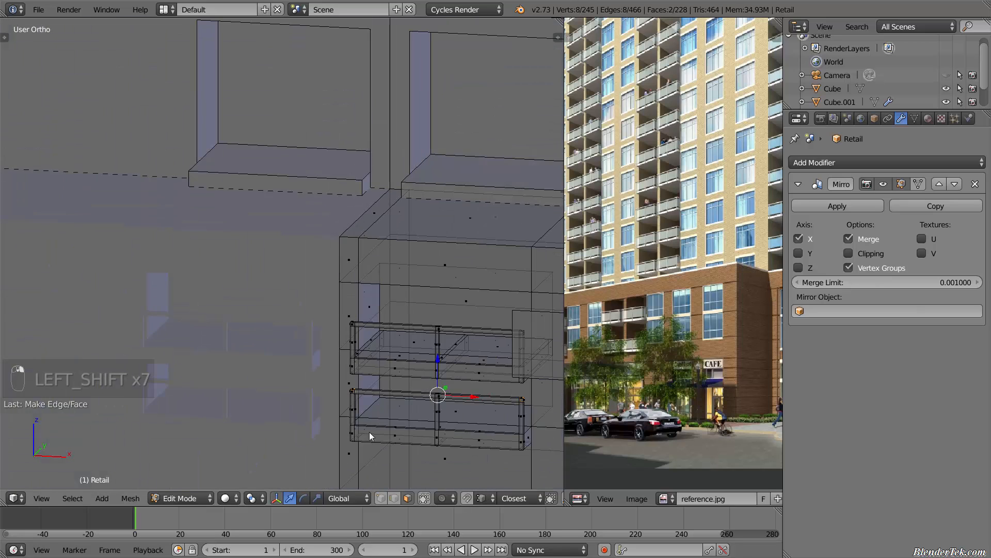
Extrude both back end faces of the lower balcony's handrail along Y to the building wall as side rails
shift+middle_drag(435, 435, 295, 430)
scroll(239, 401, up, 5)
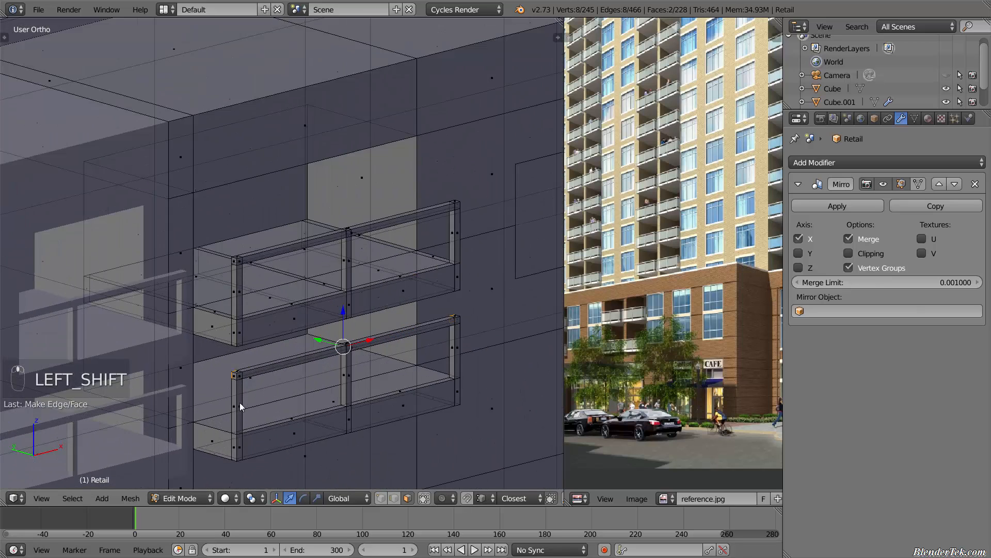
key(e)
key(e)
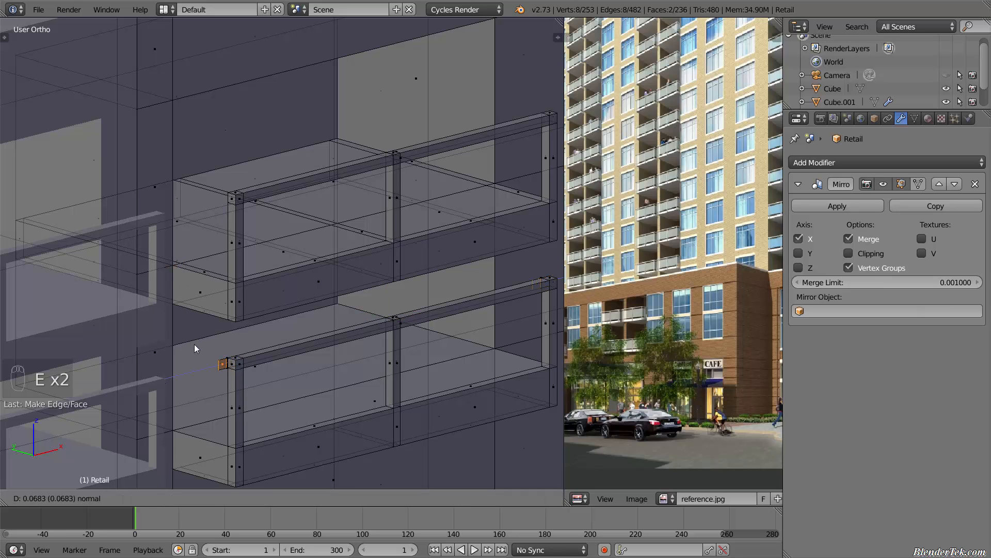
key(y)
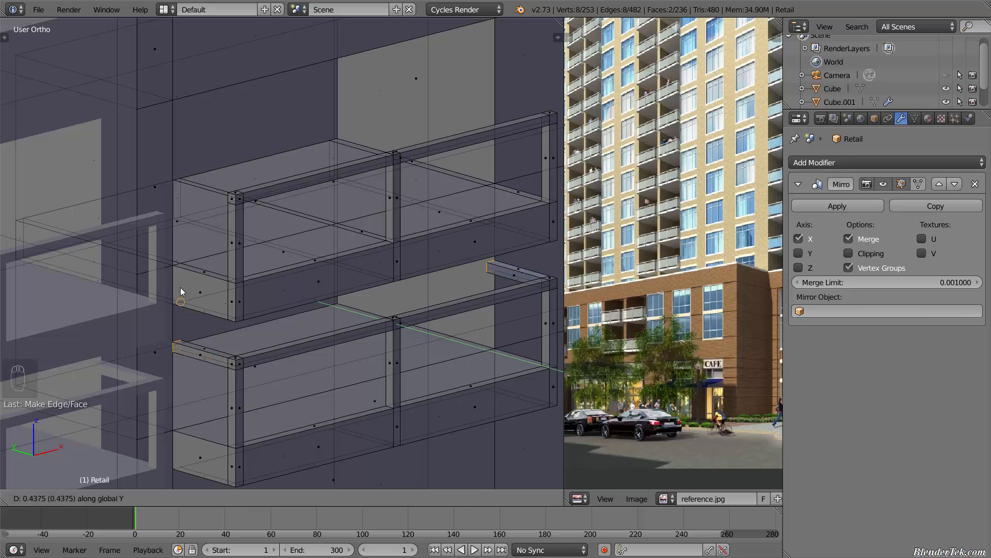
click(172, 262)
shift+middle_drag(339, 363, 260, 374)
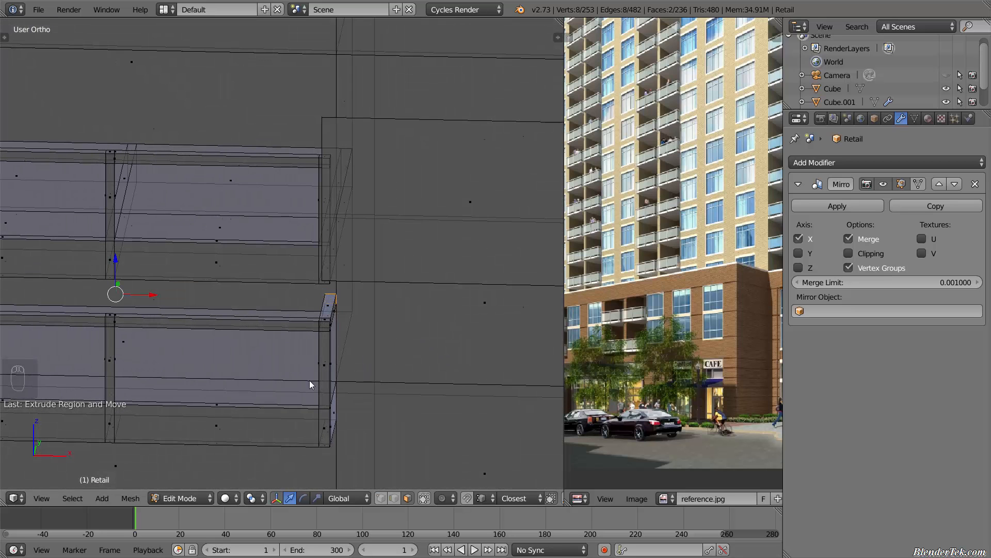
Try scaling the wall ends of the lower balcony's side rails outward along X by about 1.05
key(s)
key(x)
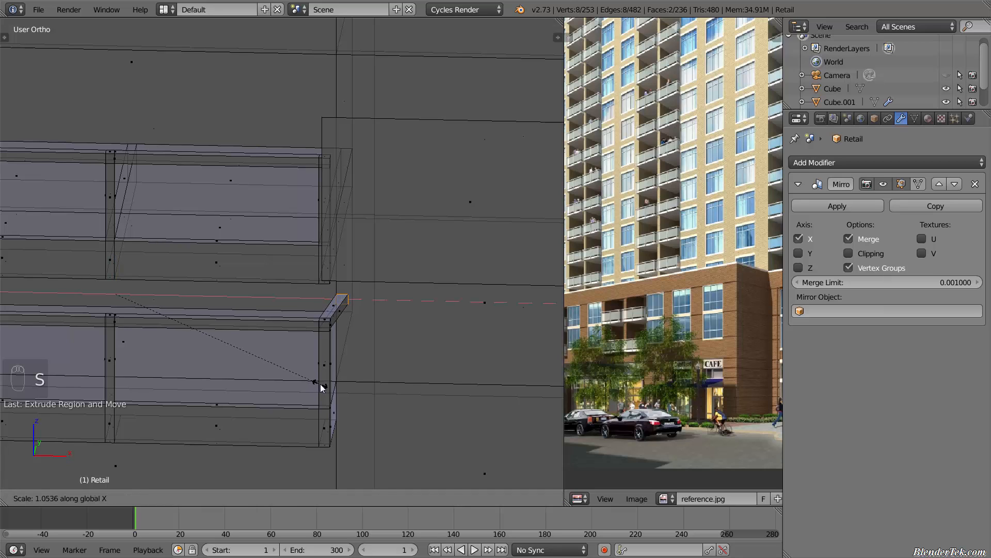
click(320, 387)
key(a)
middle_drag(309, 404, 306, 441)
scroll(339, 428, down, 6)
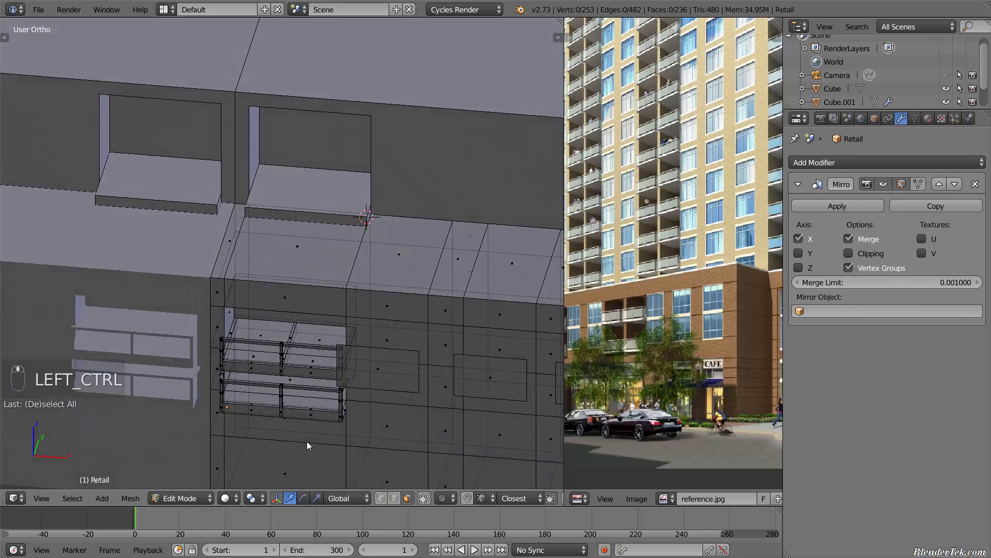
Undo the deselection and the X scaling of the lower balcony's side rail ends
key(ctrl+z)
scroll(312, 444, up, 4)
key(ctrl+z)
scroll(320, 429, up, 4)
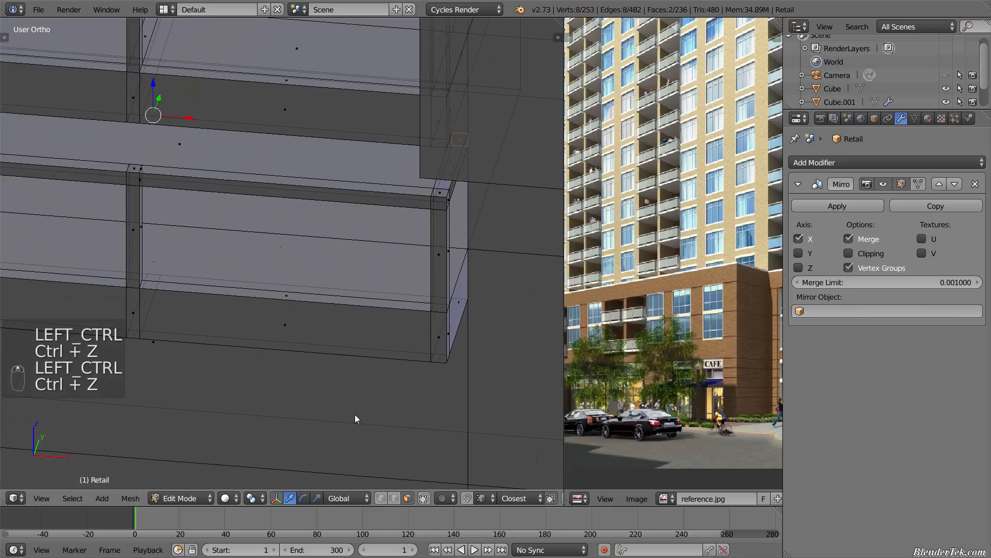
scroll(354, 414, down, 1)
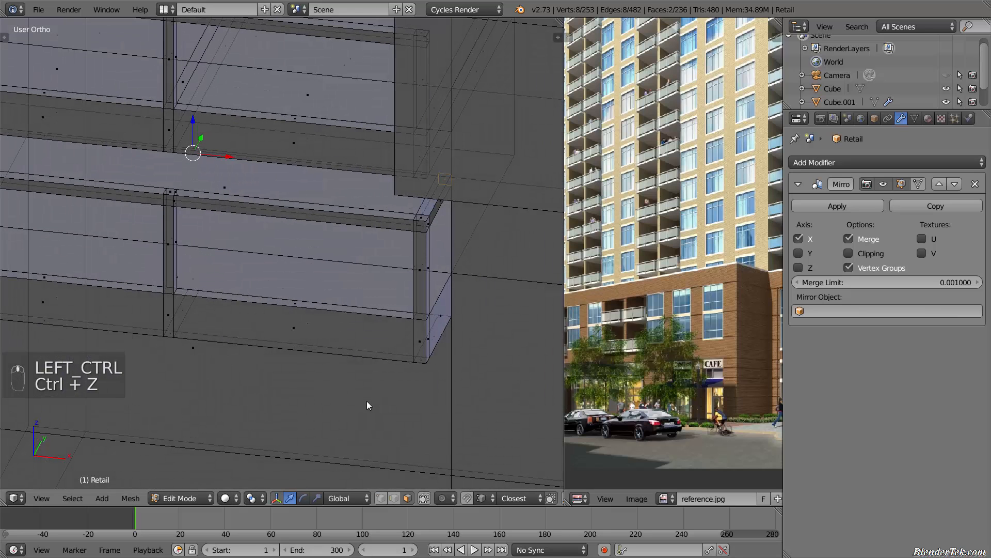
Examine how the retail balconies' railings meet the wall in the reference photo and compare with the modelled side rails
scroll(645, 320, up, 6)
scroll(642, 253, up, 4)
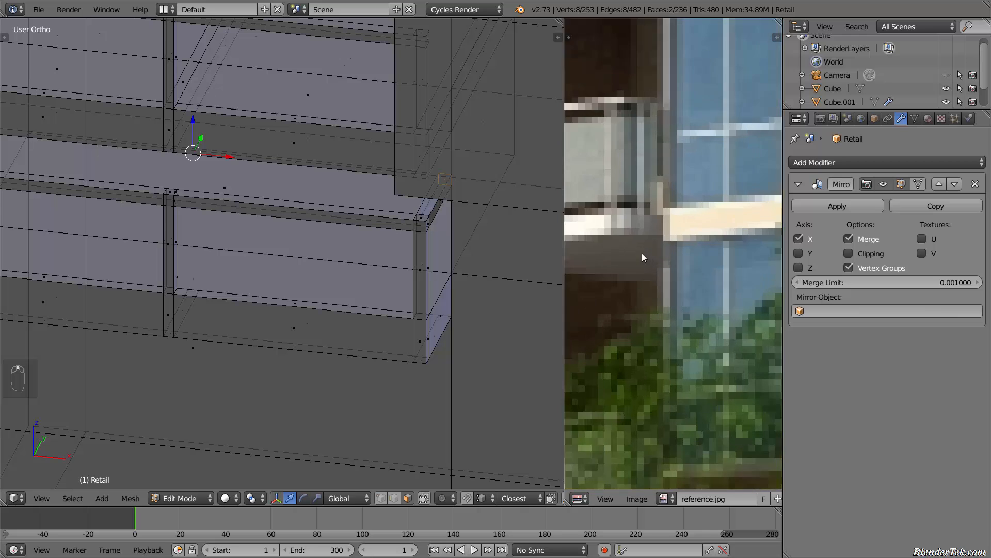
scroll(642, 253, down, 5)
scroll(642, 253, down, 1)
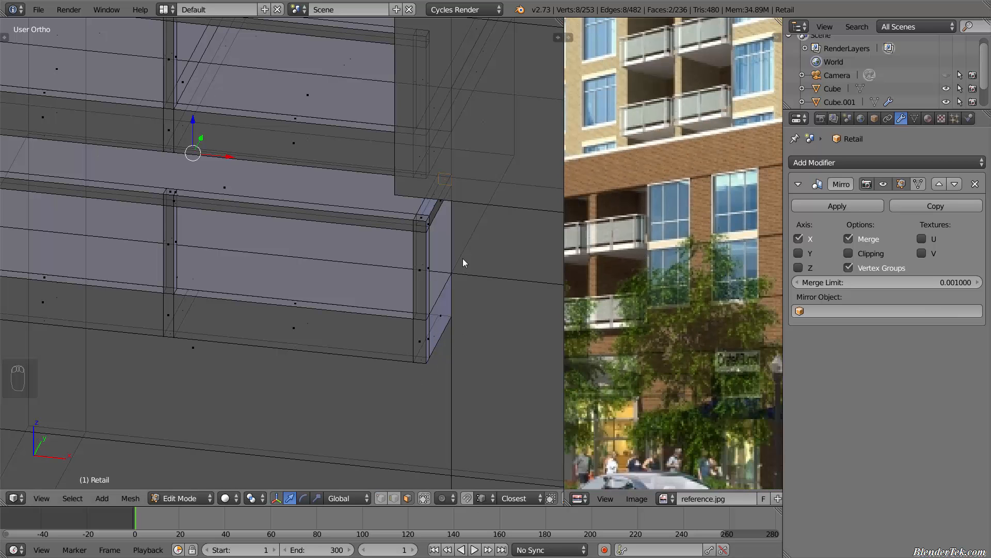
scroll(446, 337, down, 2)
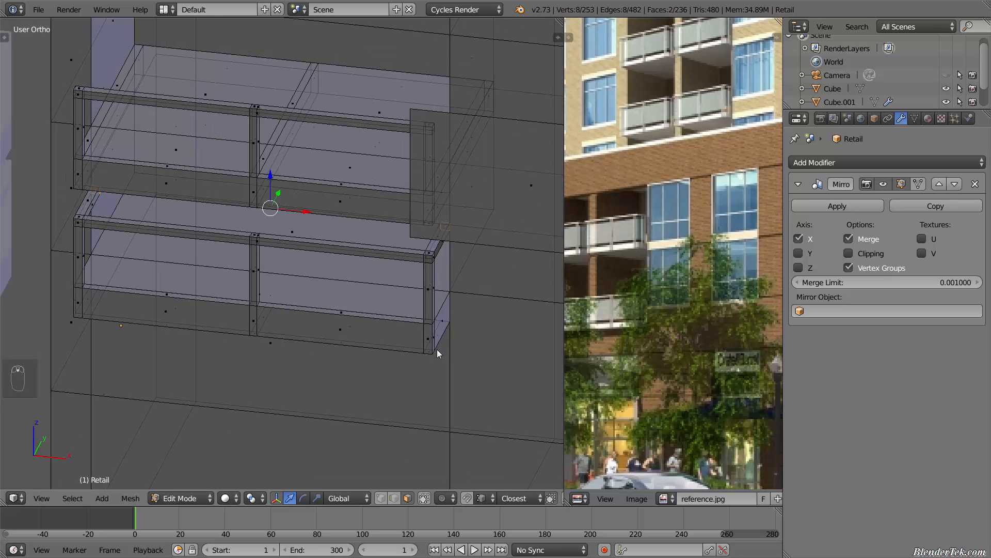
middle_drag(376, 346, 246, 308)
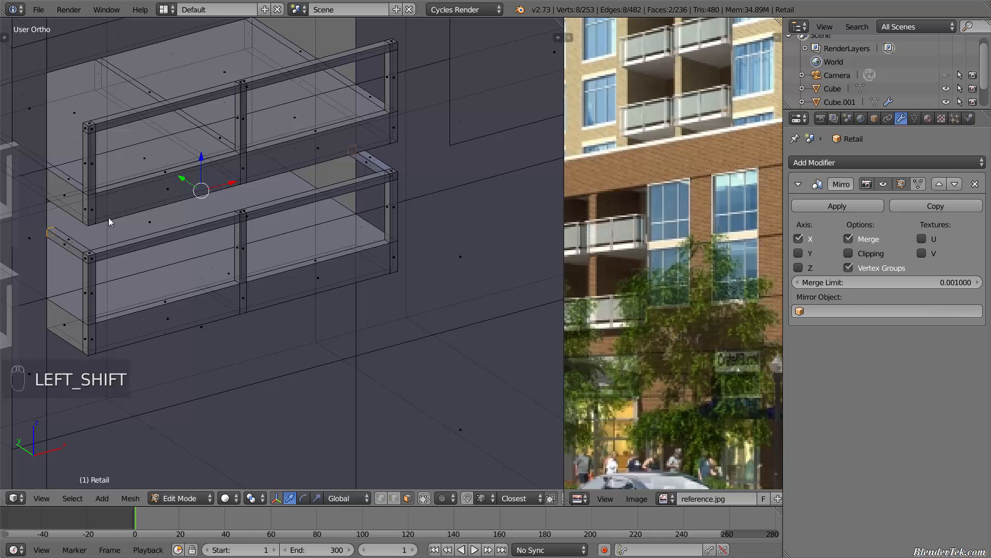
shift+middle_drag(108, 218, 179, 308)
scroll(339, 318, down, 1)
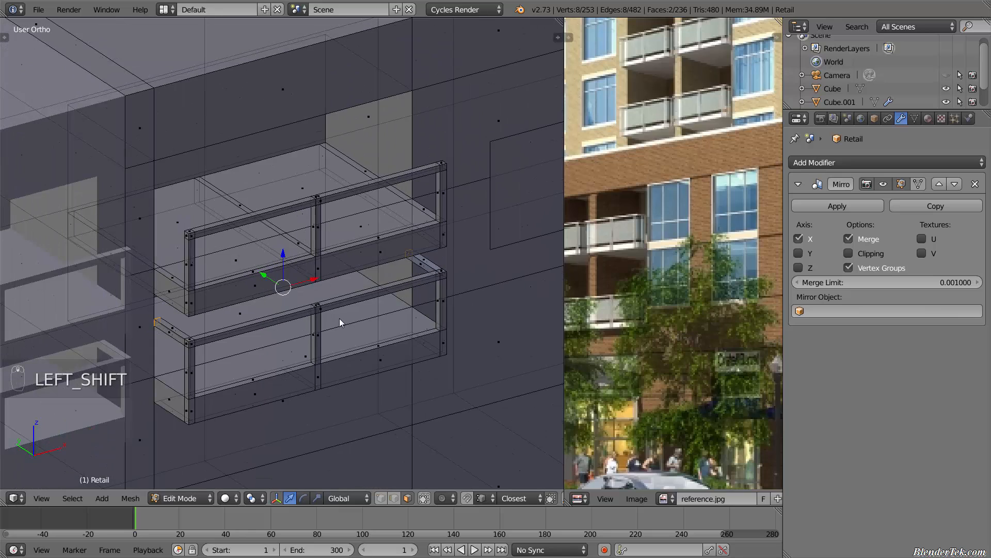
Clear the selection and check the retail base's balconies in Object Mode before returning to Edit Mode
key(a)
scroll(339, 319, down, 3)
middle_drag(456, 349, 366, 334)
scroll(369, 347, down, 5)
key(Tab)
key(a)
key(a)
key(Tab)
At the upper balcony handrail's outer end, extrude the inner upper back vertex down to the underside and join it to the lower back corner
scroll(327, 268, up, 8)
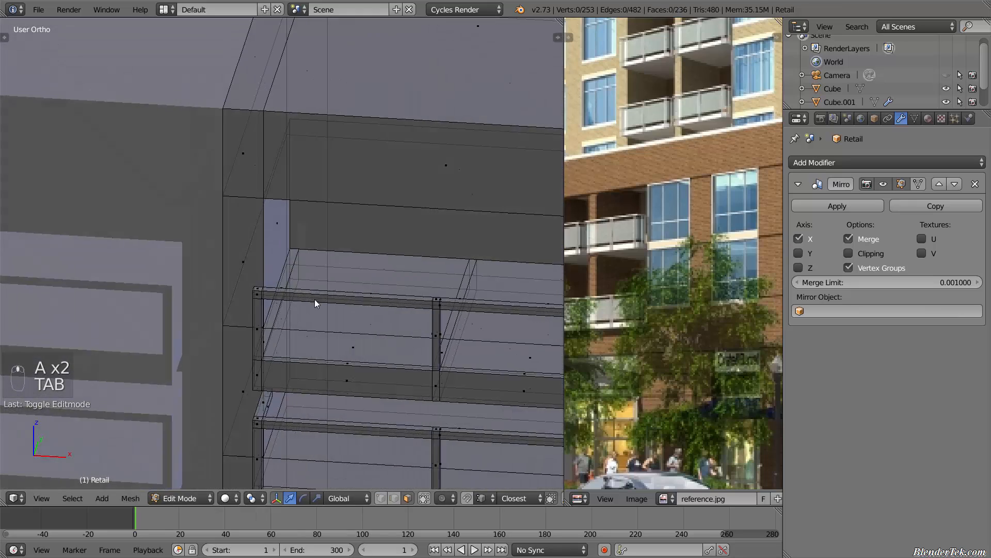
middle_drag(314, 299, 186, 375)
scroll(279, 302, up, 5)
scroll(345, 330, down, 5)
key(KP_Decimal)
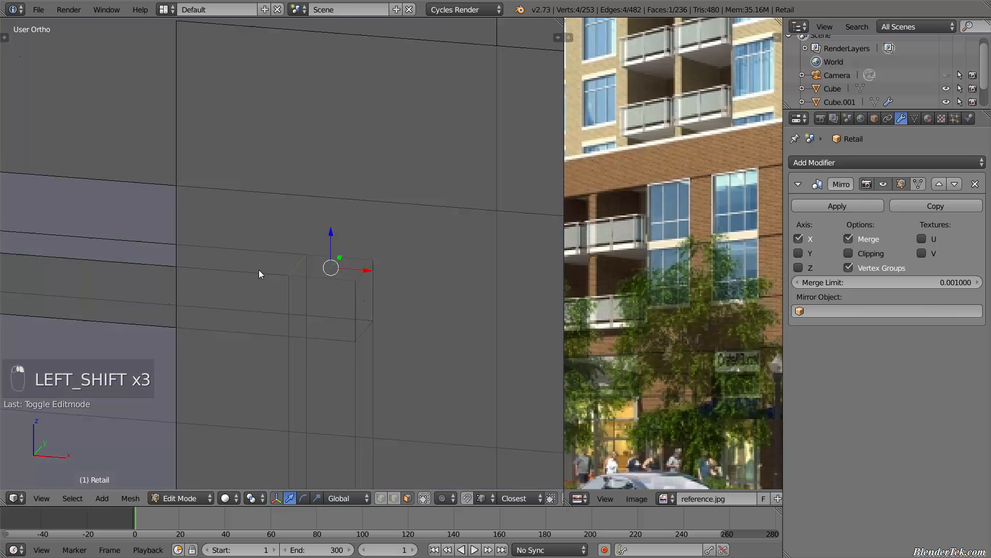
middle_drag(258, 269, 307, 429)
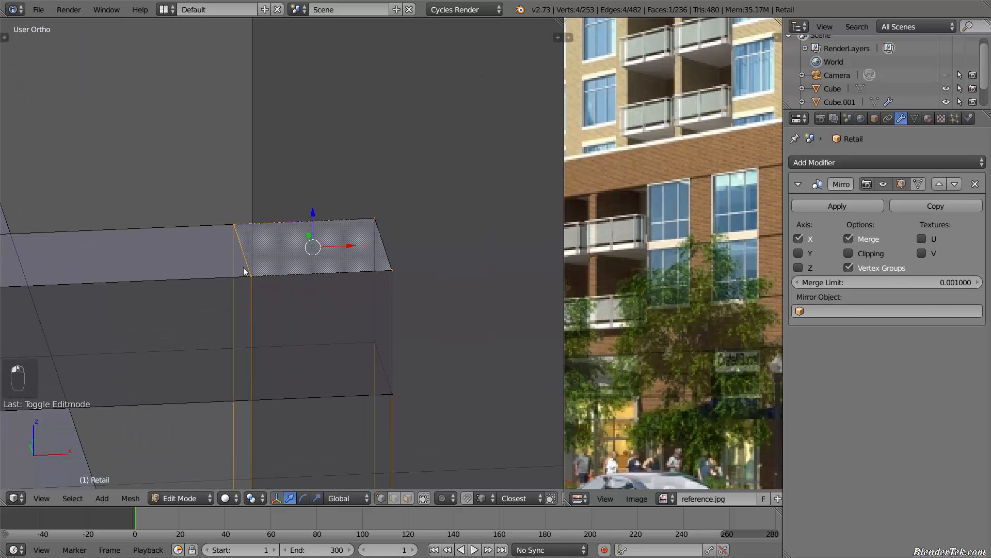
right_click(234, 225)
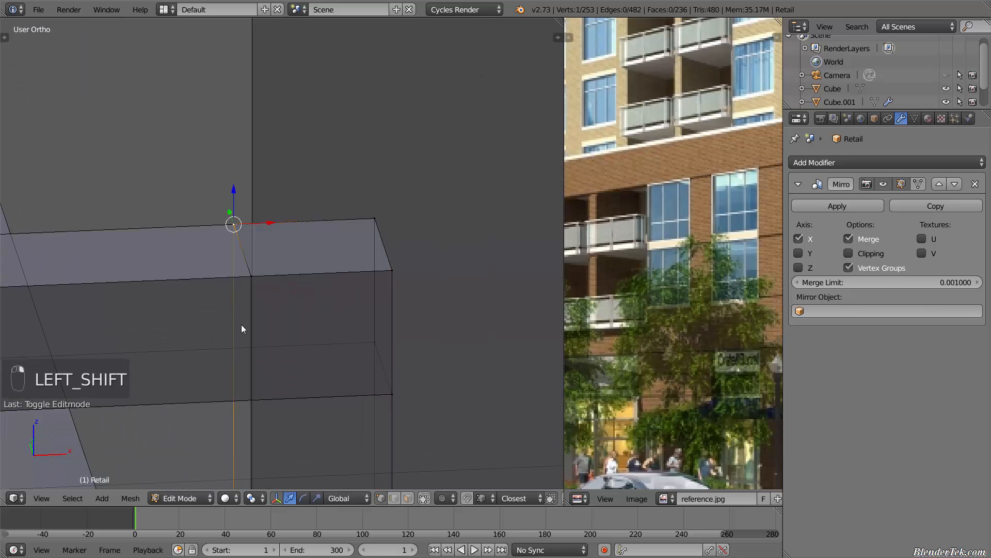
key(e)
key(e)
click(379, 343)
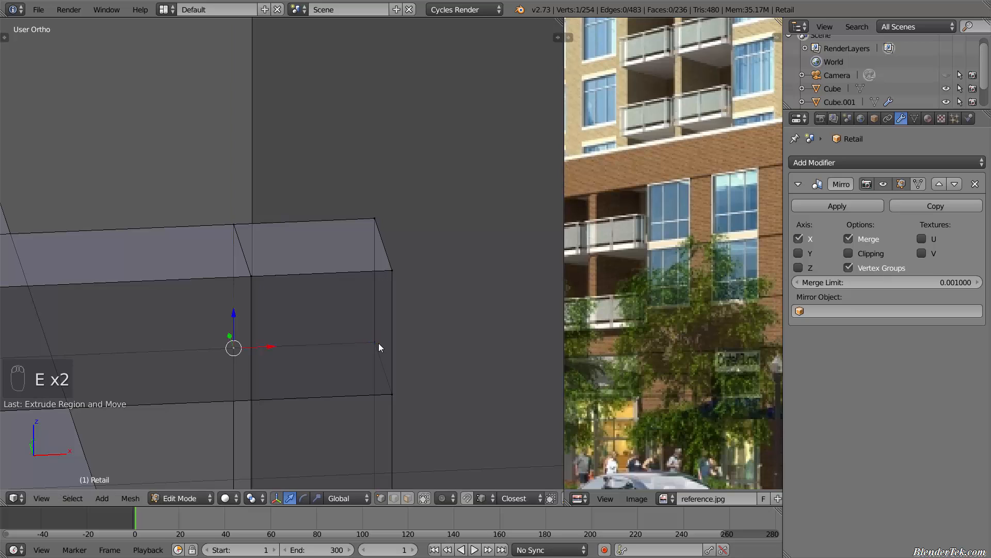
shift+right_click(379, 341)
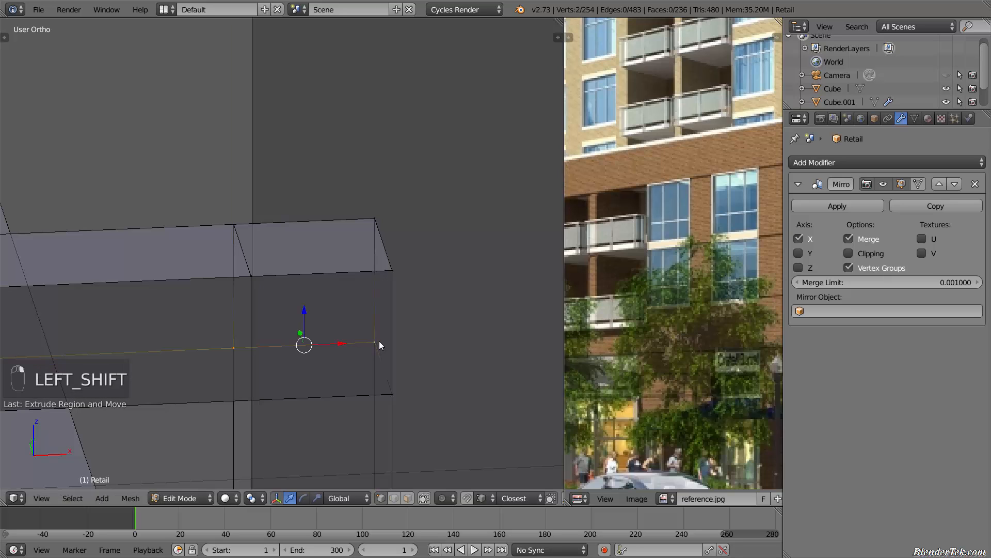
key(f)
key(f)
Fill a face between the four back vertices at the outer end of the upper balcony's handrail
right_click(379, 340)
shift+right_click(374, 227)
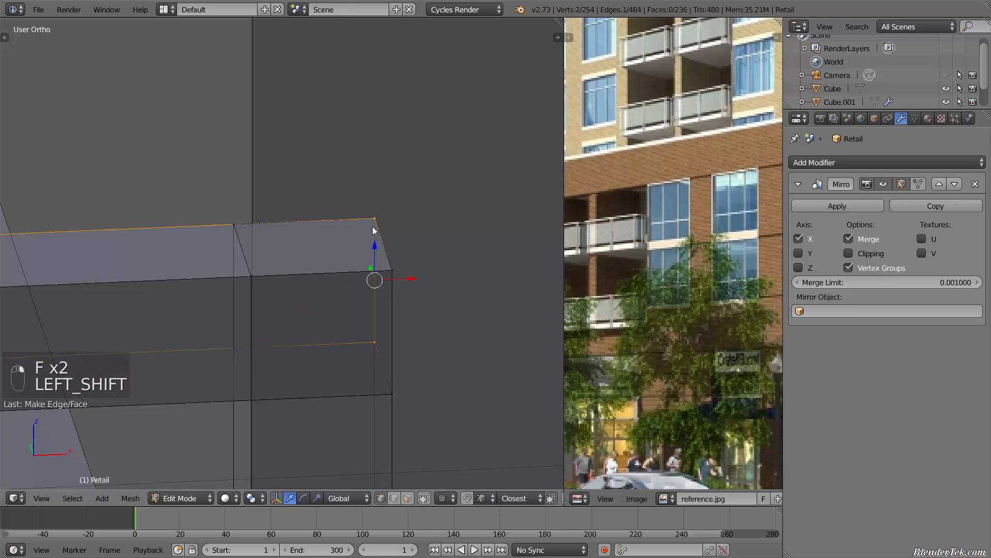
shift+right_click(232, 223)
shift+right_click(235, 348)
key(f)
key(f)
scroll(262, 348, down, 3)
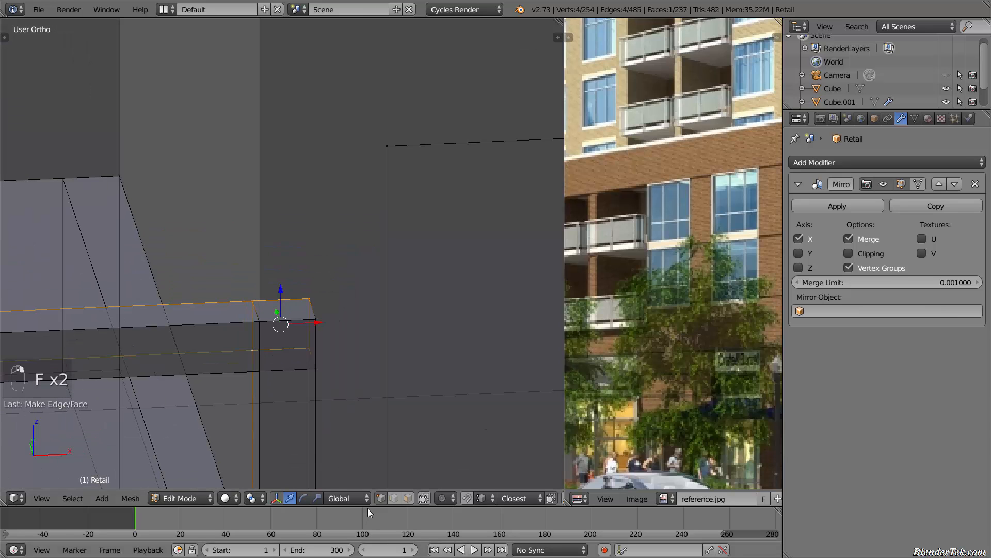
key(super)
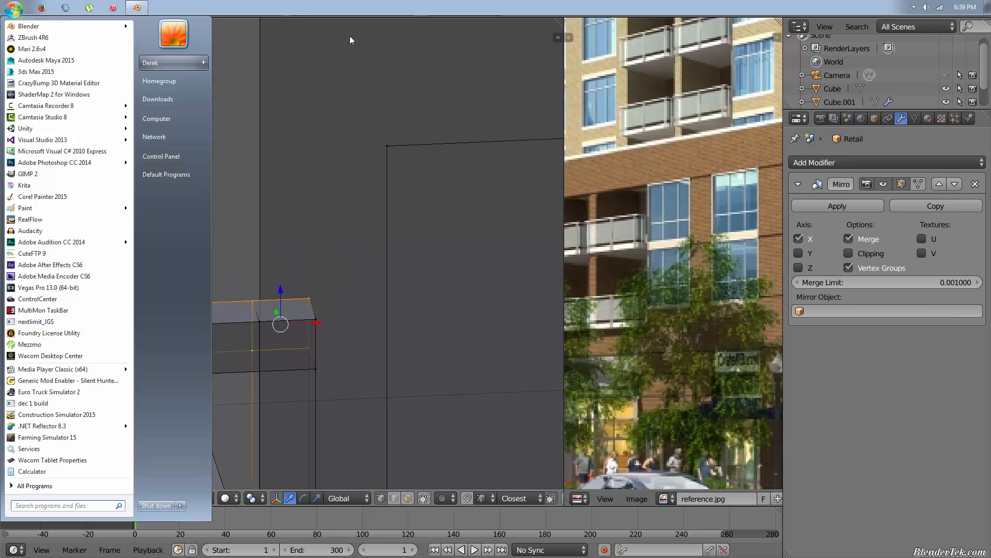
key(super)
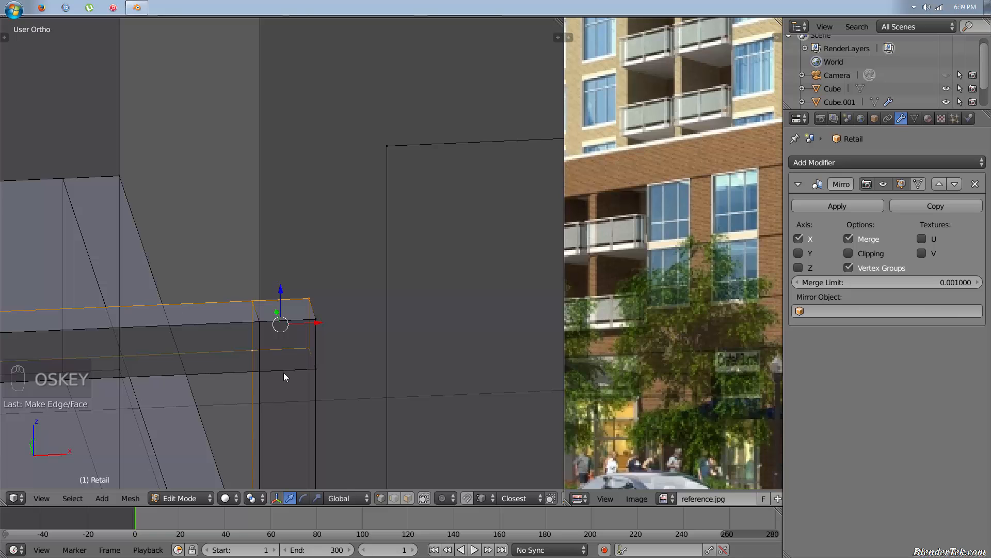
In face select mode, select the small back faces at both ends of the upper balcony's handrail
key(ctrl+Tab)
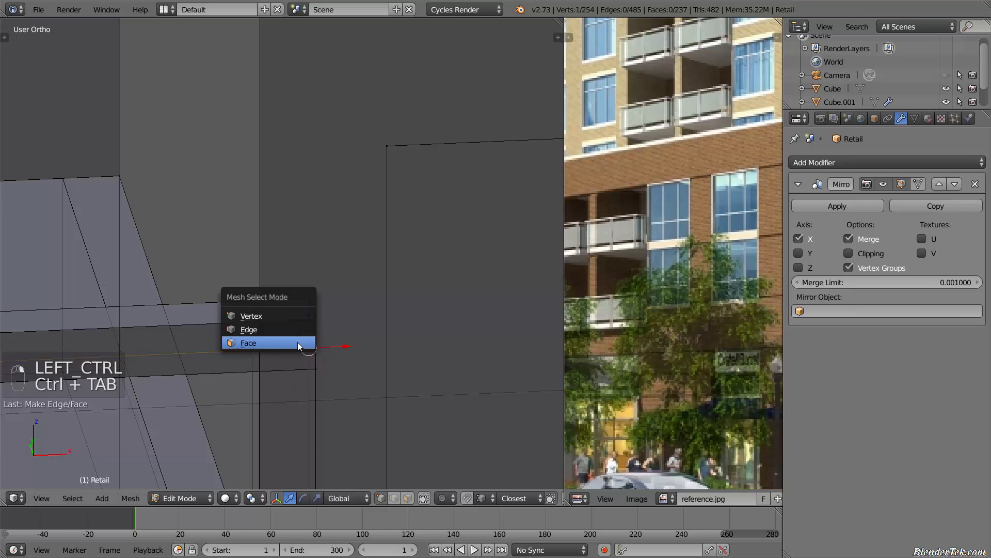
click(297, 341)
right_click(283, 332)
scroll(261, 359, down, 6)
shift+middle_drag(262, 389, 306, 283)
shift+right_click(305, 280)
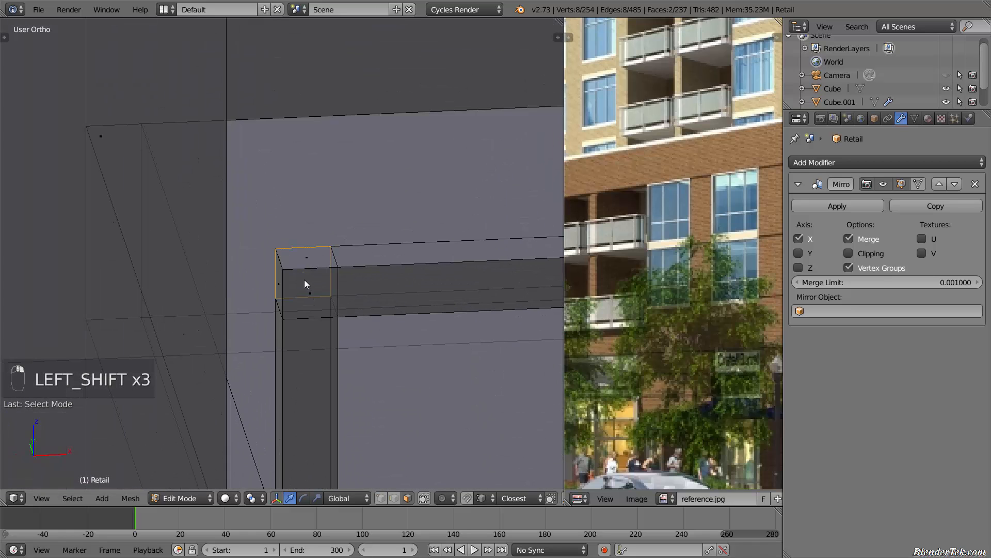
Extrude both back end faces of the upper balcony's handrail along Y to the building wall and clear the selection
scroll(396, 406, down, 10)
shift+middle_drag(364, 426, 264, 400)
key(e)
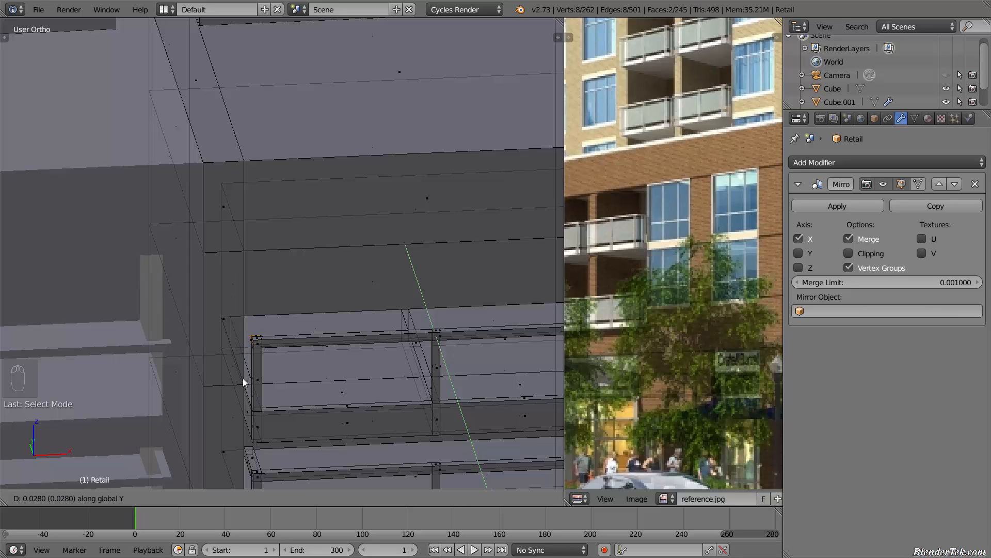
click(237, 415)
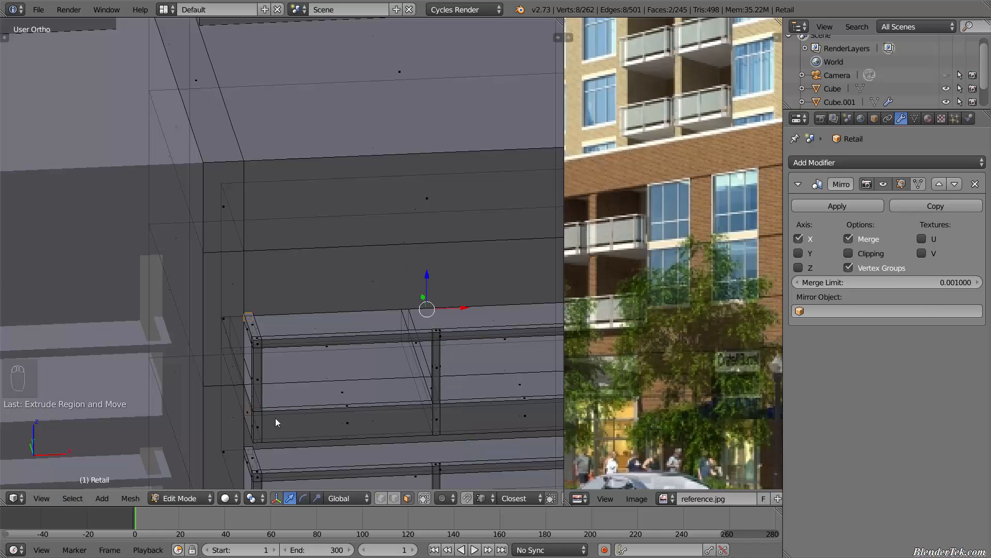
scroll(275, 417, up, 2)
key(a)
scroll(309, 400, down, 5)
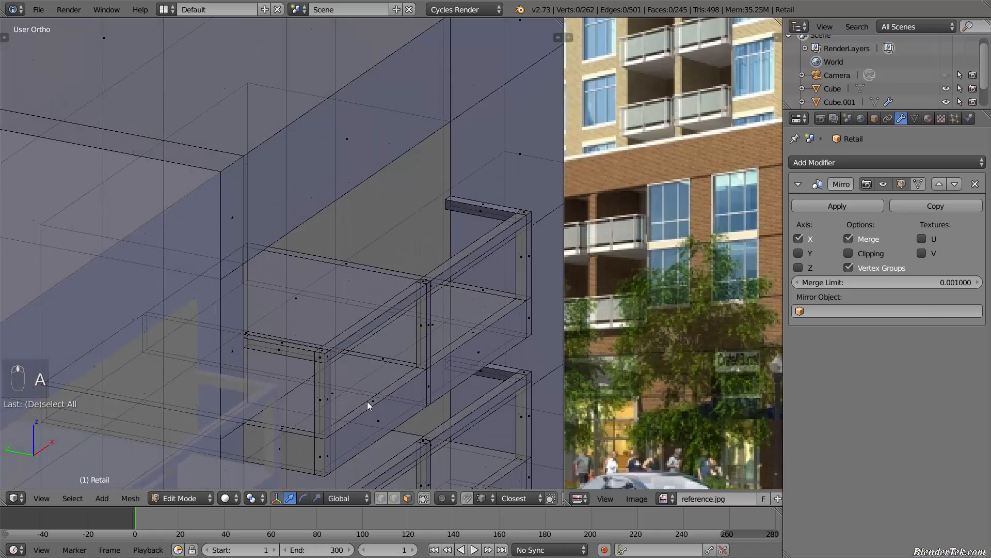
Return to Object Mode and select the tower object Cube.001 with the balcony openings above the retail base
middle_drag(369, 402, 109, 370)
key(Tab)
scroll(287, 312, up, 8)
scroll(380, 415, down, 7)
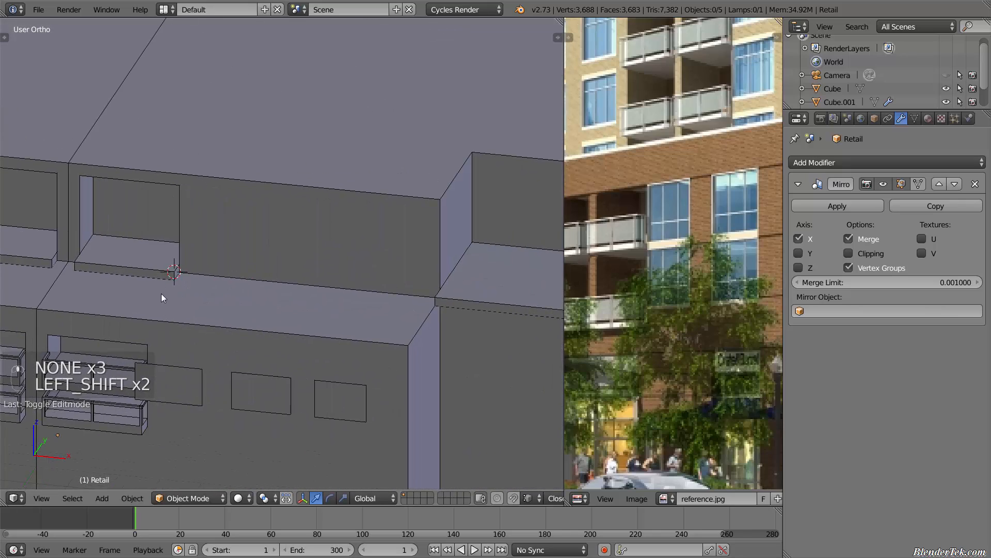
shift+middle_drag(87, 231, 180, 293)
scroll(181, 295, up, 6)
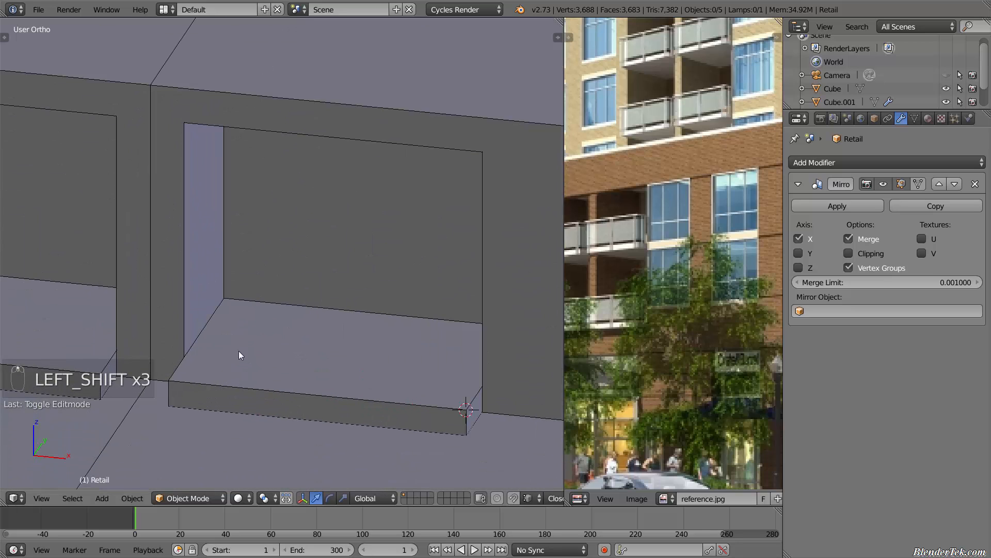
right_click(340, 197)
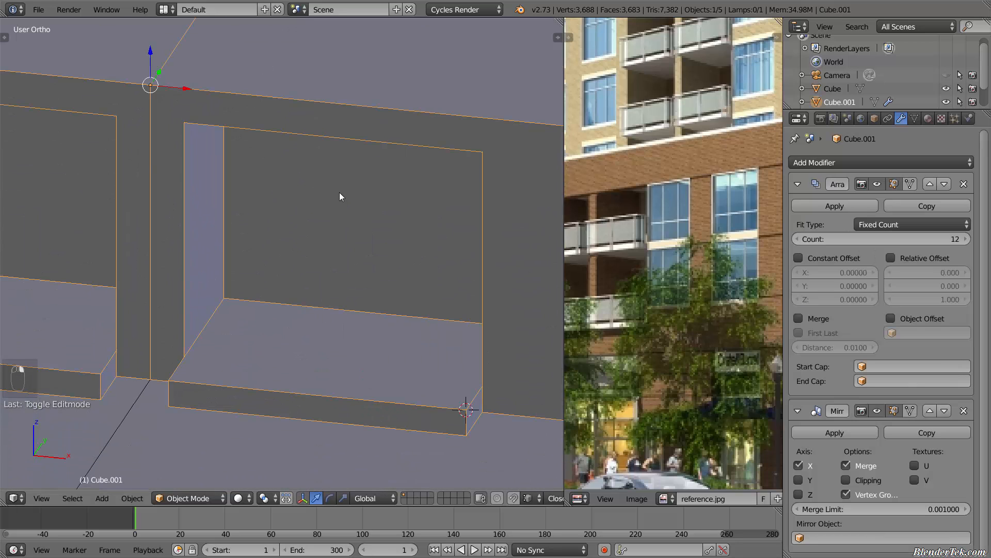
Rename the tower object Cube.001 as fLOOR
key(Tab)
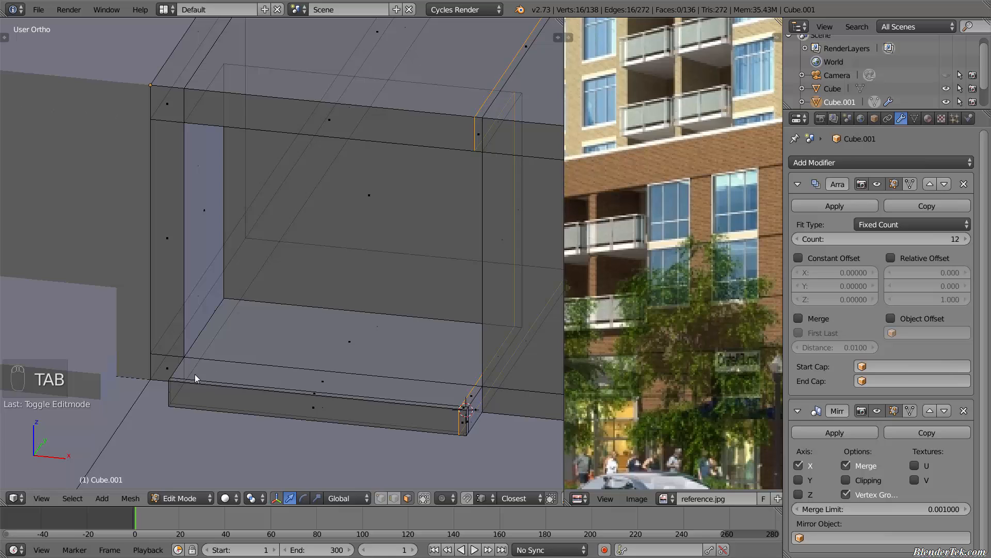
scroll(194, 374, up, 2)
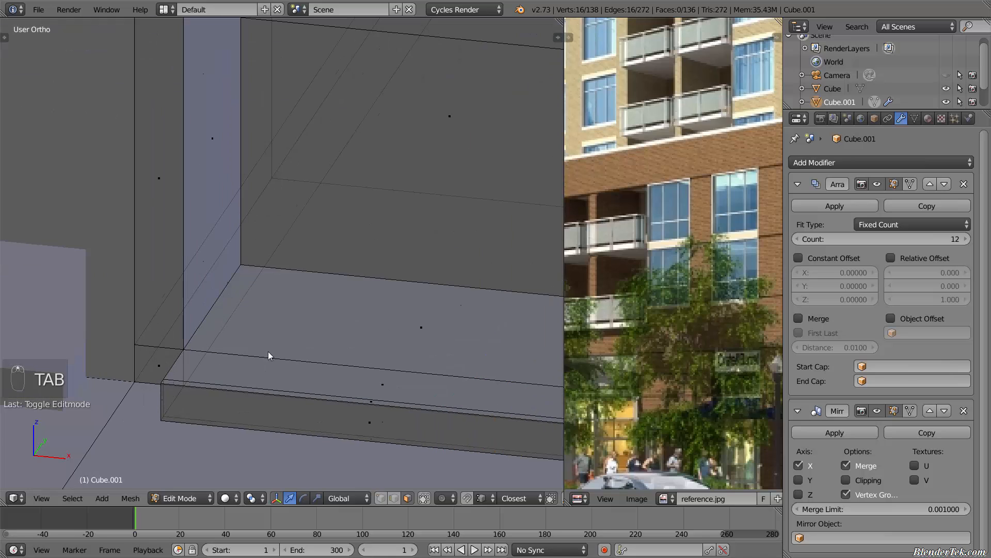
double_click(835, 102)
text(fLOOR)
key(Return)
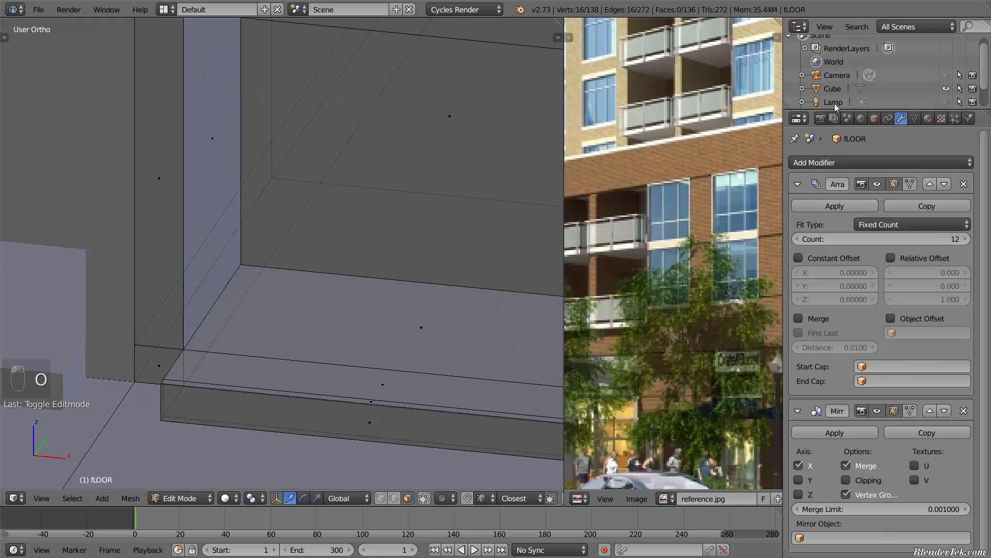
Select the object named Cube, the main block beneath the tower floor, and rename it lOWER RETAIL
scroll(842, 66, down, 2)
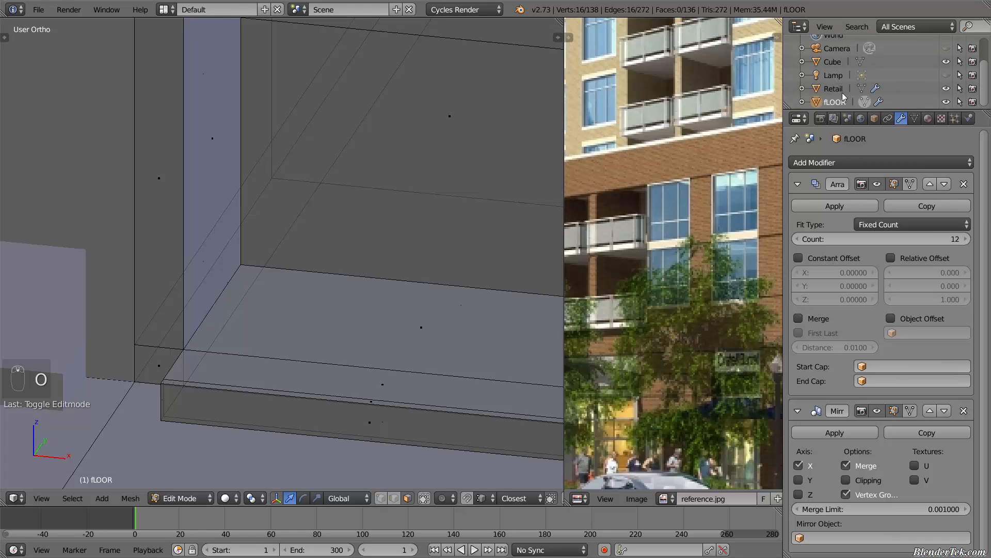
click(838, 62)
scroll(528, 253, down, 17)
scroll(497, 299, up, 2)
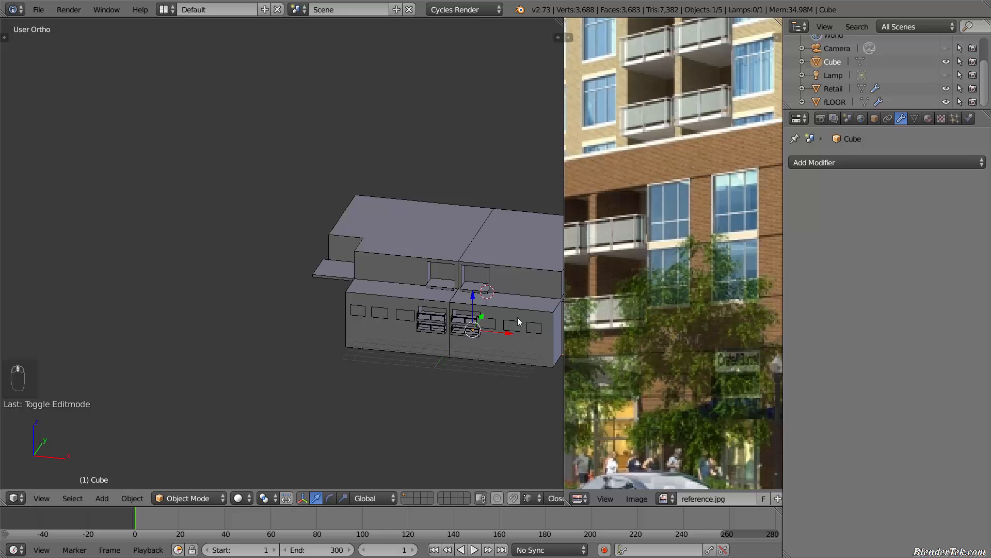
shift+middle_drag(378, 349, 226, 342)
key(g)
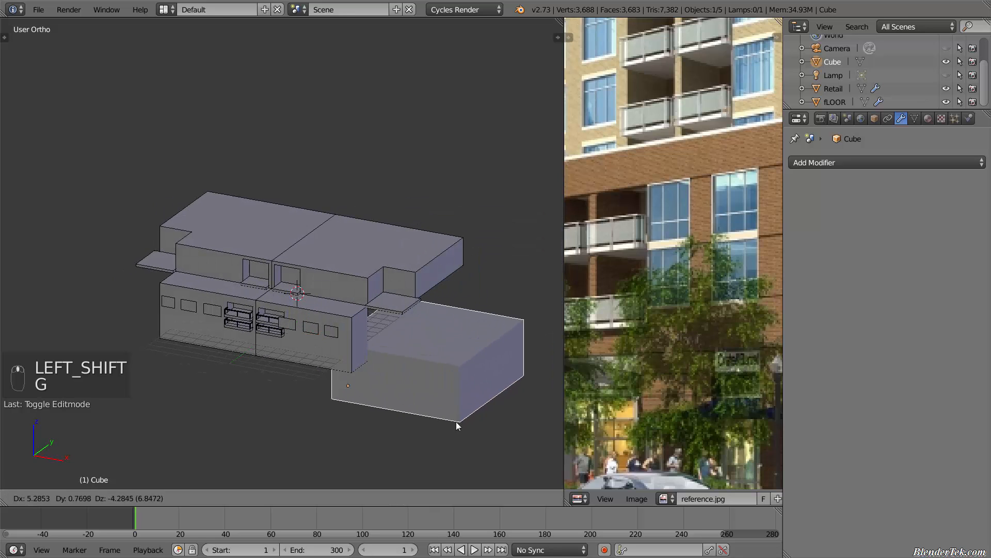
right_click(463, 447)
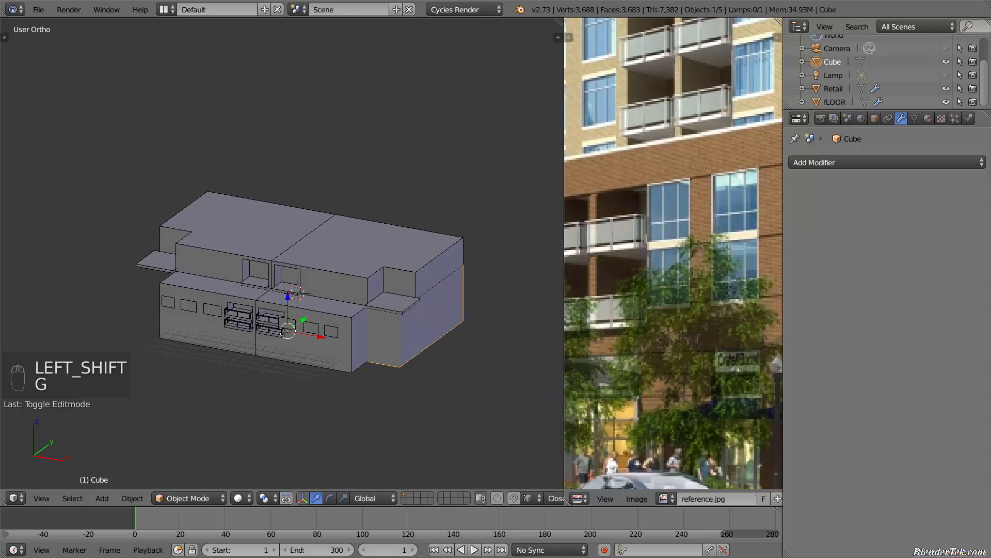
double_click(830, 61)
text(IO)
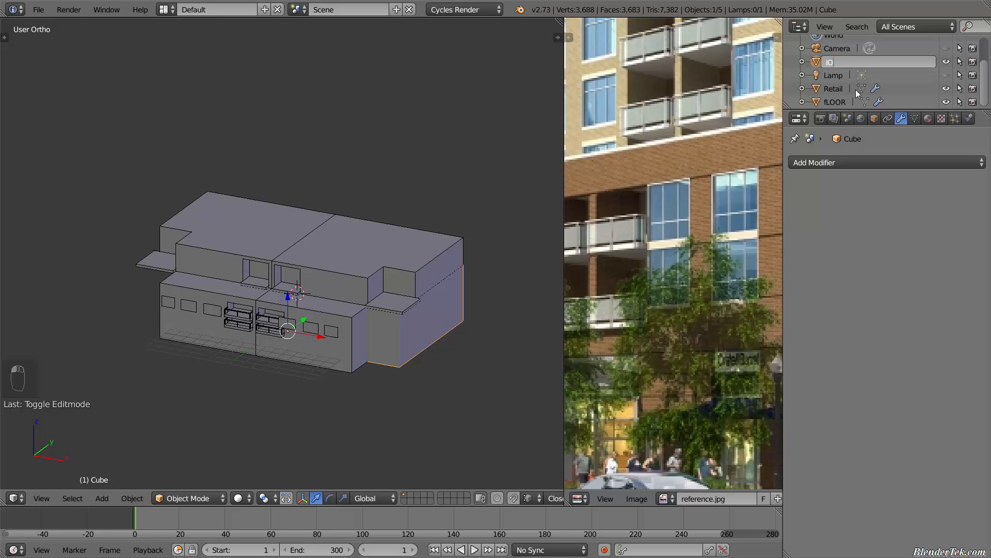
text(WER RETAIL)
key(Return)
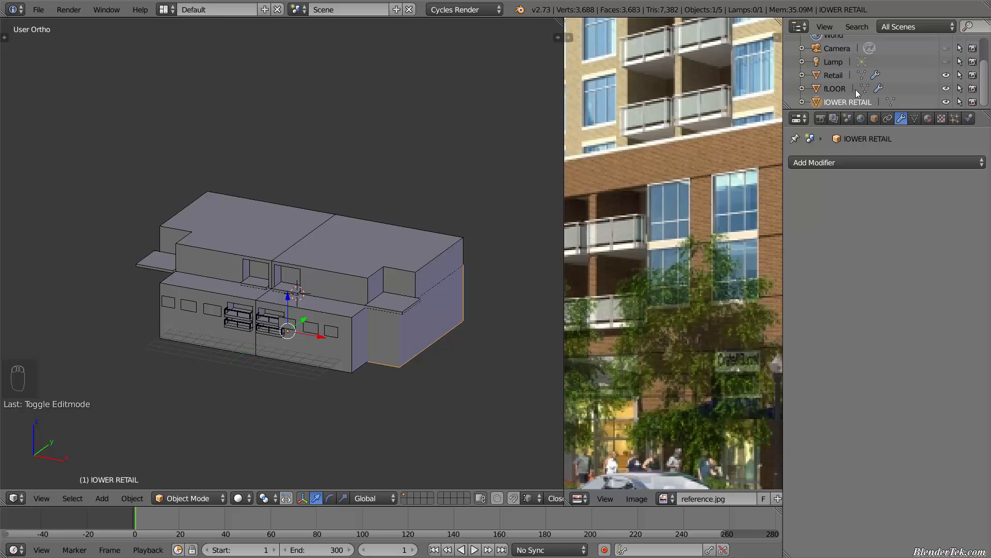
In Edit Mode on the fLOOR object, add a front-to-back loop cut close to the balcony slab's inner end and clear the selection
scroll(233, 279, up, 8)
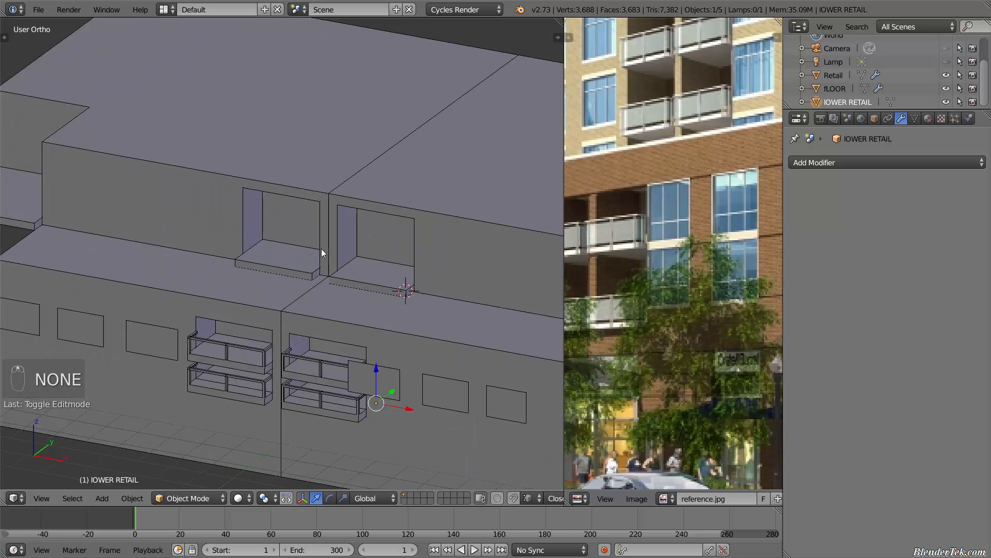
right_click(392, 204)
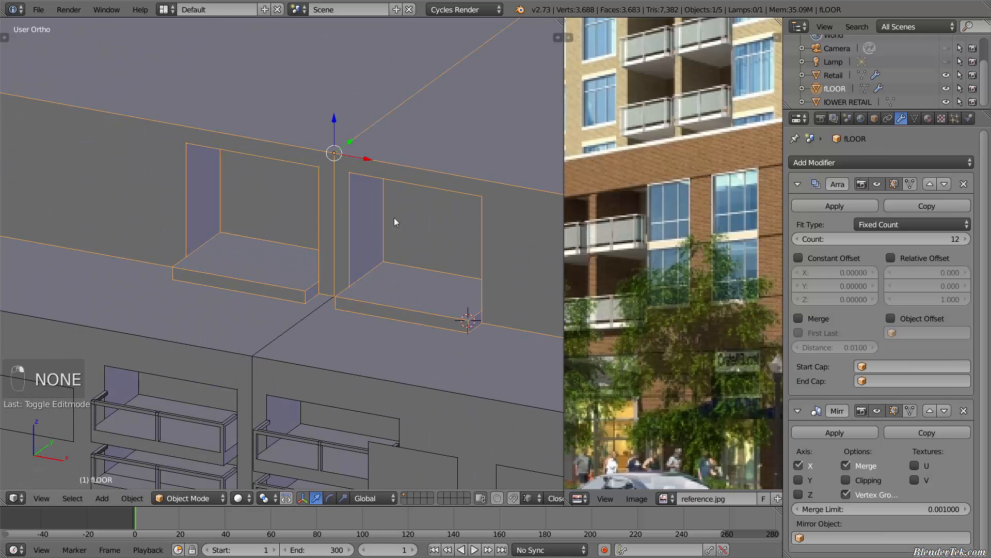
key(Tab)
scroll(467, 339, up, 10)
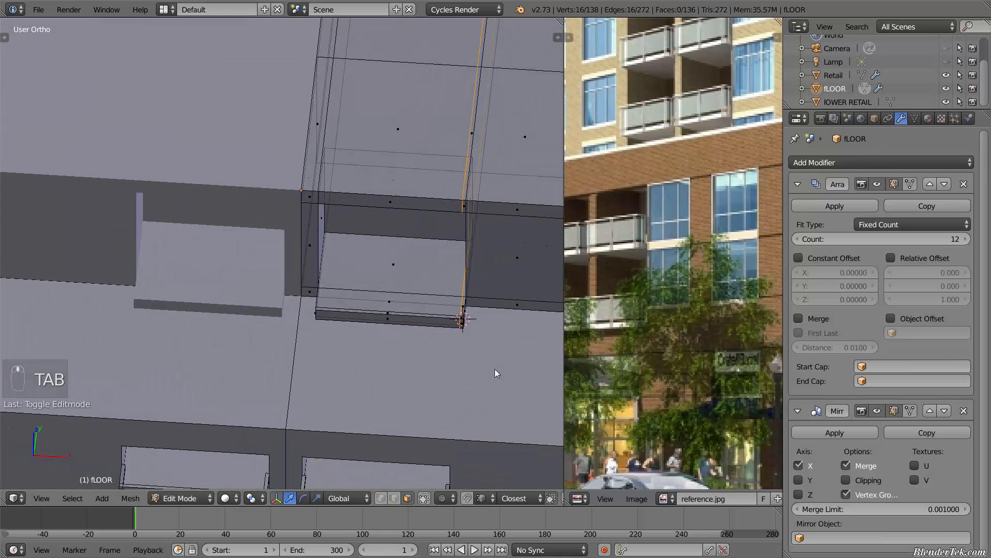
shift+middle_drag(469, 390, 448, 394)
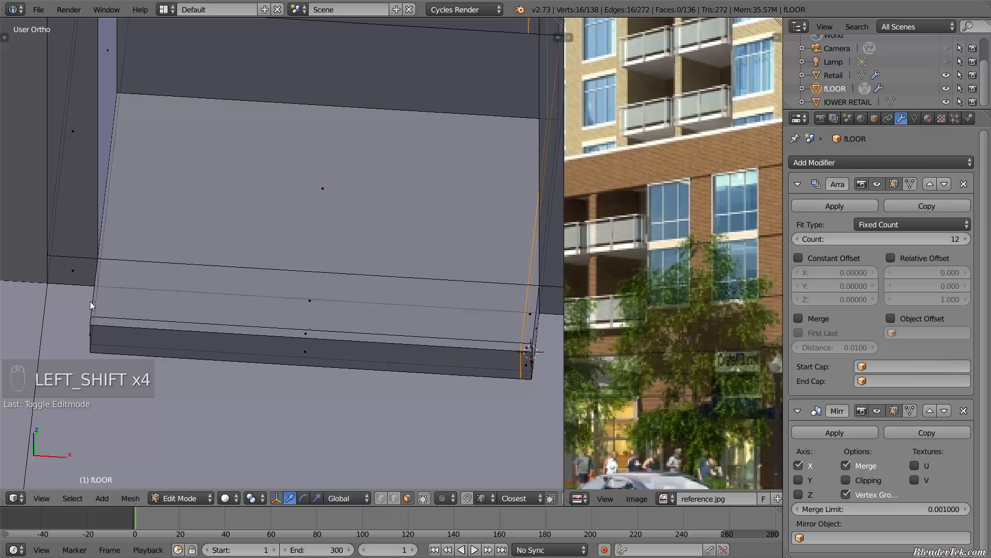
key(ctrl+r)
click(212, 315)
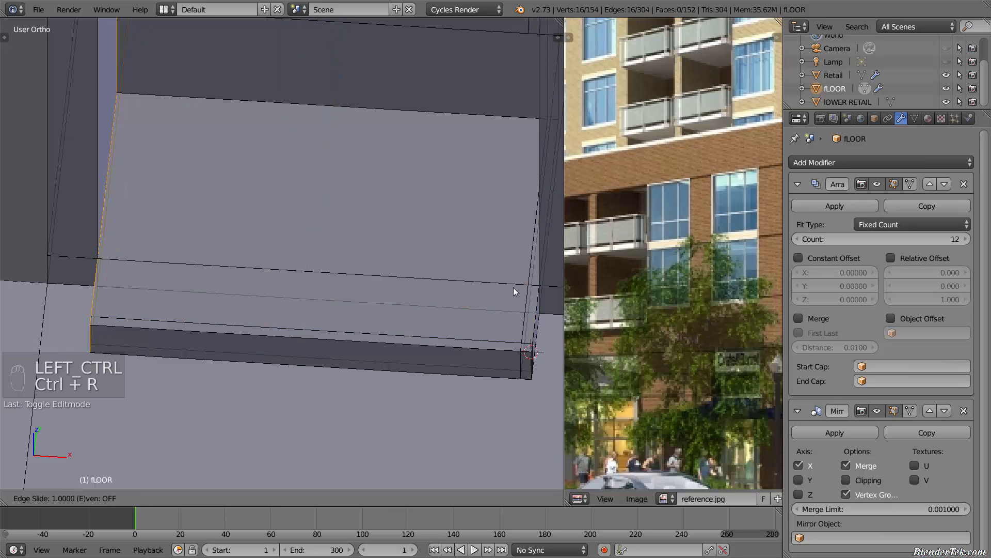
click(14, 284)
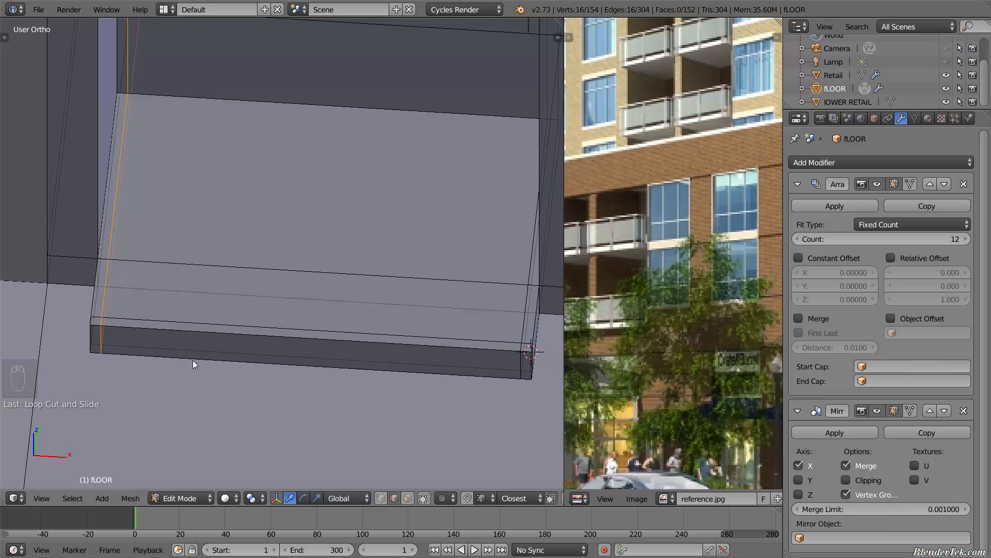
key(a)
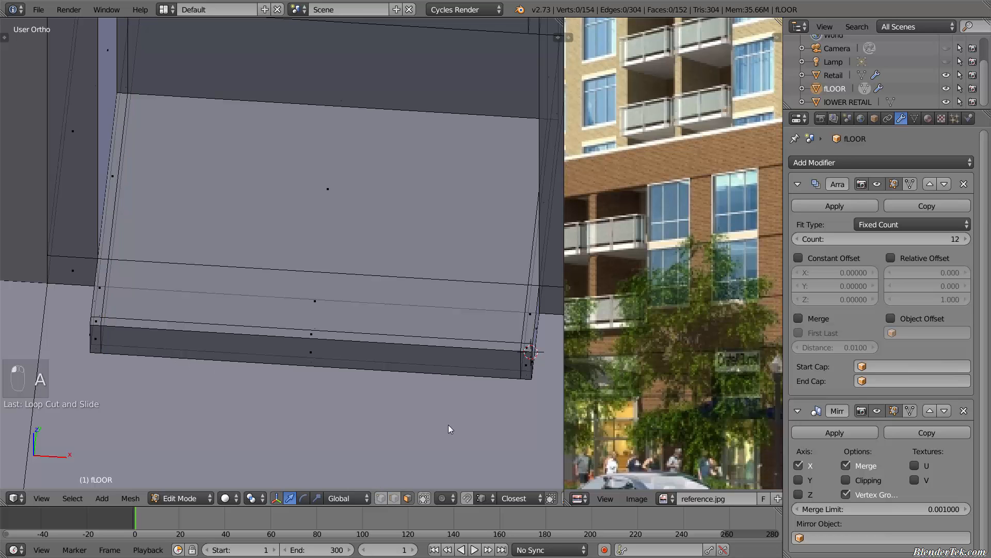
Select the two side faces at the tower balcony slab's outer end and extrude them outward about 0.05 along X
middle_drag(448, 425, 188, 314)
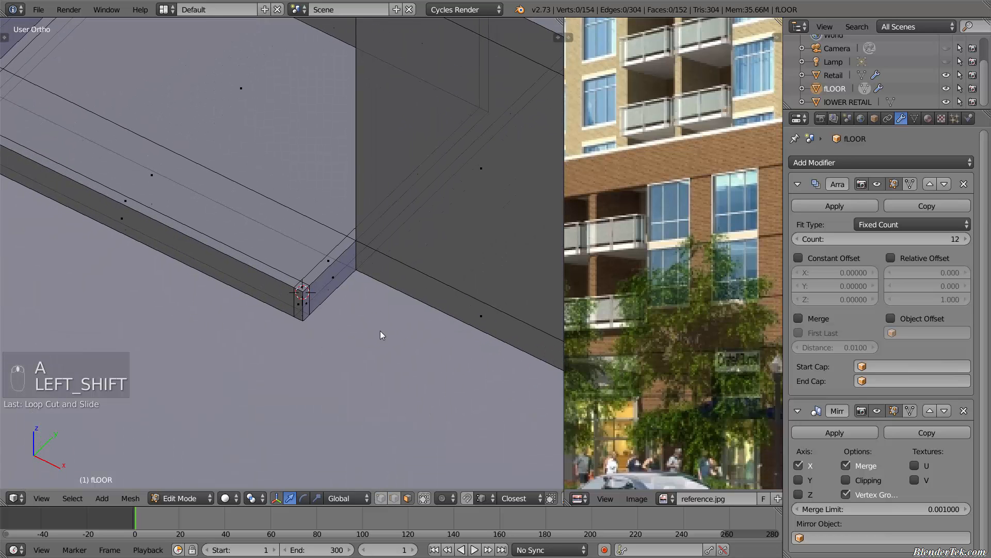
scroll(359, 283, up, 3)
right_click(301, 290)
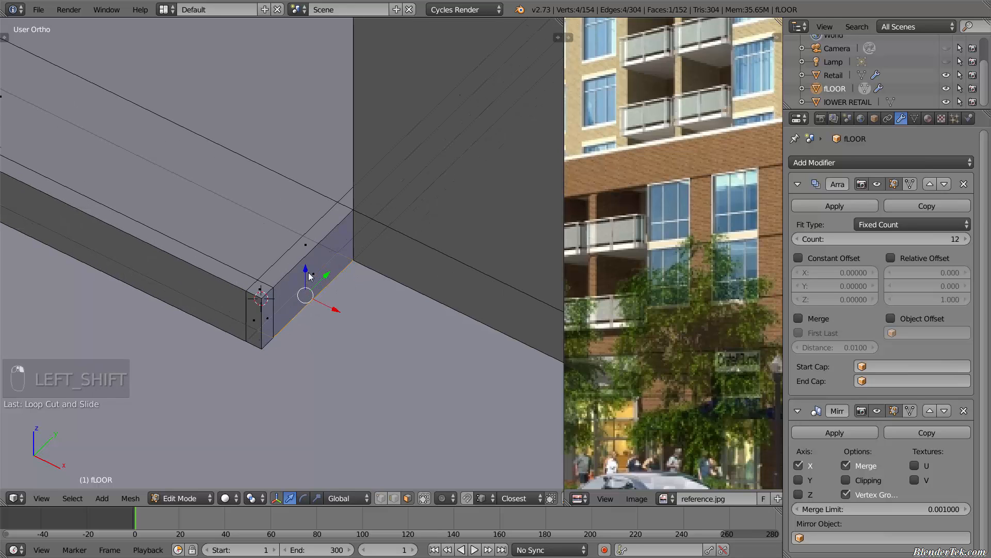
right_click(309, 276)
shift+right_click(271, 316)
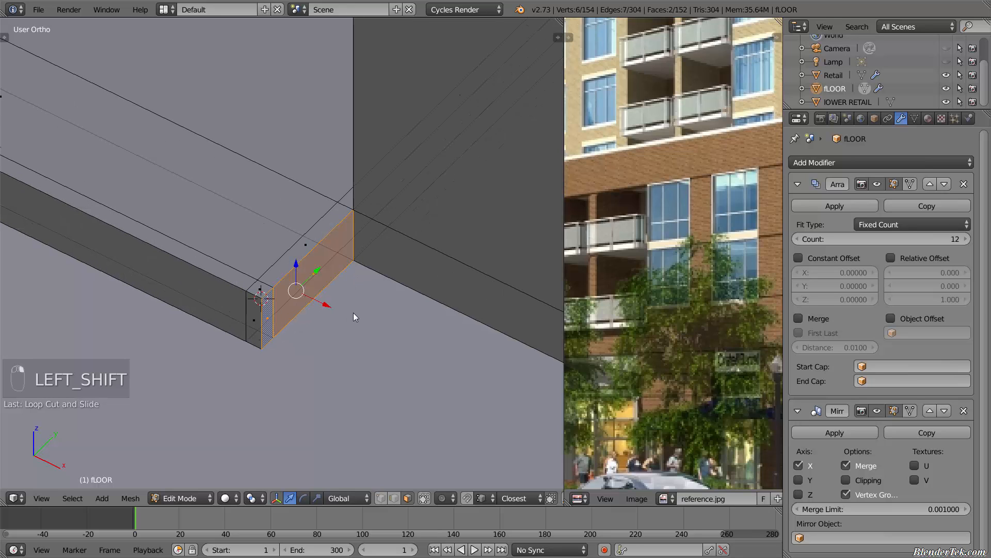
key(e)
key(e)
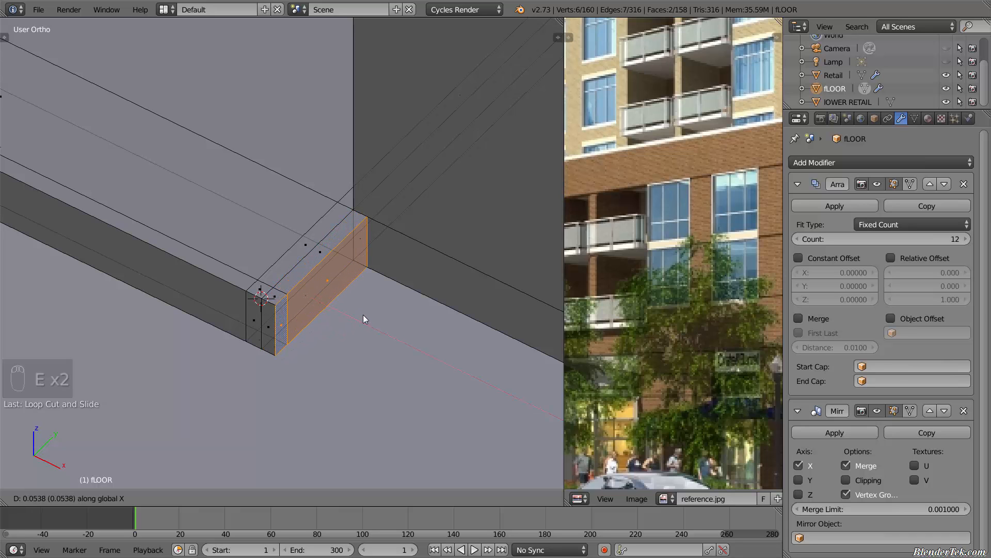
click(364, 314)
Try to move the two side faces at the balcony slab's inner end outward along X
scroll(308, 295, down, 5)
shift+middle_drag(308, 294, 414, 380)
middle_drag(227, 310, 299, 287)
scroll(259, 303, up, 6)
right_click(329, 312)
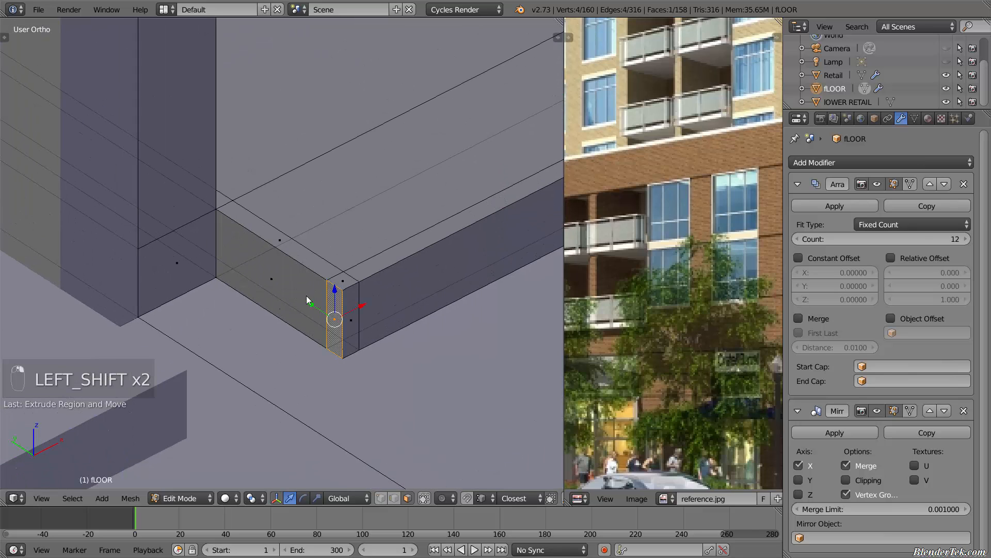
shift+right_click(281, 288)
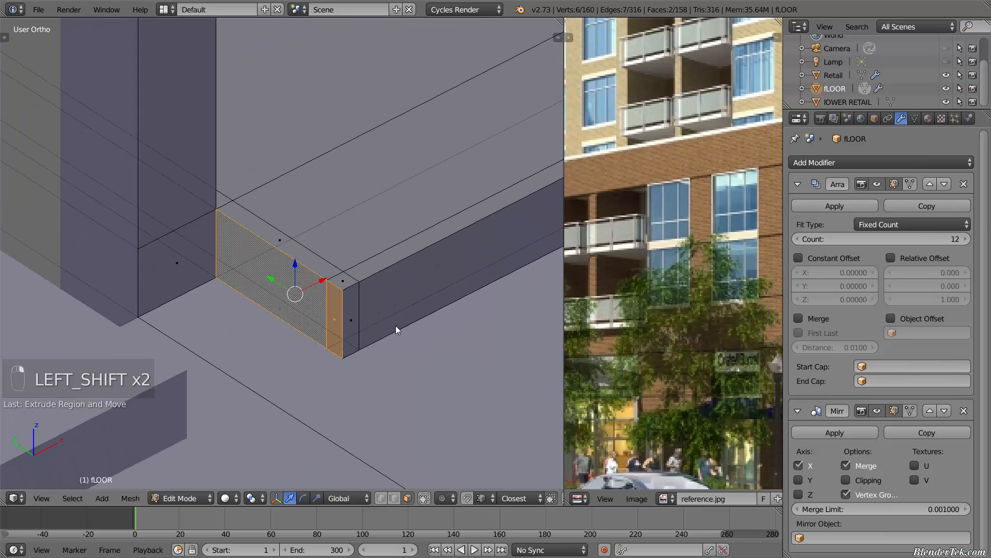
key(g)
key(x)
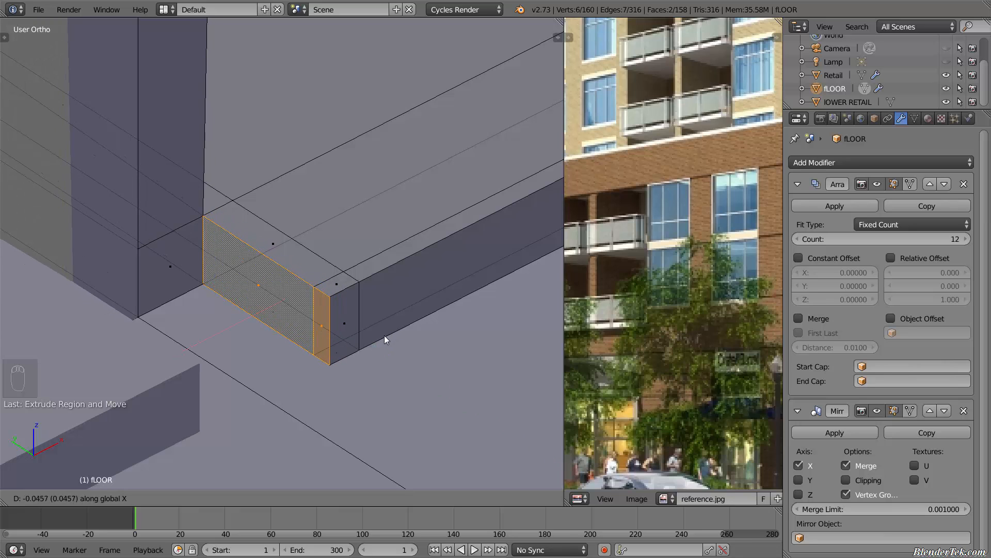
right_click(380, 343)
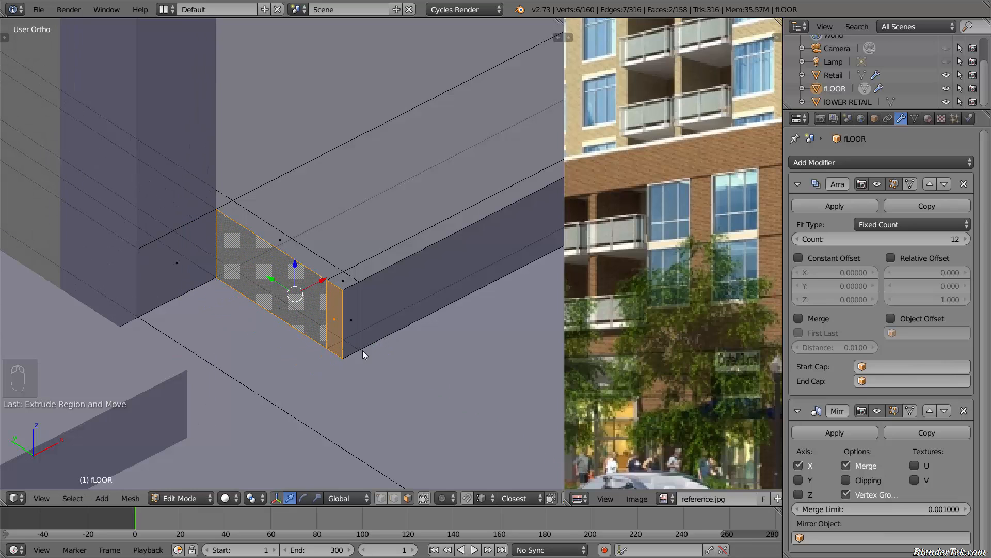
Reselect the side faces at the balcony slab's inner end and extrude them outward along X
right_click(298, 307)
right_click(274, 275)
key(e)
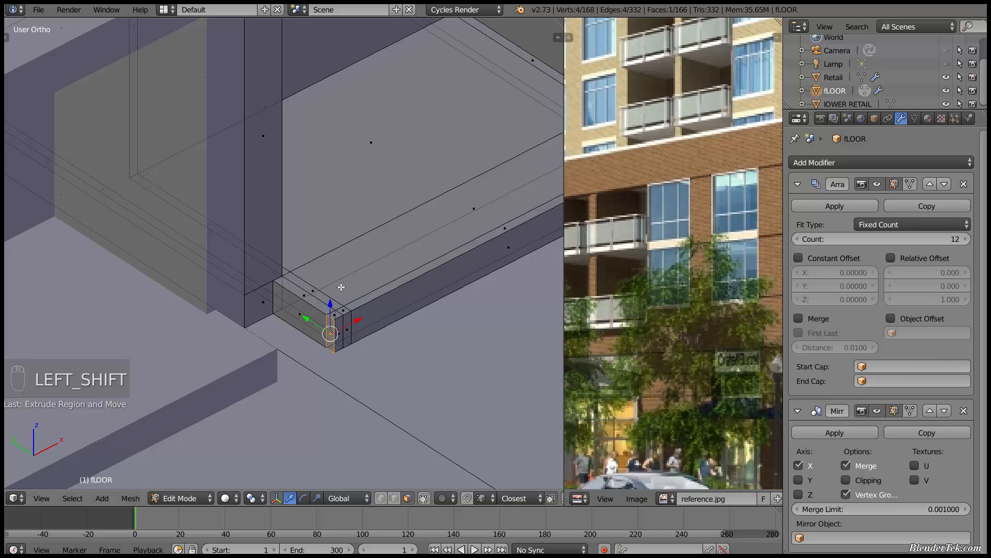
Select the small top faces at both front corners of the tower balcony slab and extrude them up 0.5 as railing posts
shift+middle_drag(347, 288, 231, 386)
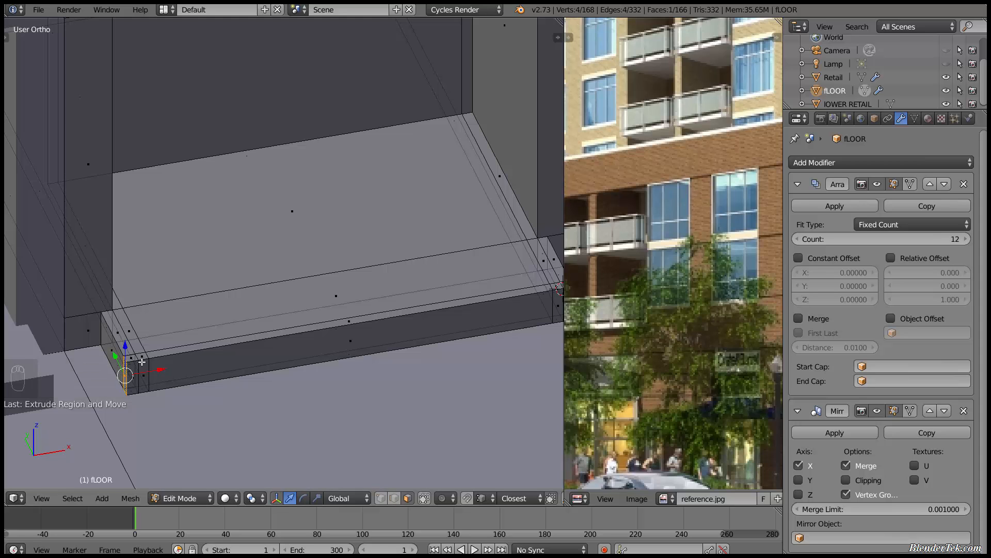
scroll(232, 356, down, 5)
shift+middle_drag(301, 429, 321, 266)
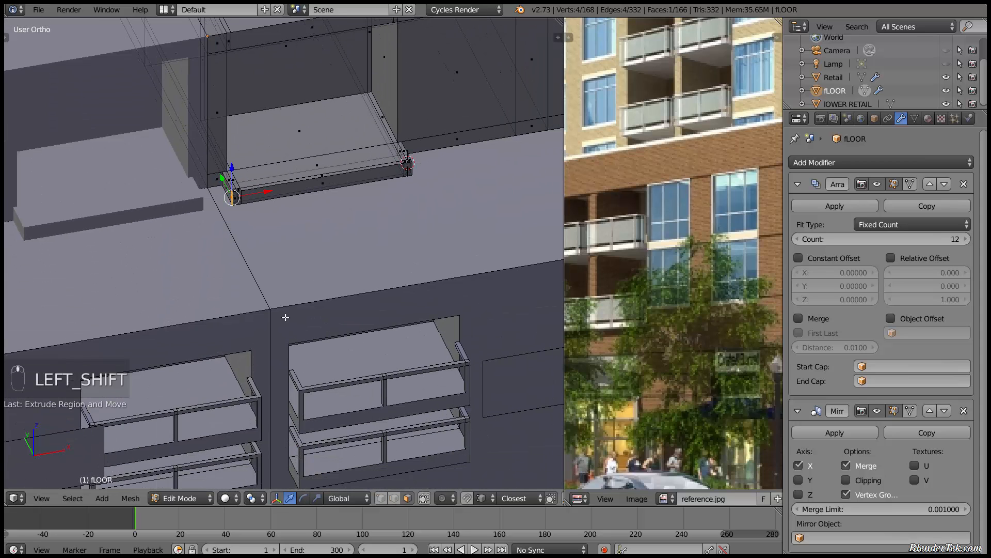
scroll(270, 155, up, 3)
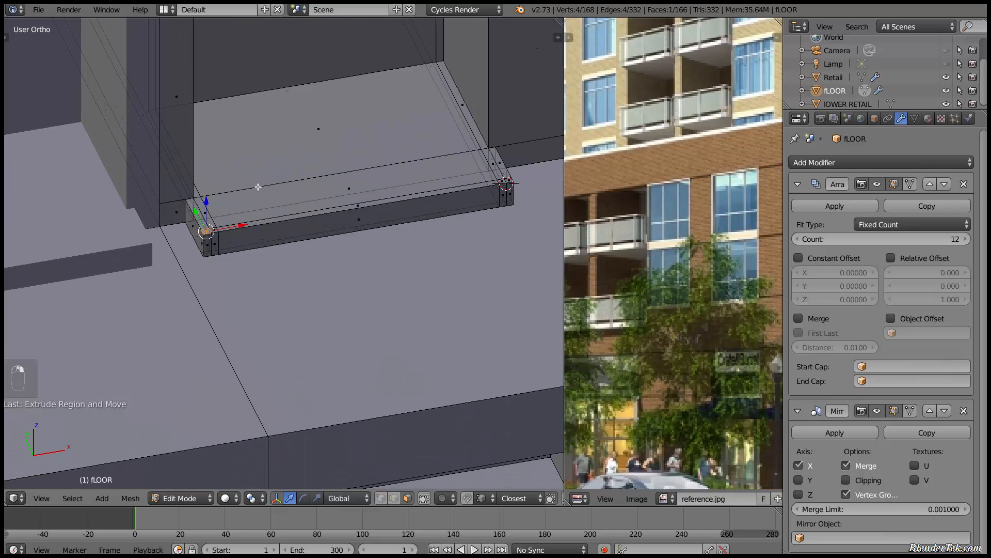
shift+right_click(508, 179)
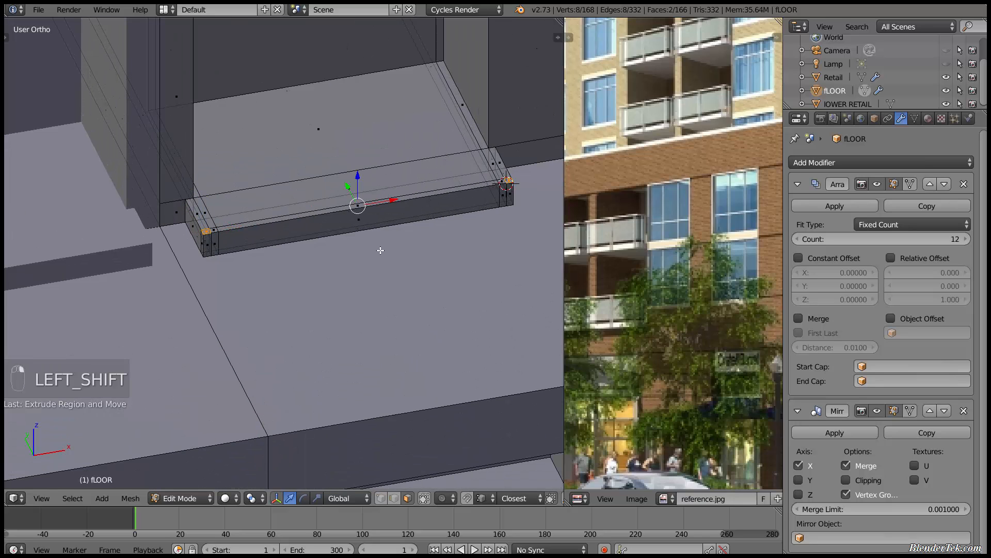
key(e)
key(e)
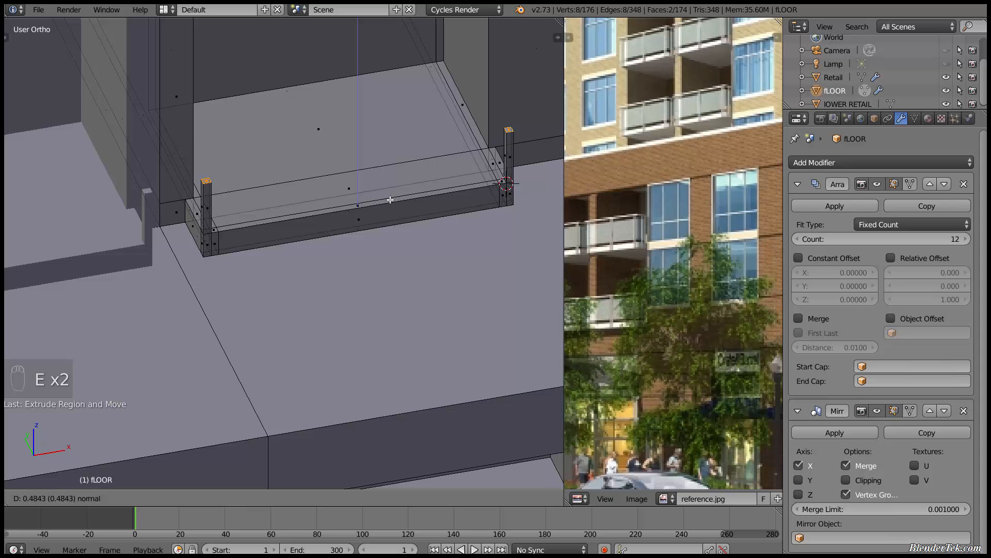
text(0.5)
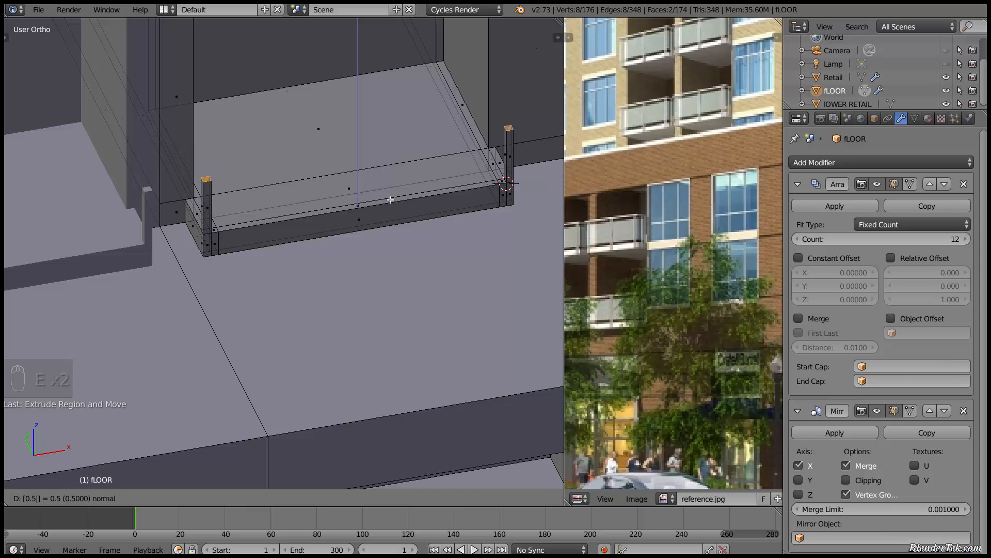
key(Return)
Add a loop cut just below the top of each of the two corner railing posts
middle_drag(414, 201, 209, 196)
key(ctrl+r)
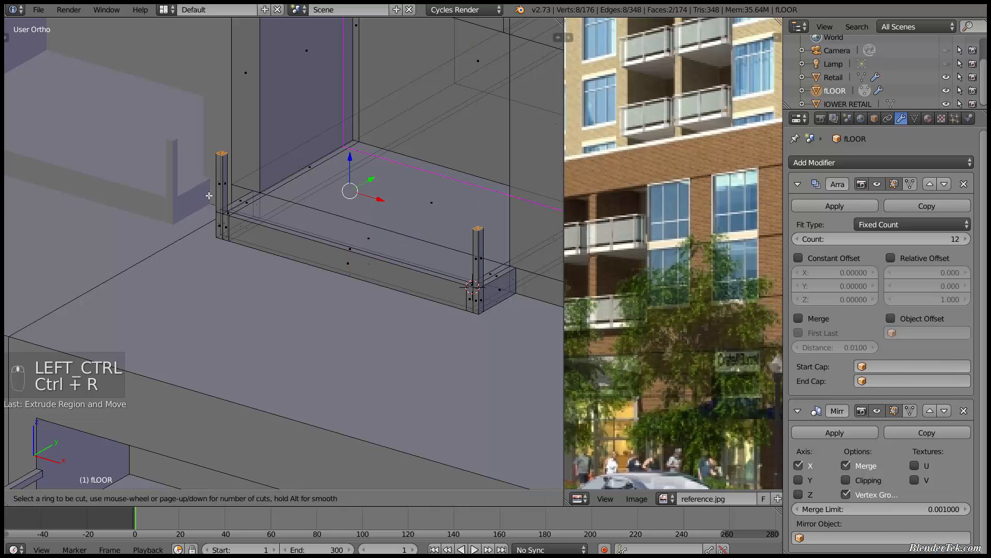
click(220, 164)
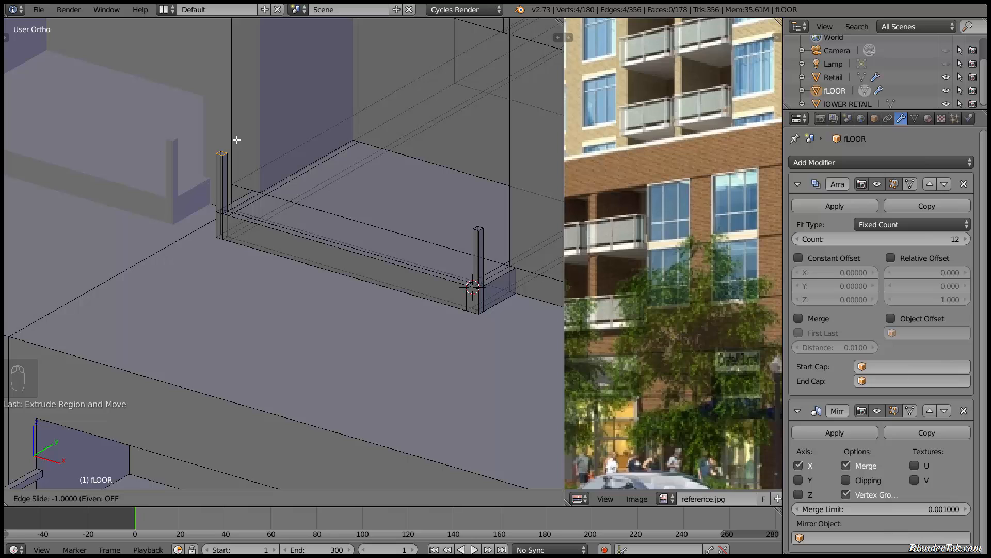
text(-0.7756)
key(Return)
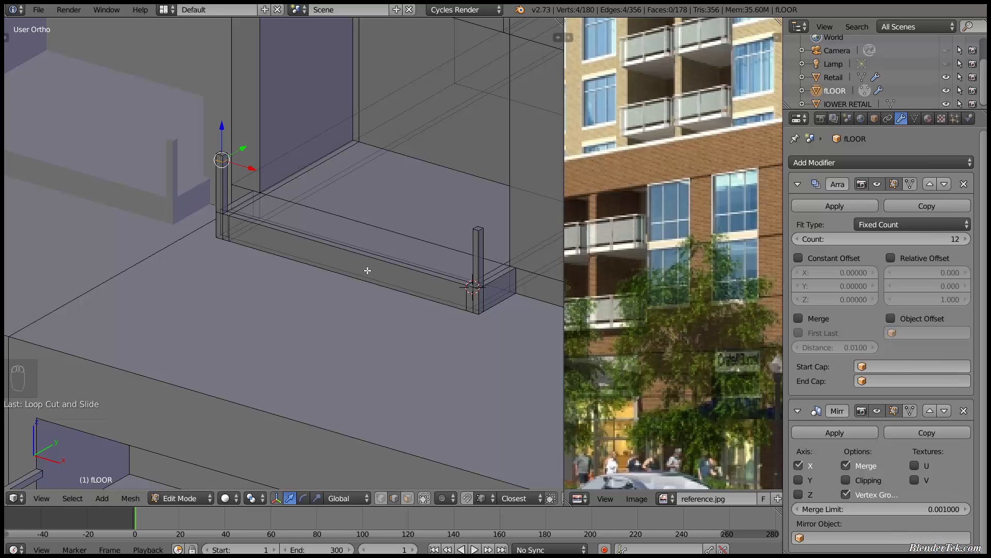
key(ctrl+r)
click(478, 255)
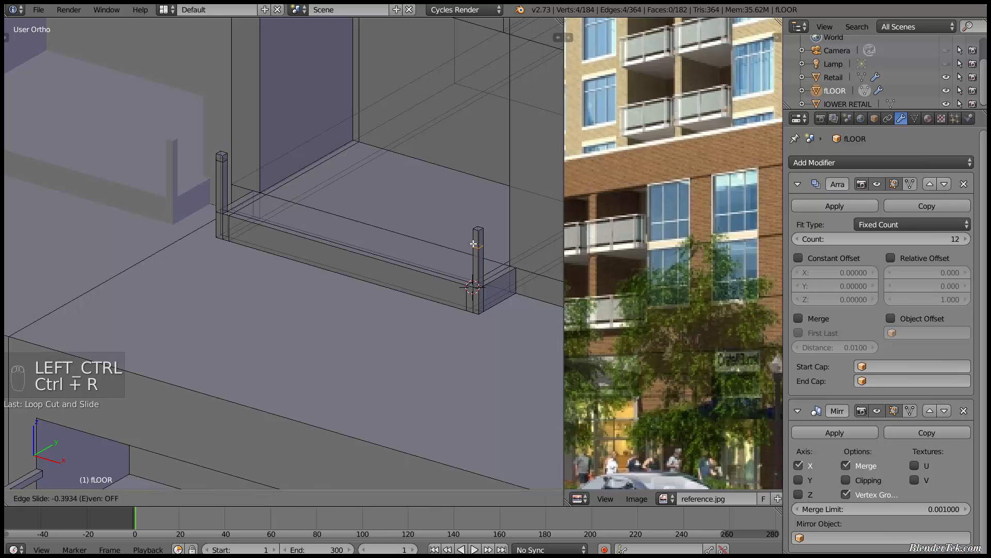
click(373, 265)
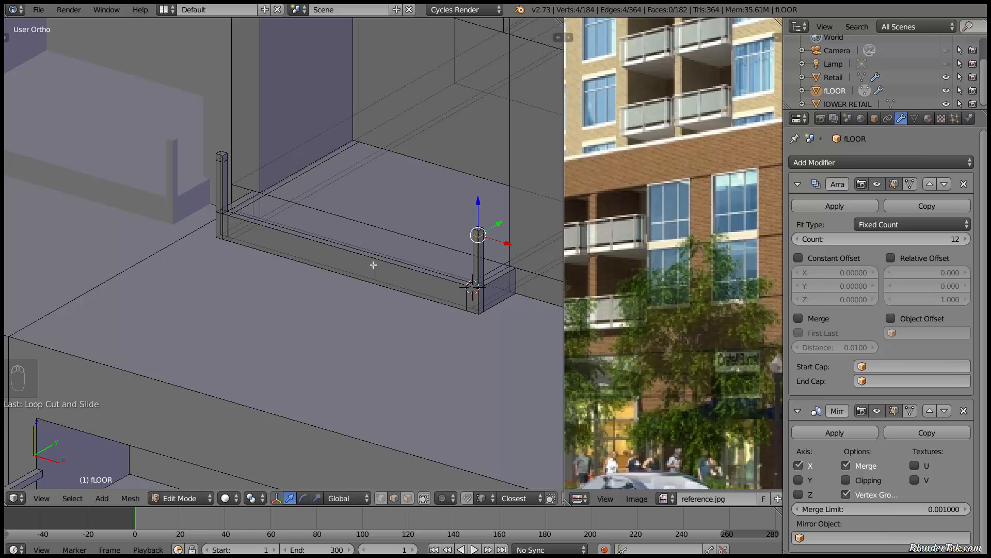
Cut two closely spaced edge loops across the middle of the tower balcony slab to mark a centre post
click(408, 498)
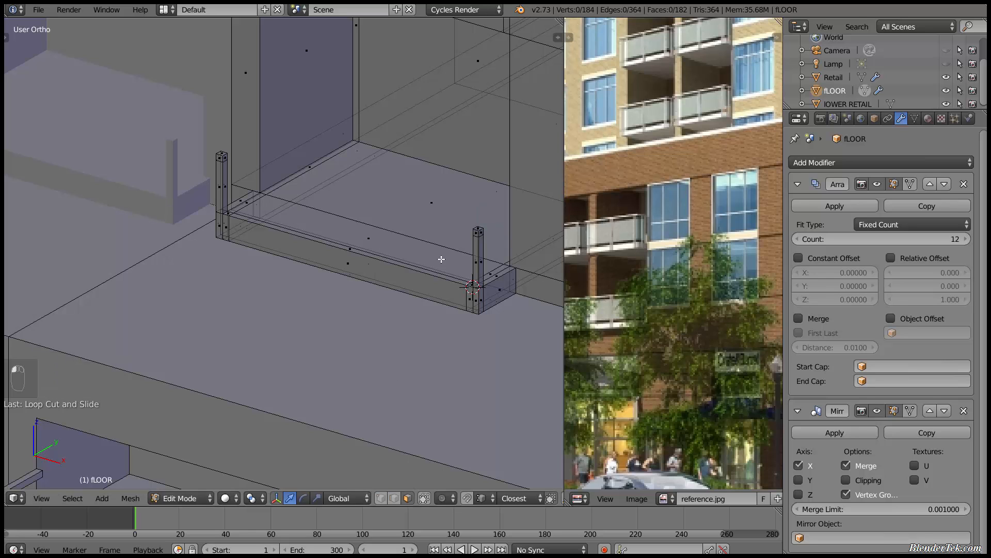
scroll(481, 233, up, 3)
middle_drag(357, 292, 393, 317)
scroll(382, 308, down, 2)
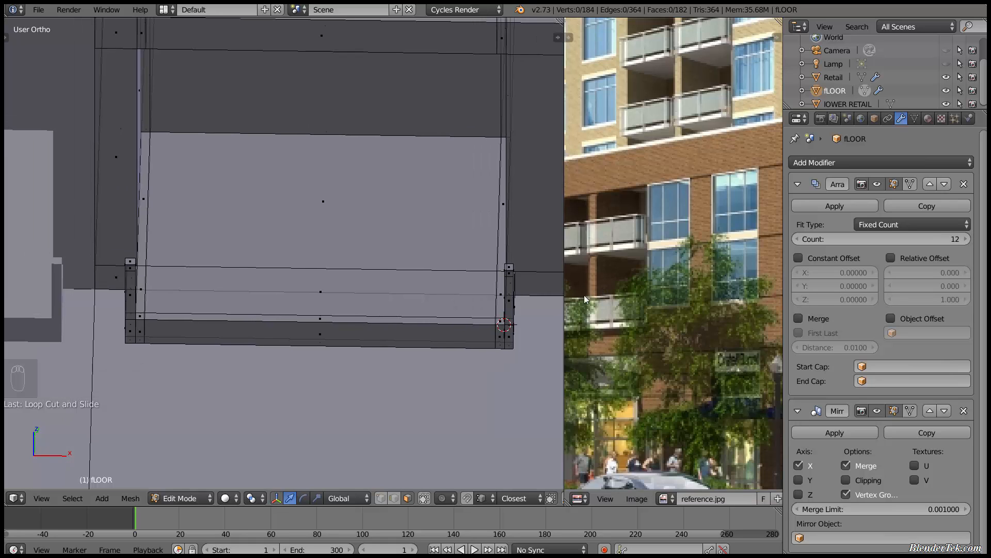
scroll(432, 375, down, 6)
middle_drag(437, 398, 386, 382)
scroll(419, 398, down, 5)
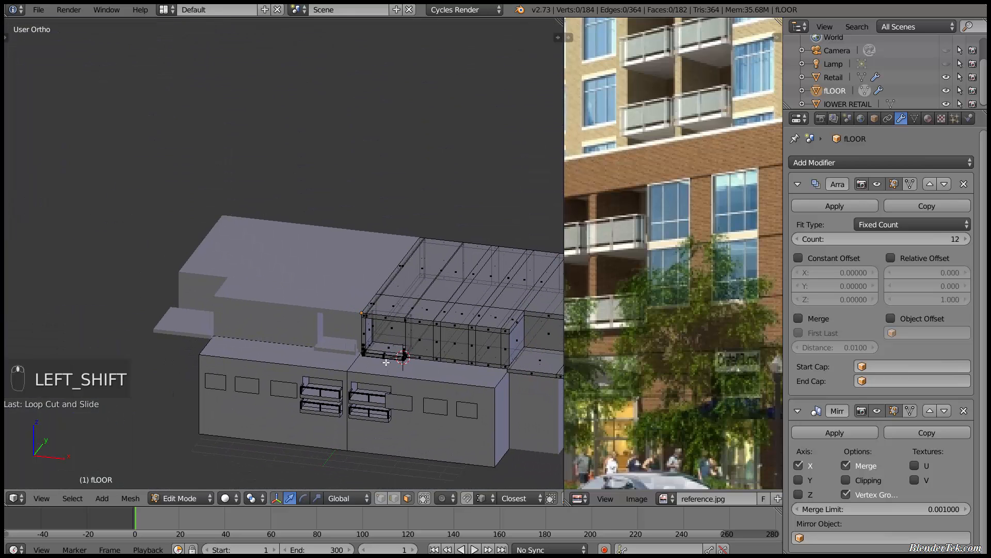
scroll(385, 363, up, 10)
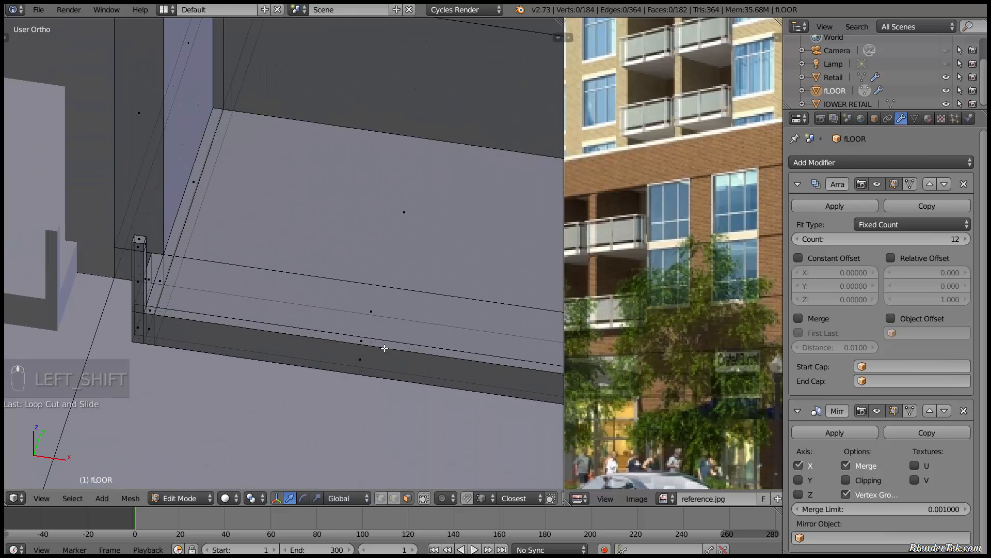
right_click(373, 343)
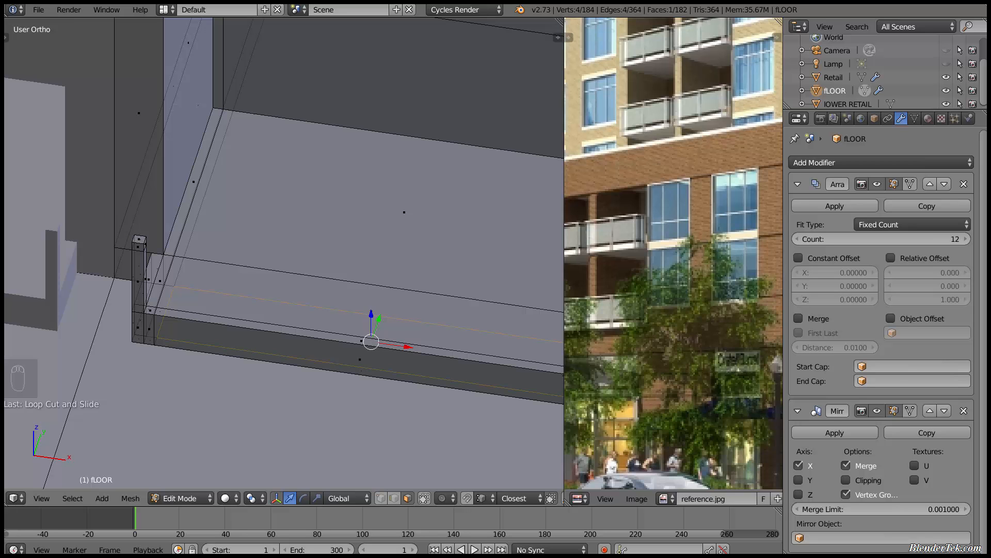
middle_drag(266, 150, 275, 304)
key(KP_7)
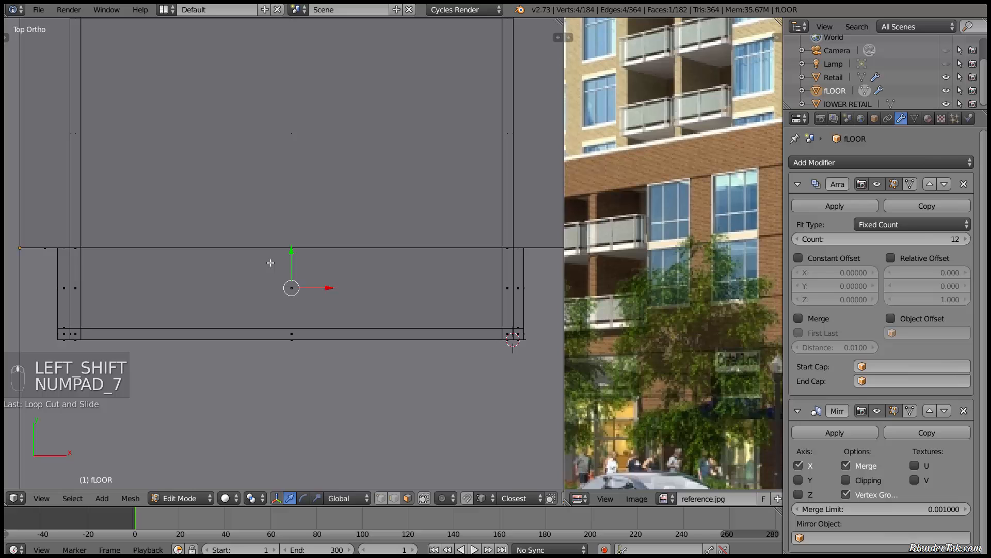
key(ctrl+r)
click(291, 340)
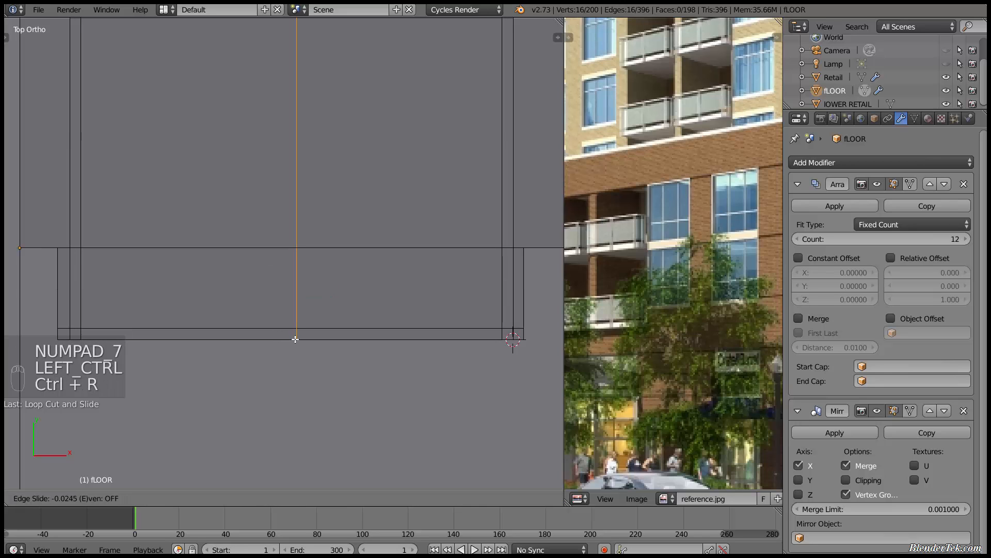
click(299, 340)
key(ctrl+r)
click(291, 334)
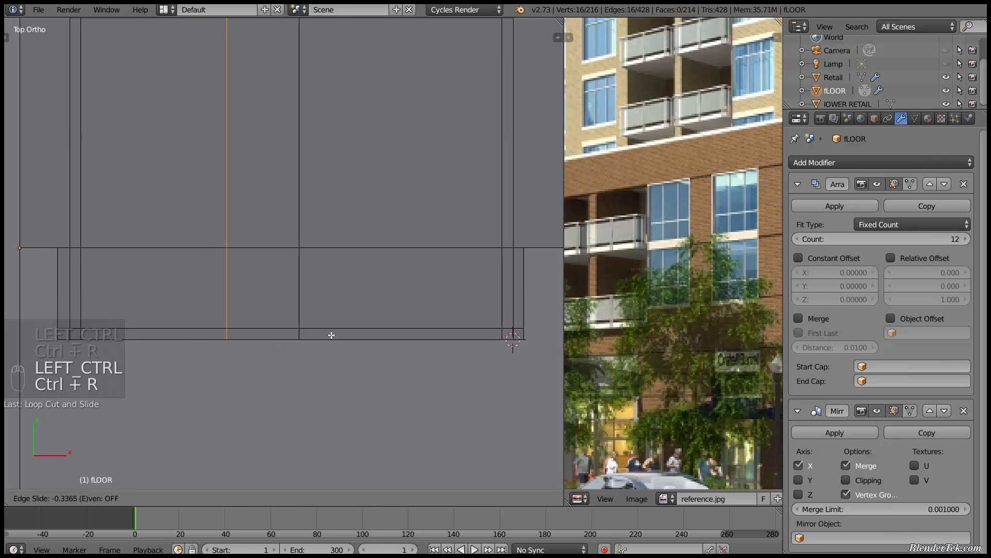
click(388, 340)
Extrude the narrow top face at the slab's front middle up to the corner post's loop cut, and again to its full height
middle_drag(410, 363, 298, 285)
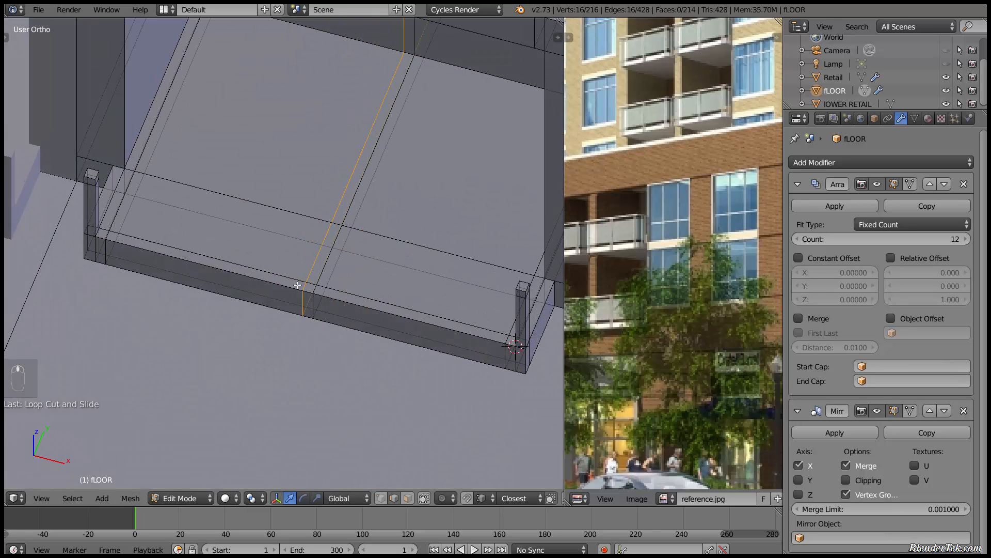
click(409, 498)
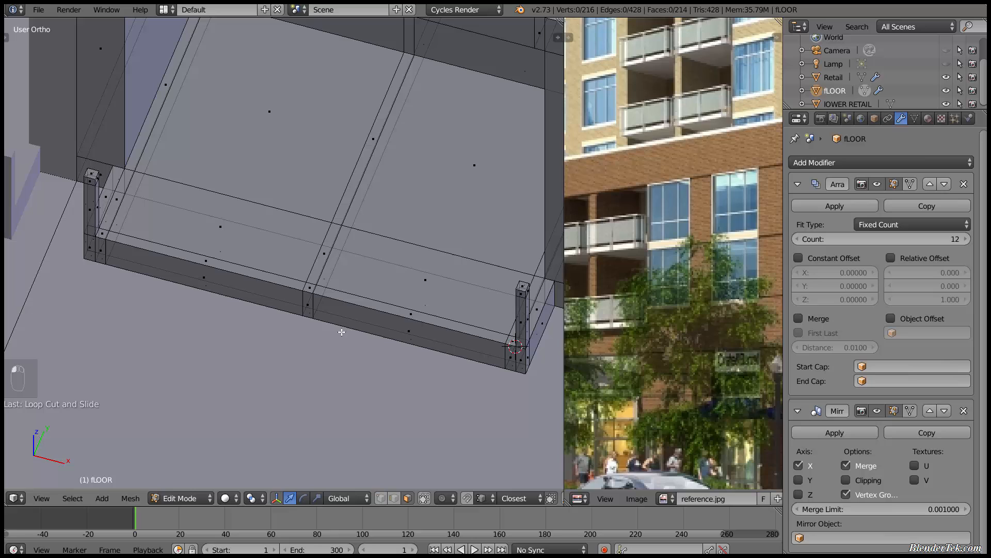
right_click(312, 282)
key(e)
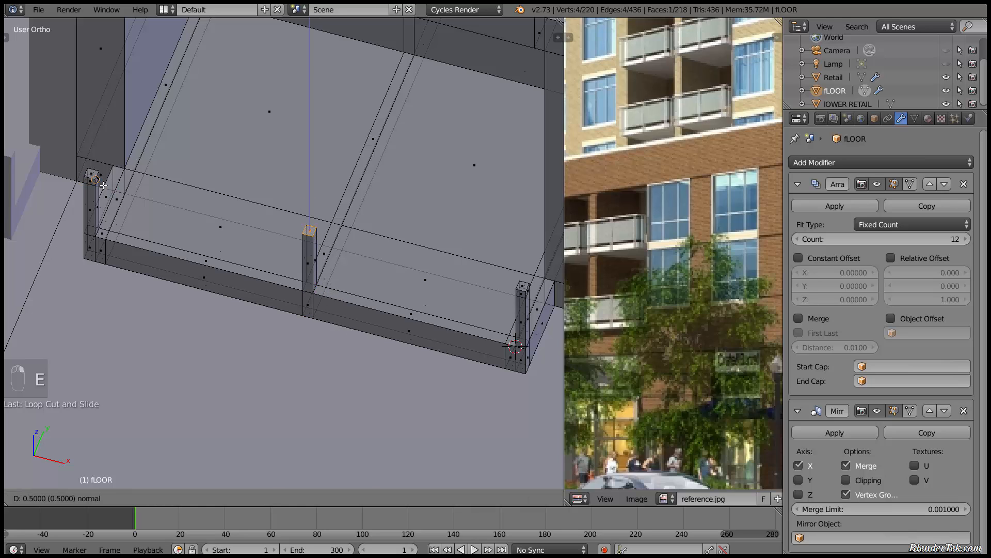
click(94, 180)
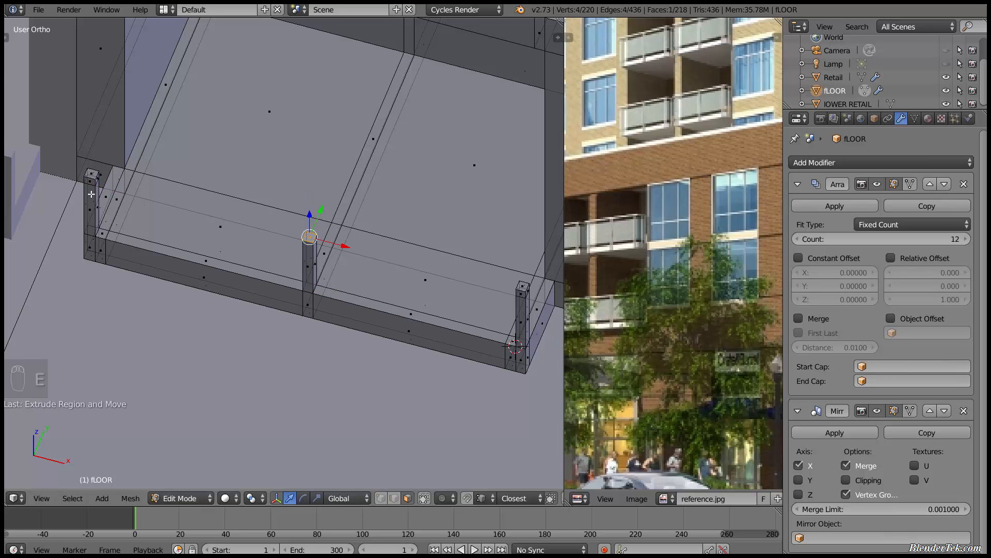
key(e)
click(94, 180)
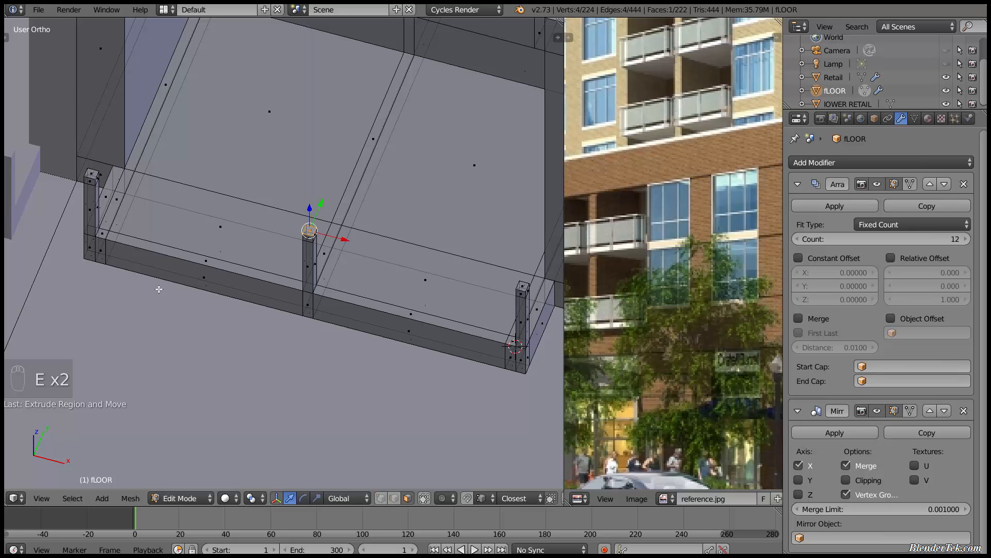
Extrude the upper inner face of the first corner post to the middle post and on to the far corner post as the front handrail
right_click(99, 182)
key(e)
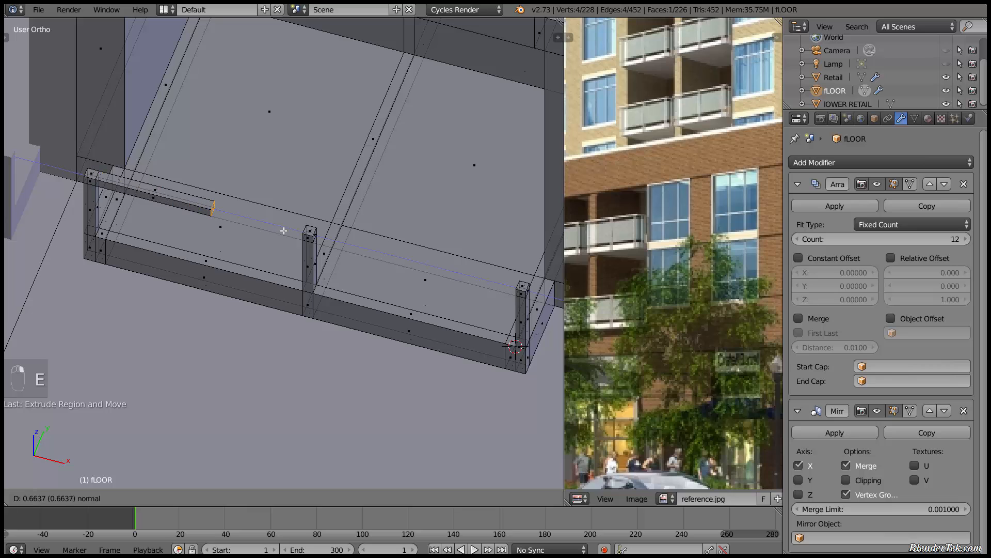
click(297, 231)
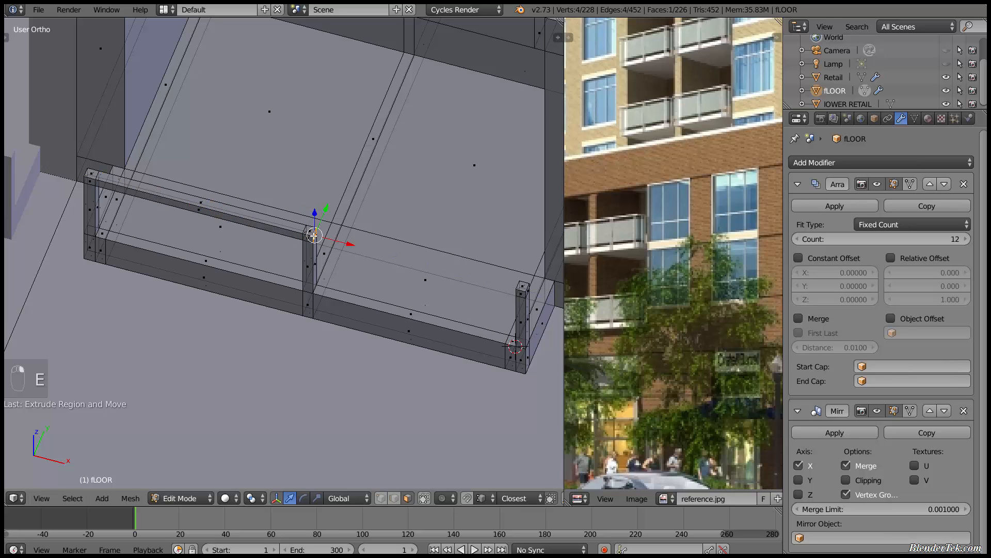
key(e)
click(519, 291)
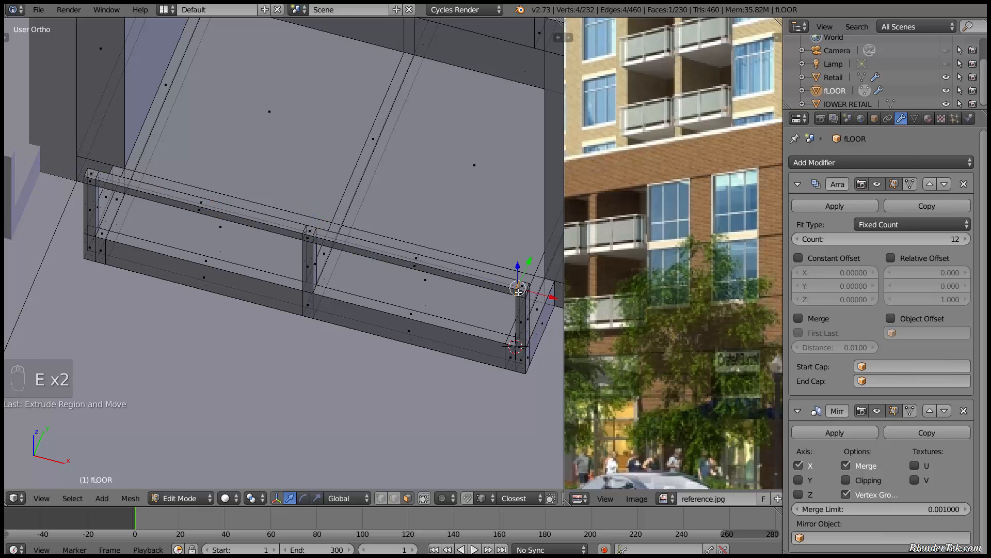
Extrude the upper back face of the far corner post about 0.44 to the wall as a side handrail
middle_drag(528, 340, 476, 346)
shift+middle_drag(455, 352, 222, 358)
middle_drag(310, 345, 314, 309)
right_click(251, 268)
scroll(314, 309, down, 4)
key(e)
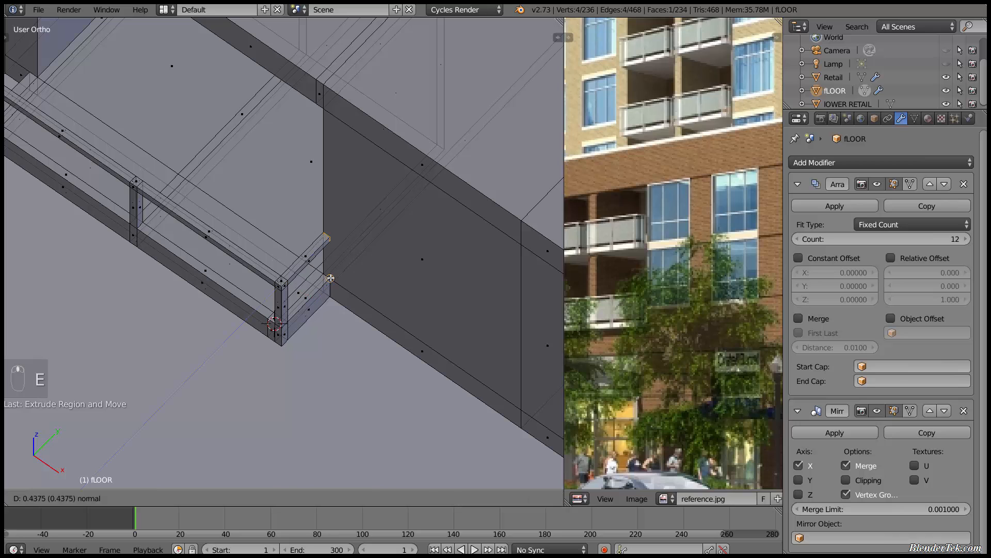
click(330, 278)
Select the upper back face of the opposite corner post and repeat the last extrusion for the other side handrail
scroll(325, 274, down, 3)
shift+middle_drag(115, 125, 194, 213)
scroll(195, 216, up, 4)
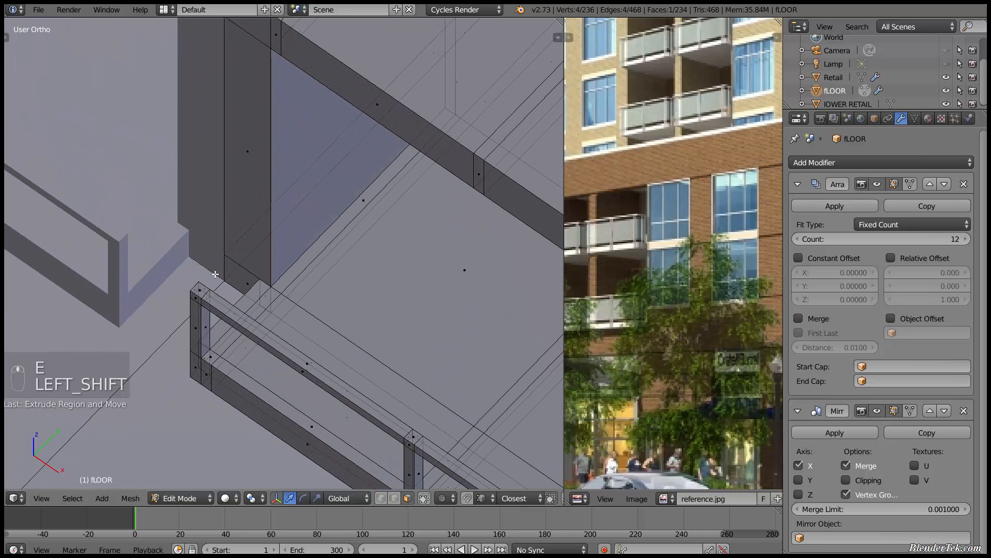
right_click(208, 287)
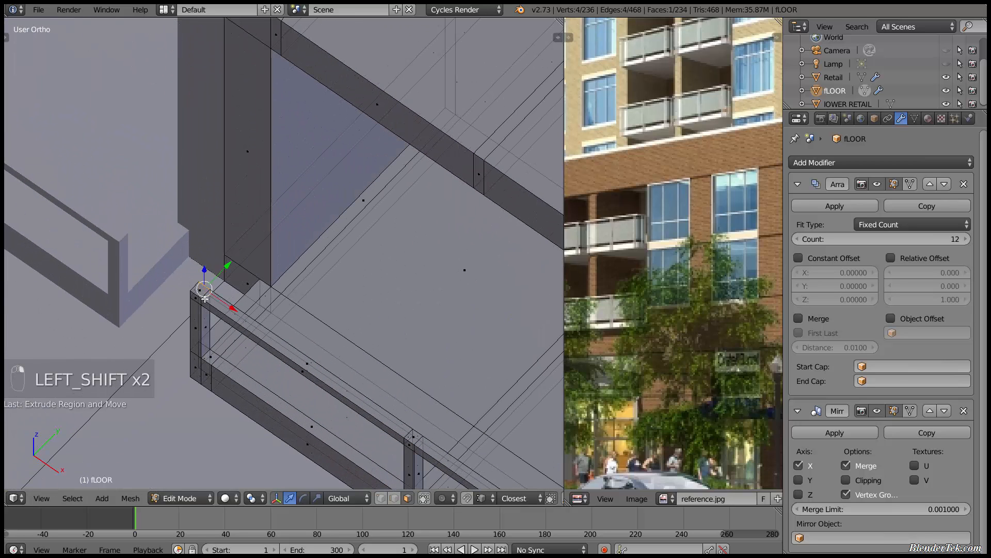
key(shift+r)
scroll(263, 336, down, 5)
middle_drag(264, 337, 301, 394)
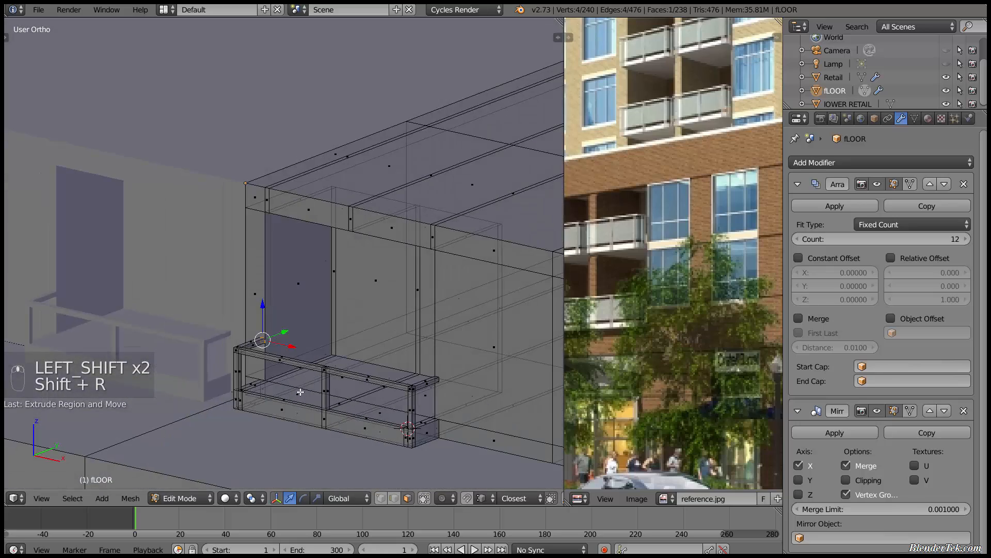
Turn the floor's array Relative Offset back on to stack the floors, and leave mesh editing
scroll(301, 394, down, 7)
scroll(354, 422, down, 2)
shift+middle_drag(353, 422, 291, 398)
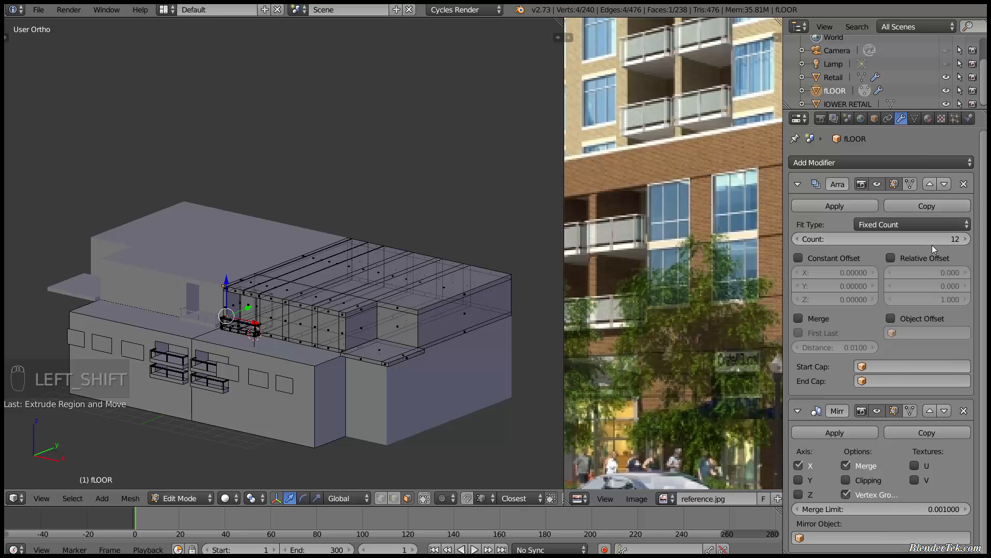
click(909, 261)
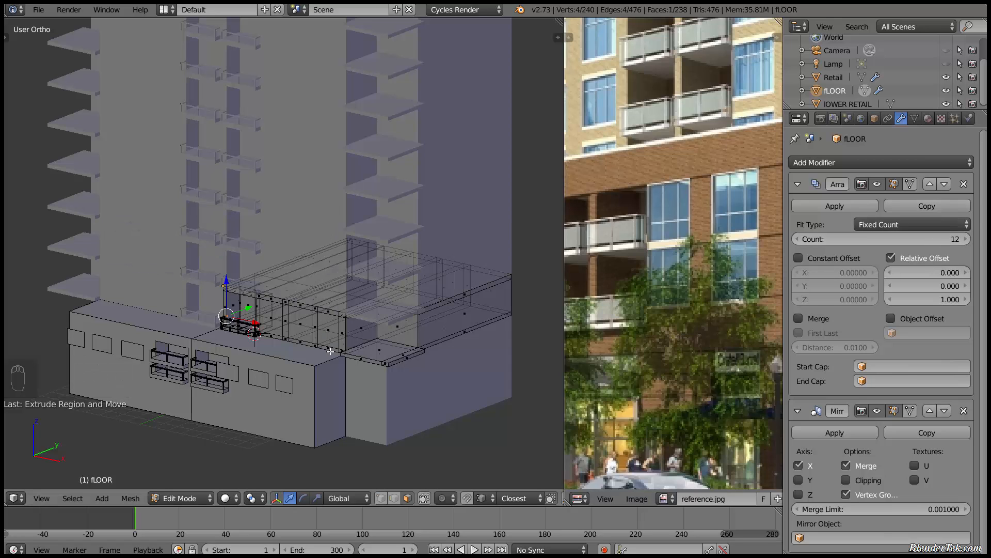
key(Tab)
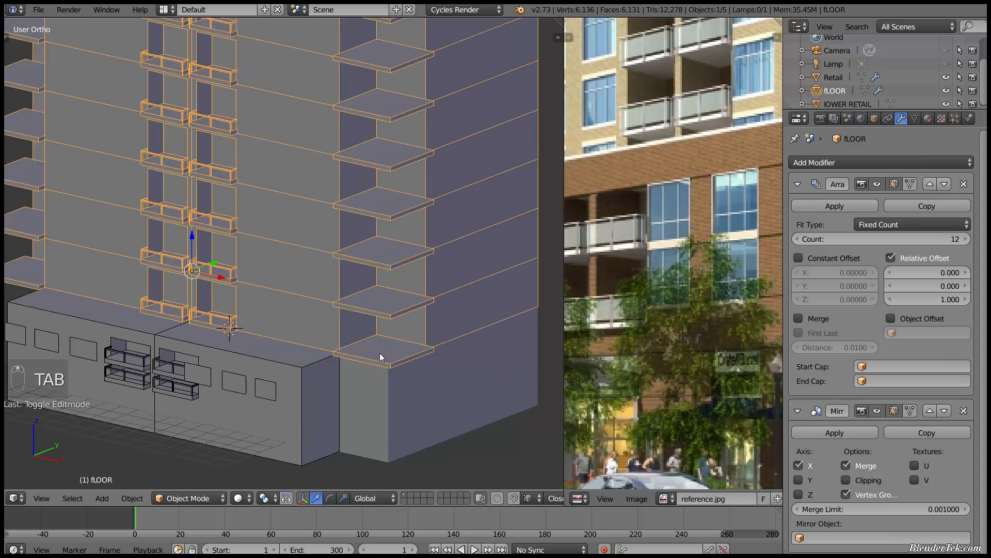
Compare the tower's corner balconies with those in the reference photo
scroll(380, 353, up, 3)
scroll(613, 352, down, 3)
scroll(650, 329, up, 5)
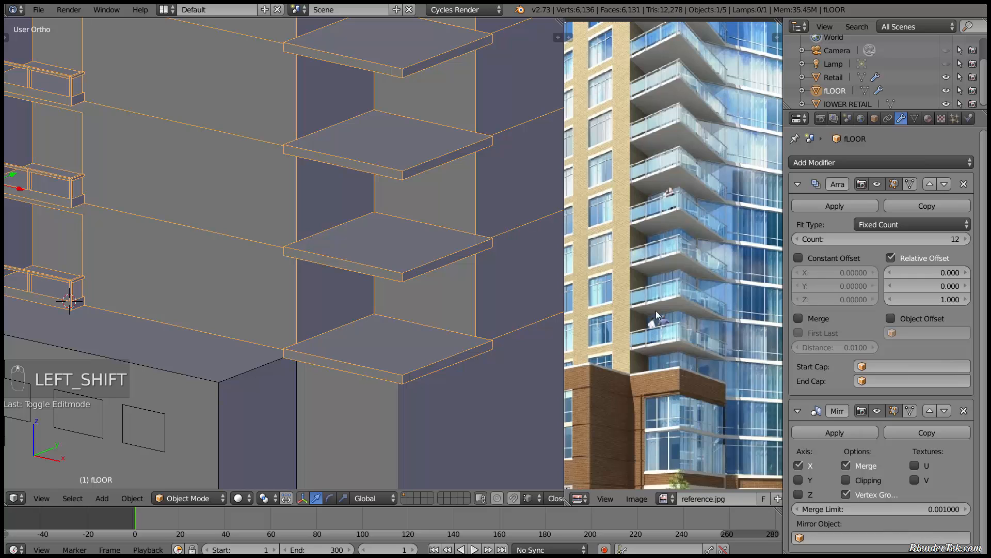
shift+middle_drag(656, 314, 654, 339)
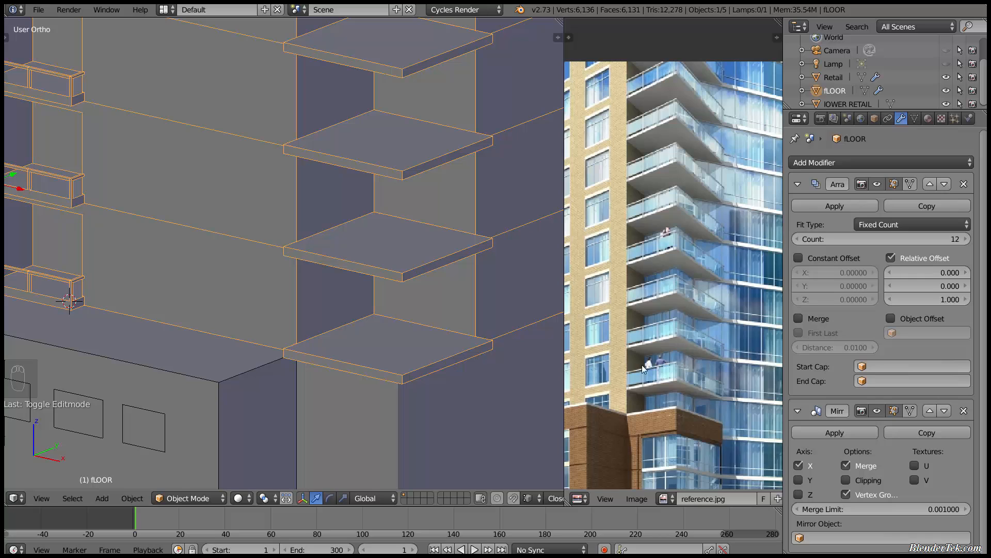
scroll(447, 315, down, 5)
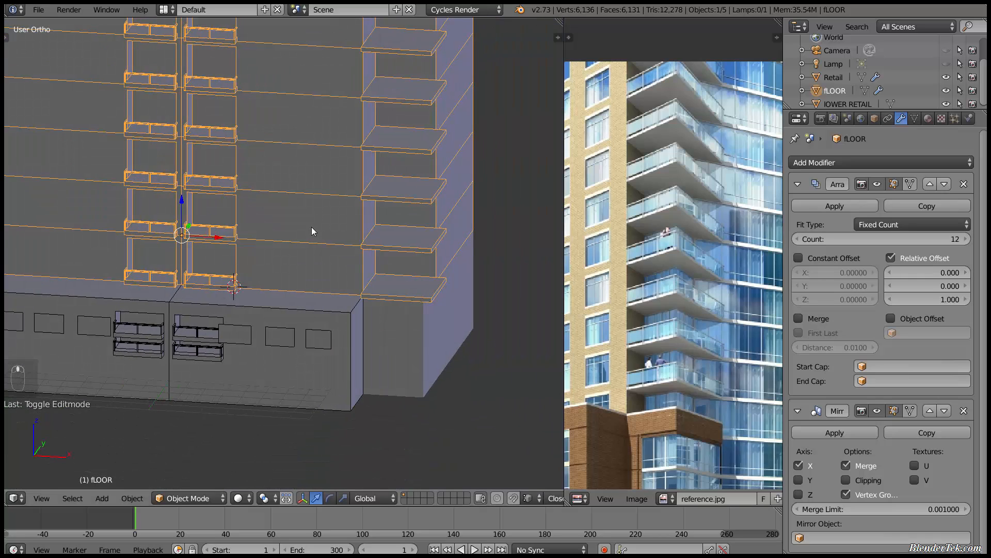
middle_drag(311, 227, 321, 321)
scroll(275, 237, down, 2)
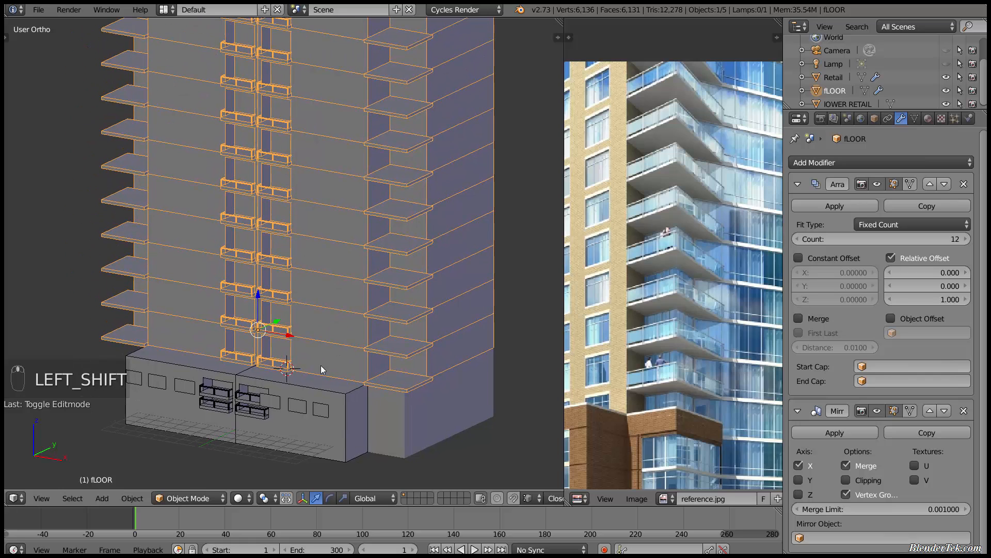
Edit the floor's mesh and give it a new material named Brick_Light.mat
key(Tab)
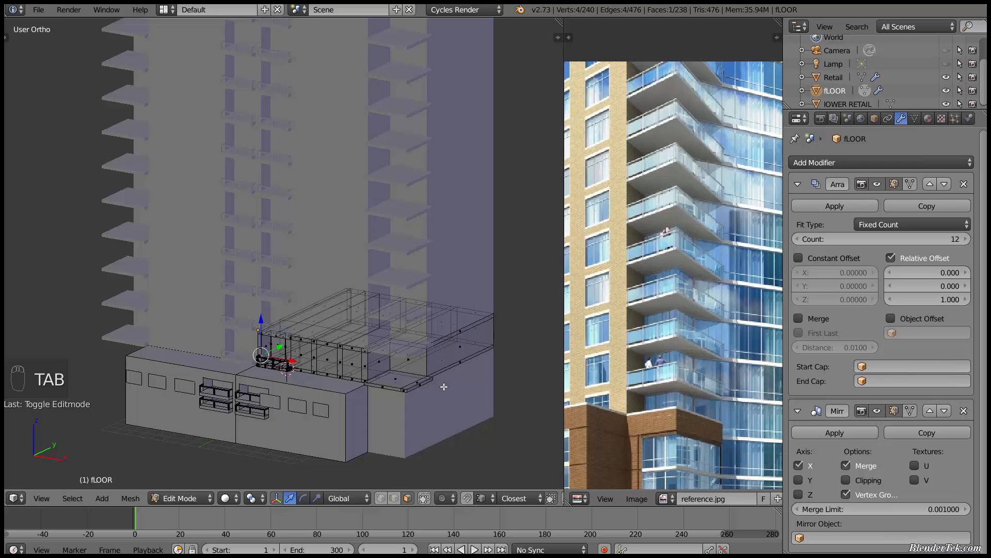
scroll(444, 386, up, 3)
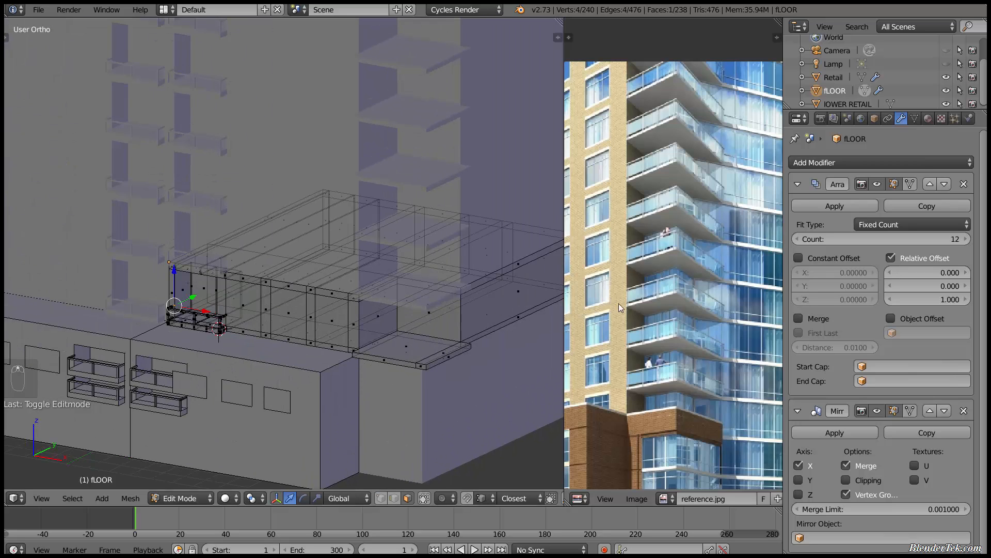
click(929, 120)
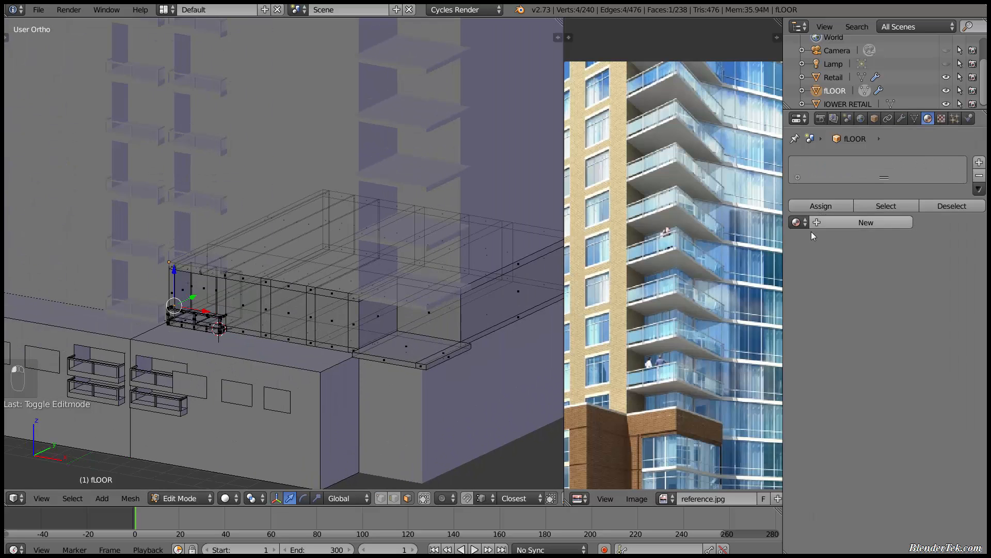
click(817, 224)
click(833, 223)
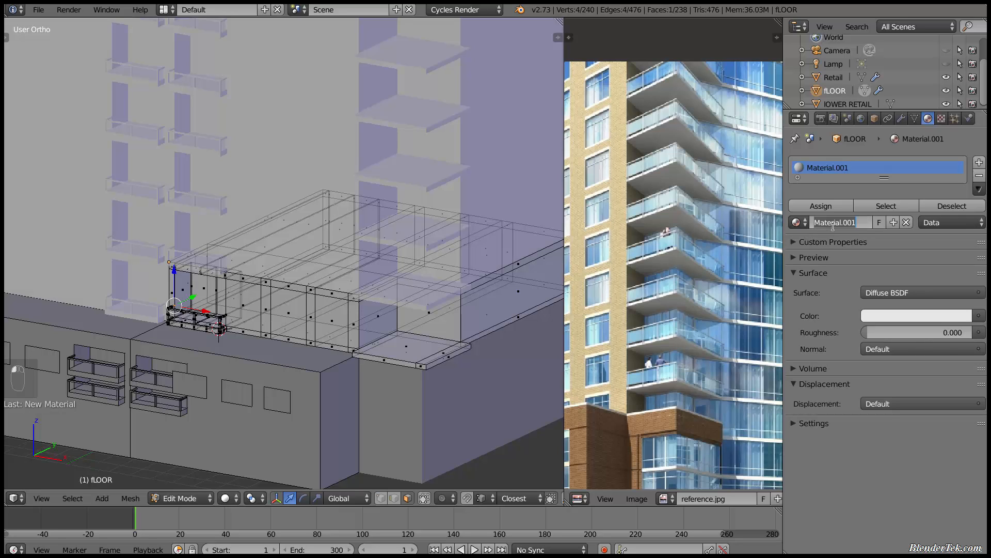
text(Brick-L)
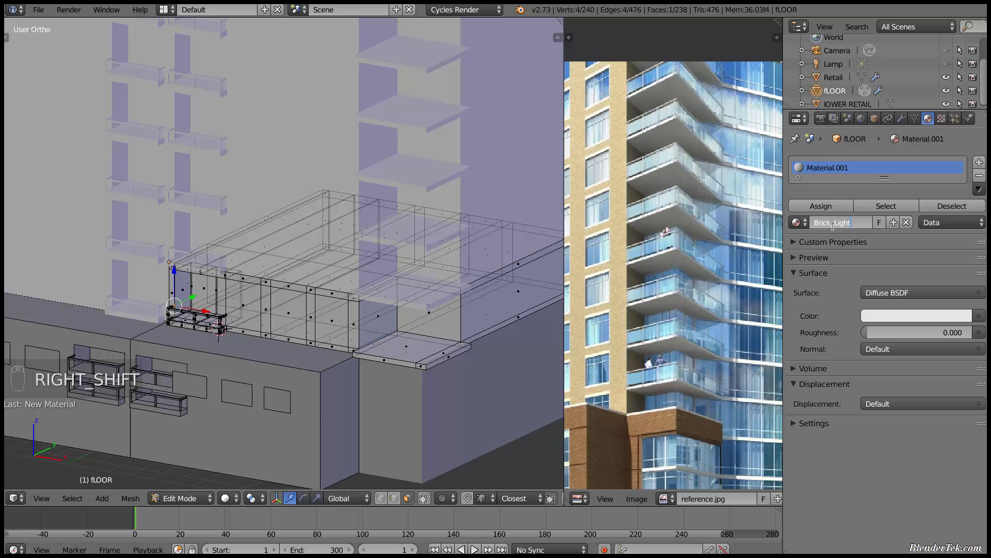
text(ight.mat)
key(Return)
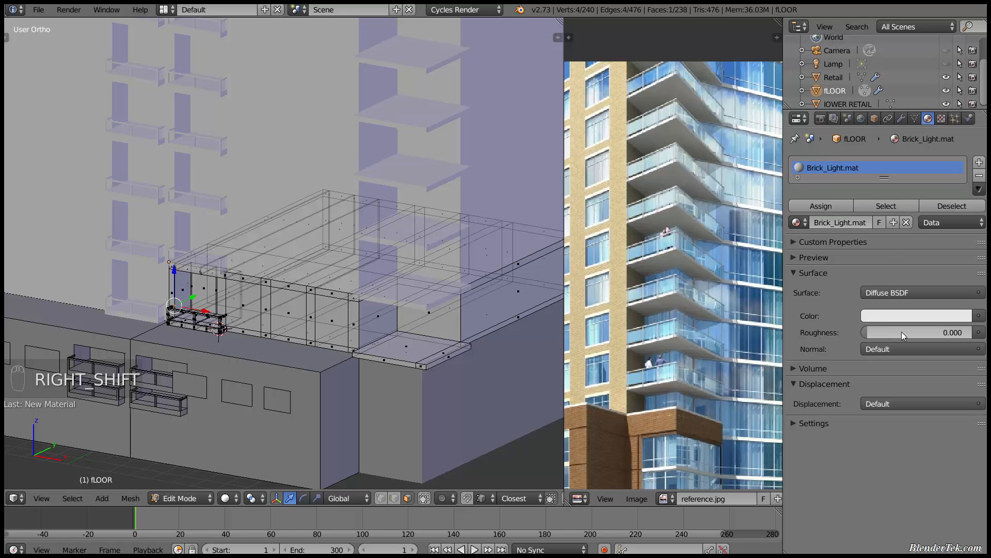
Sample Brick_Light.mat's diffuse color from the tan brick in the reference photo and copy it to the material's viewport color
click(900, 316)
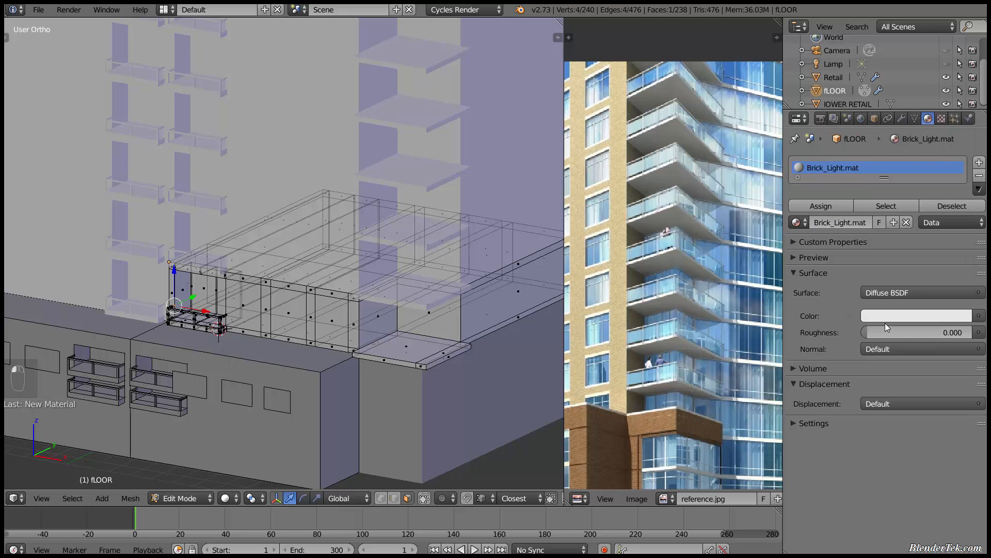
click(887, 317)
click(957, 256)
click(621, 300)
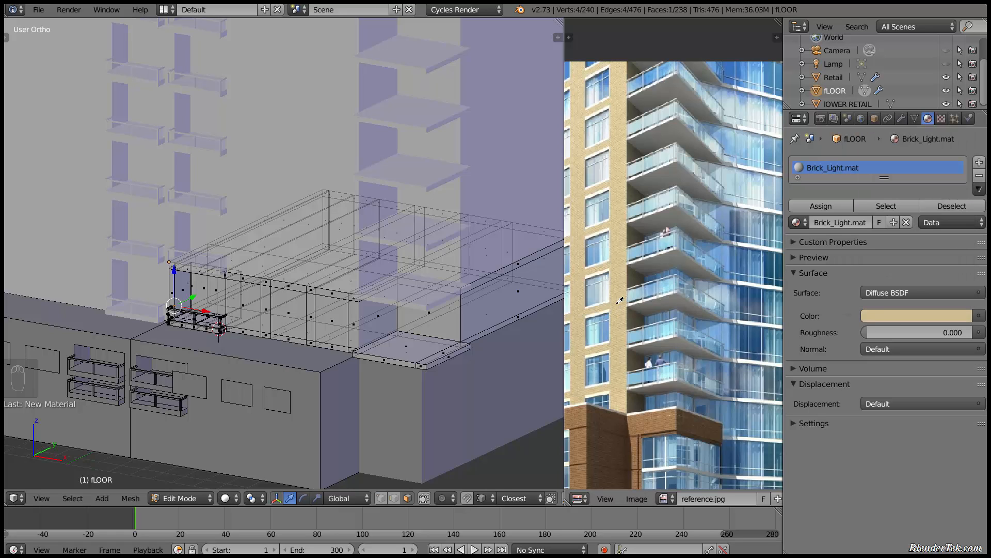
click(795, 422)
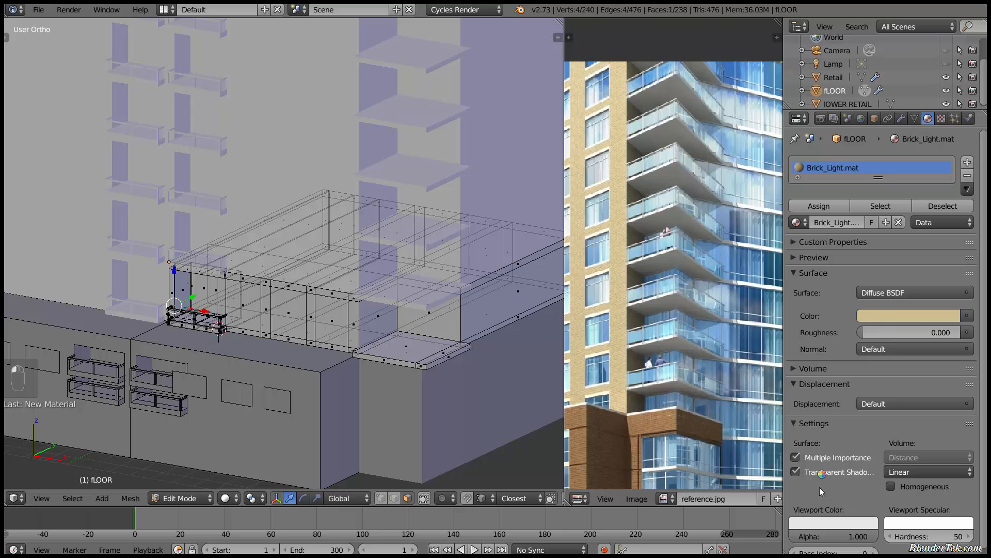
drag(820, 537, 828, 523)
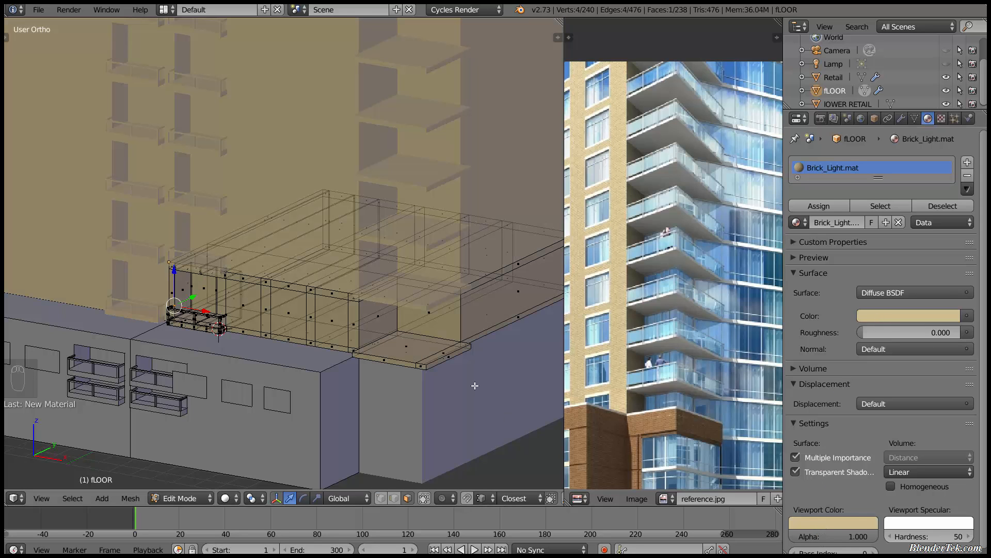
Leave the floor's mesh editing, select the Retail block and give it a new material named Brick_dark.mat
shift+middle_drag(644, 407, 718, 276)
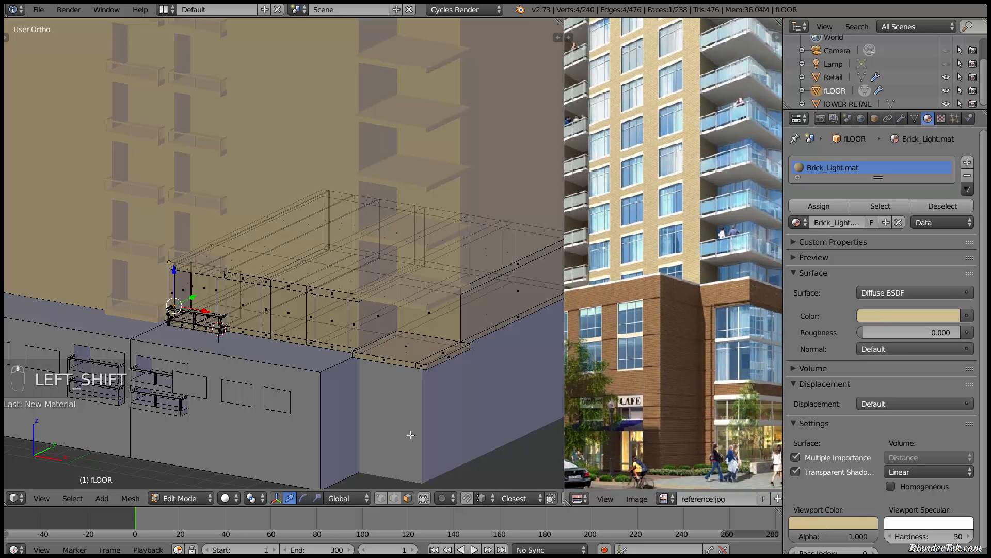
key(Tab)
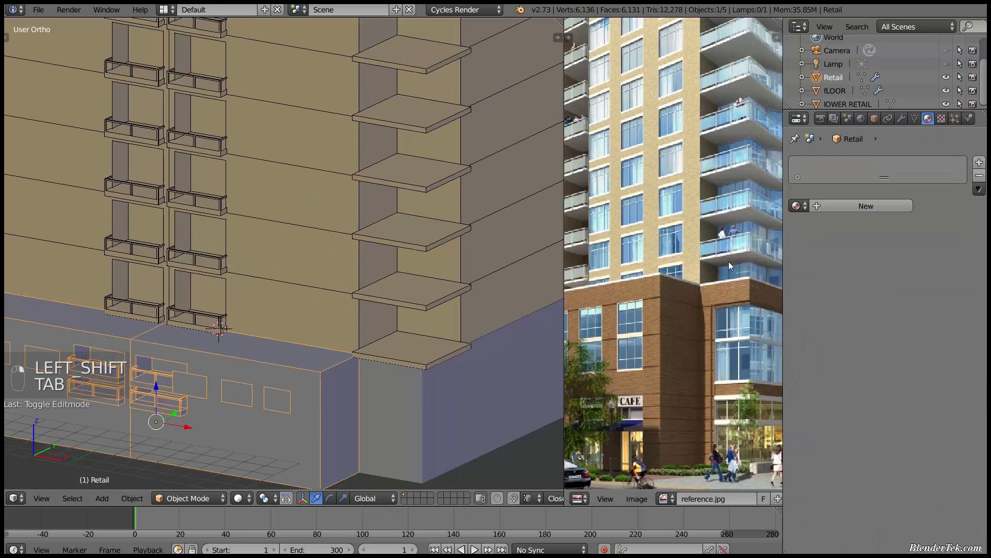
click(877, 201)
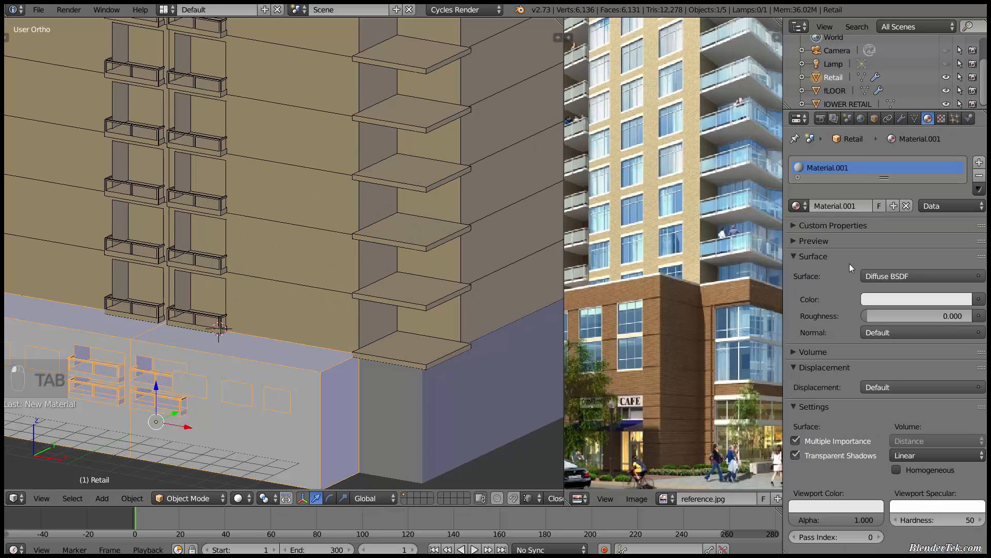
text(B)
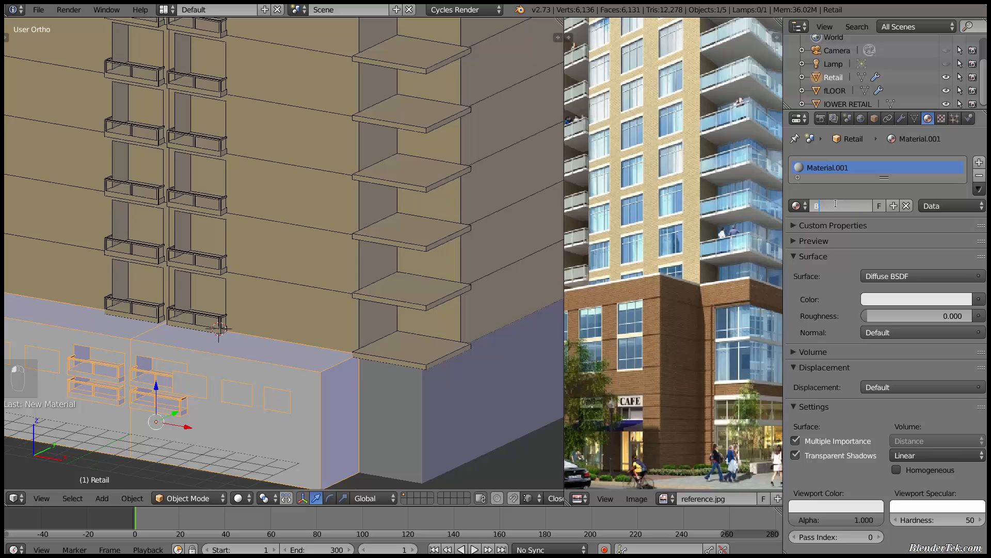
text(rick.)
key(BackSpace)
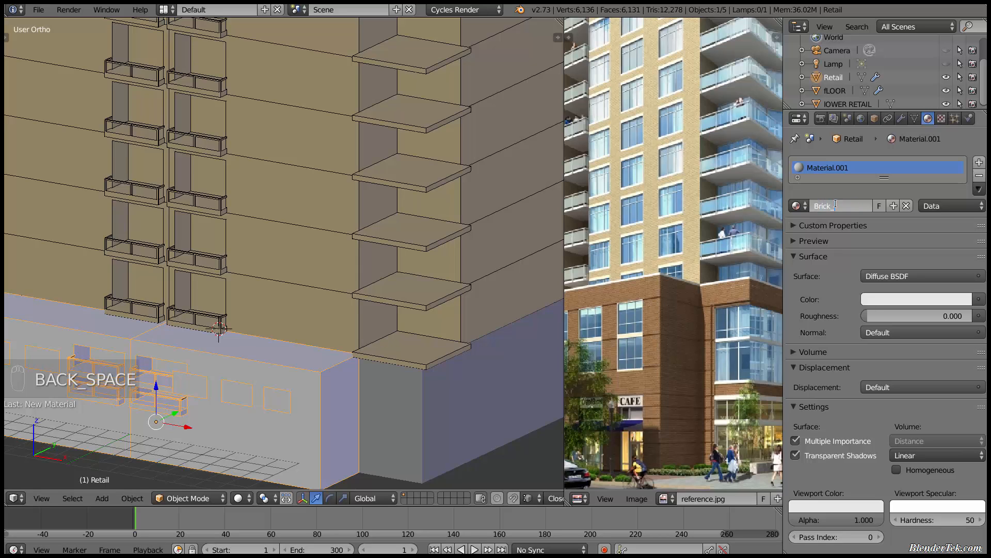
text(_dark.mat)
key(Return)
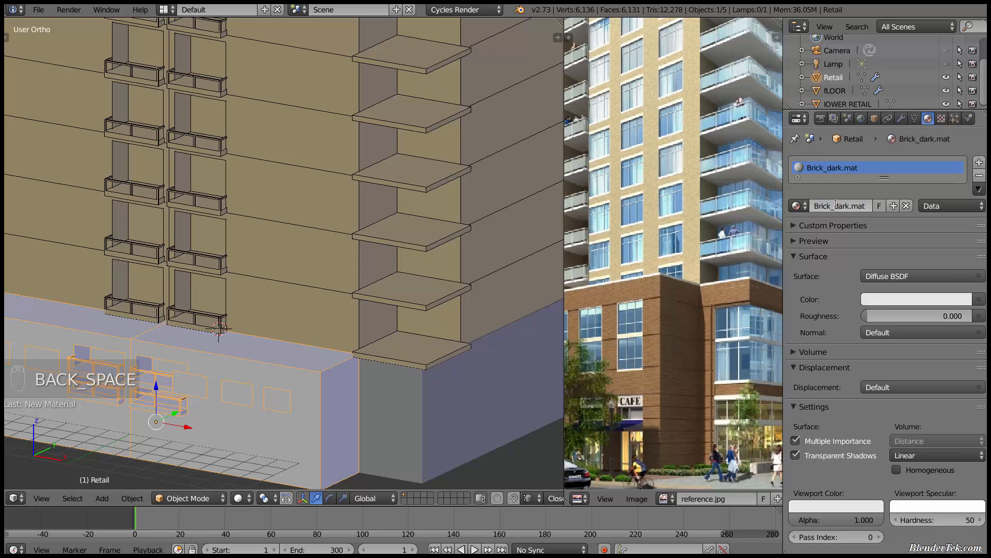
Sample Brick_dark.mat's diffuse color from the brown brick in the reference photo and copy it to its viewport color
click(948, 298)
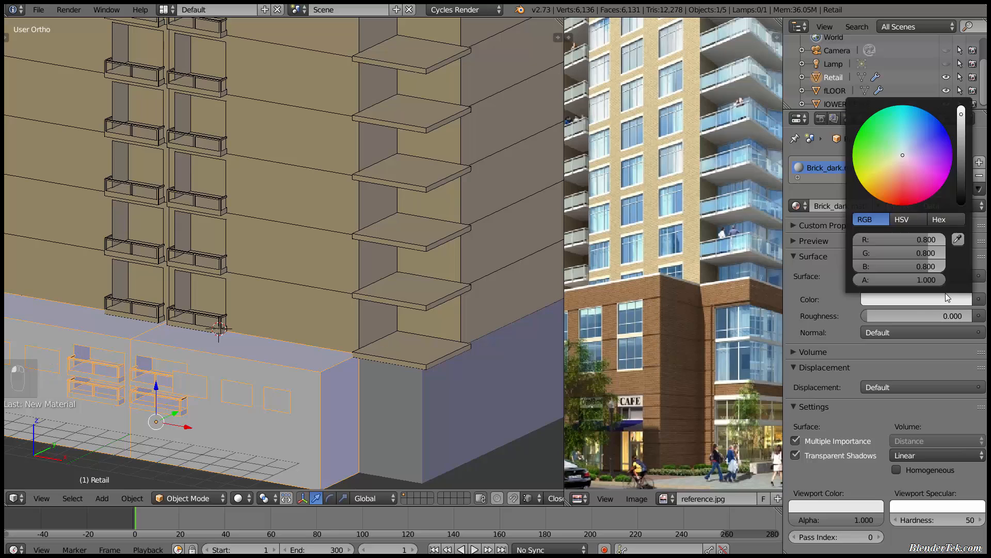
click(958, 239)
click(660, 349)
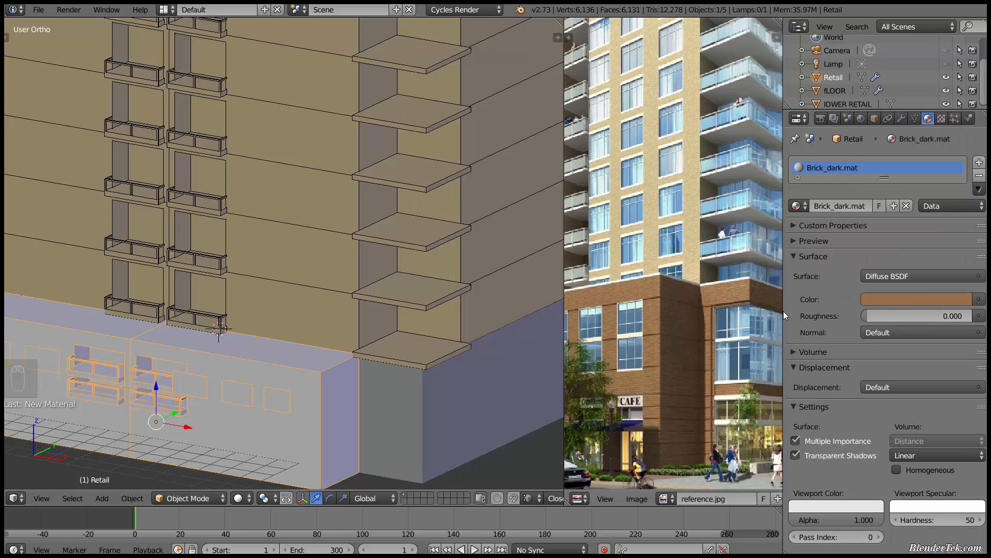
drag(909, 299, 821, 507)
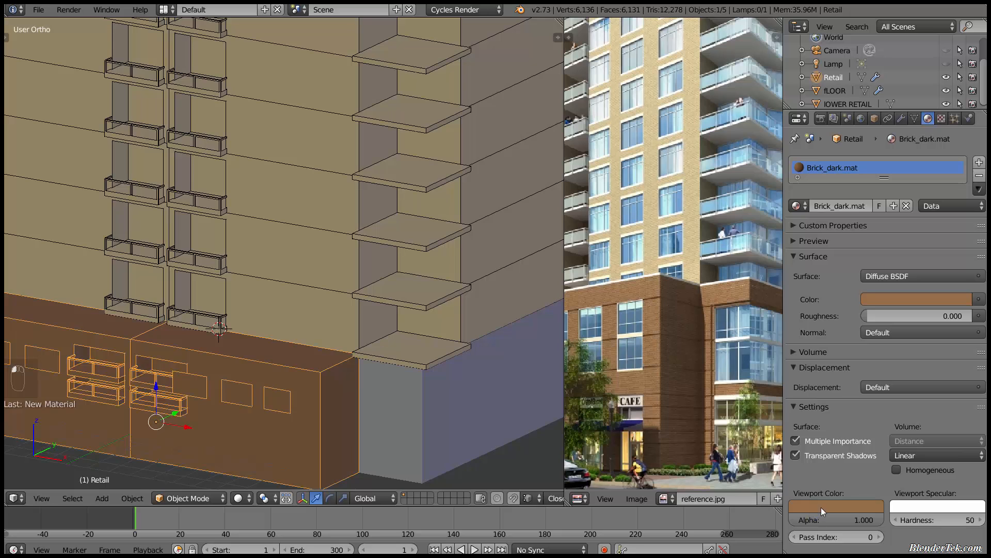
Assign the existing Brick_dark.mat to the lower retail block beneath the tower
scroll(393, 401, down, 3)
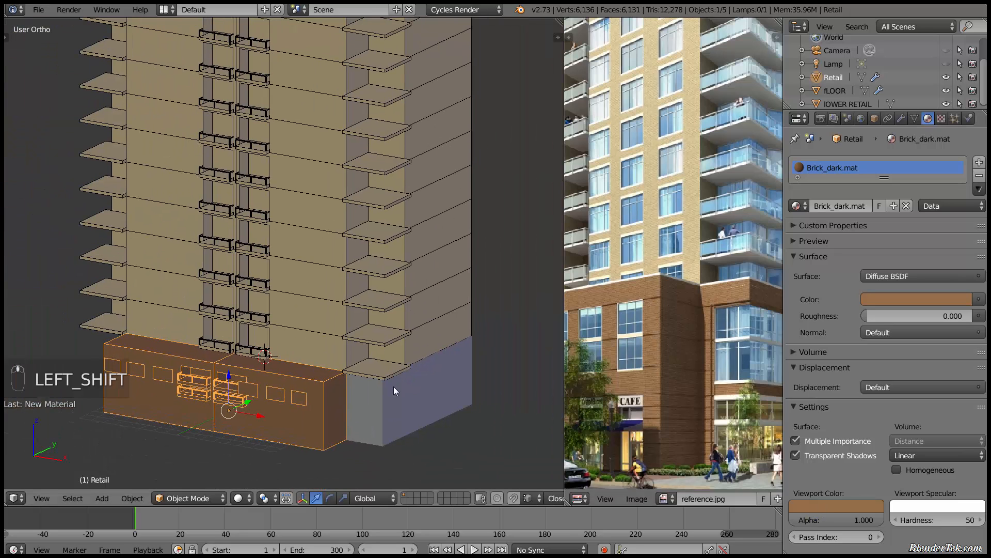
shift+click(394, 386)
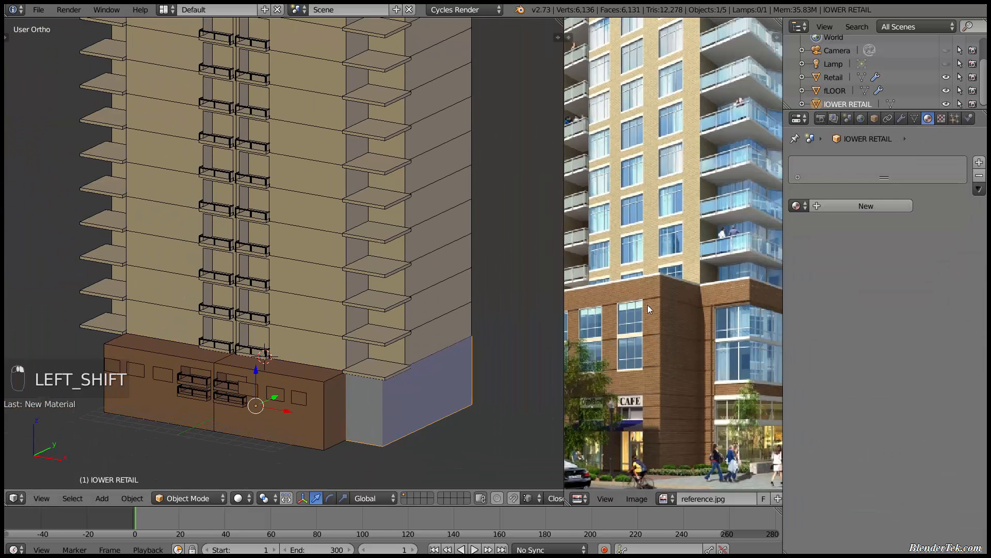
click(799, 207)
click(826, 225)
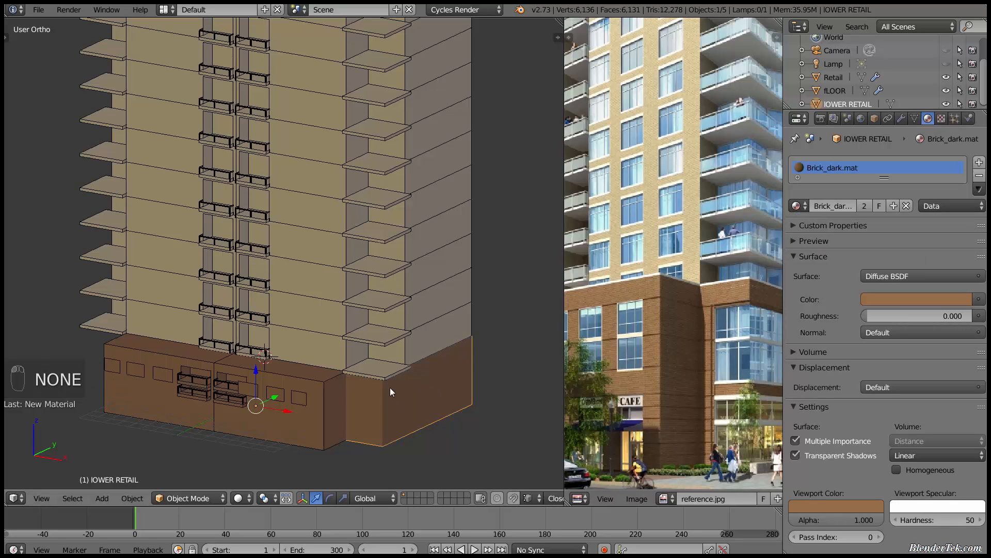
shift+middle_drag(390, 387, 436, 368)
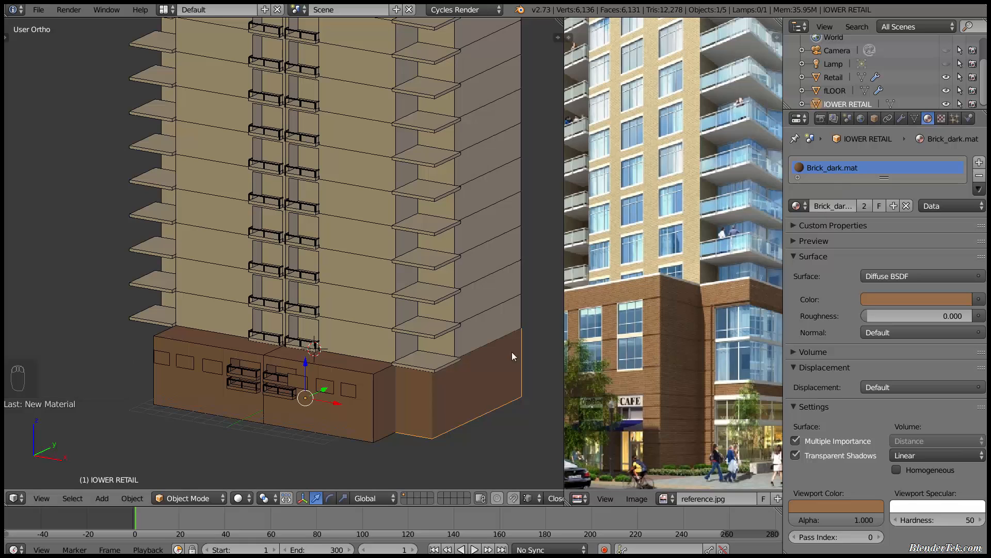
Add a second material slot to the Retail block with a new material named Glass.mat
right_click(360, 412)
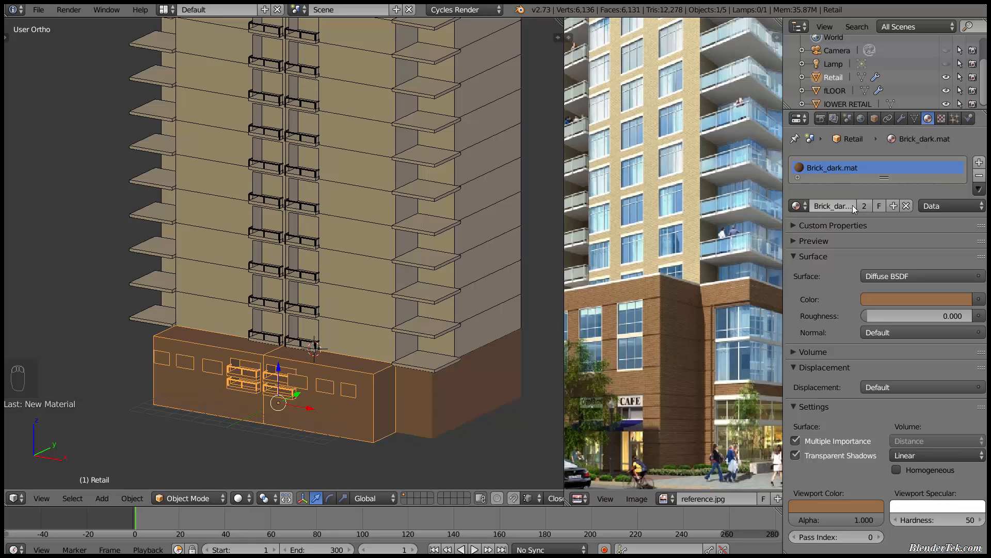
click(979, 163)
click(821, 212)
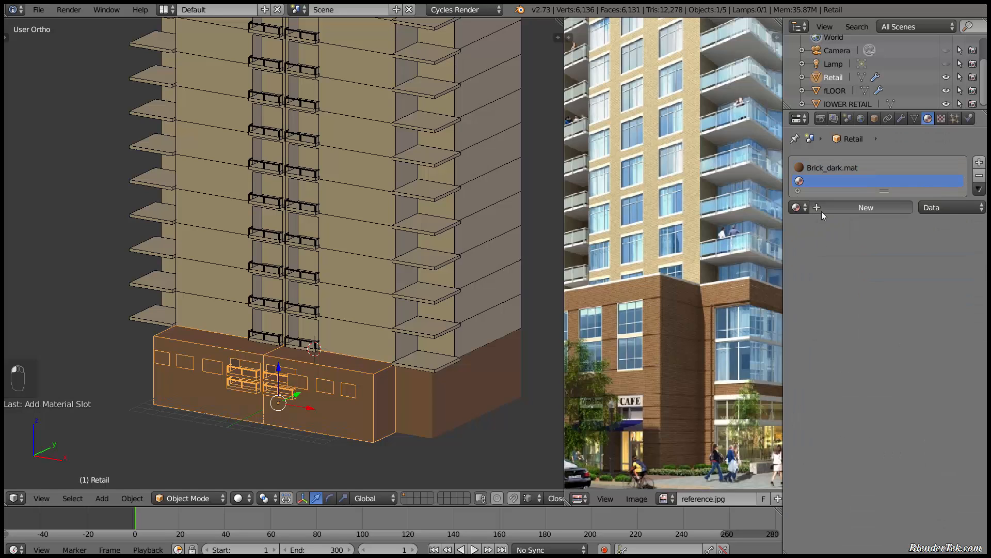
click(826, 210)
text(Glass.mat)
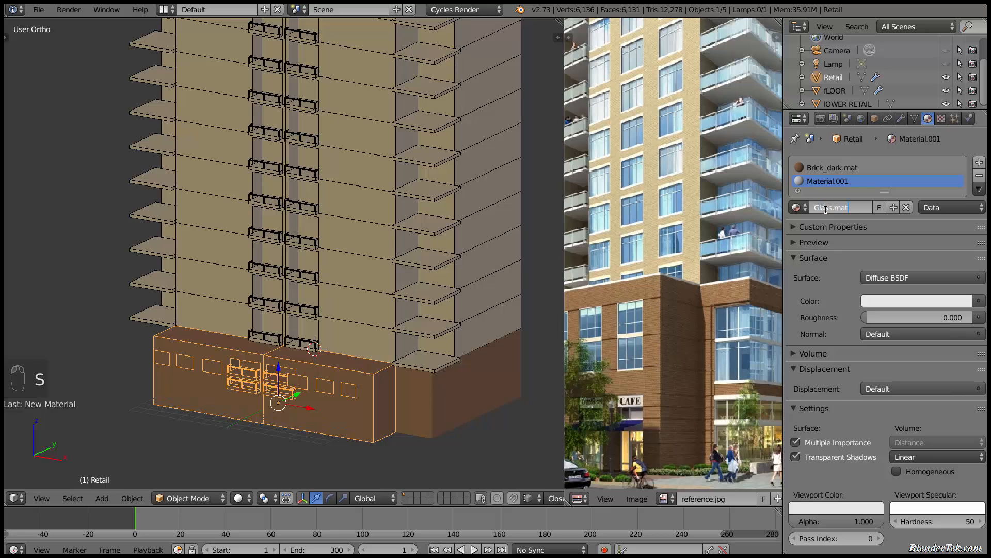
key(Return)
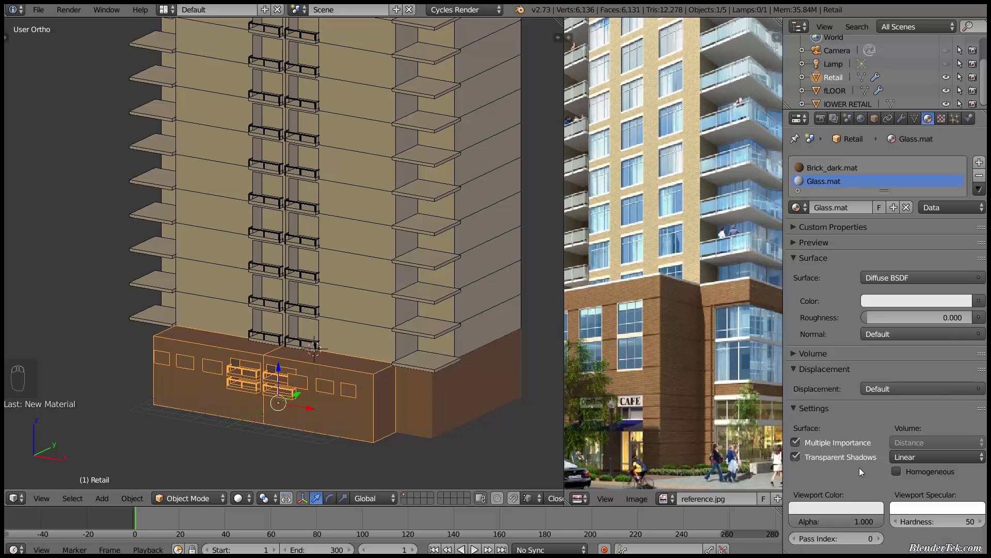
Set Glass.mat's diffuse color to light blue (R 0.304, G 0.576, B 0.800) and copy it to its viewport color
click(899, 278)
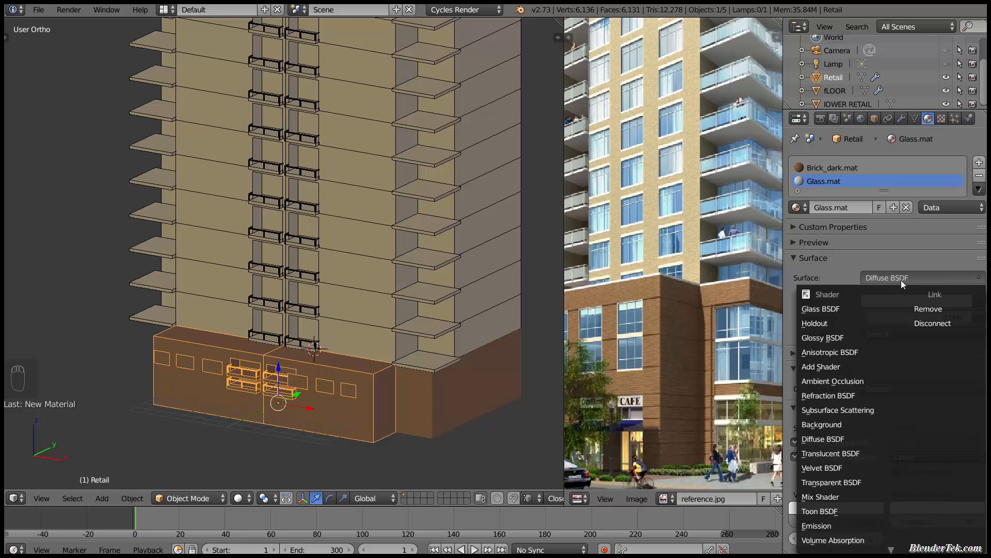
click(893, 300)
drag(883, 176, 910, 140)
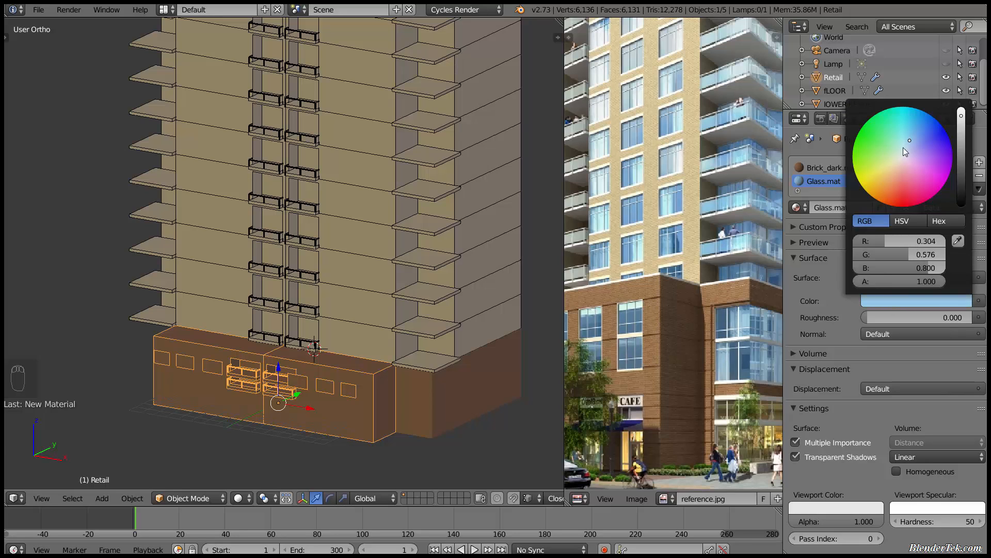
drag(915, 298, 796, 509)
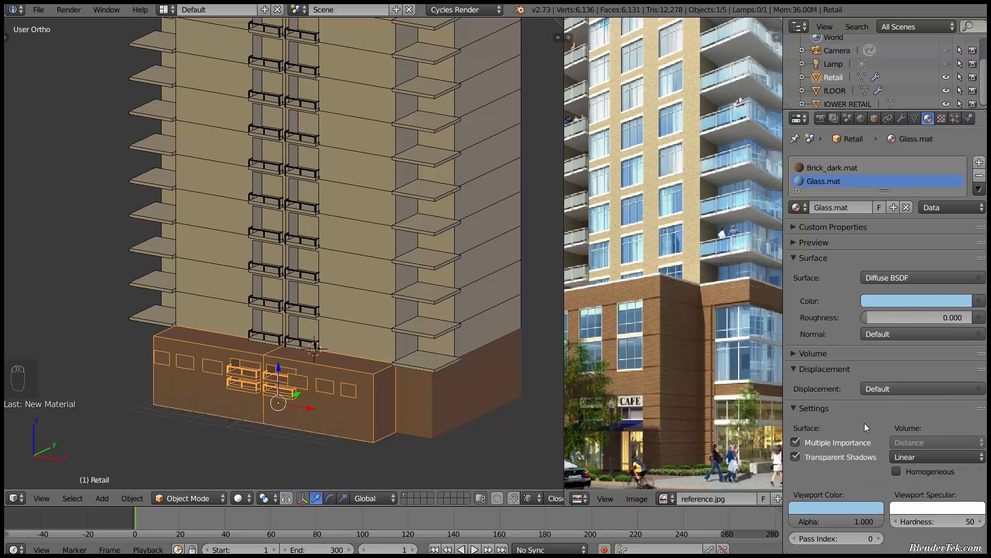
Enter Edit Mode on the Retail block to work on its front wall
scroll(363, 398, up, 5)
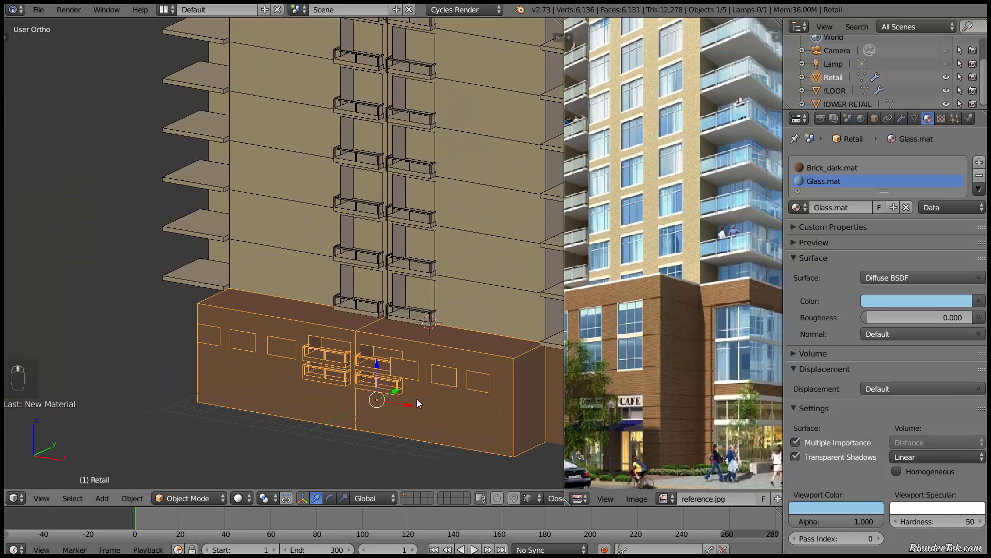
shift+middle_drag(457, 391, 343, 431)
key(Tab)
scroll(326, 441, up, 6)
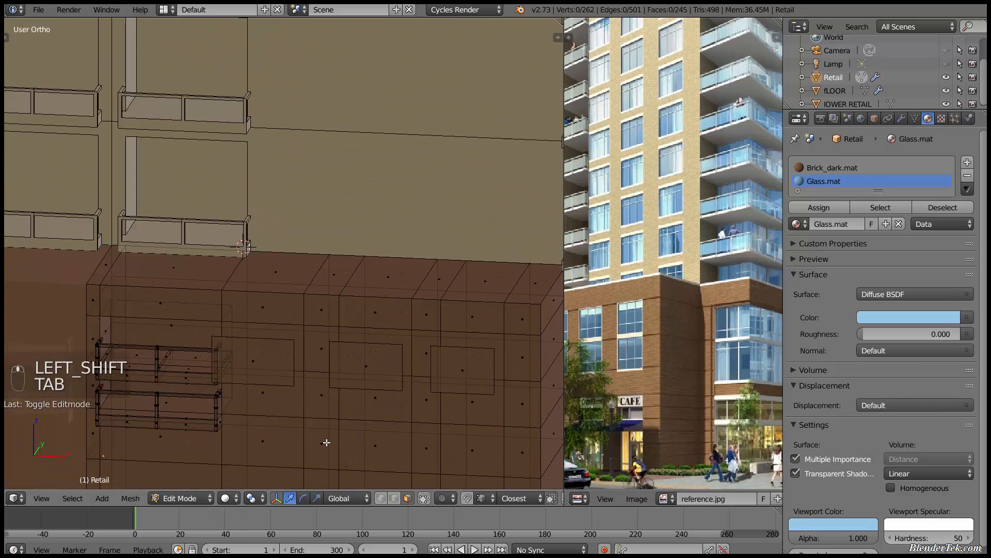
scroll(299, 288, down, 3)
right_click(248, 241)
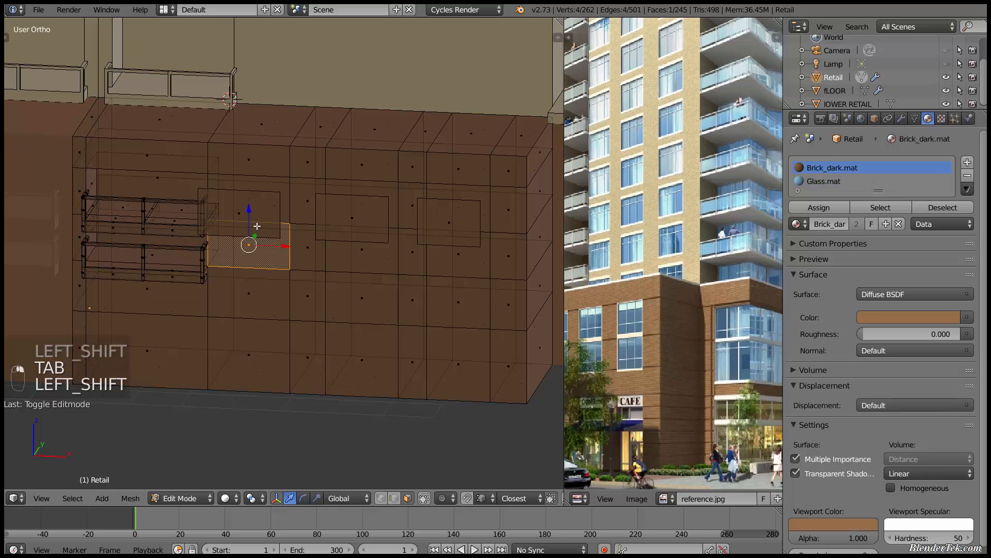
middle_drag(274, 280, 294, 241)
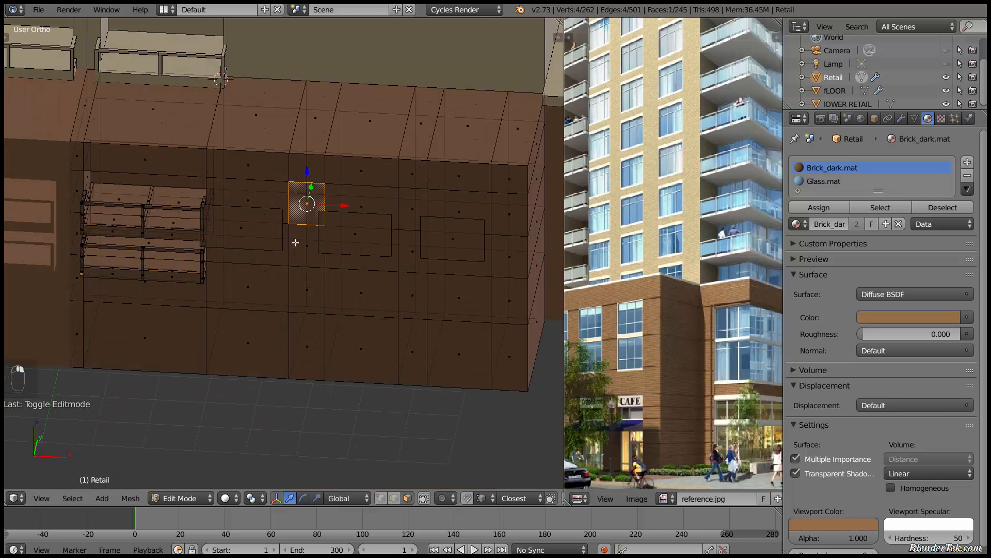
shift+right_click(335, 206)
right_click(205, 184)
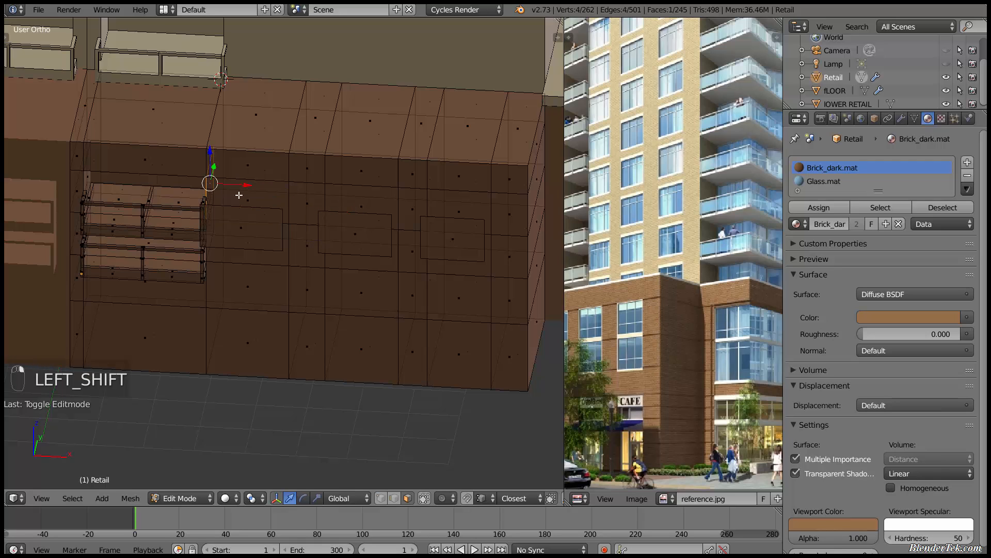
right_click(265, 203)
shift+right_click(369, 211)
shift+right_click(473, 220)
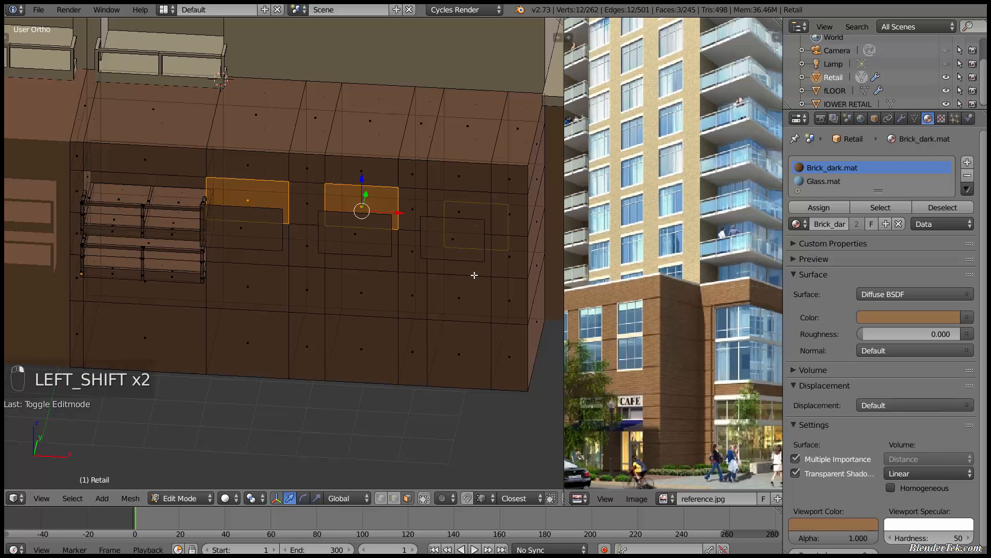
shift+right_click(447, 202)
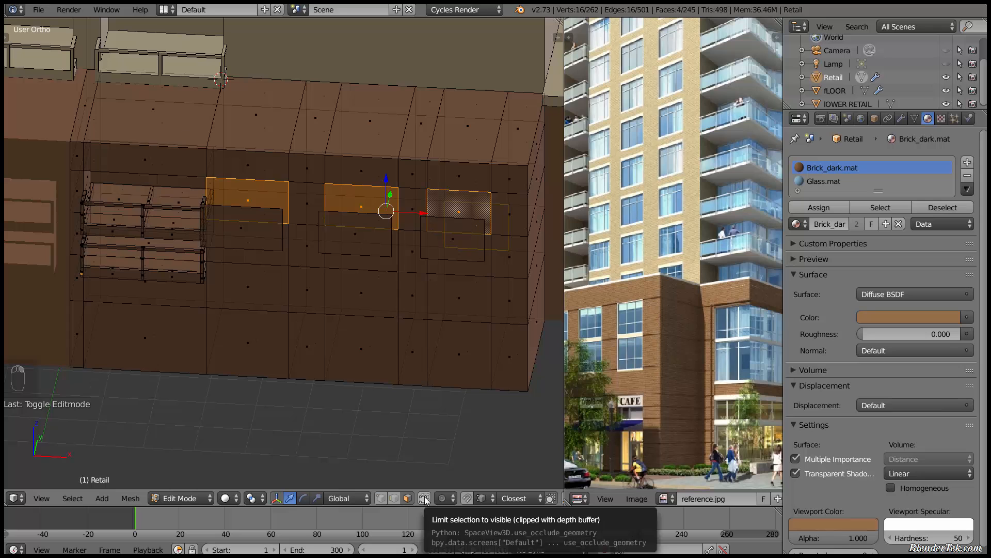
Limit selection to visible geometry and reselect six window faces across the Retail block's front in two rows of three
key(a)
shift+right_click(457, 209)
shift+right_click(350, 203)
shift+right_click(268, 193)
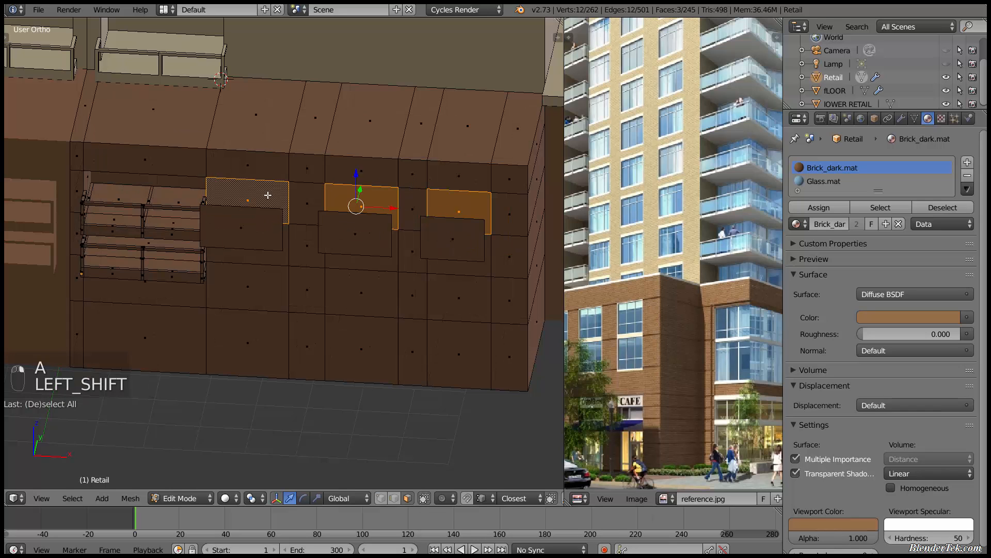
shift+right_click(266, 299)
shift+right_click(380, 315)
shift+right_click(454, 302)
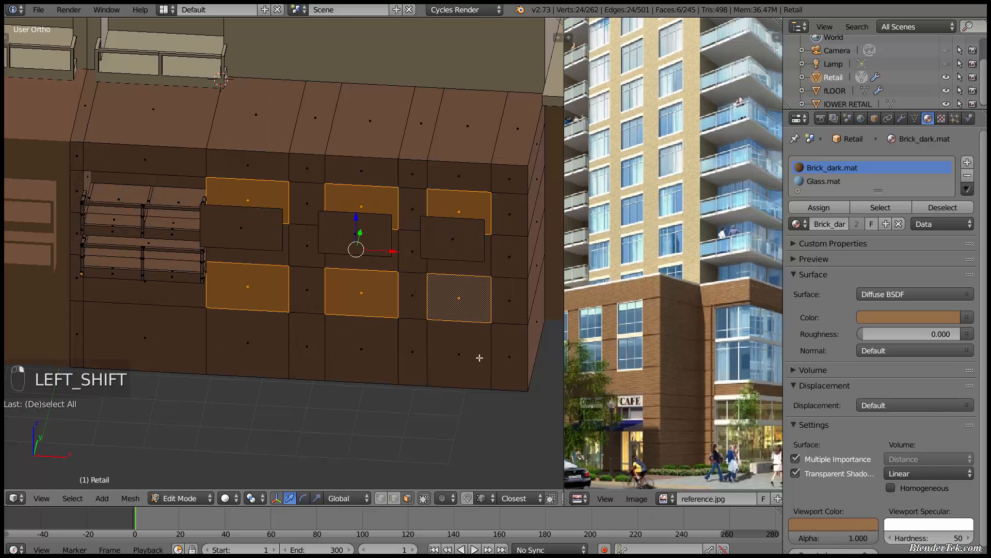
Assign Glass.mat to the three two-face upper windows and the two narrower ground-floor faces below the outer windows on the Retail front
middle_drag(454, 302, 435, 313)
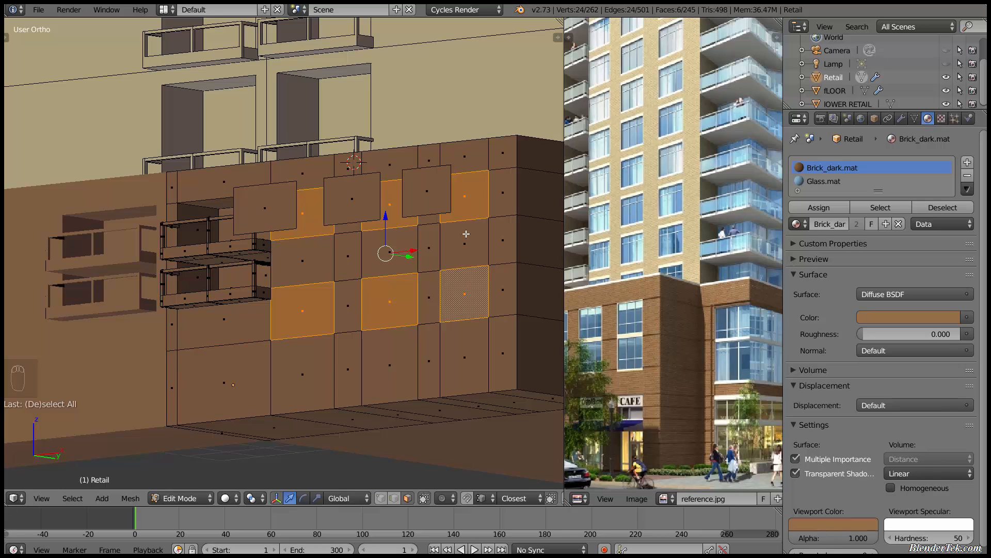
right_click(466, 234)
shift+right_click(461, 214)
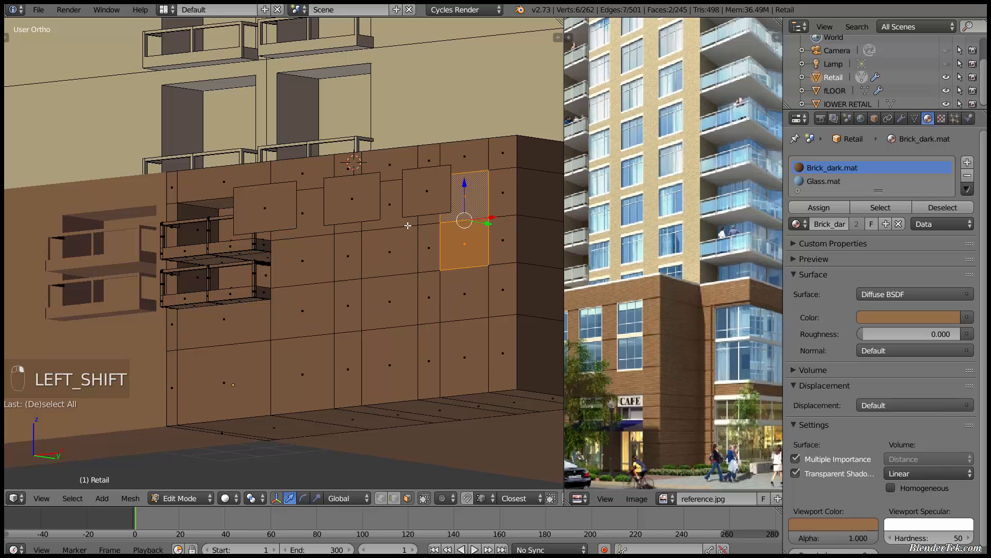
shift+right_click(398, 235)
shift+right_click(394, 213)
shift+right_click(324, 242)
shift+right_click(317, 228)
shift+right_click(312, 367)
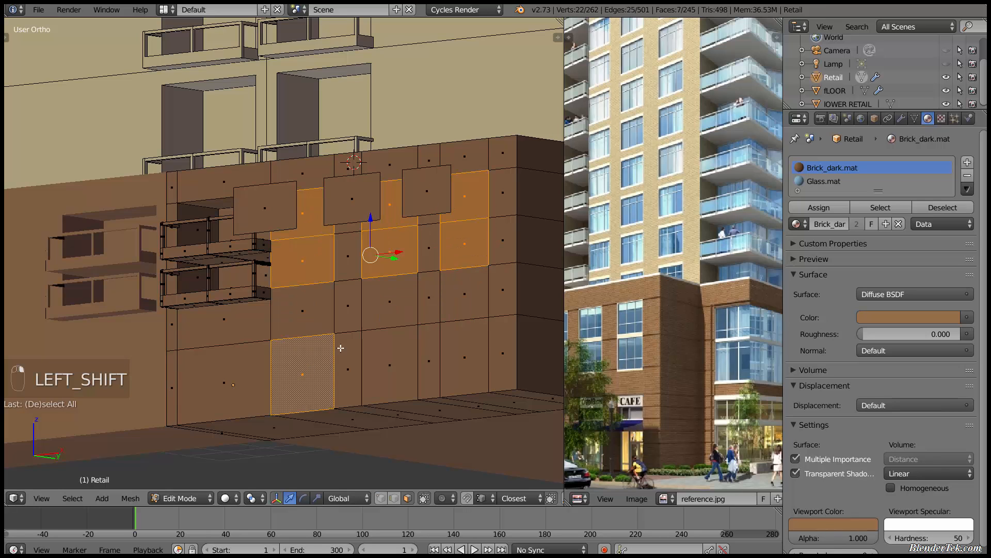
shift+right_click(491, 348)
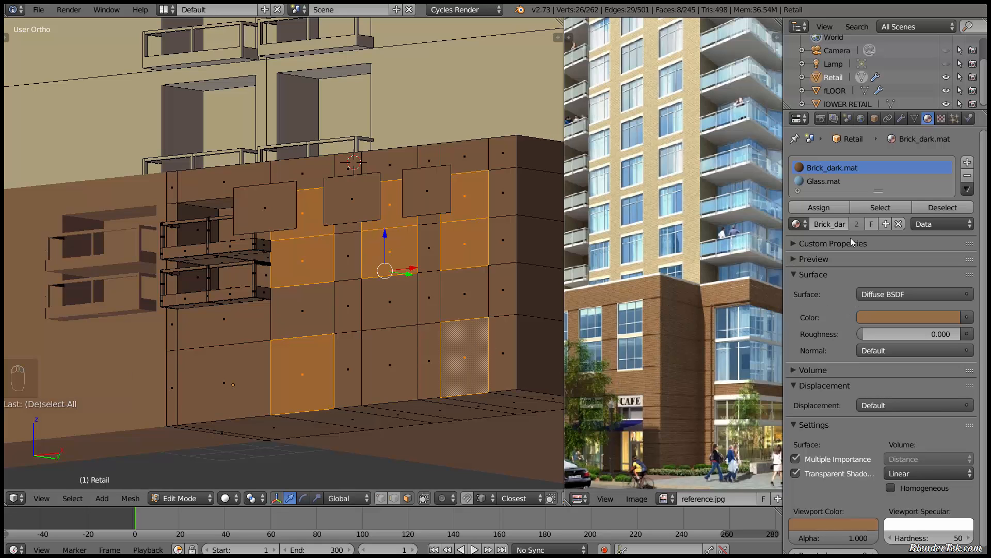
click(846, 180)
click(834, 209)
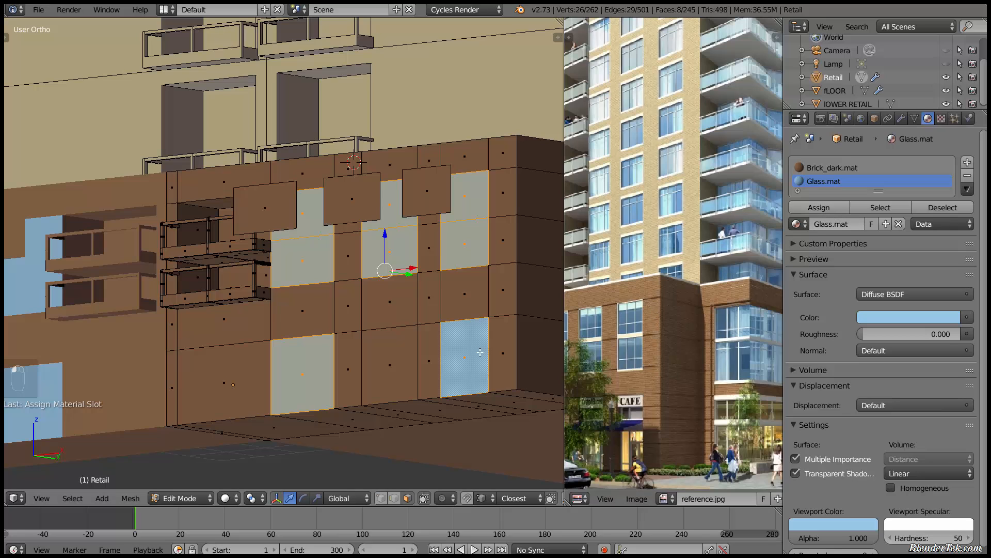
Assign Glass.mat to the wide ground-floor face beneath the Retail block's balconies and clear the selection
shift+middle_drag(593, 428, 720, 415)
right_click(241, 381)
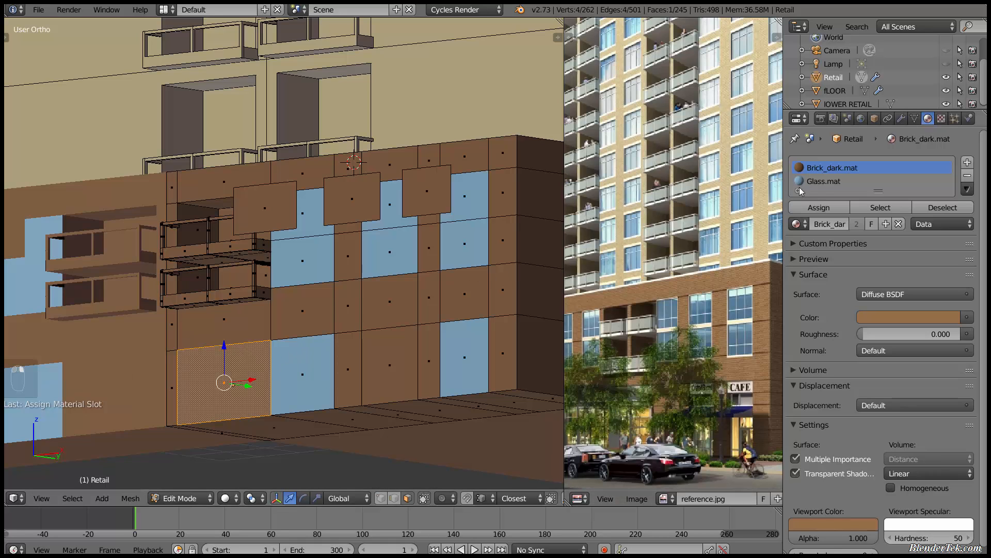
click(825, 181)
click(819, 207)
key(a)
Assign Glass.mat to the two recessed wall faces behind the Retail block's balconies and clear the selection
middle_drag(331, 248, 314, 220)
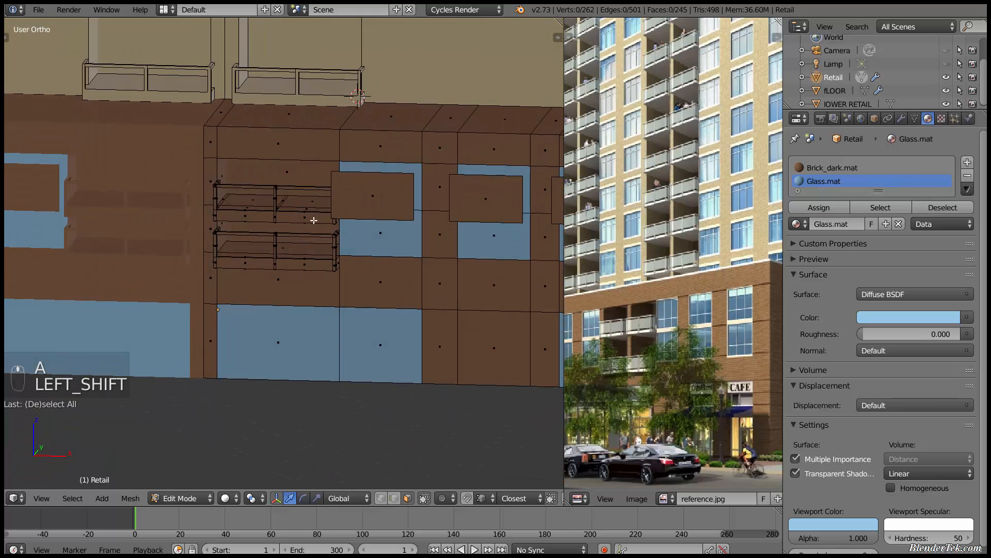
shift+right_click(292, 176)
middle_drag(292, 176, 290, 196)
shift+right_click(279, 242)
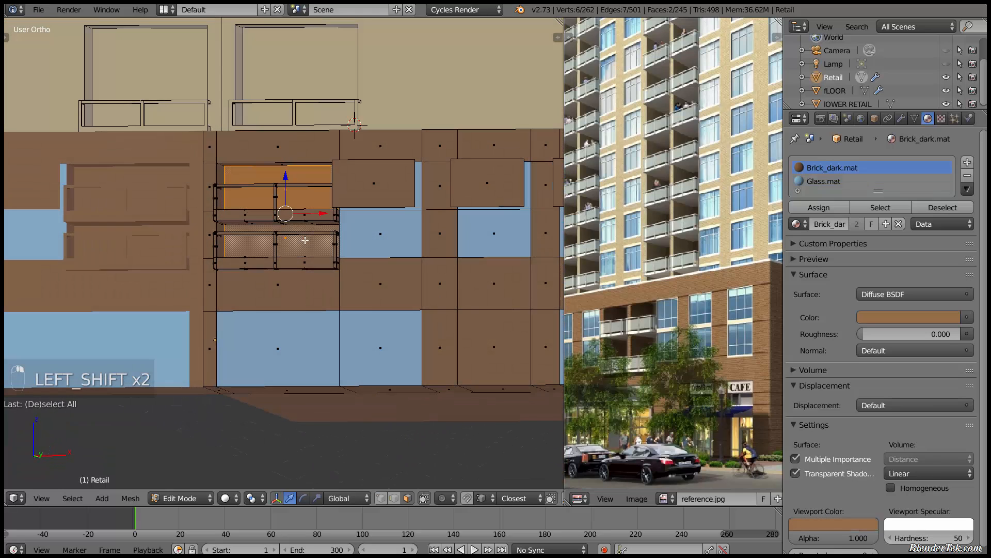
click(825, 182)
click(819, 207)
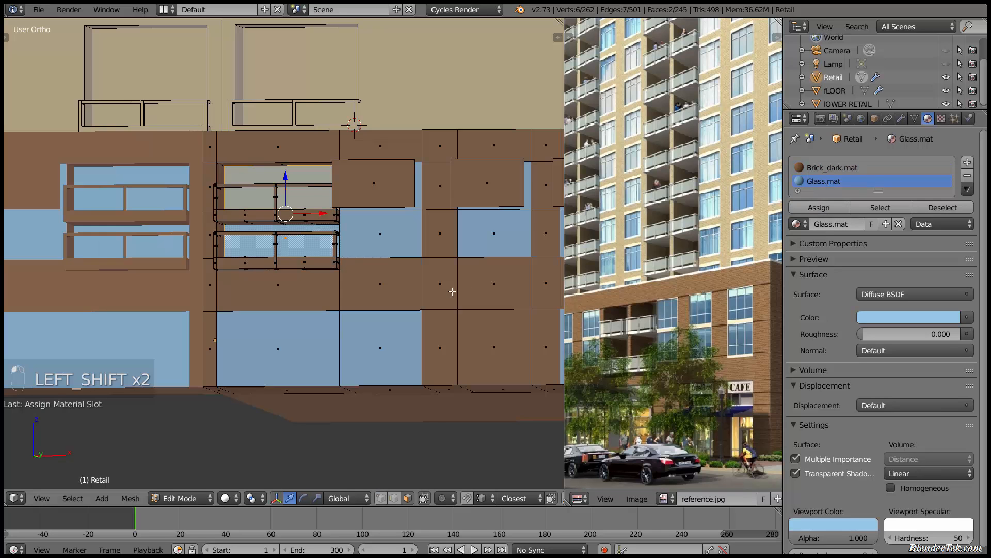
scroll(491, 281, down, 3)
key(a)
Delete the three loose brick faces floating in front of the Retail block's upper windows and return to Object Mode
middle_drag(491, 281, 386, 336)
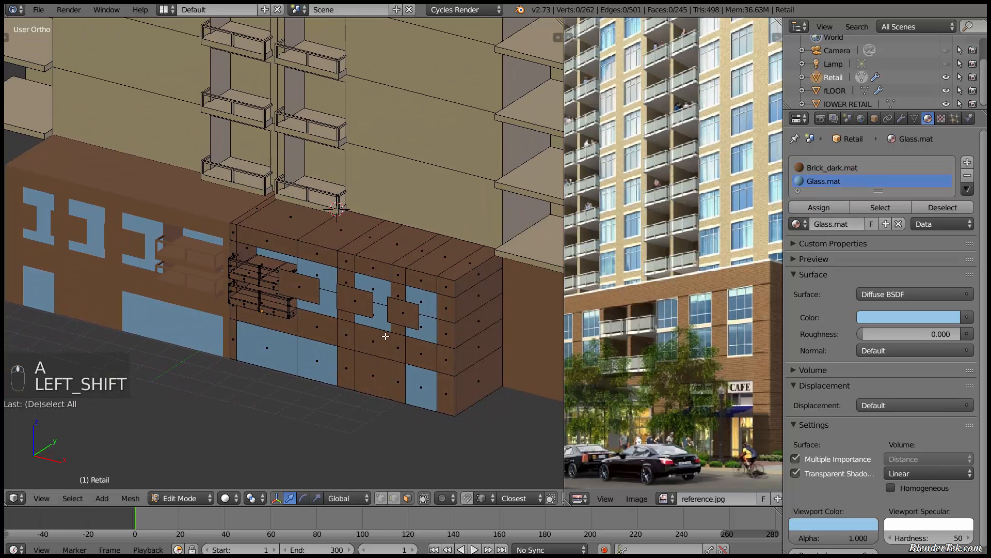
scroll(306, 295, up, 1)
shift+right_click(299, 284)
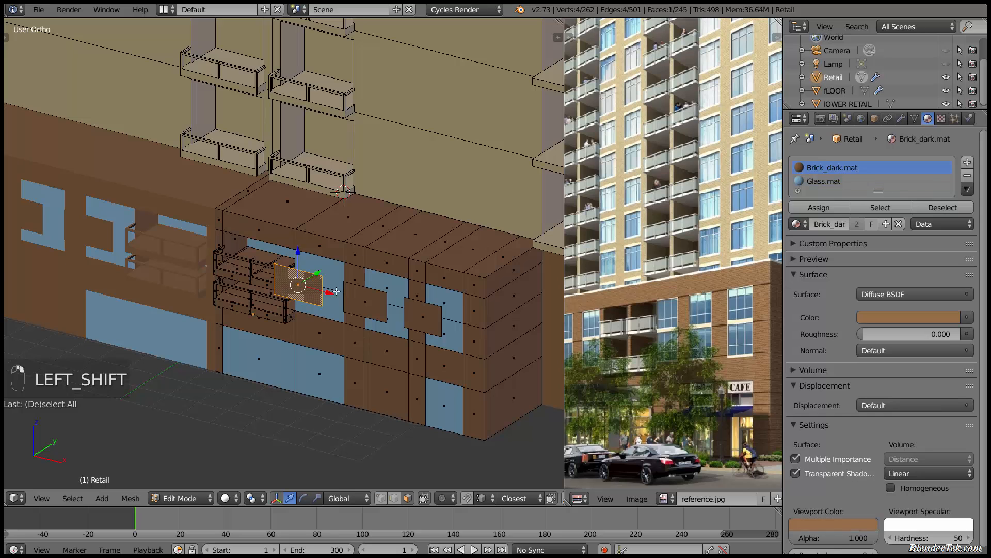
shift+right_click(365, 302)
shift+right_click(410, 313)
key(x)
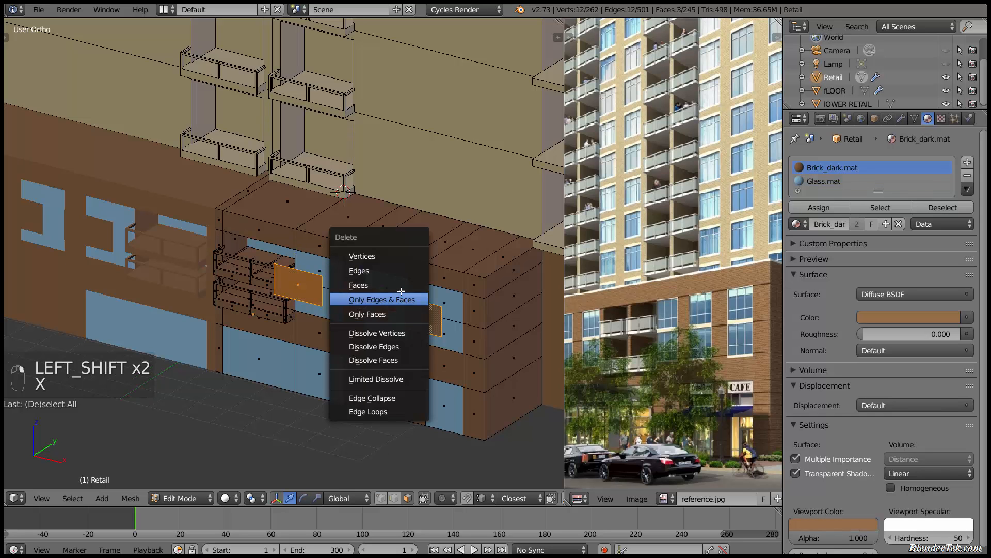
click(372, 285)
scroll(416, 230, down, 3)
scroll(416, 230, down, 2)
key(Tab)
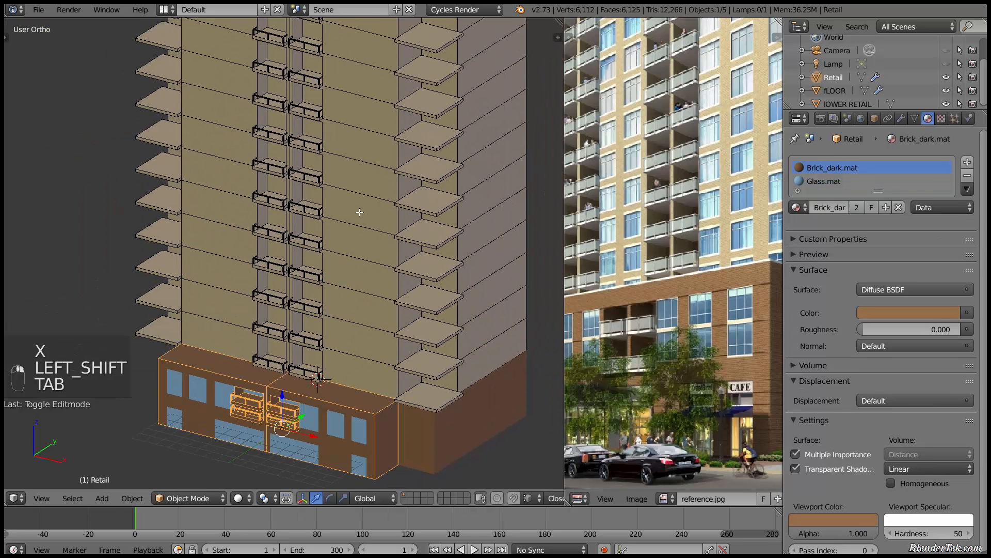
Add the existing Glass.mat as a second material on the fLOOR object and assign it to its three front windows and two balcony door faces
right_click(362, 249)
scroll(361, 250, up, 3)
key(Tab)
scroll(367, 324, up, 4)
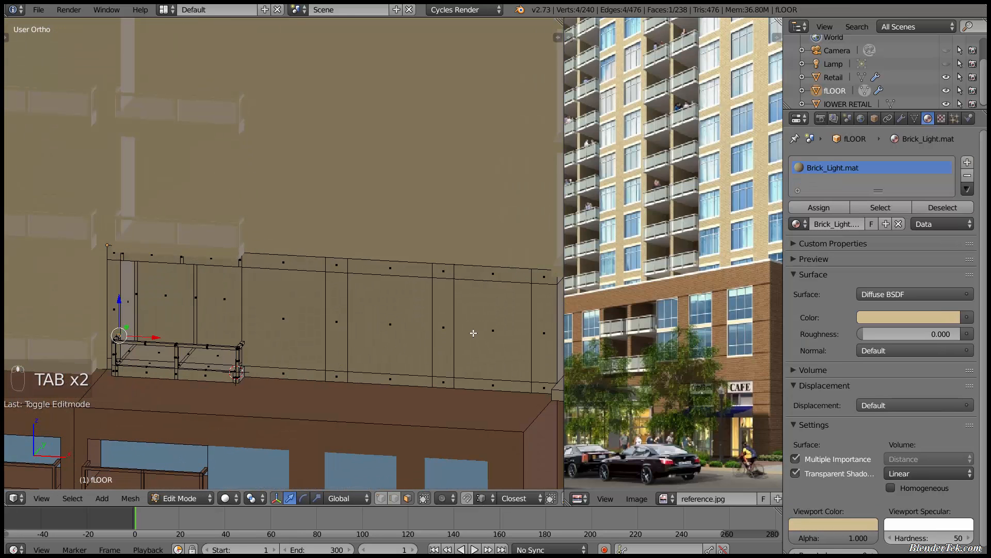
right_click(473, 333)
shift+right_click(389, 321)
shift+right_click(281, 316)
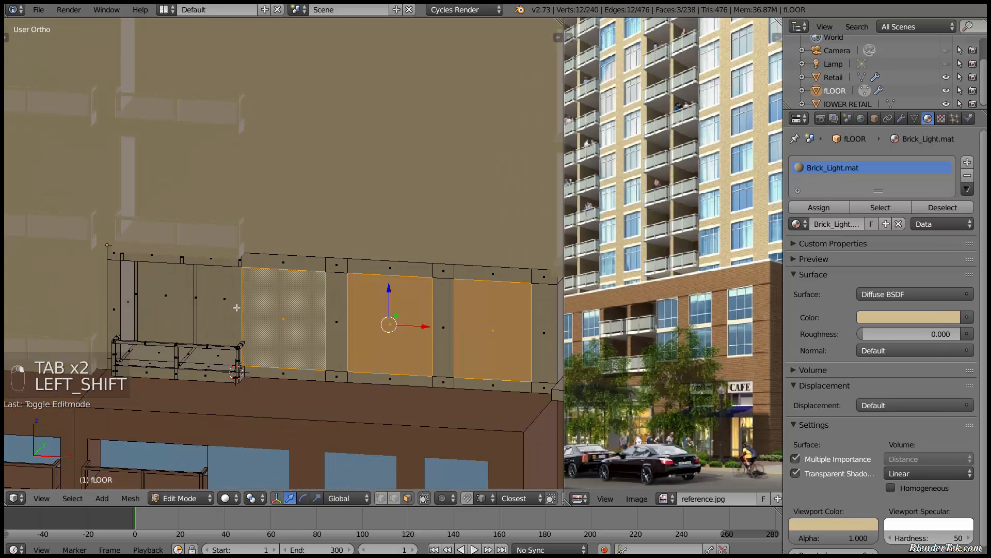
middle_drag(213, 326, 230, 298)
shift+right_click(225, 295)
shift+right_click(165, 297)
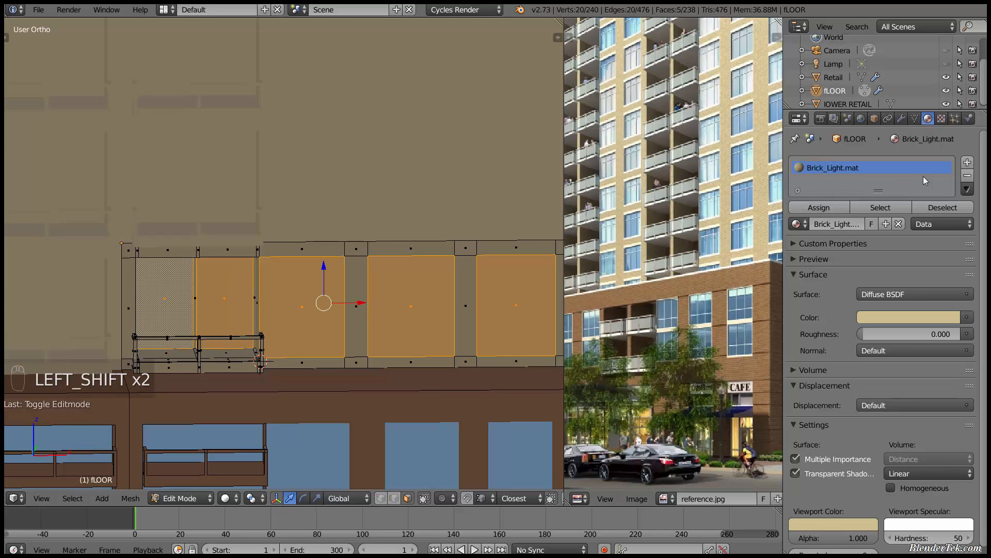
click(967, 162)
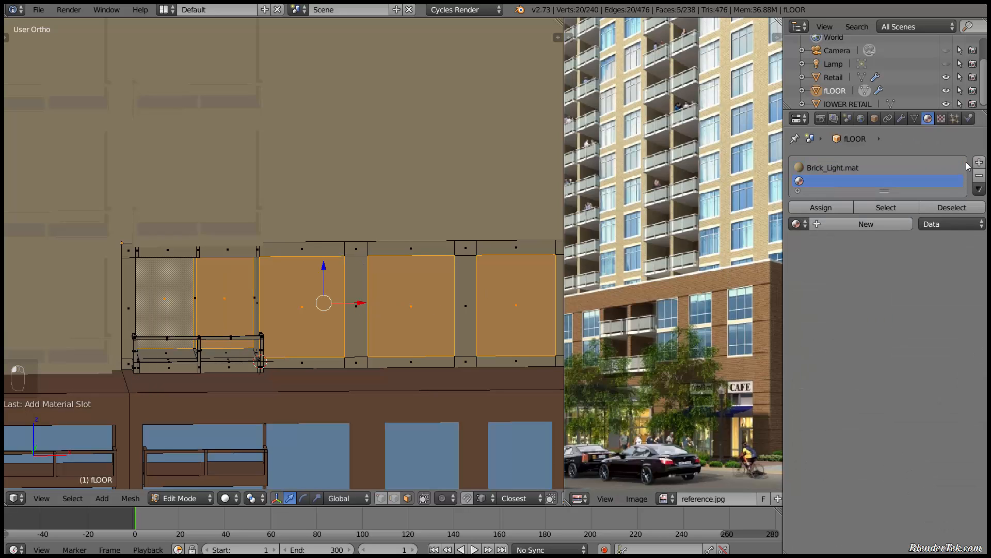
click(798, 224)
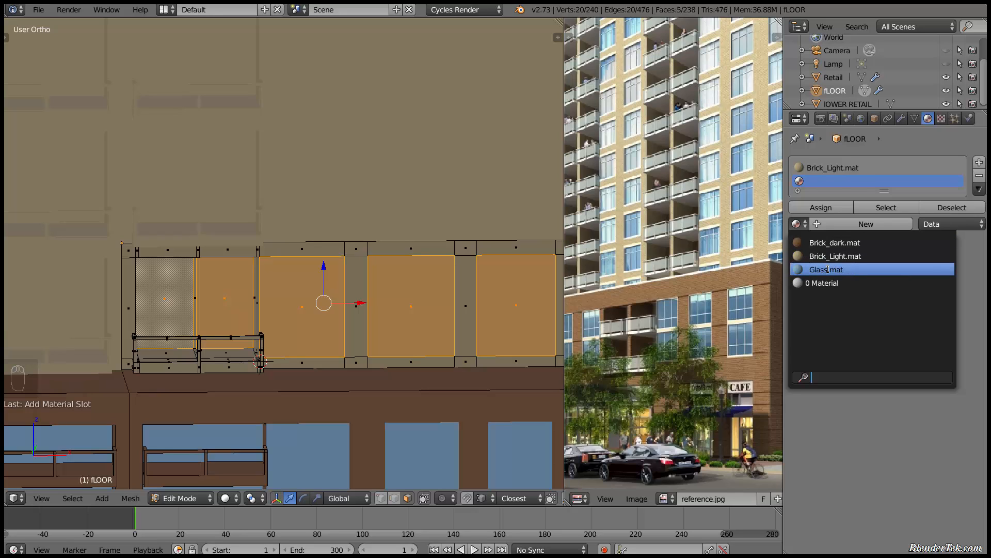
click(828, 269)
key(a)
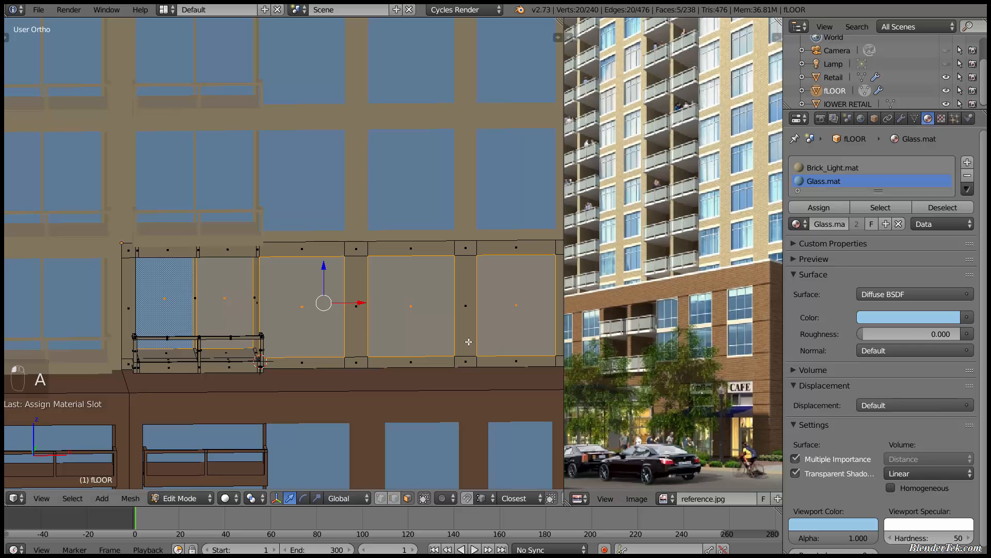
scroll(385, 364, down, 4)
key(a)
Assign Glass.mat to the two recessed wall faces at the floor's corner balcony and return to Object Mode
mouse_move(361, 362)
middle_down()
mouse_move(385, 364)
mouse_move(362, 360)
middle_up()
shift+middle_drag(362, 361, 346, 378)
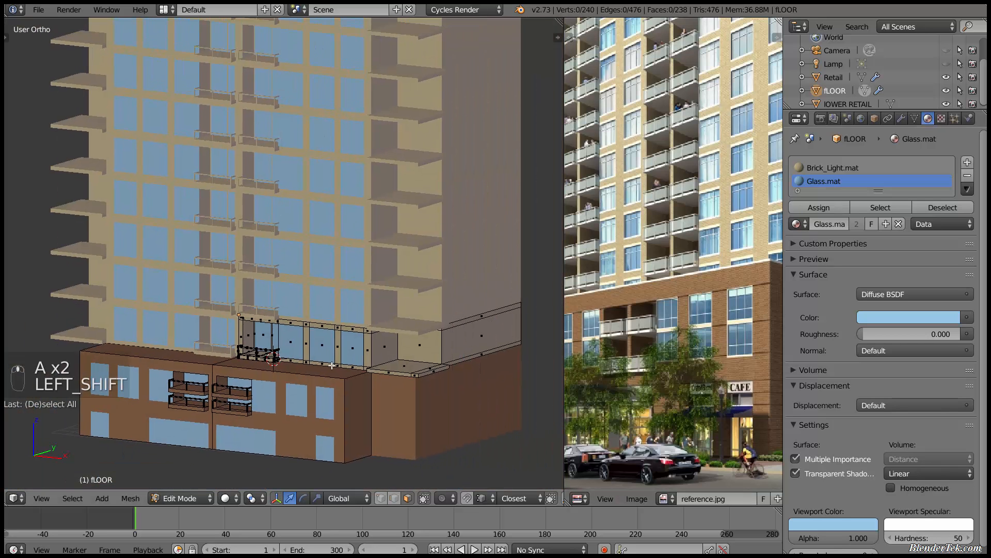
scroll(414, 347, up, 4)
right_click(426, 367)
shift+right_click(360, 370)
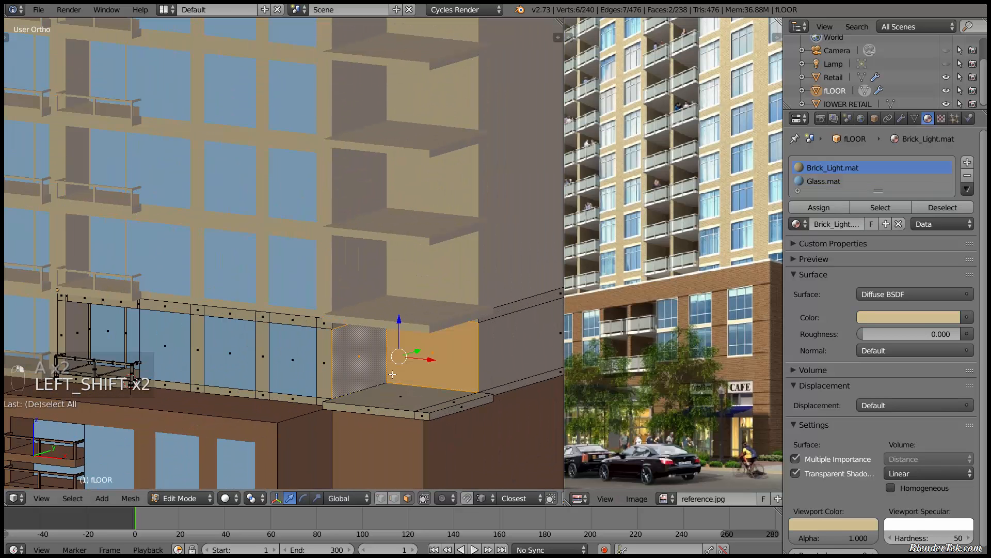
click(823, 181)
click(817, 207)
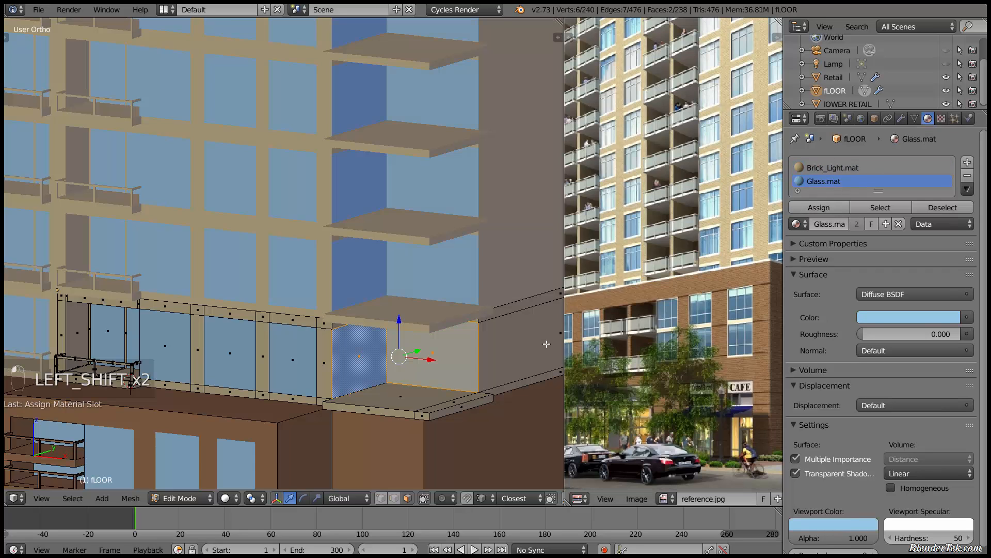
key(a)
scroll(360, 325, down, 8)
key(Tab)
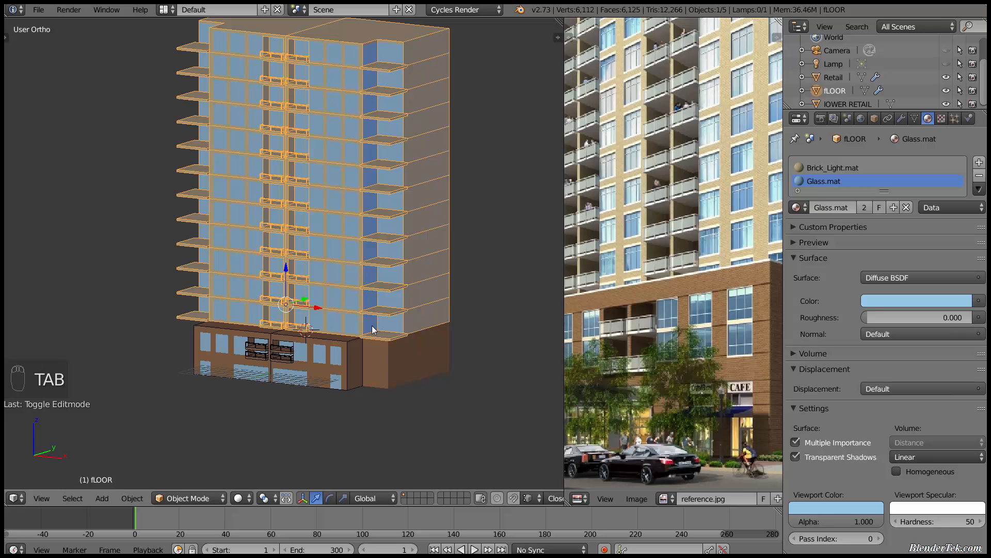
key(Tab)
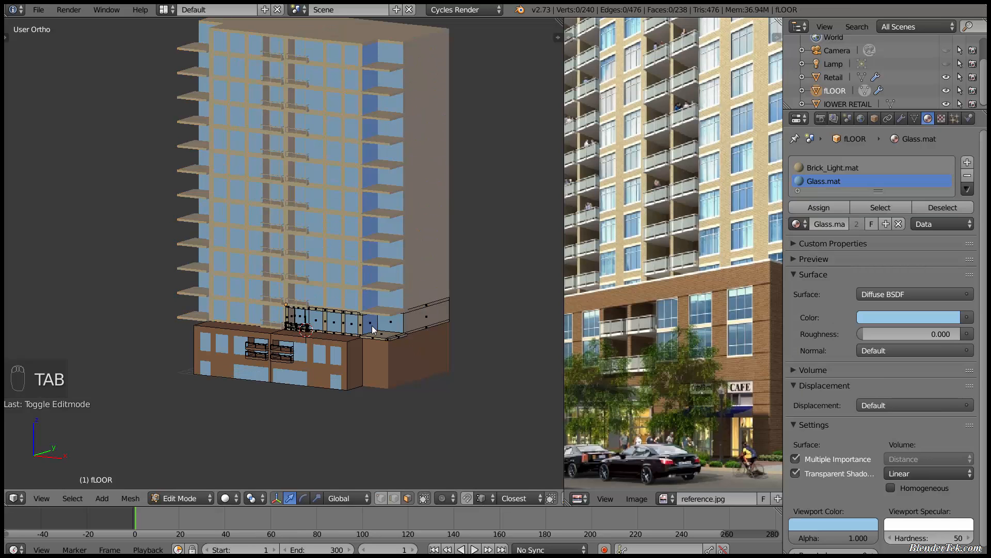
key(Tab)
key(a)
key(a)
key(a)
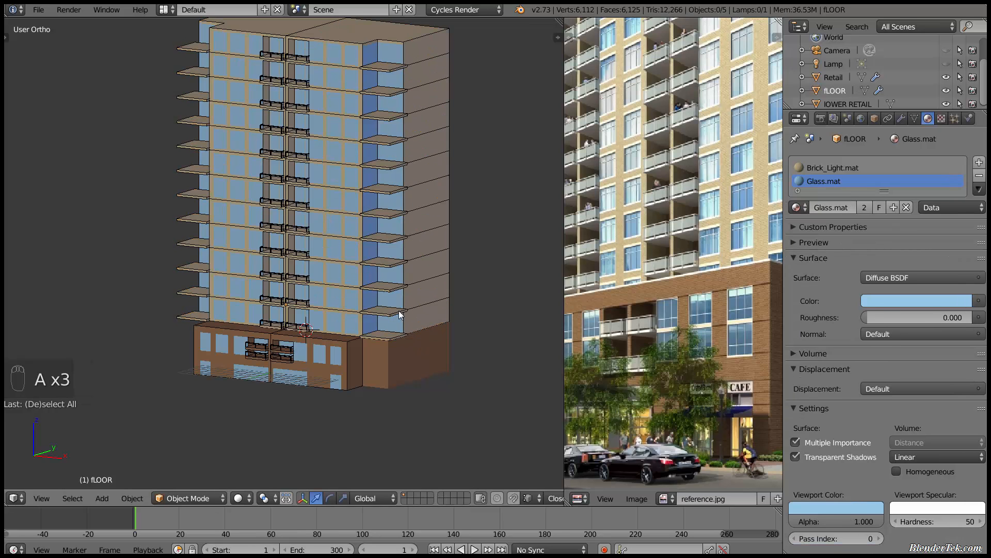
Turn off the wireframe overlay in the fLOOR object's display settings
click(901, 118)
click(887, 118)
click(876, 118)
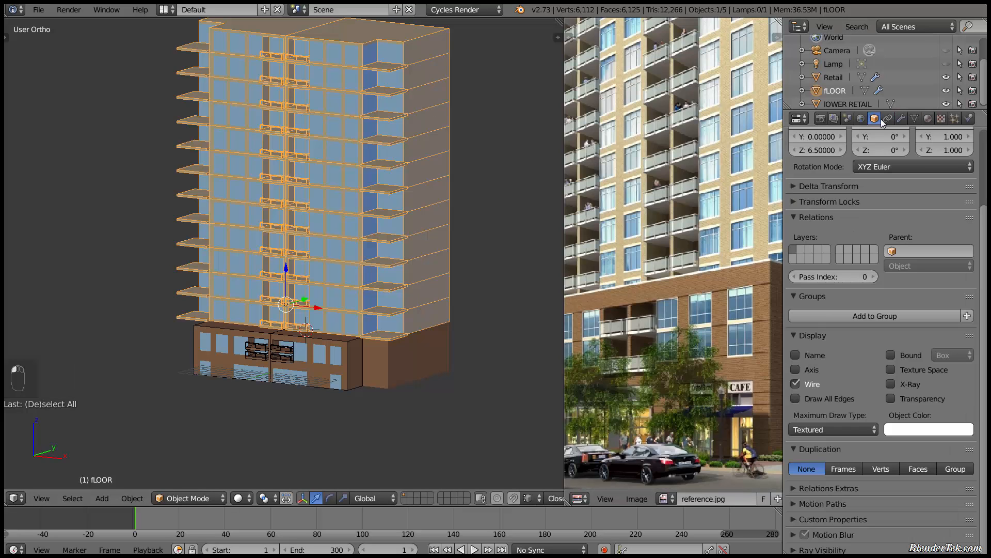
click(813, 385)
Turn off the wireframe overlay for the Retail object, stay in Object Mode and clear the selection
right_click(392, 355)
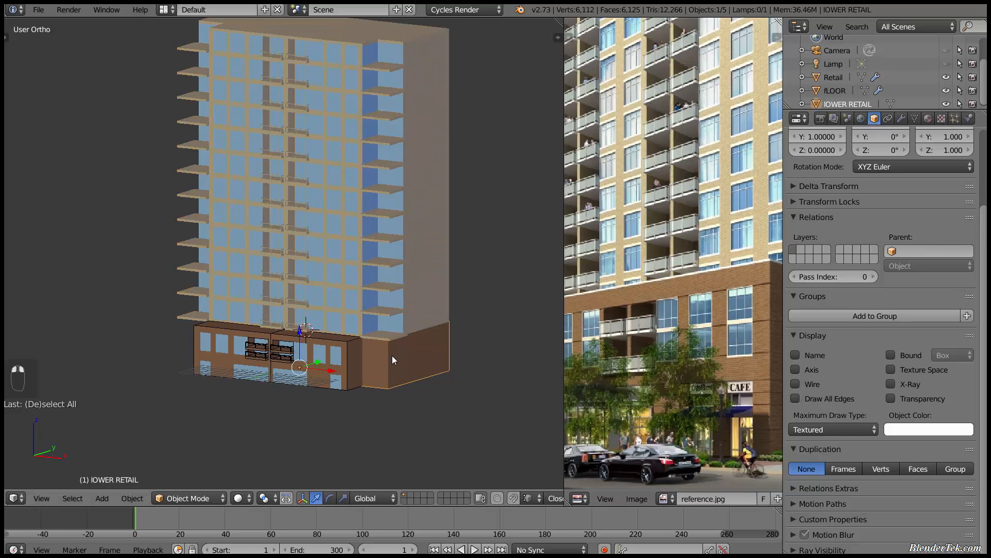
right_click(318, 362)
click(806, 385)
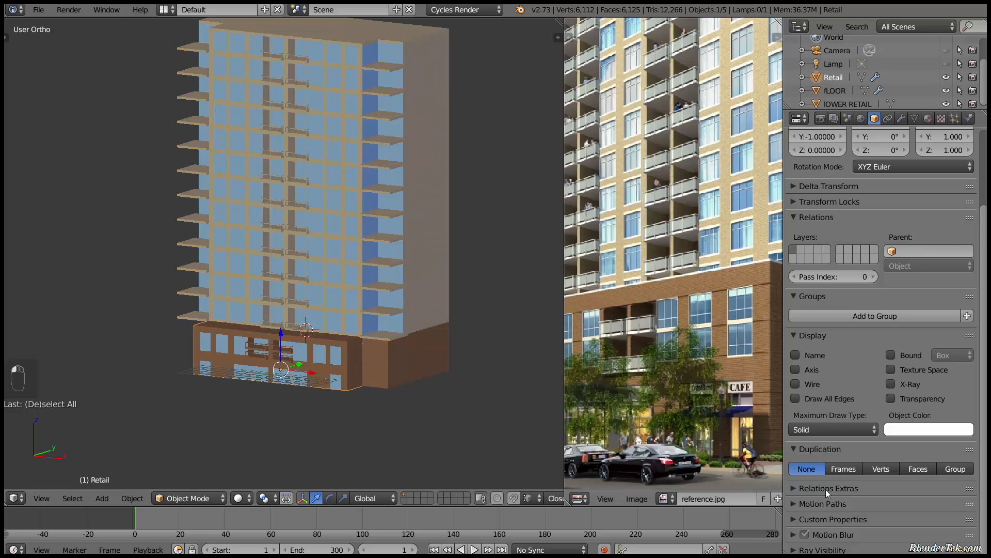
key(Tab)
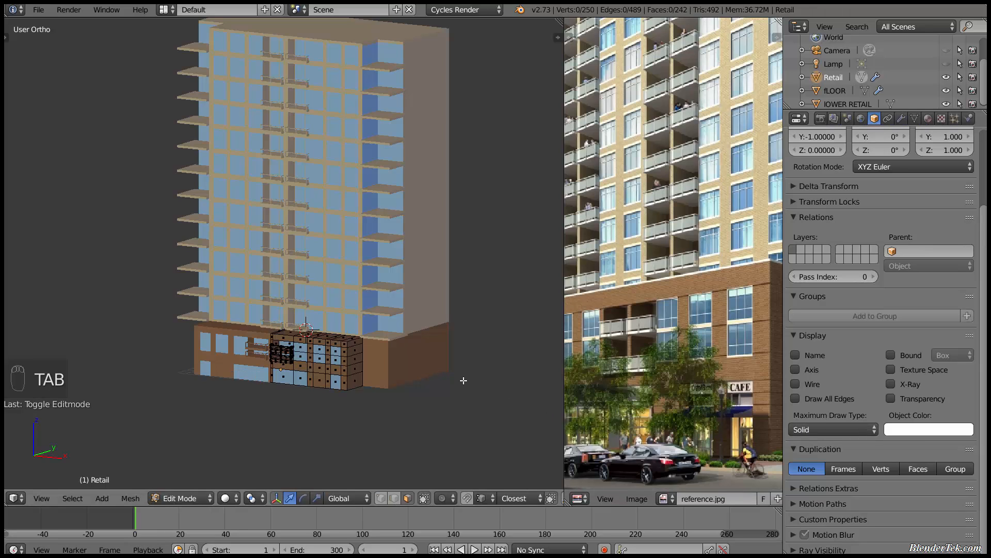
key(Tab)
key(a)
key(a)
key(a)
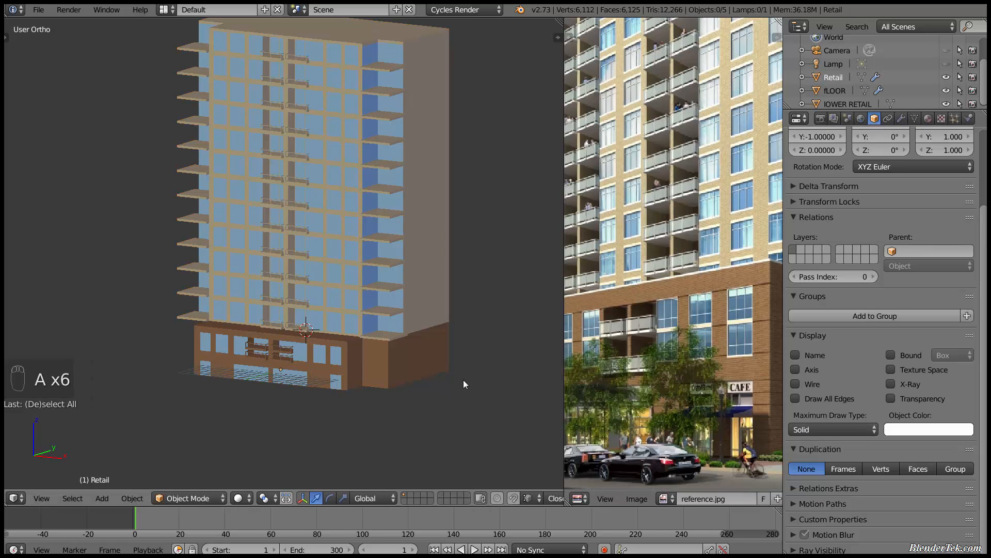
Open the fLOOR object in Edit Mode and disable its Array modifier's display while editing
middle_drag(467, 283, 468, 284)
shift+middle_drag(471, 298, 463, 343)
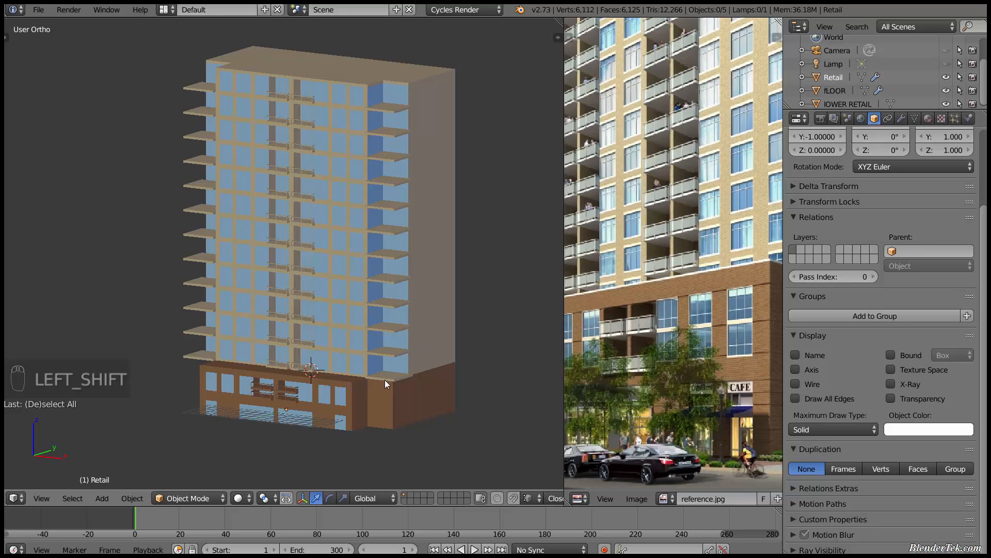
scroll(392, 371, up, 1)
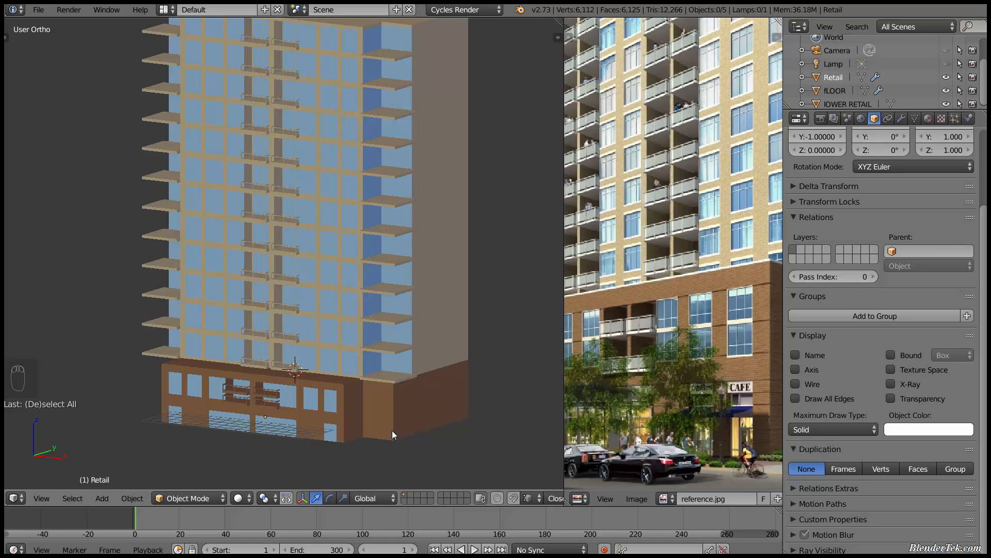
right_click(324, 303)
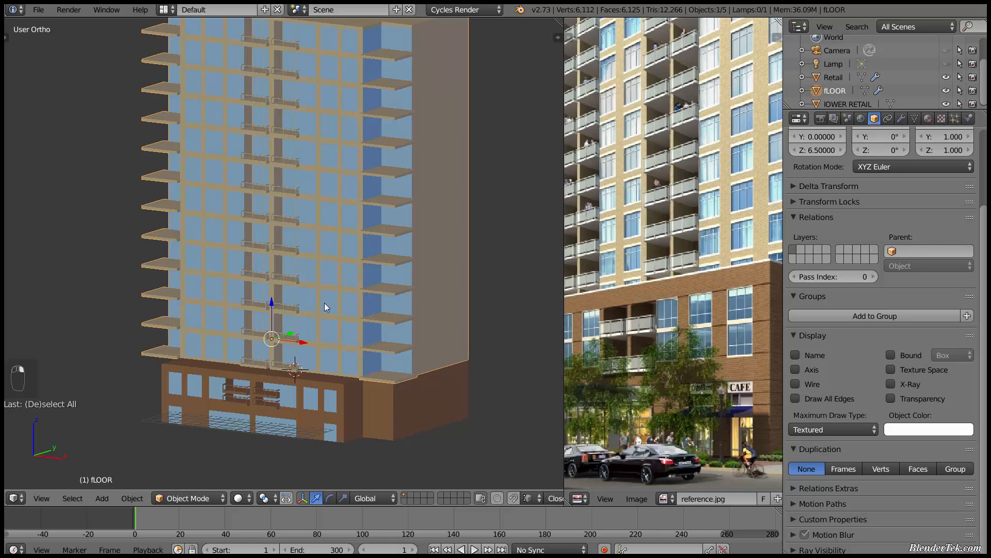
key(Tab)
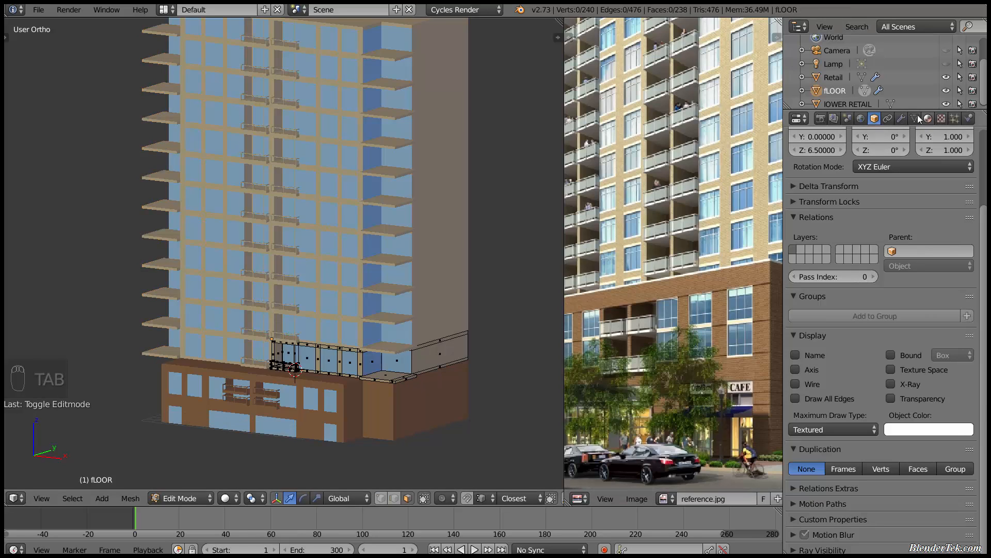
click(901, 119)
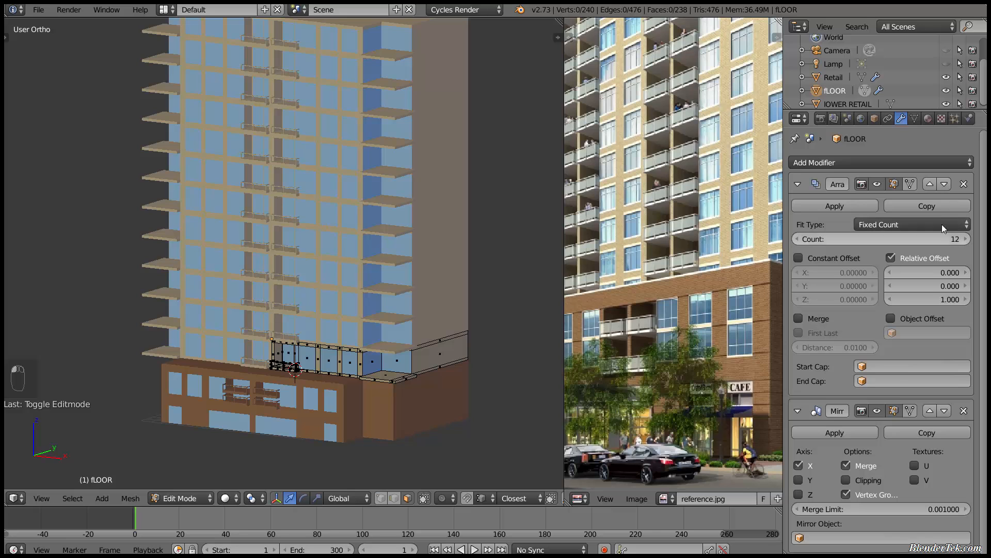
click(894, 183)
Examine the single floor's roof, windows and corner balcony, and the Retail block's facade below it, from several angles
scroll(361, 336, up, 6)
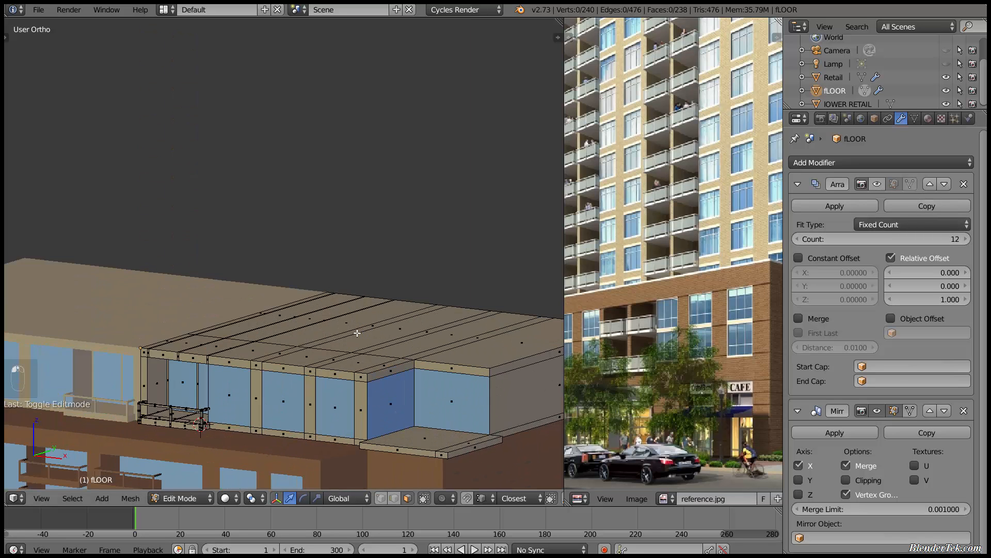
mouse_move(398, 336)
shift+middle_down()
mouse_move(399, 307)
mouse_move(390, 327)
shift+middle_up()
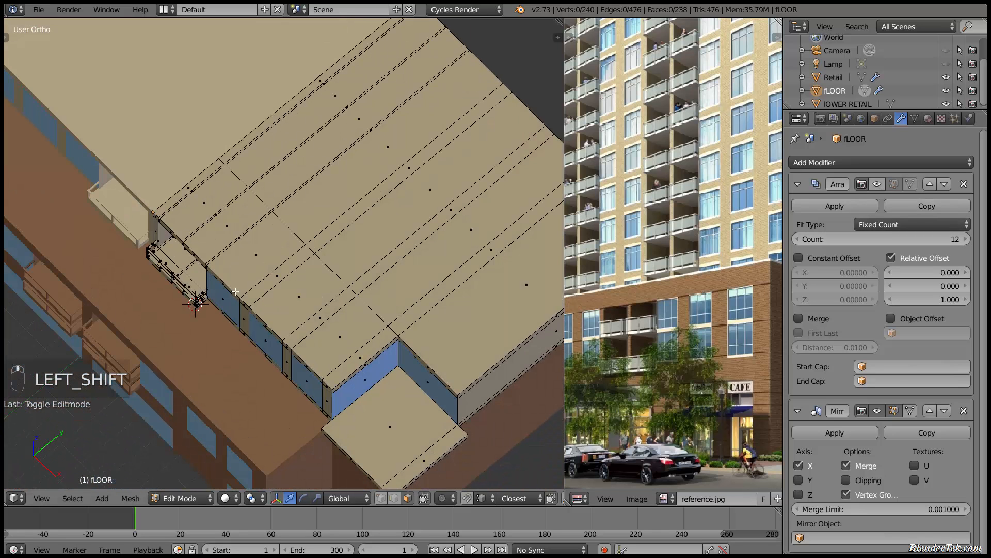
middle_drag(396, 385, 402, 364)
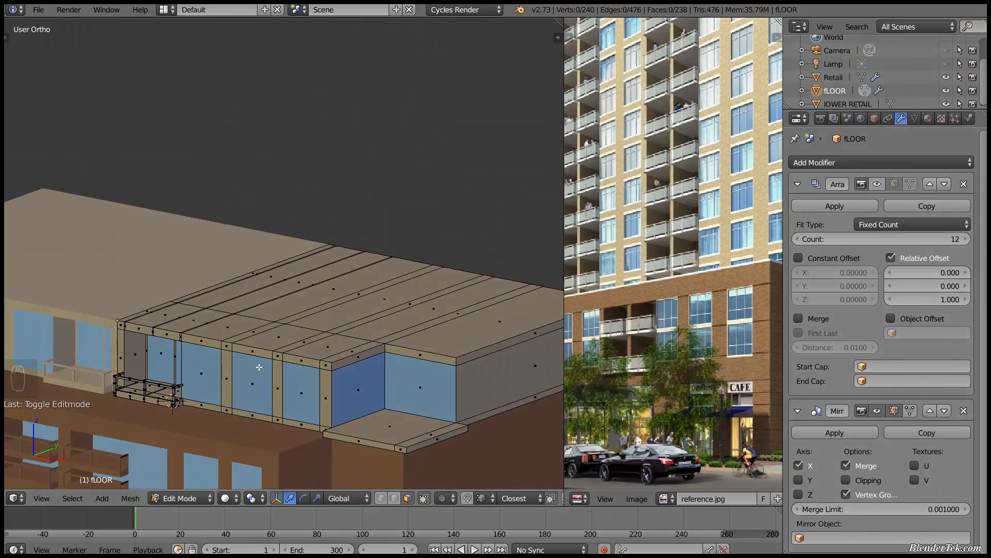
scroll(188, 427, down, 6)
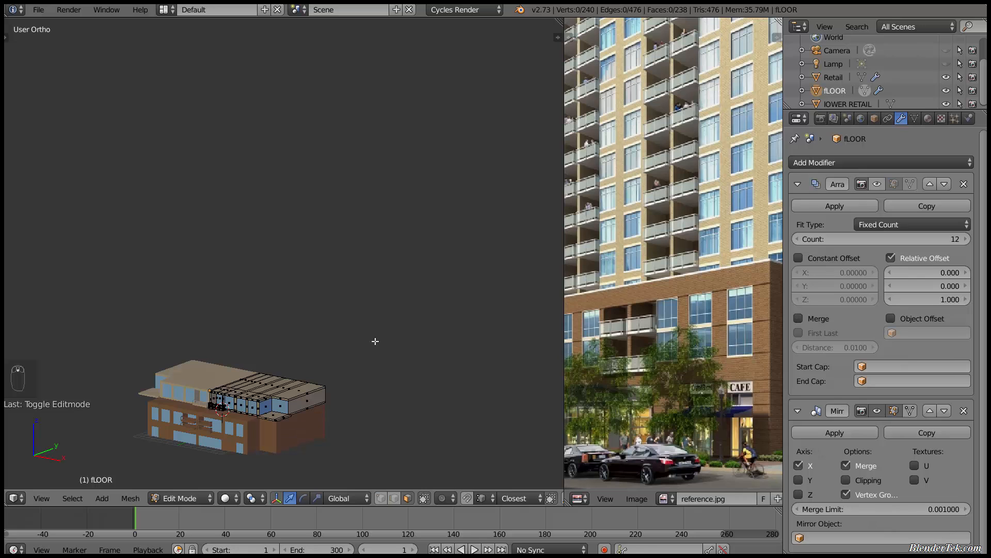
shift+middle_drag(294, 447, 372, 300)
scroll(285, 362, up, 5)
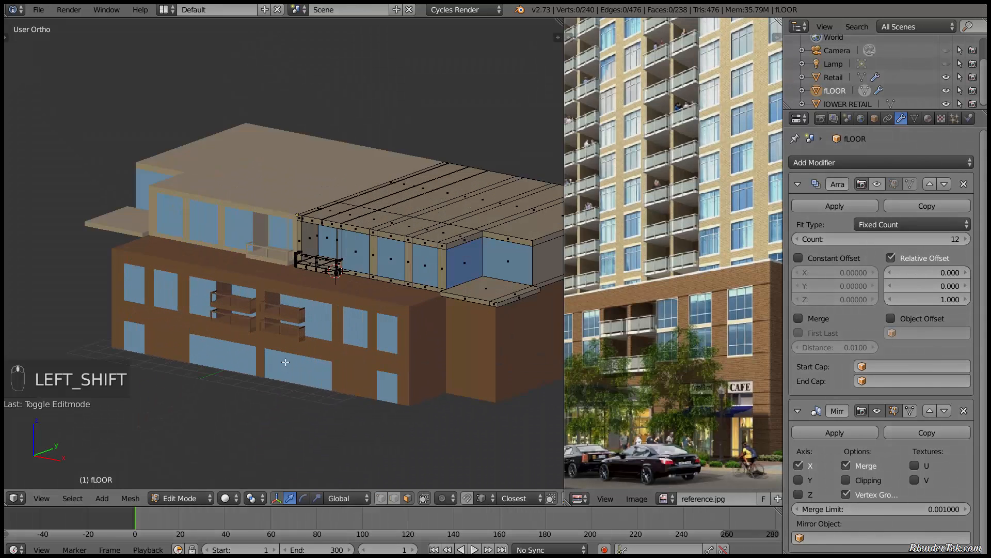
scroll(285, 362, up, 2)
shift+middle_drag(465, 380, 428, 357)
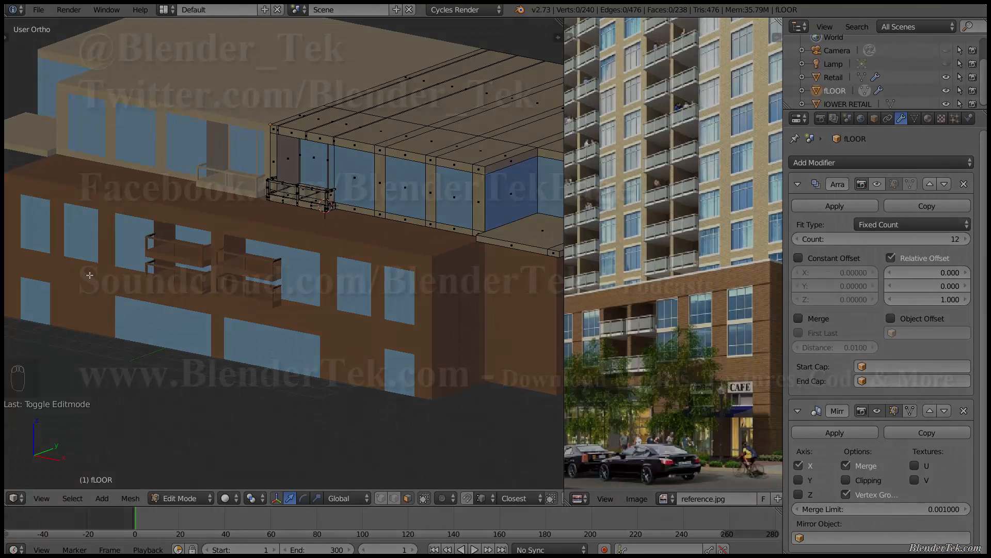
Examine the corner tower in the reference photo and compare it with the model's corner balcony area
scroll(687, 393, down, 2)
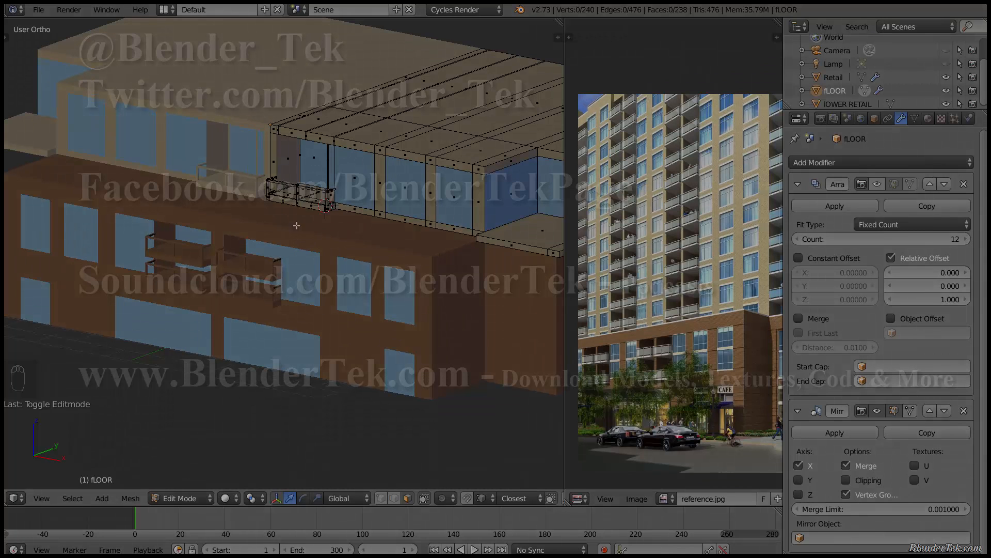
key(shift)
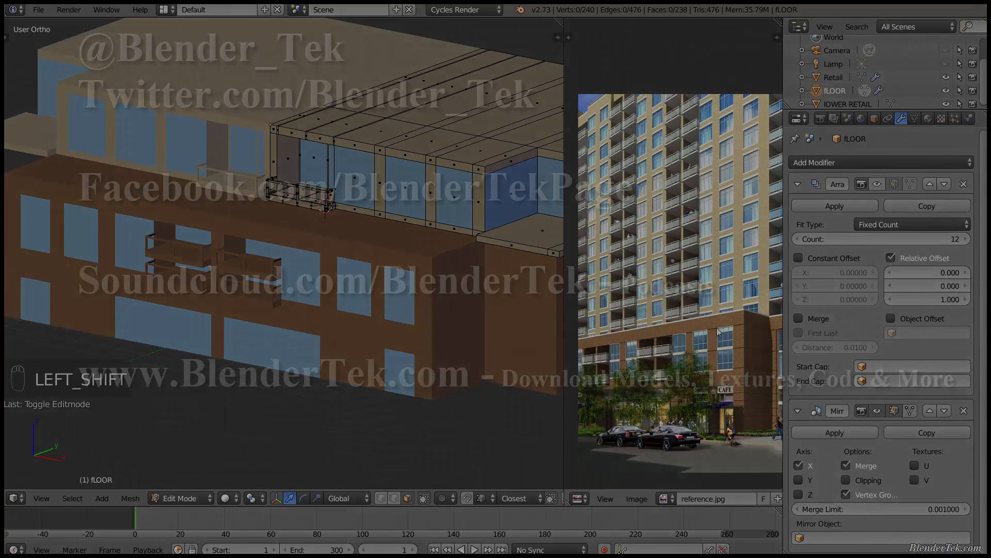
middle_drag(734, 385, 589, 372)
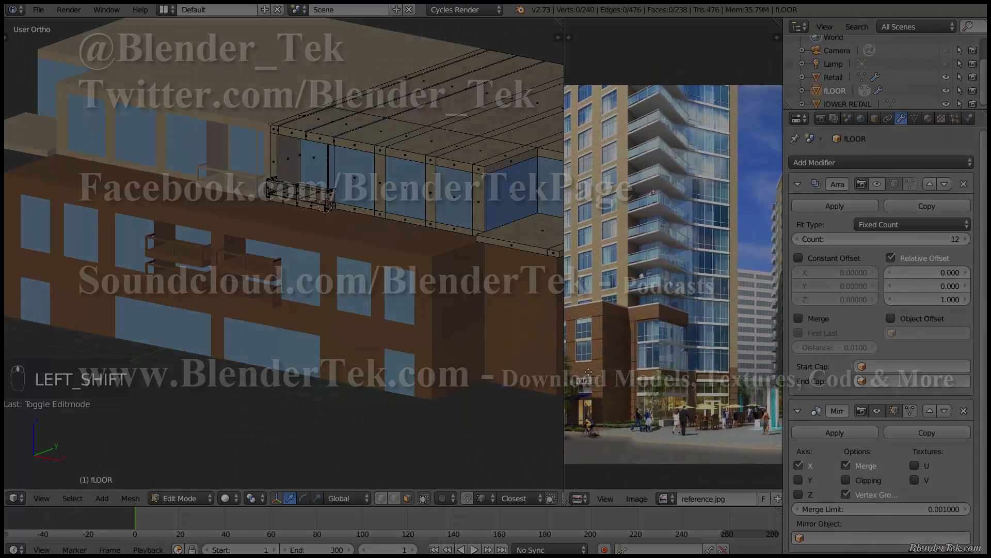
shift+middle_drag(421, 336, 196, 333)
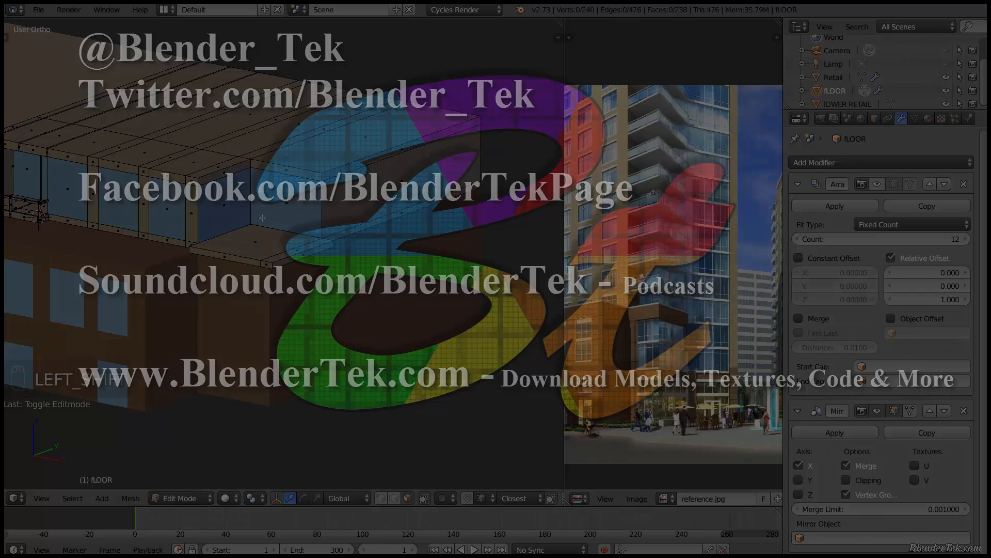
scroll(270, 217, down, 3)
shift+middle_drag(307, 248, 276, 243)
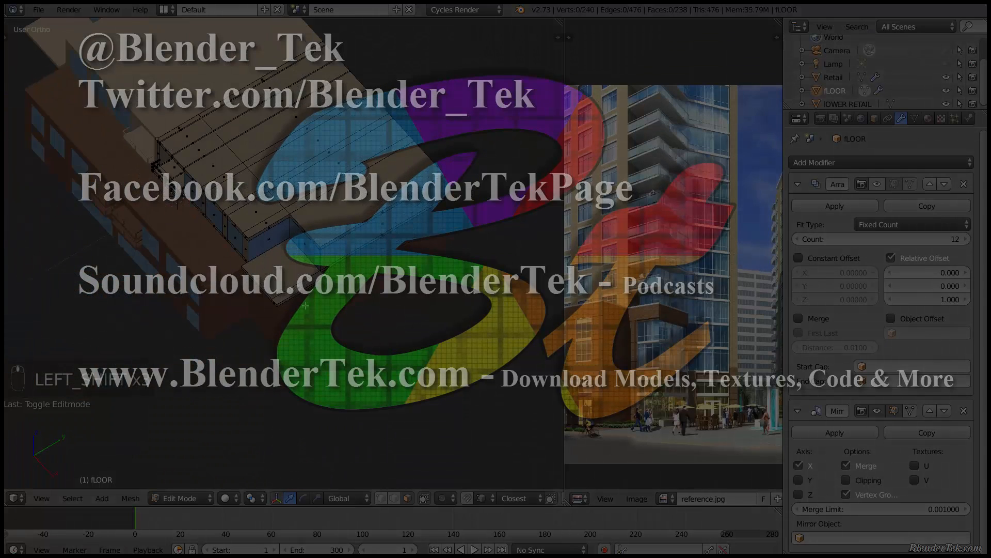